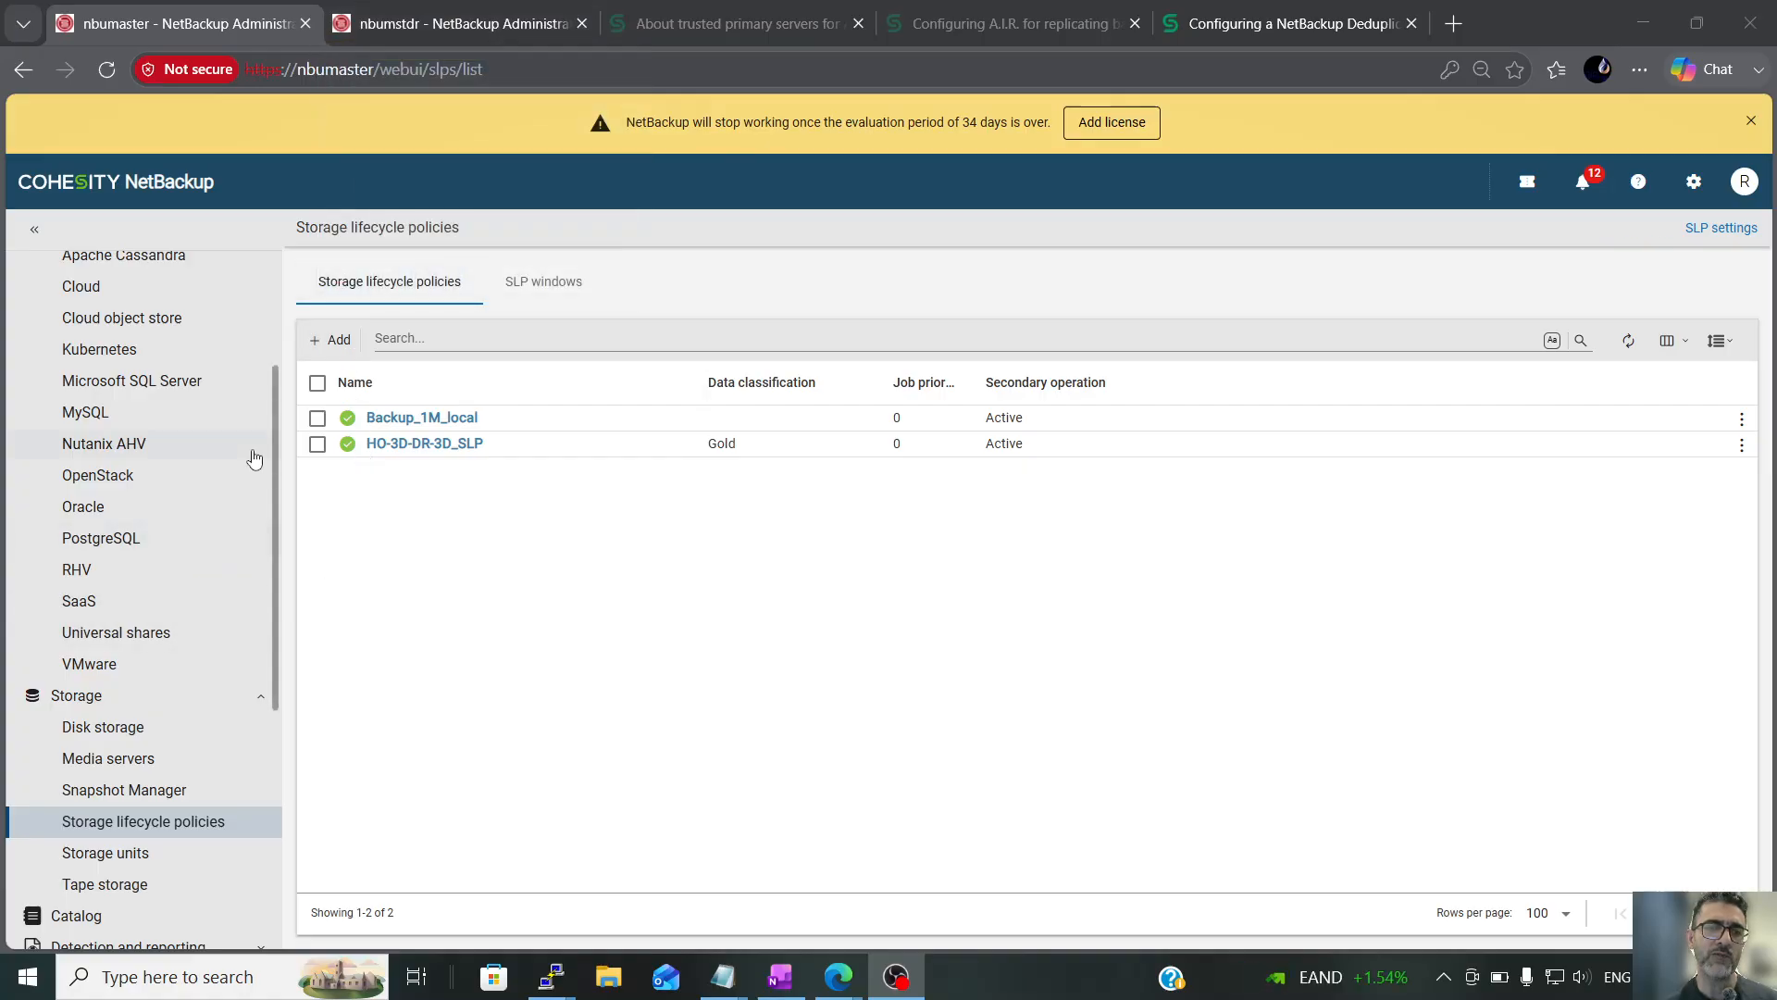
Open the oracle_backup policy's schedules and examine the retention period, retention level and frequency of each backup schedule
scroll(272, 515, down, 1)
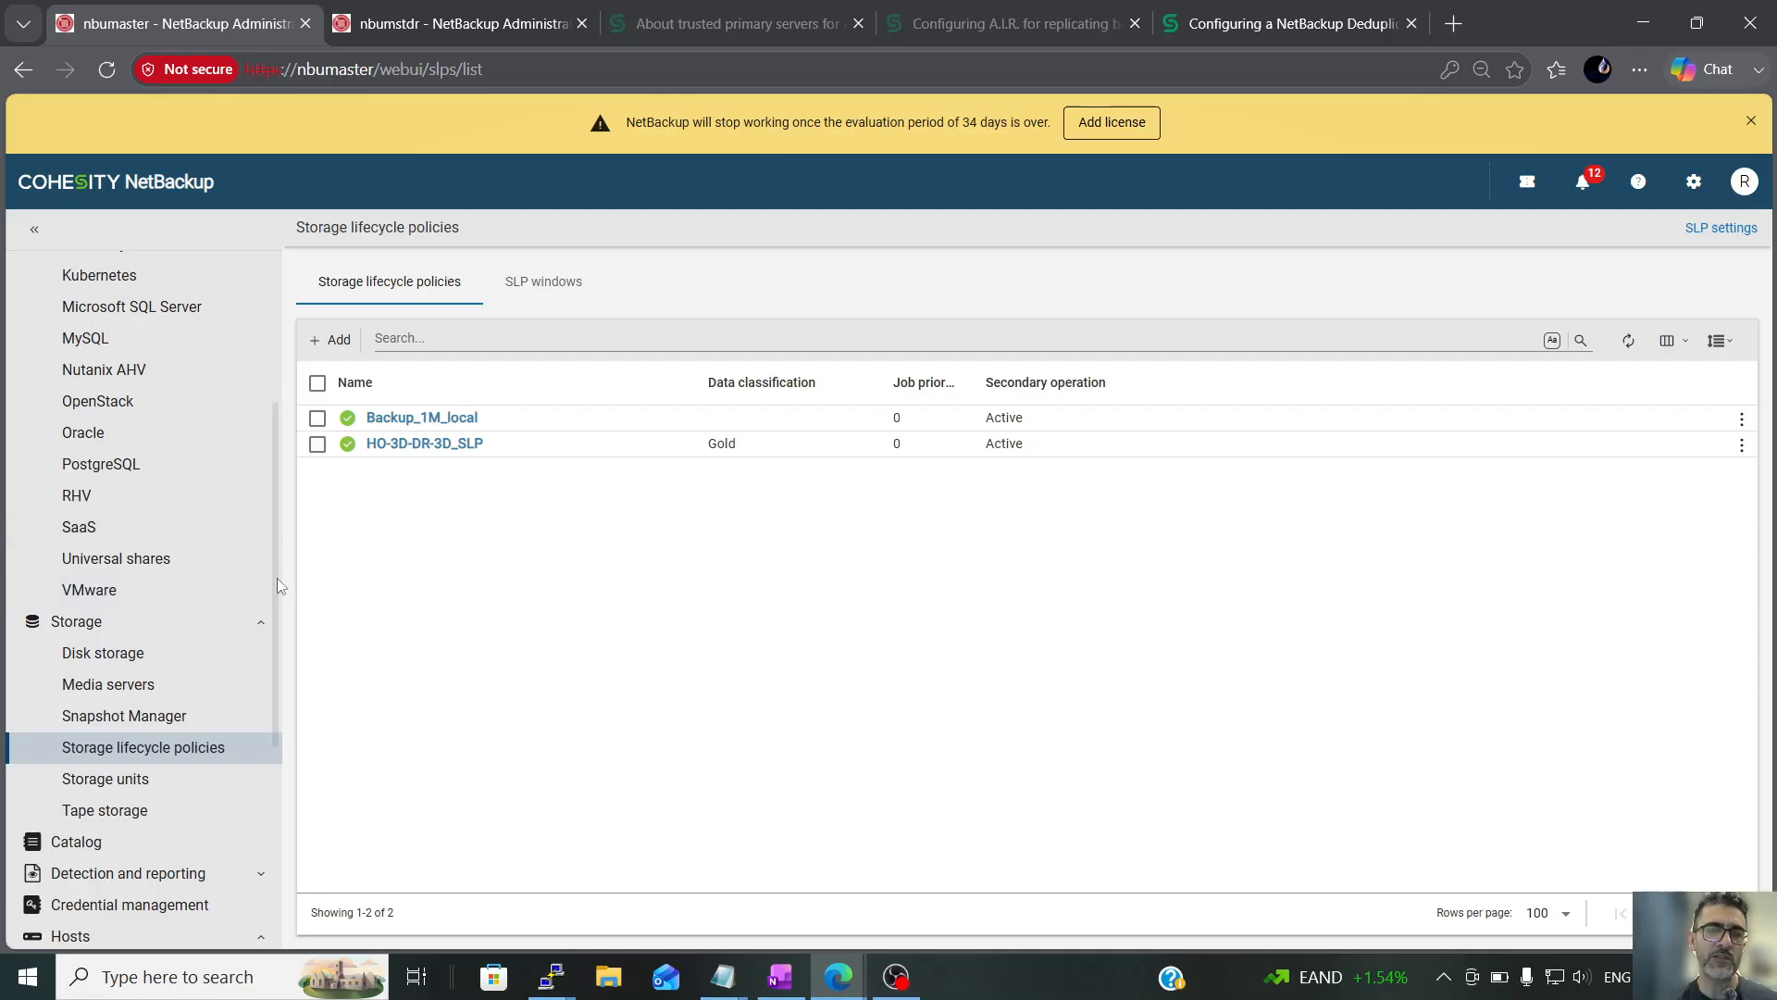
scroll(274, 602, down, 2)
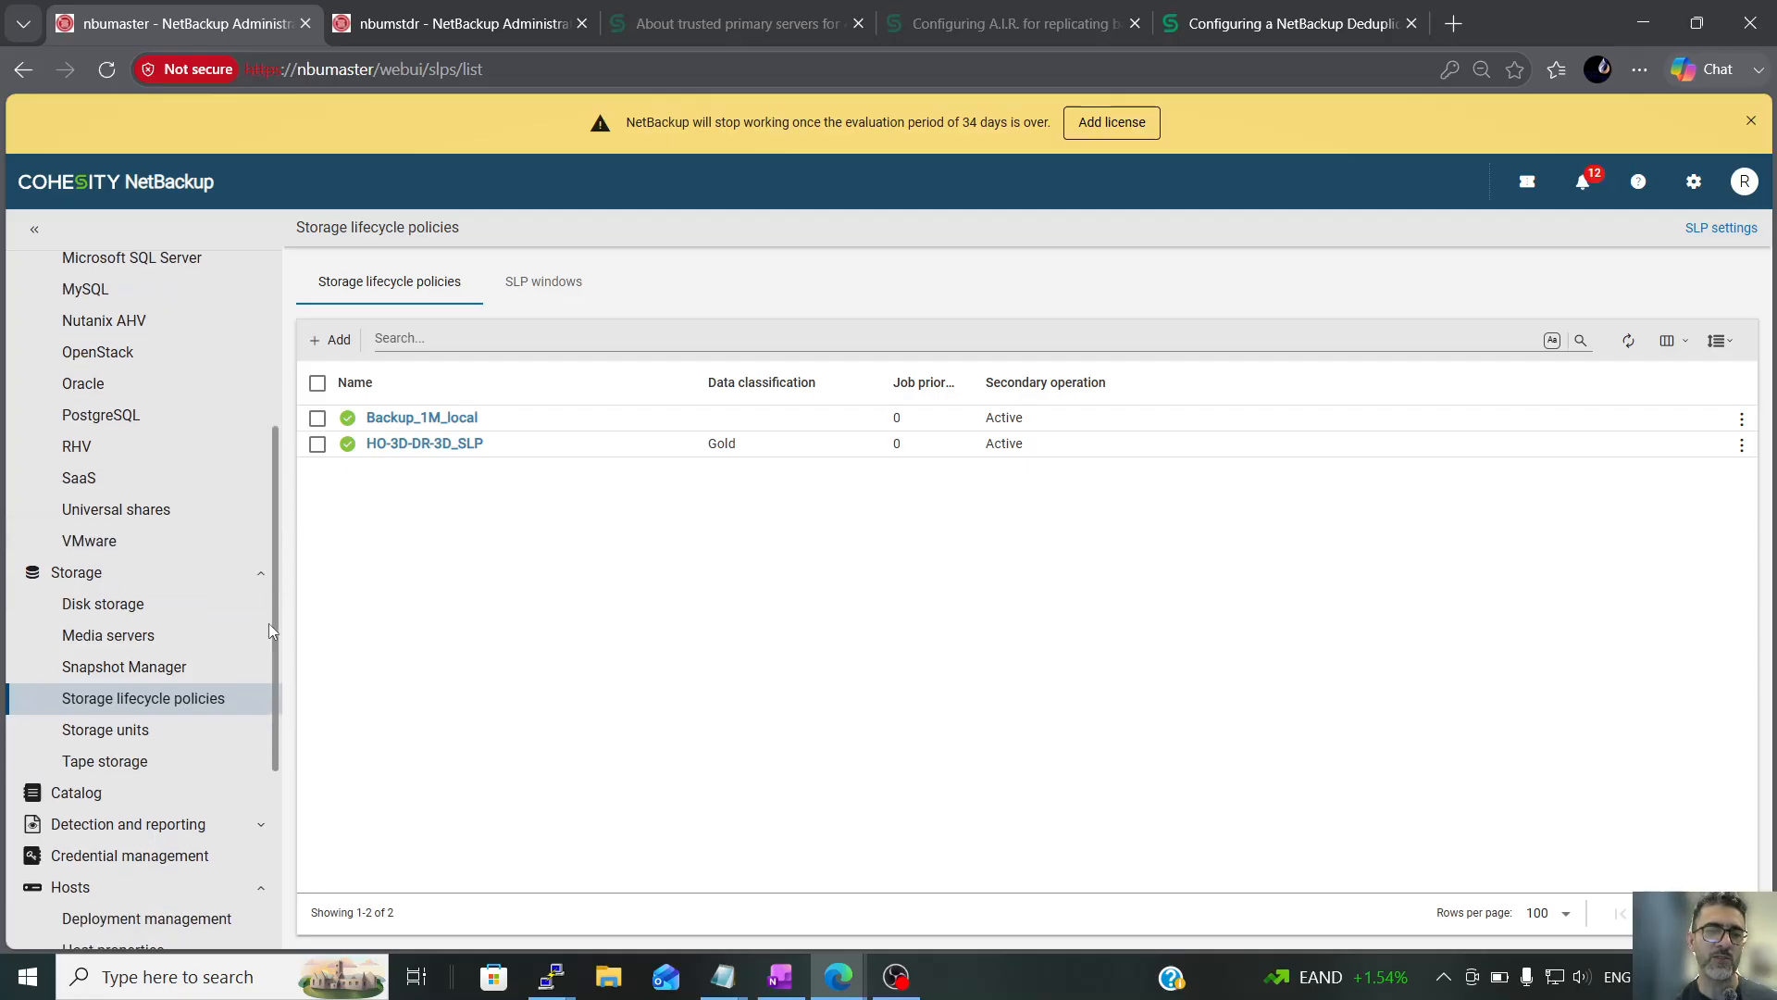
scroll(280, 638, up, 1)
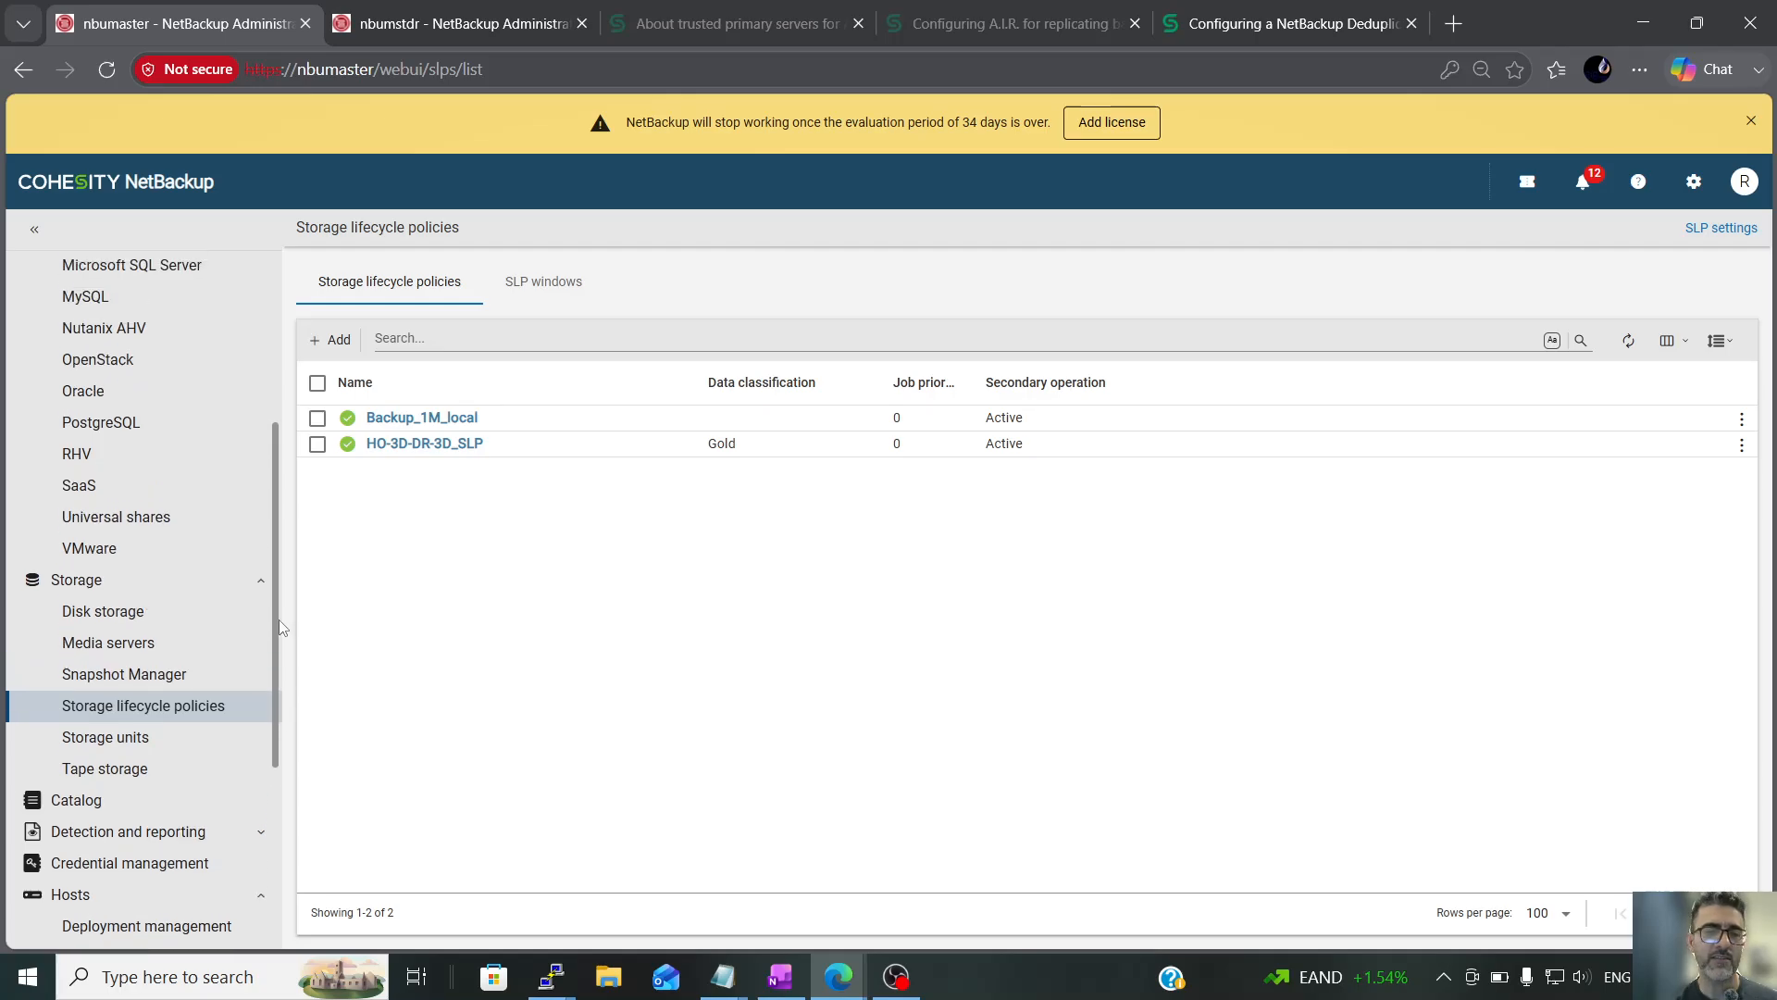
drag(281, 627, 276, 357)
click(109, 428)
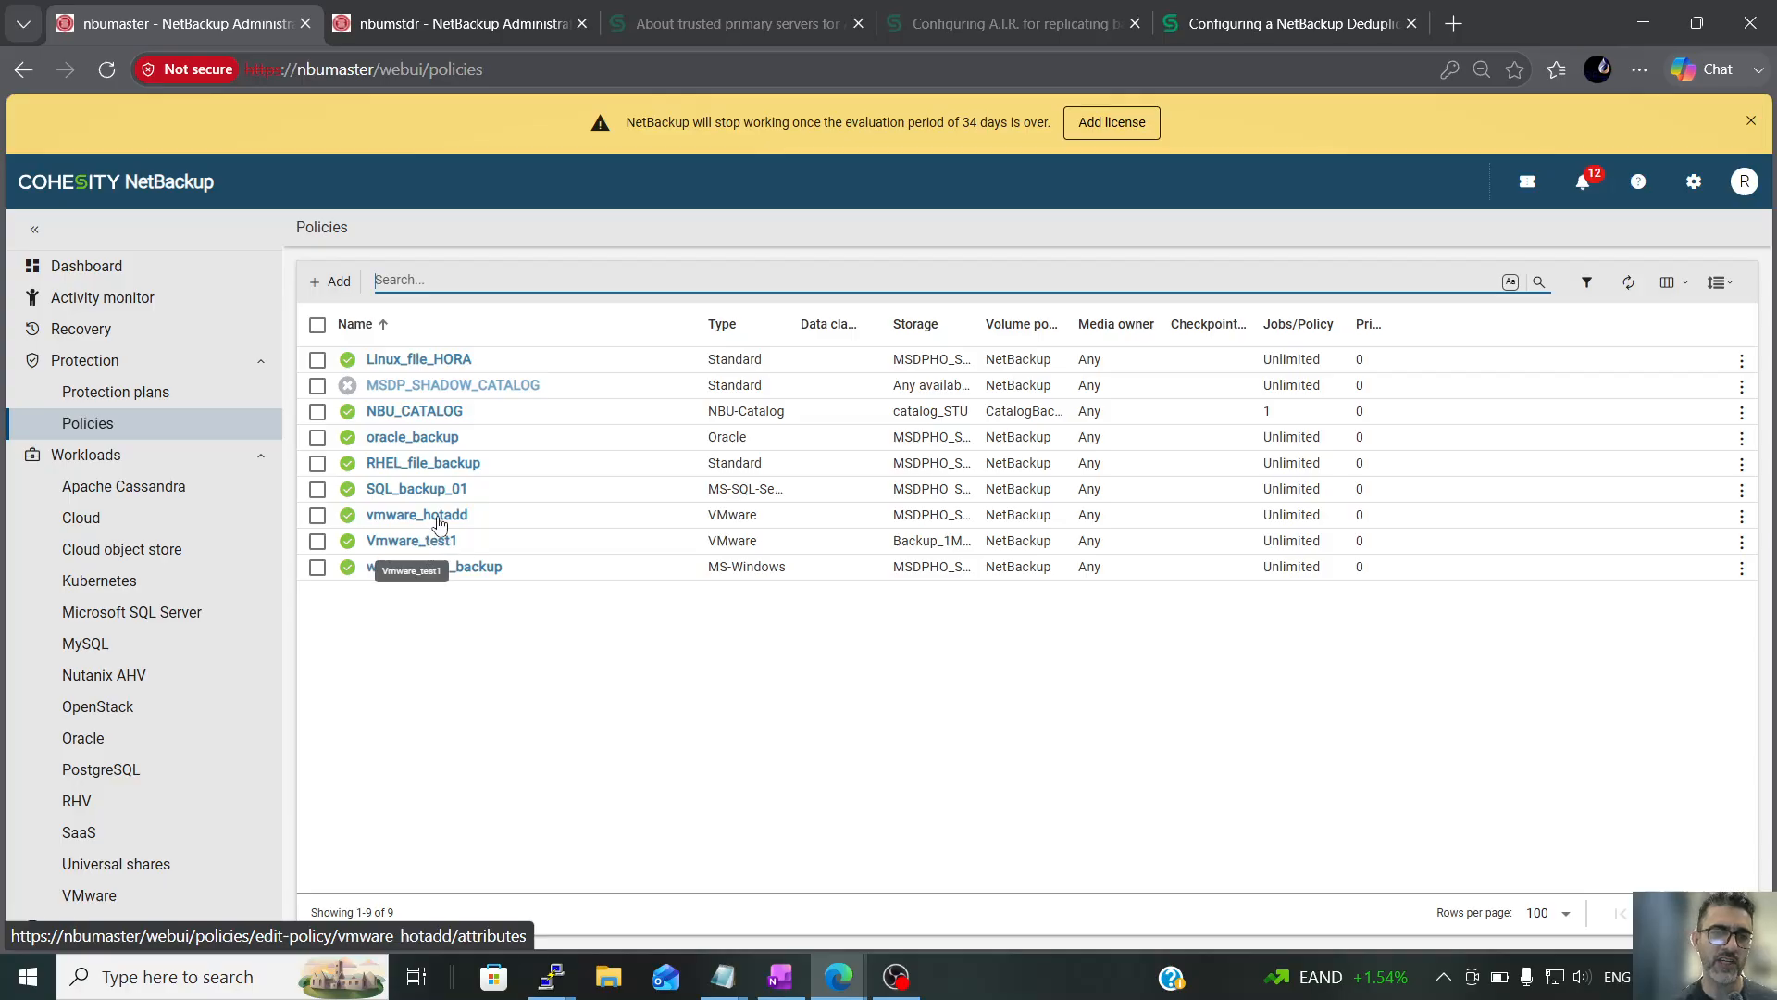
click(415, 437)
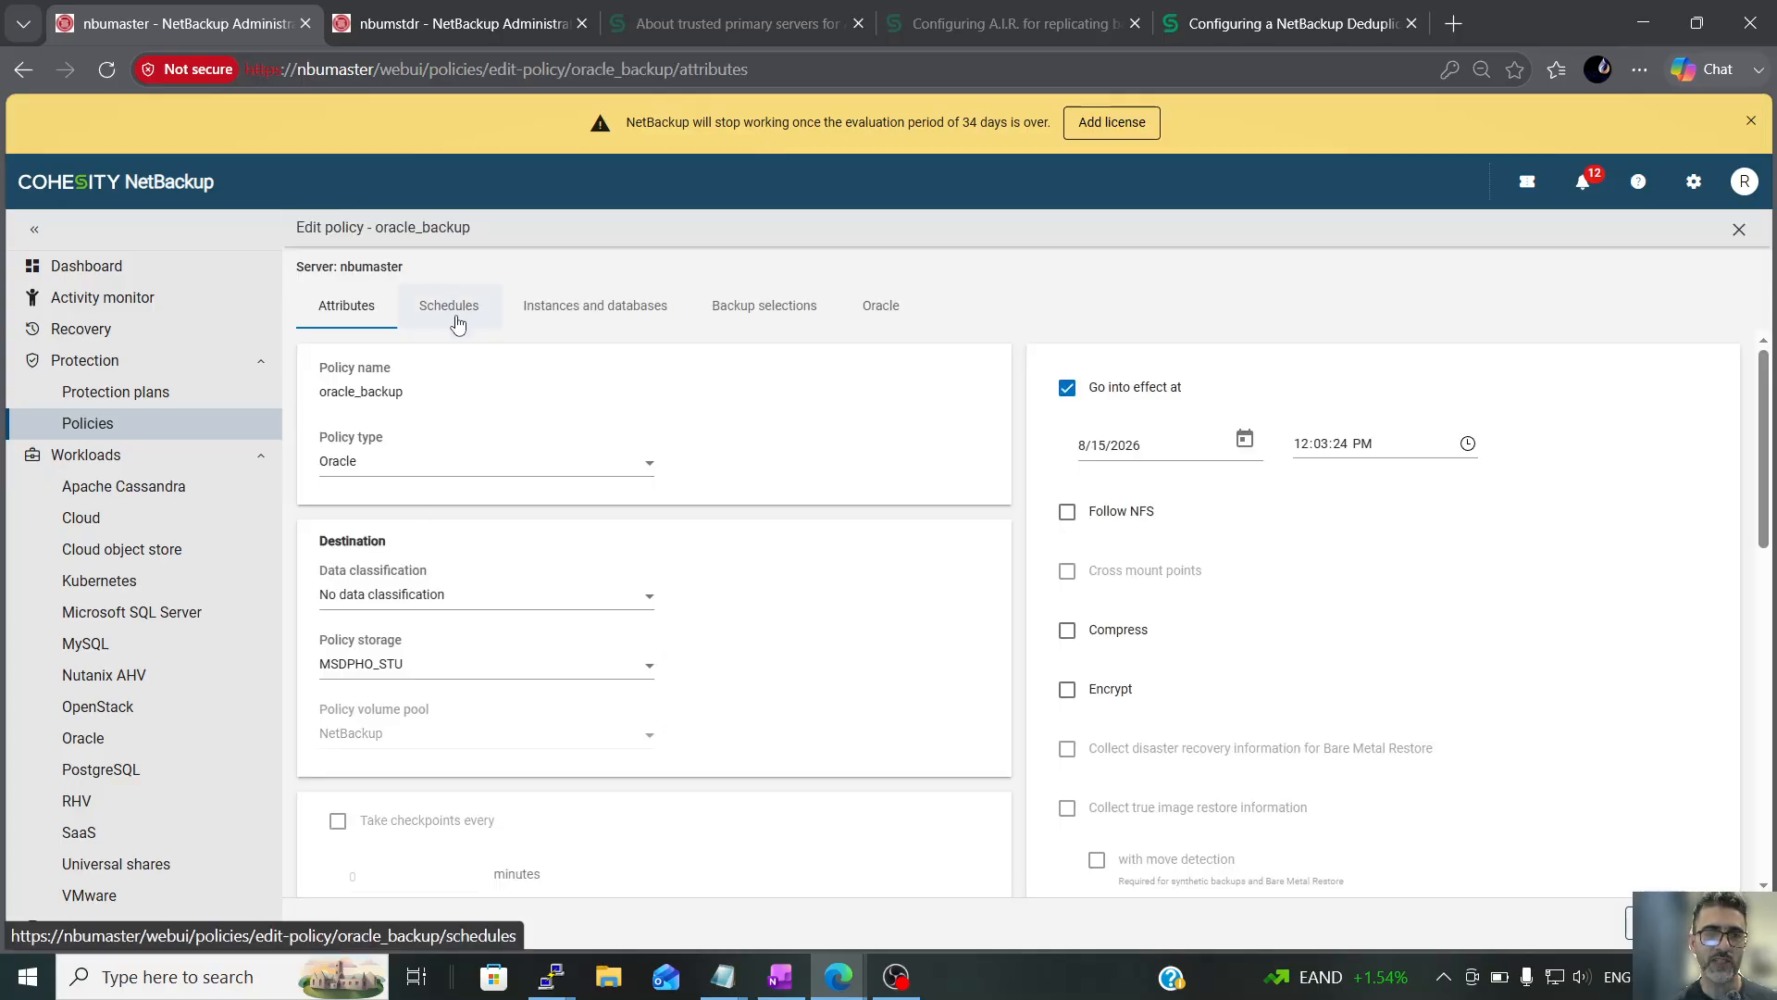
click(461, 315)
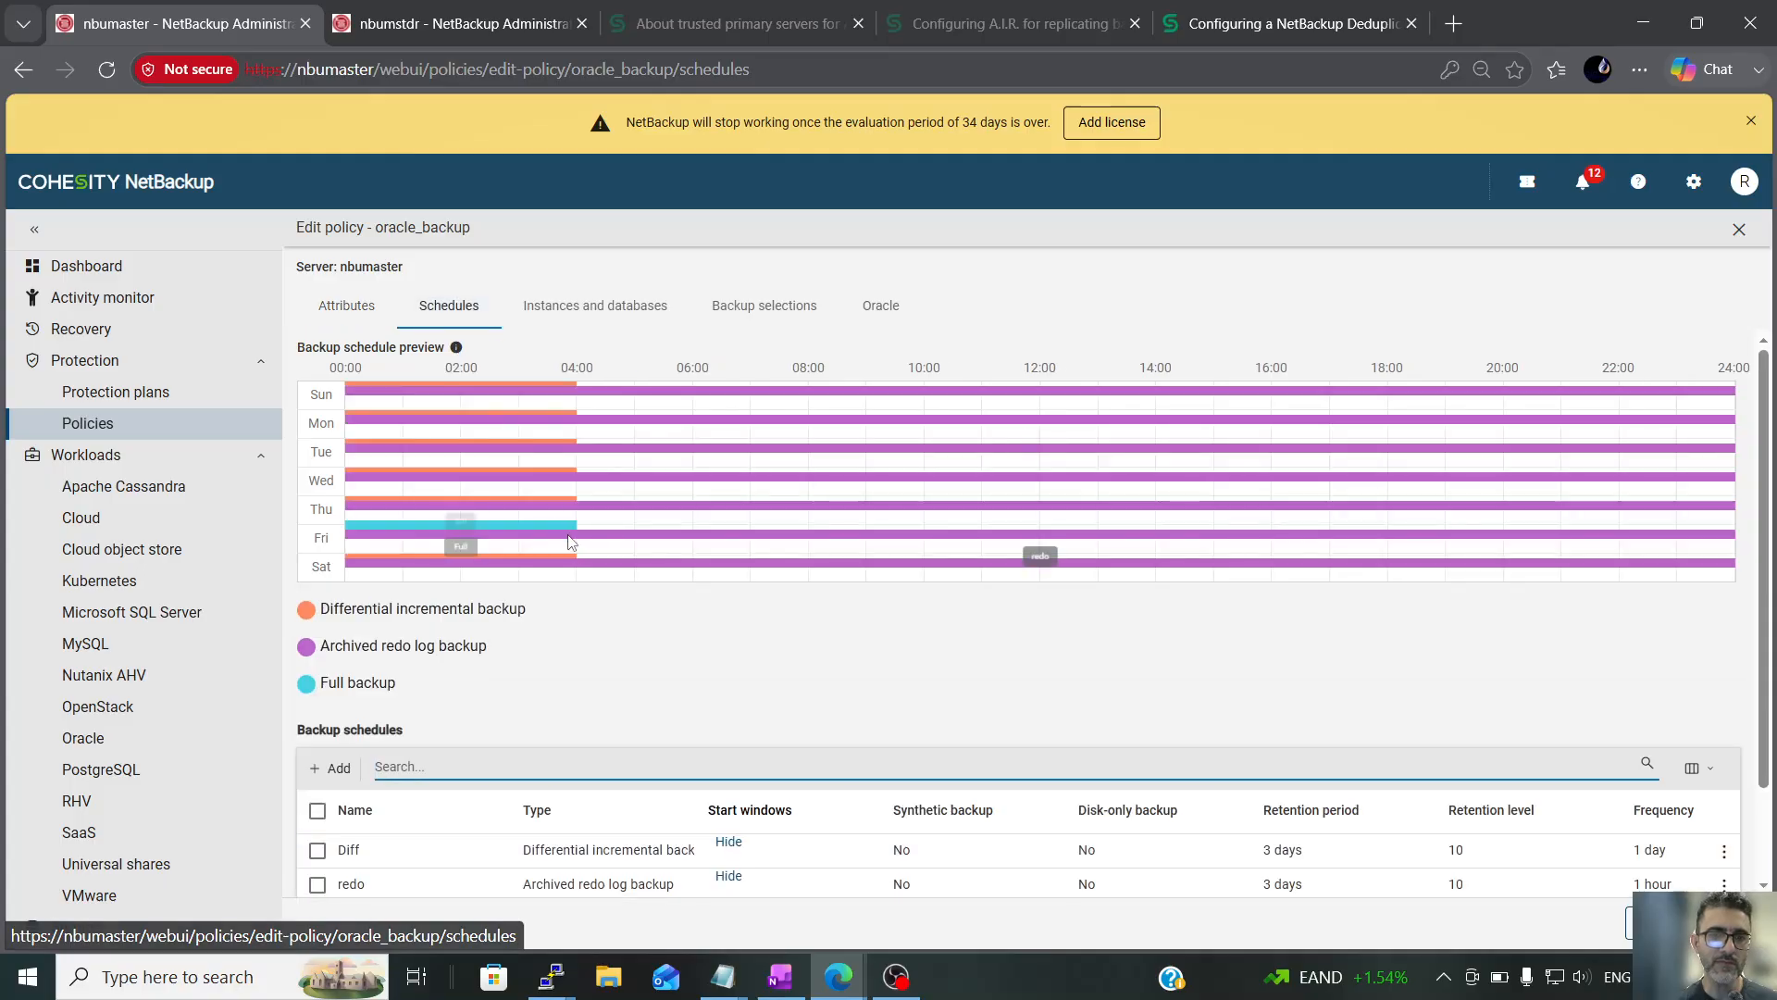
scroll(571, 552, down, 1)
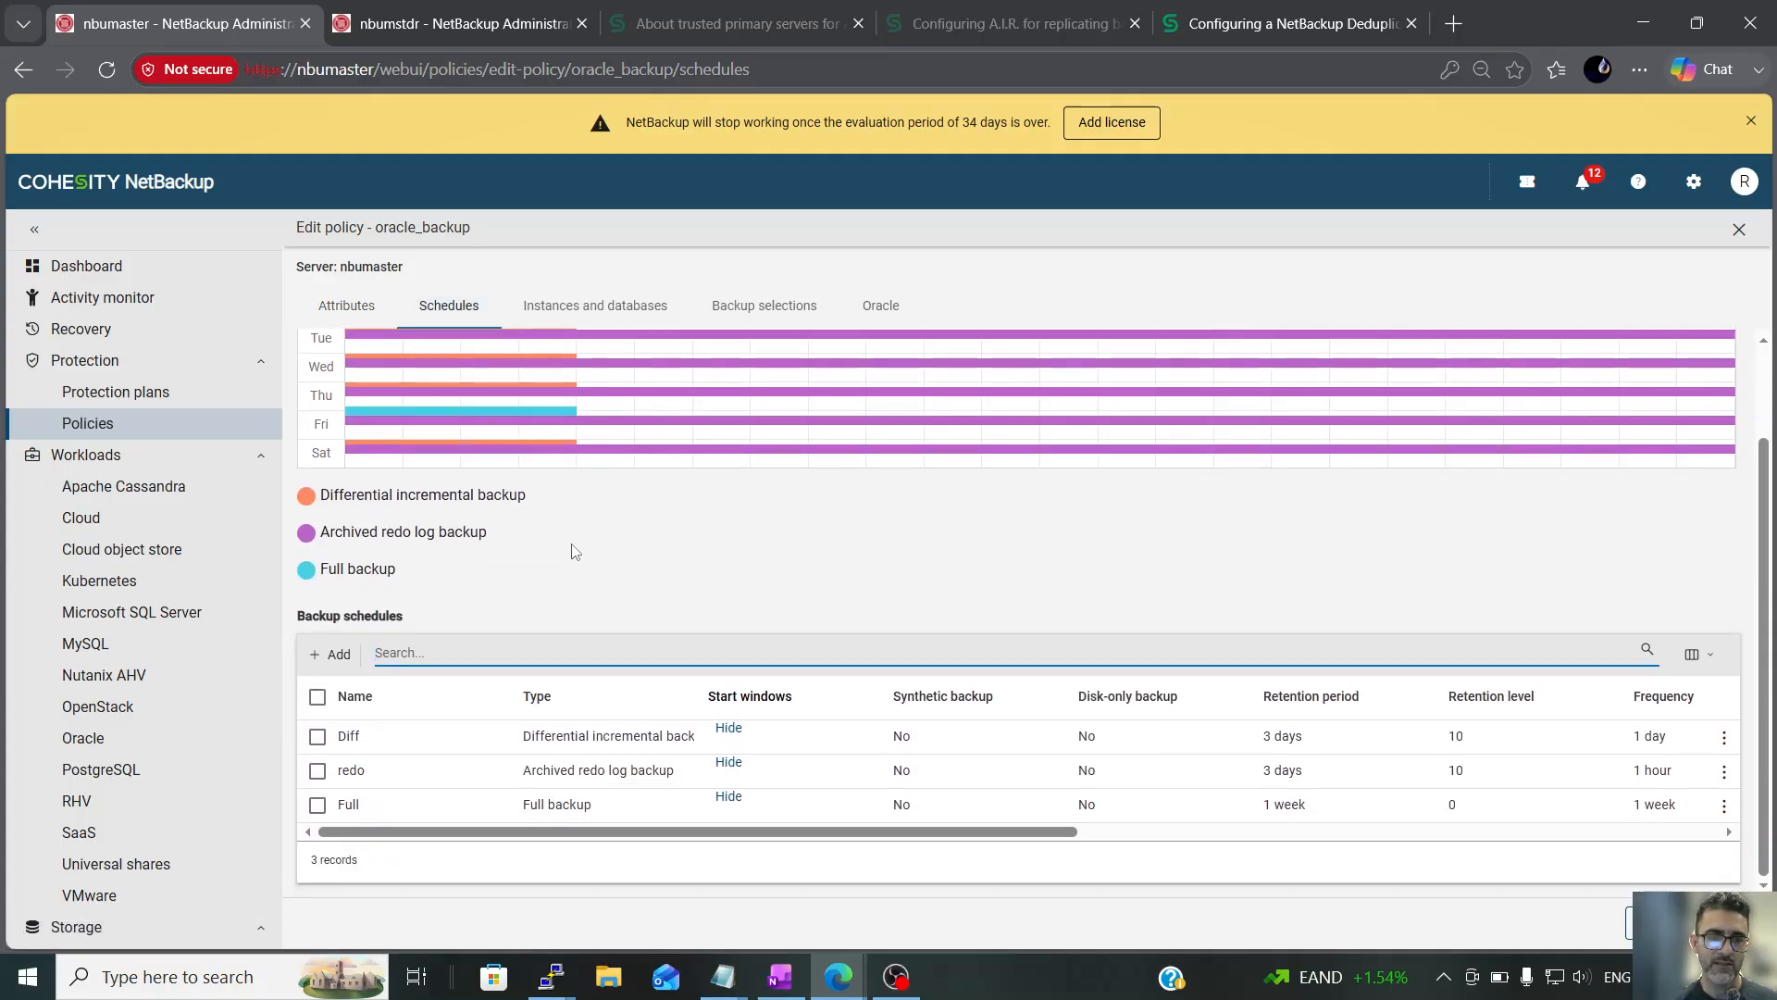
drag(496, 831, 795, 846)
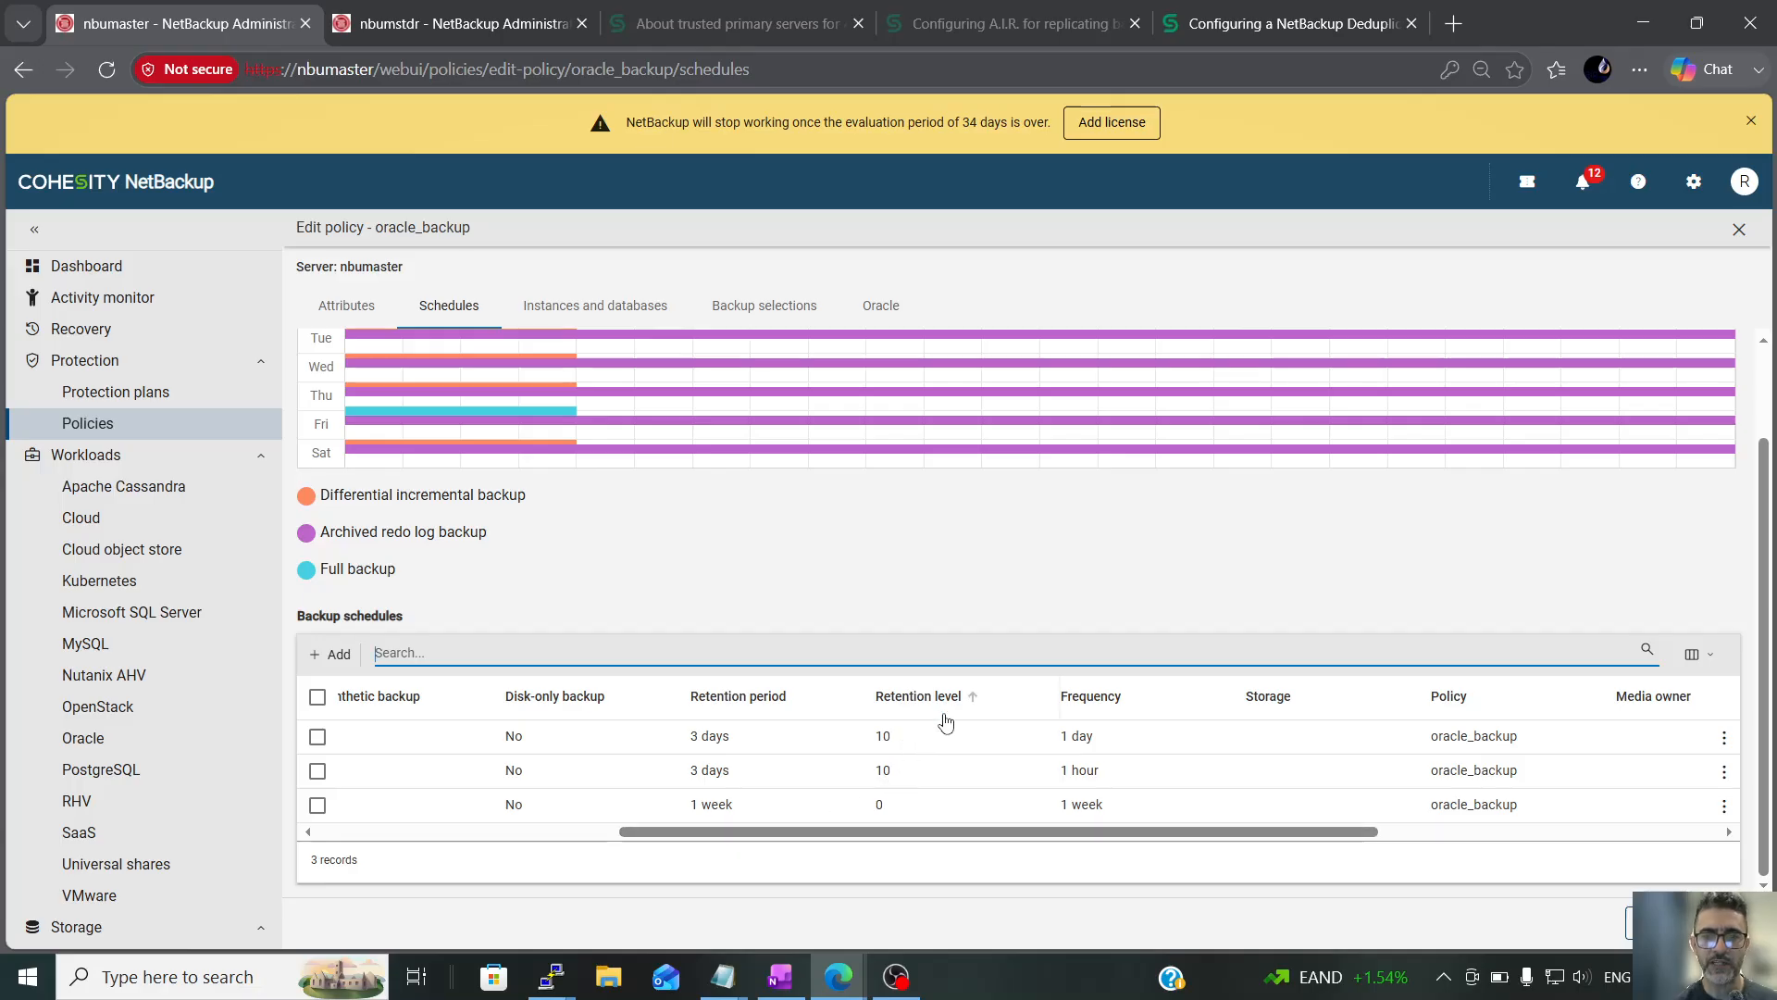
mouse_move(937, 832)
mouse_down()
mouse_move(964, 832)
mouse_move(907, 832)
mouse_up()
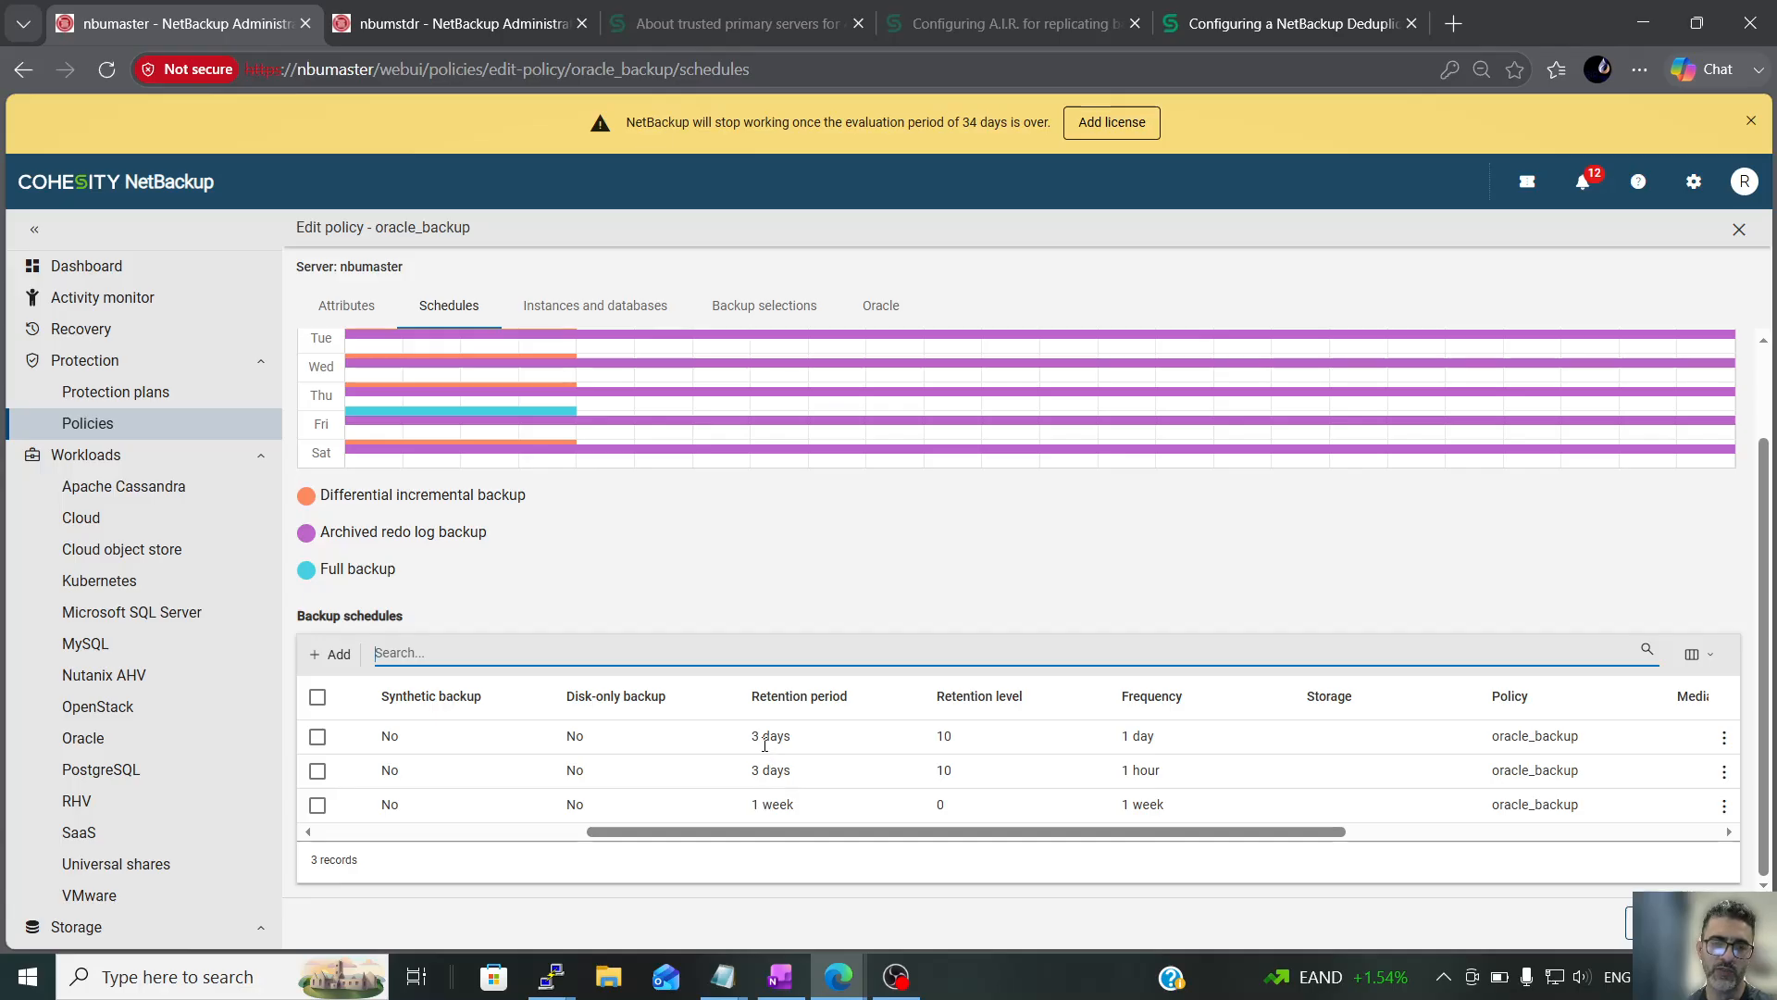
Start a new storage lifecycle policy named HO_3D_5D_DR_SLP with no data classification
click(137, 435)
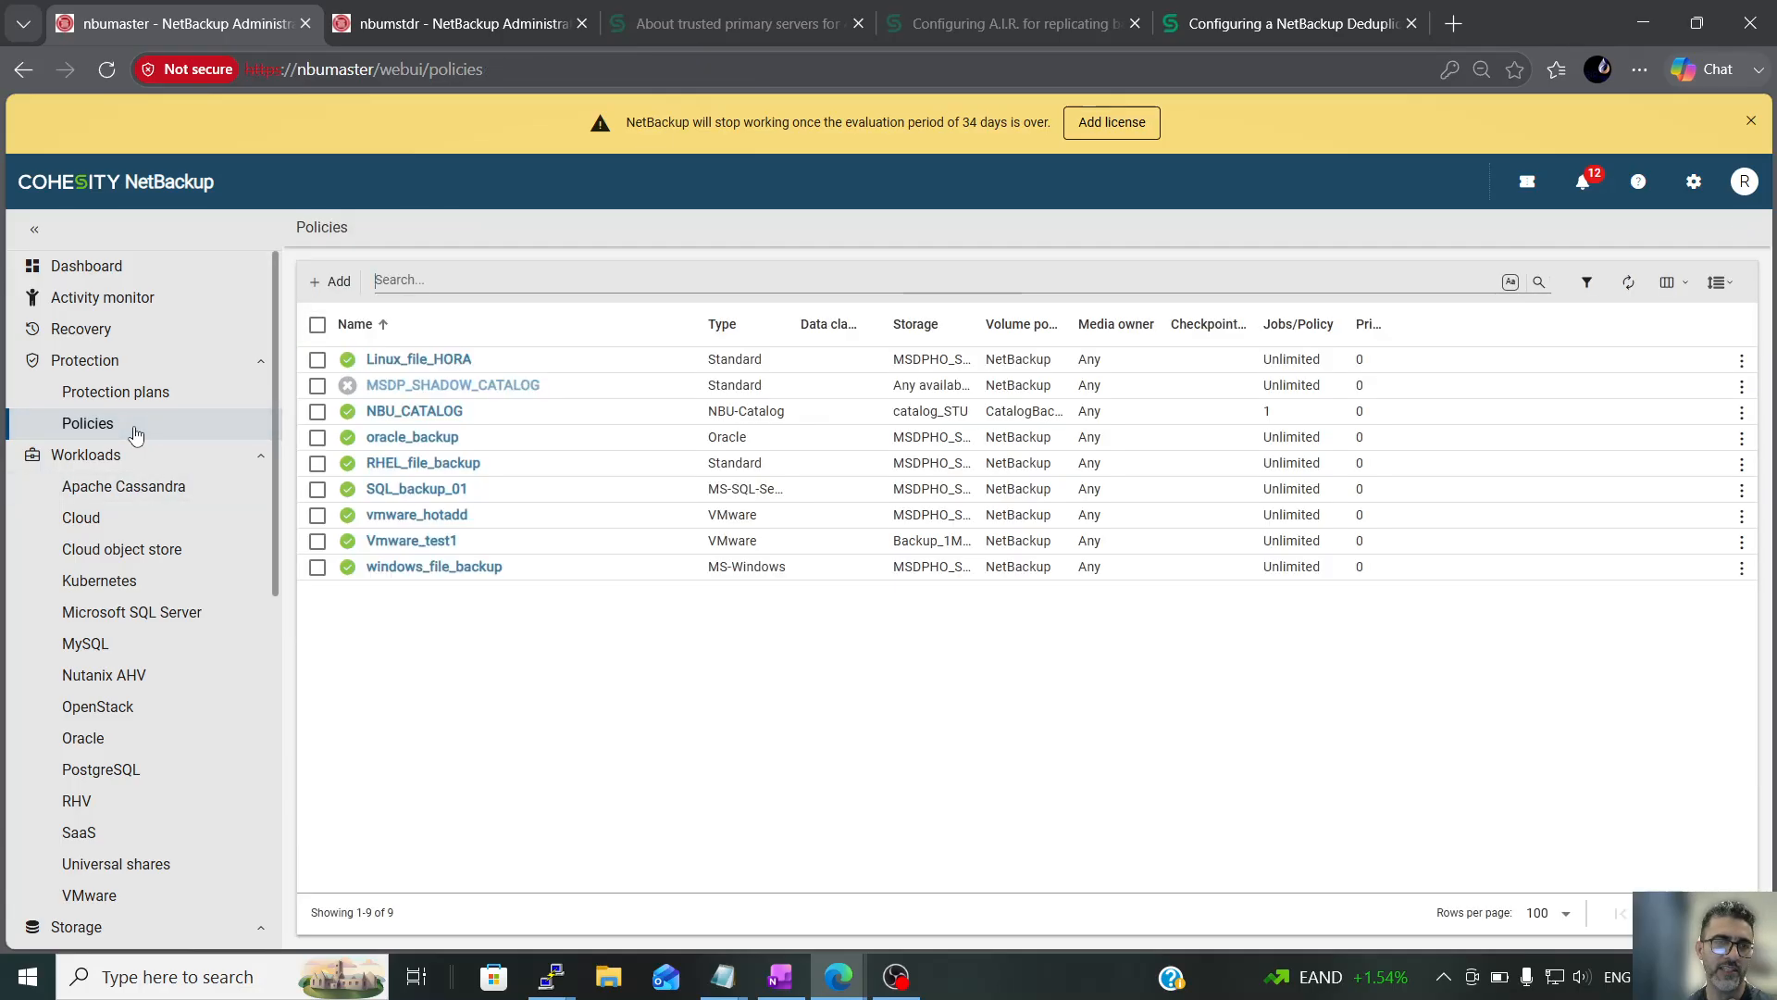
scroll(185, 778, down, 4)
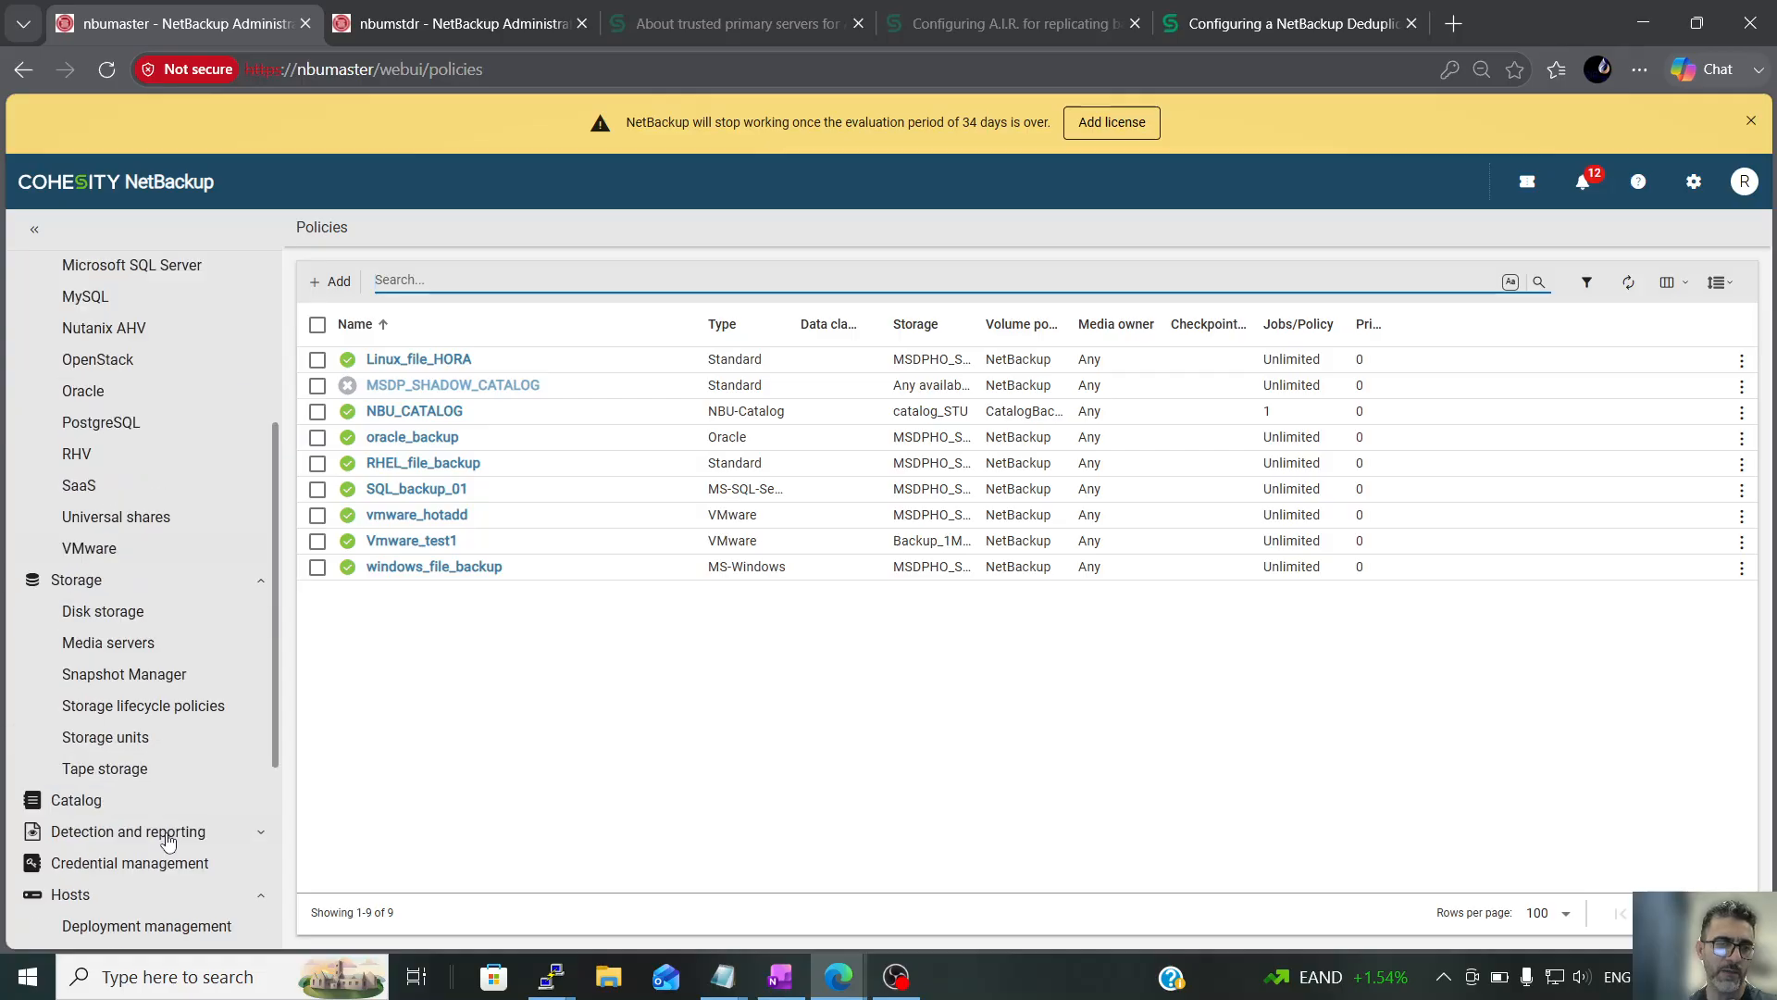
click(178, 708)
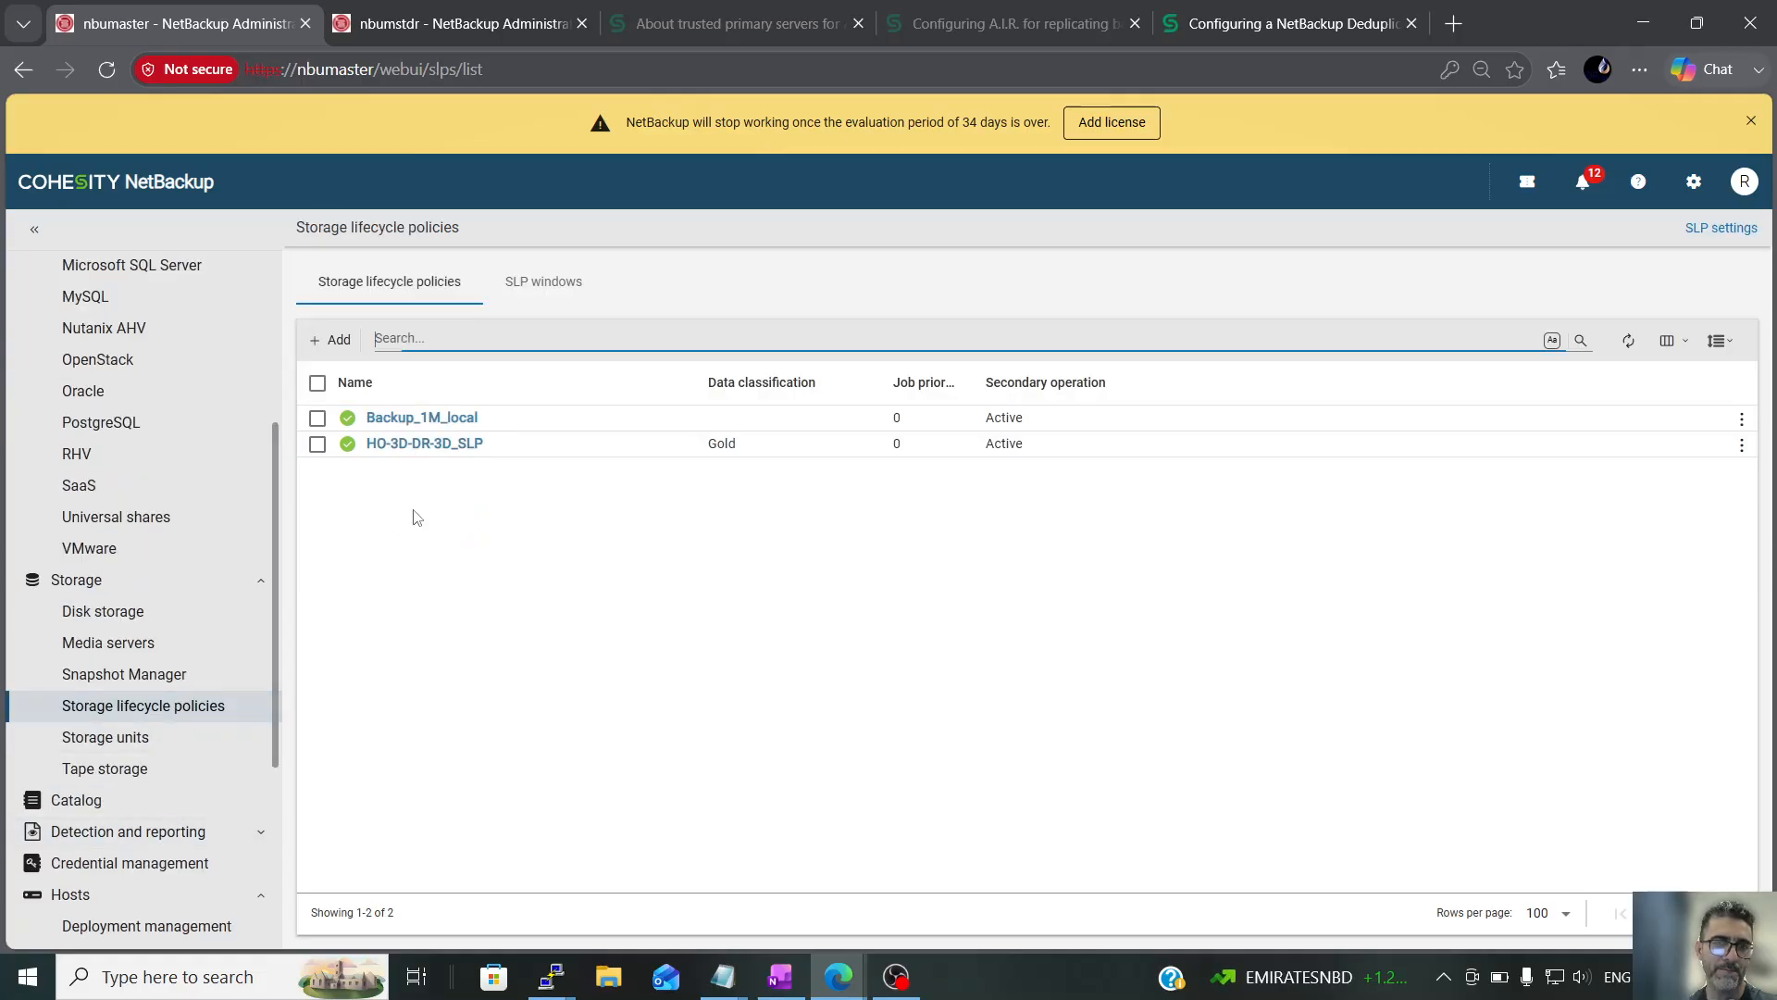
click(339, 343)
click(357, 394)
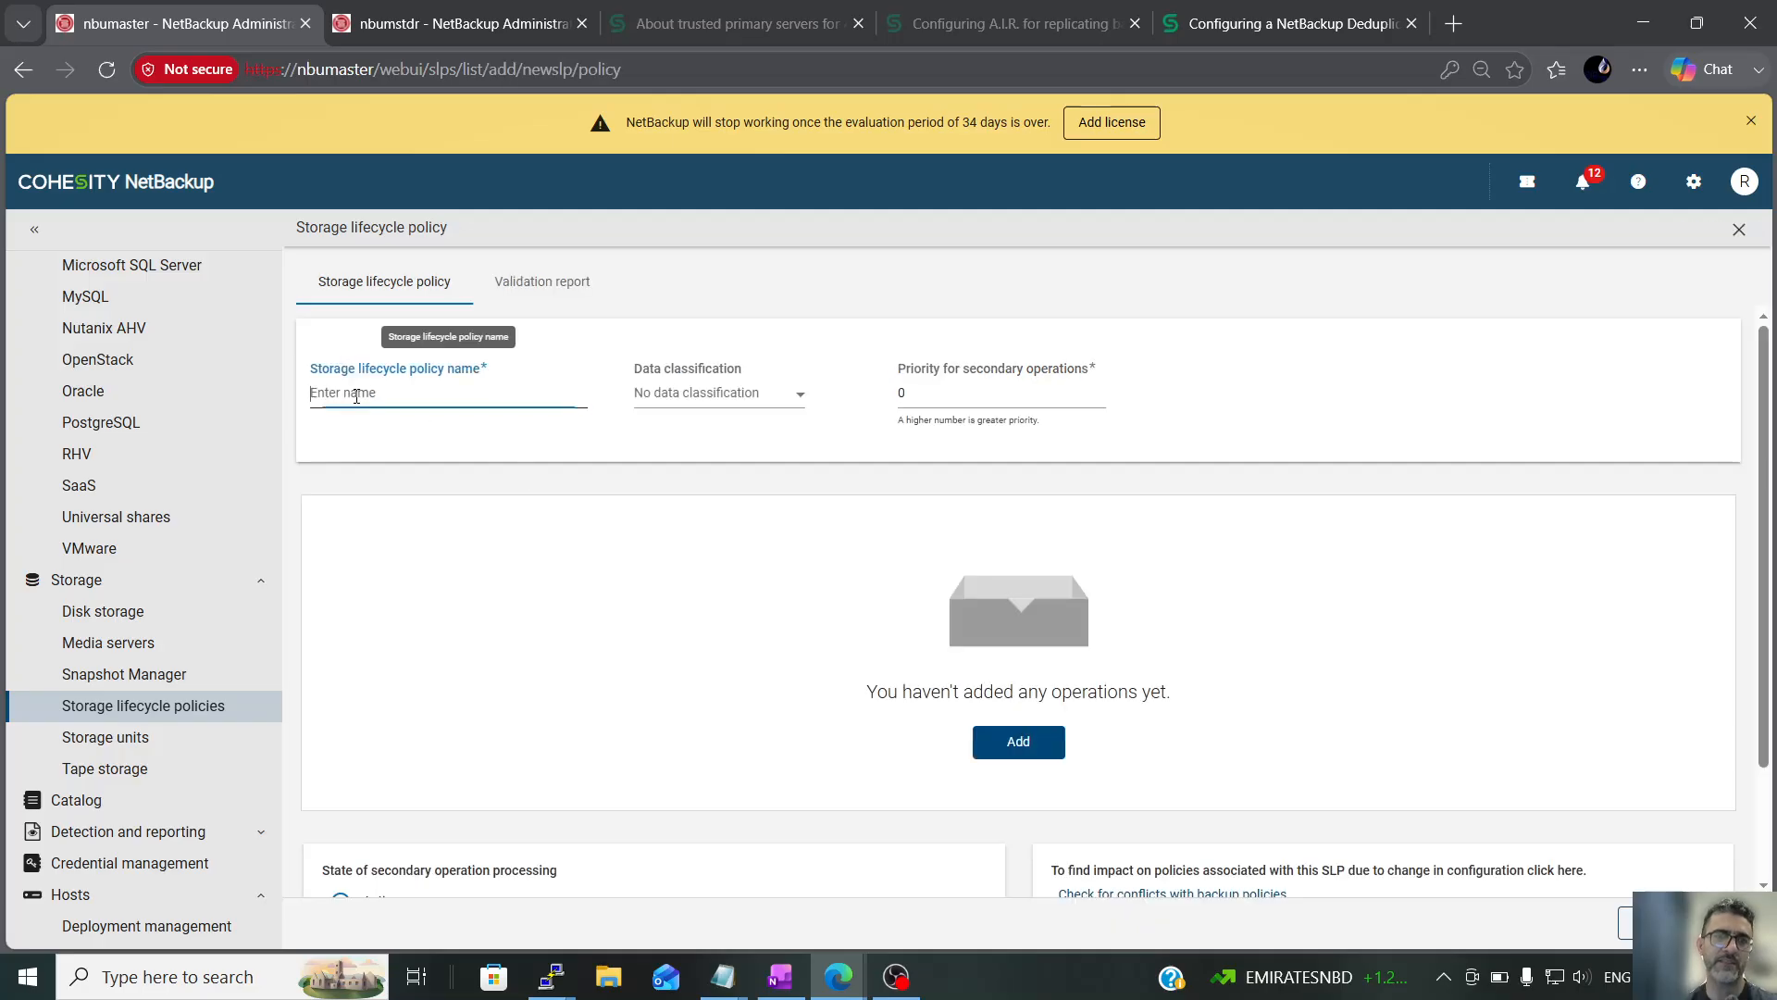
text(HO_3D_5D_DR_SLP)
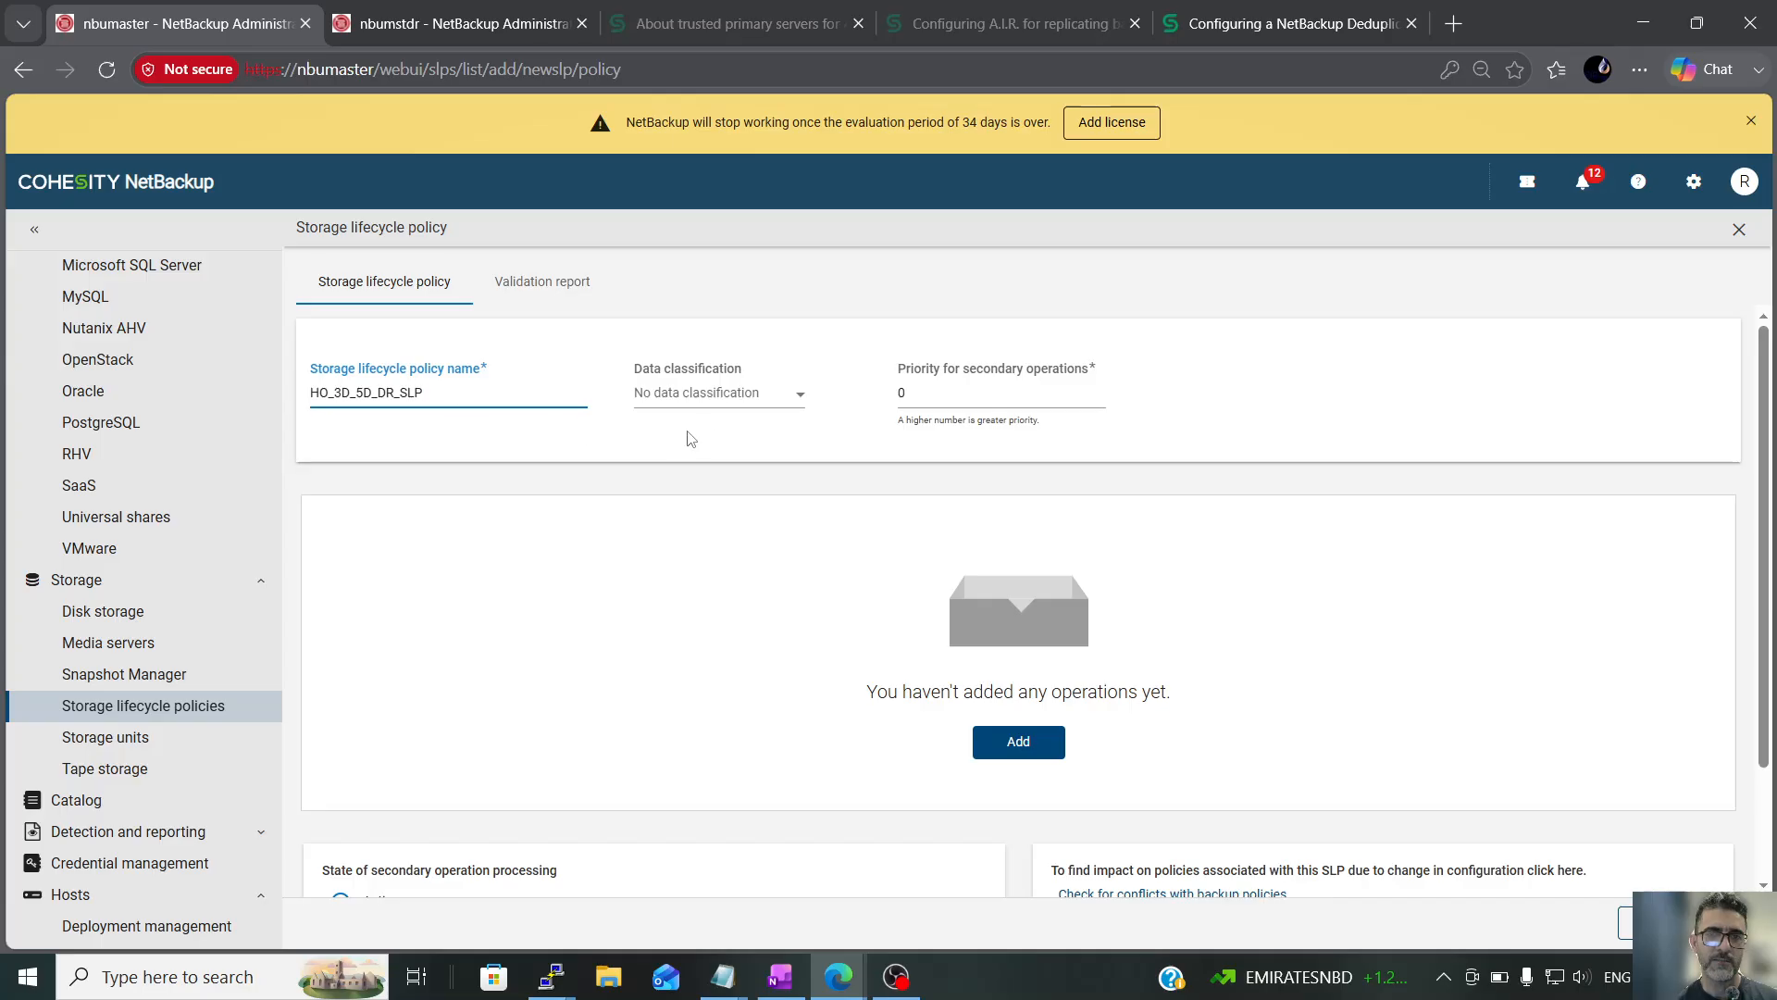
click(792, 405)
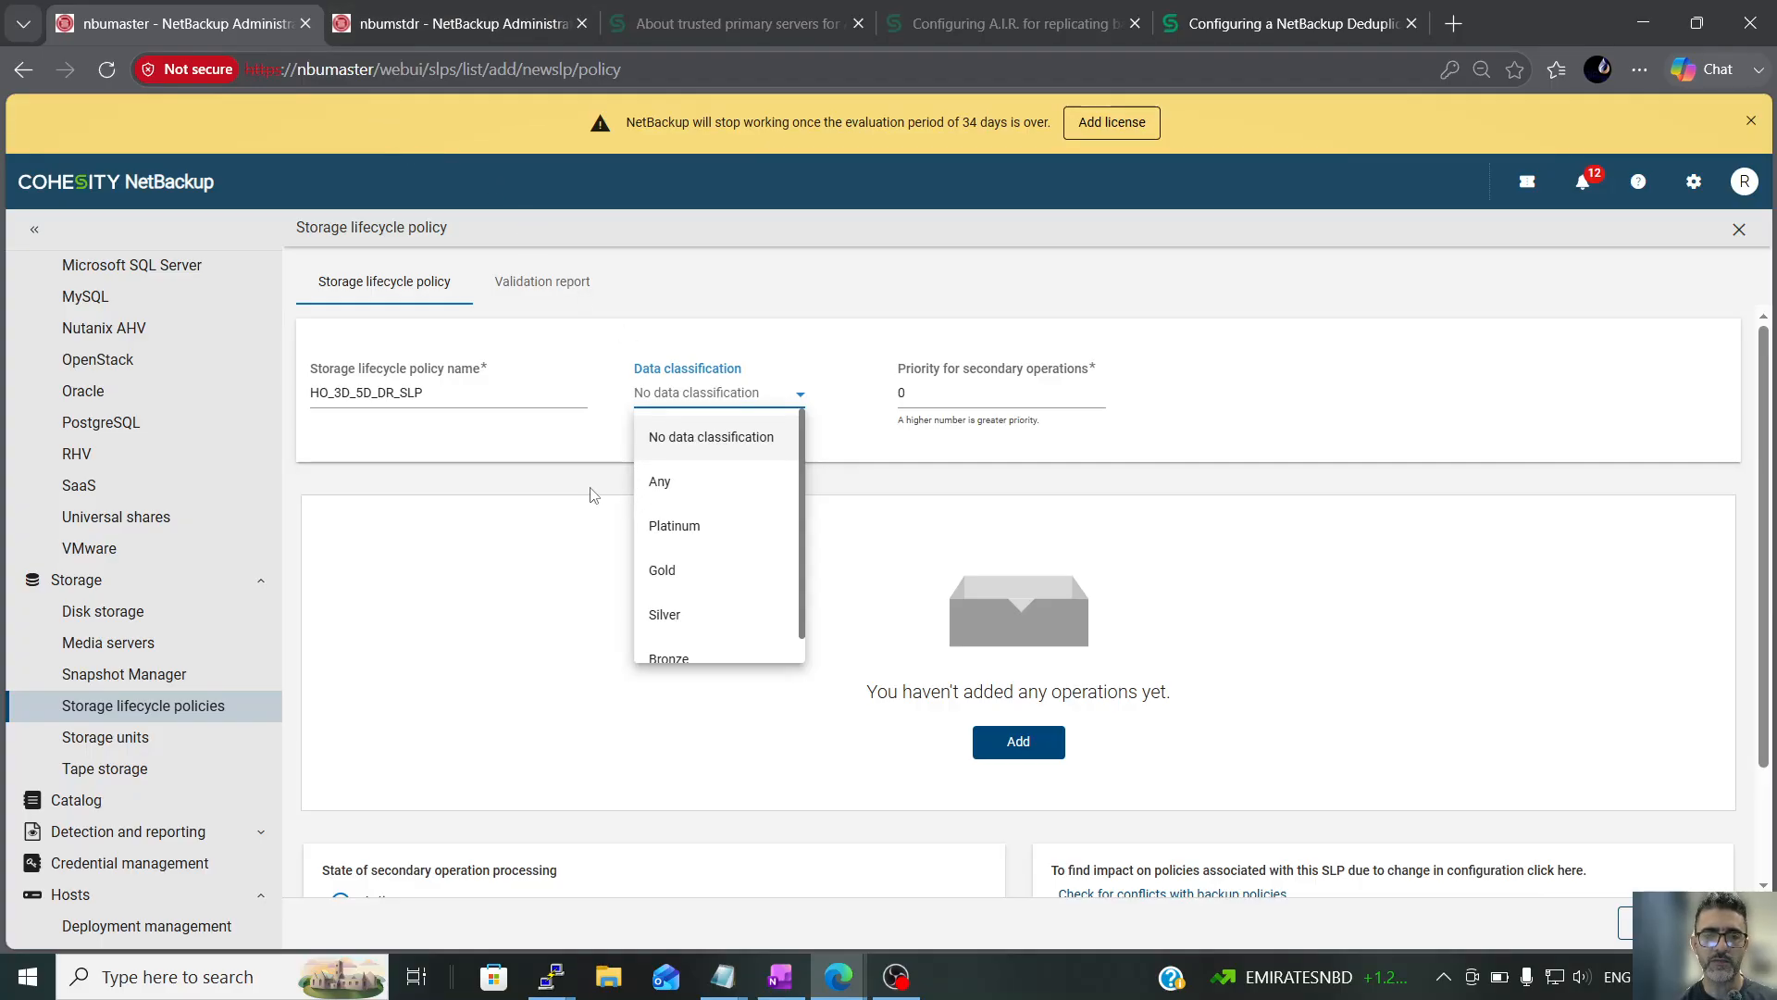
click(706, 445)
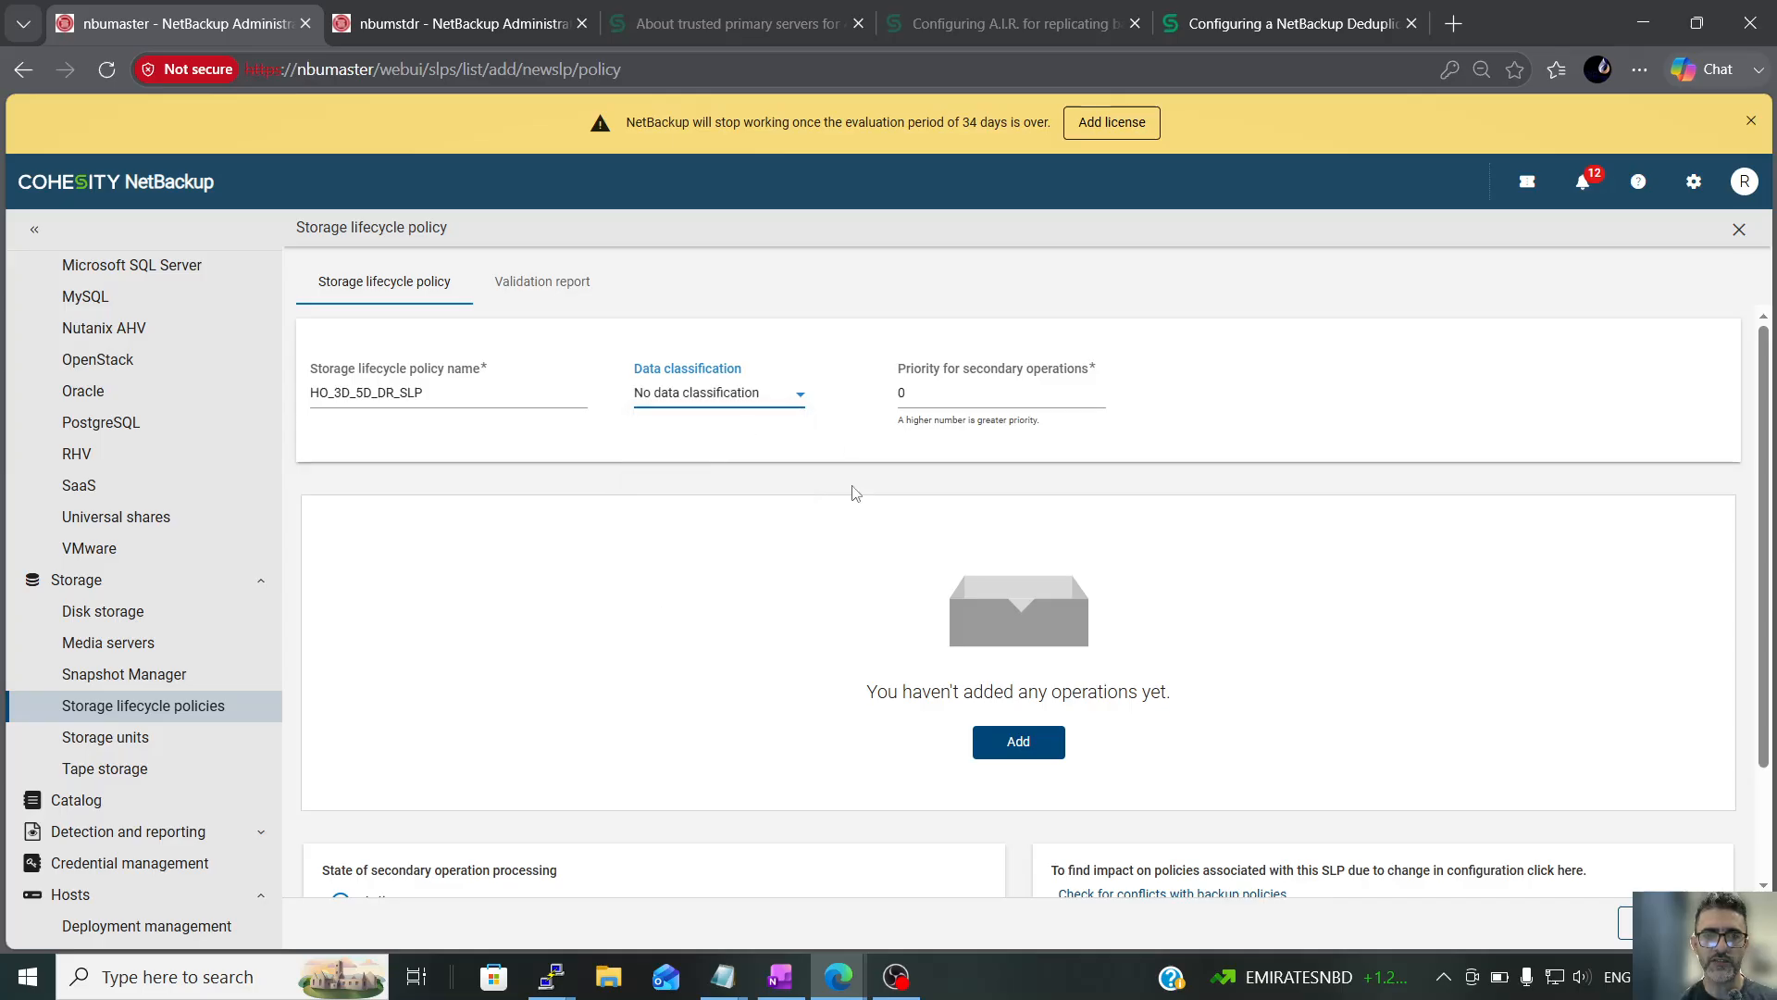
Add a Backup operation to MSDPHO_STU with fixed 3 days (Retention Level 10) retention, and save the storage lifecycle policy
click(1023, 746)
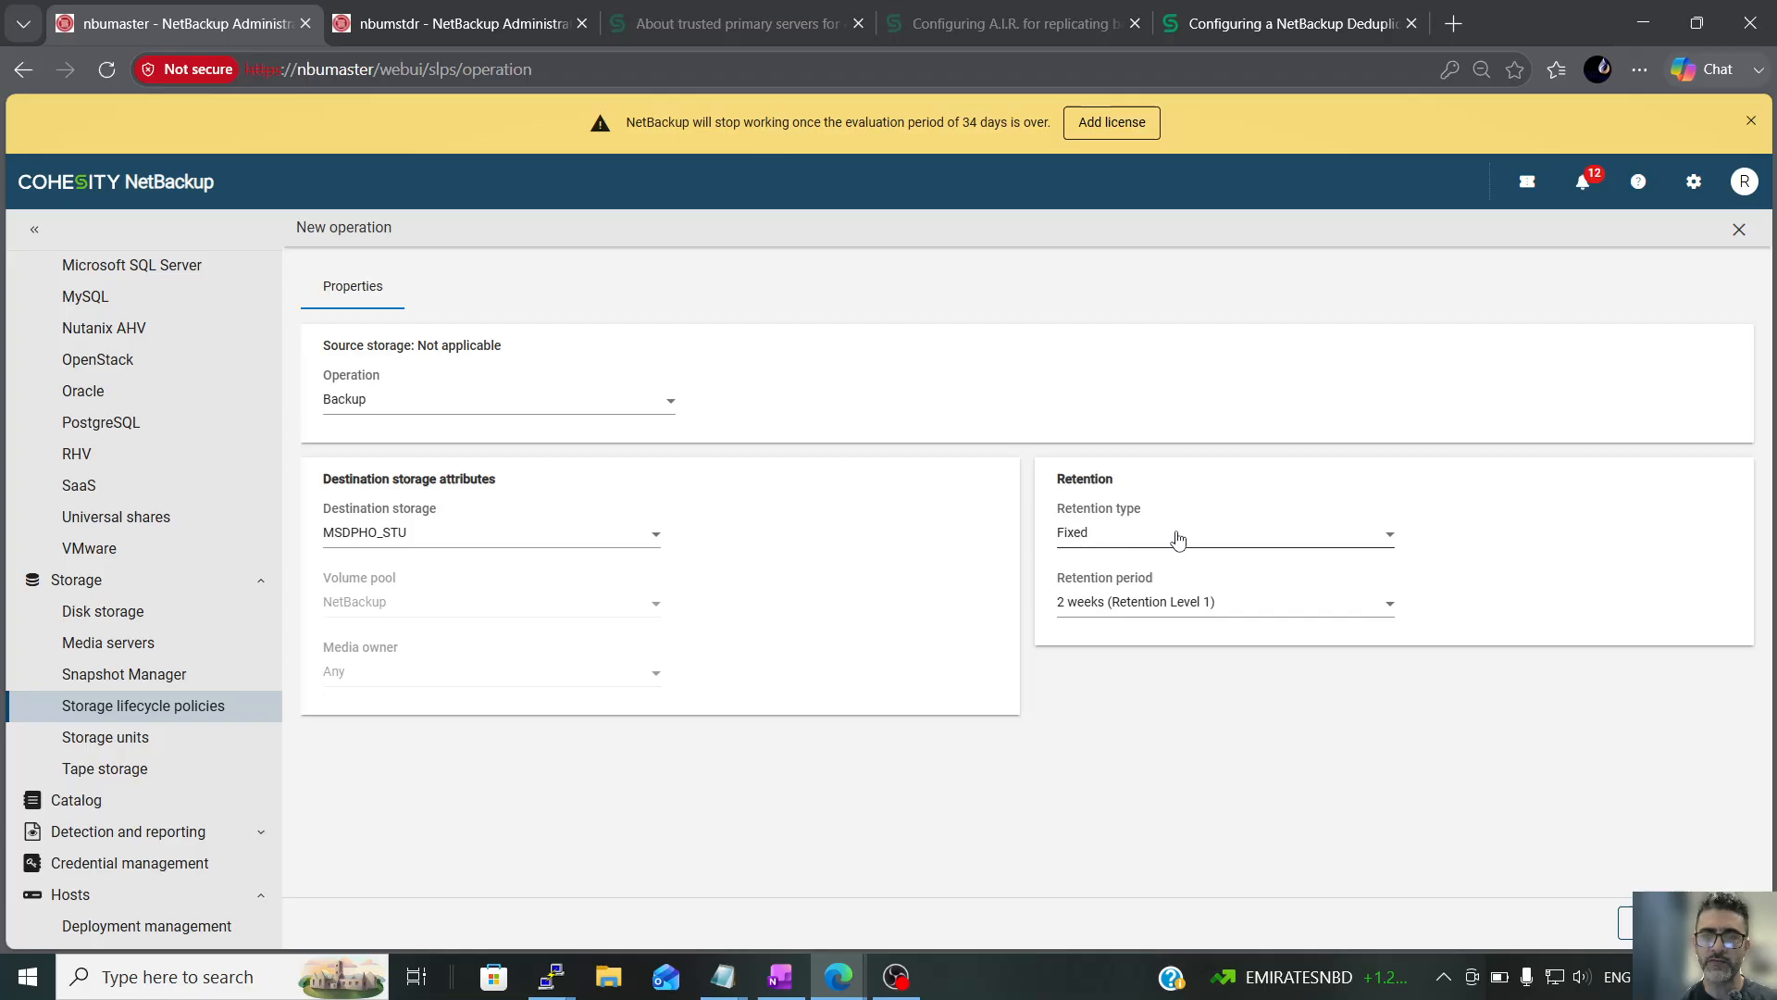
click(1229, 621)
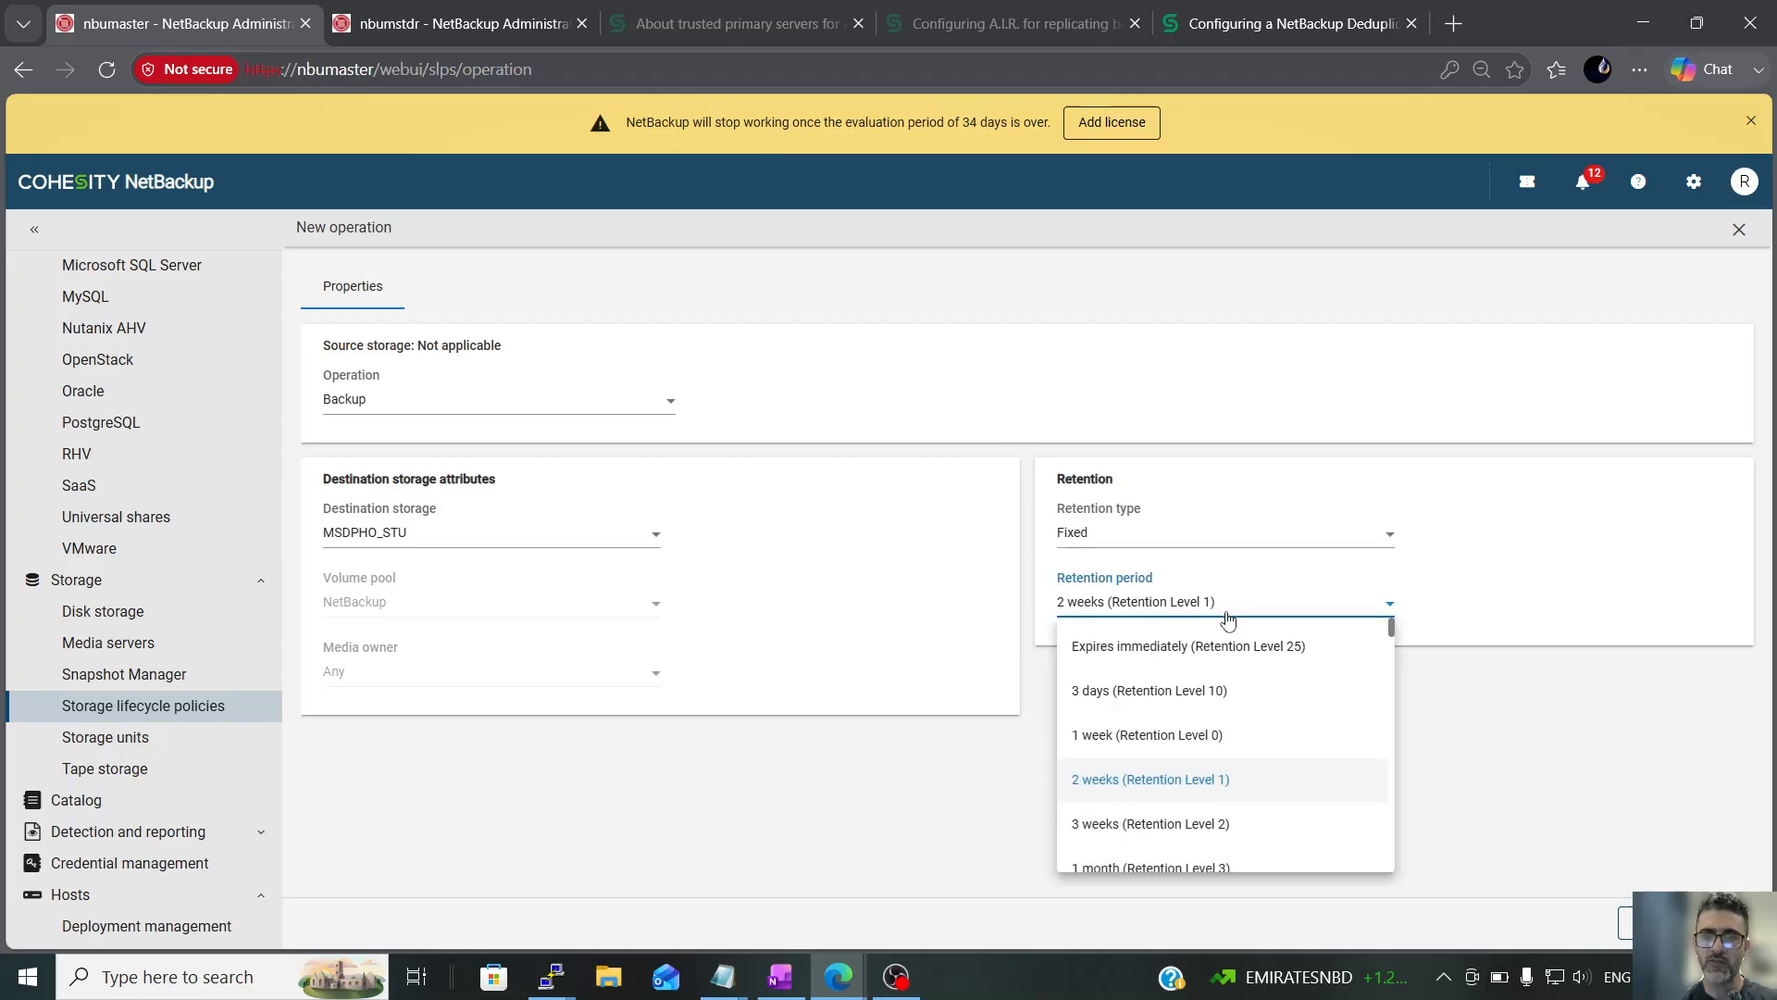
click(1118, 692)
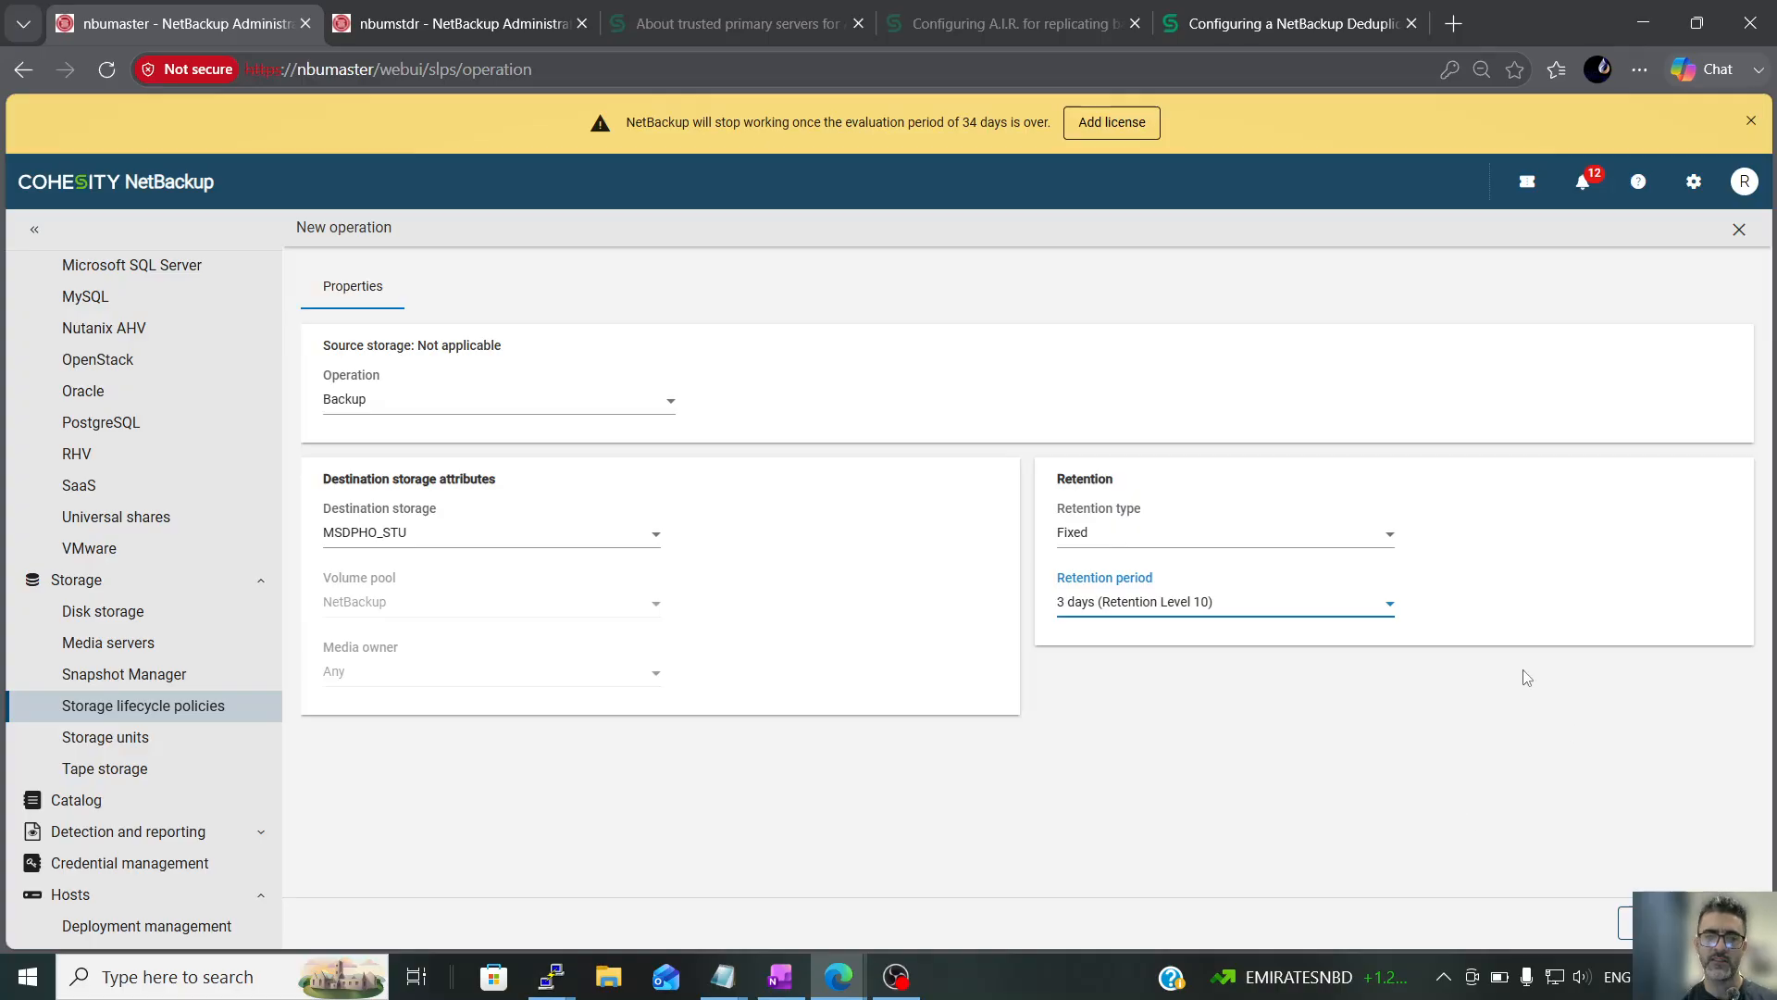
click(1722, 923)
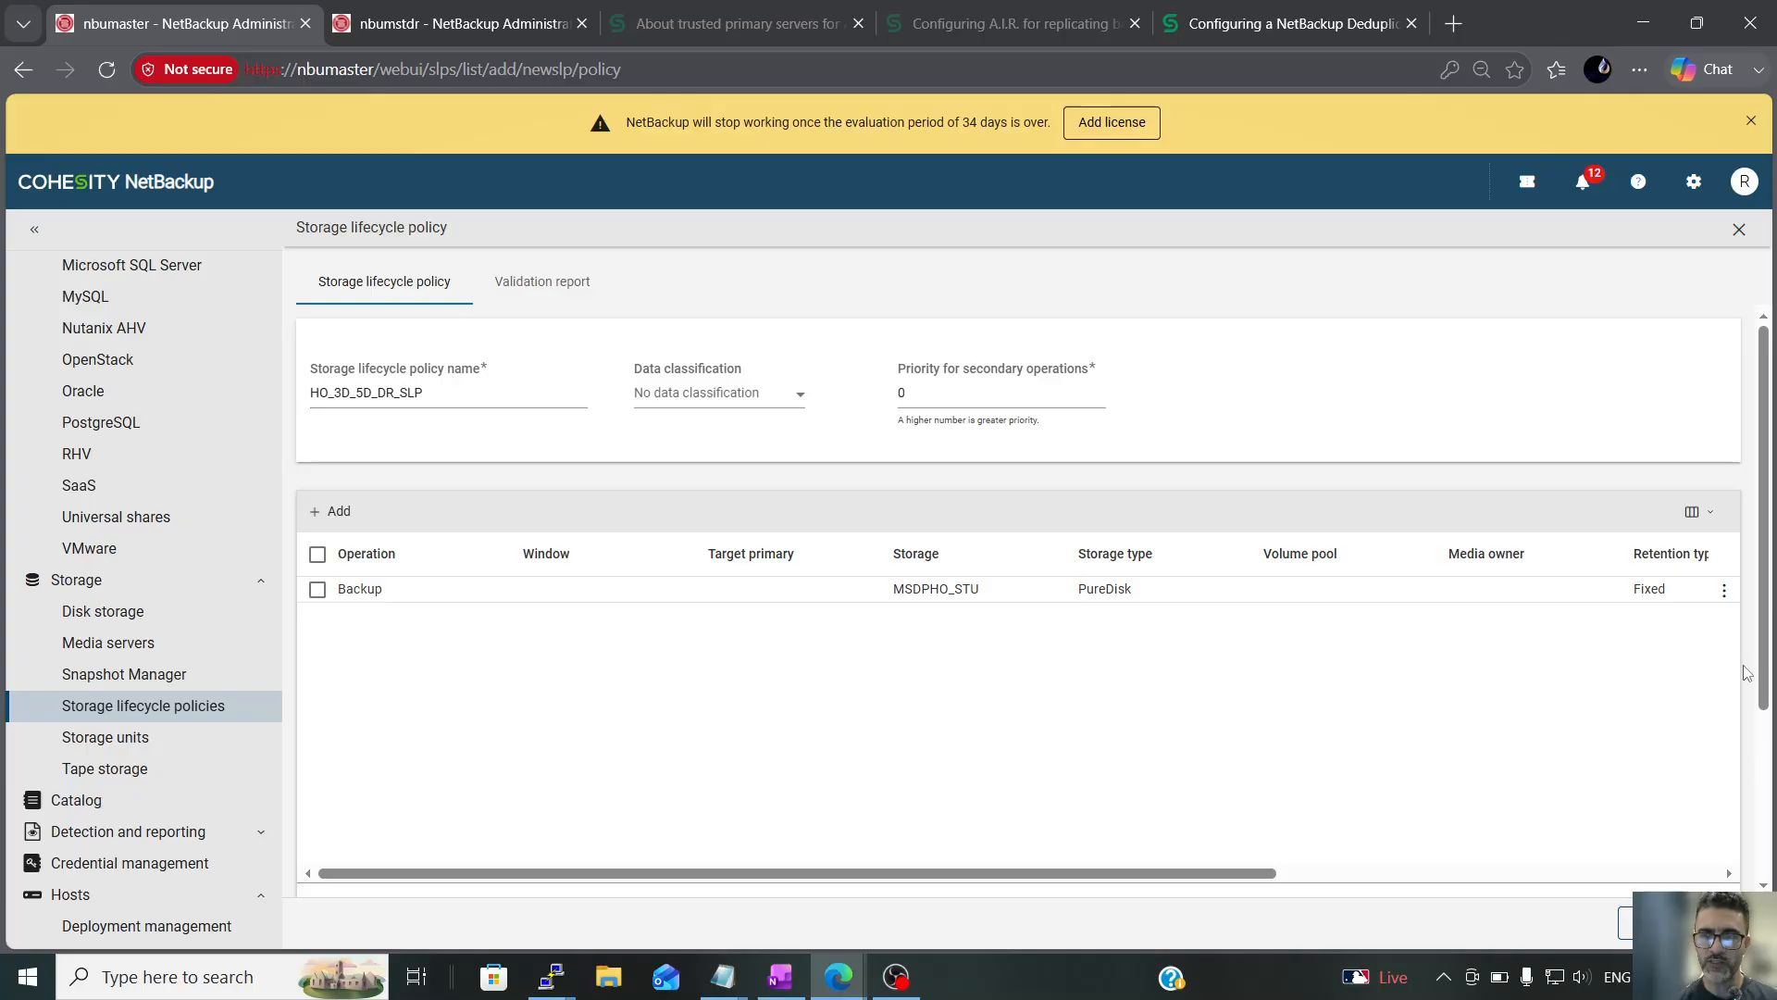
drag(1765, 694, 1769, 863)
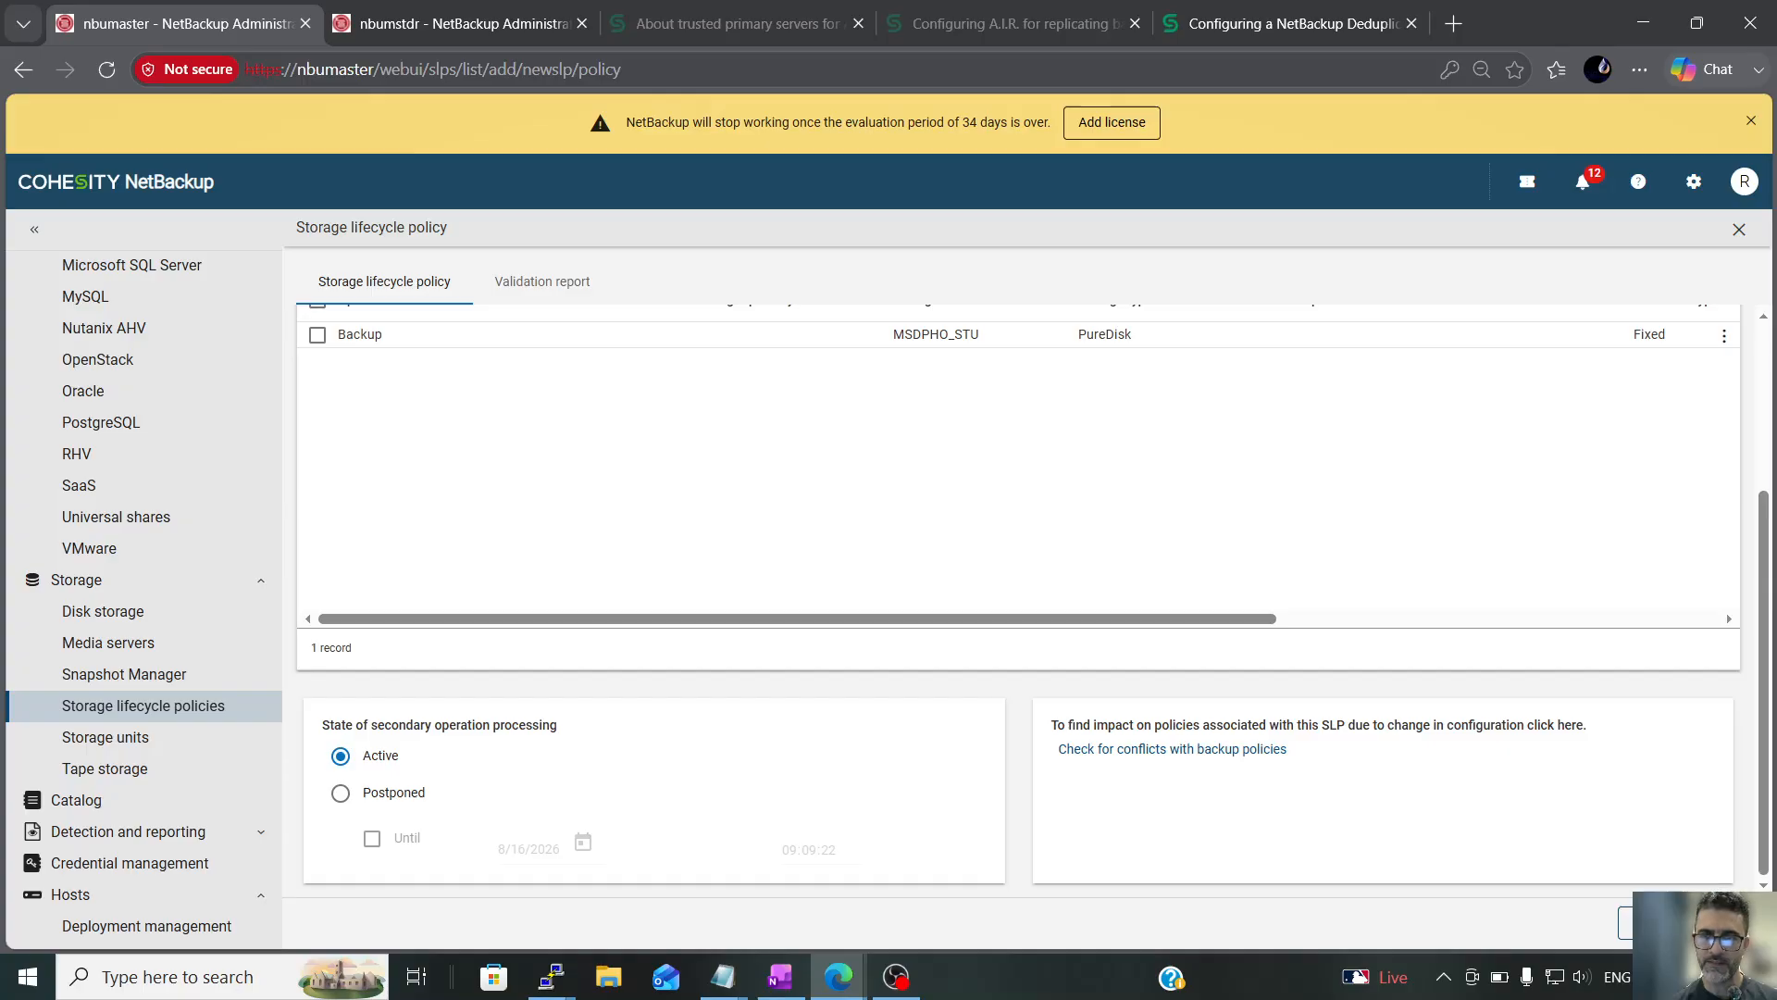
click(1717, 923)
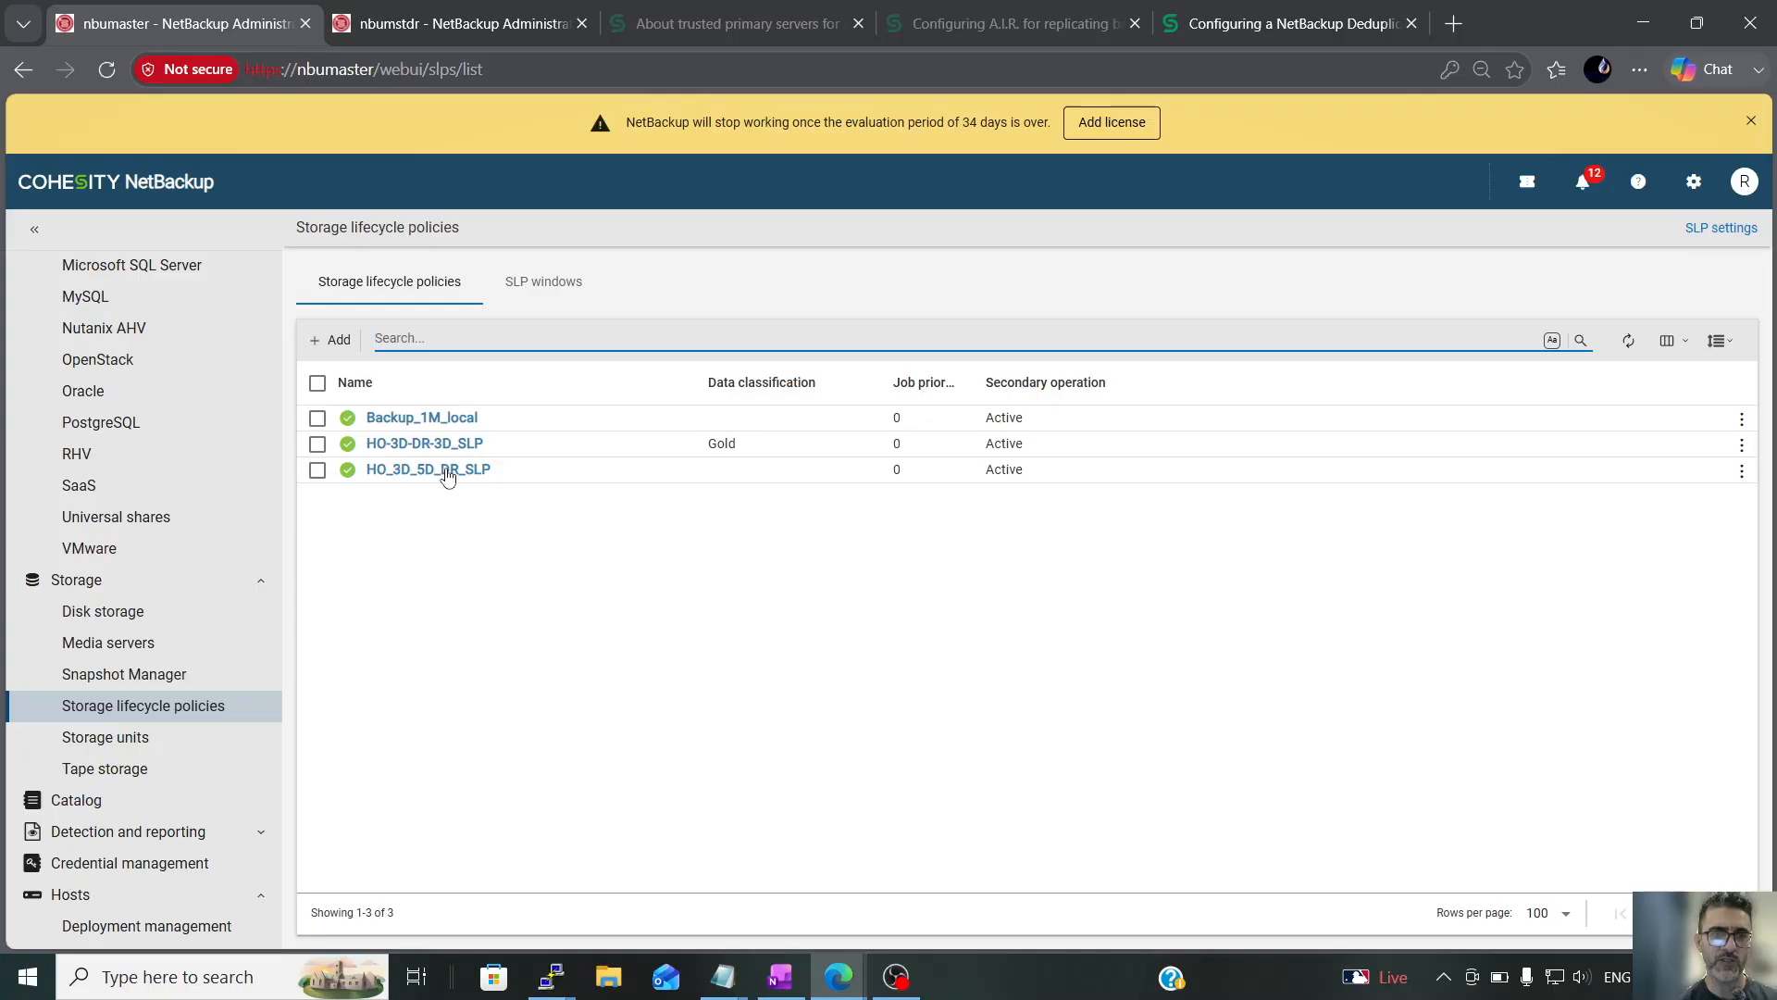
Set the oracle_backup policy's storage to the HO_3D_5D_DR_SLP storage lifecycle policy and save the policy
scroll(148, 408, up, 4)
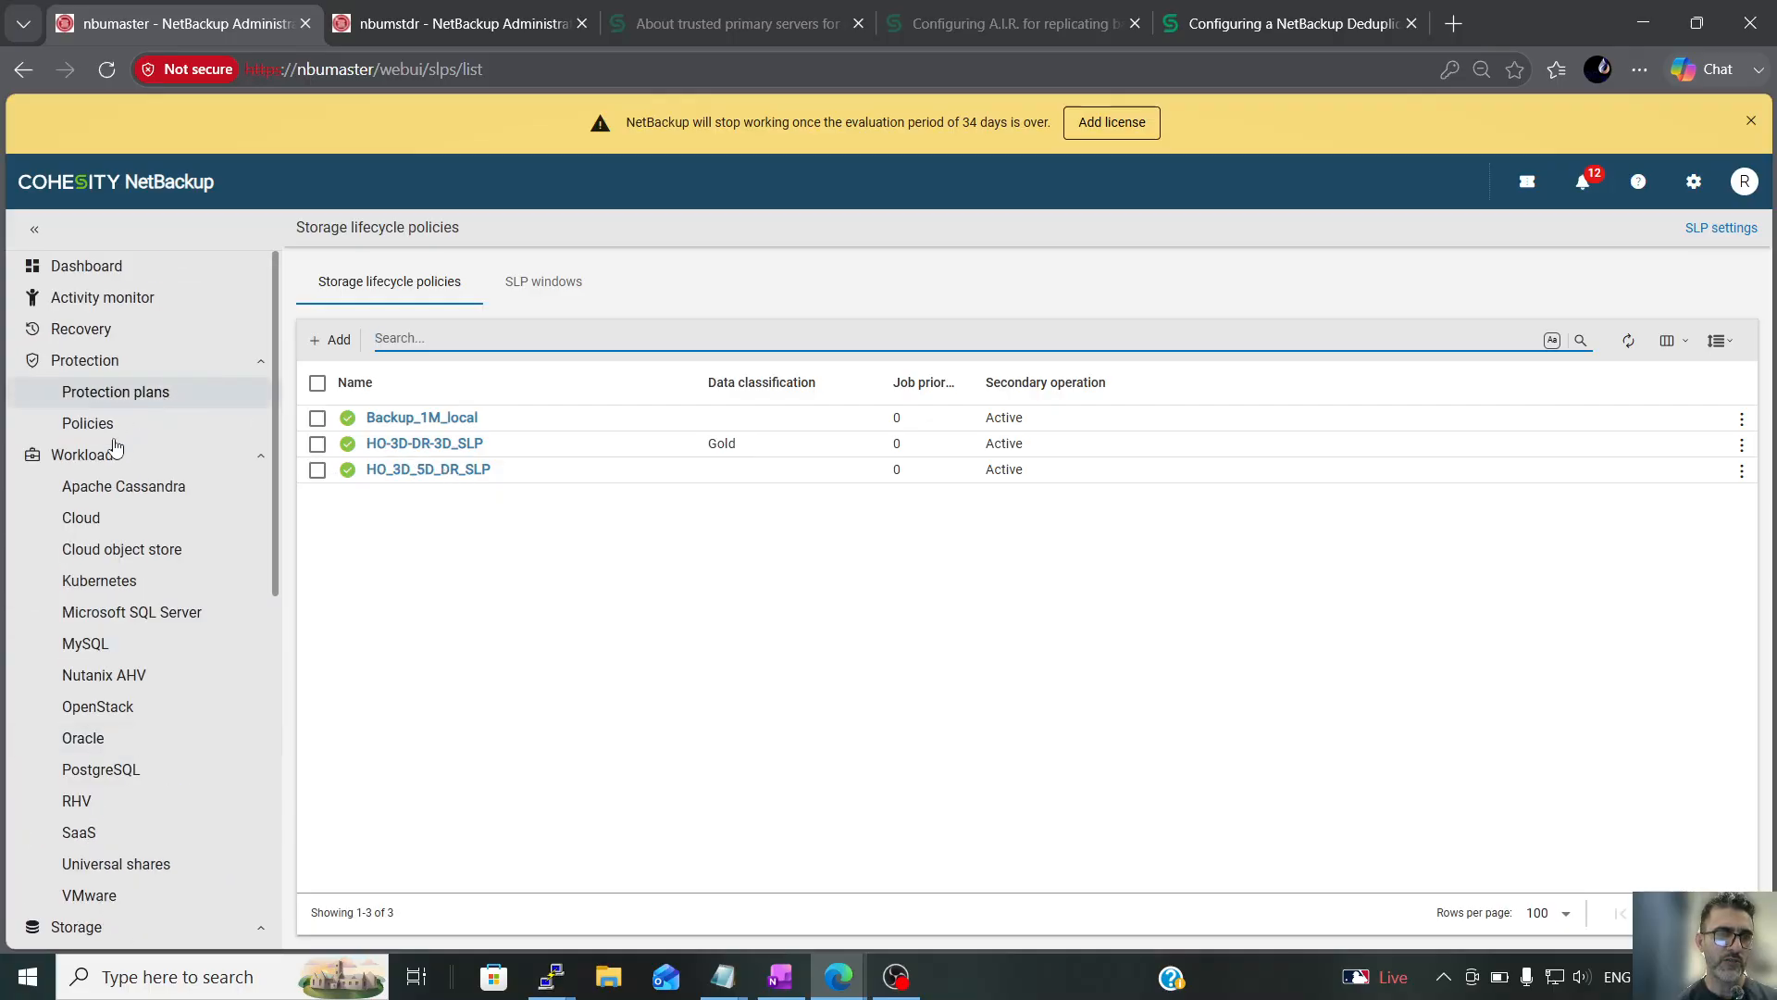
click(124, 426)
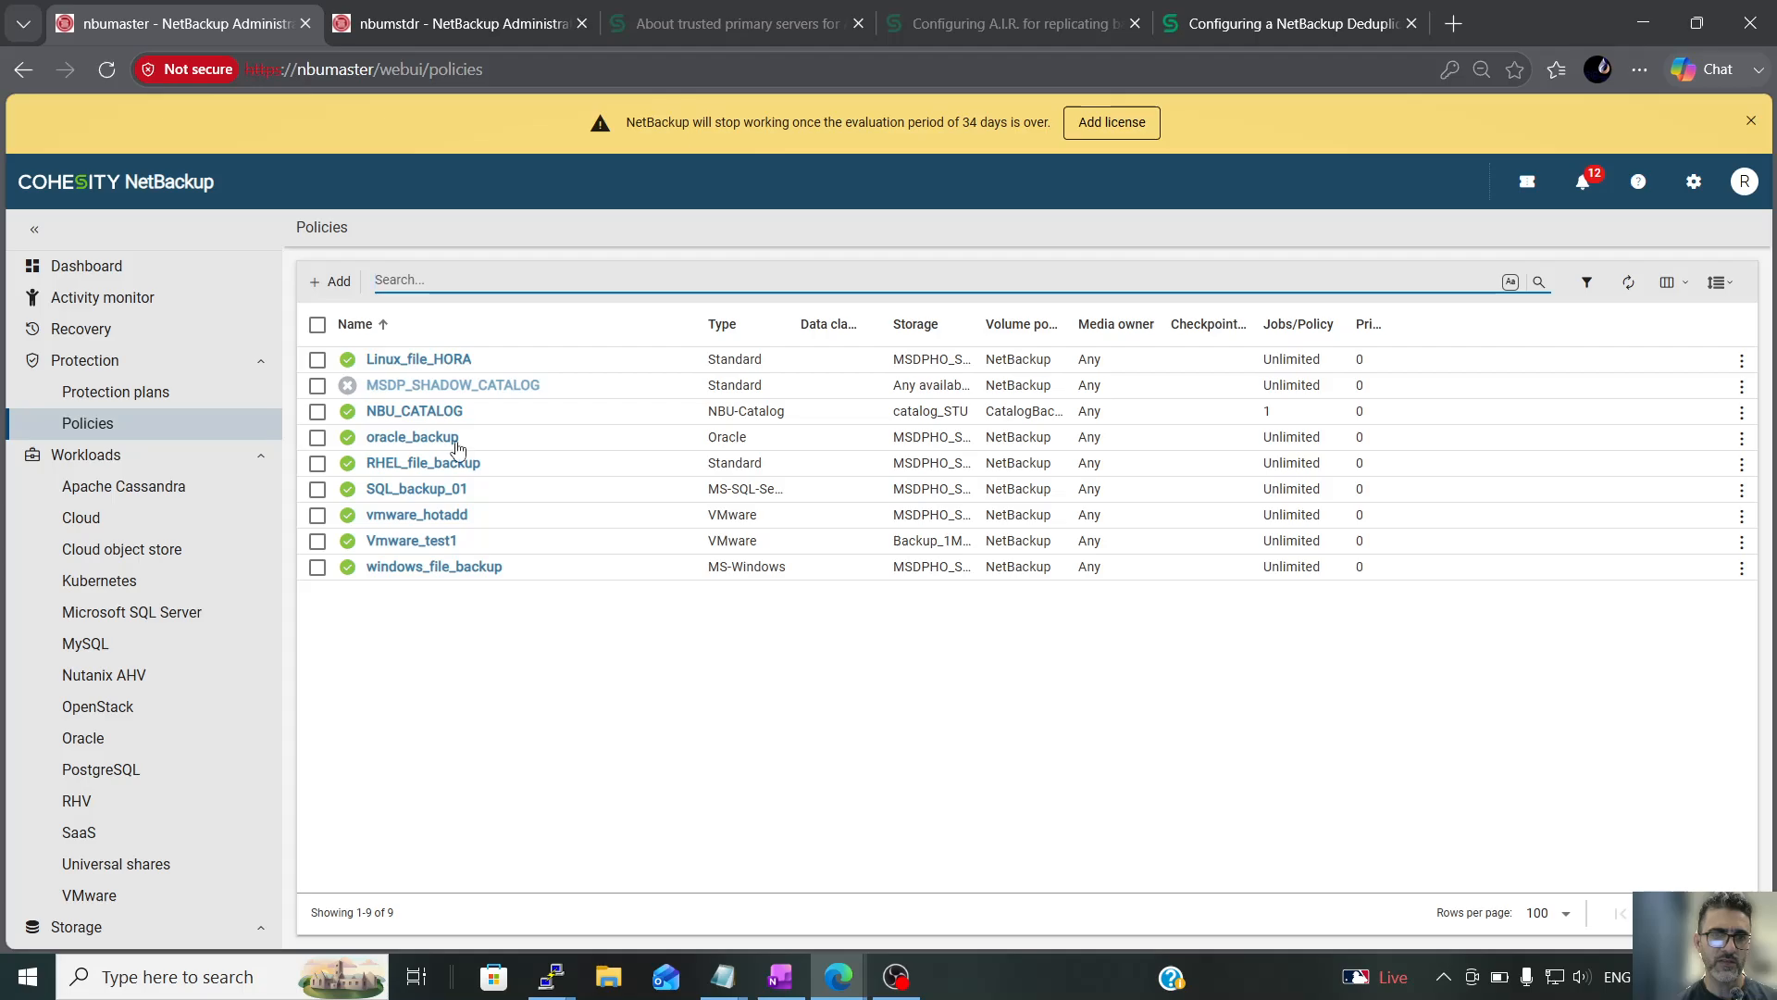
click(433, 441)
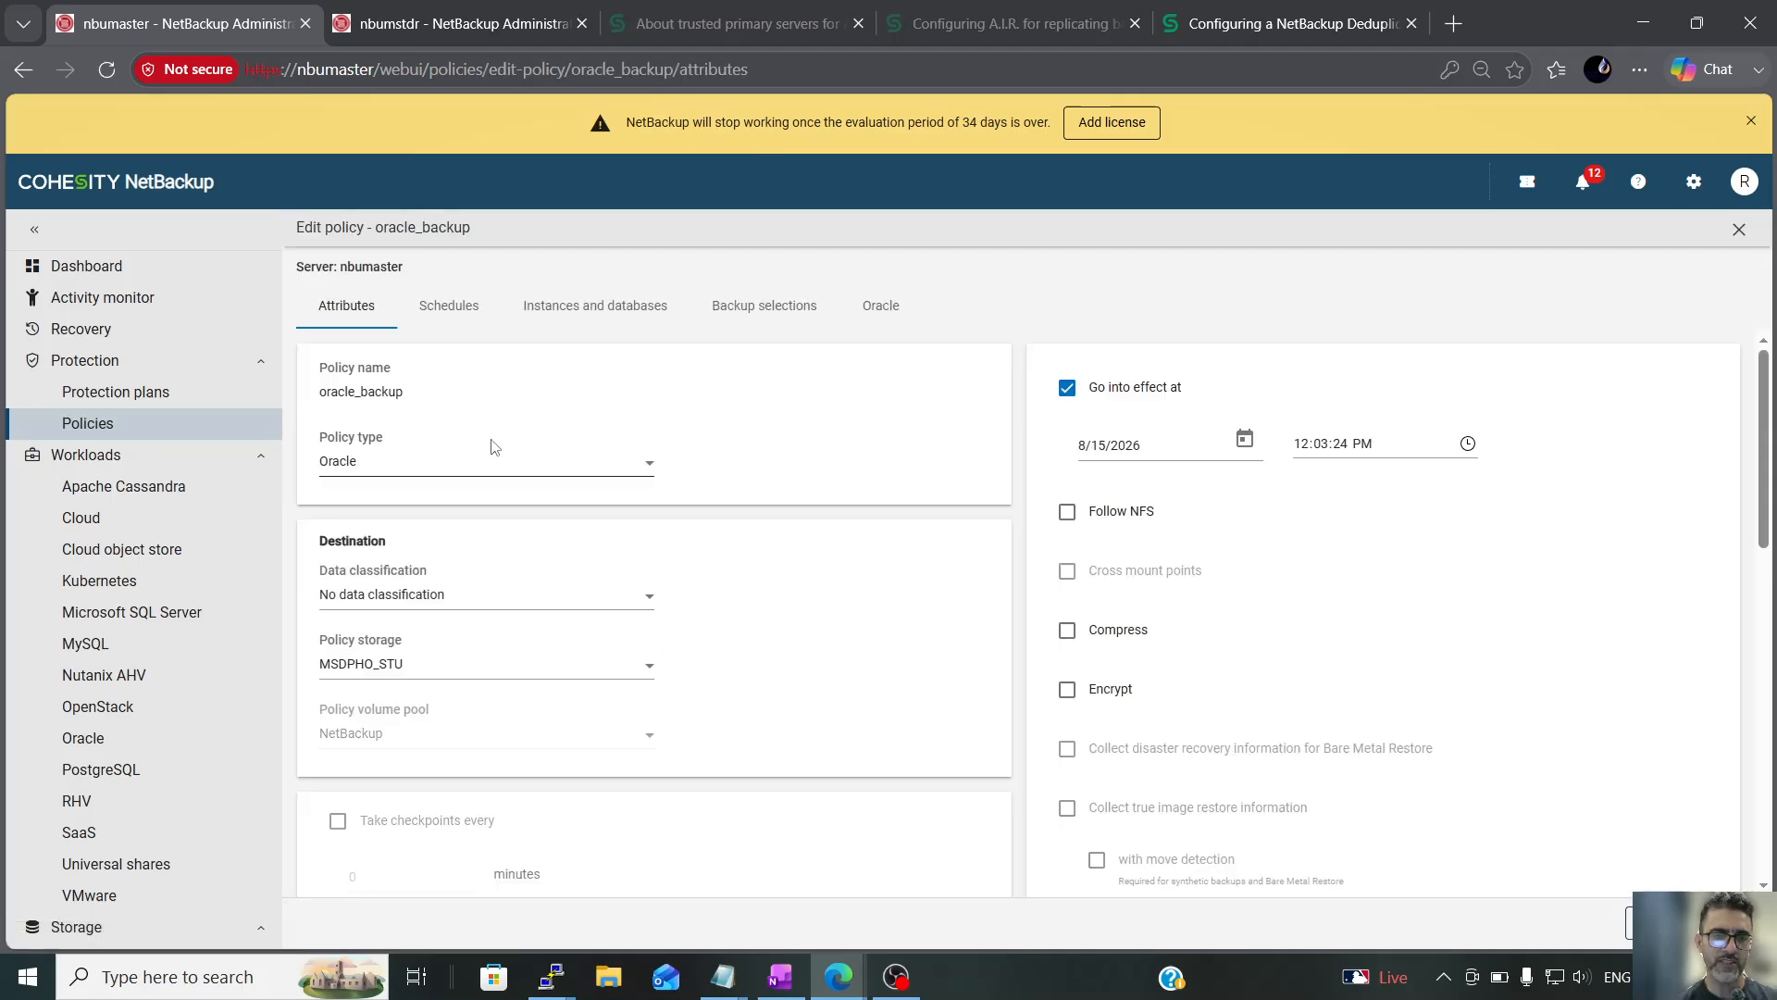
click(453, 315)
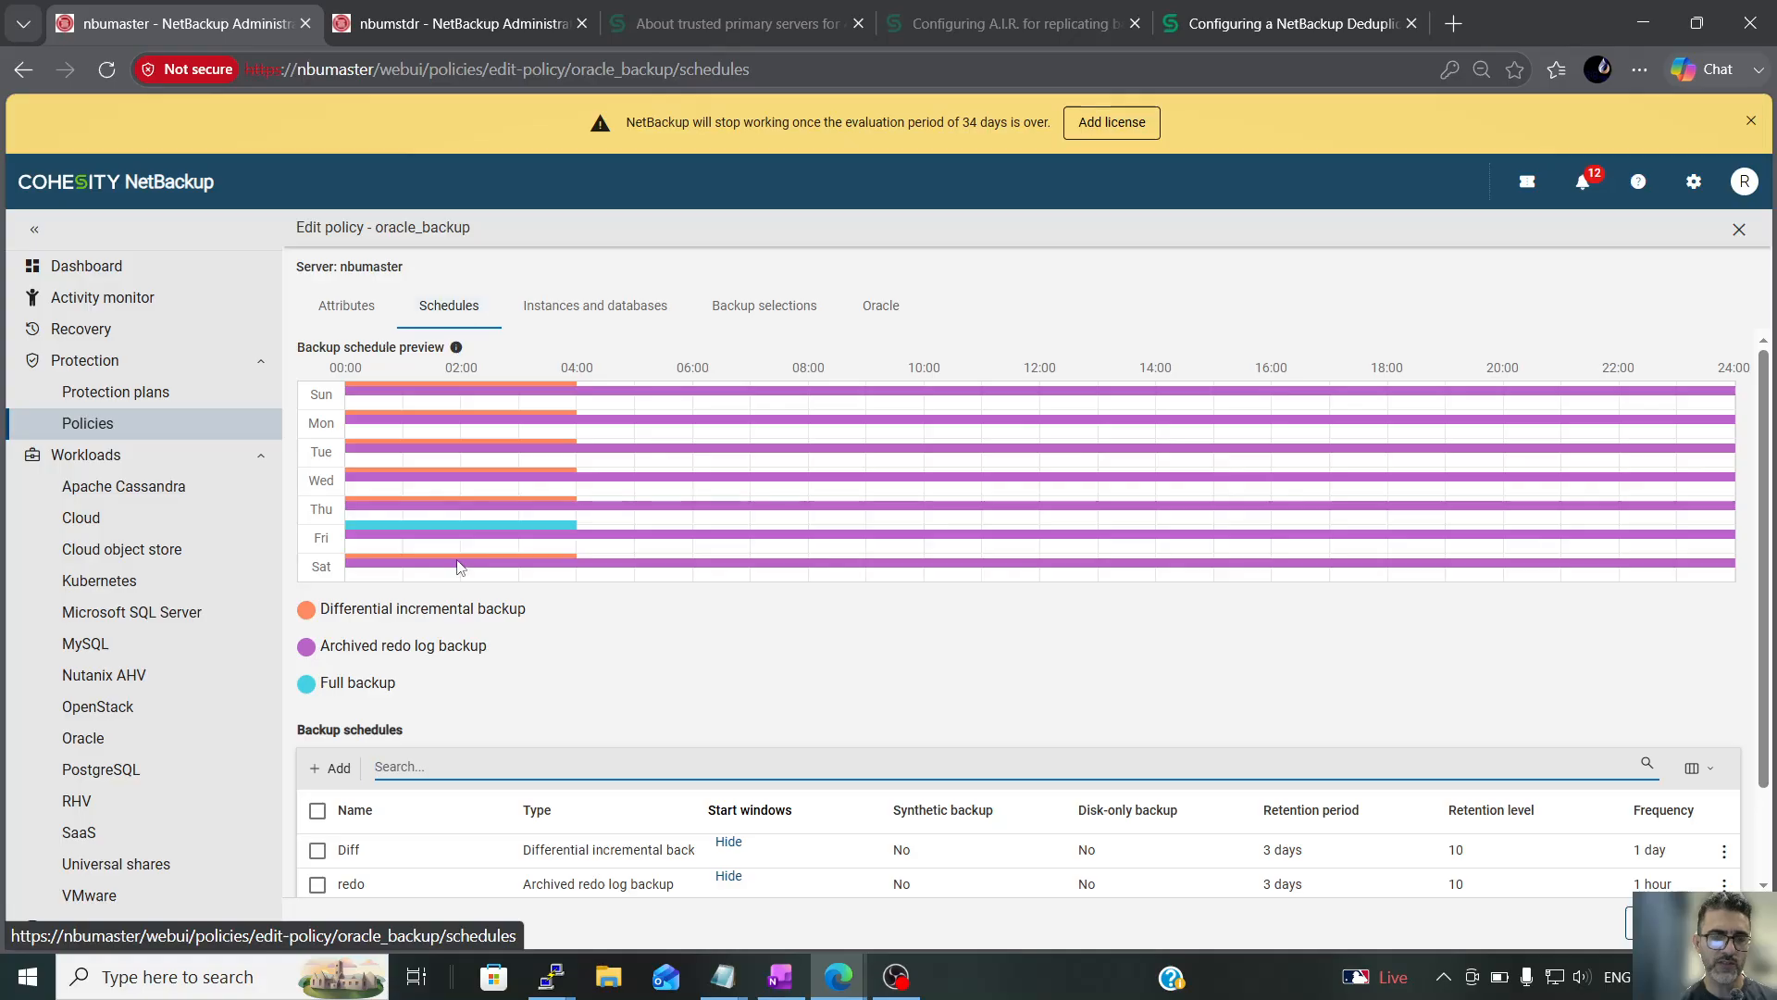
scroll(467, 583, down, 2)
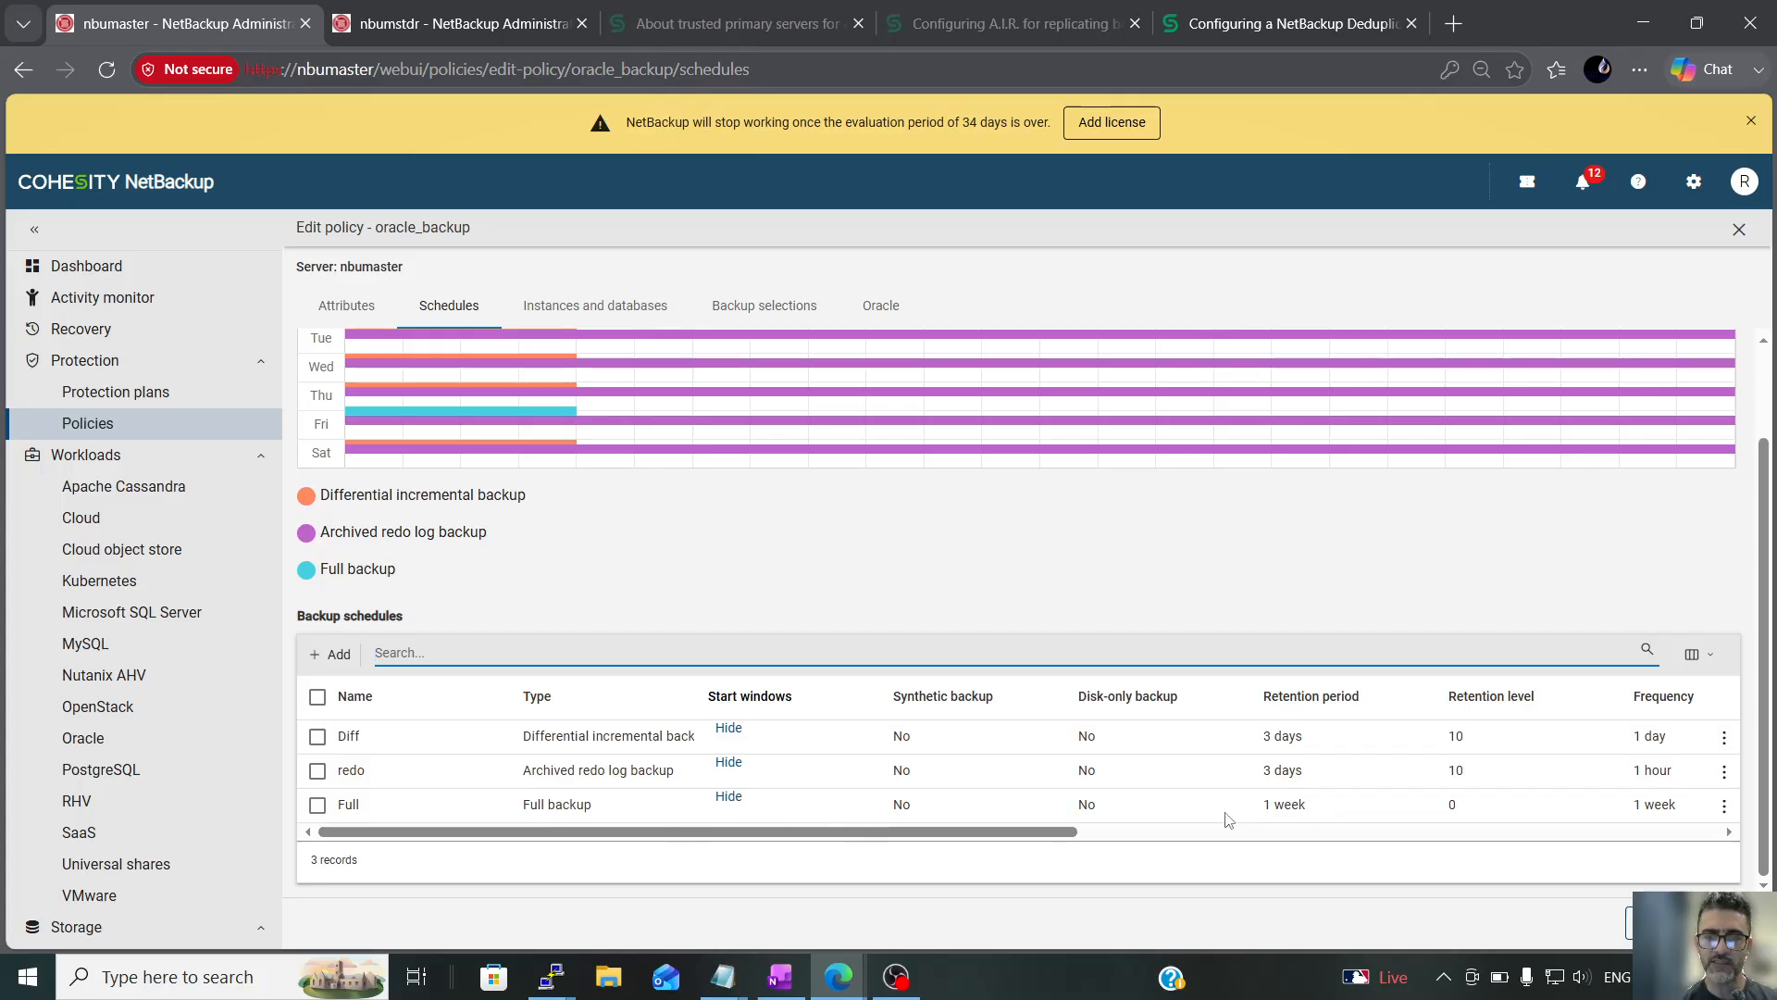
click(346, 305)
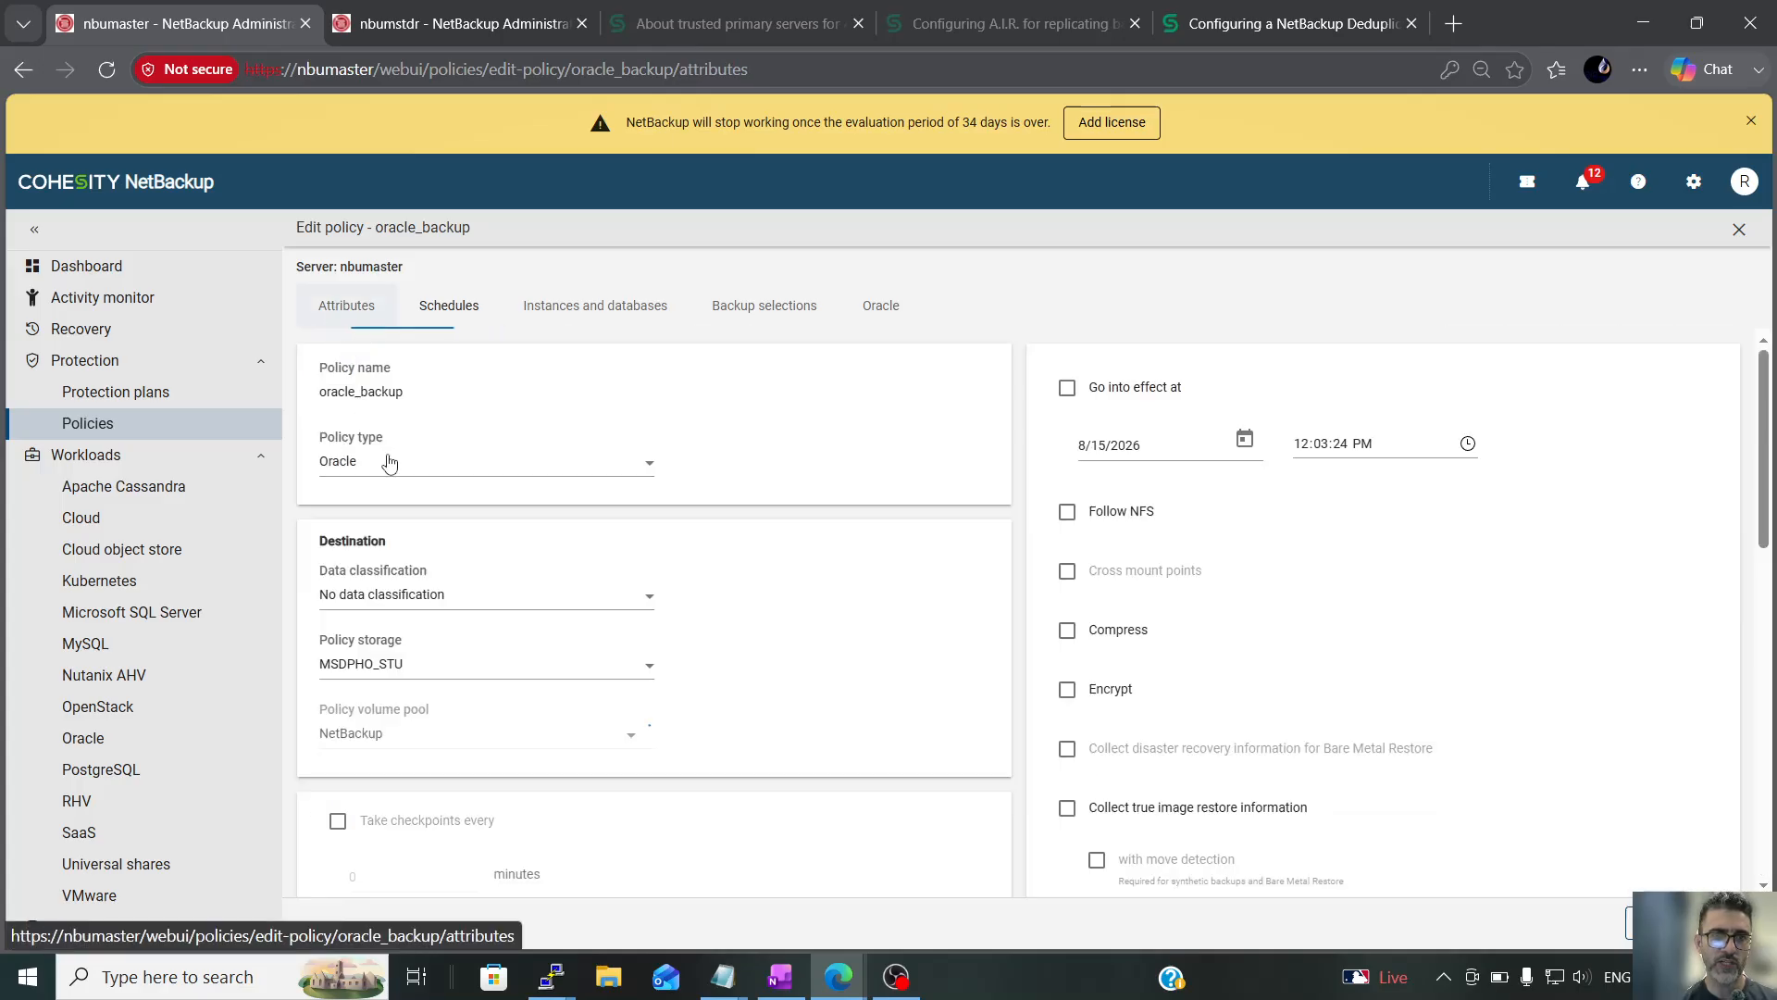
click(437, 683)
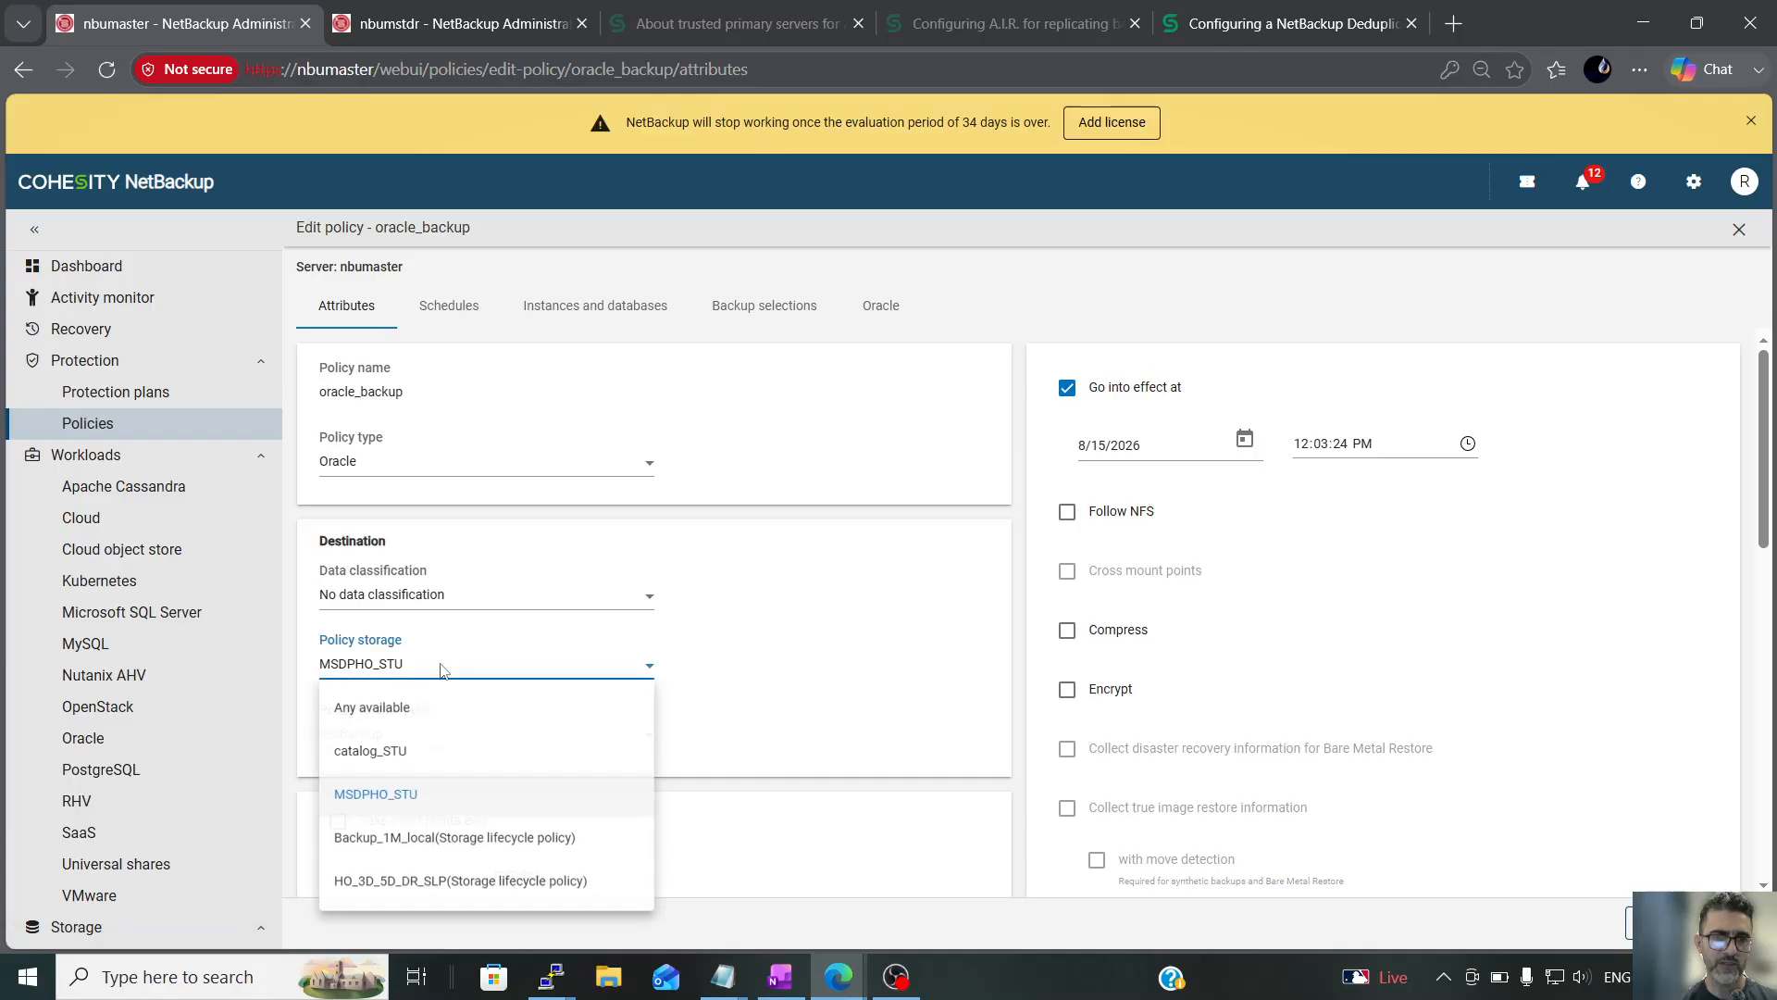
click(439, 887)
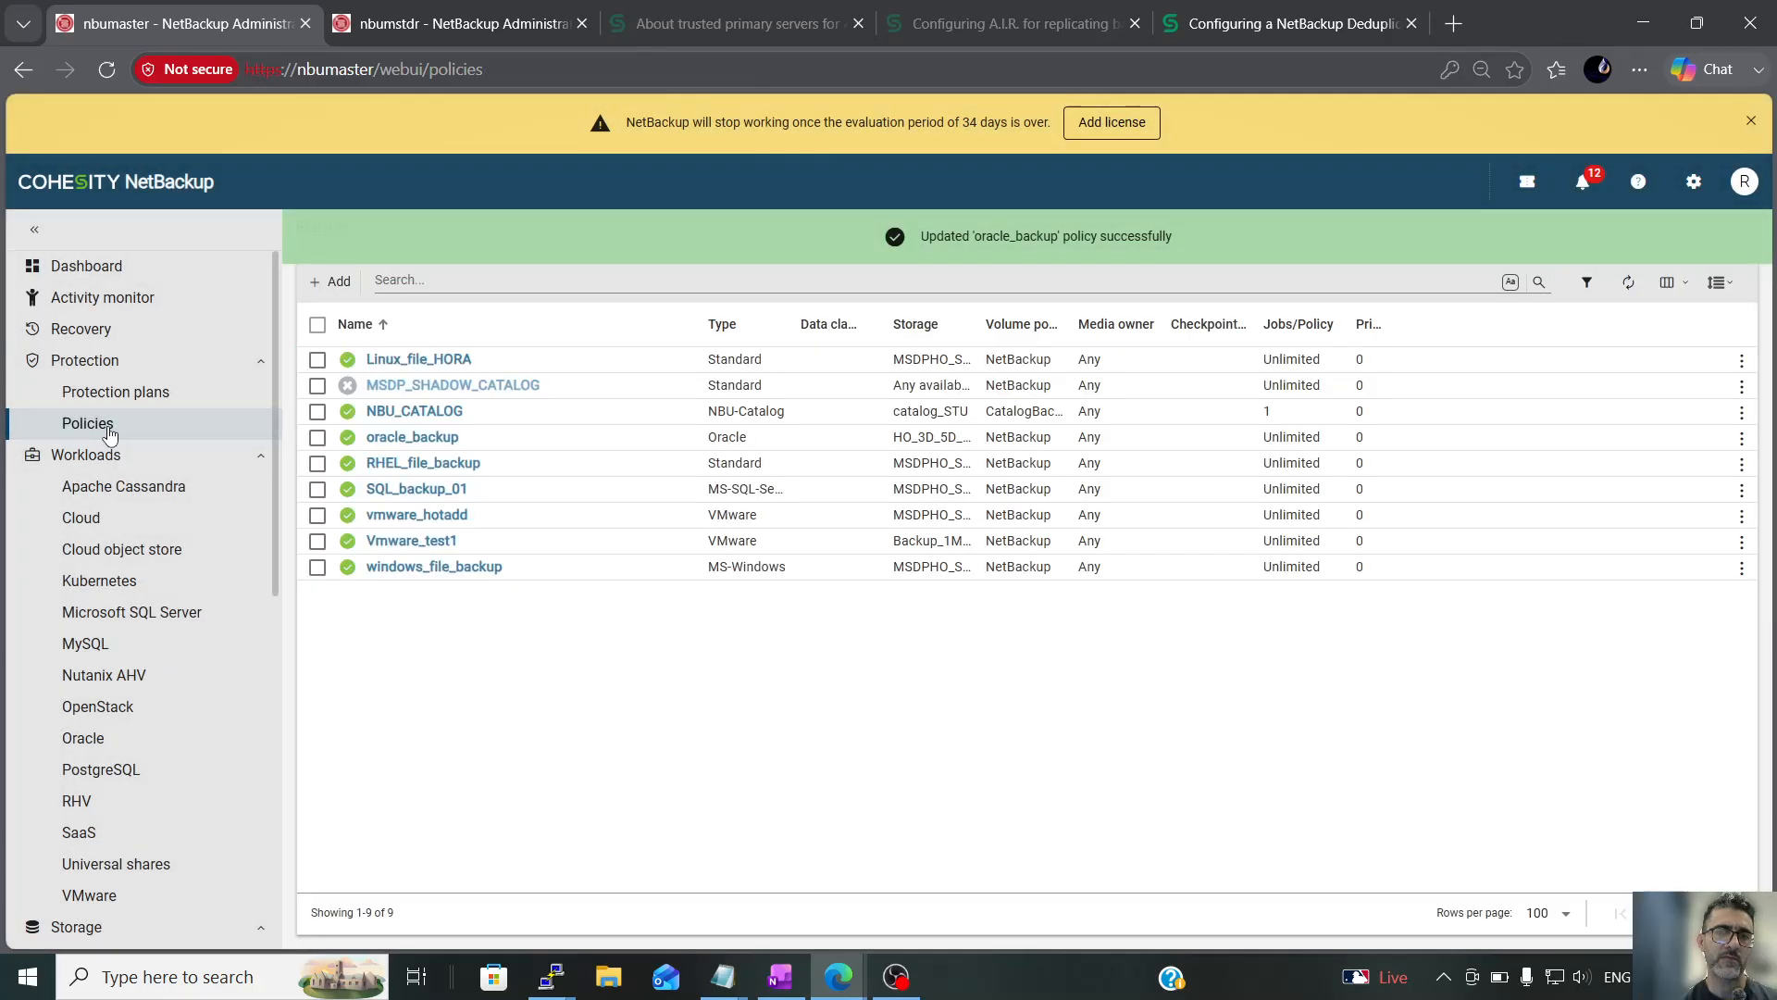
Reopen the oracle_backup policy's schedules and check the retention period and level columns for each schedule
click(430, 438)
click(469, 315)
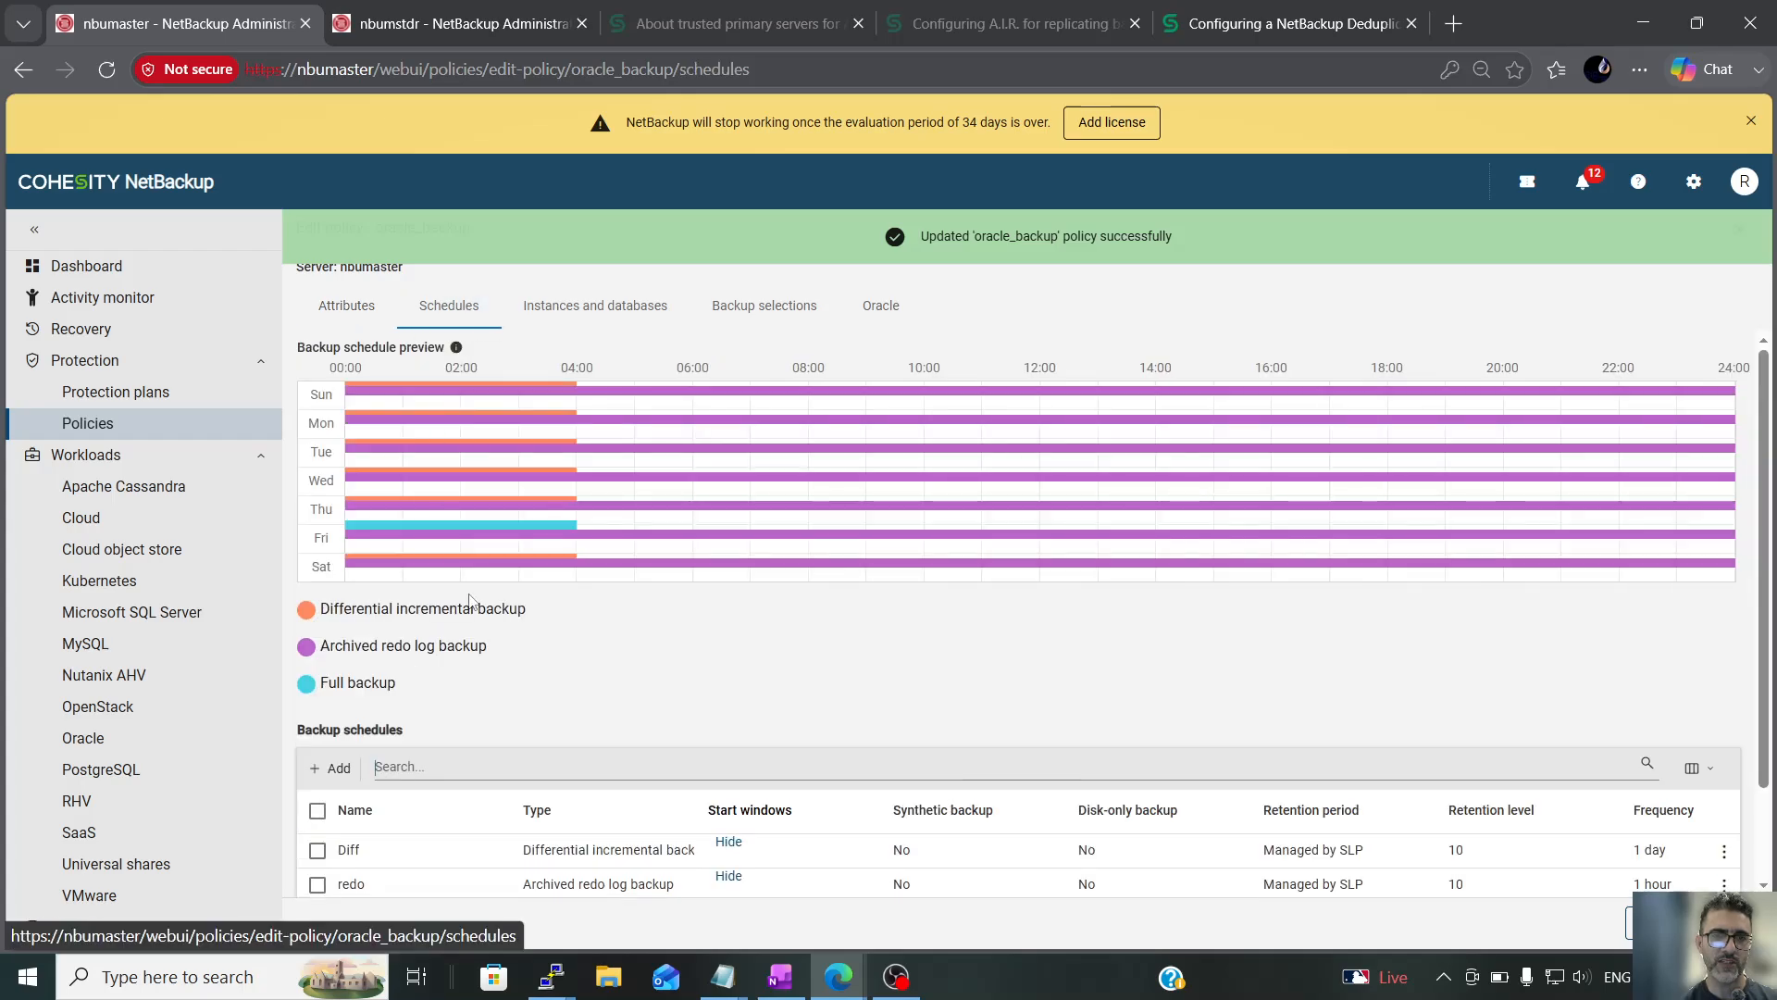
scroll(615, 695, down, 1)
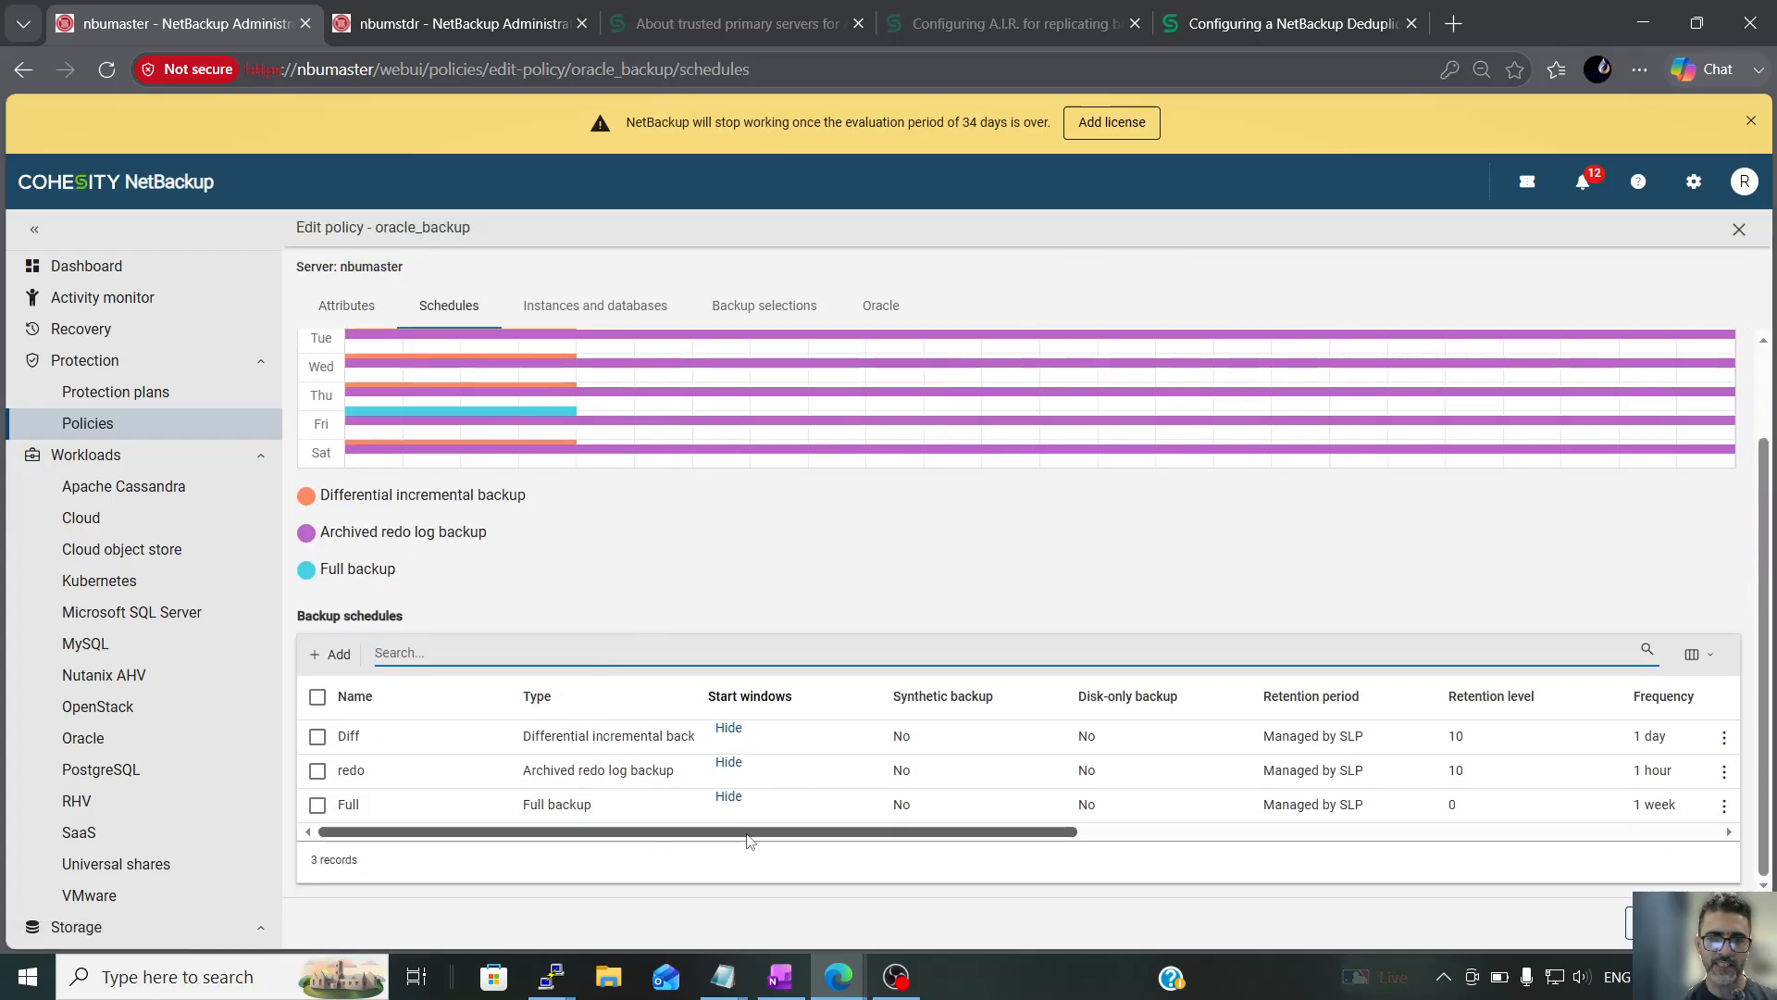
drag(746, 833, 821, 835)
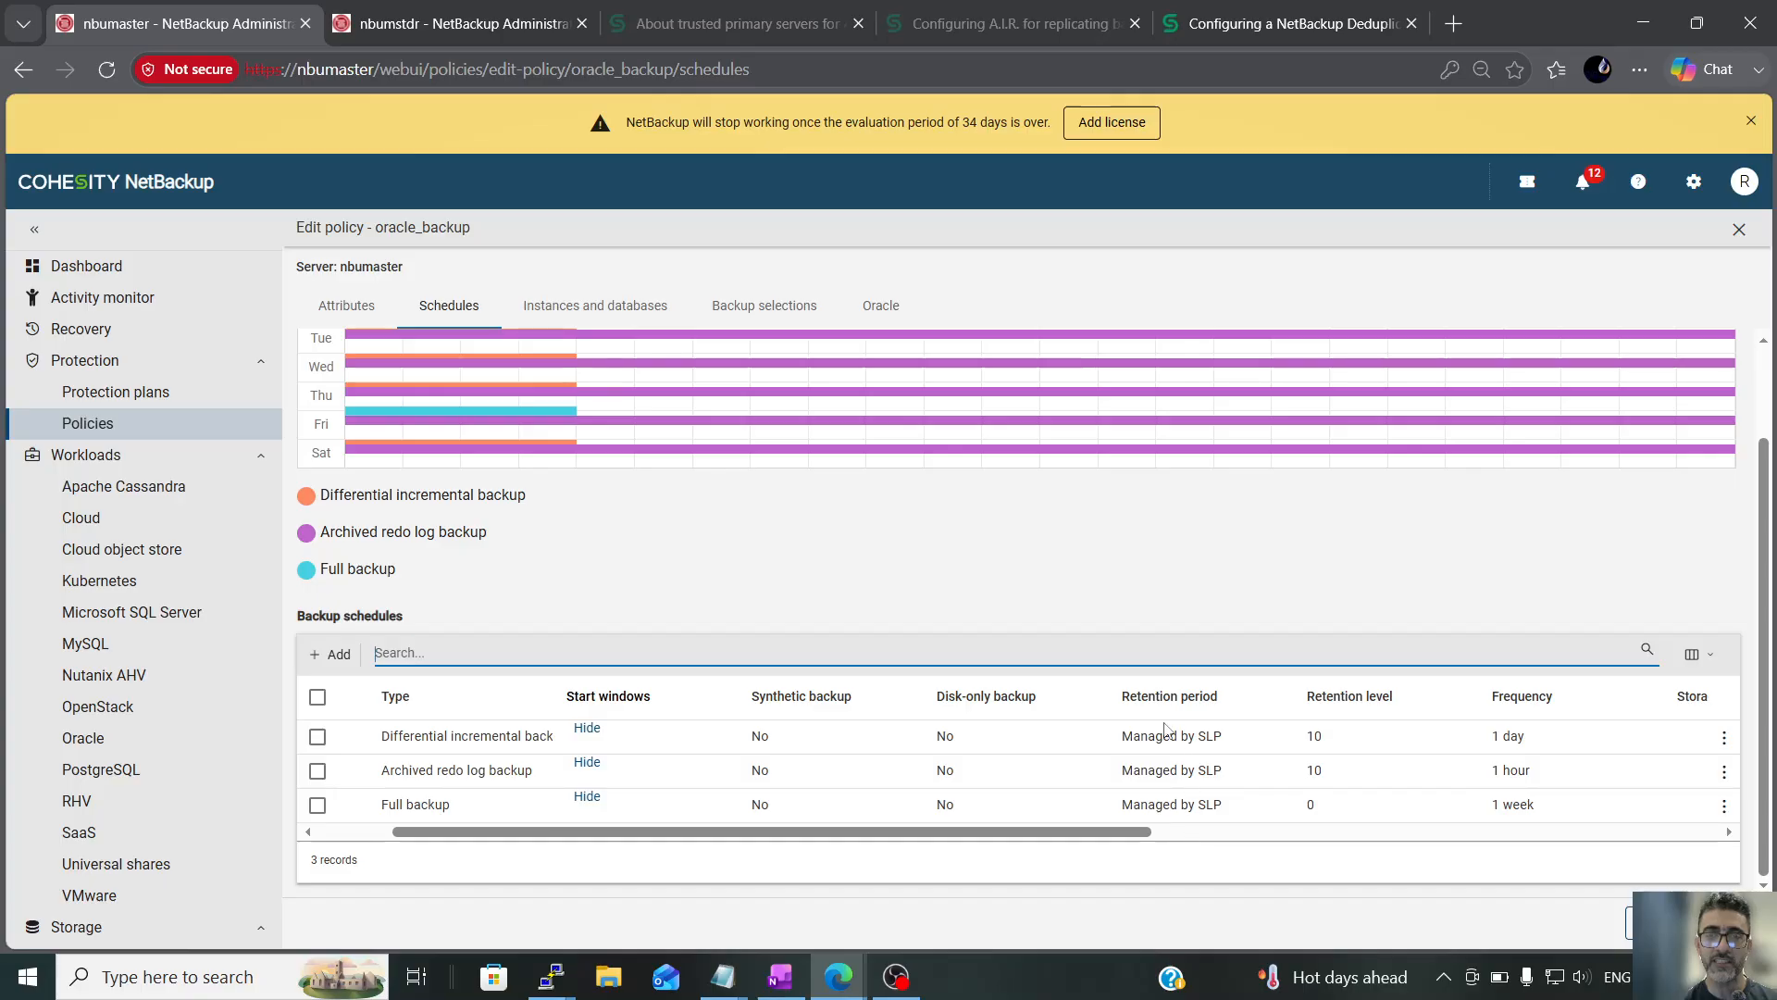
scroll(436, 831, left, 3)
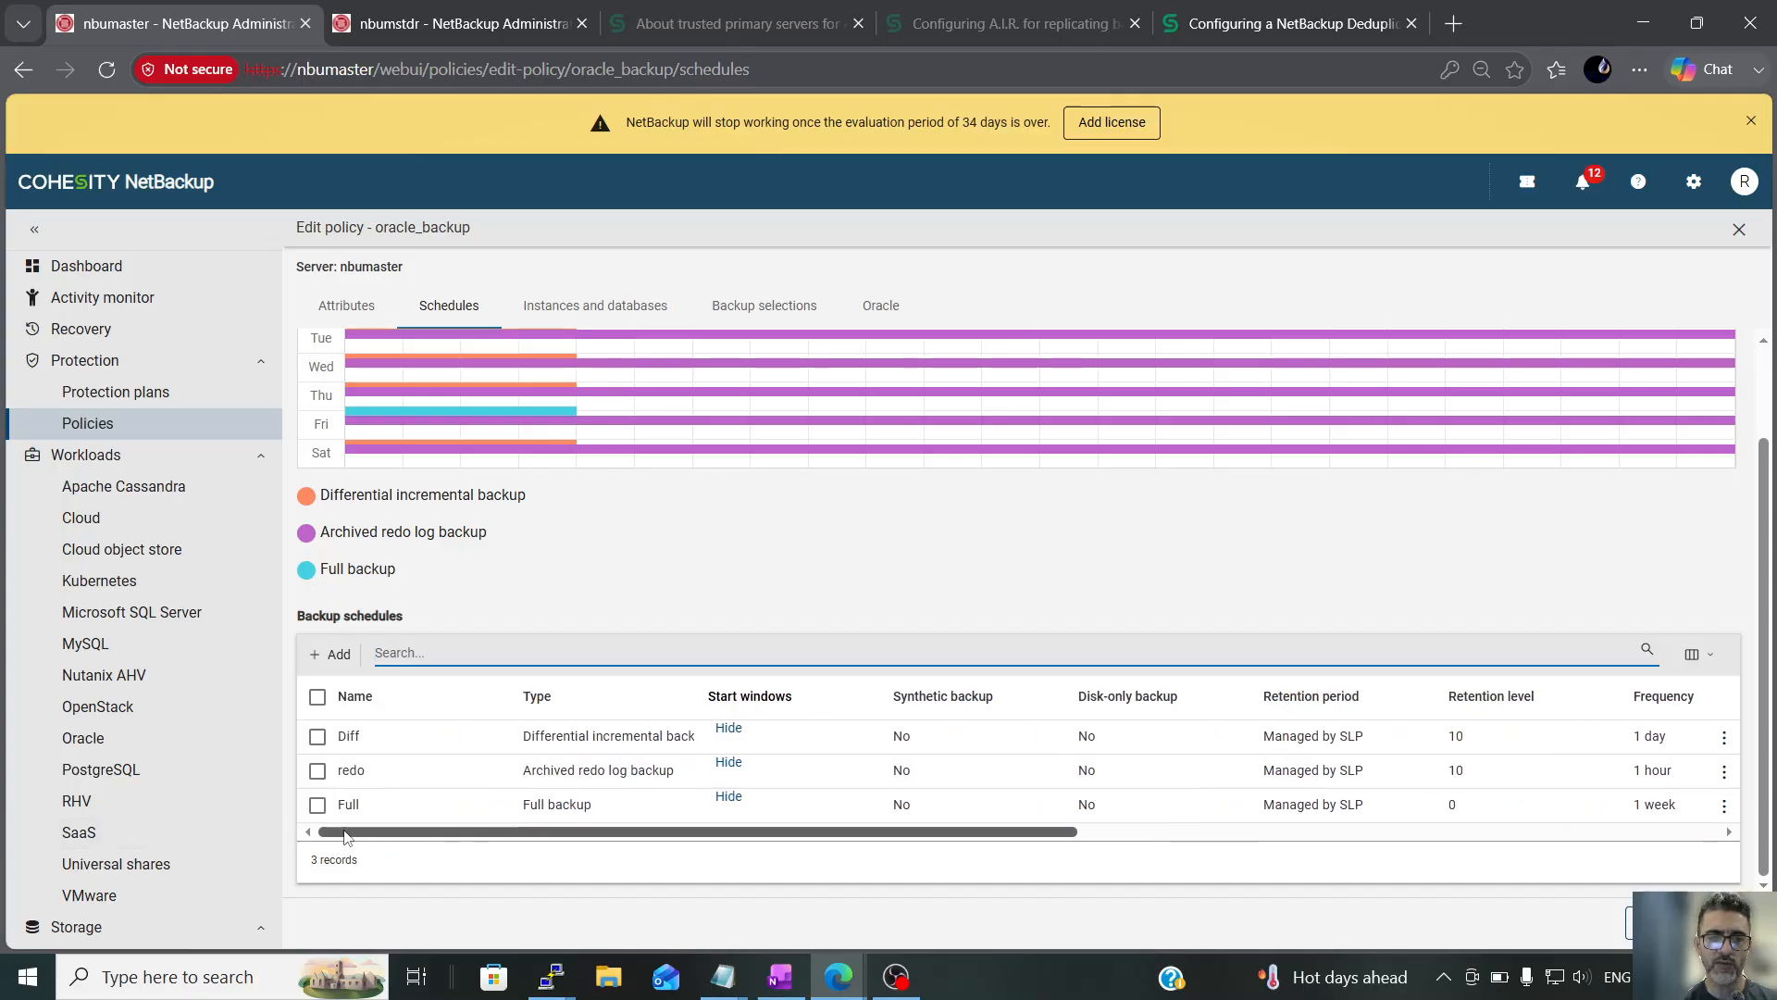
scroll(668, 853, right, 1)
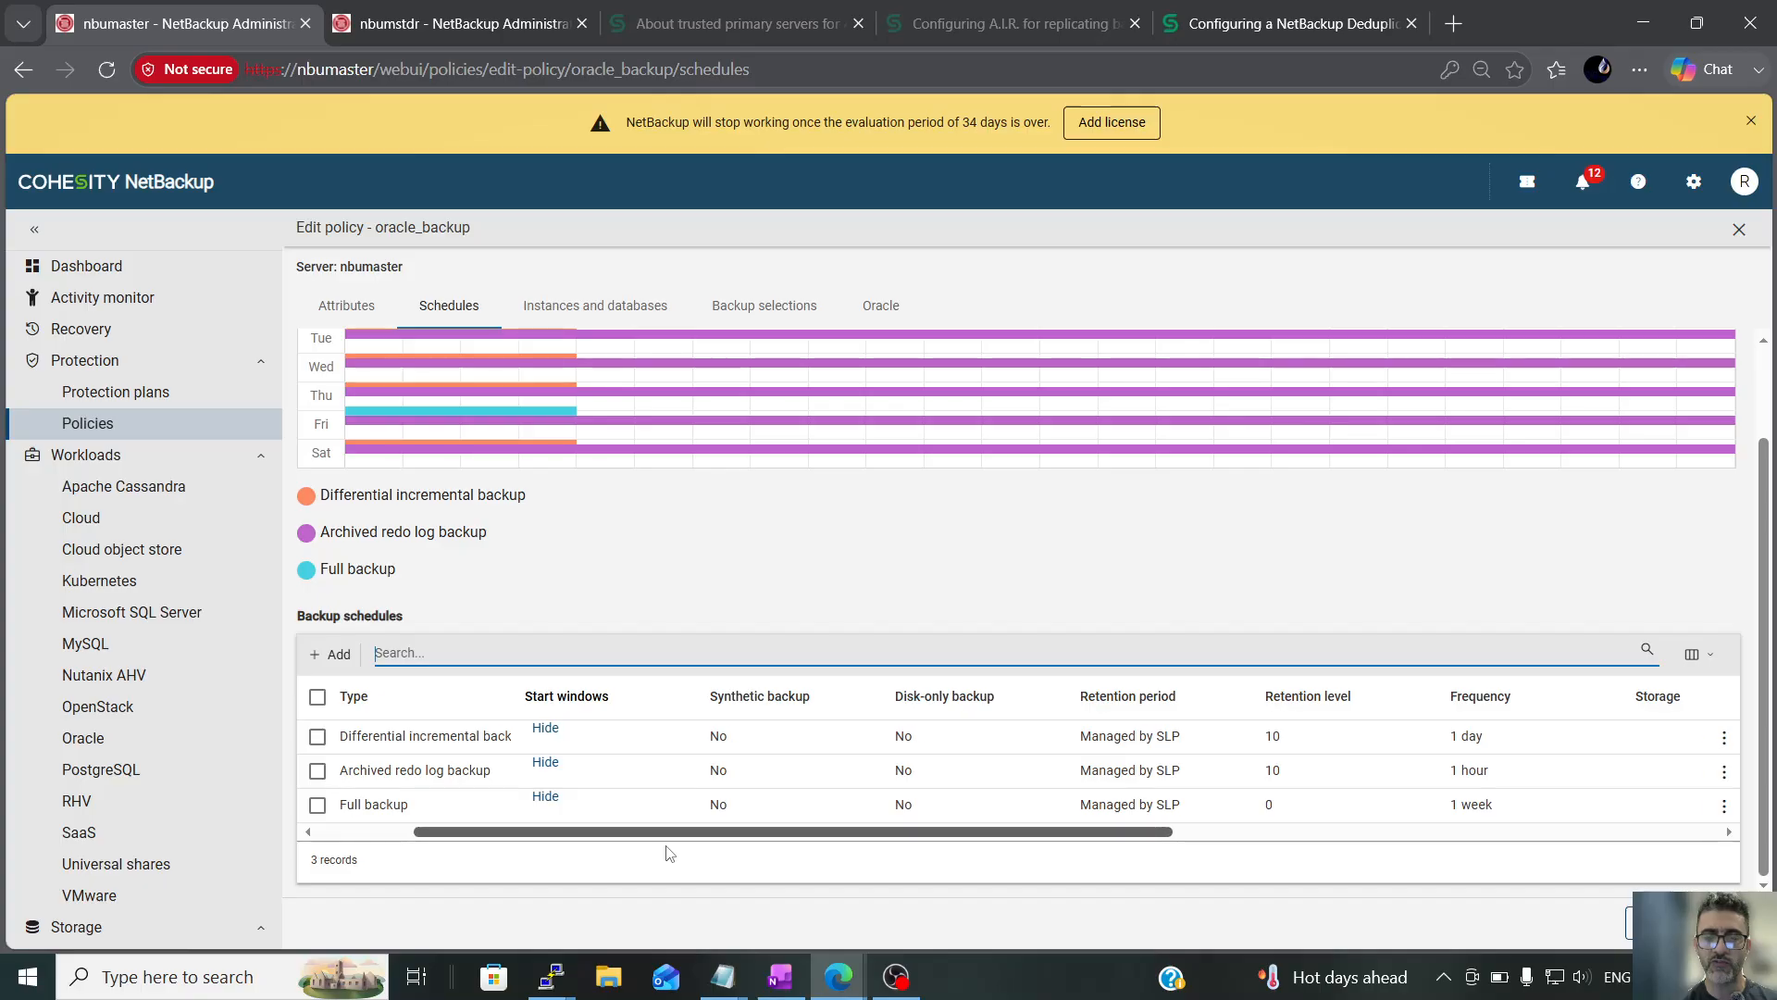
scroll(198, 608, down, 2)
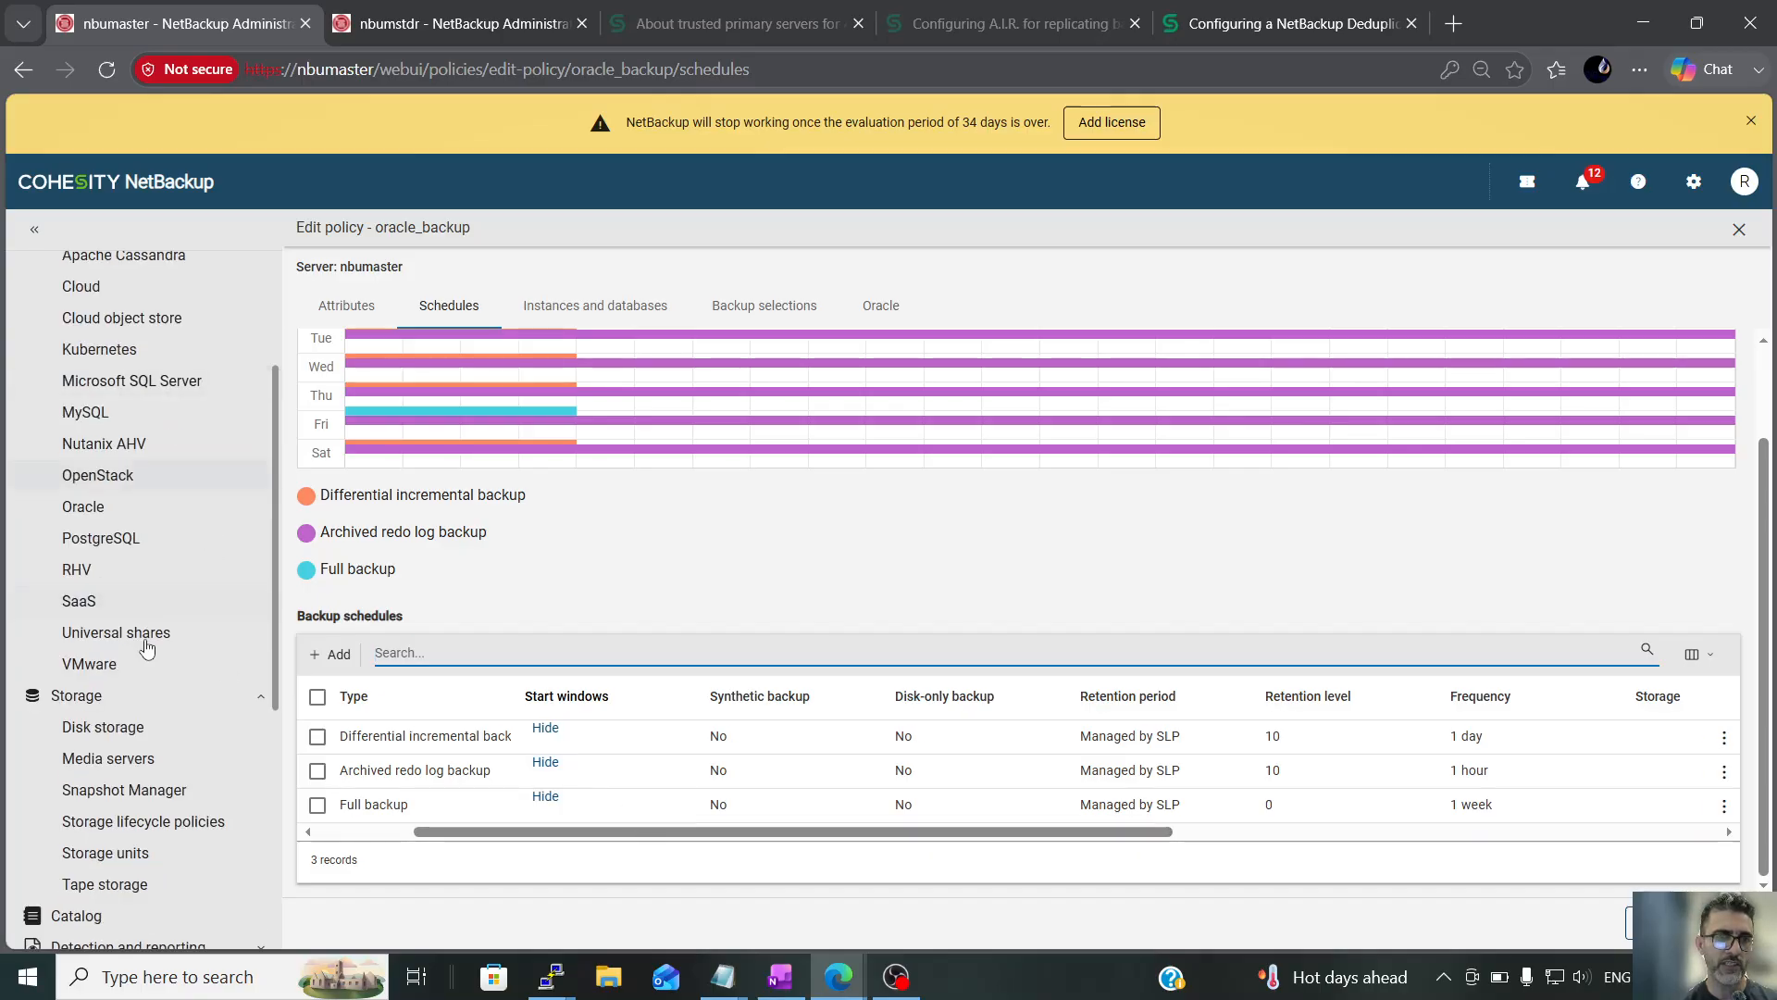
scroll(176, 704, down, 1)
click(148, 705)
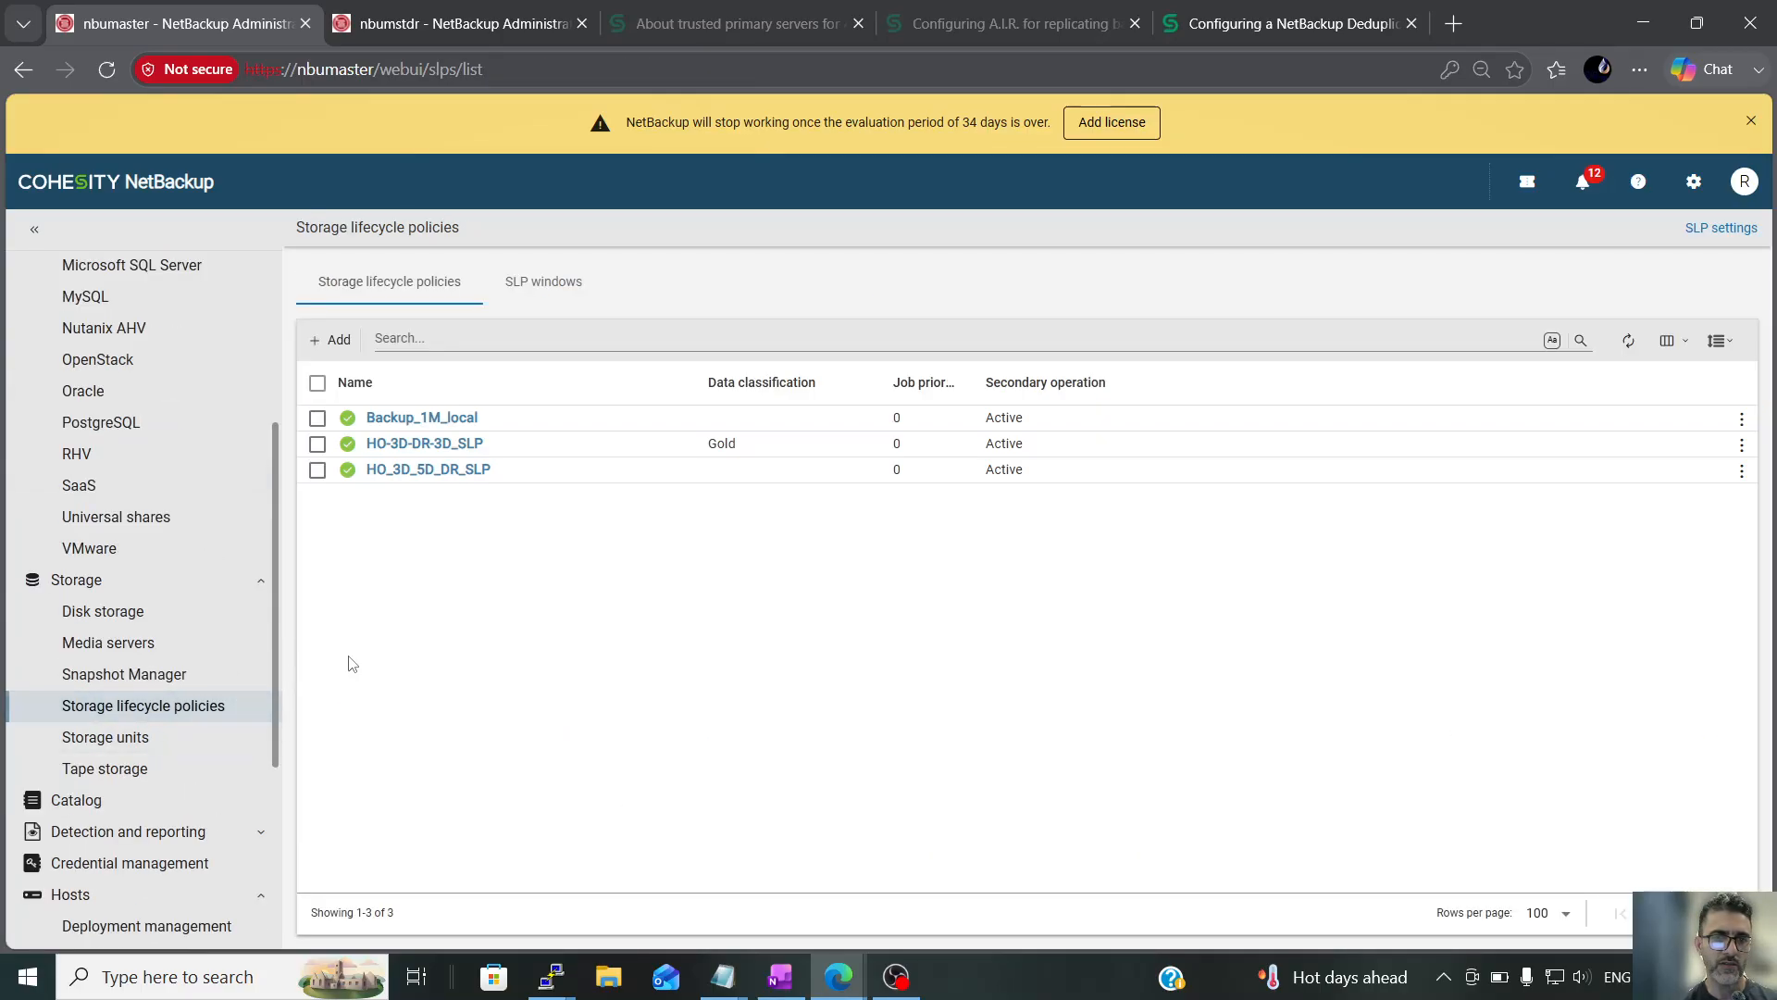
click(318, 472)
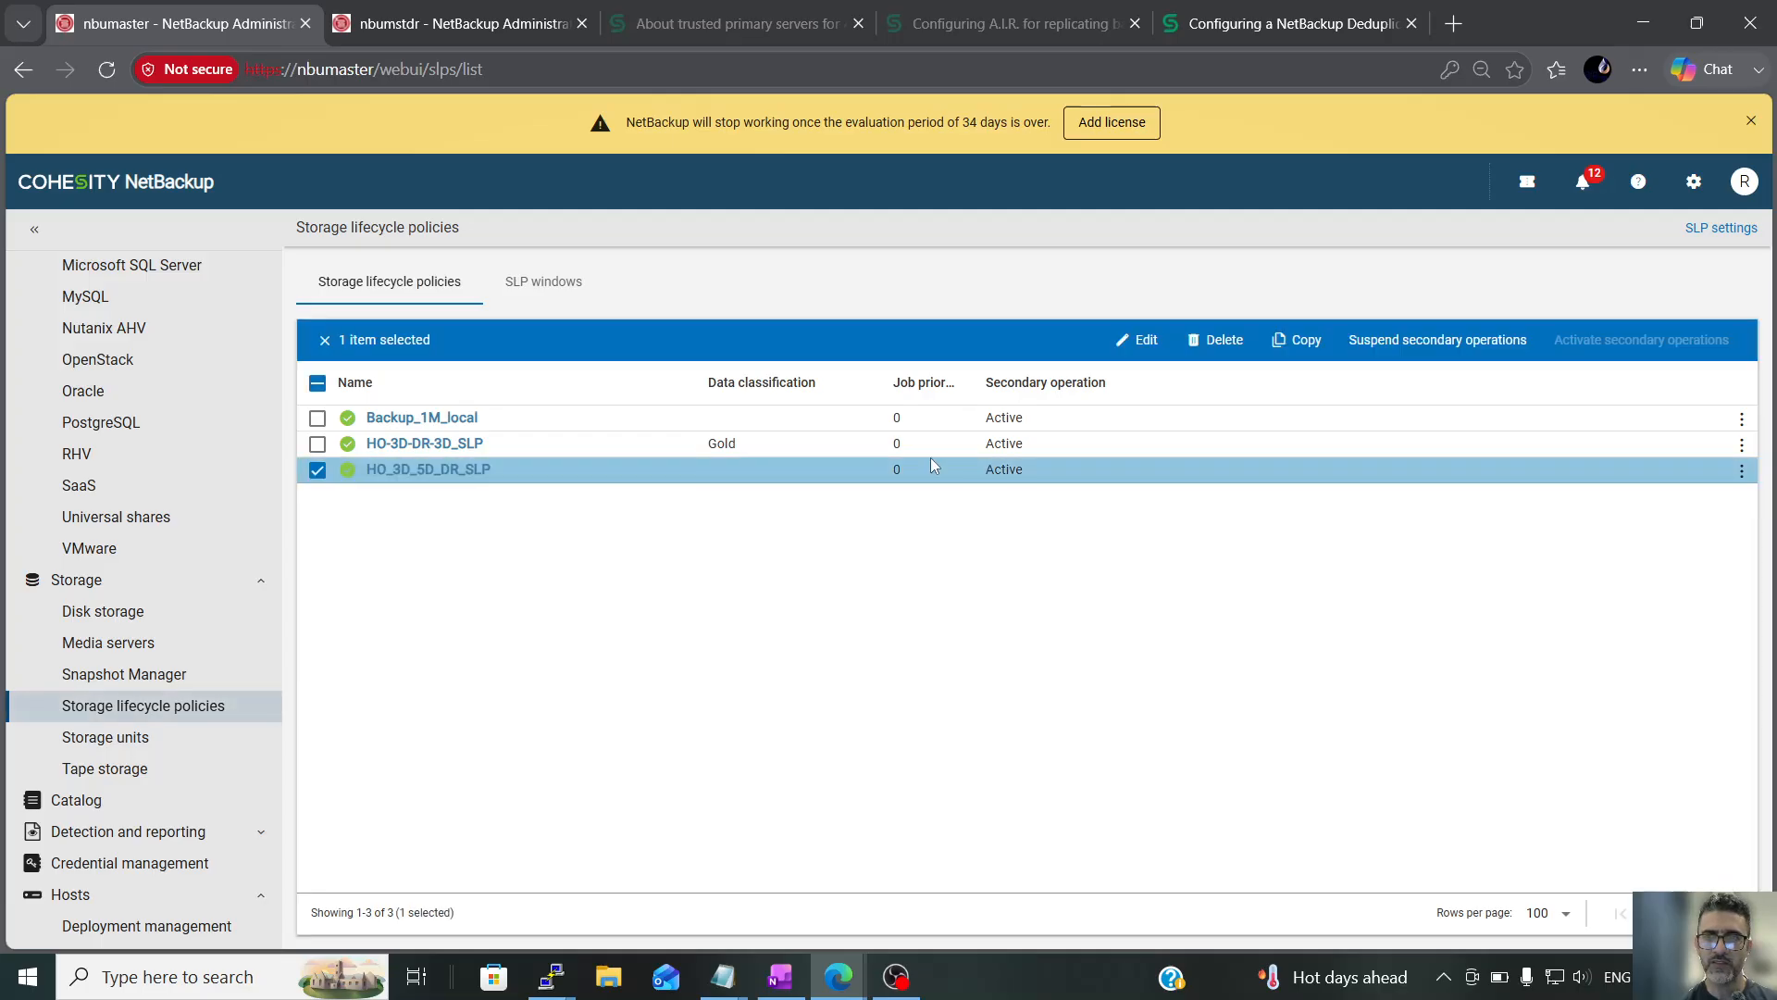
click(1298, 341)
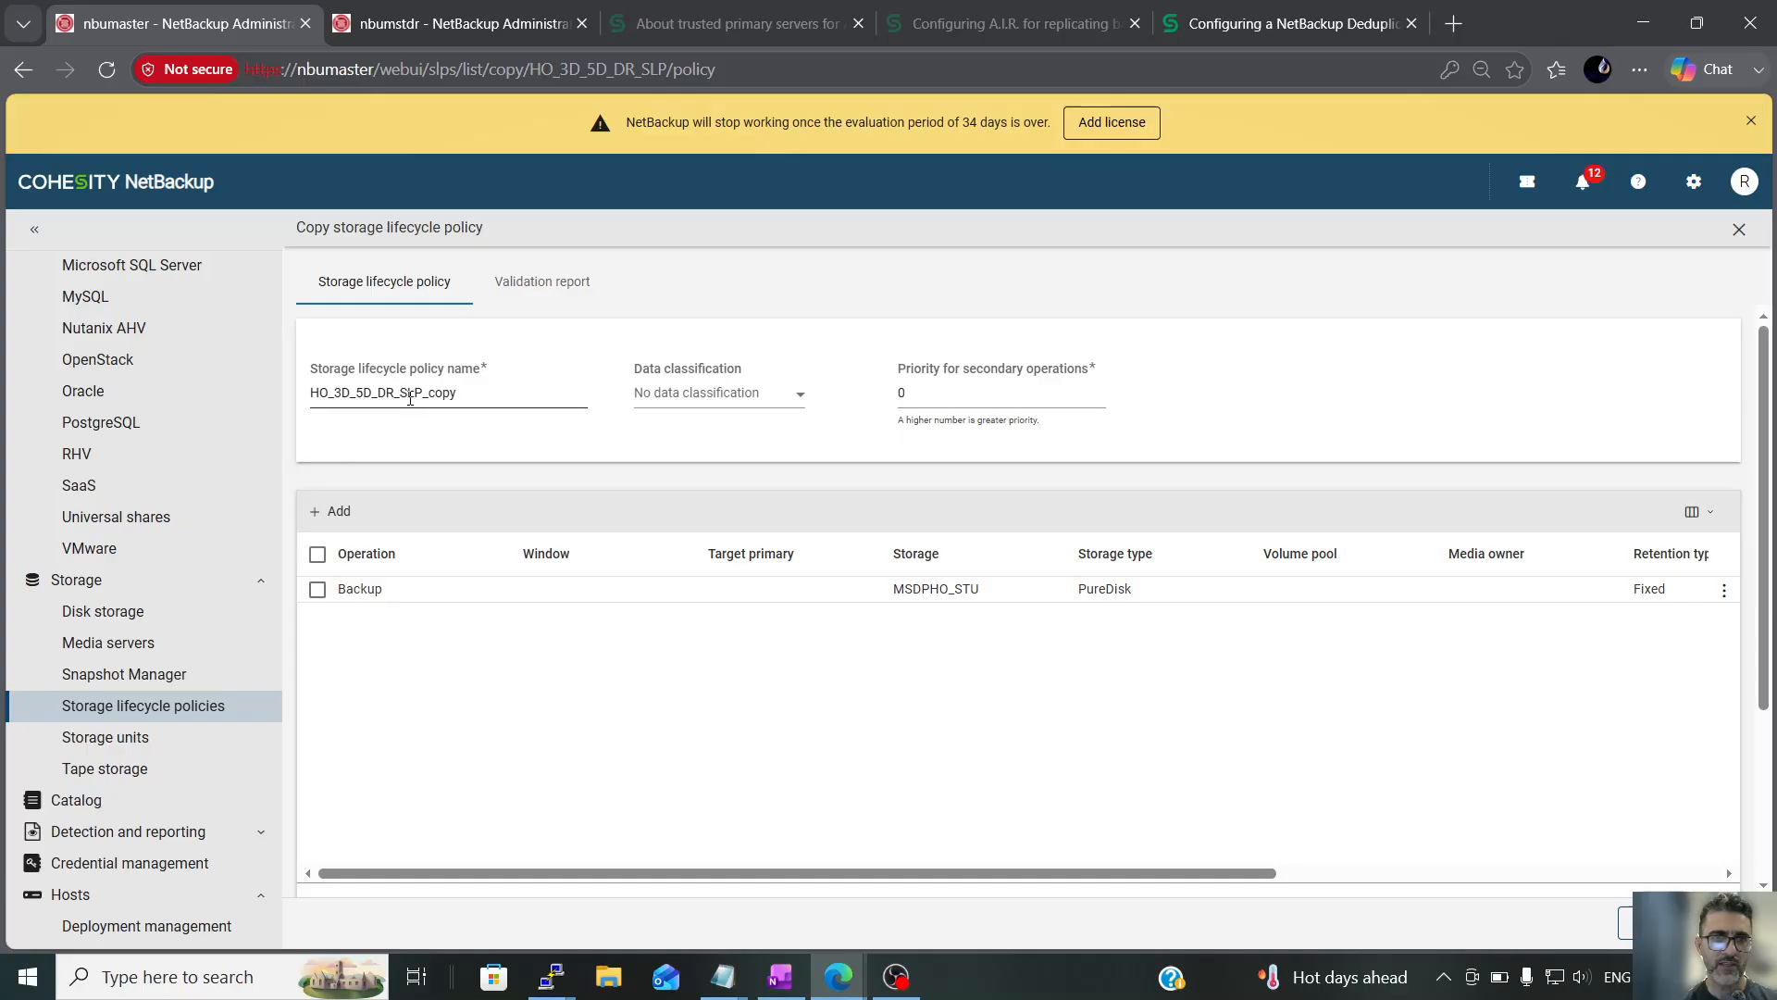
click(344, 393)
key(BackSpace)
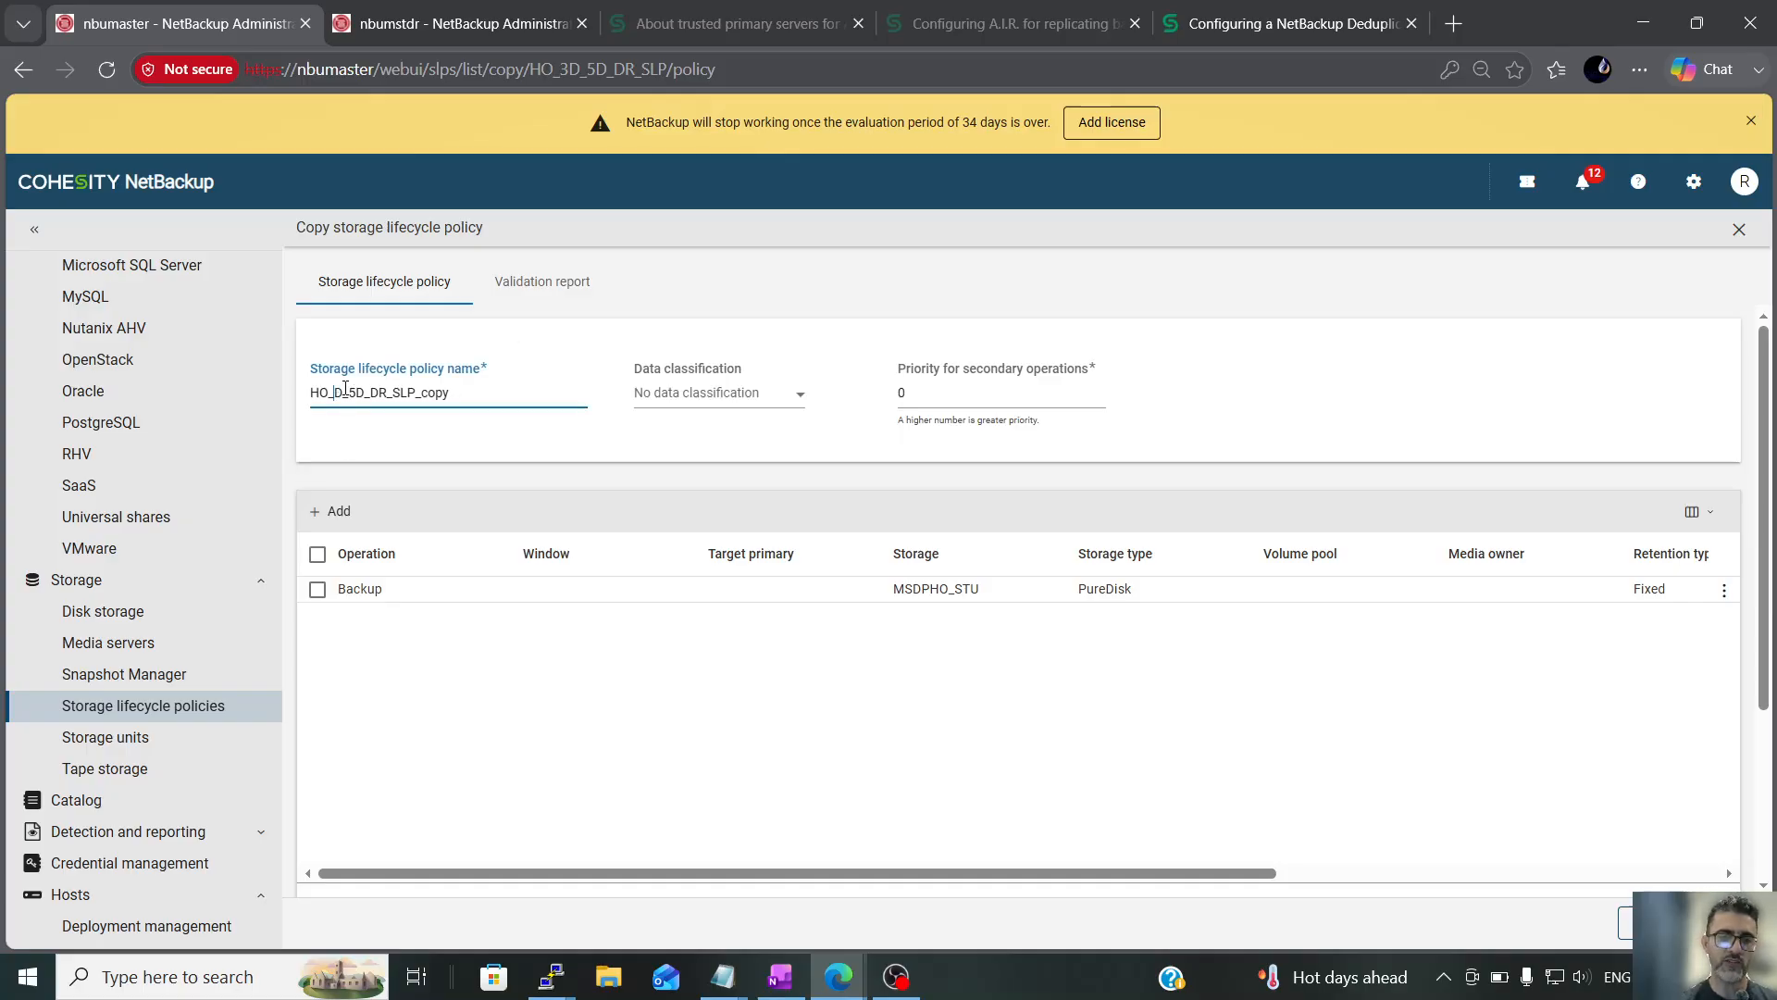
text(5)
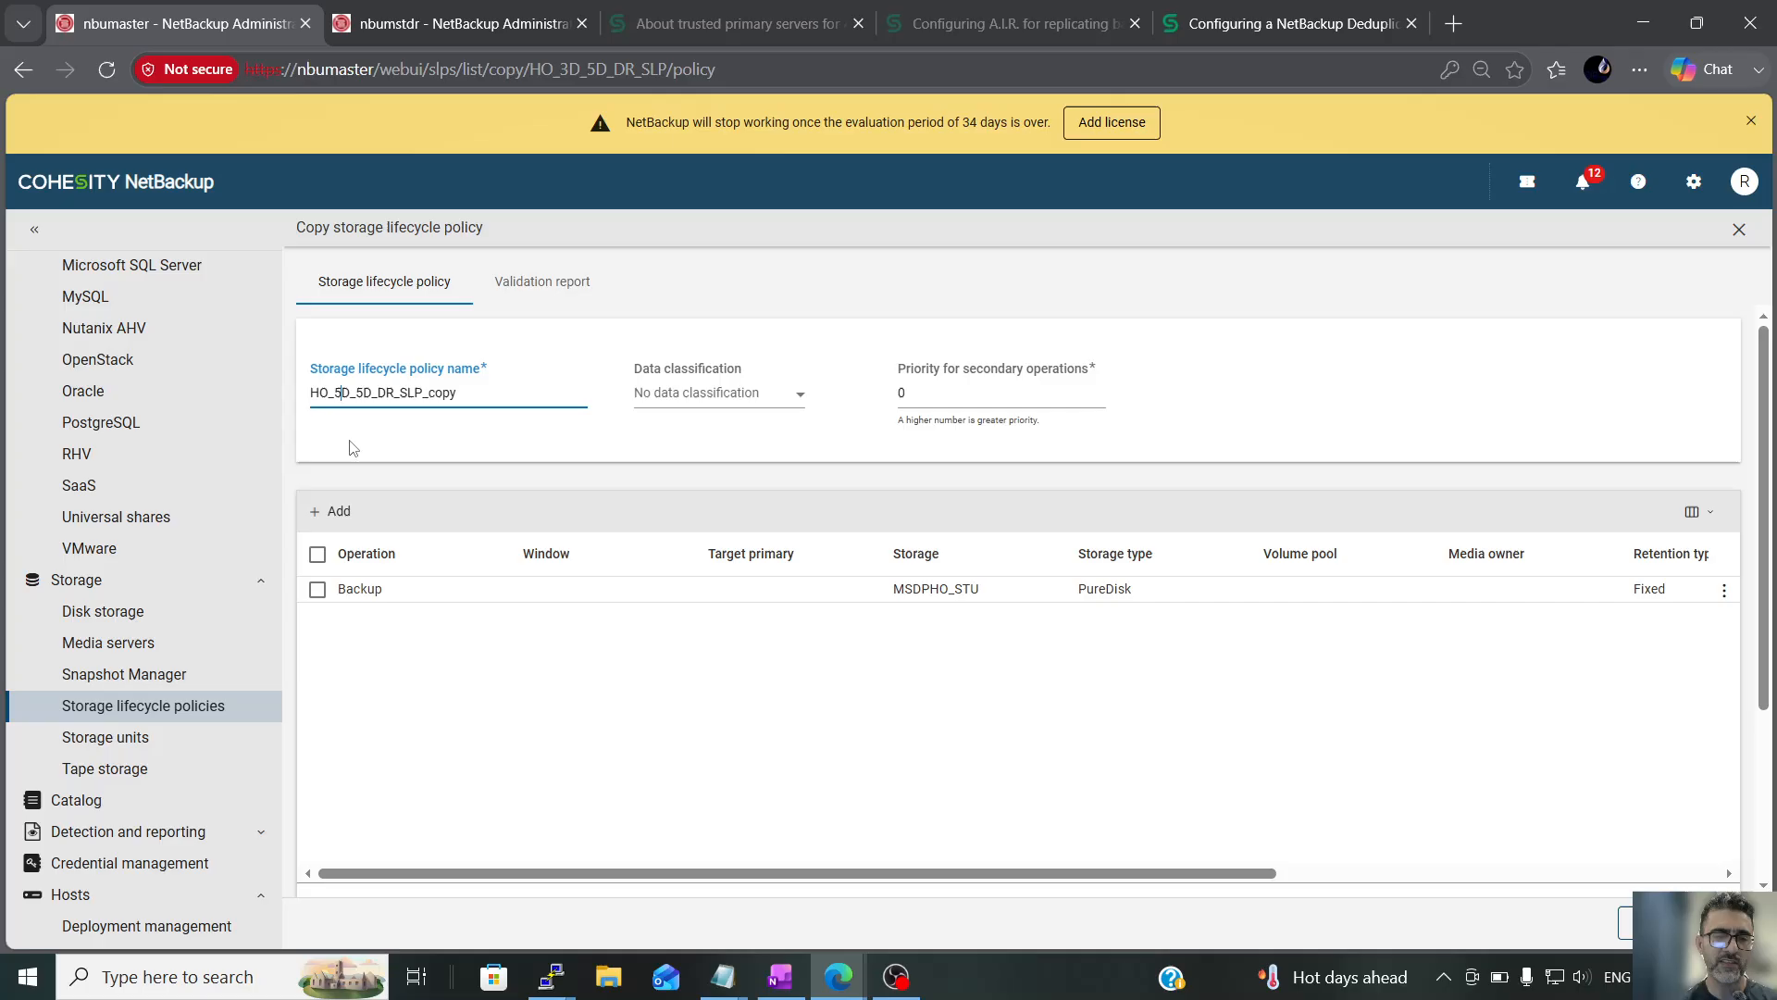
click(320, 591)
click(1606, 511)
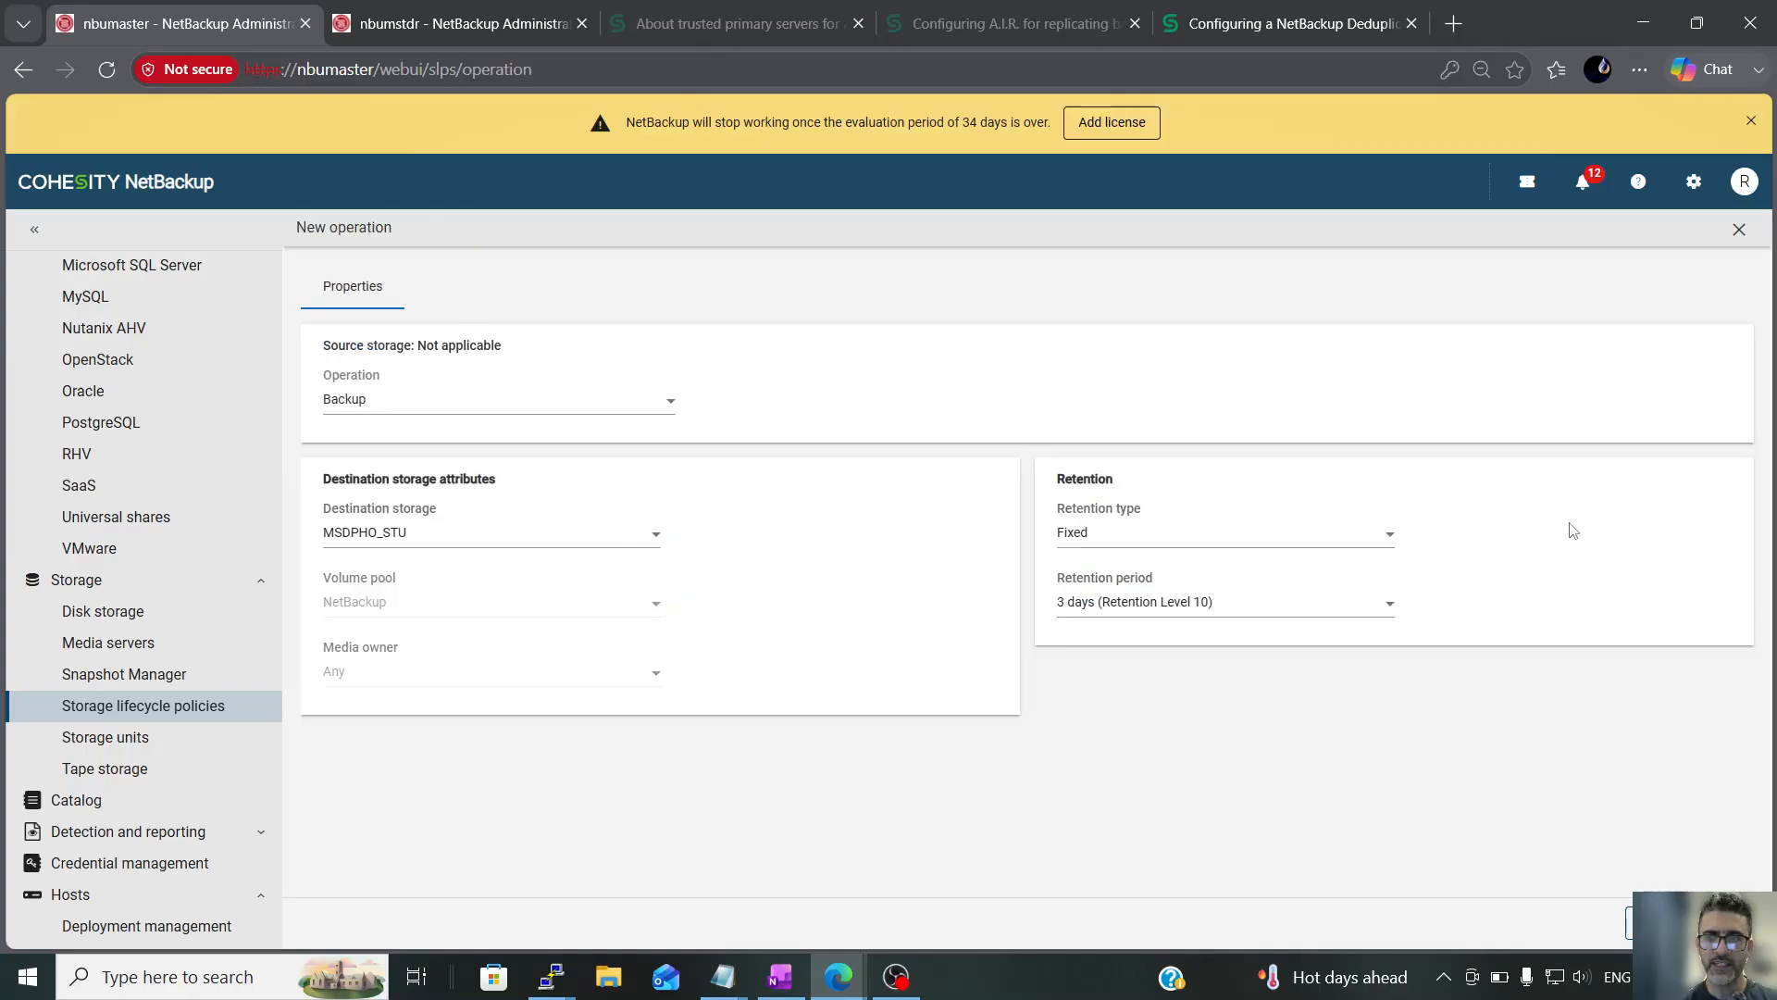
click(1265, 602)
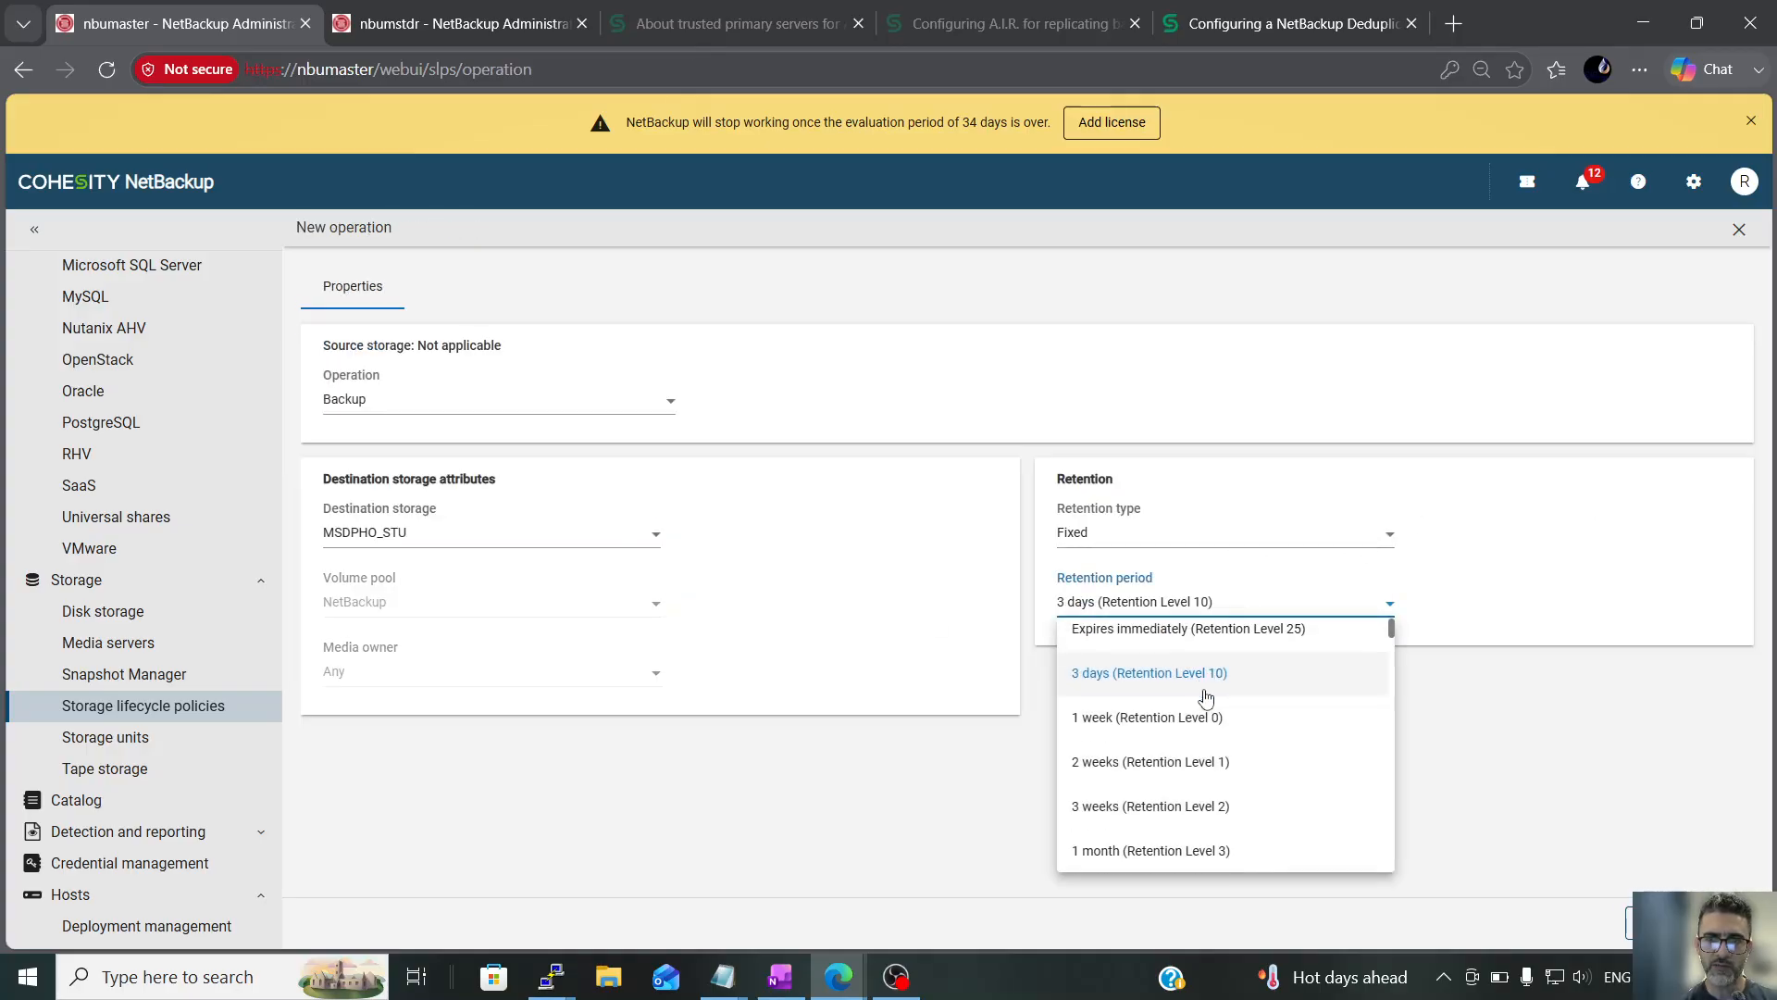
scroll(1201, 706, down, 1)
scroll(1198, 712, up, 2)
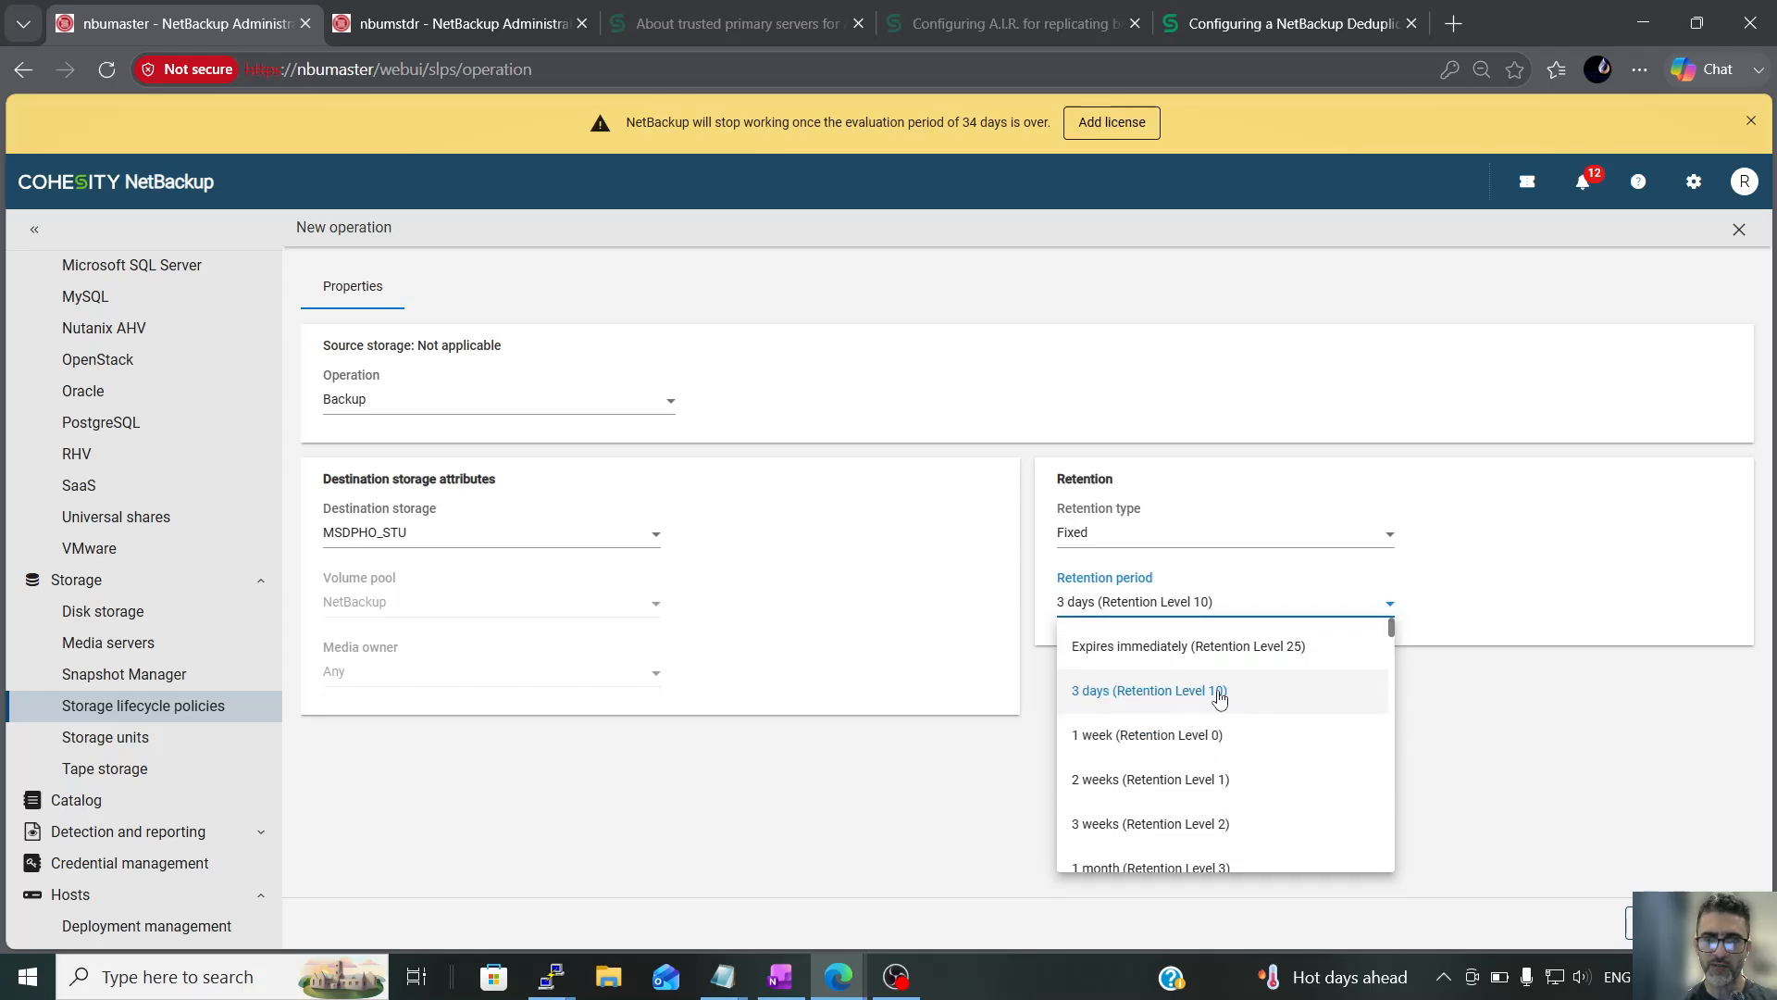
click(1647, 875)
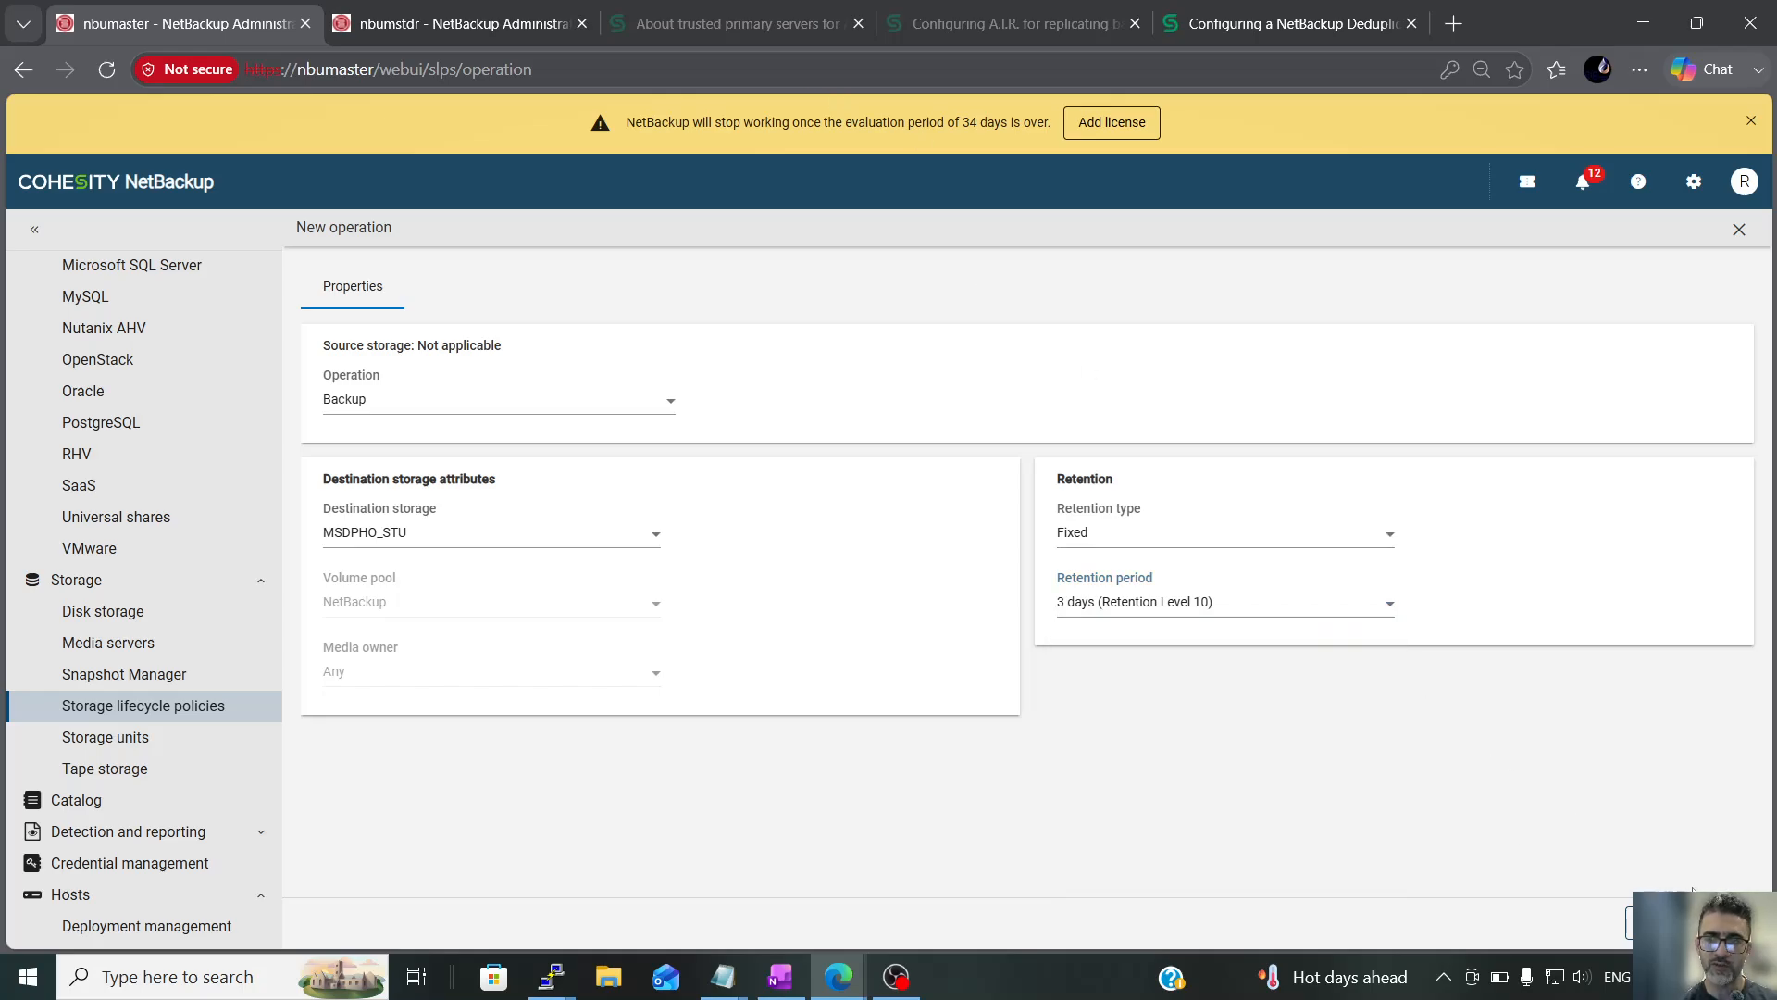
List the primary servers in the host properties and connect to nbumaster
scroll(157, 638, down, 4)
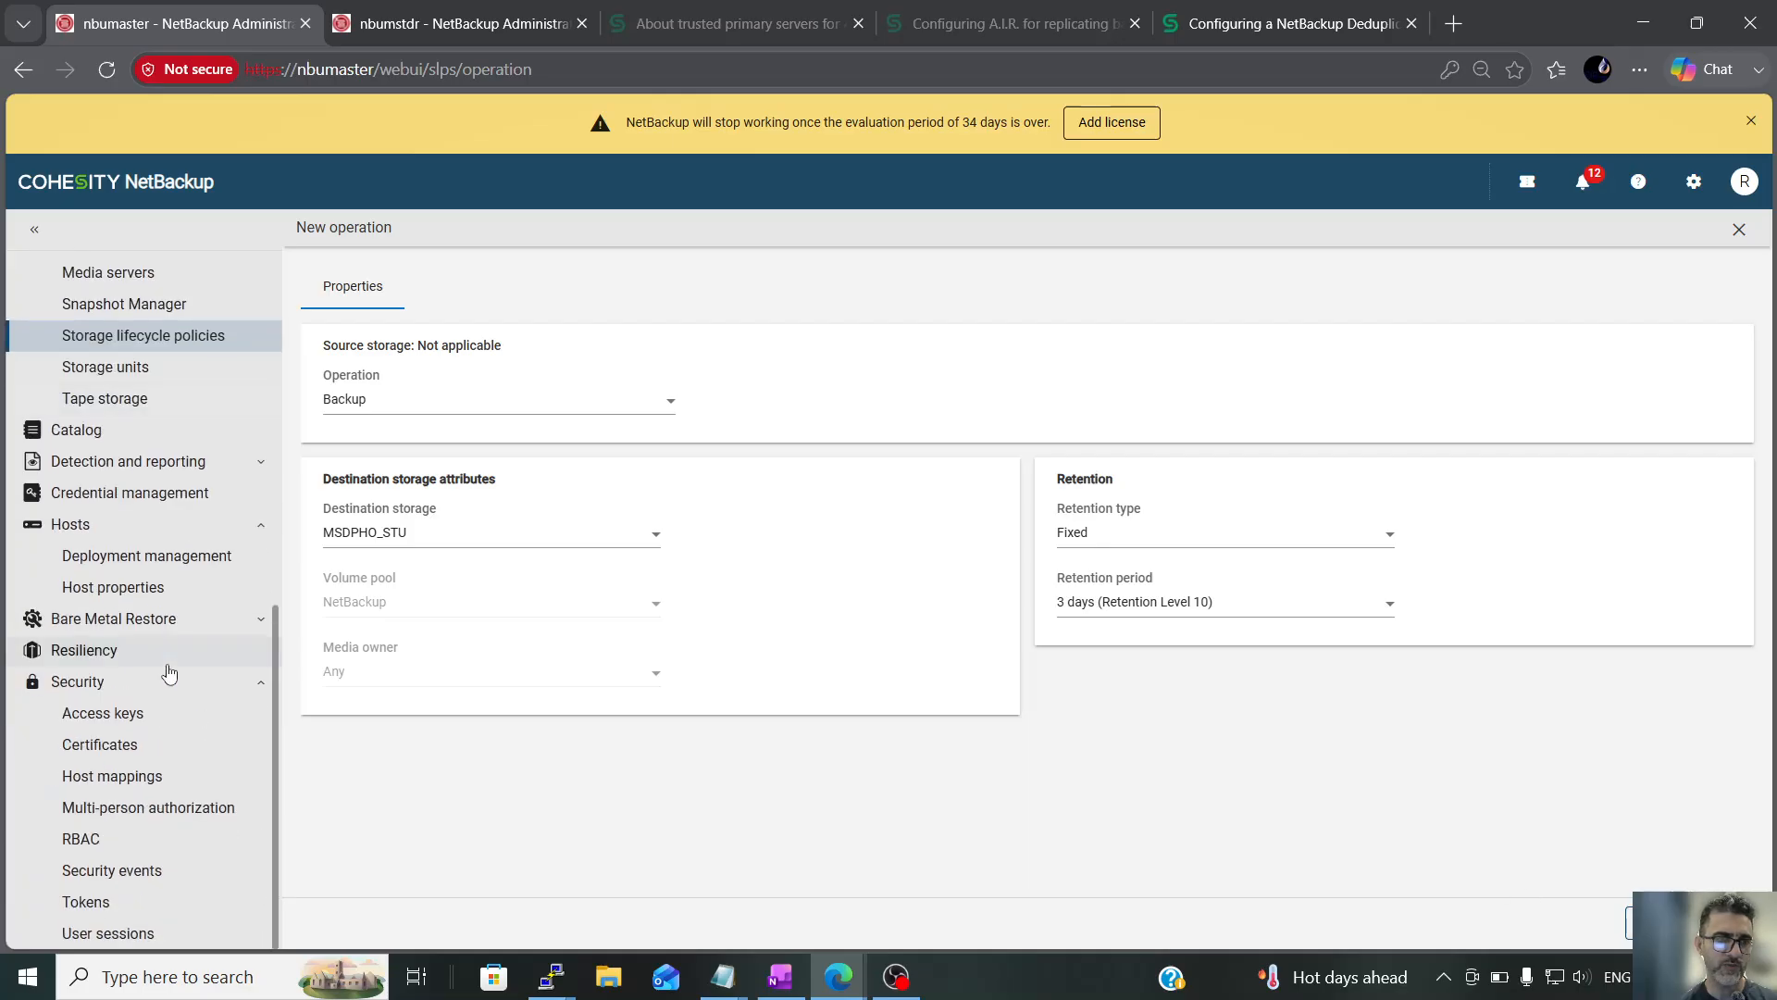
click(130, 589)
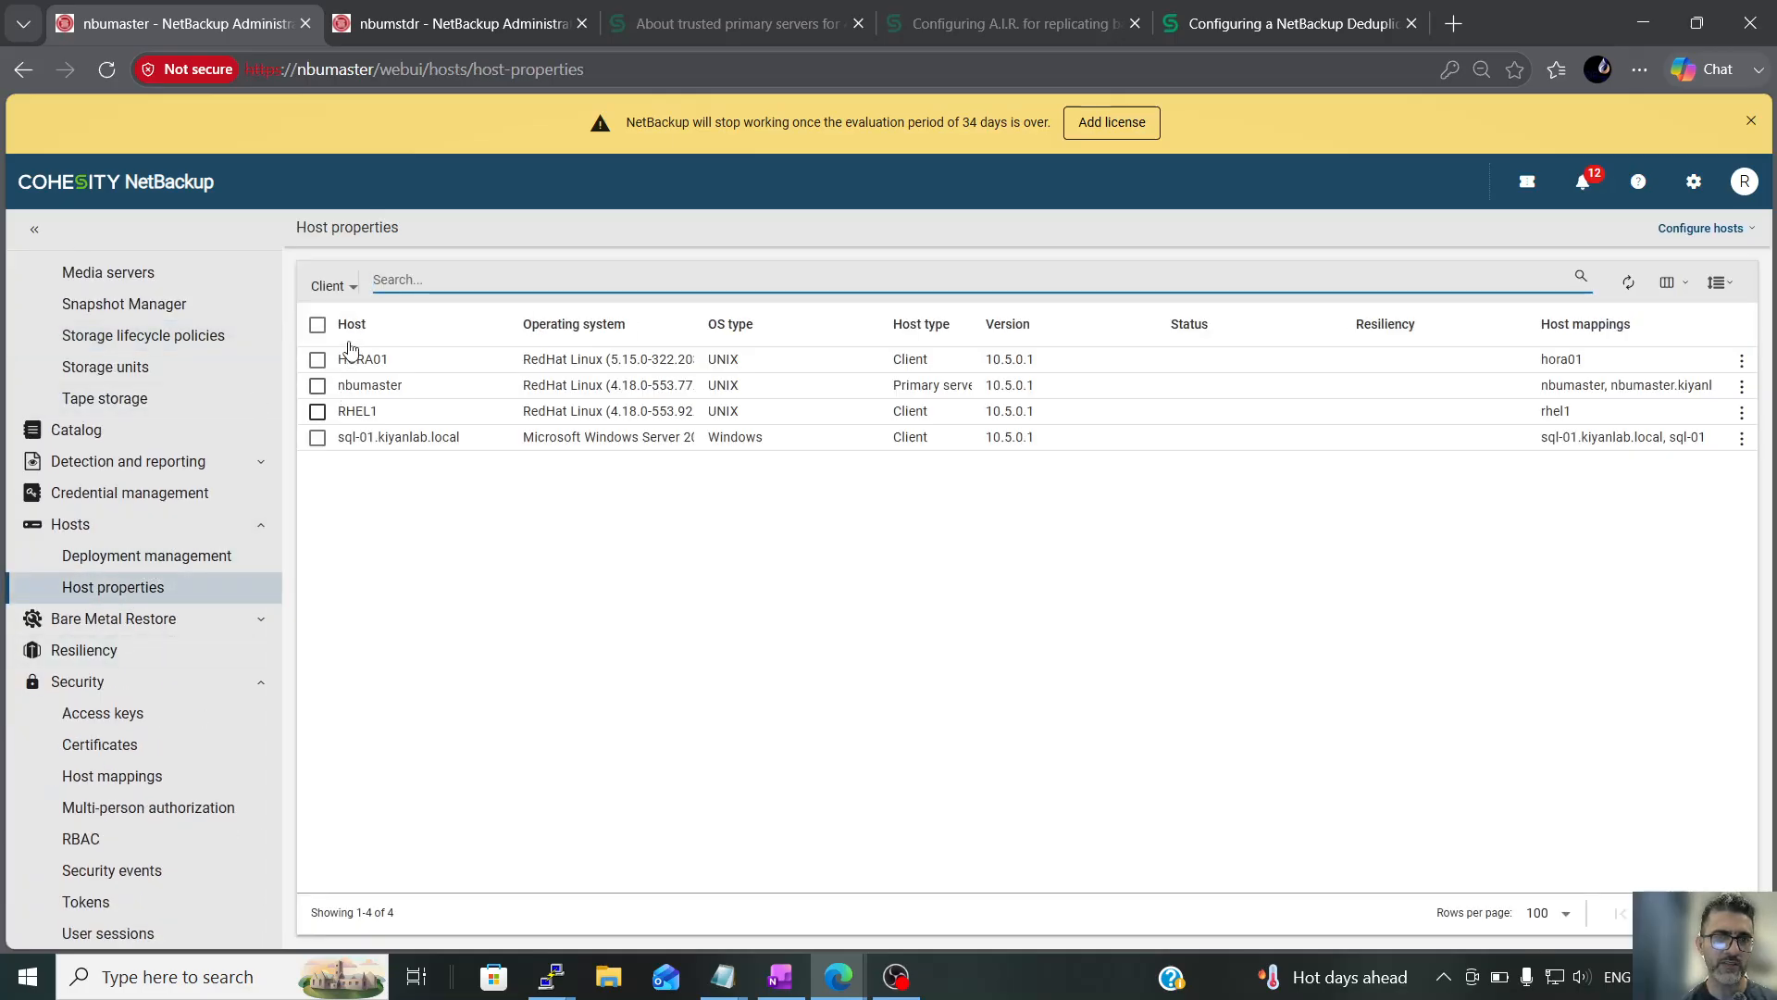
click(345, 289)
click(368, 370)
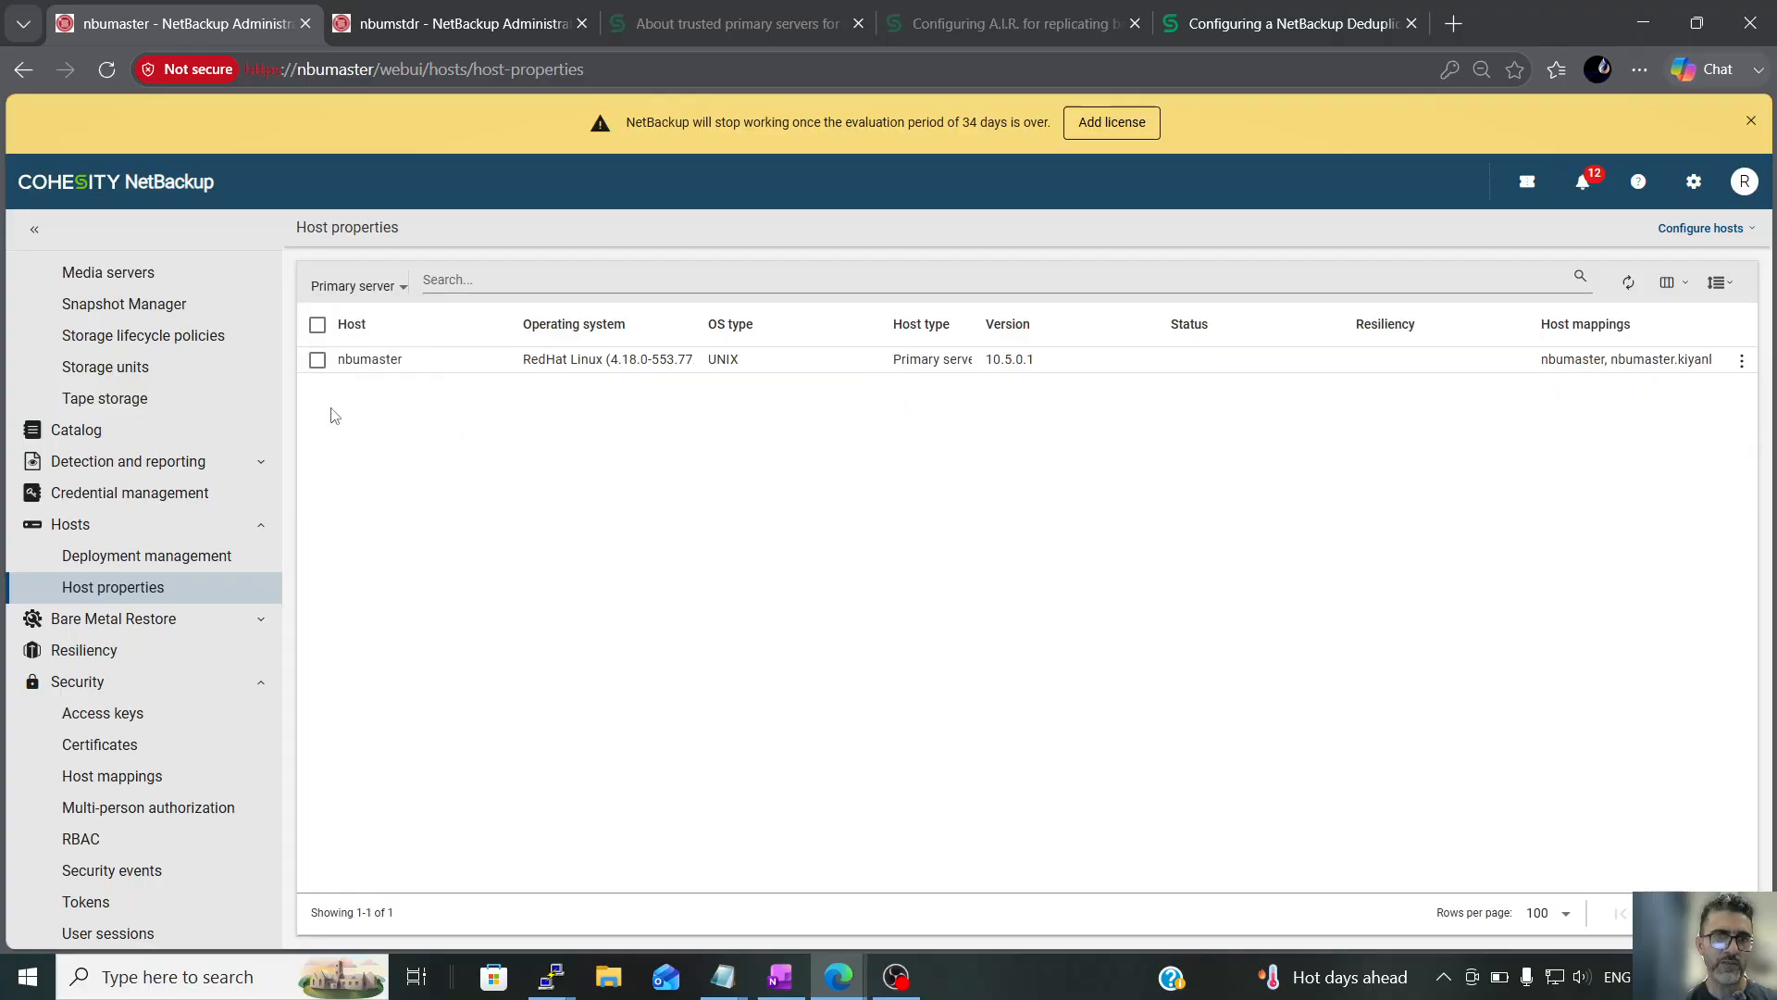
click(317, 361)
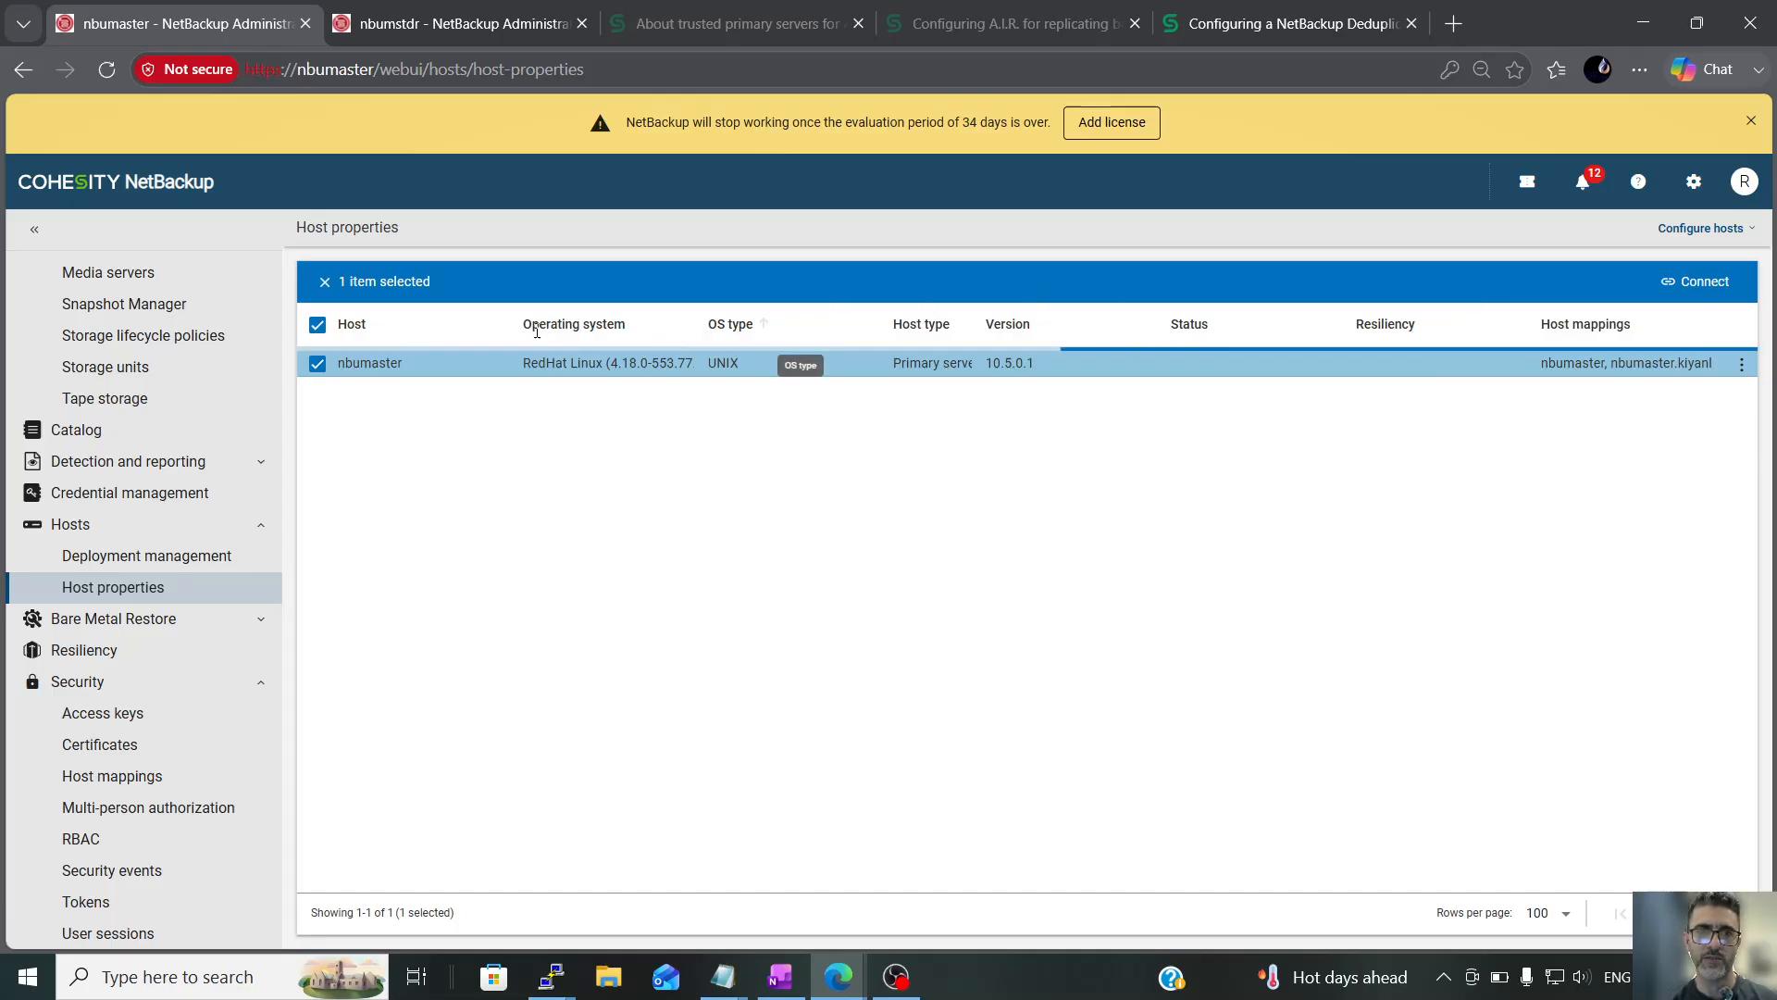
click(317, 363)
click(318, 361)
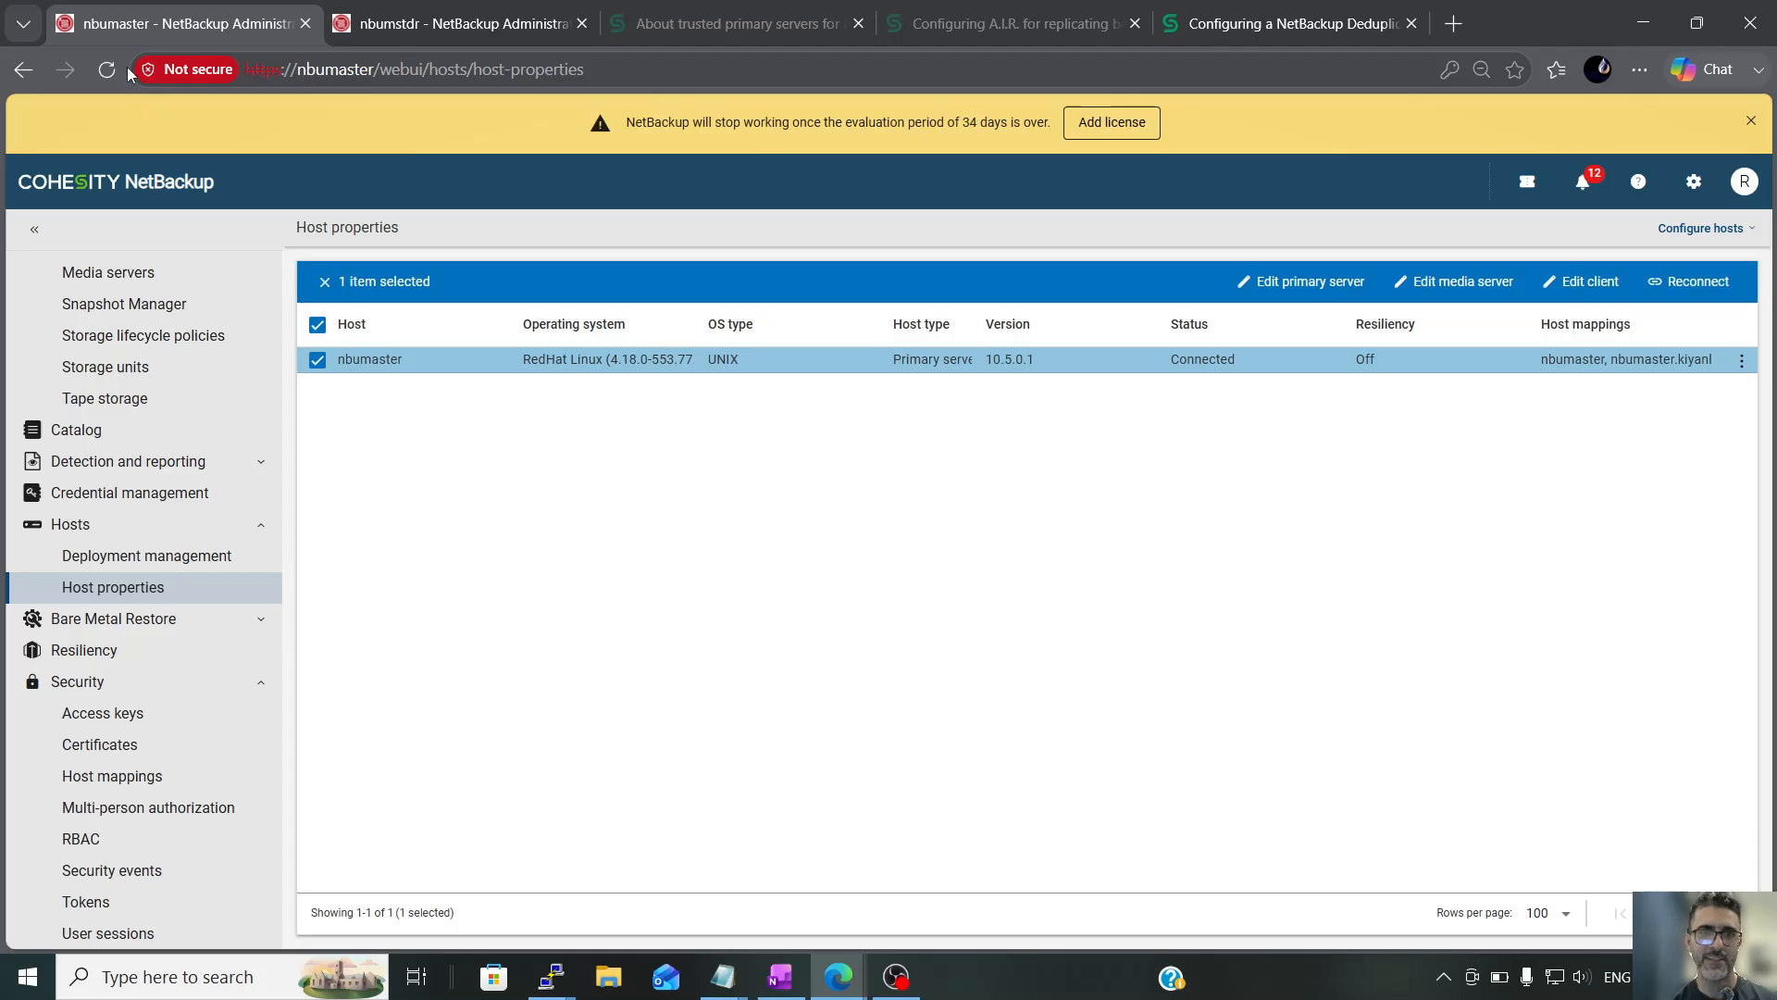
Open the primary server settings of nbumaster for editing and go to its retention periods
click(1277, 280)
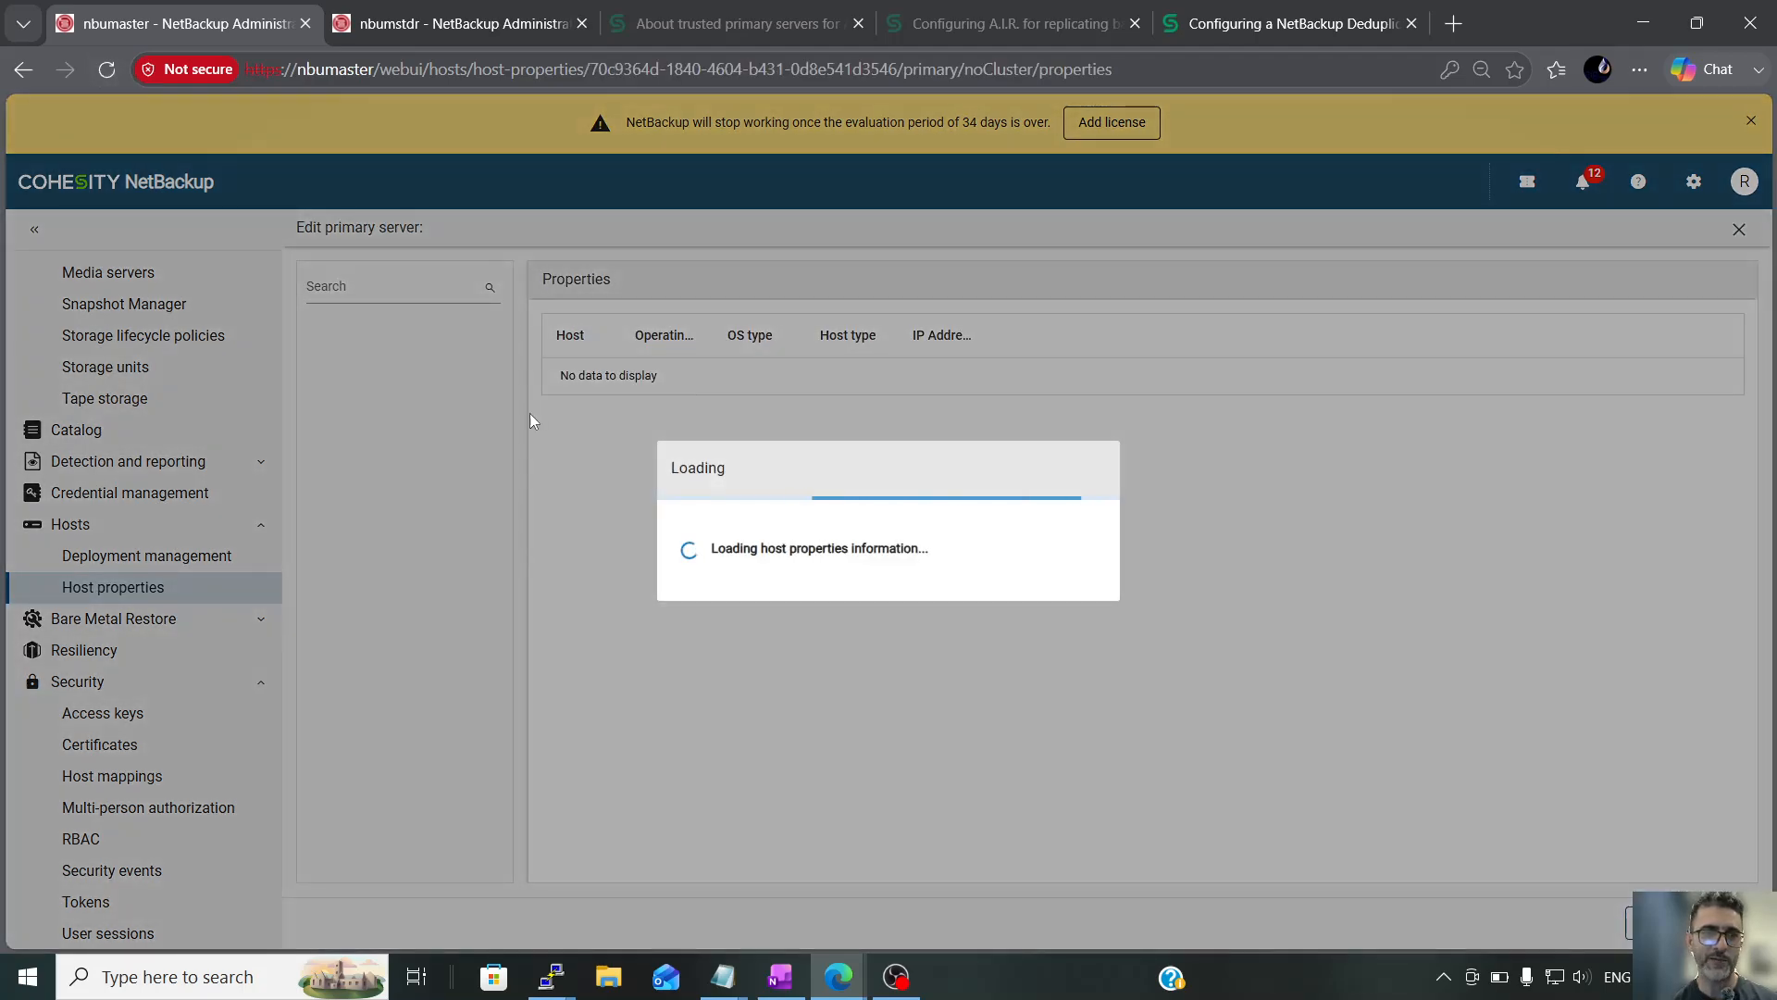
scroll(407, 519, down, 5)
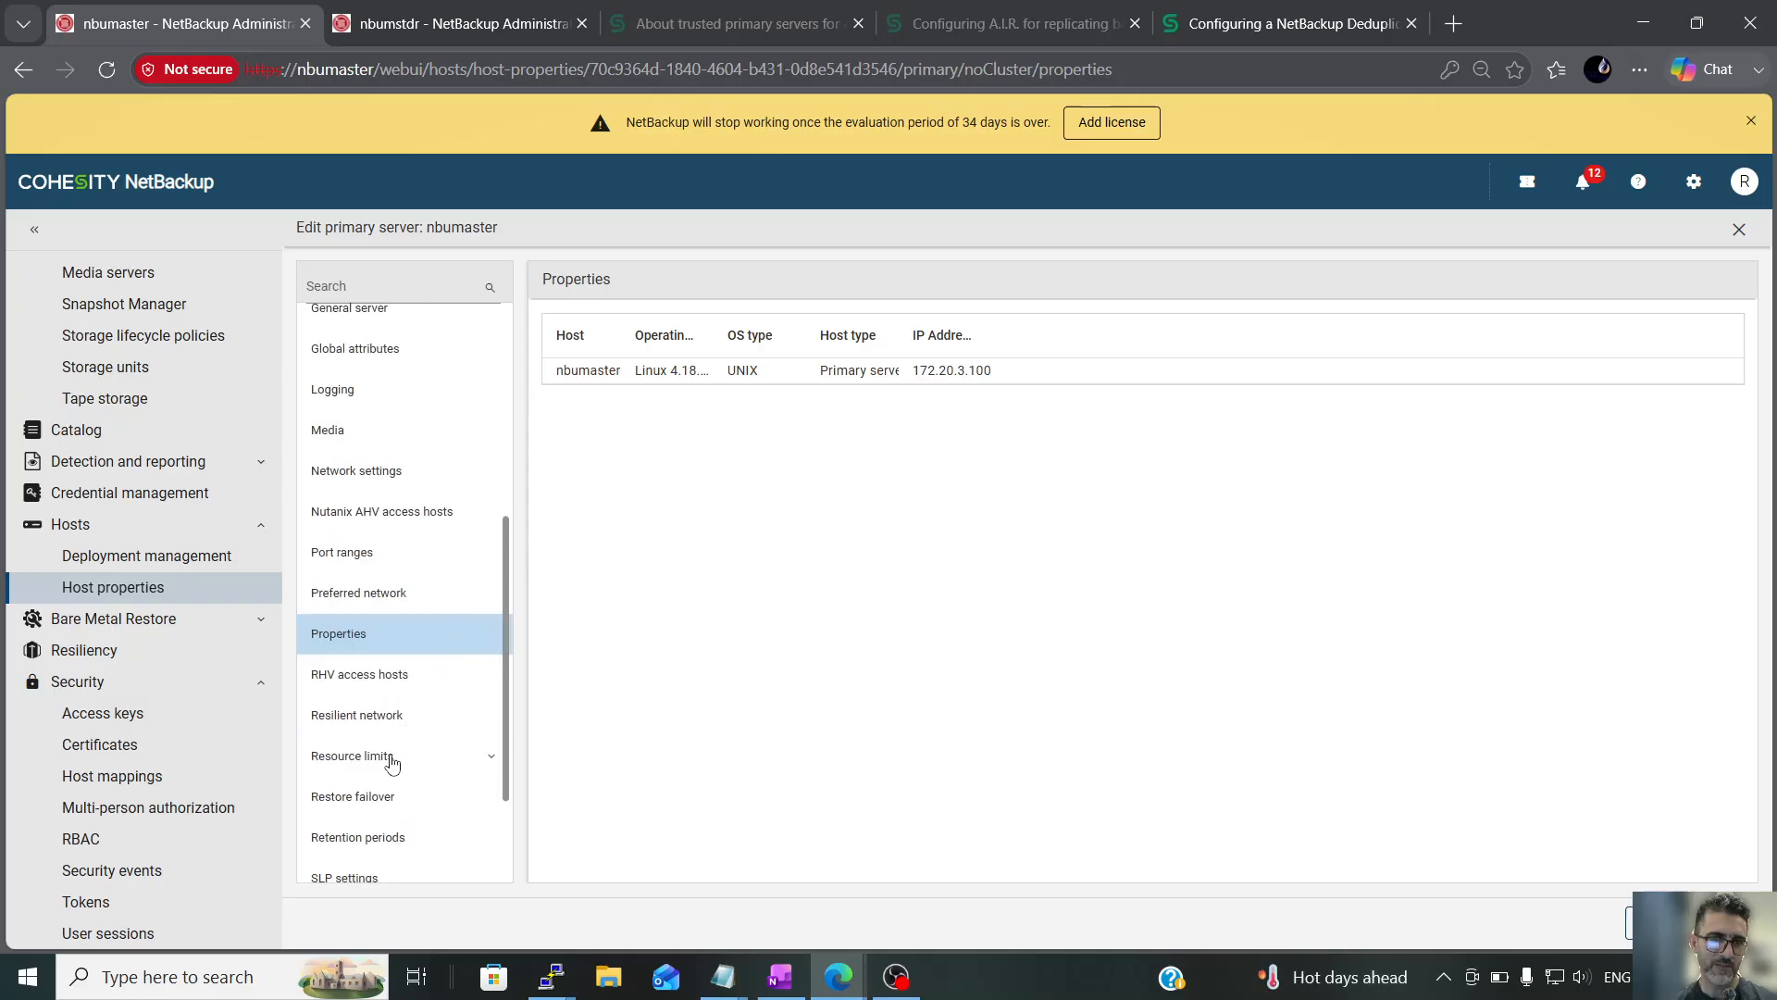
scroll(387, 789, down, 1)
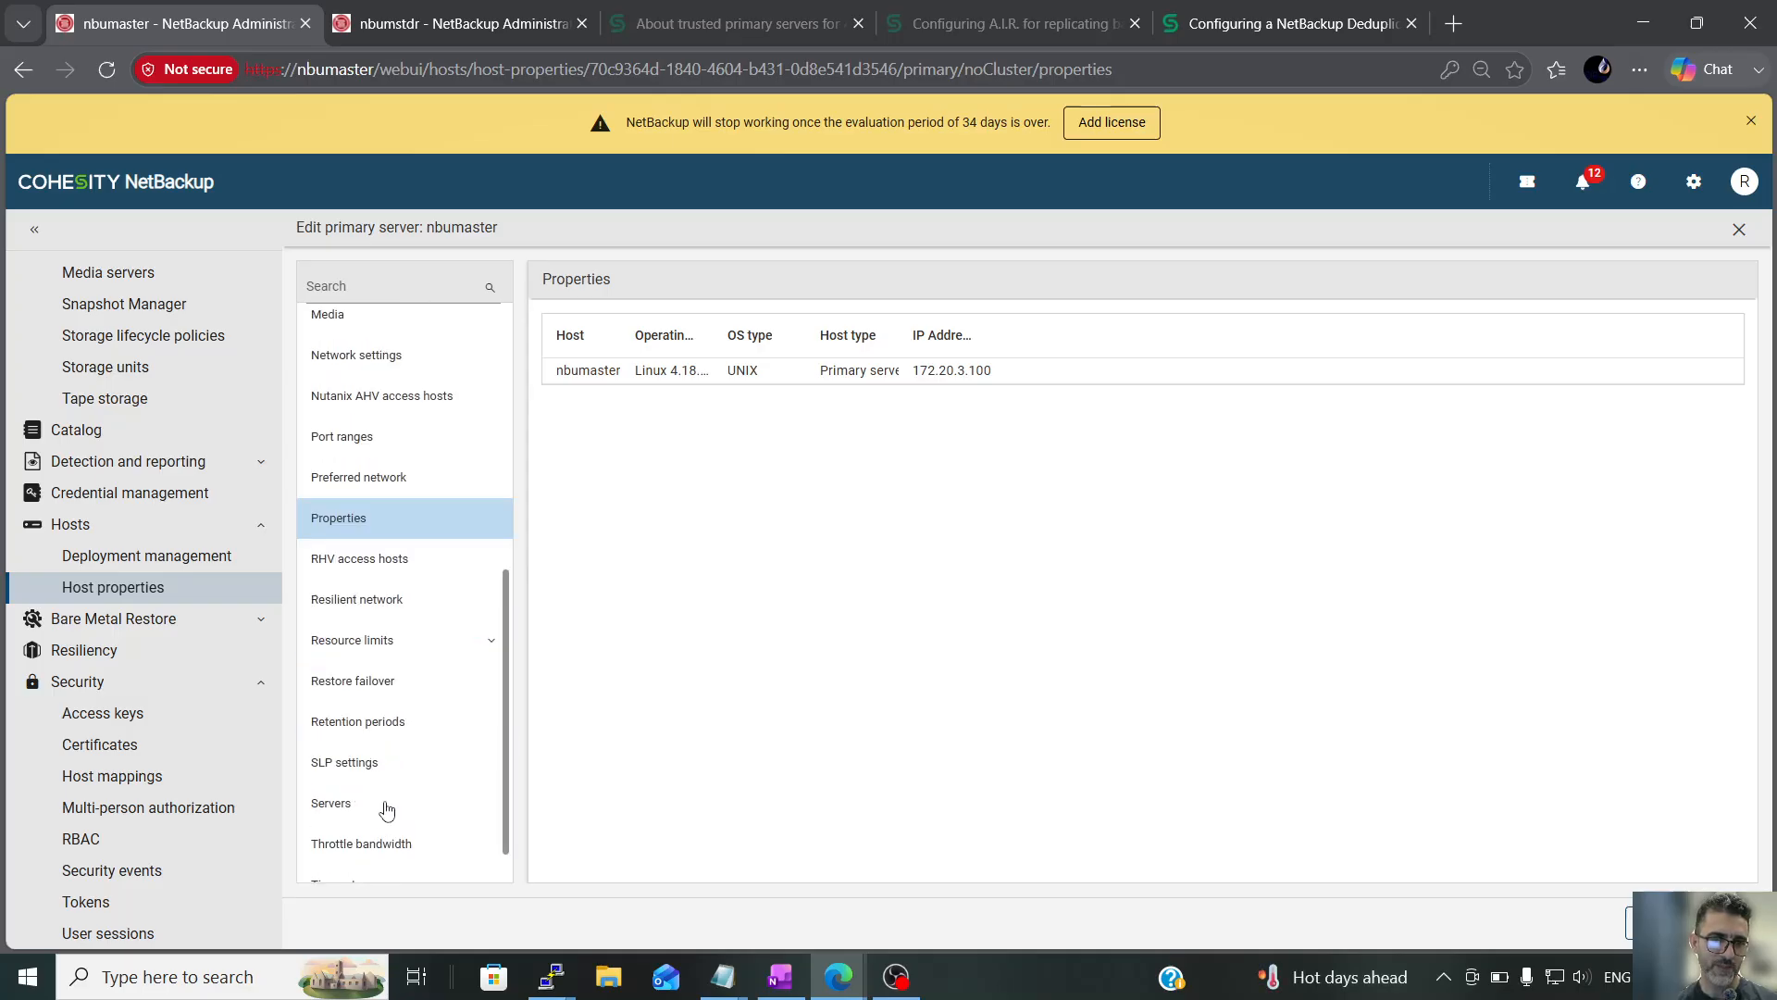
click(395, 726)
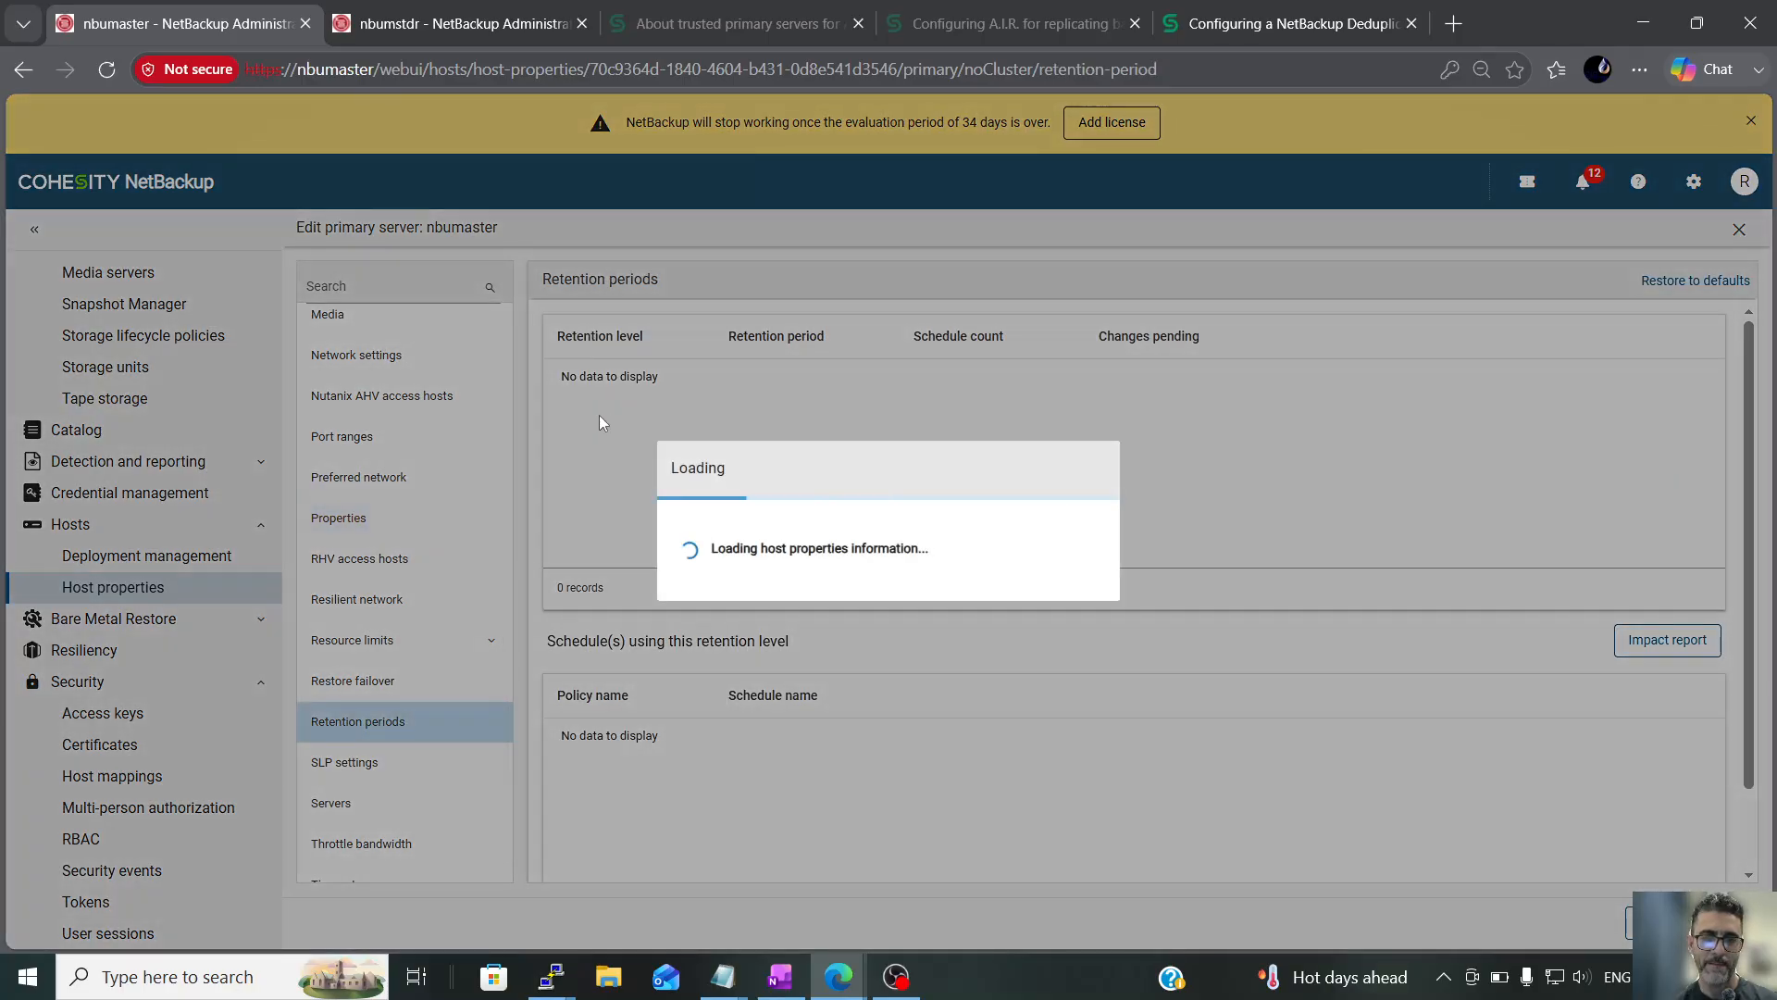
Set retention level 11 to 5 days and save the host properties
scroll(1035, 458, down, 3)
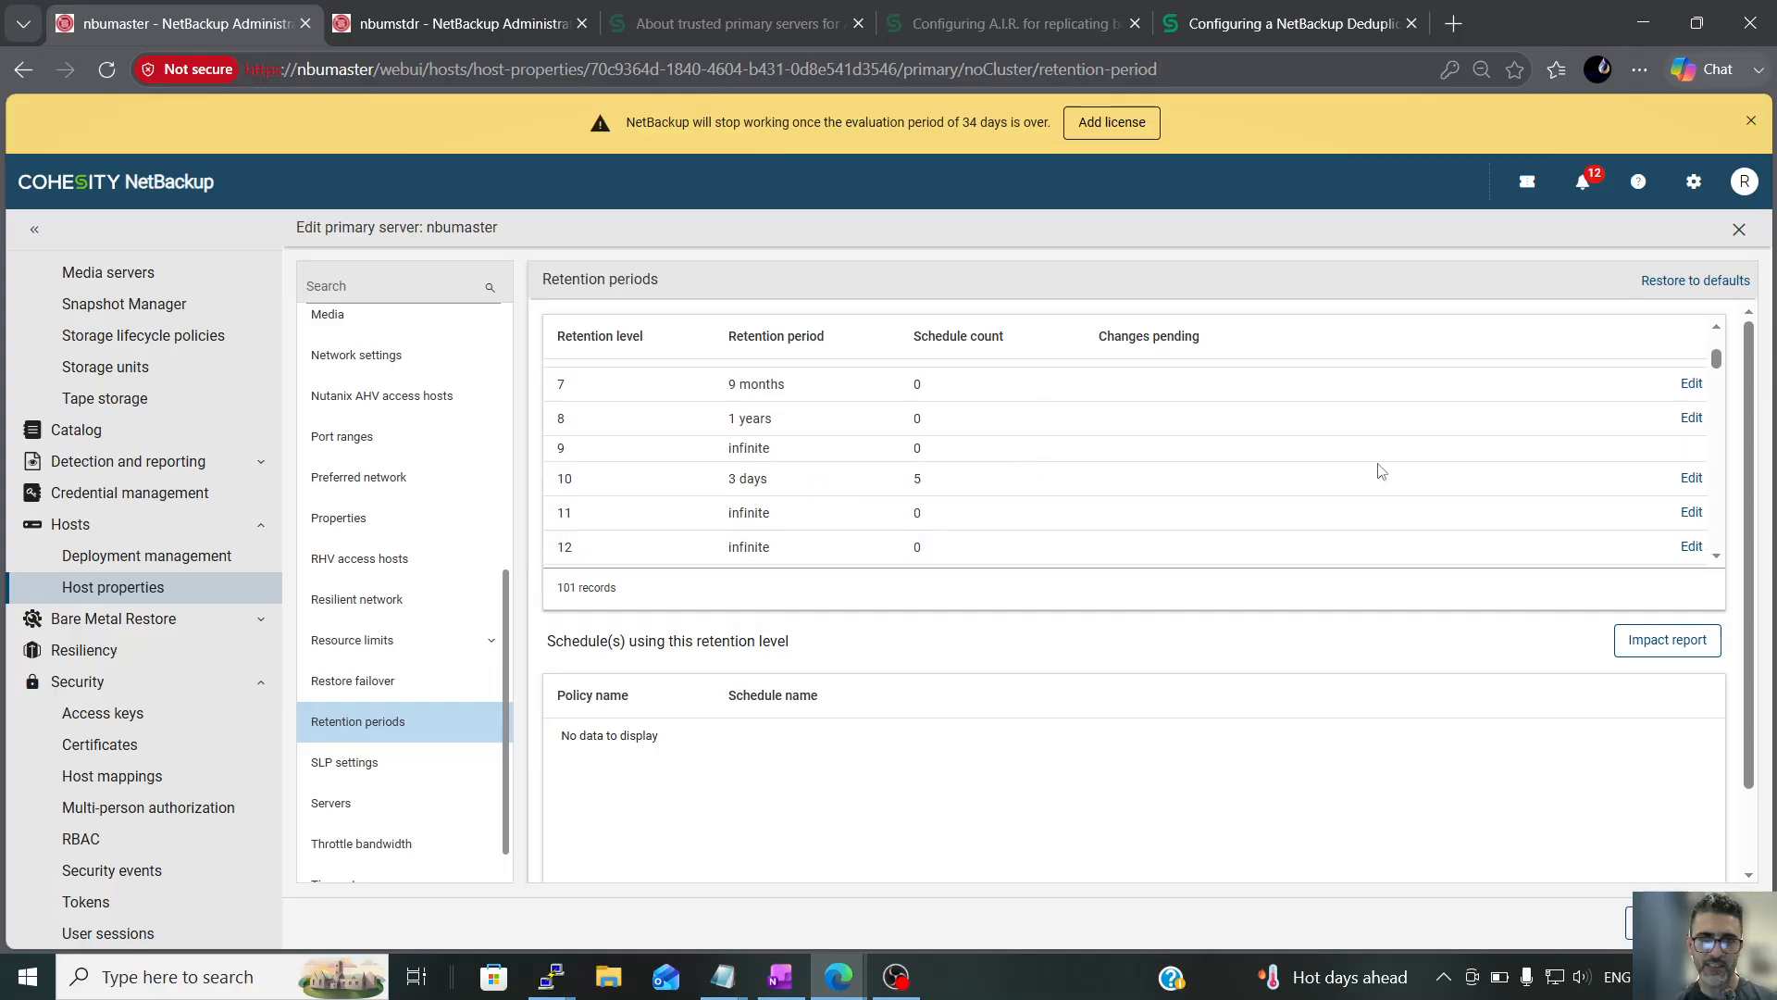
click(1691, 513)
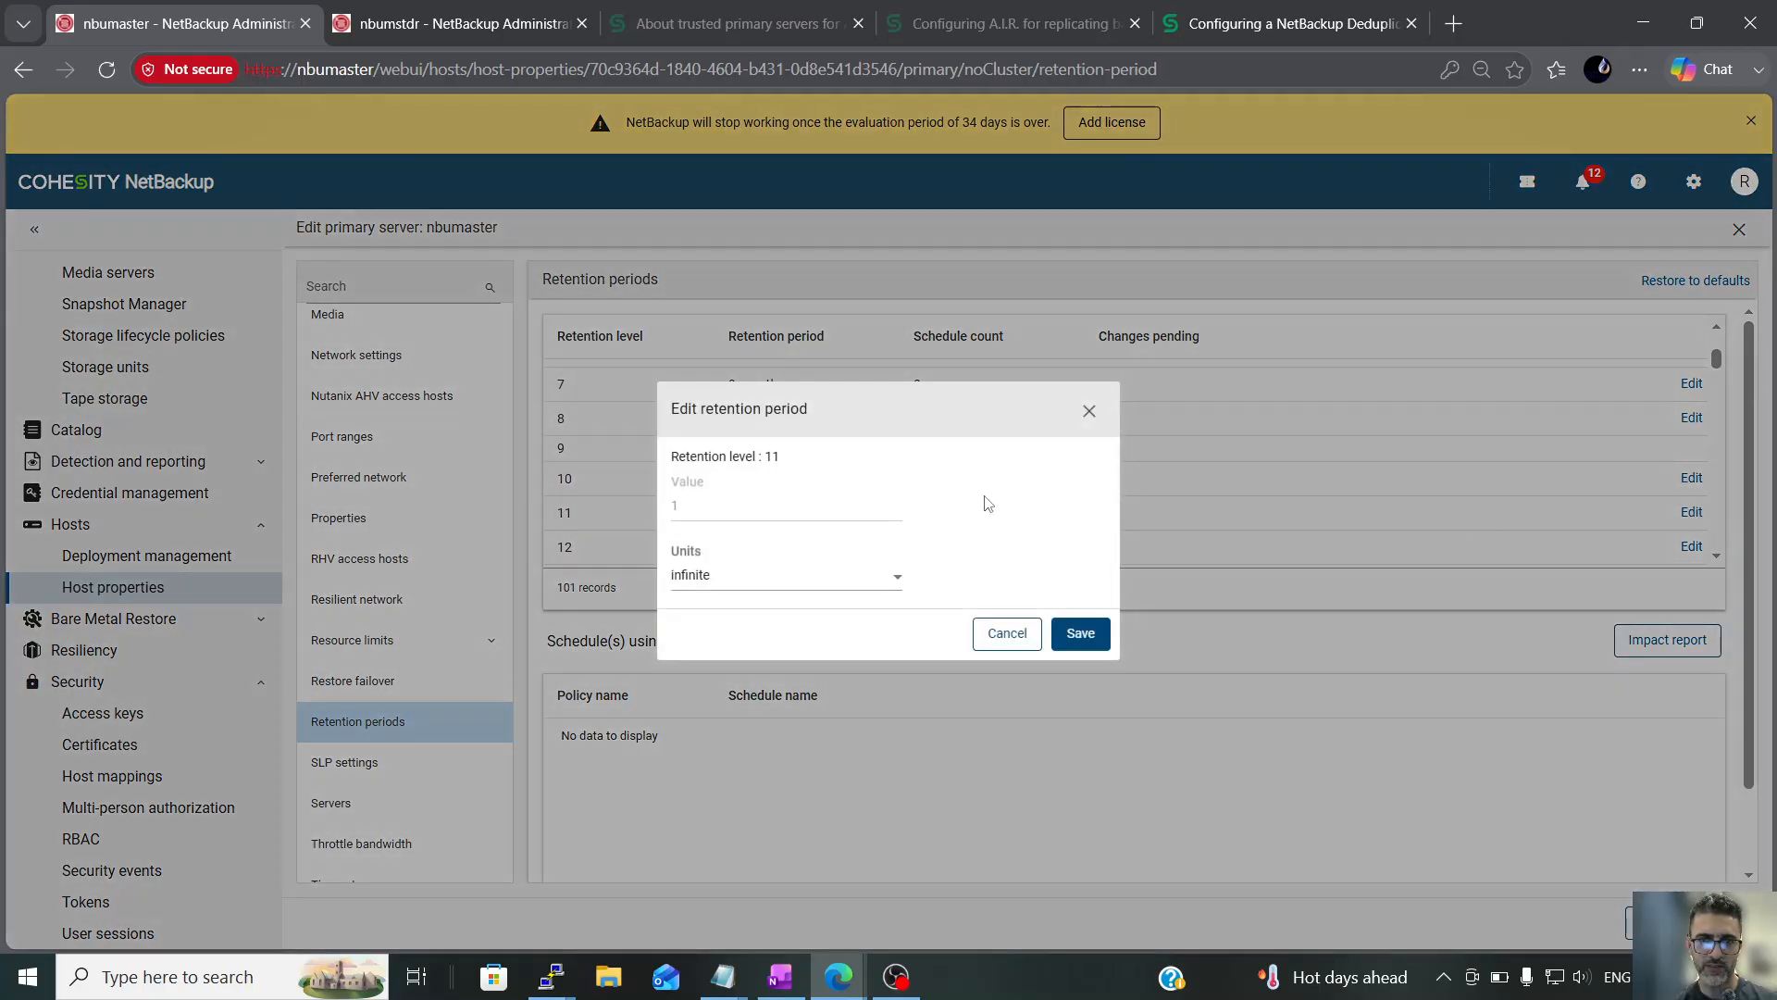
click(757, 571)
click(725, 645)
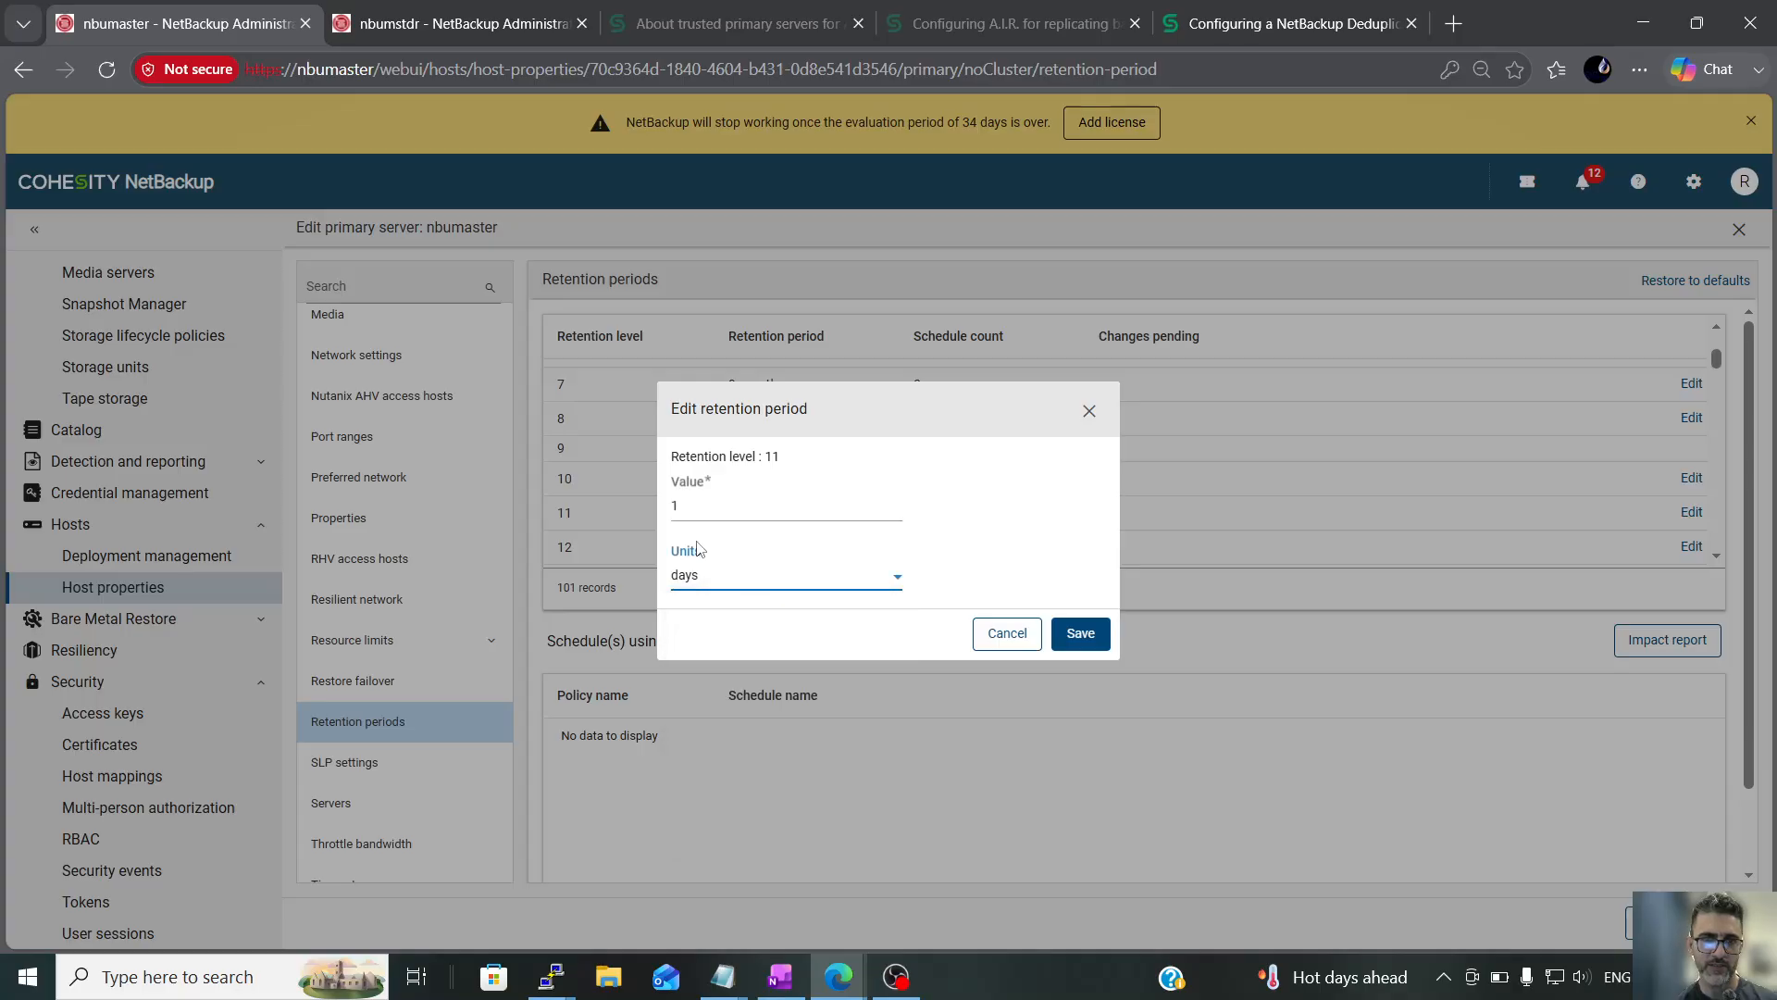
text(5)
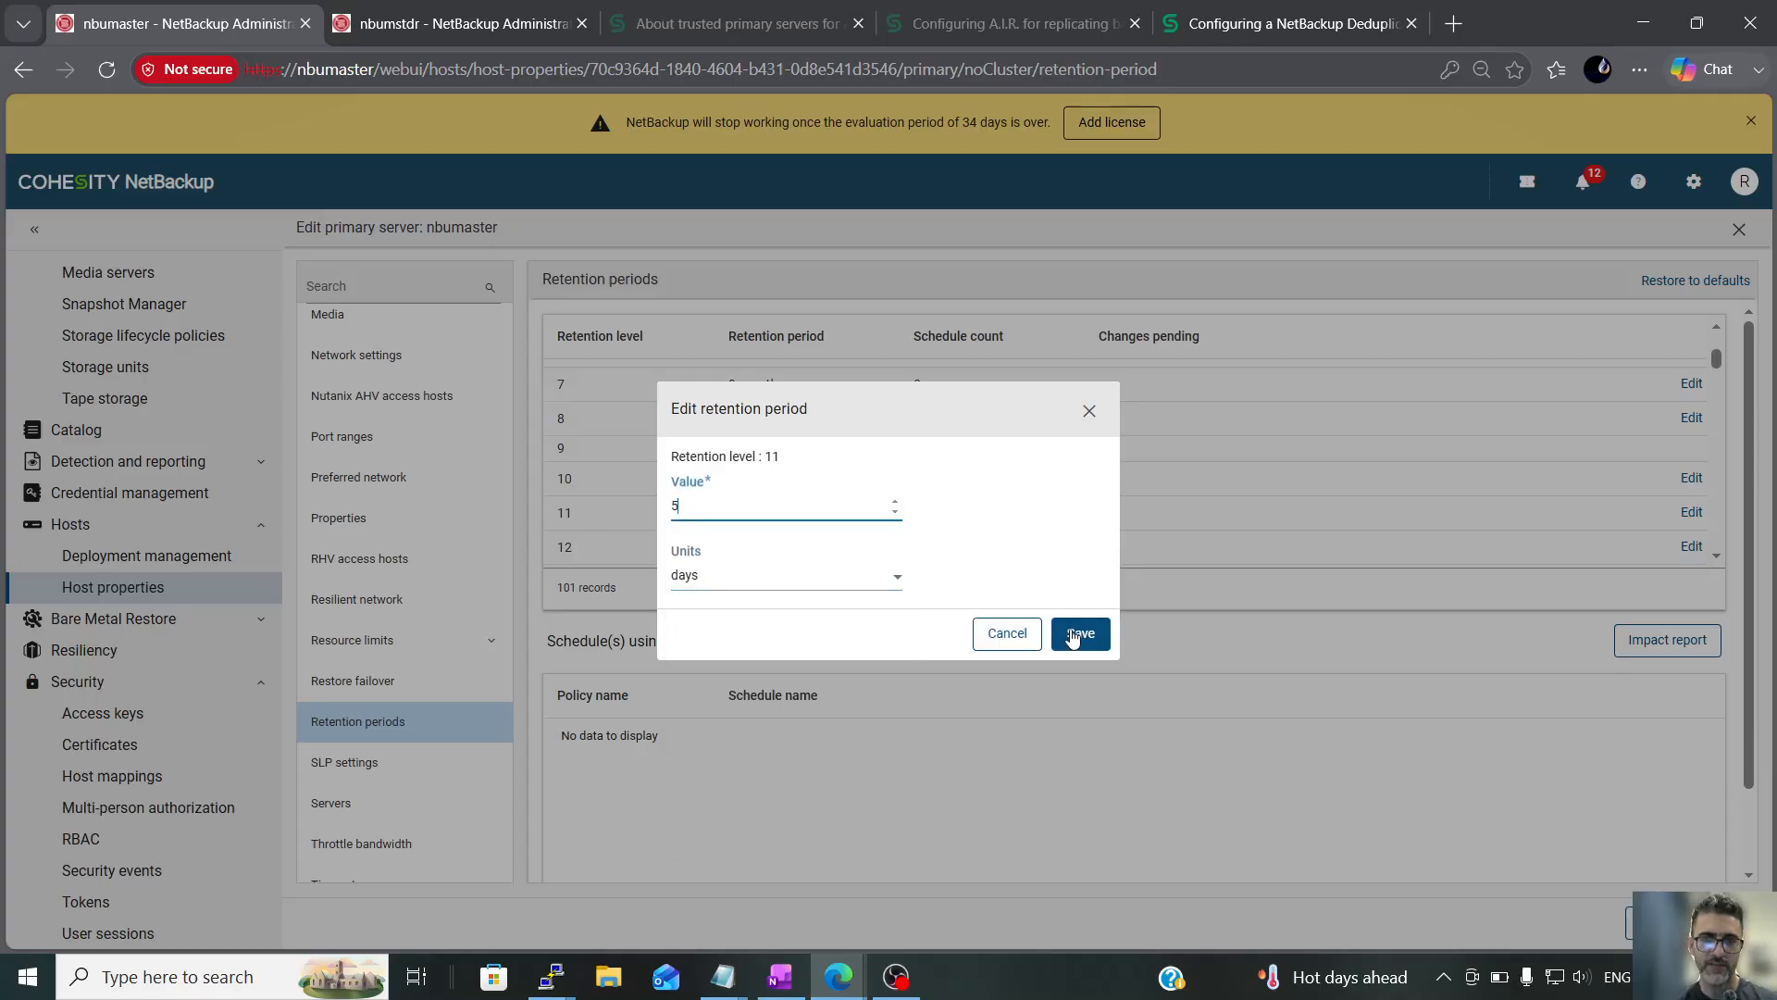
click(1080, 633)
click(1728, 923)
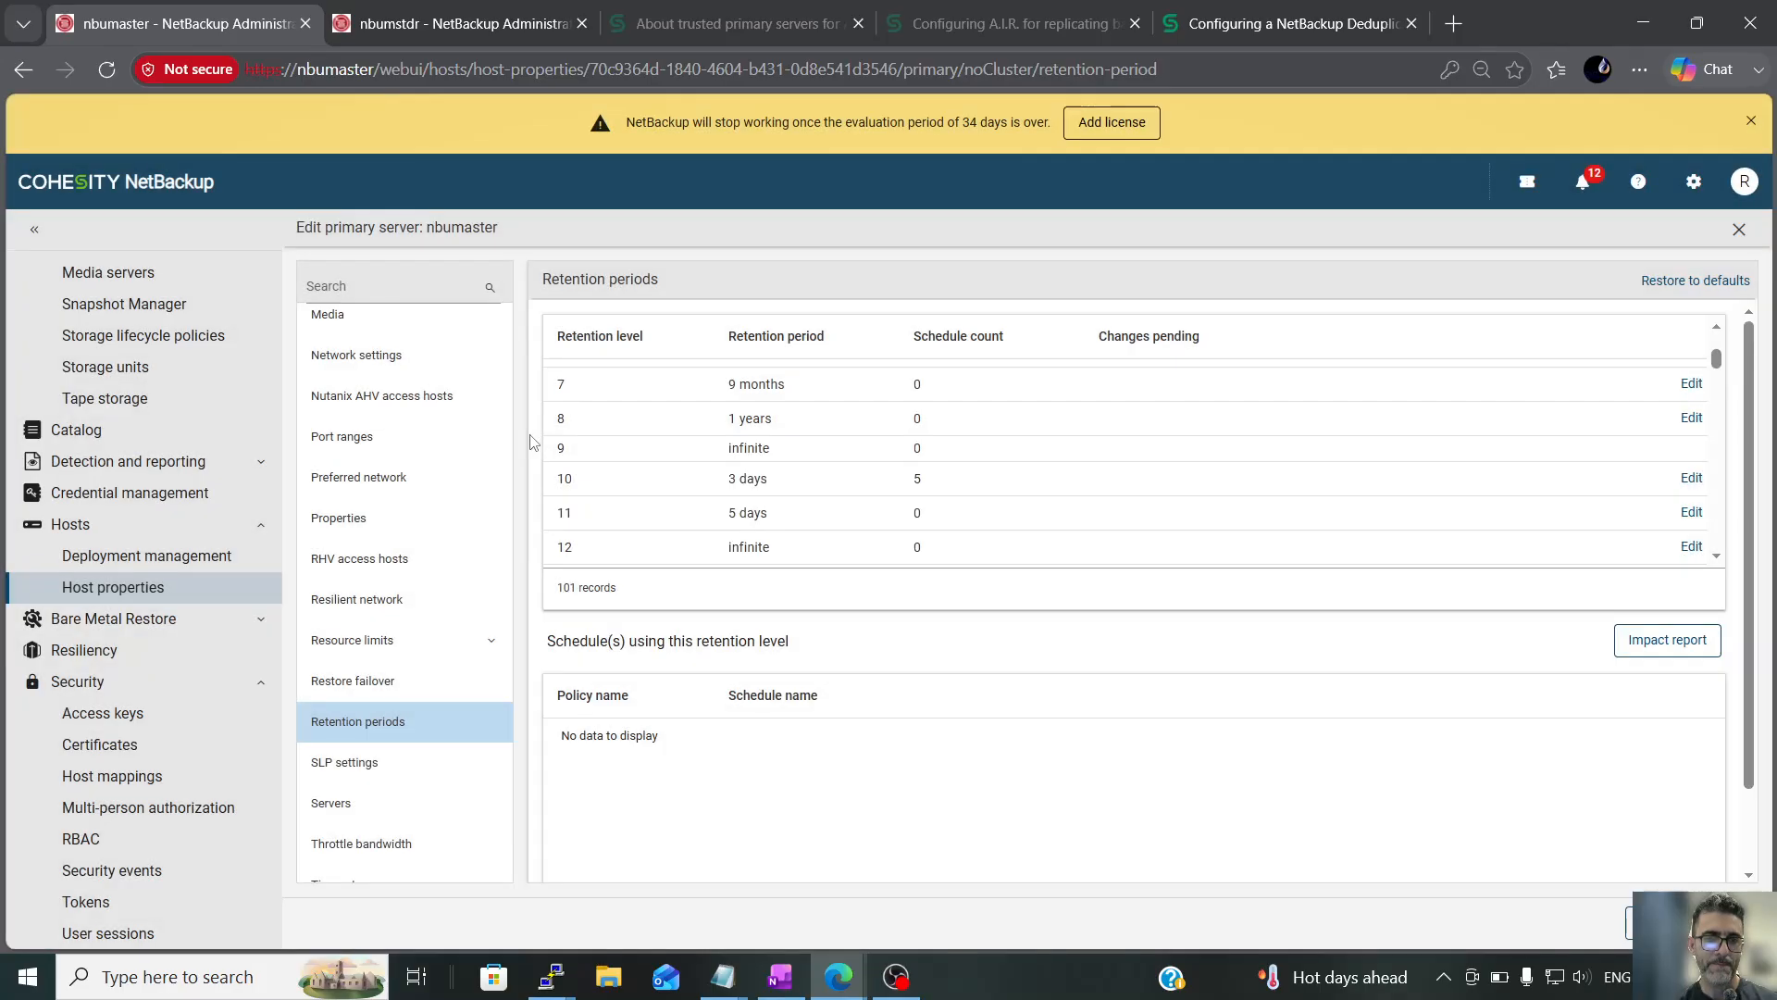
Start a copy of the HO_3D_5D_DR_SLP storage lifecycle policy and name it HO_5D_5D_DR_SLP_copy
click(204, 342)
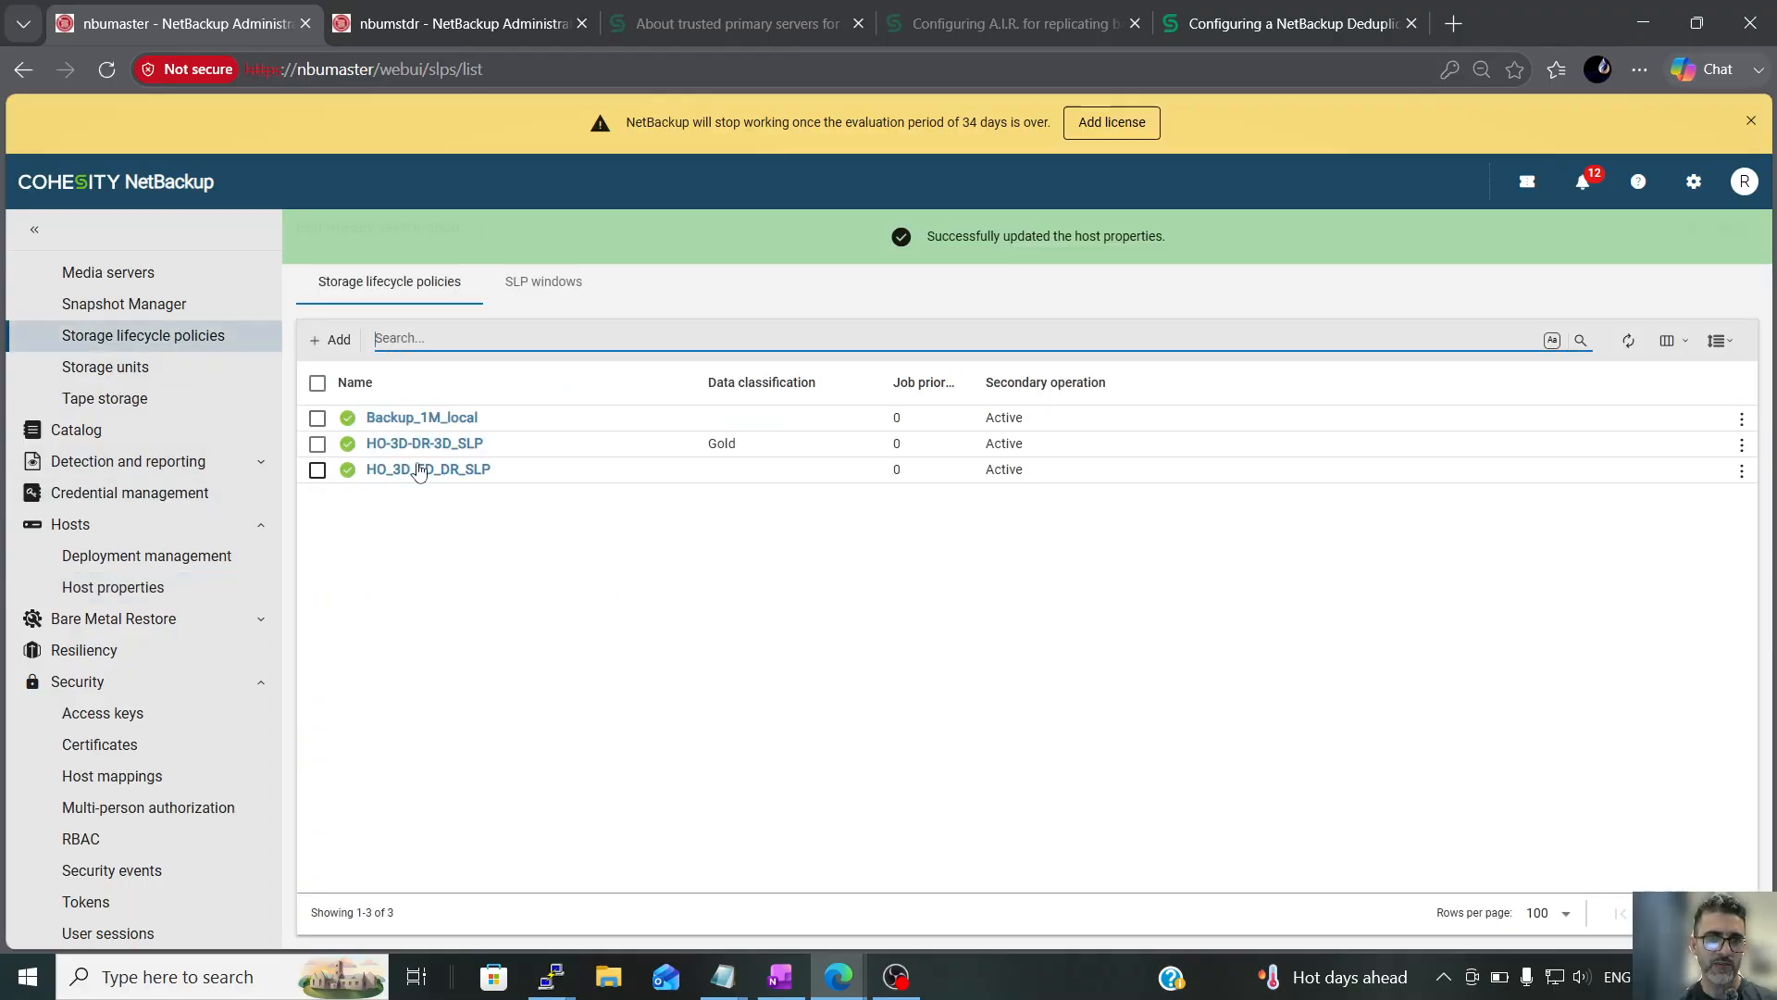
click(318, 470)
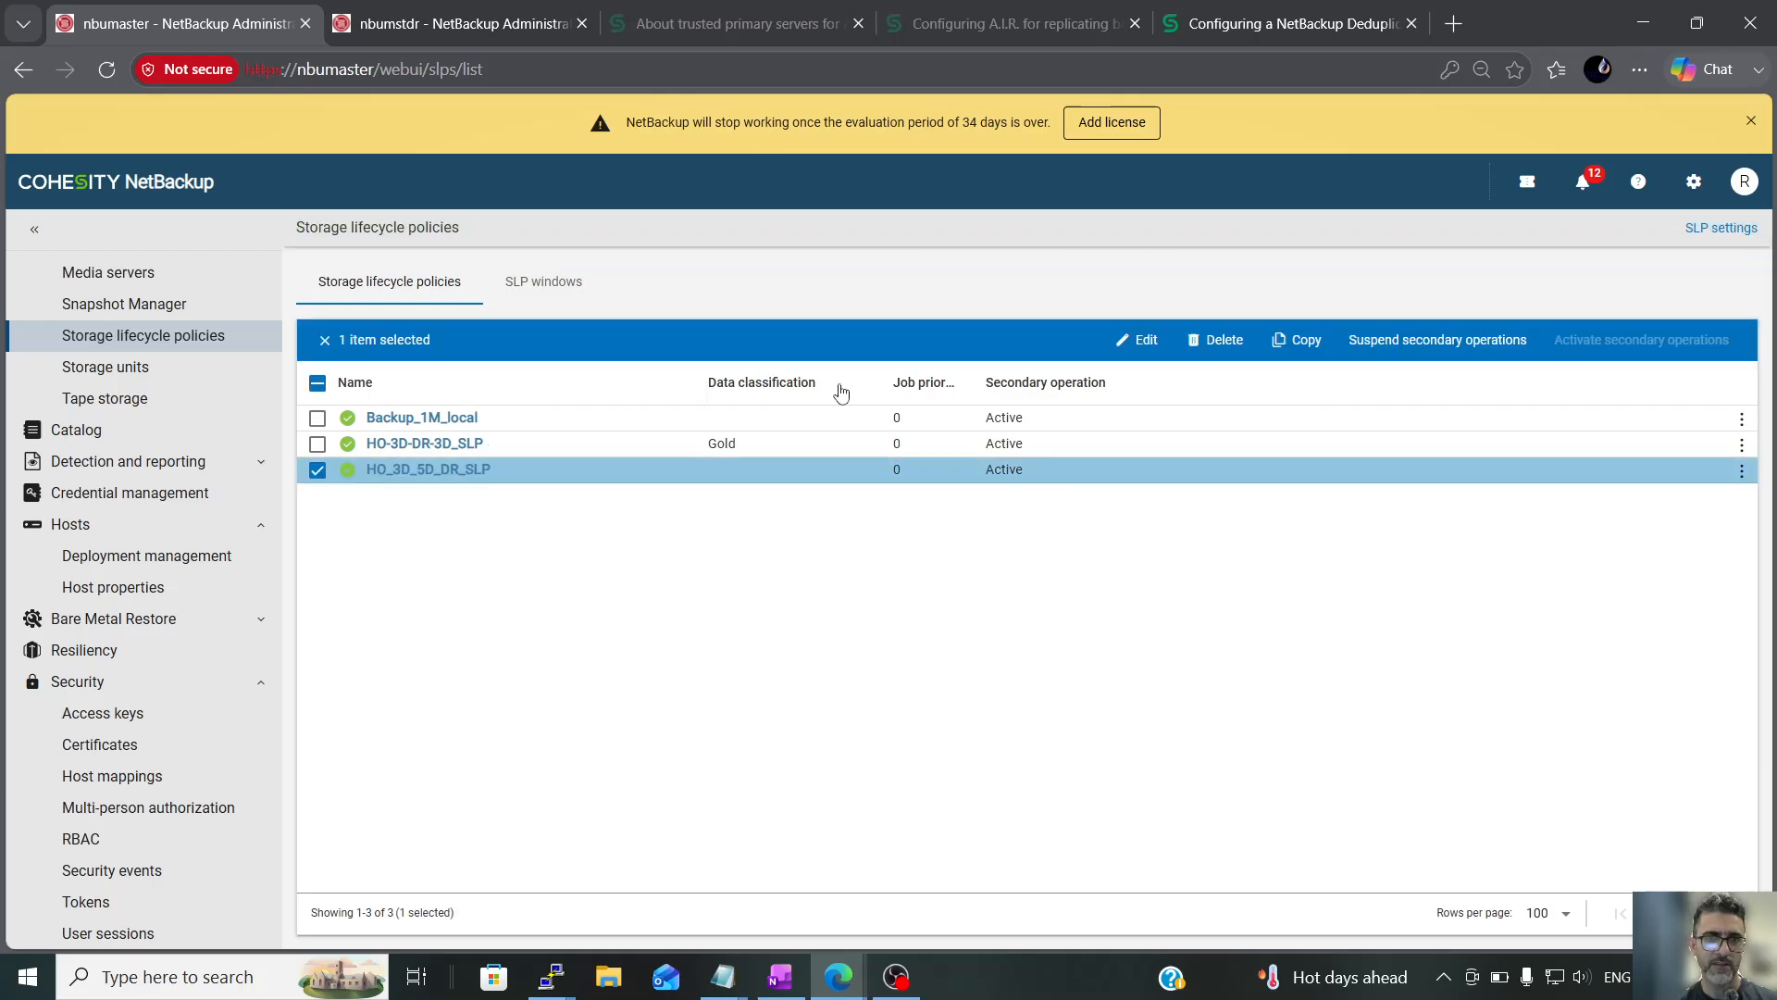
click(1301, 340)
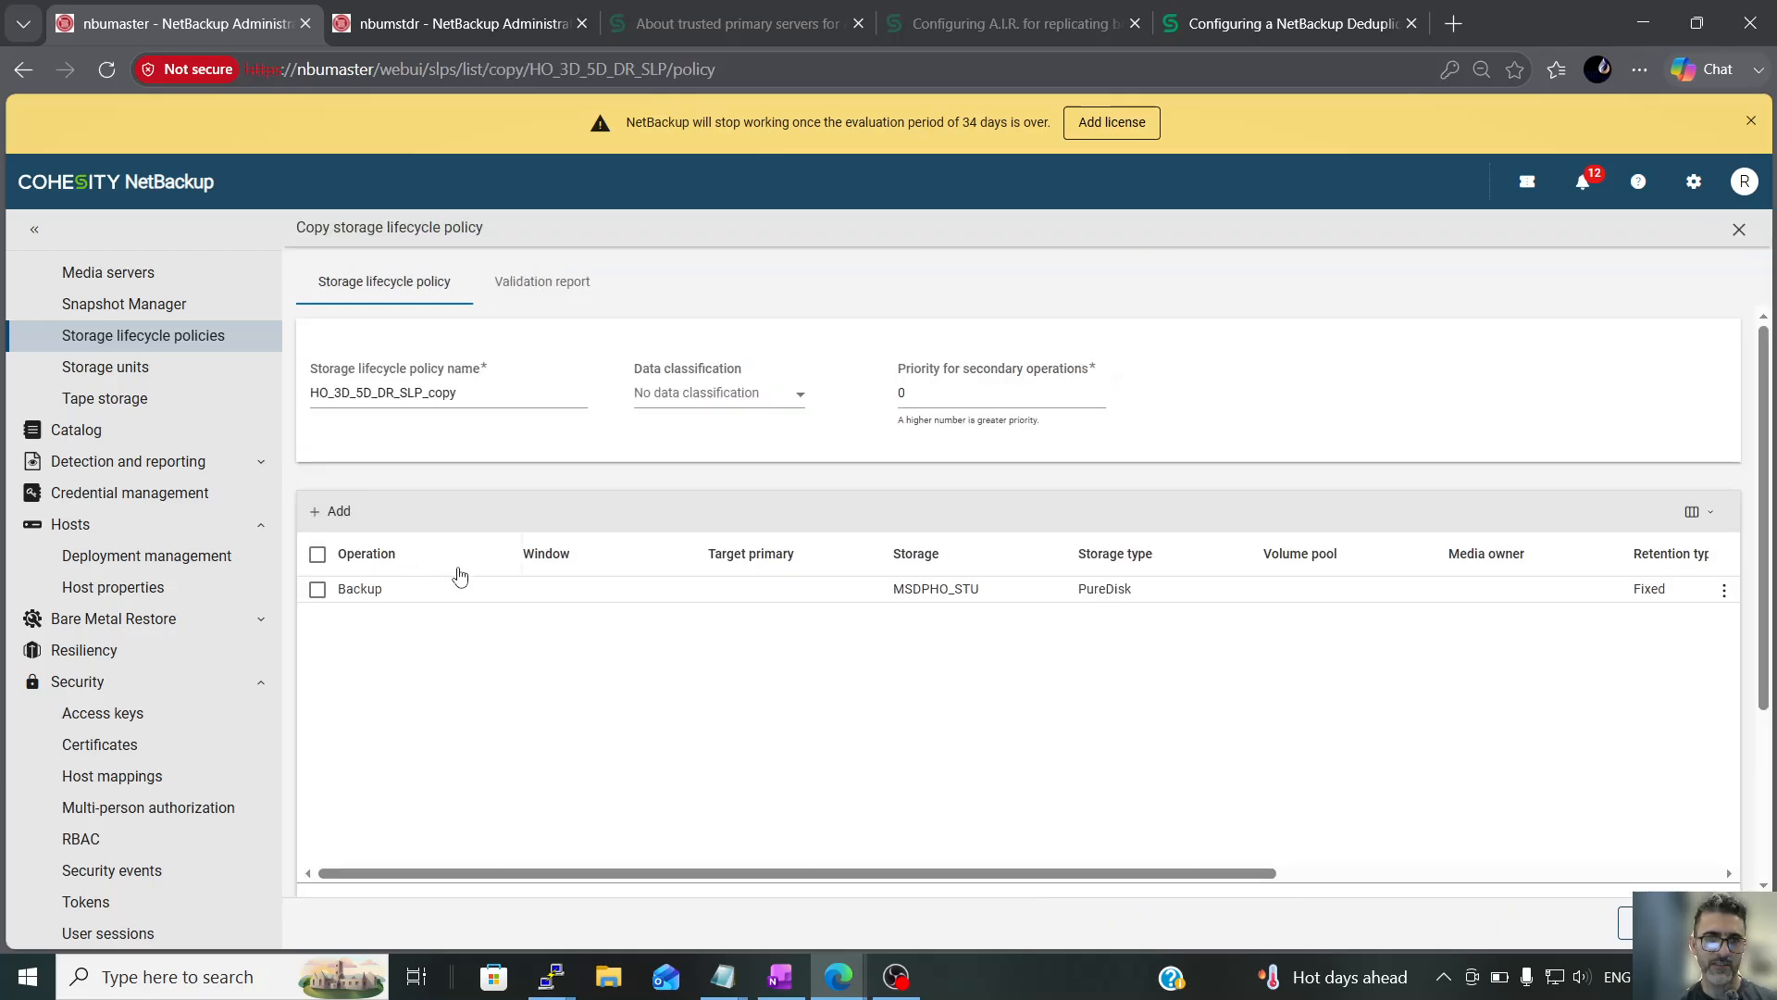
click(342, 393)
key(BackSpace)
text(5)
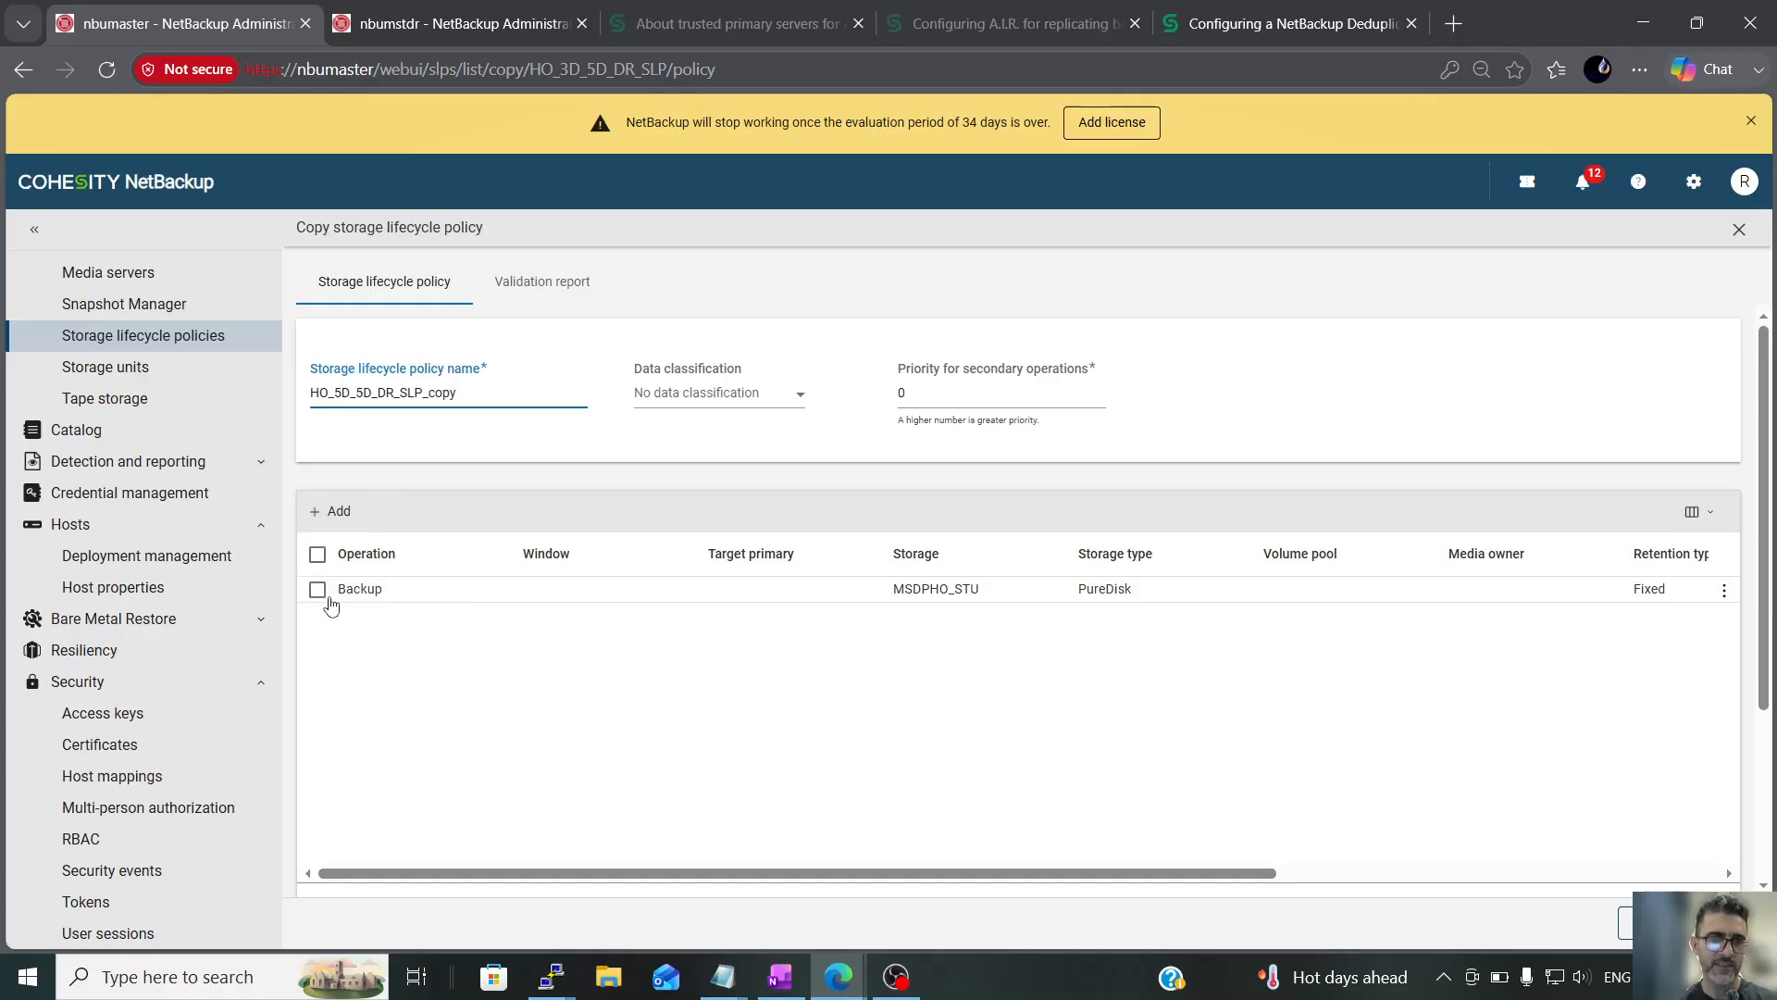
Set the copied policy's Backup operation retention to 5 days (Retention Level 11) and save the new storage lifecycle policy
click(324, 593)
click(1599, 511)
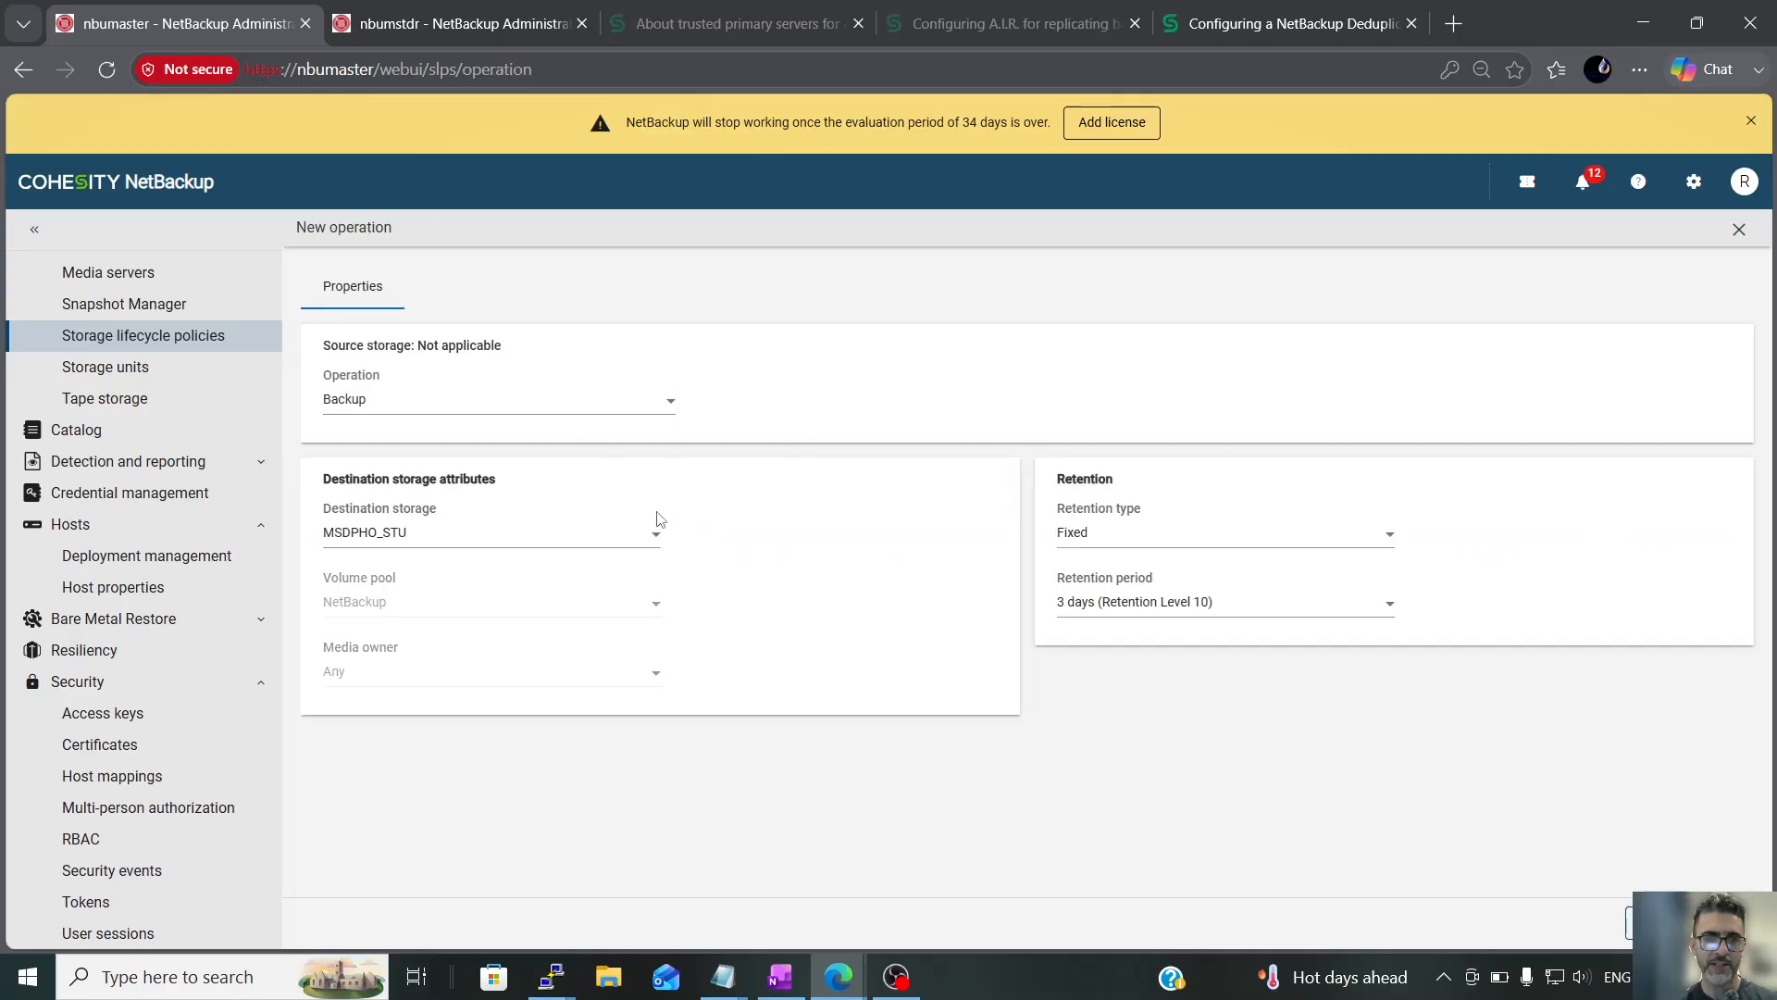
click(1257, 603)
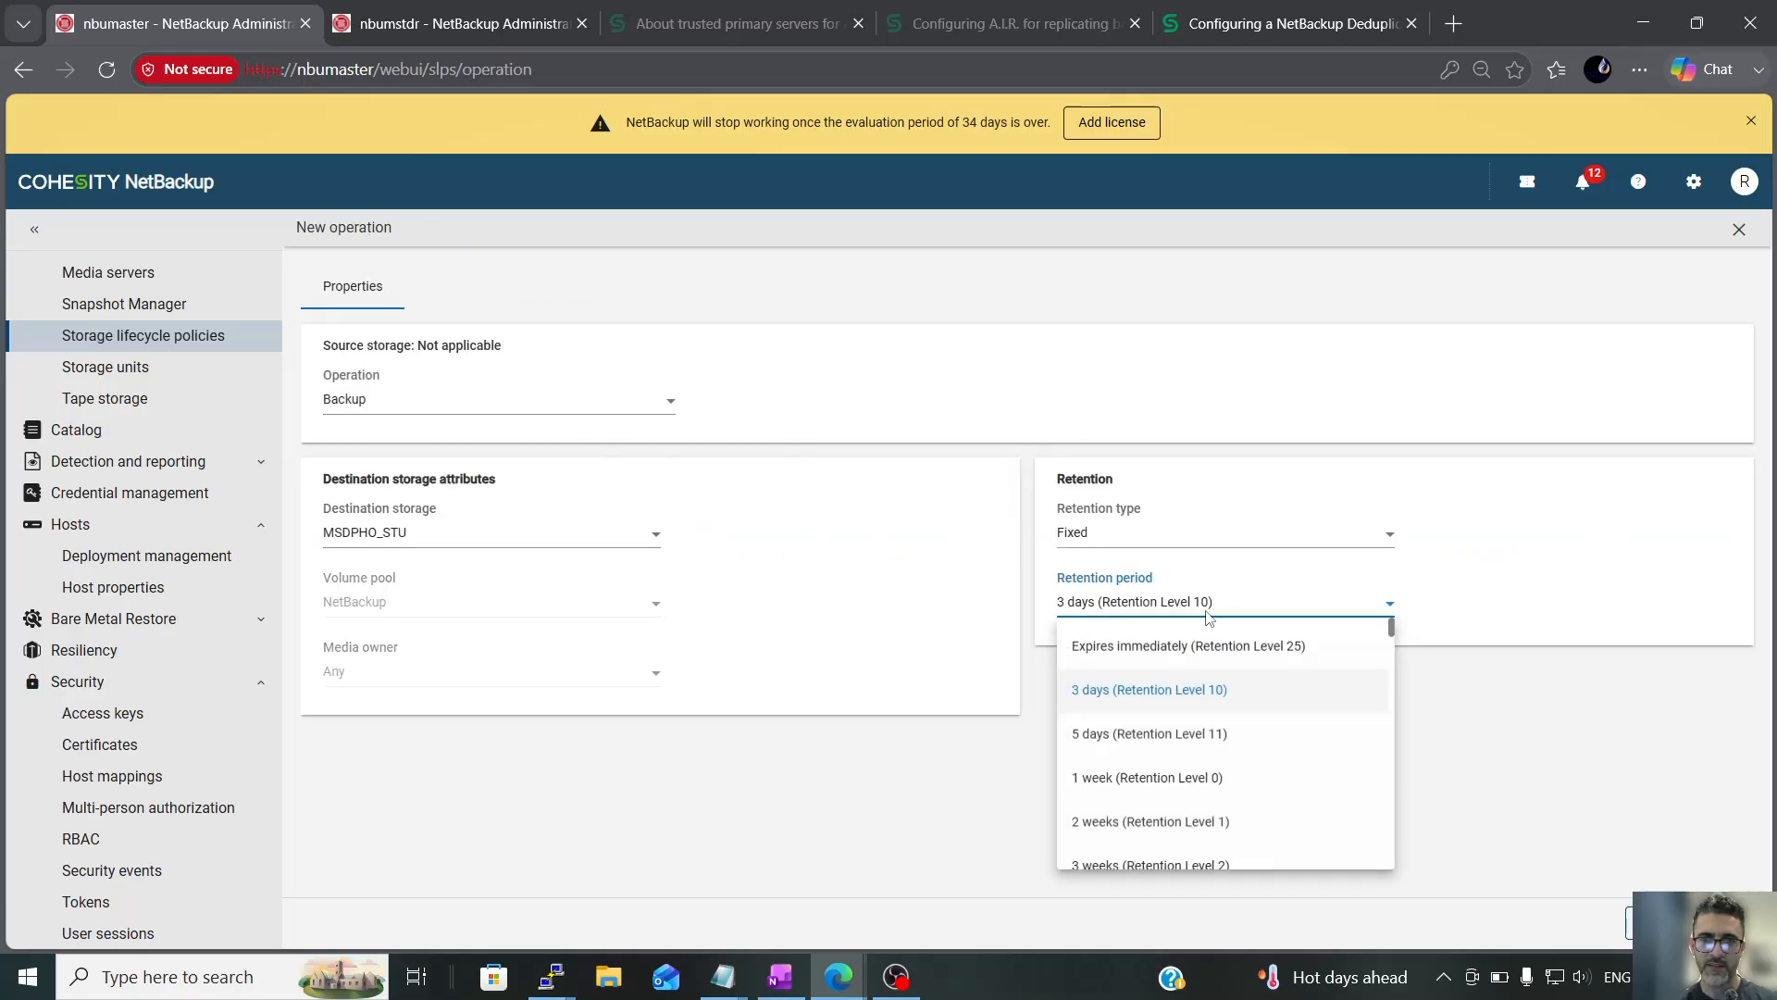
click(1151, 738)
click(1725, 923)
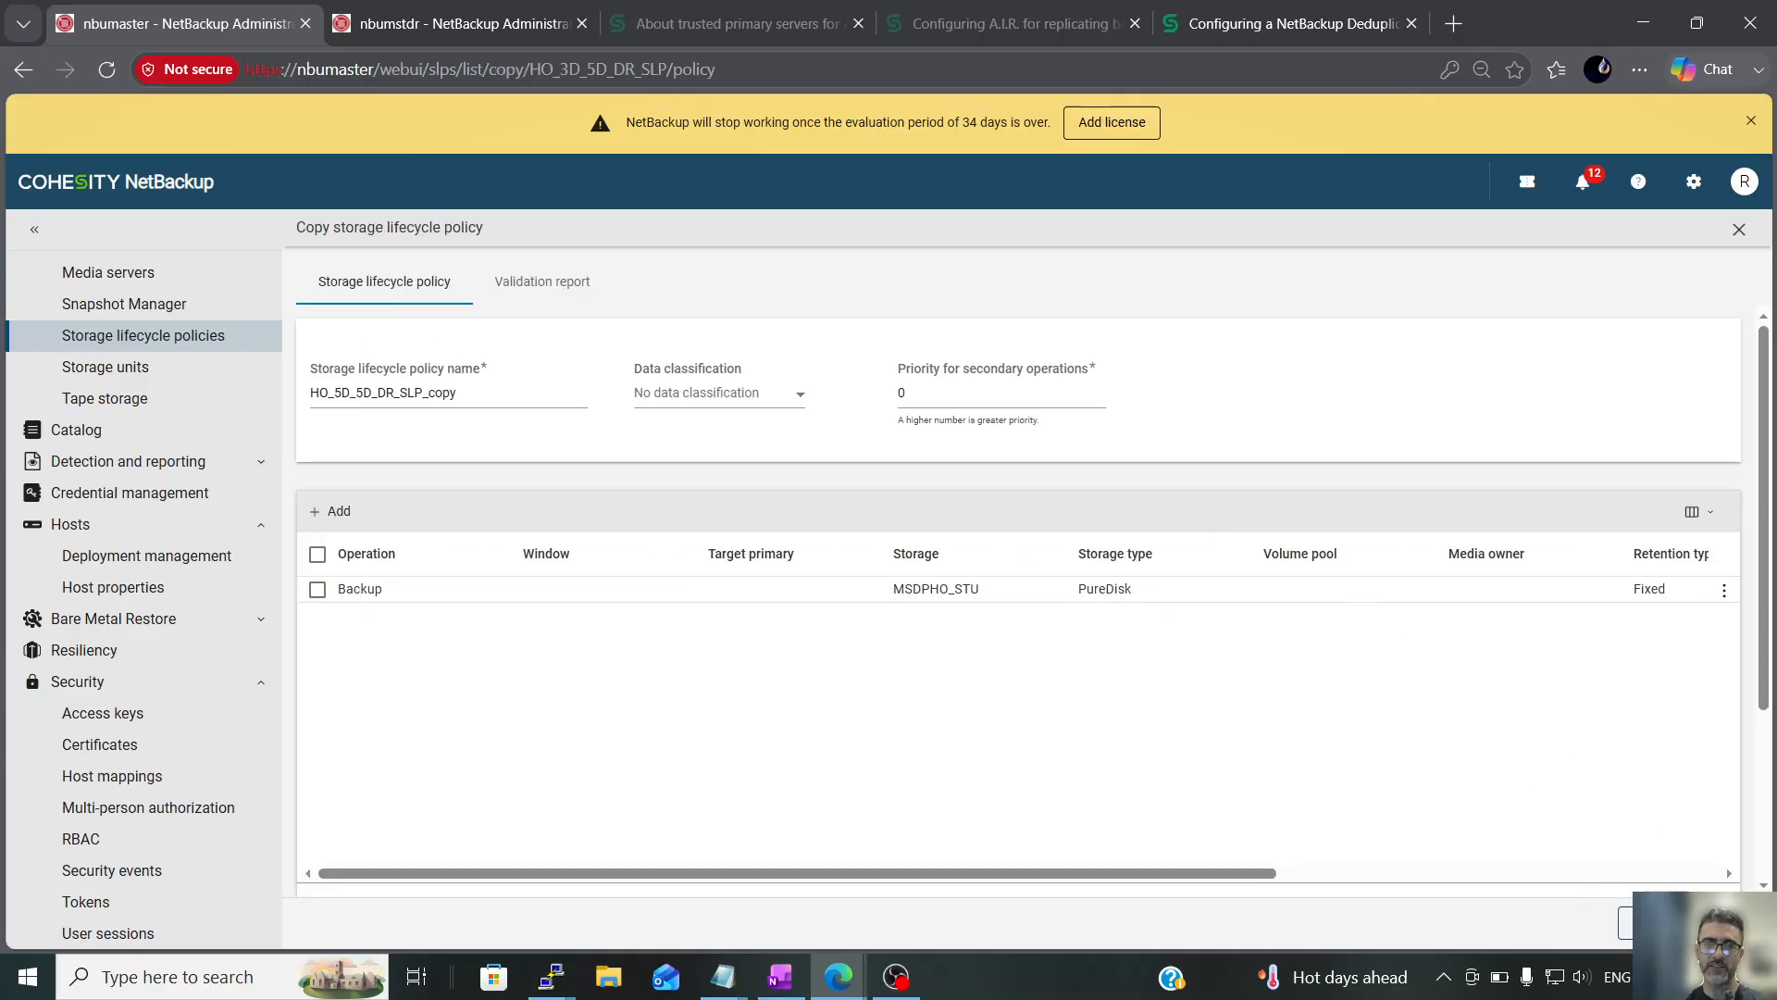
scroll(1719, 814, down, 3)
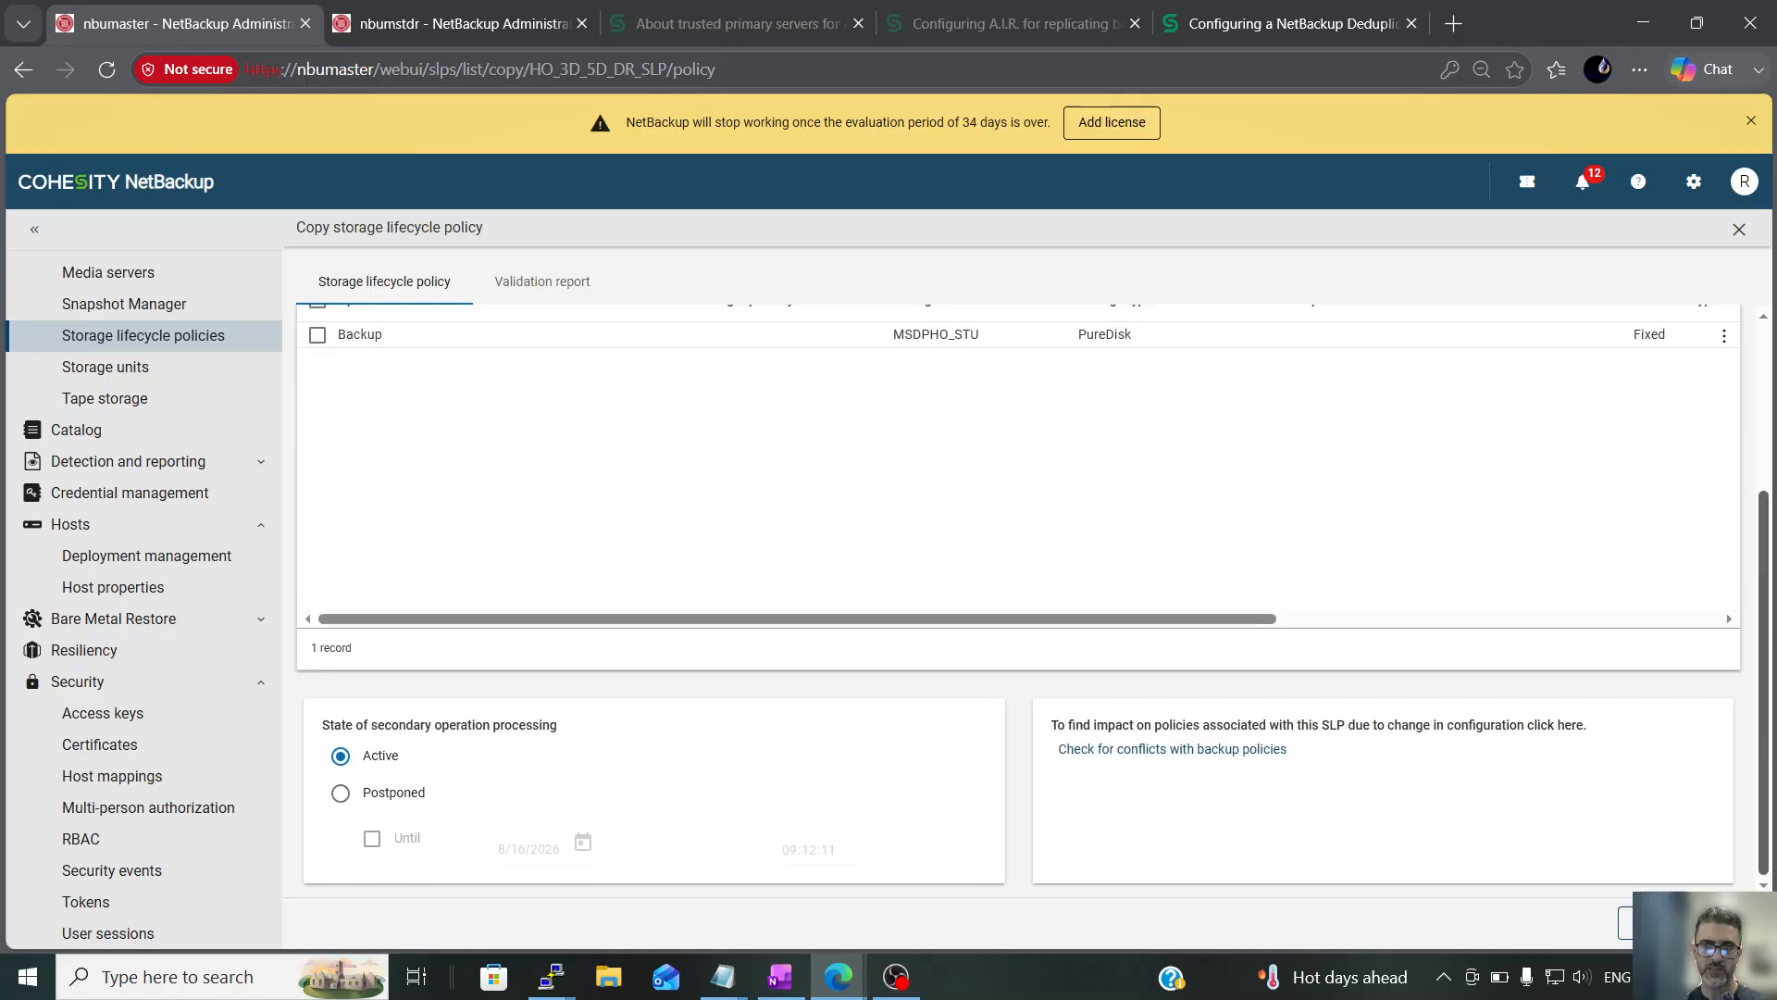
click(1725, 923)
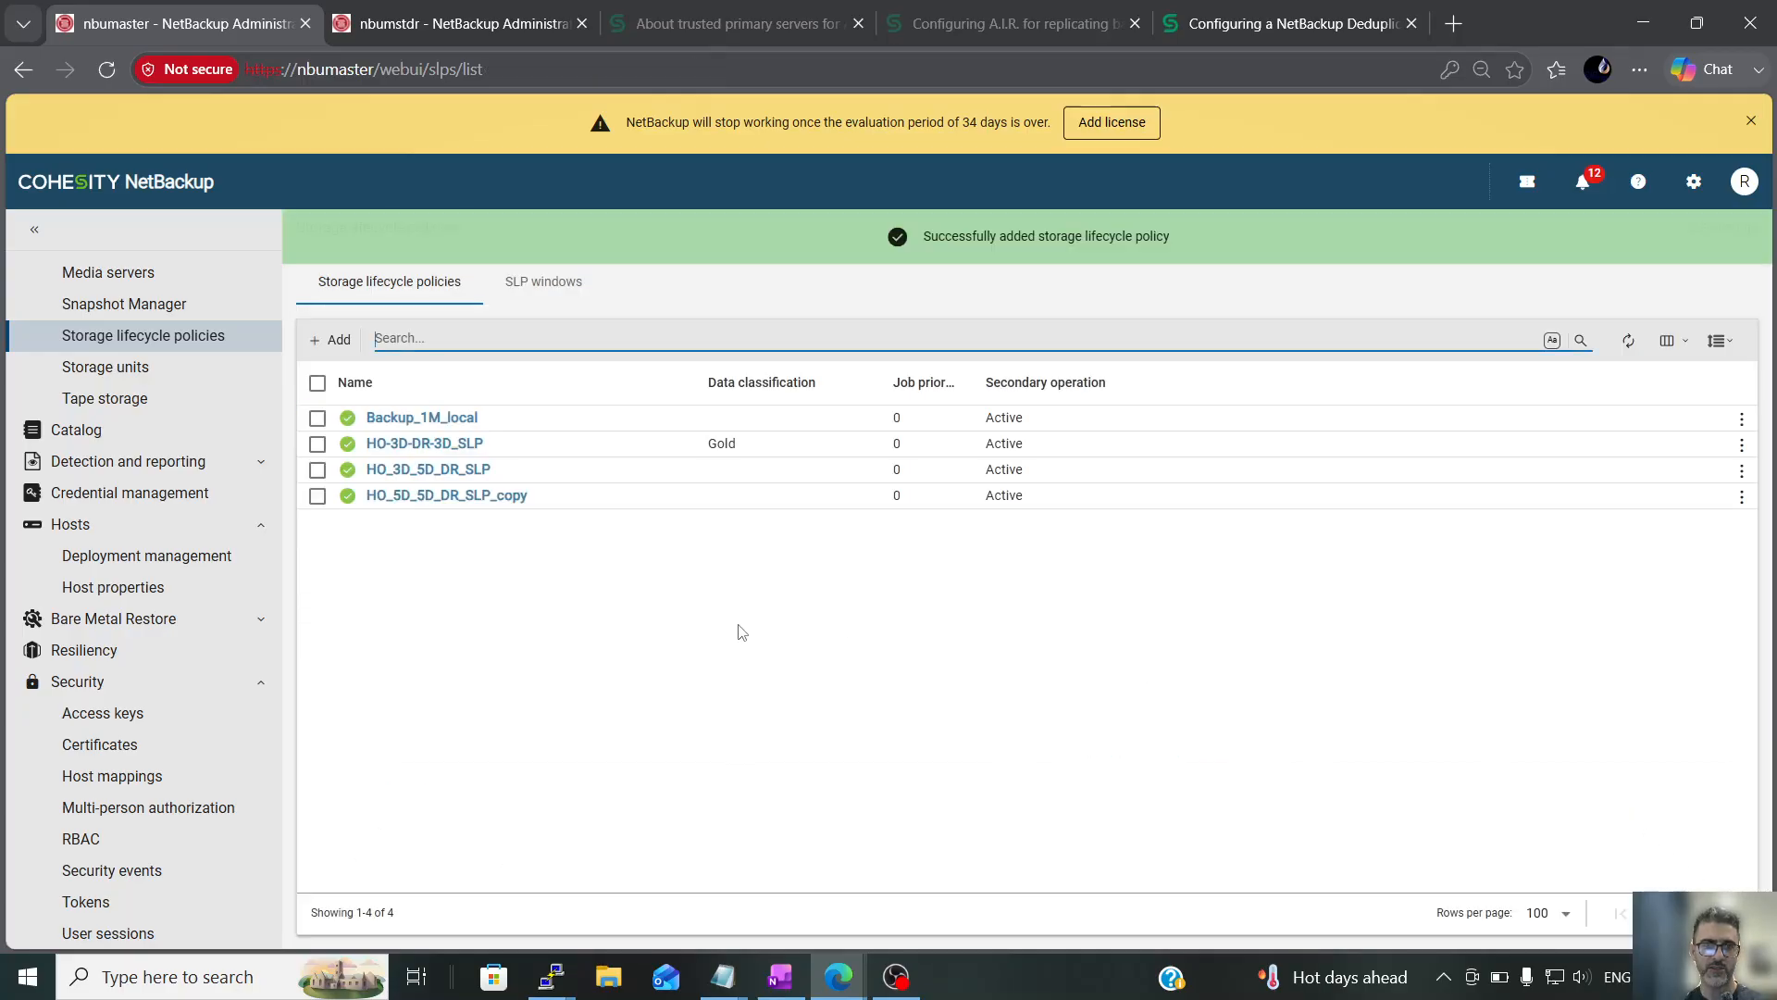
Open the Full schedule of the oracle_backup policy for editing
scroll(167, 408, up, 8)
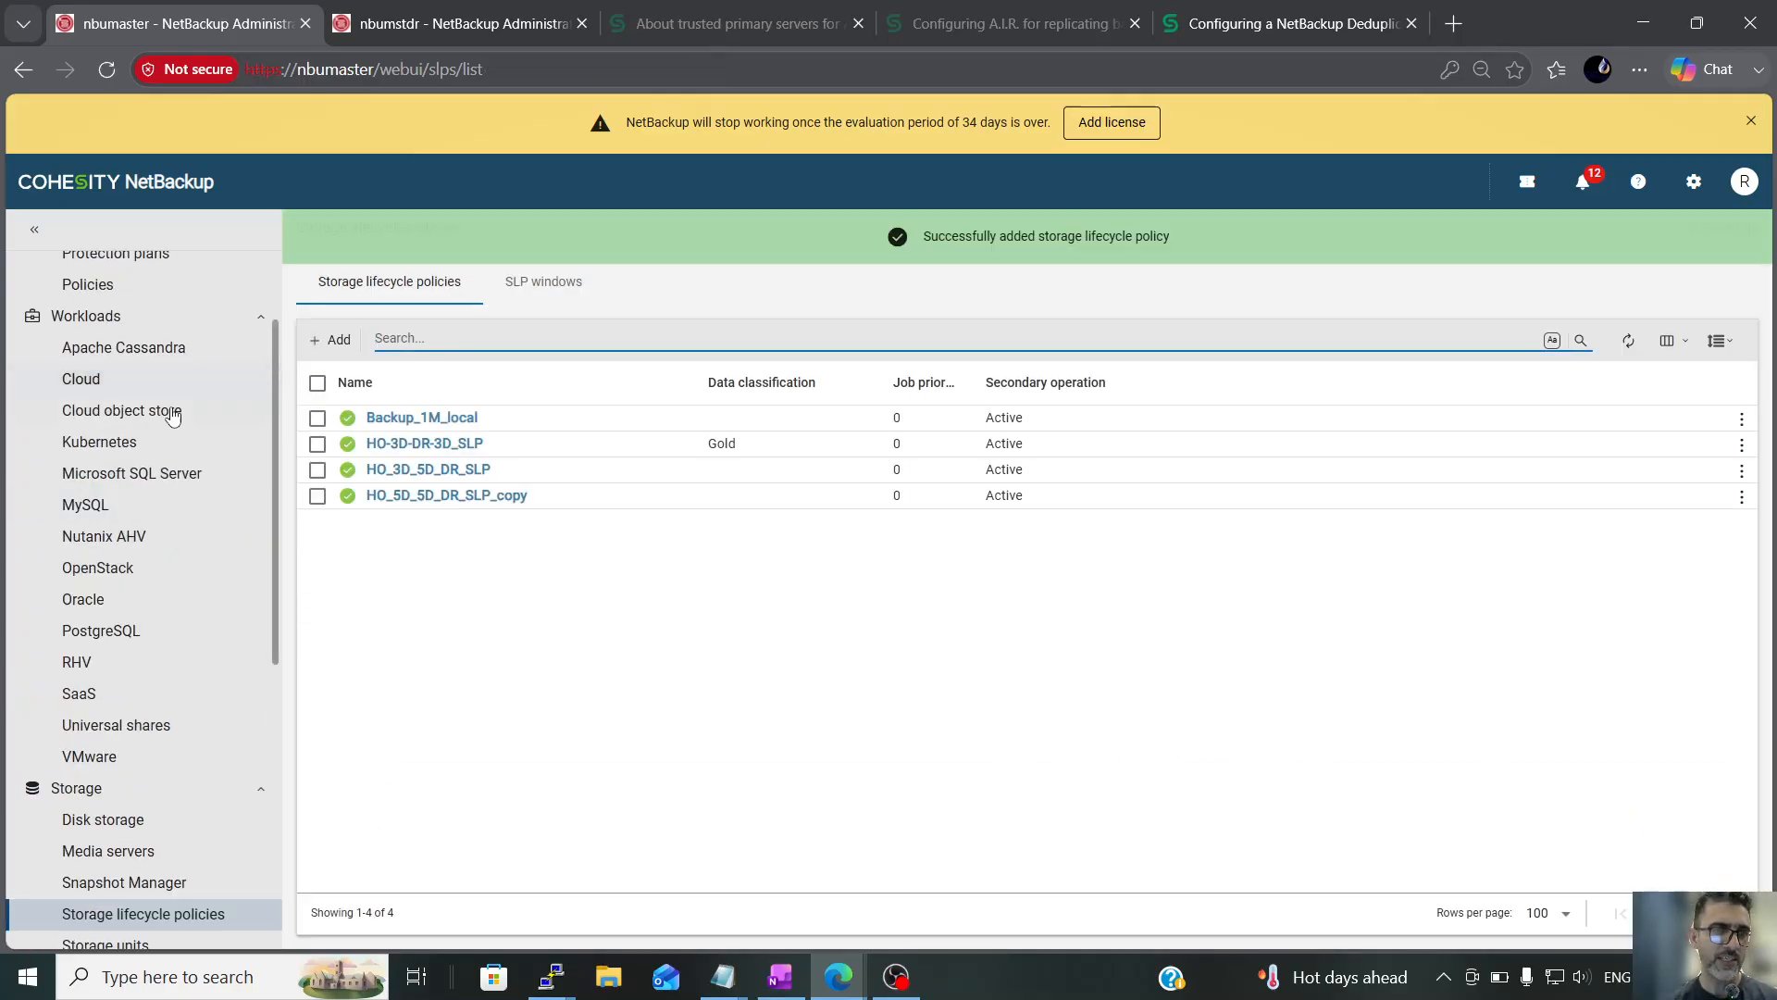
click(125, 423)
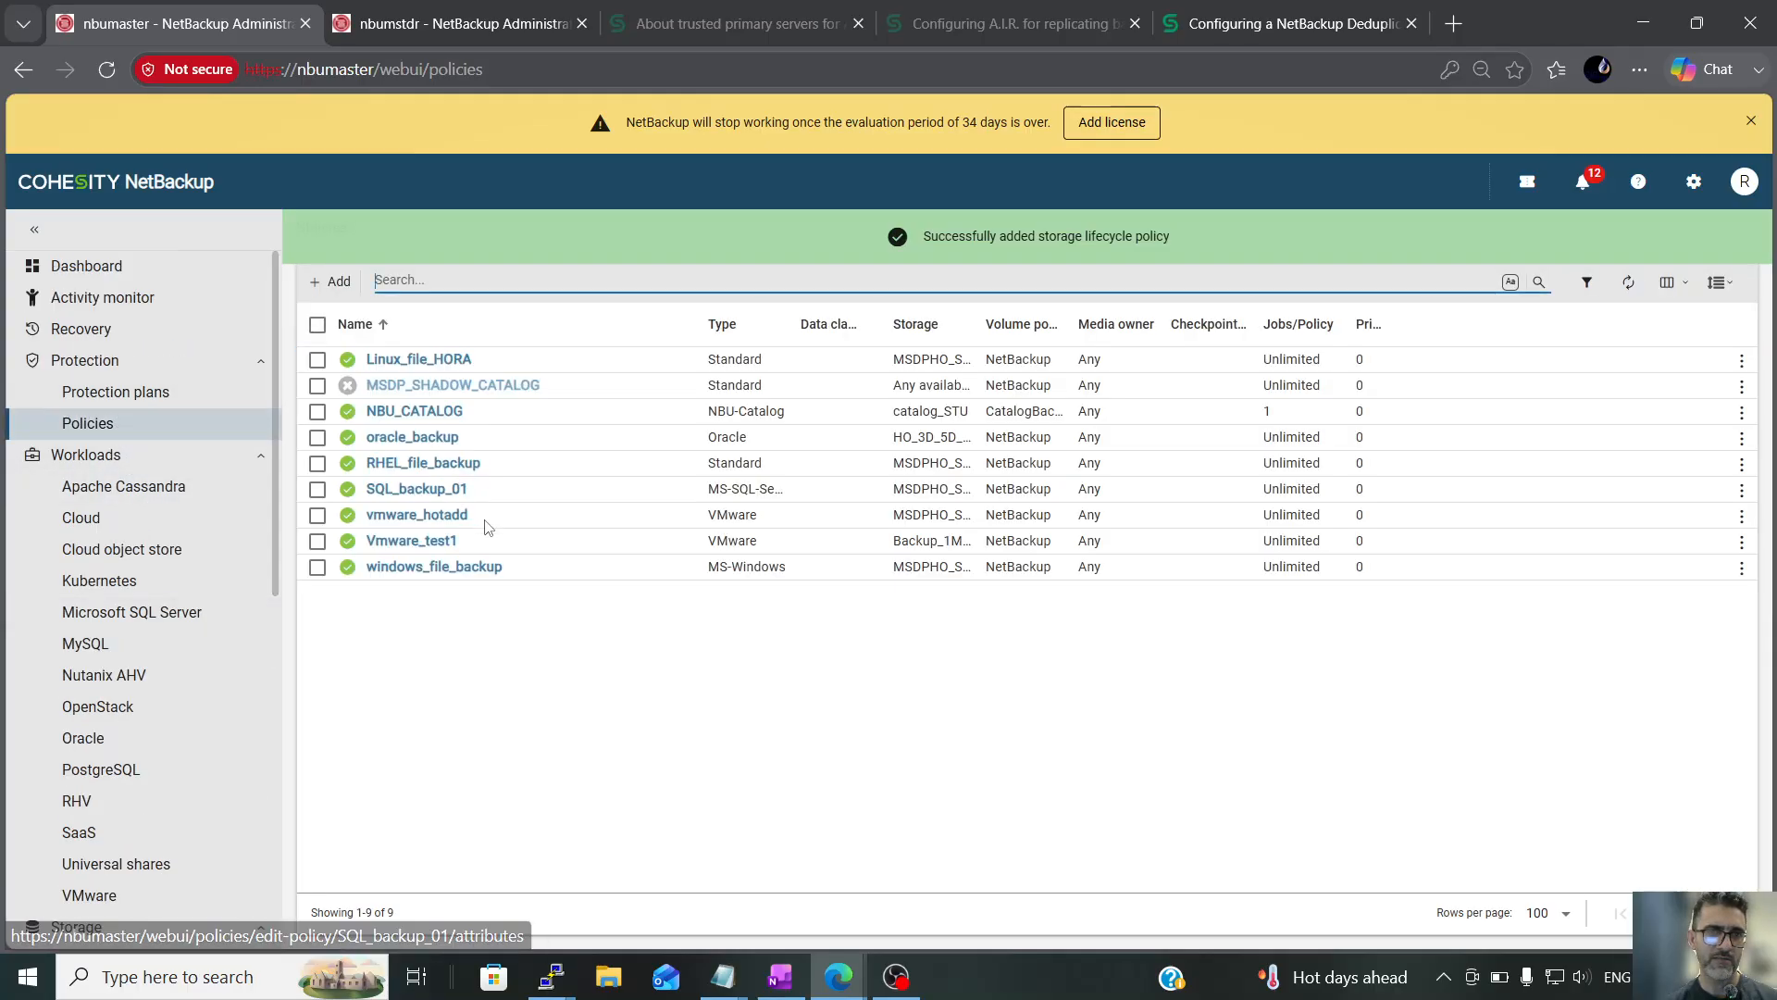
click(442, 439)
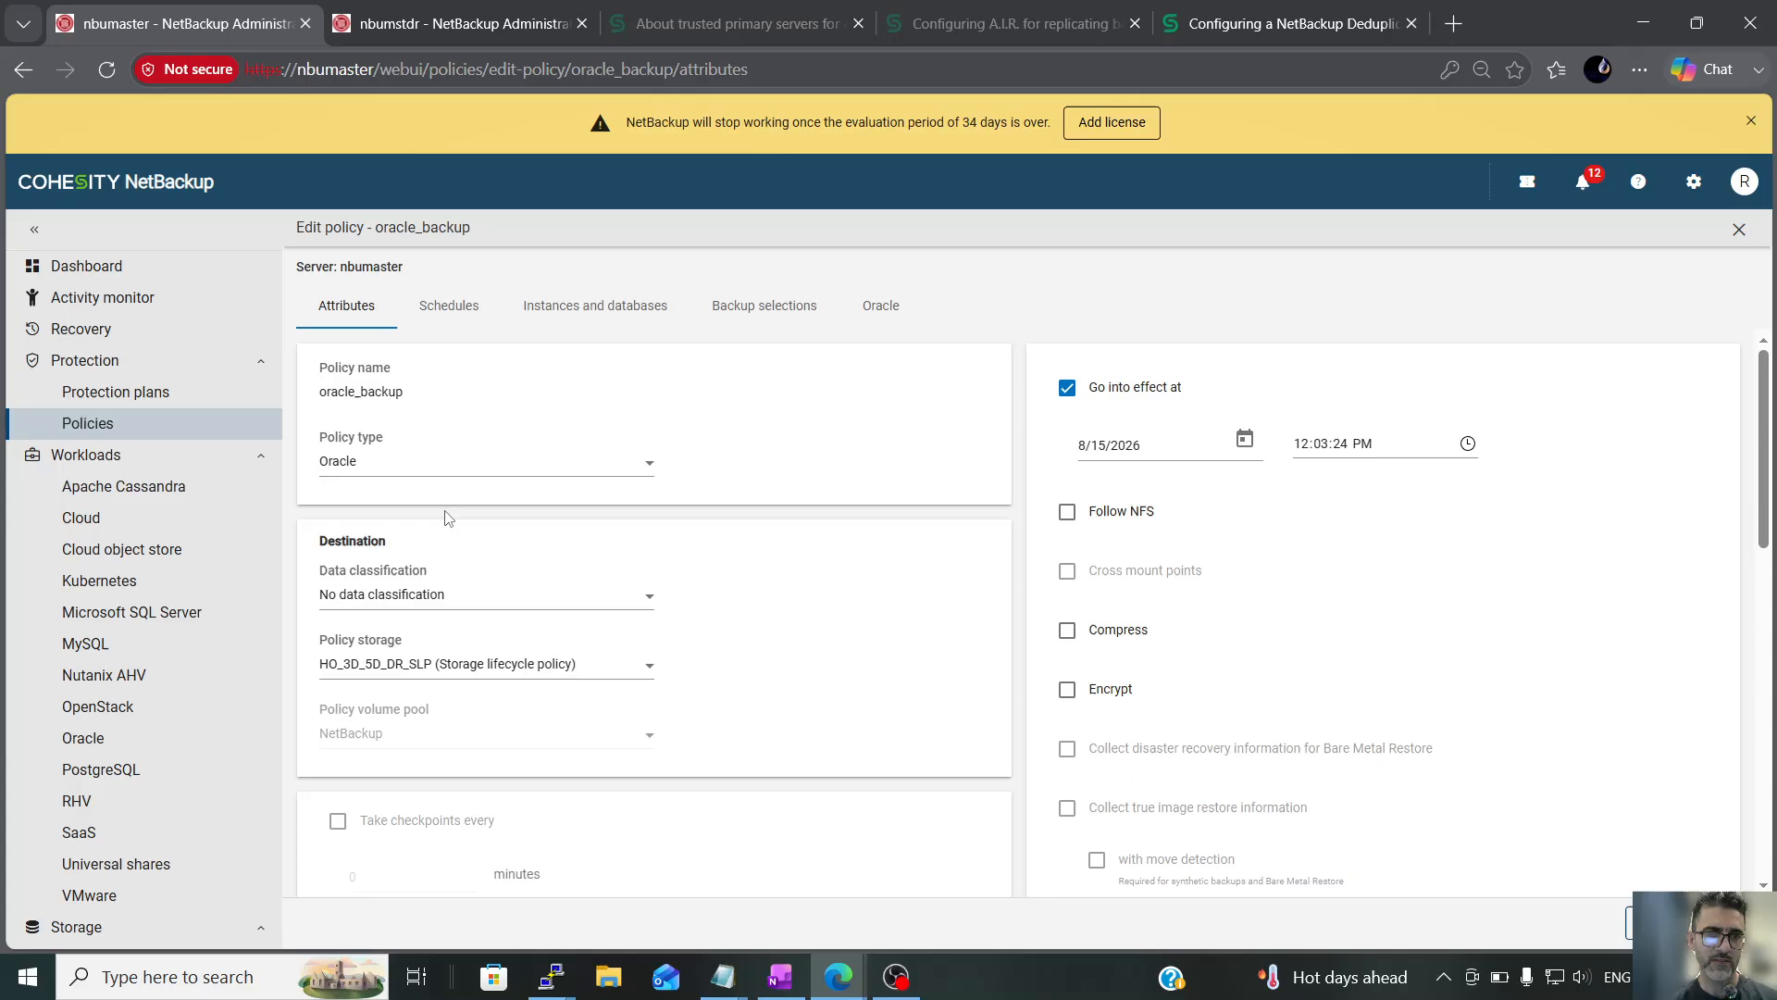
click(455, 315)
scroll(765, 635, down, 3)
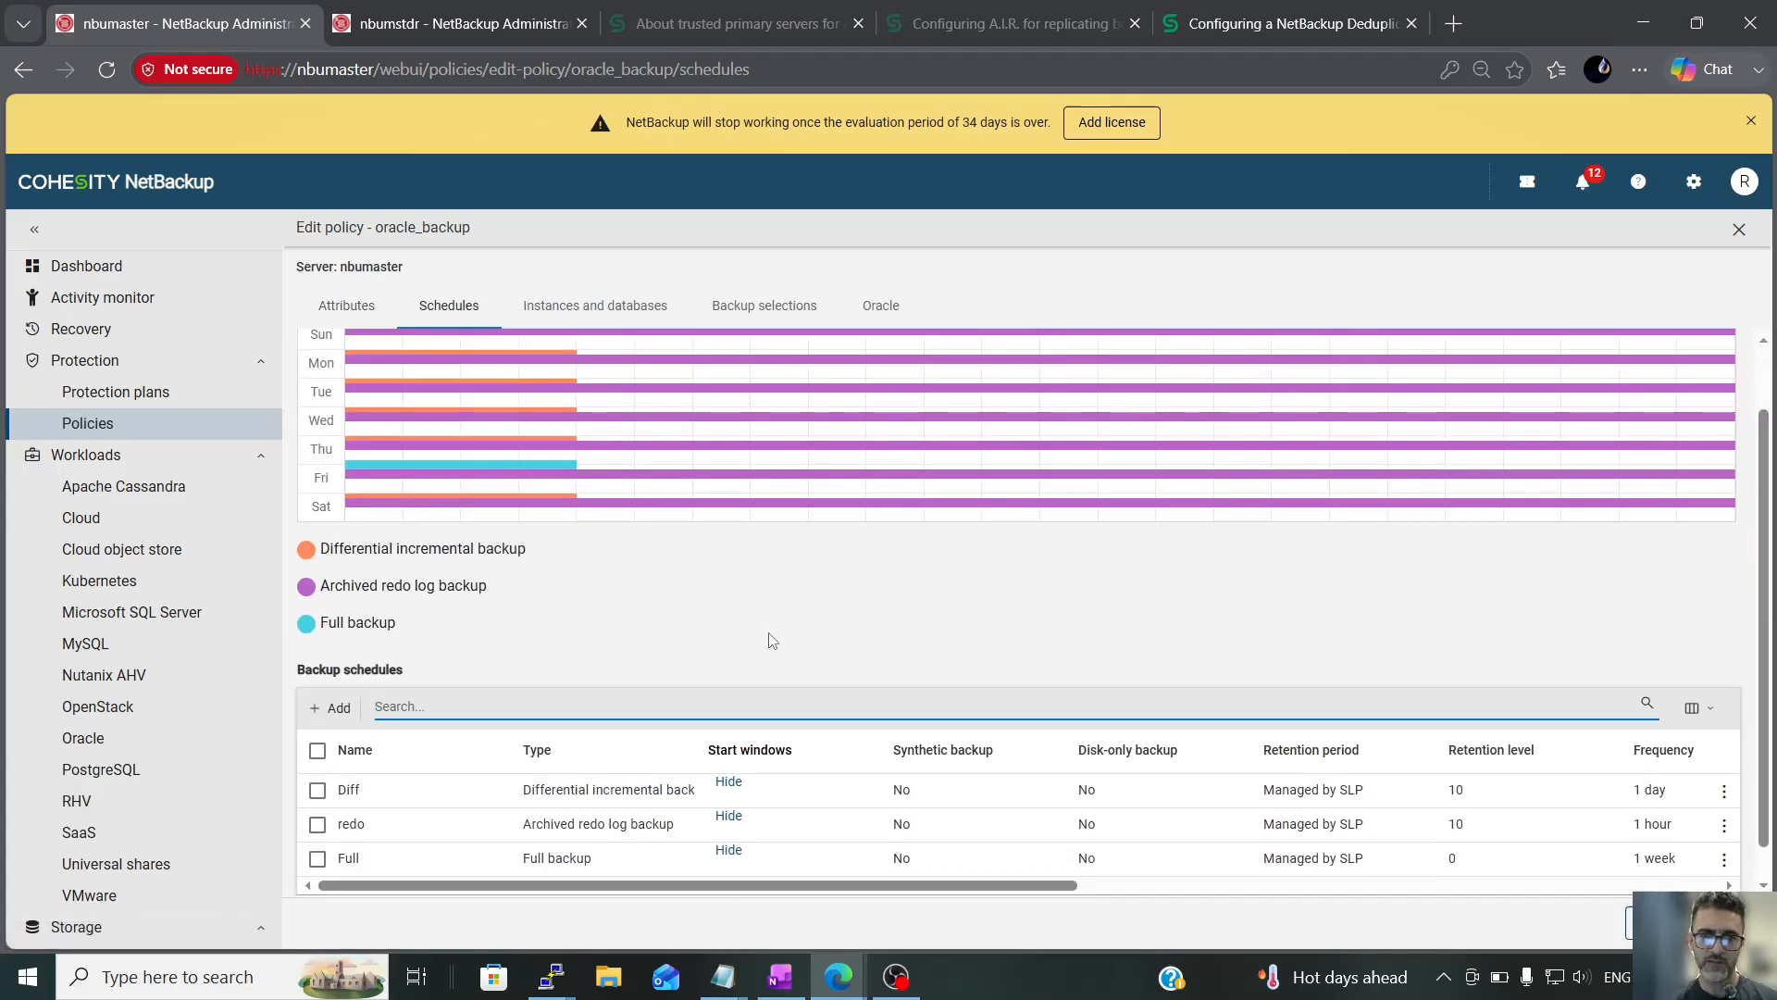
click(318, 805)
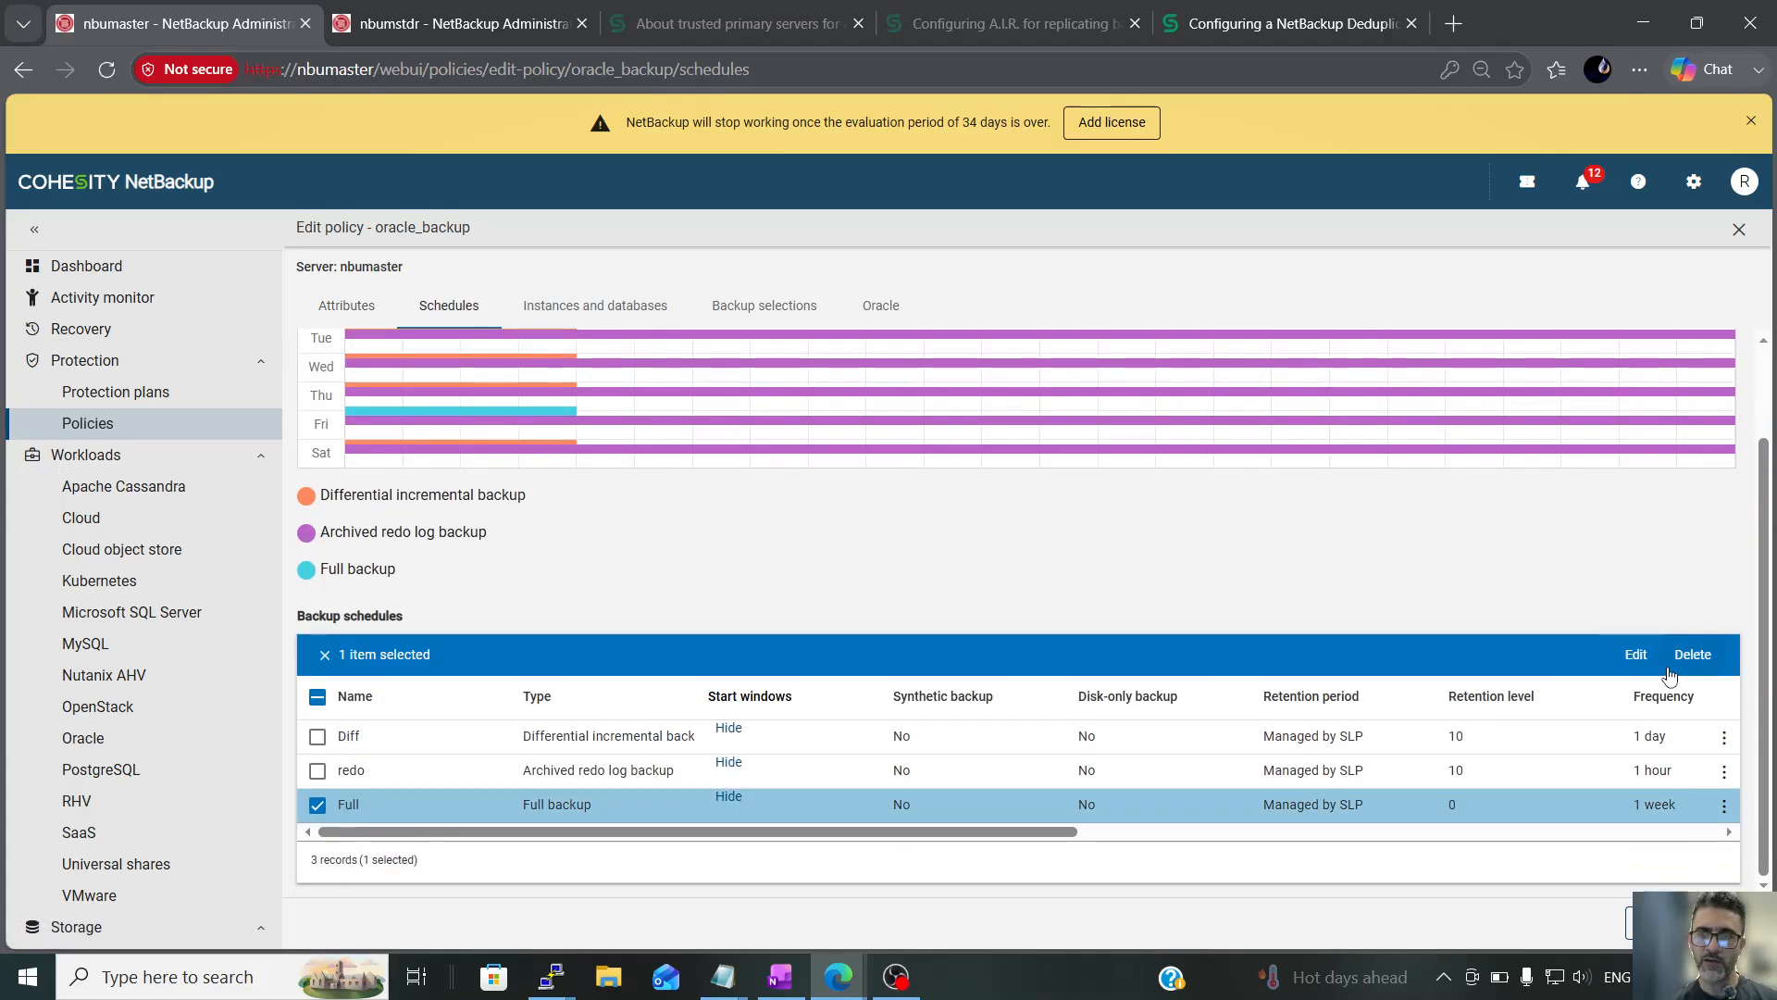
click(1636, 655)
scroll(315, 602, down, 1)
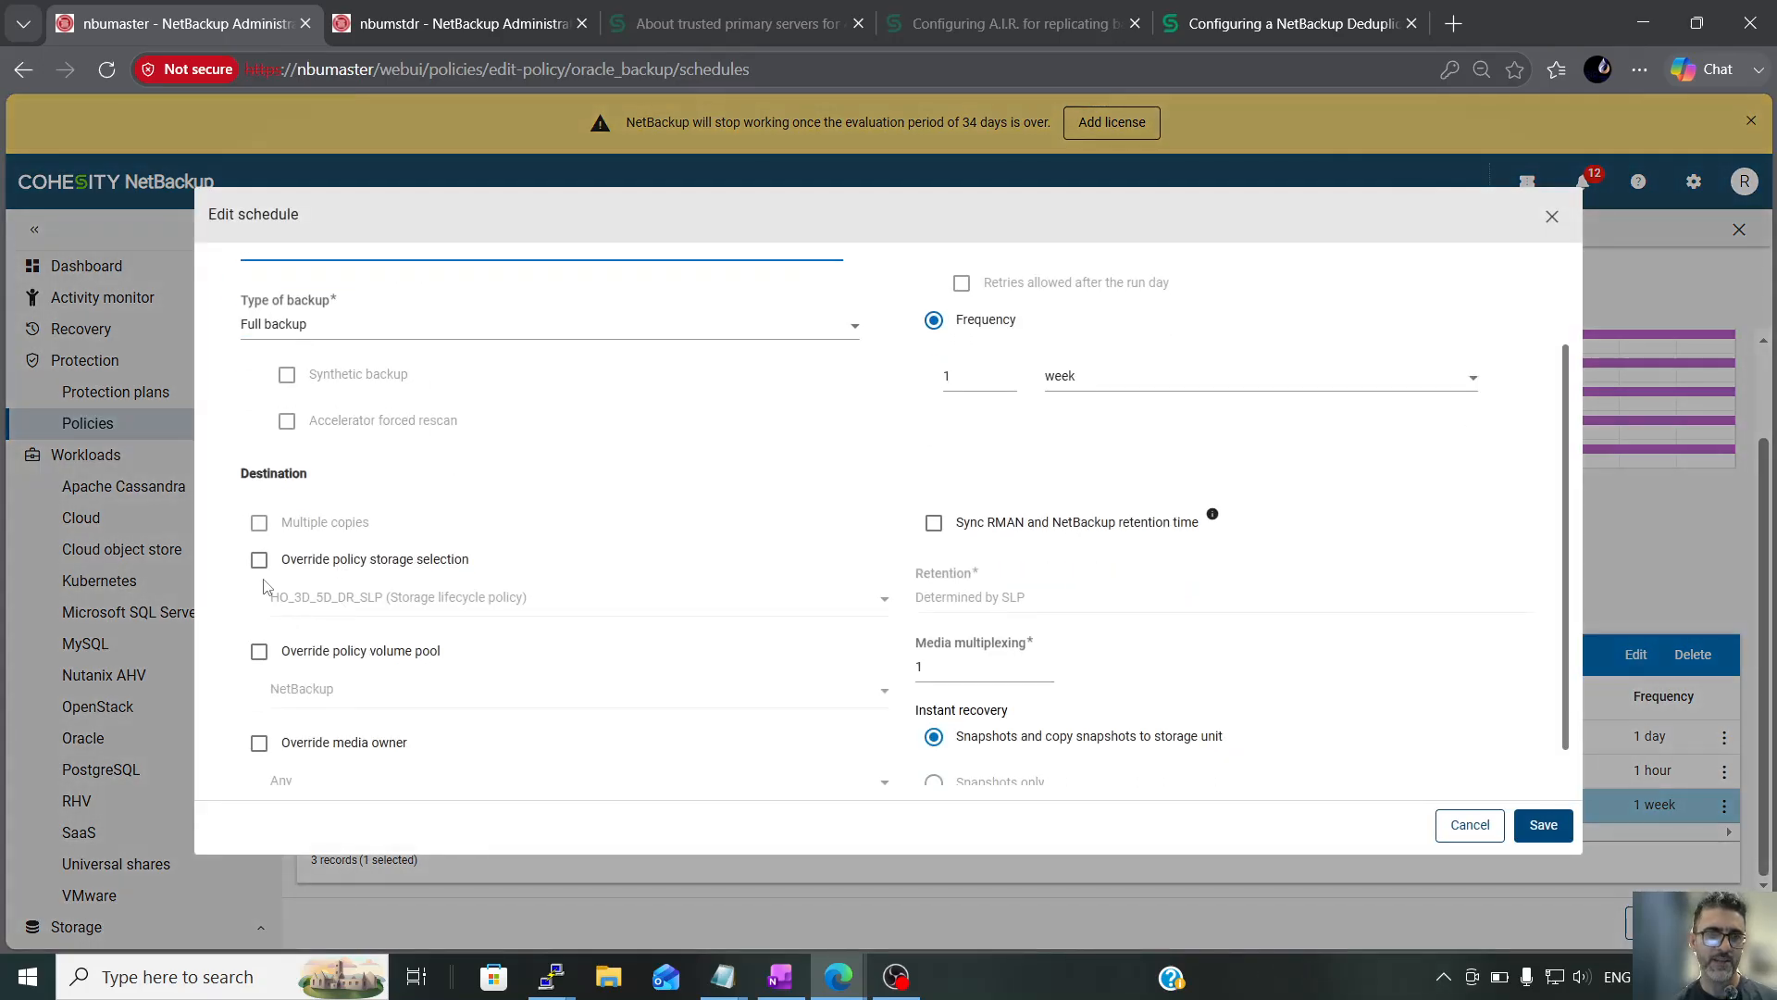
Override the Full schedule's policy storage selection with HO_5D_5D_DR_SLP_copy and save both the schedule and the oracle_backup policy
click(258, 561)
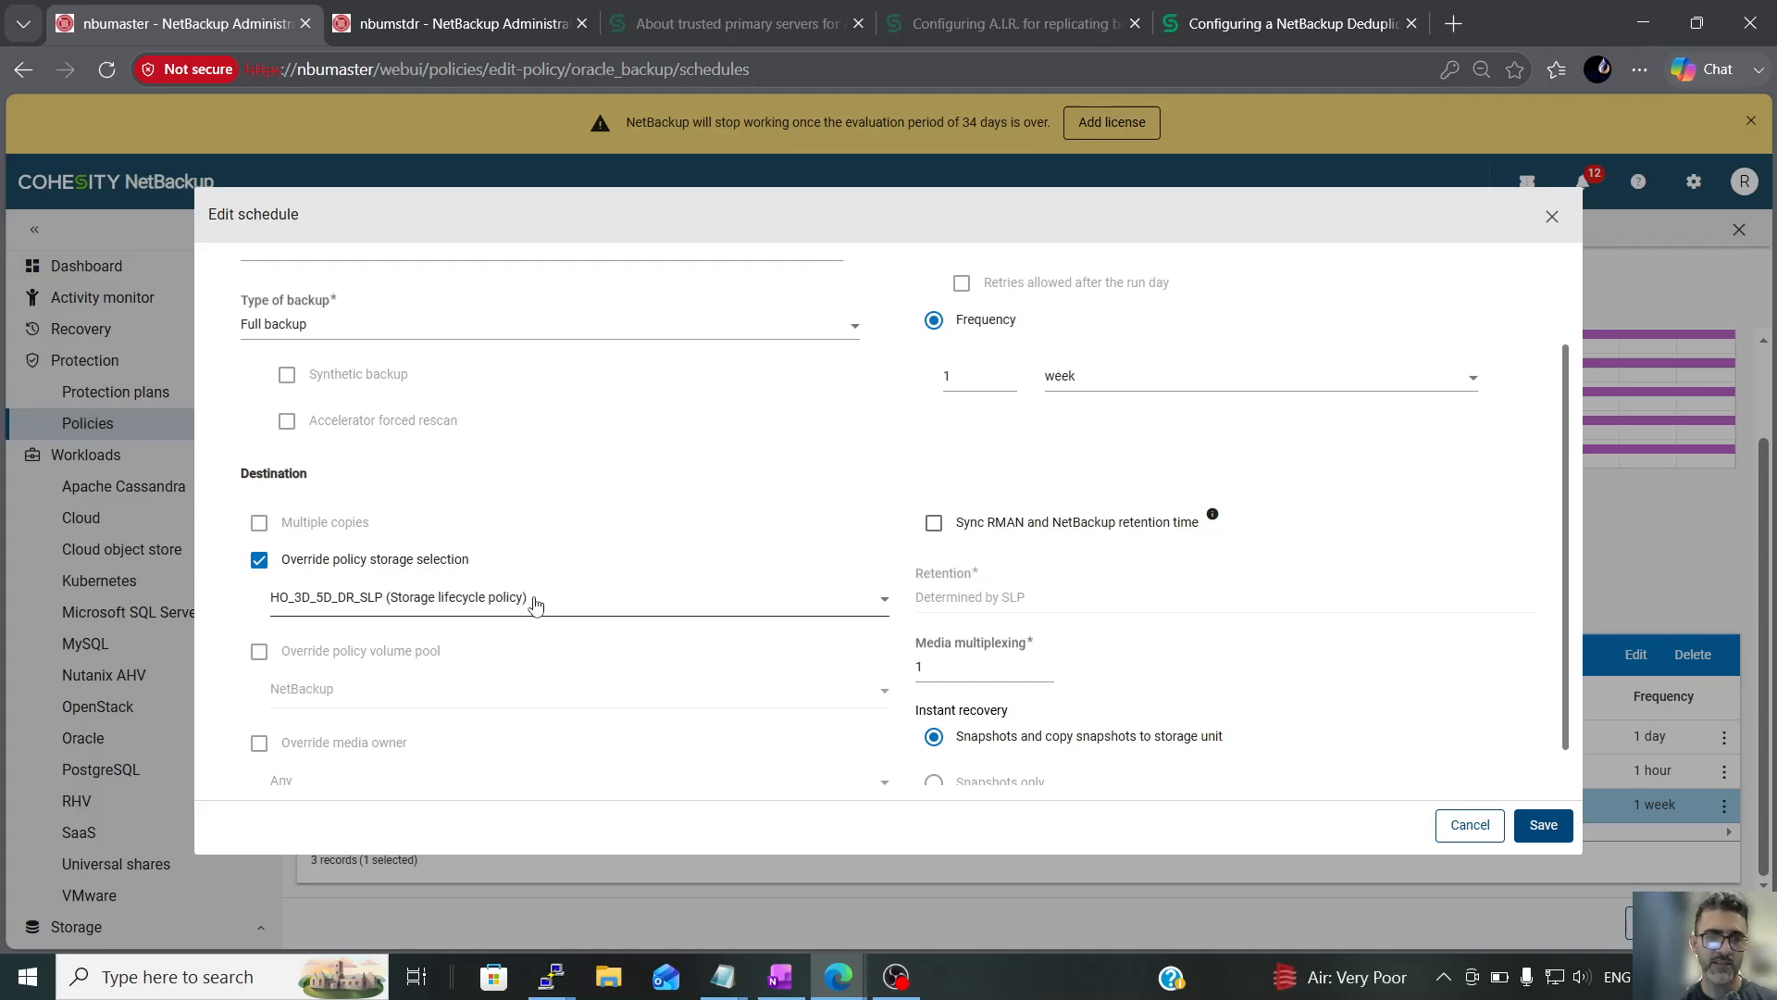
click(421, 598)
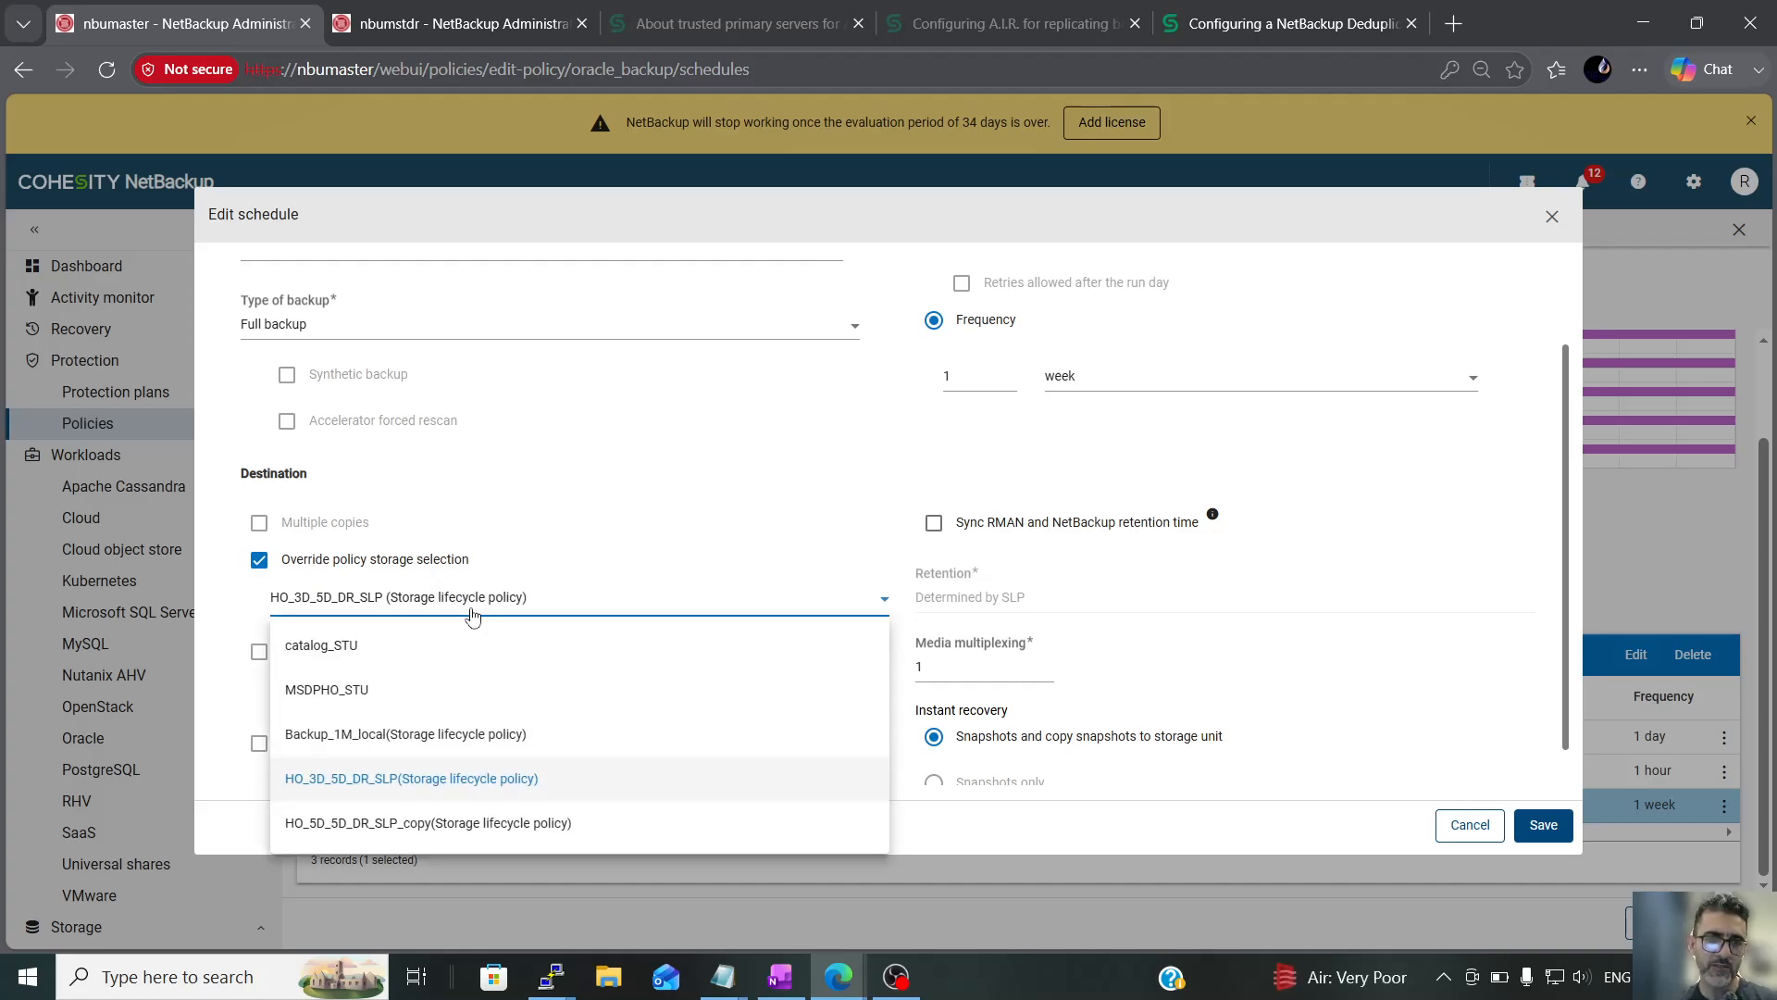
click(438, 823)
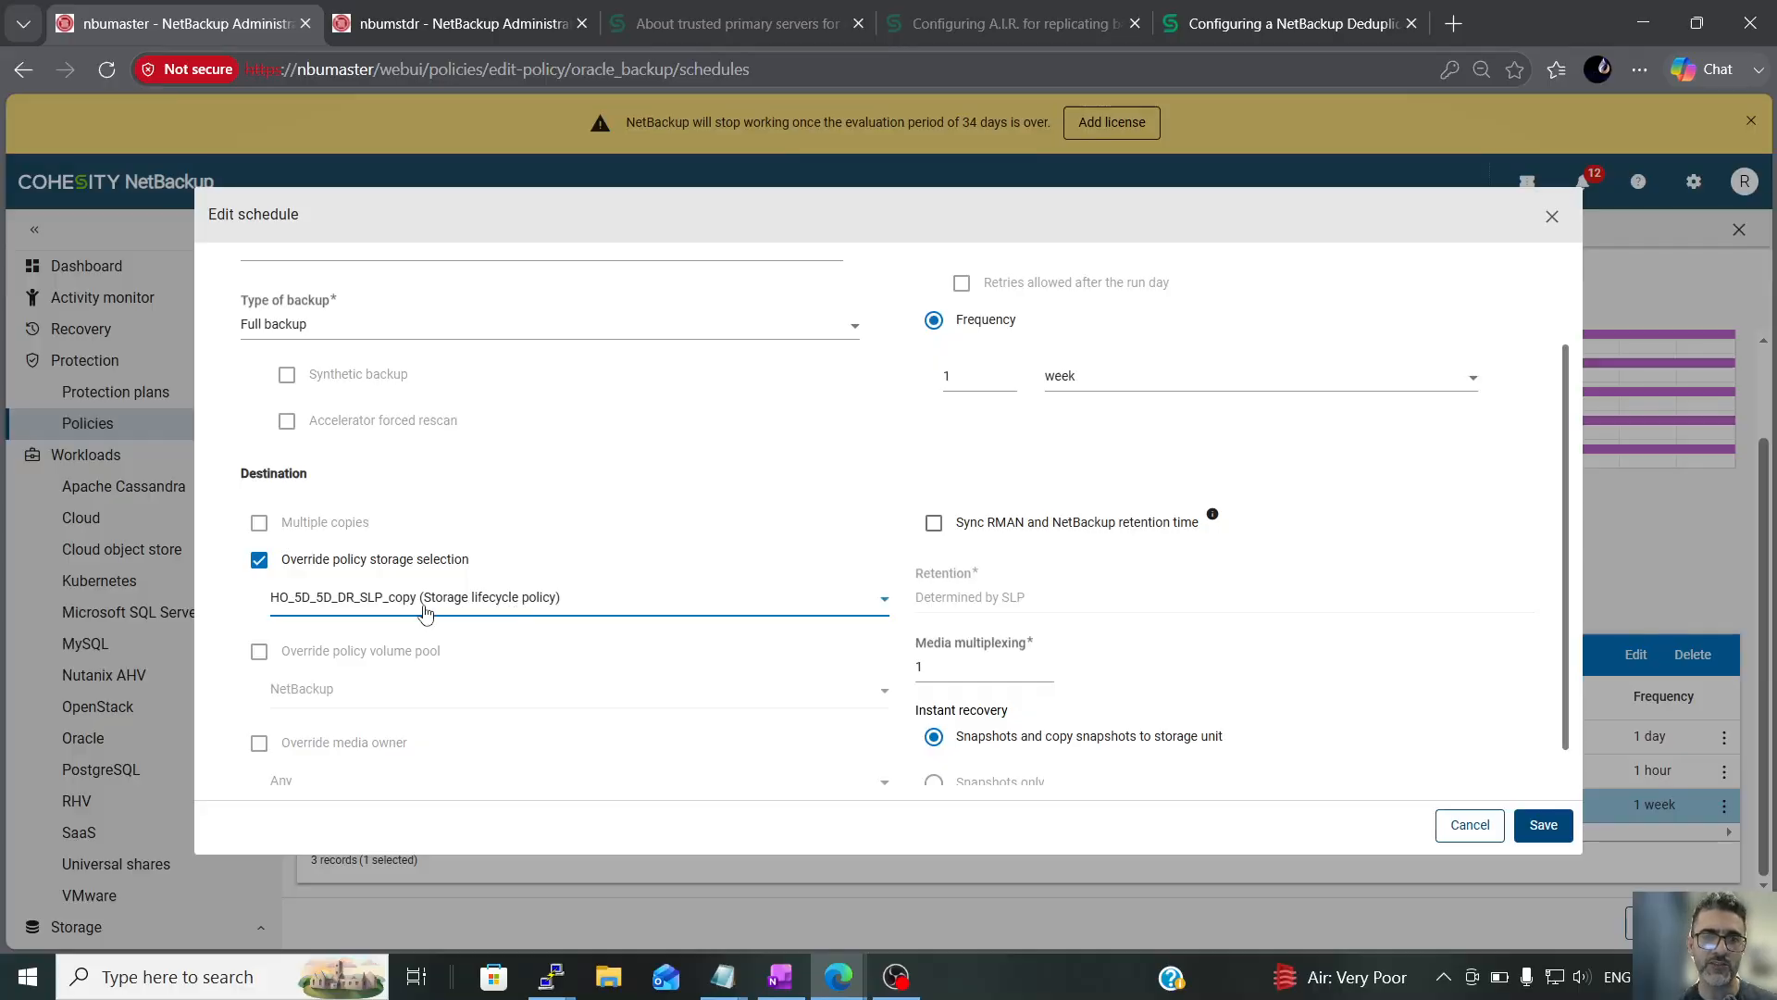
scroll(1215, 619, down, 1)
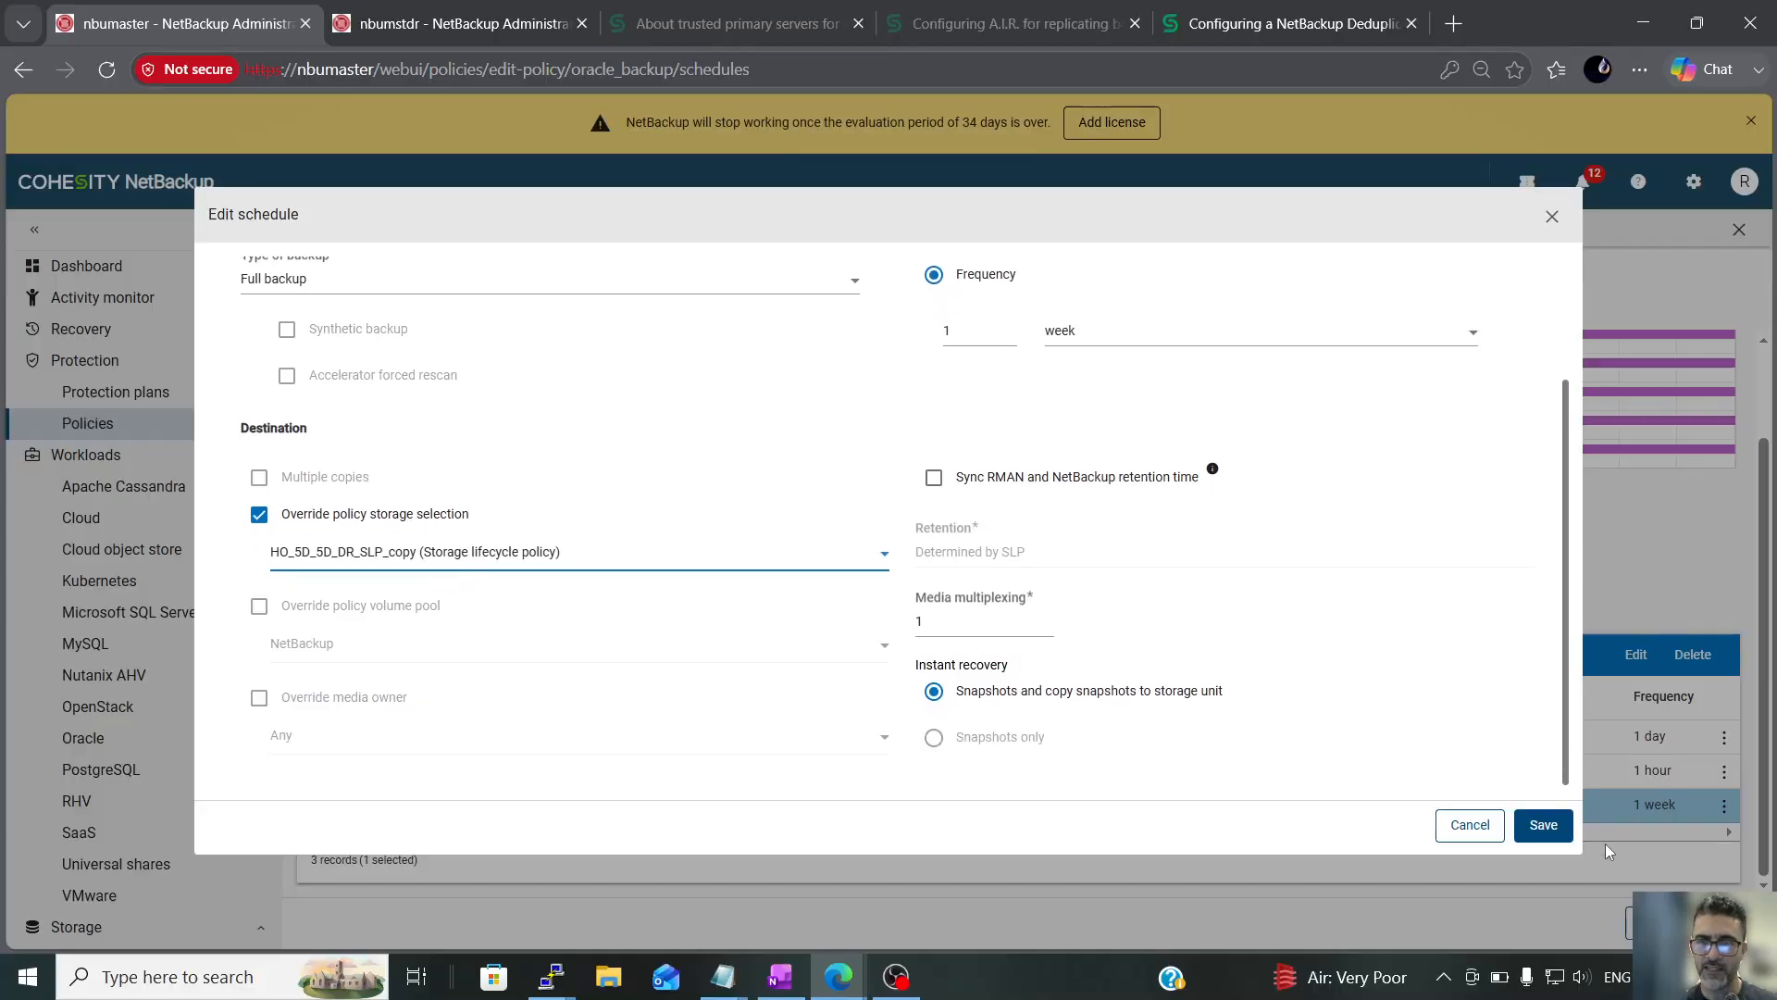
click(1542, 824)
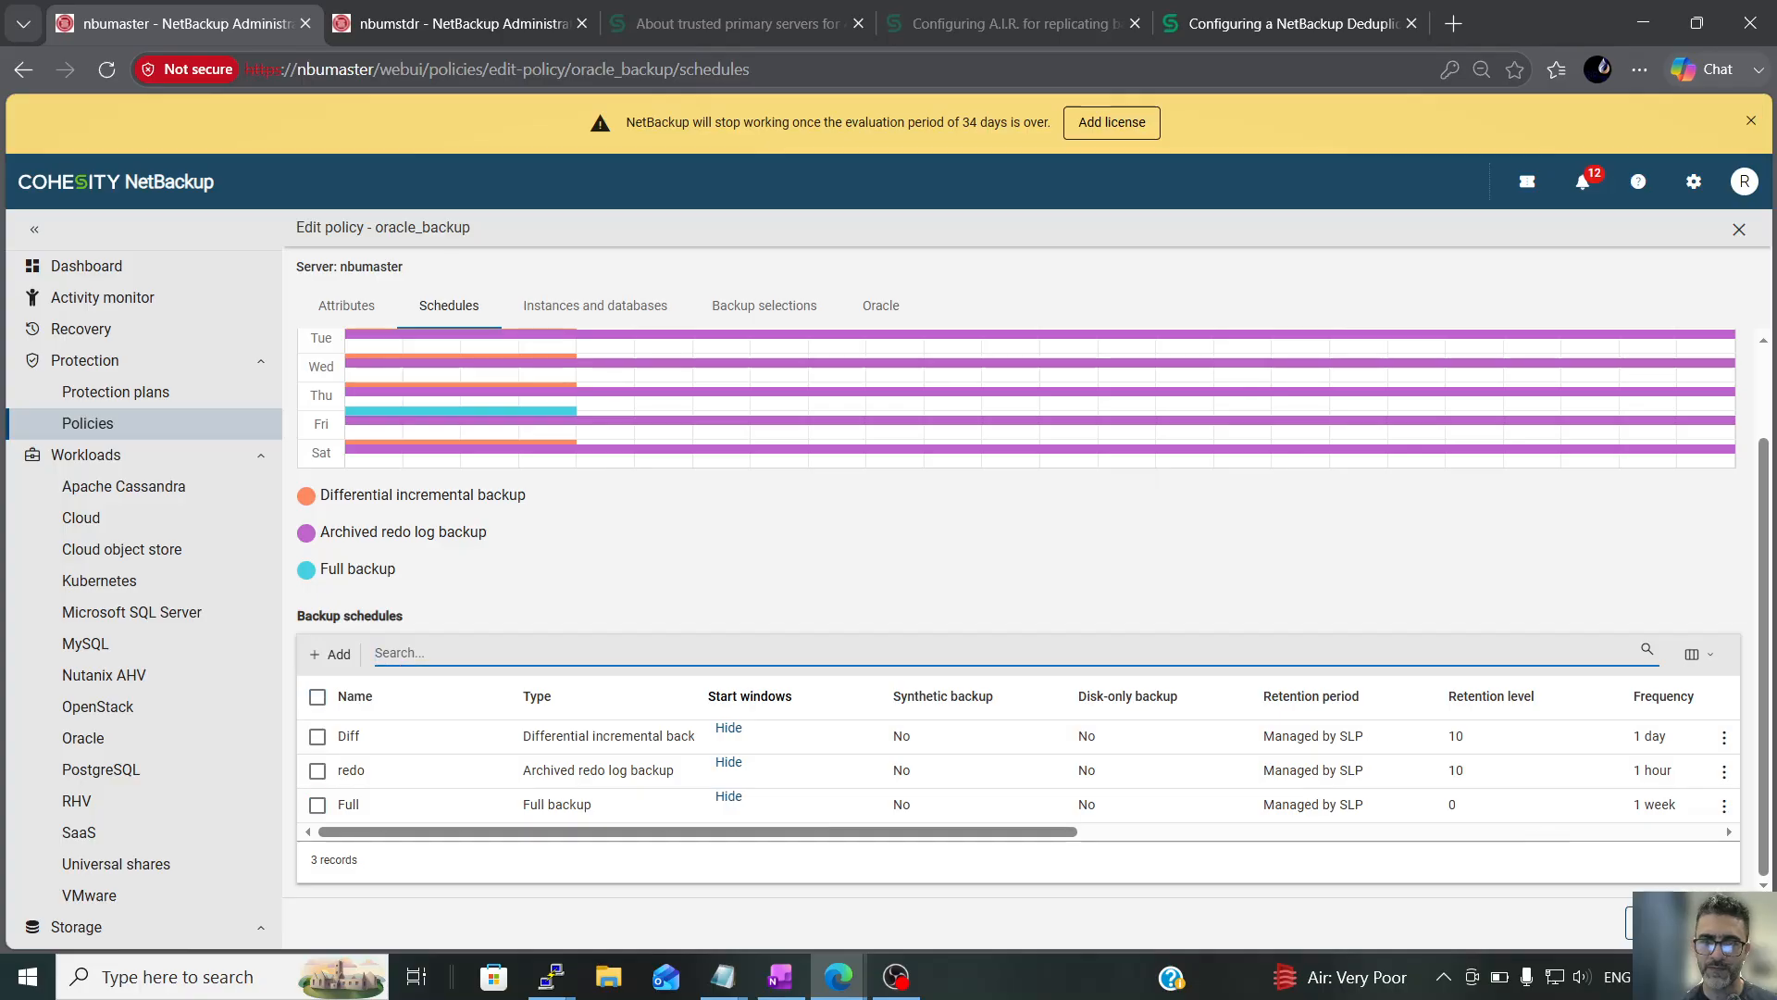
click(1728, 923)
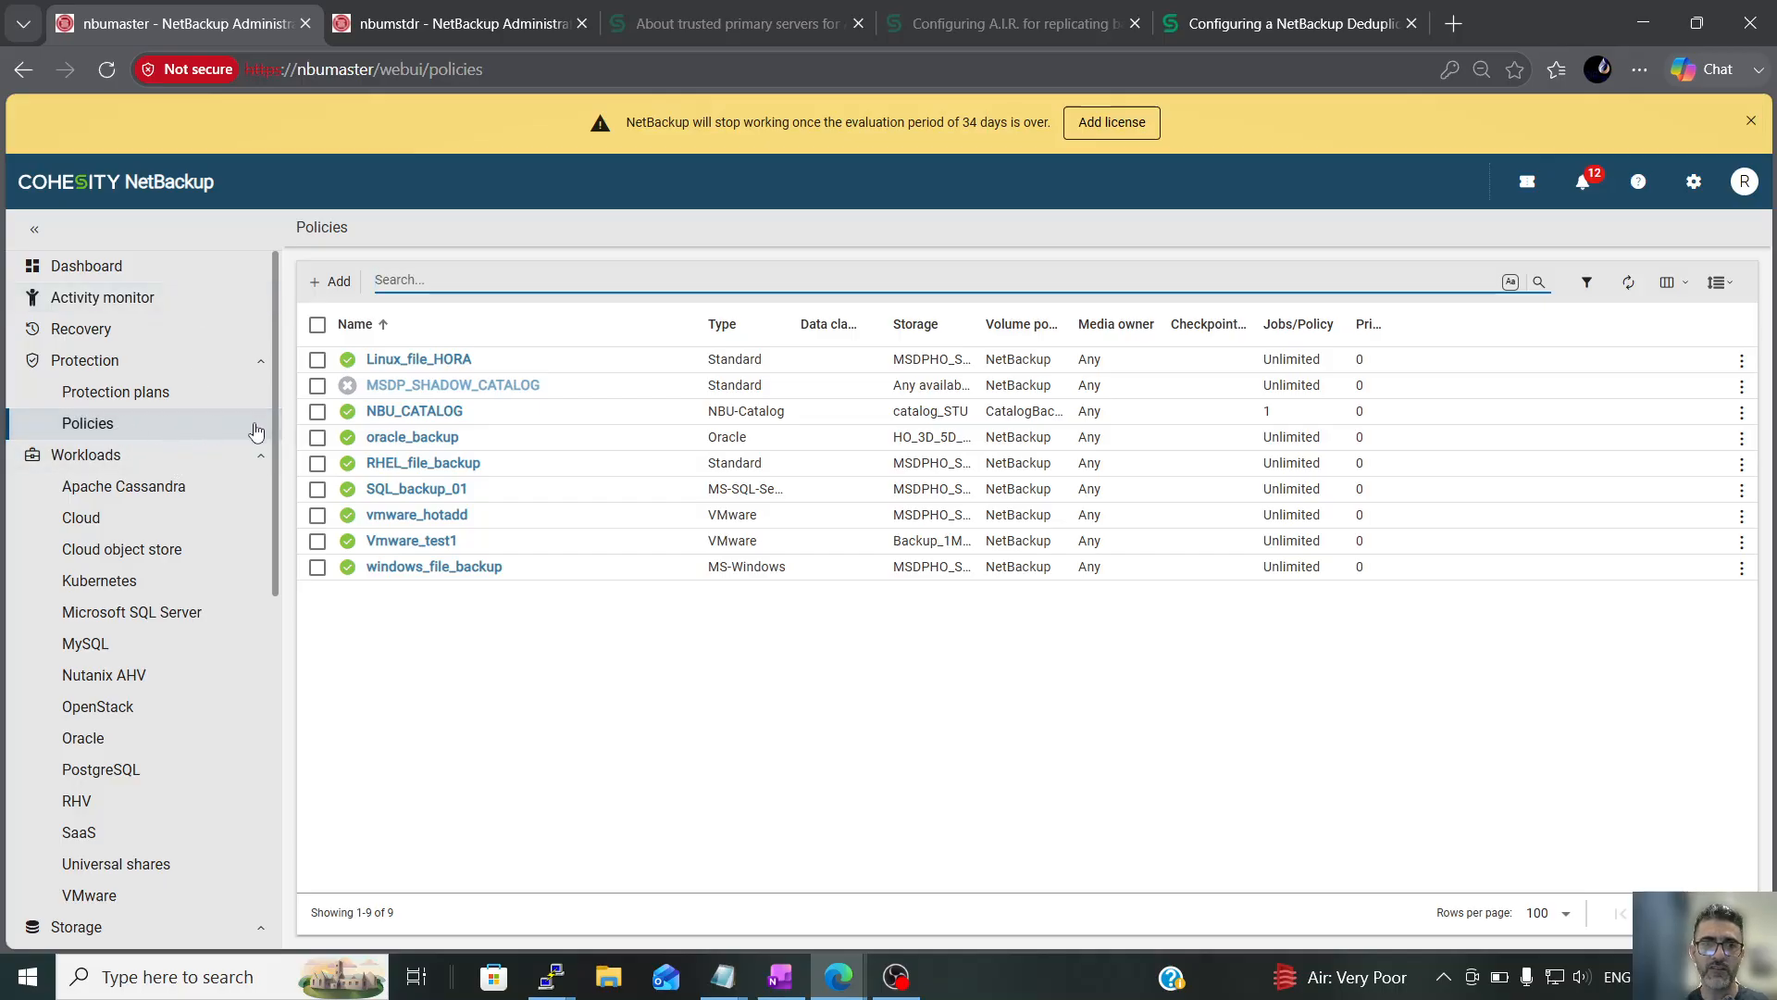
Start a child operation under the Backup operation of the HO-3D-DR-3D_SLP storage lifecycle policy and set its operation to Replication
scroll(143, 512, down, 5)
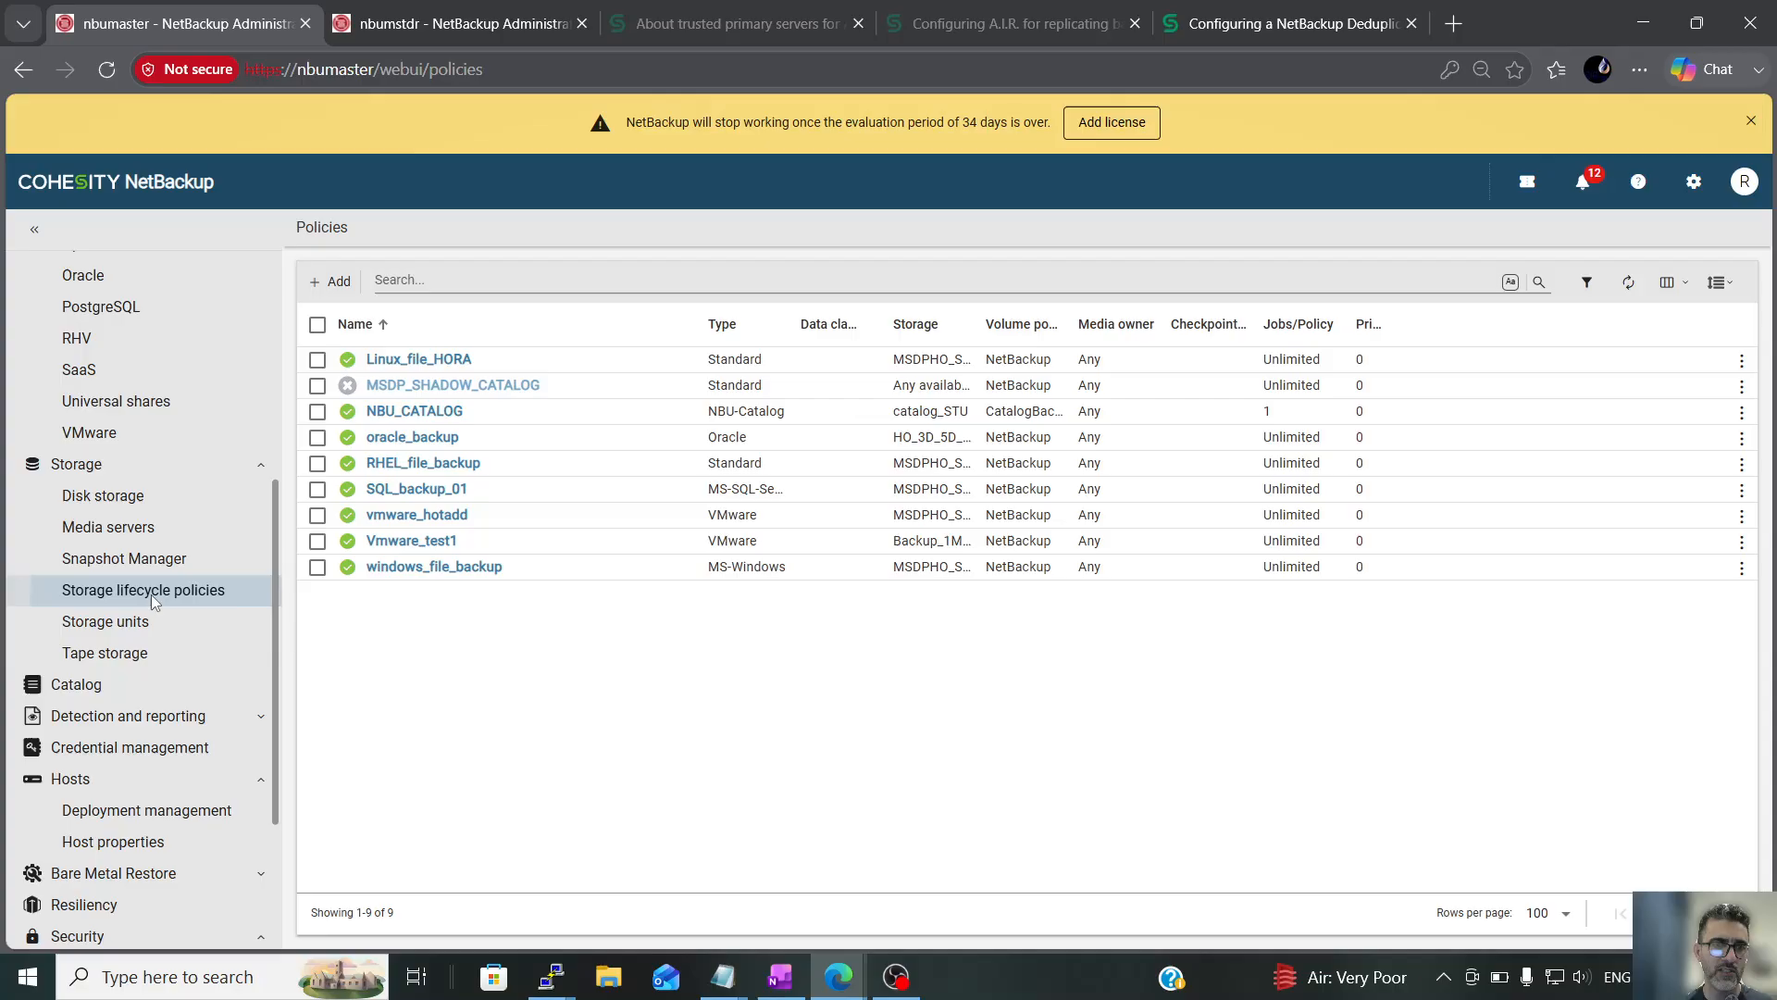
click(154, 600)
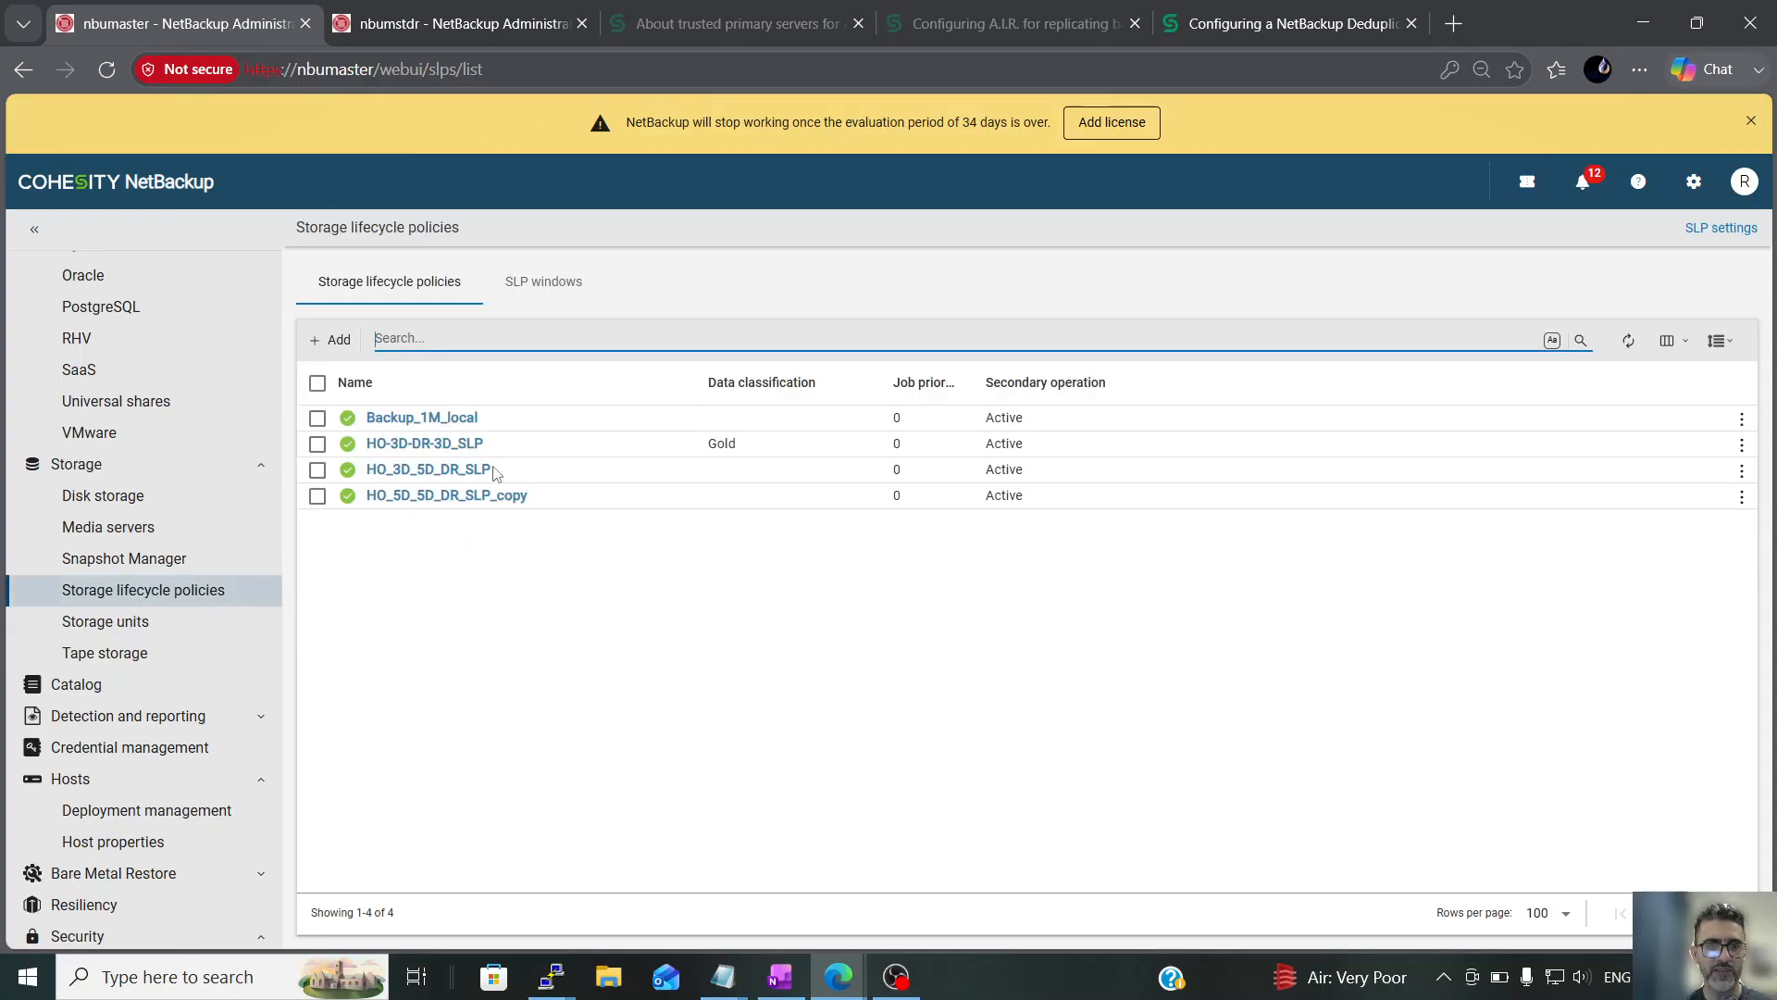
click(389, 446)
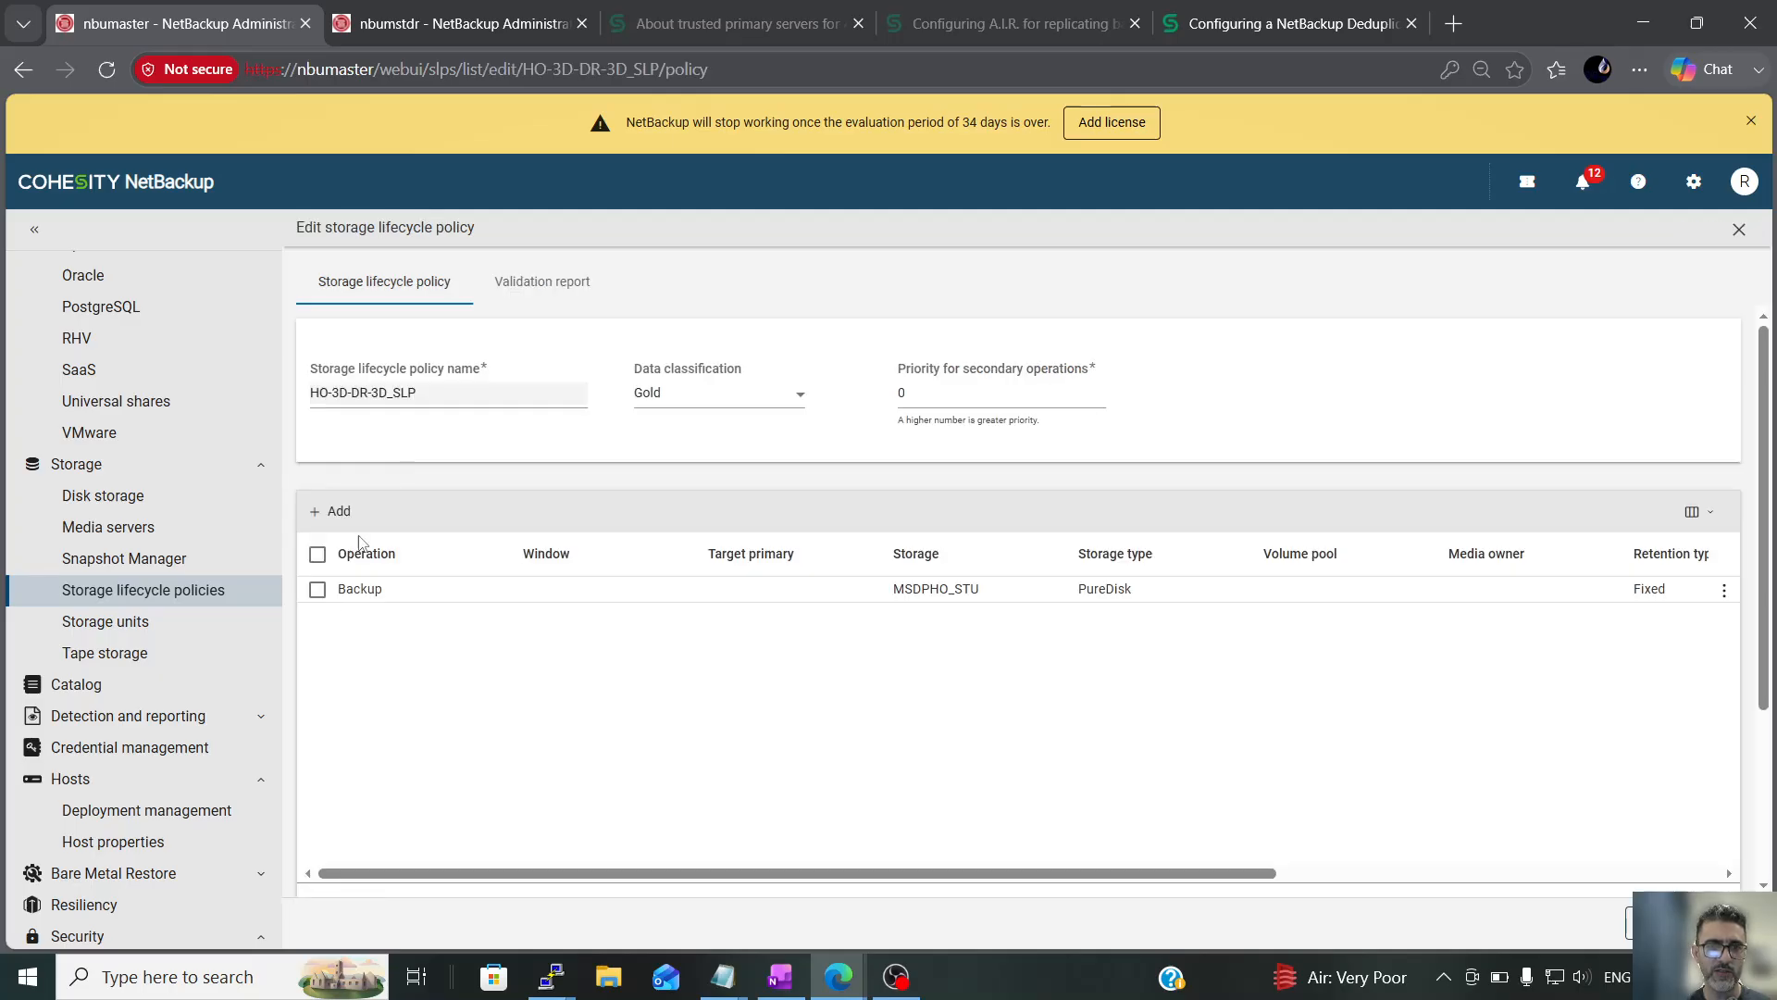
click(317, 591)
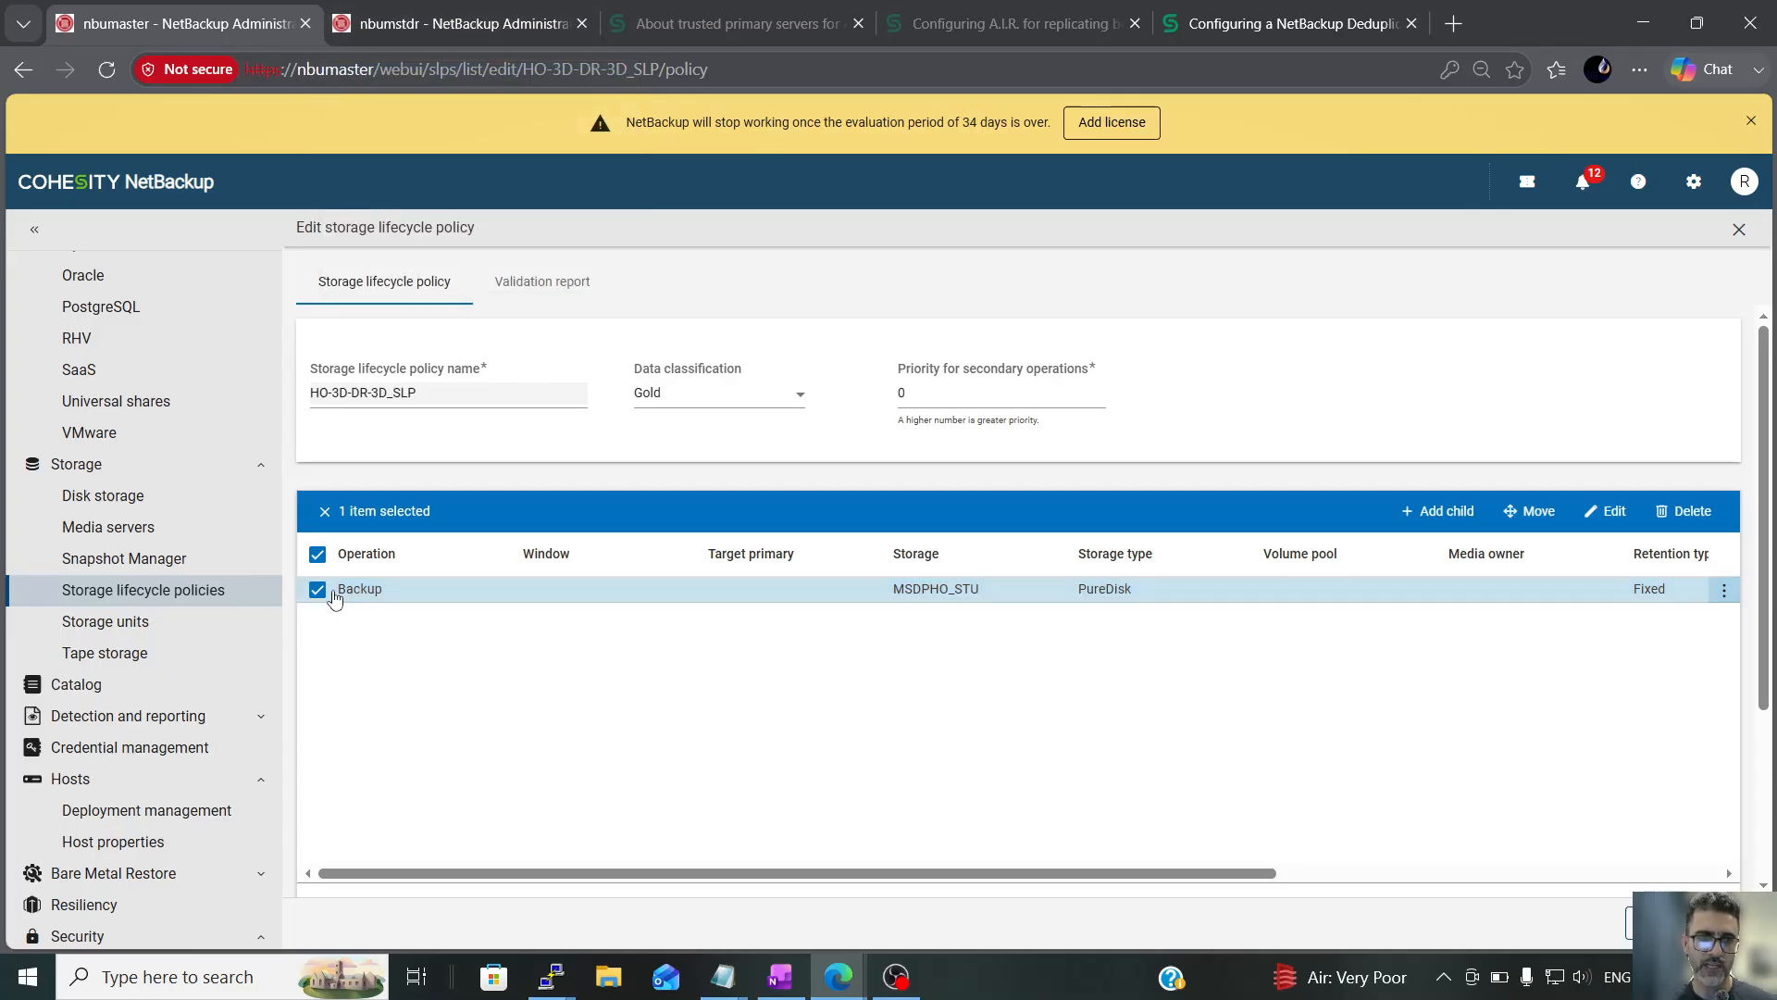
click(1449, 514)
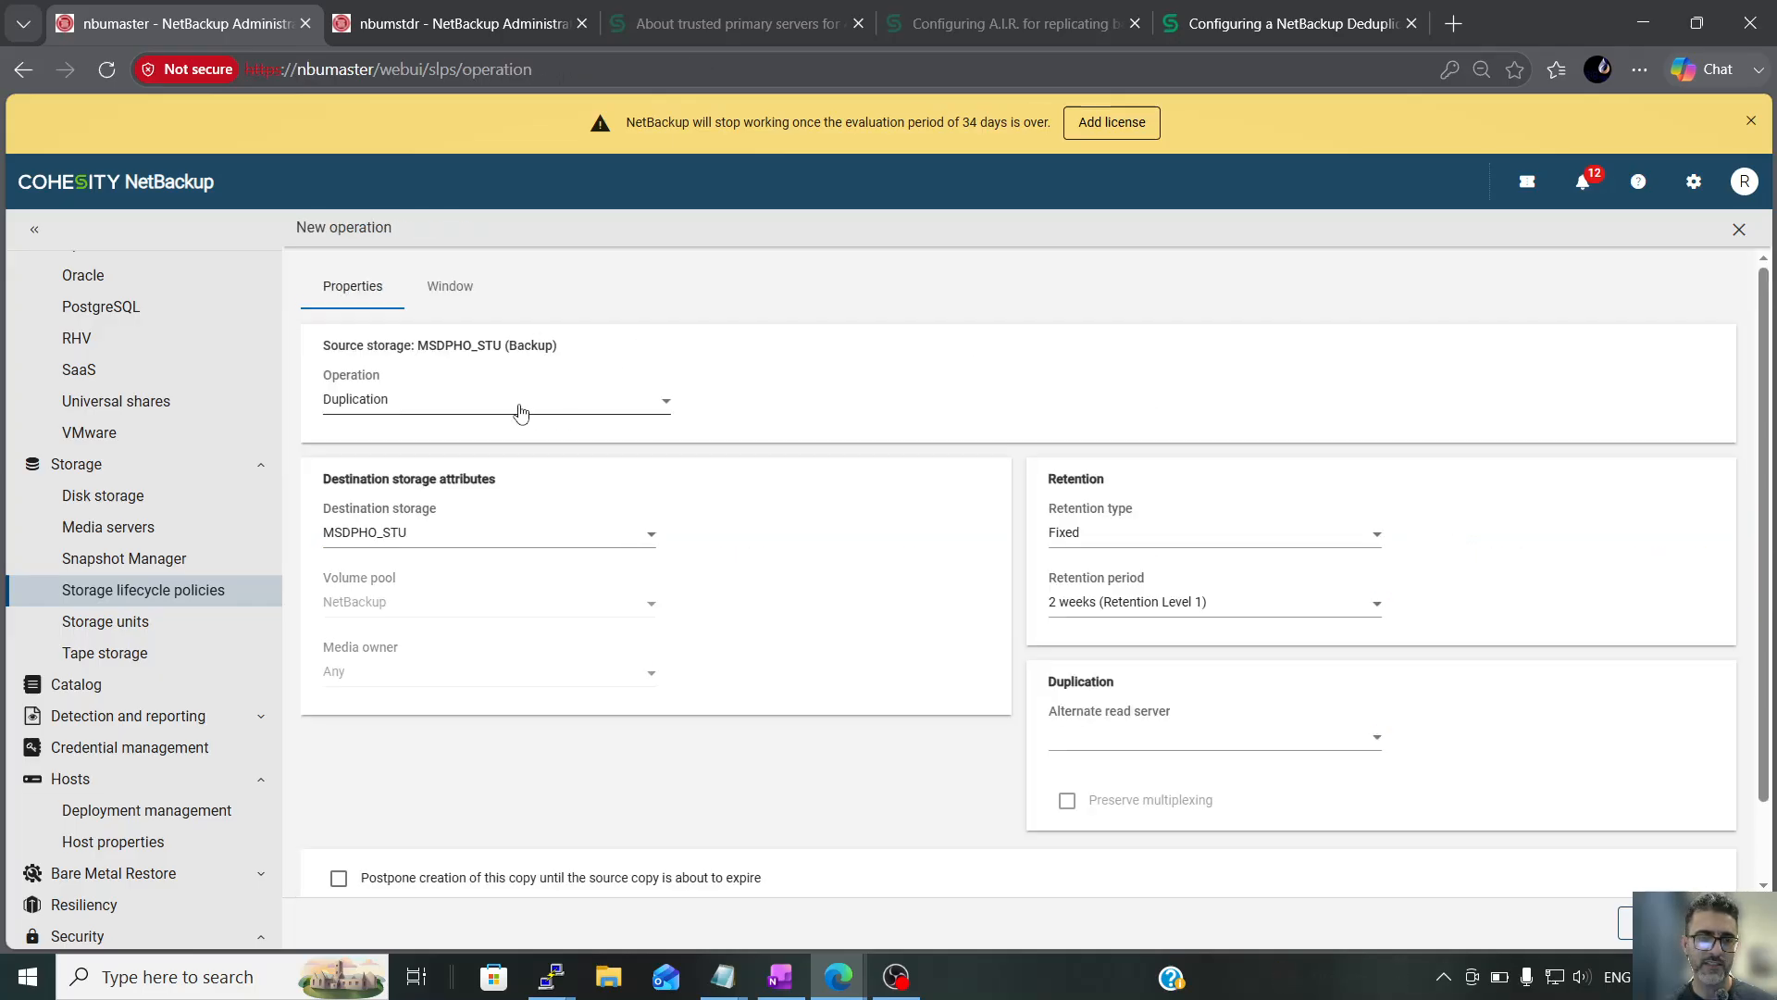
click(522, 412)
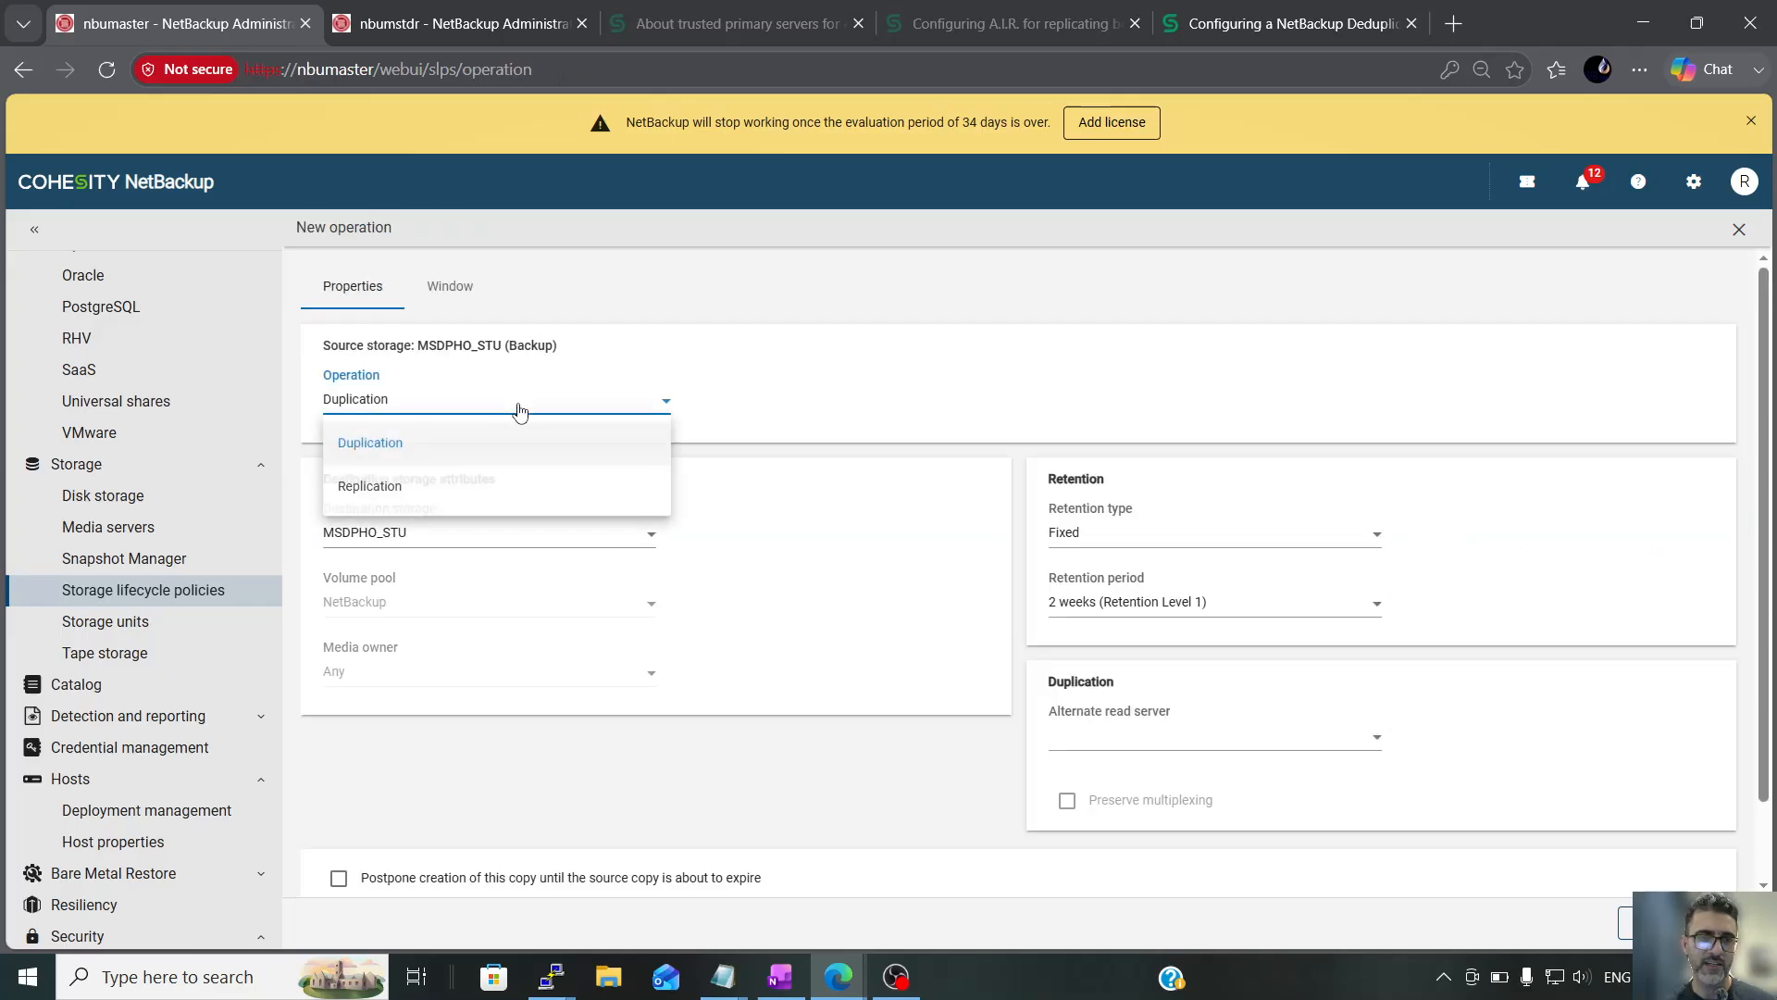
click(384, 488)
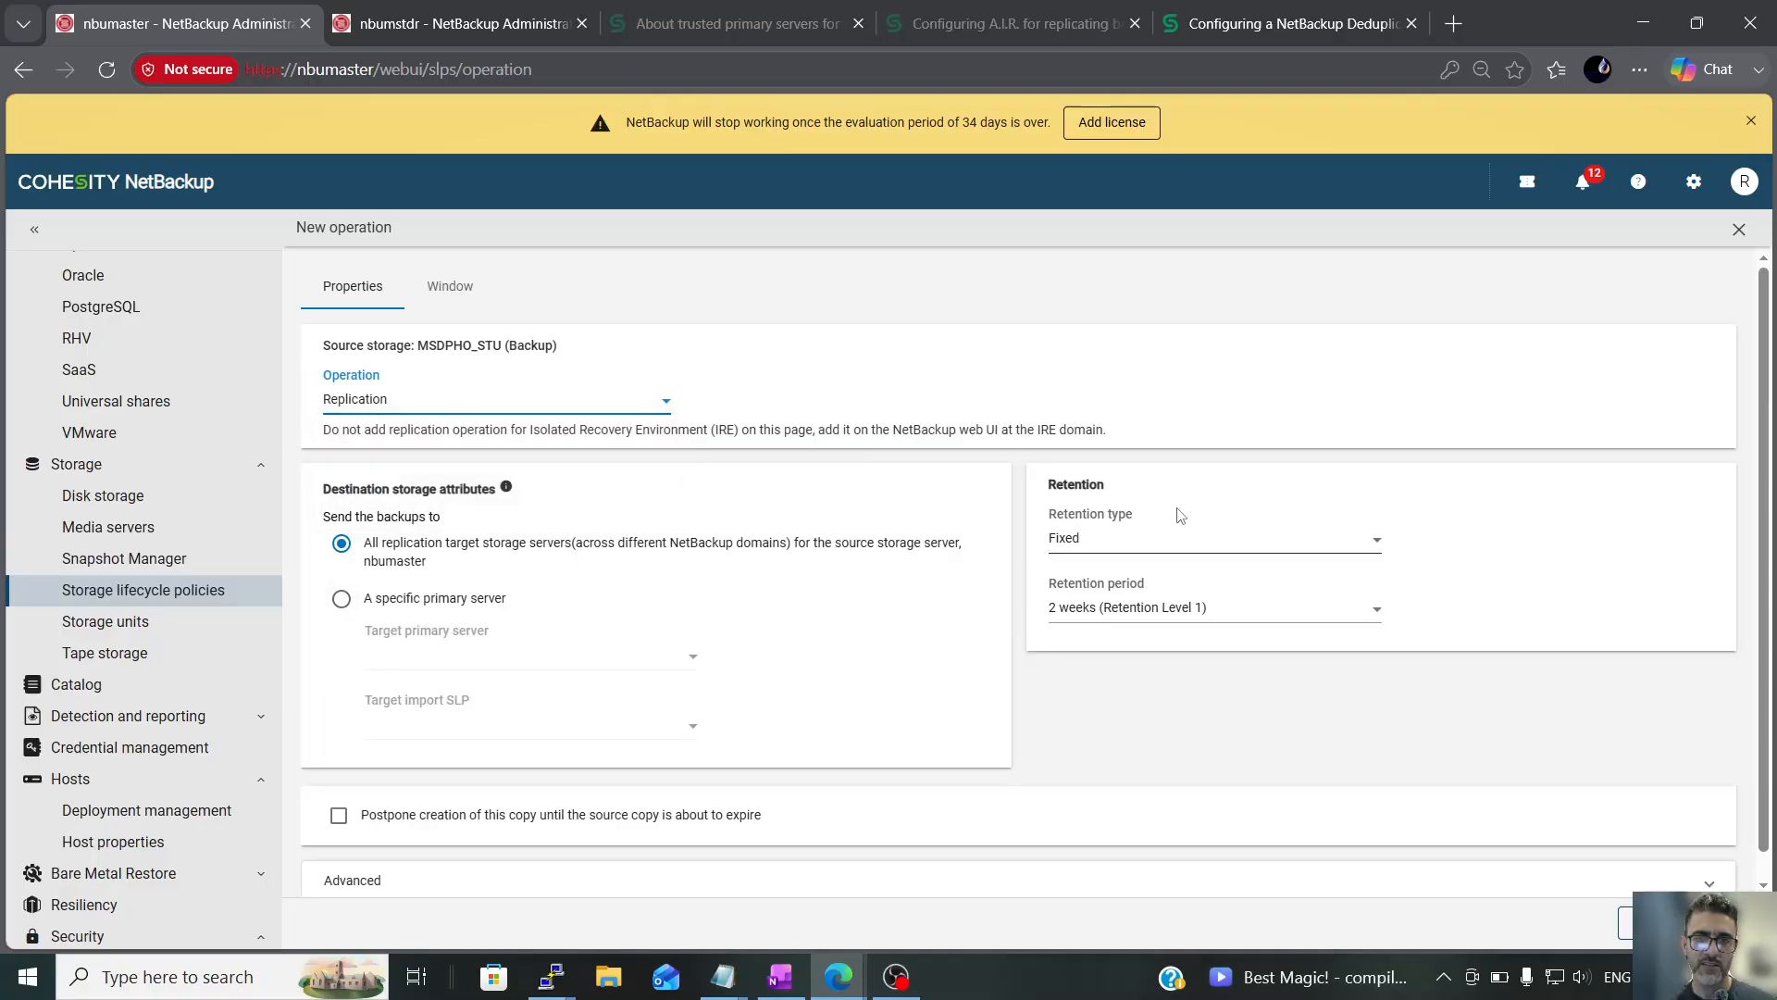
click(1101, 546)
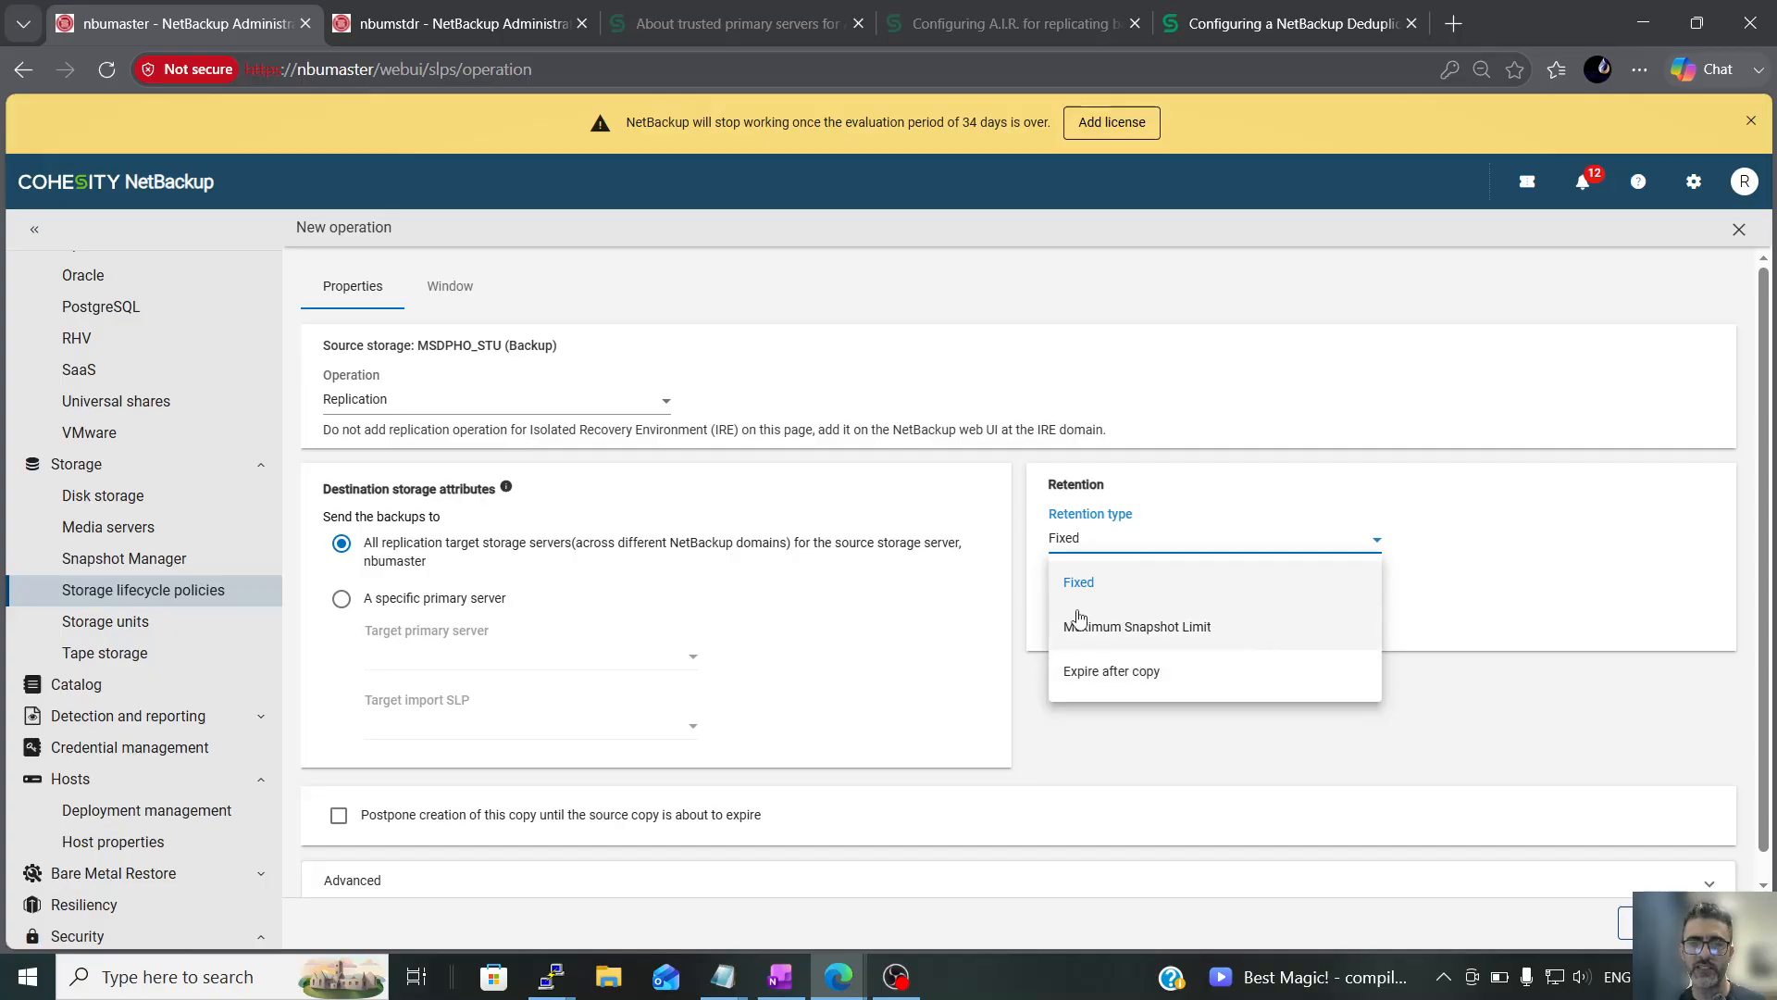
On nbumstdr, enable snapshot backups in the VMware_vcsa_backup policy to examine its snapshot options, and cancel the options
click(452, 23)
scroll(139, 463, up, 10)
click(160, 517)
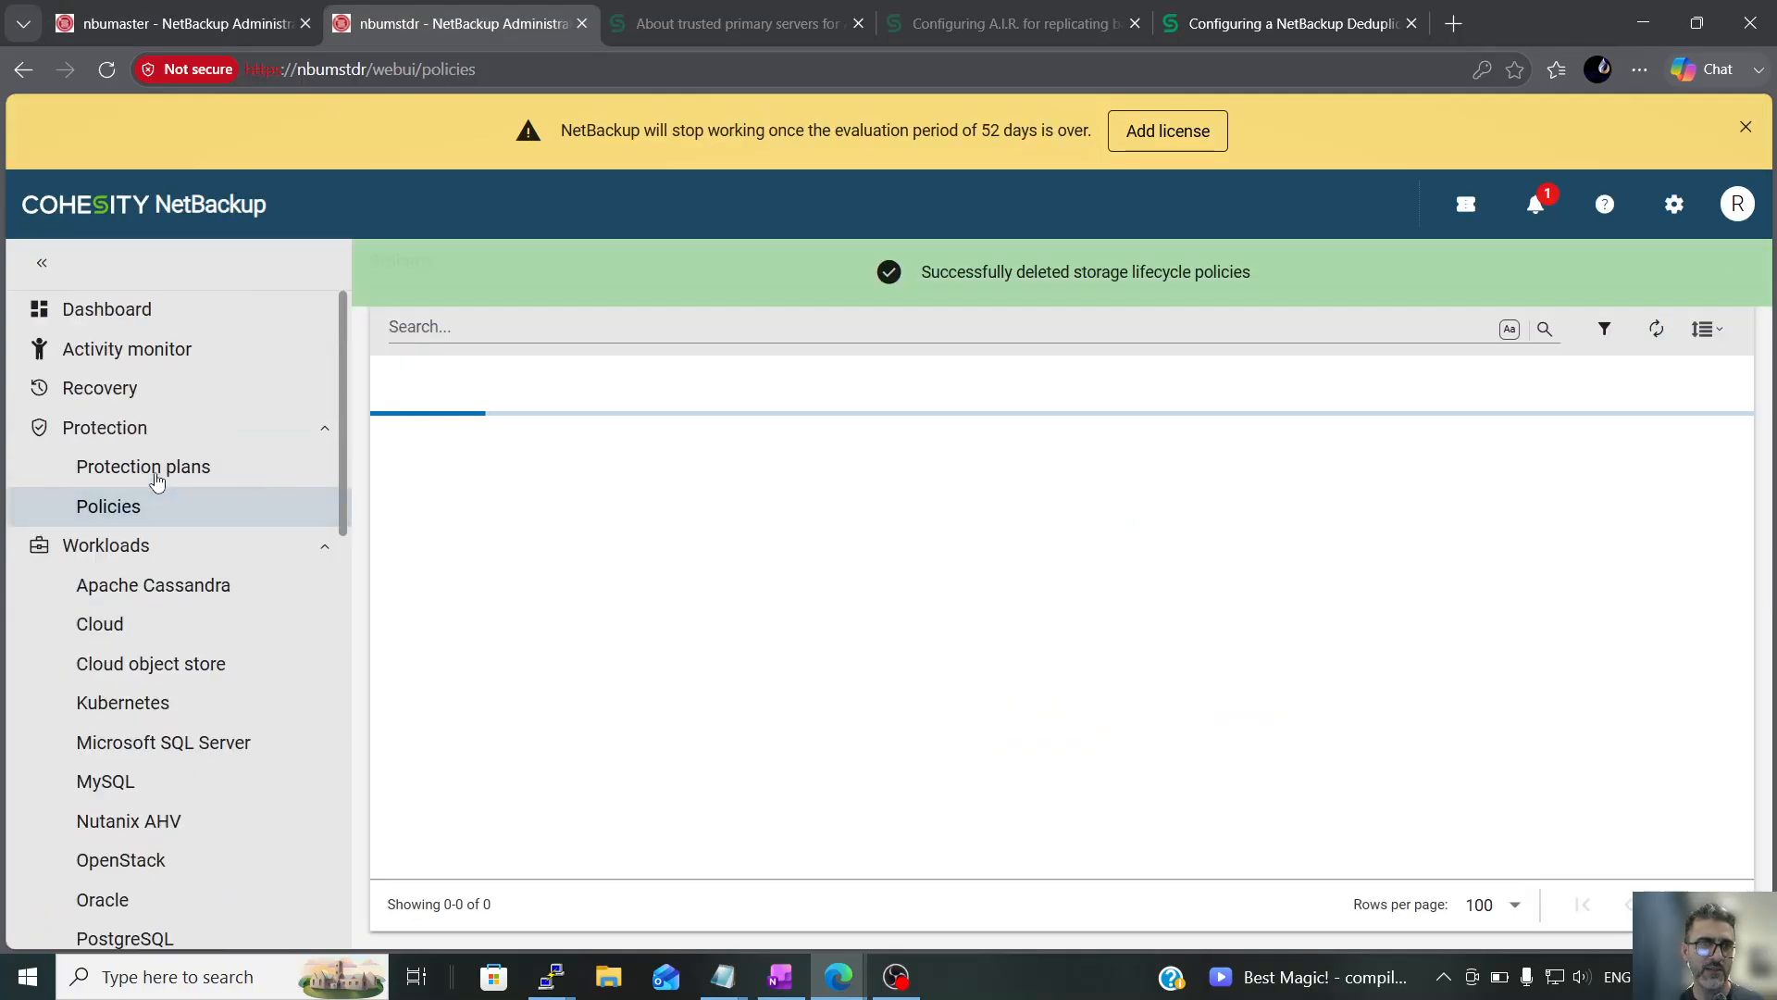
click(521, 462)
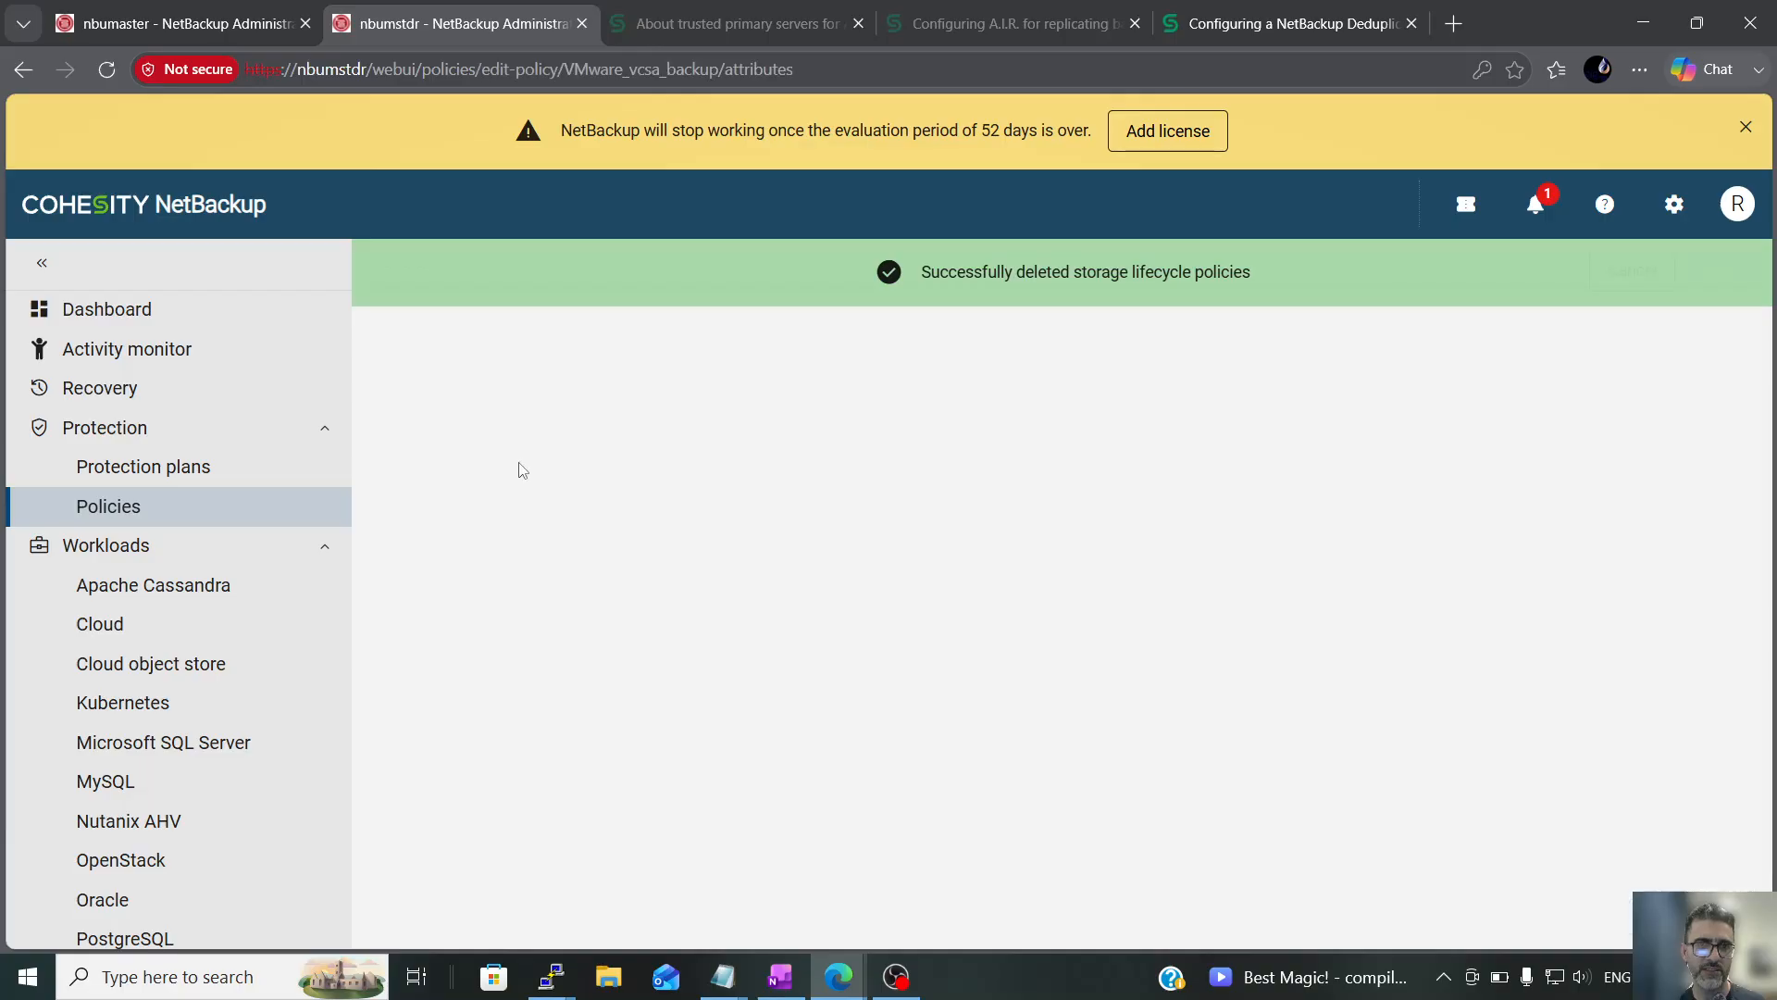
scroll(527, 704, down, 10)
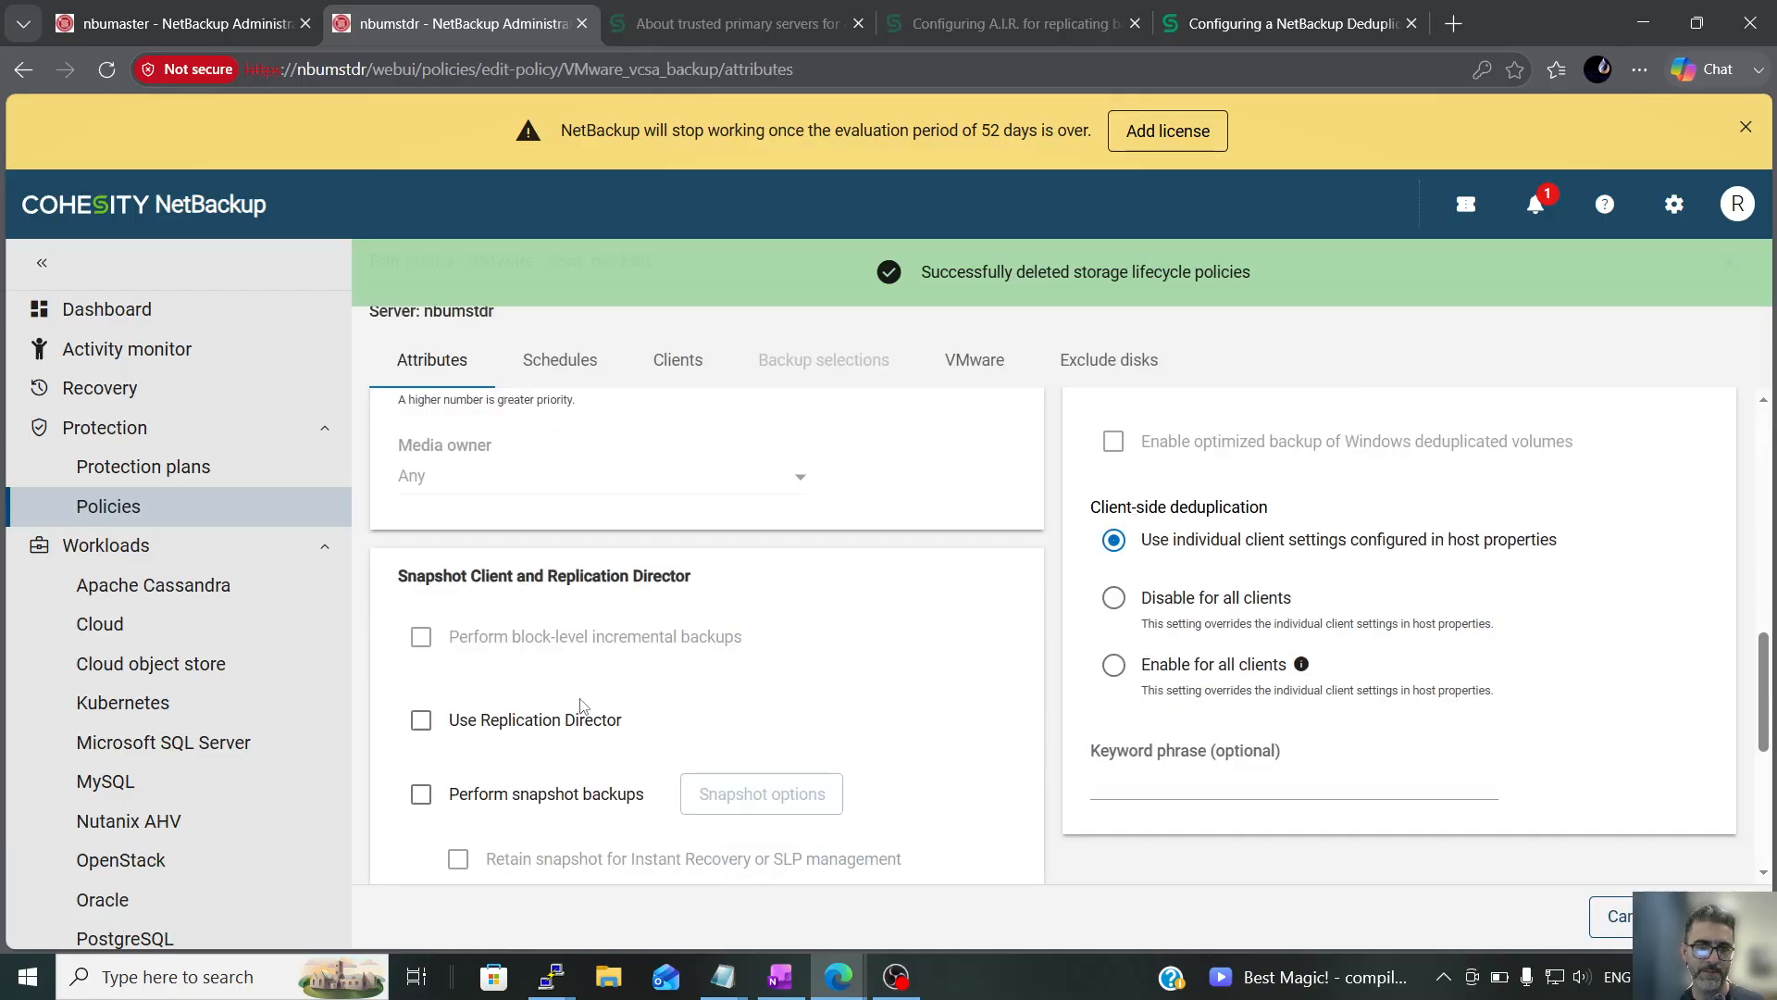
scroll(531, 785, down, 1)
click(421, 677)
click(687, 680)
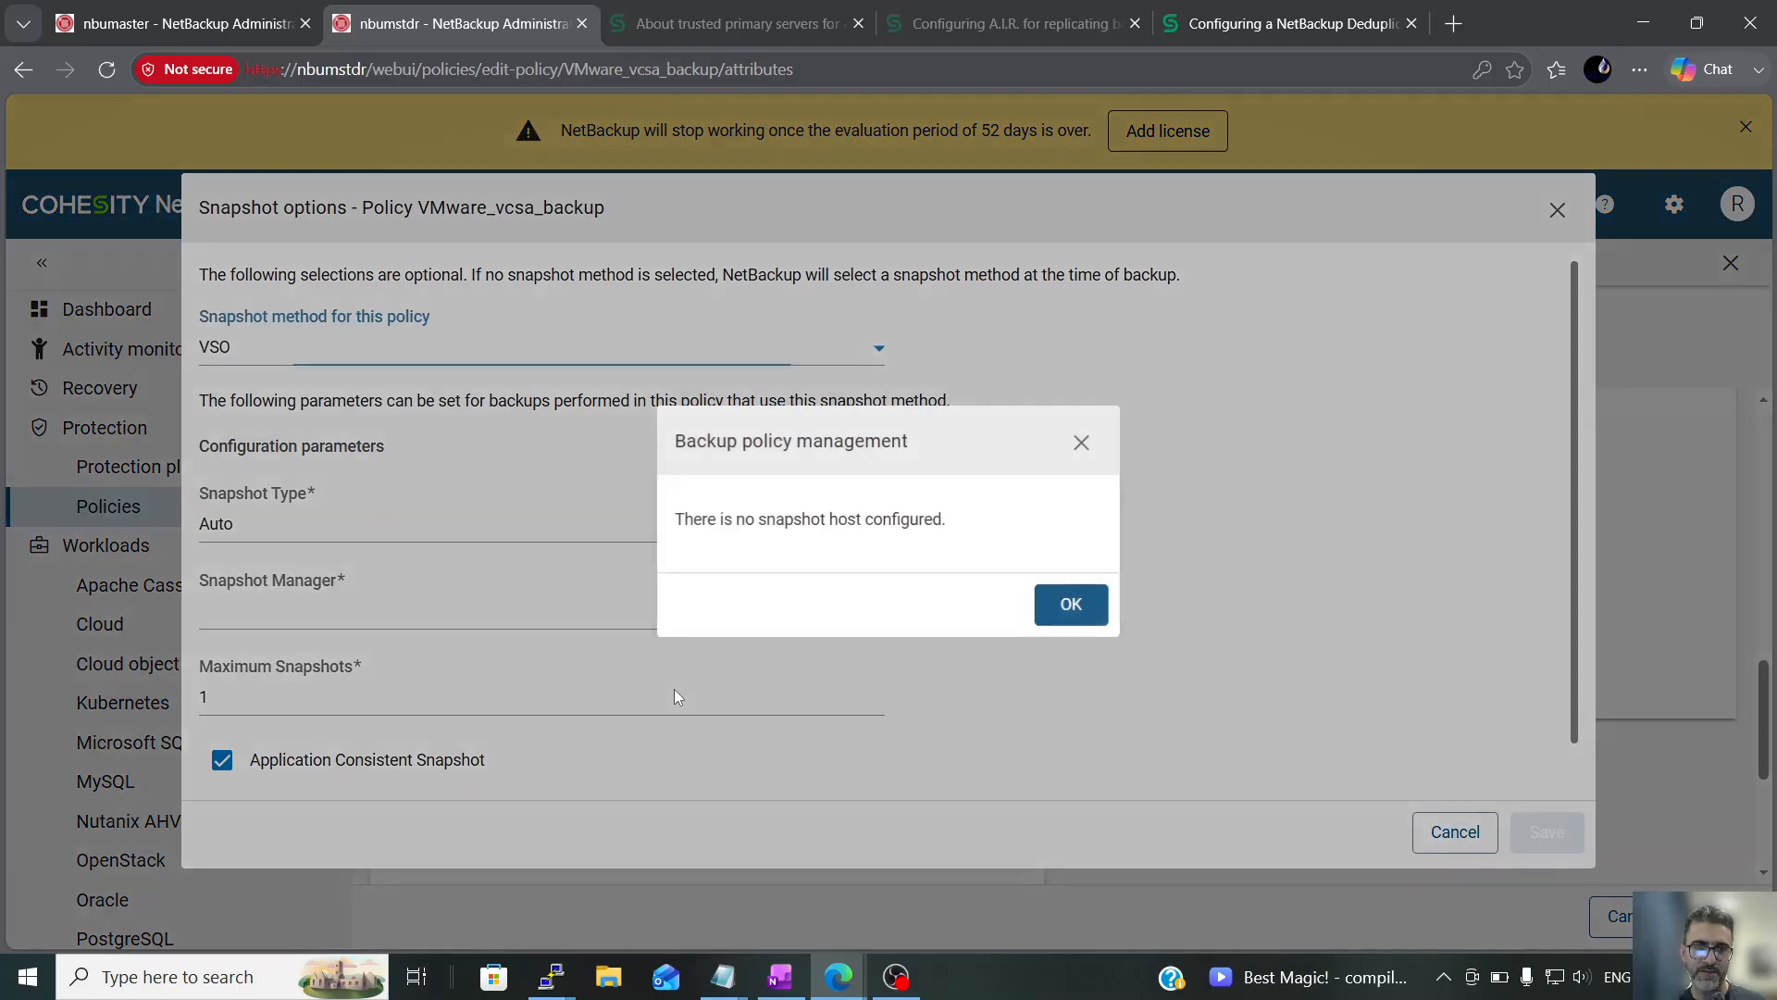
click(1042, 620)
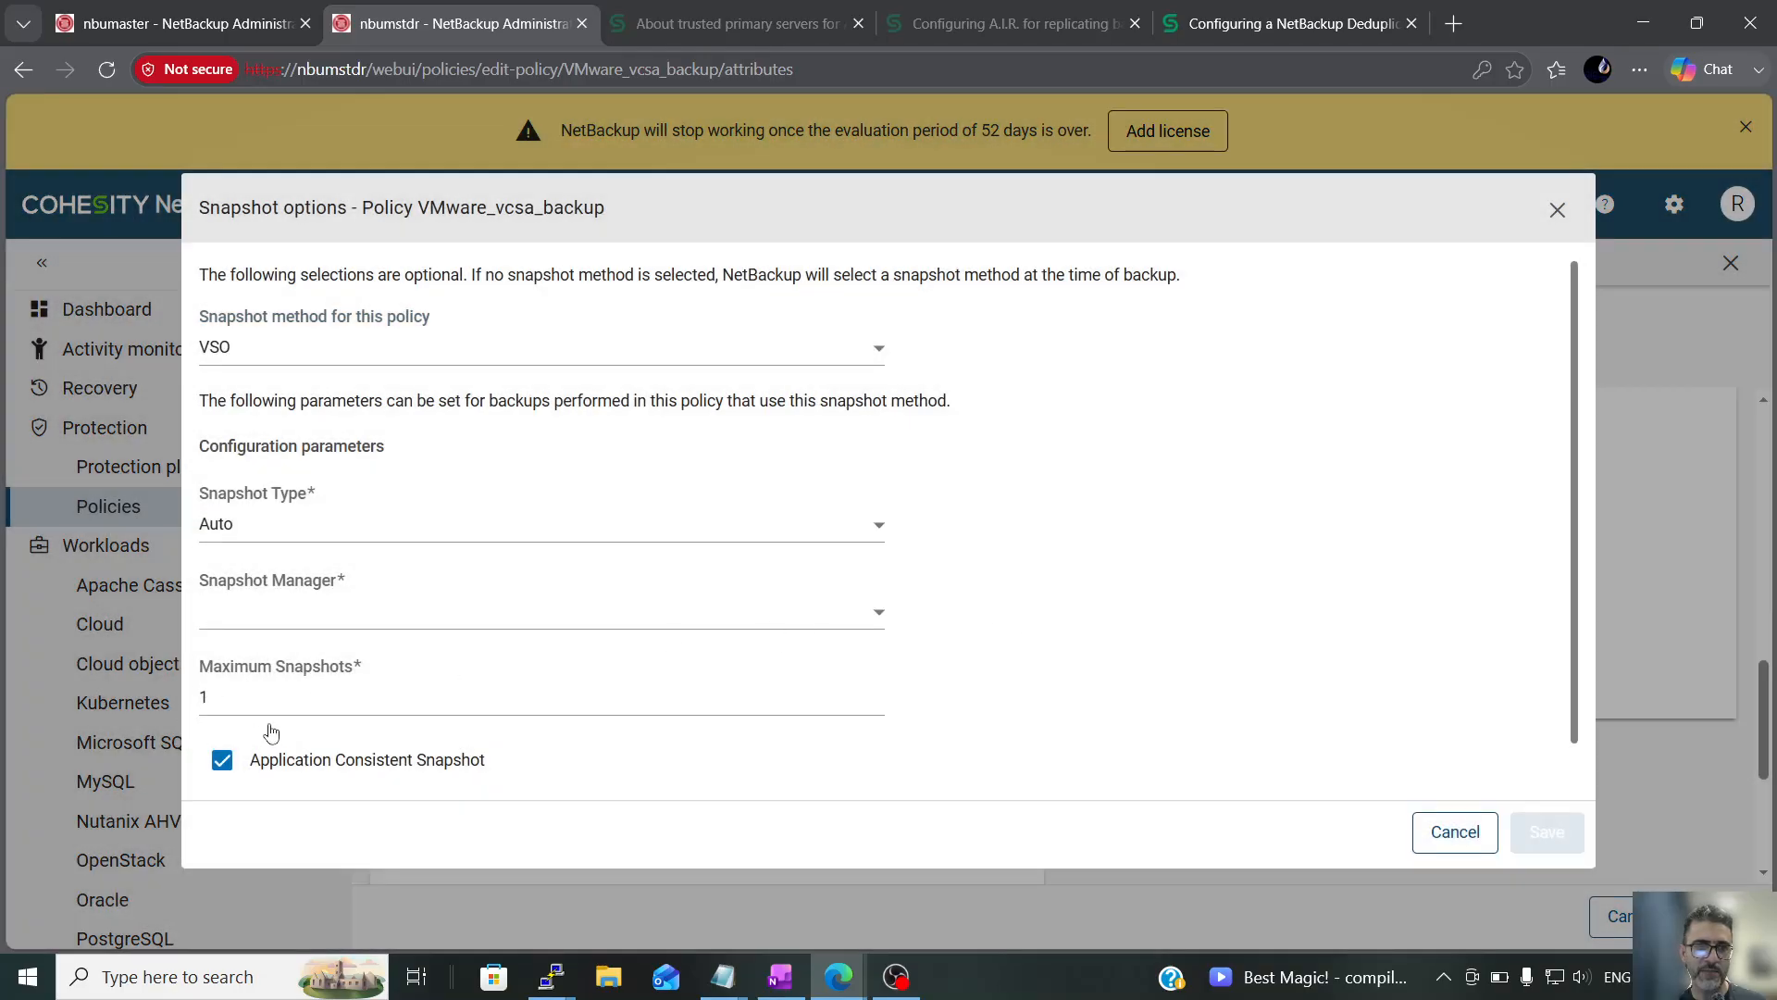
click(1450, 831)
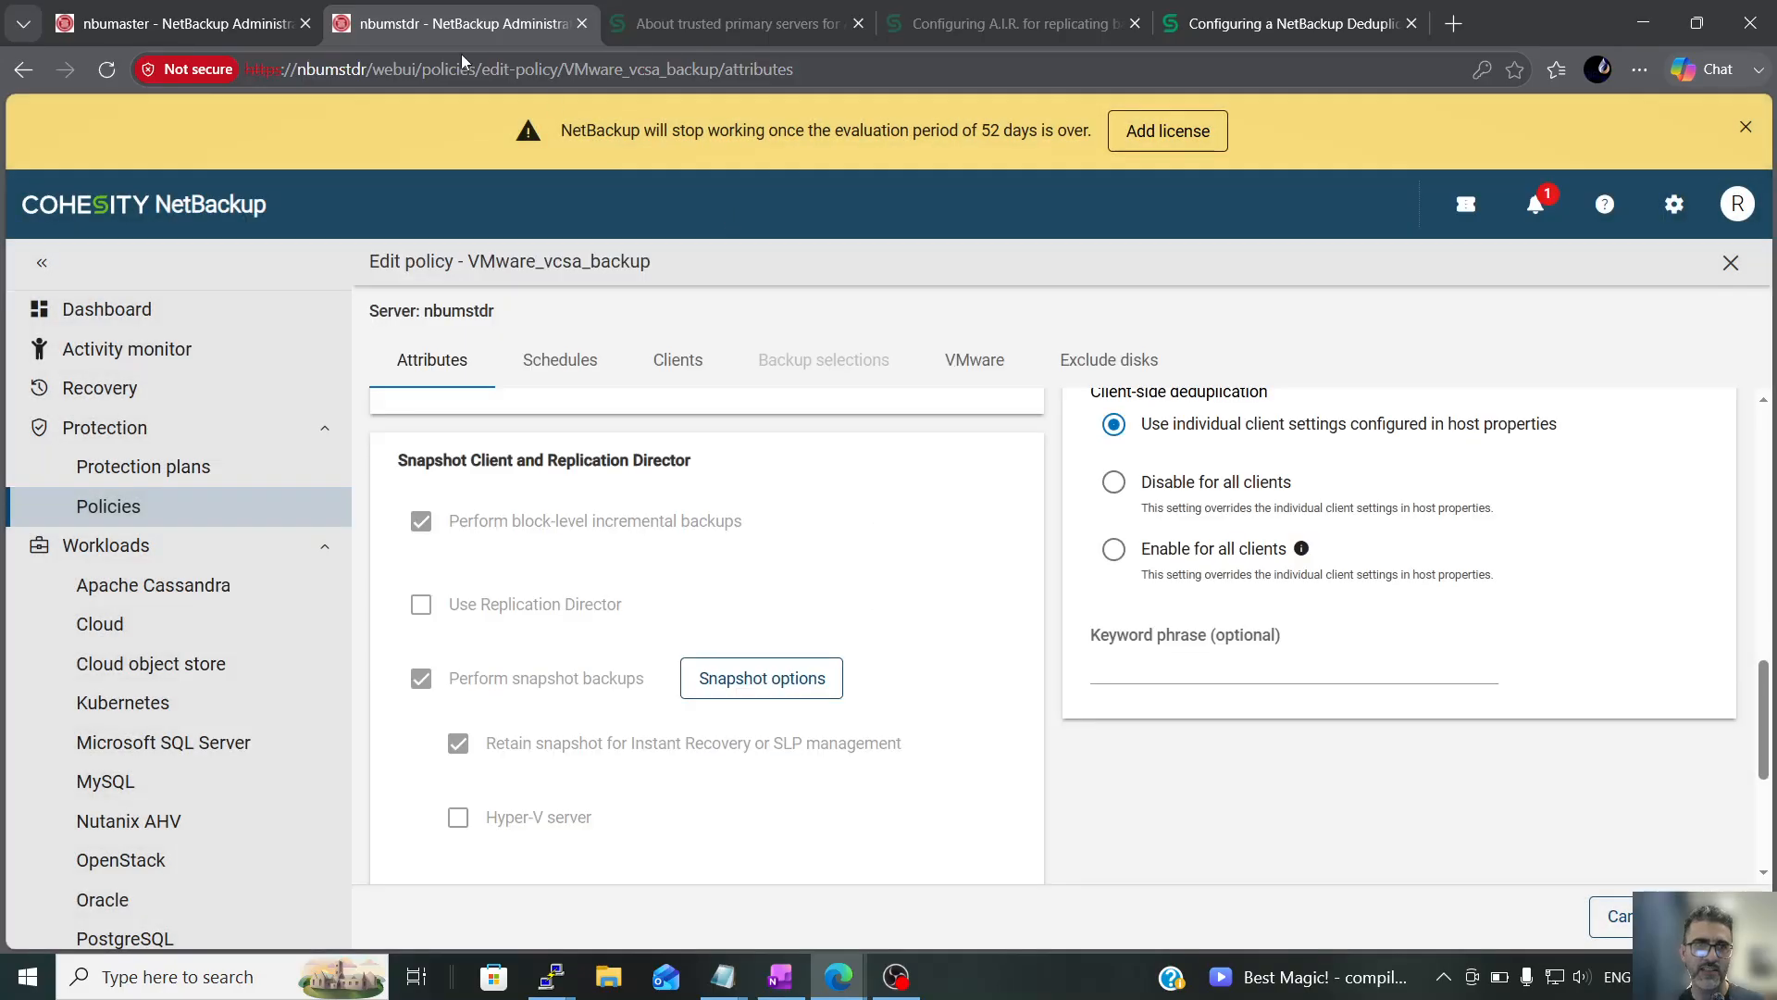
Back on nbumaster, give the new replication operation Fixed retention with a period of 5 days (Retention Level 11)
click(210, 22)
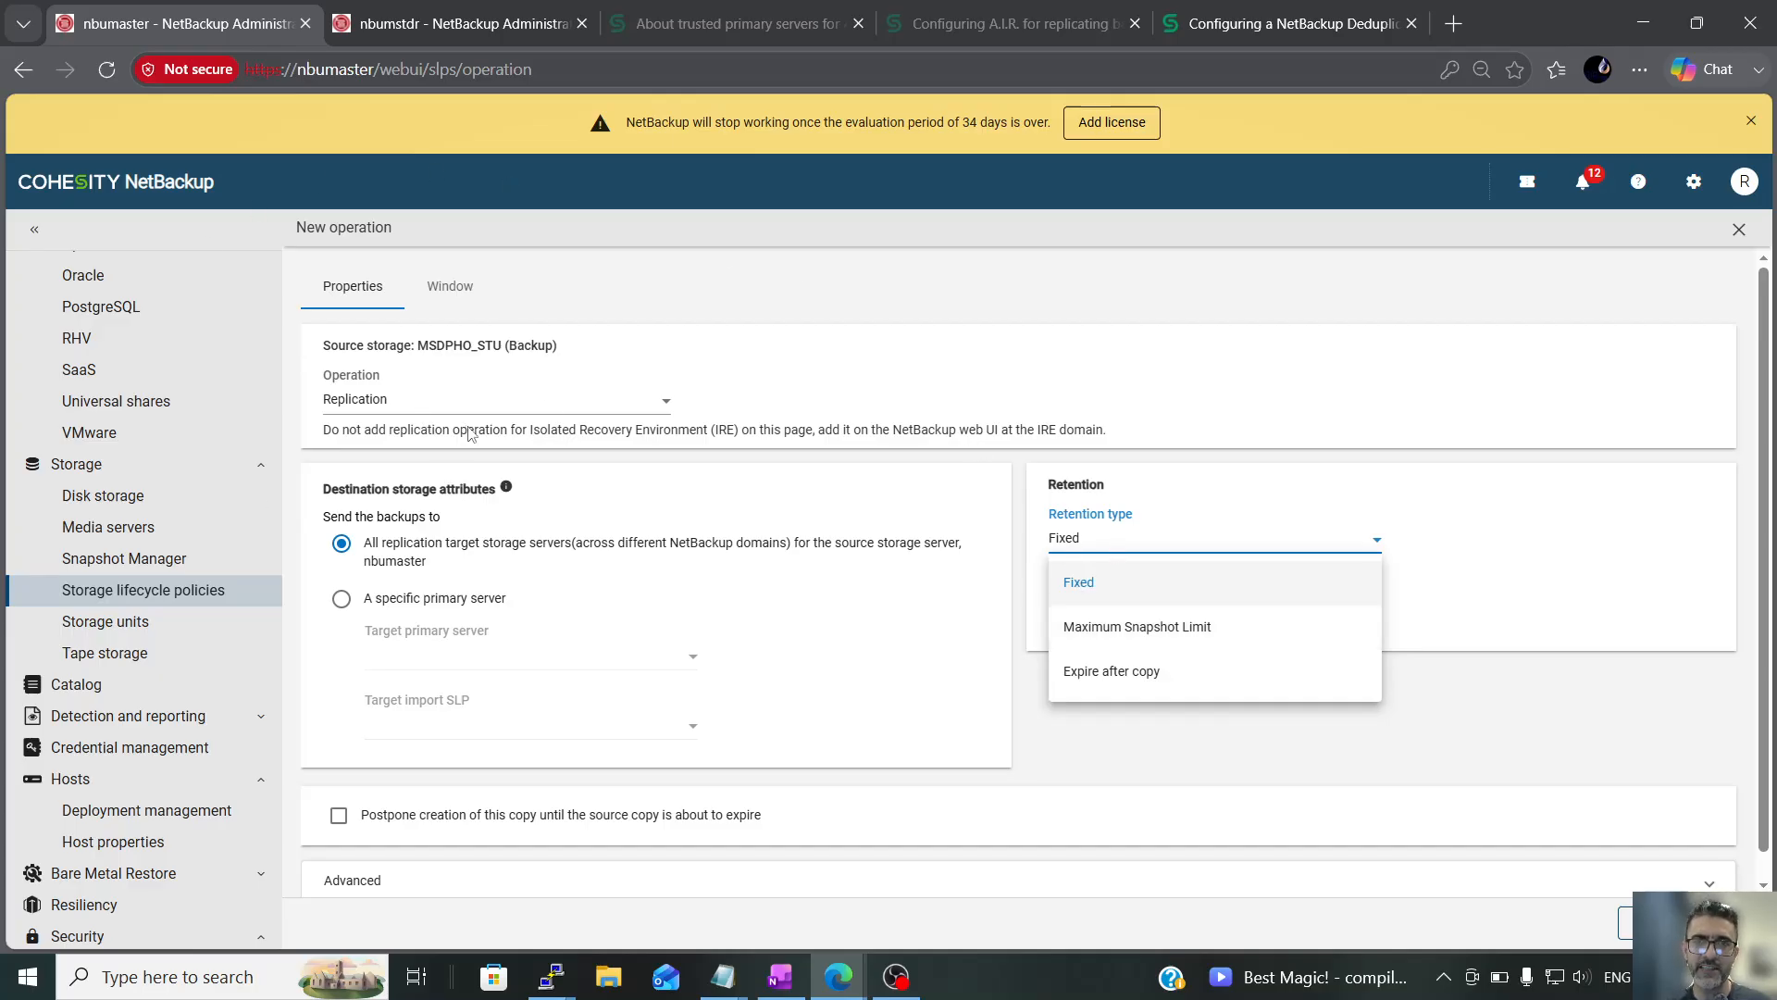
click(1104, 589)
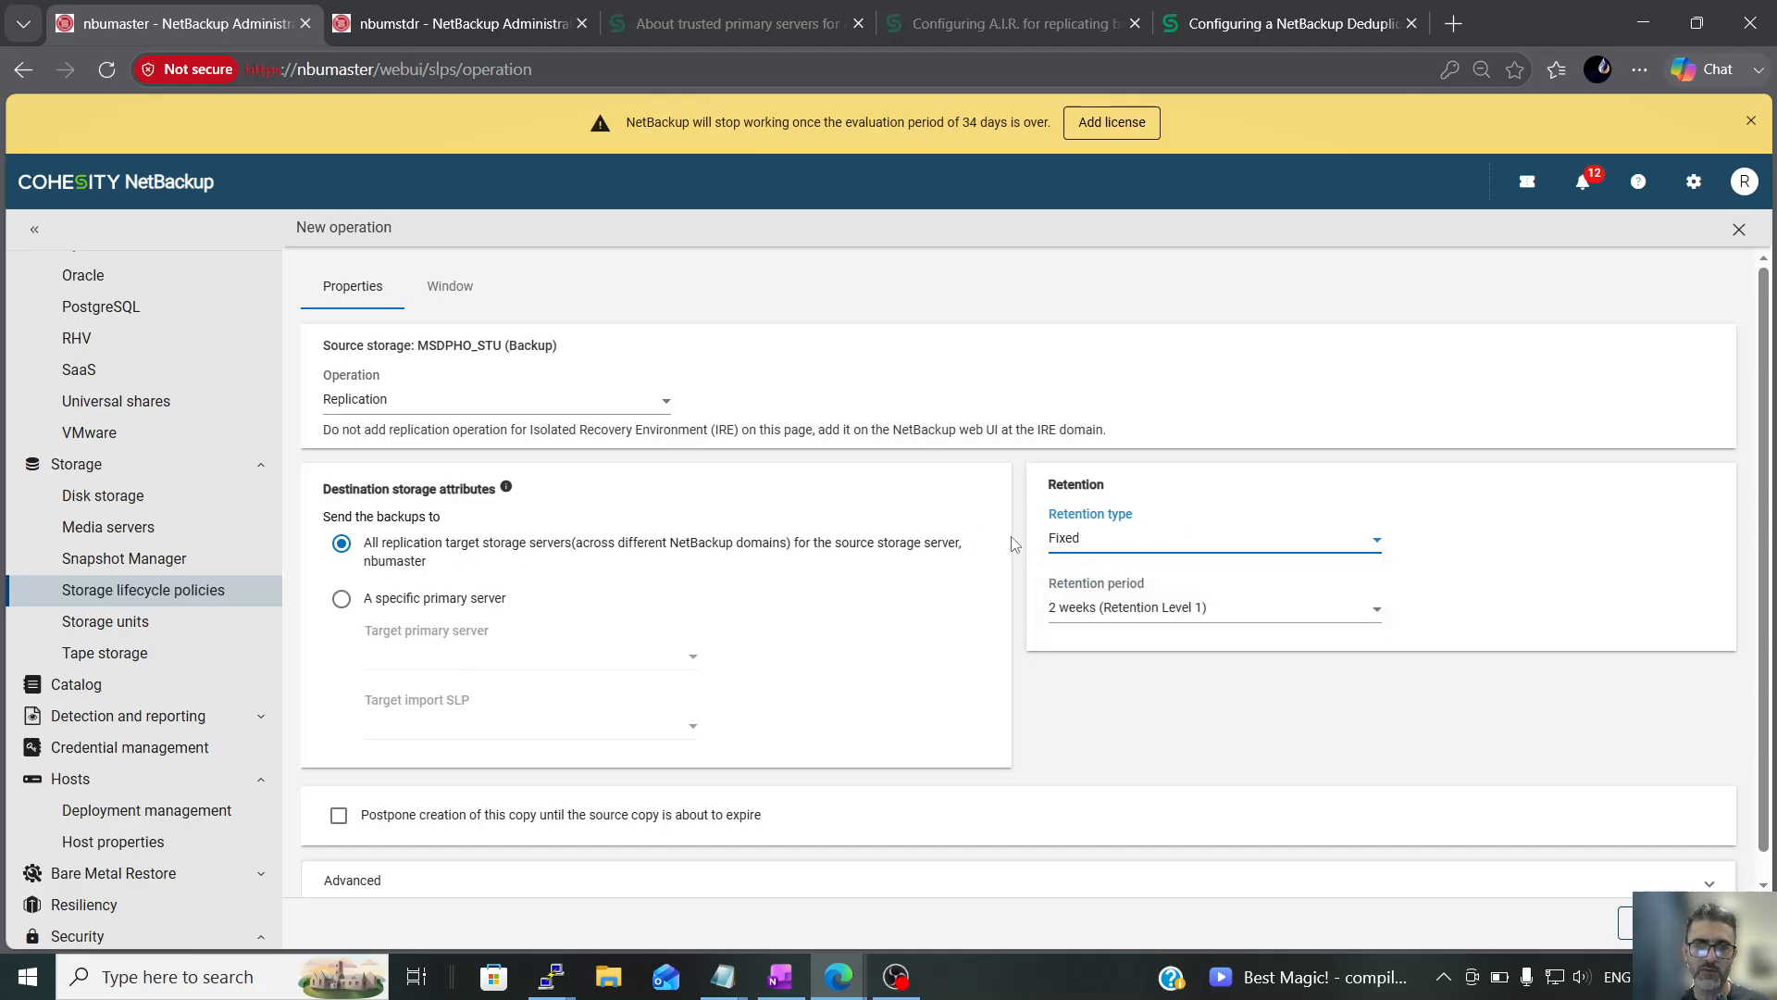
click(1202, 618)
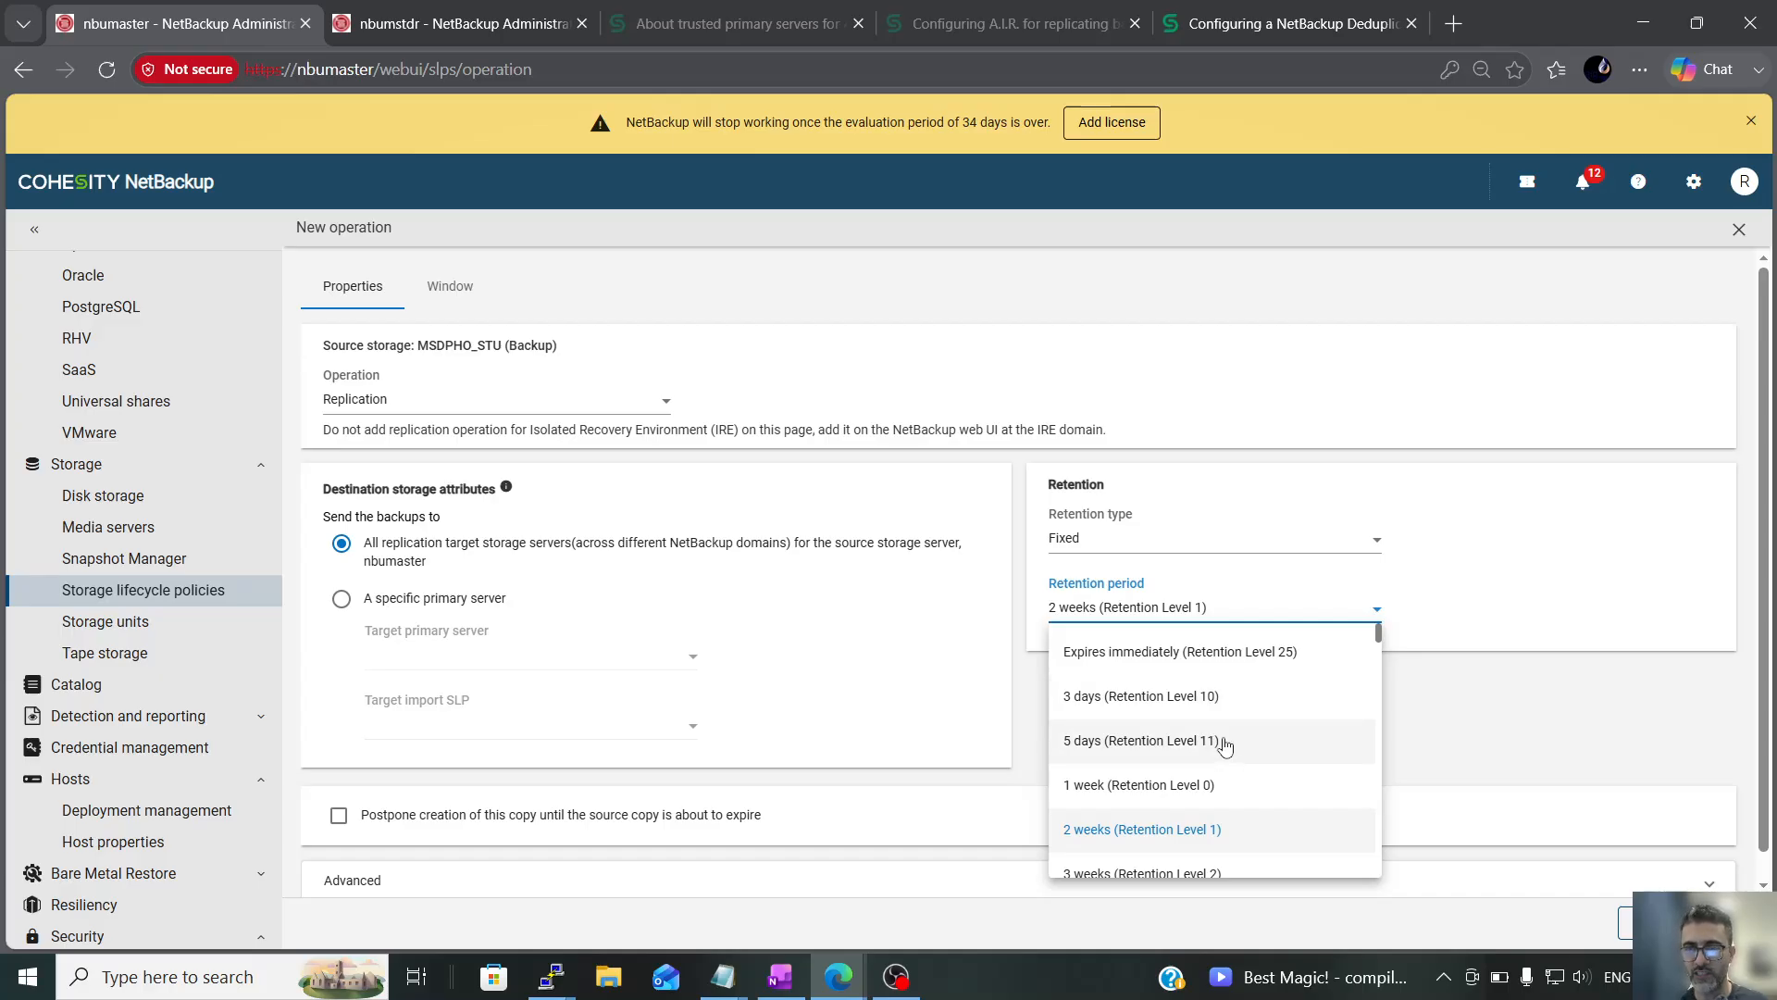
click(1227, 748)
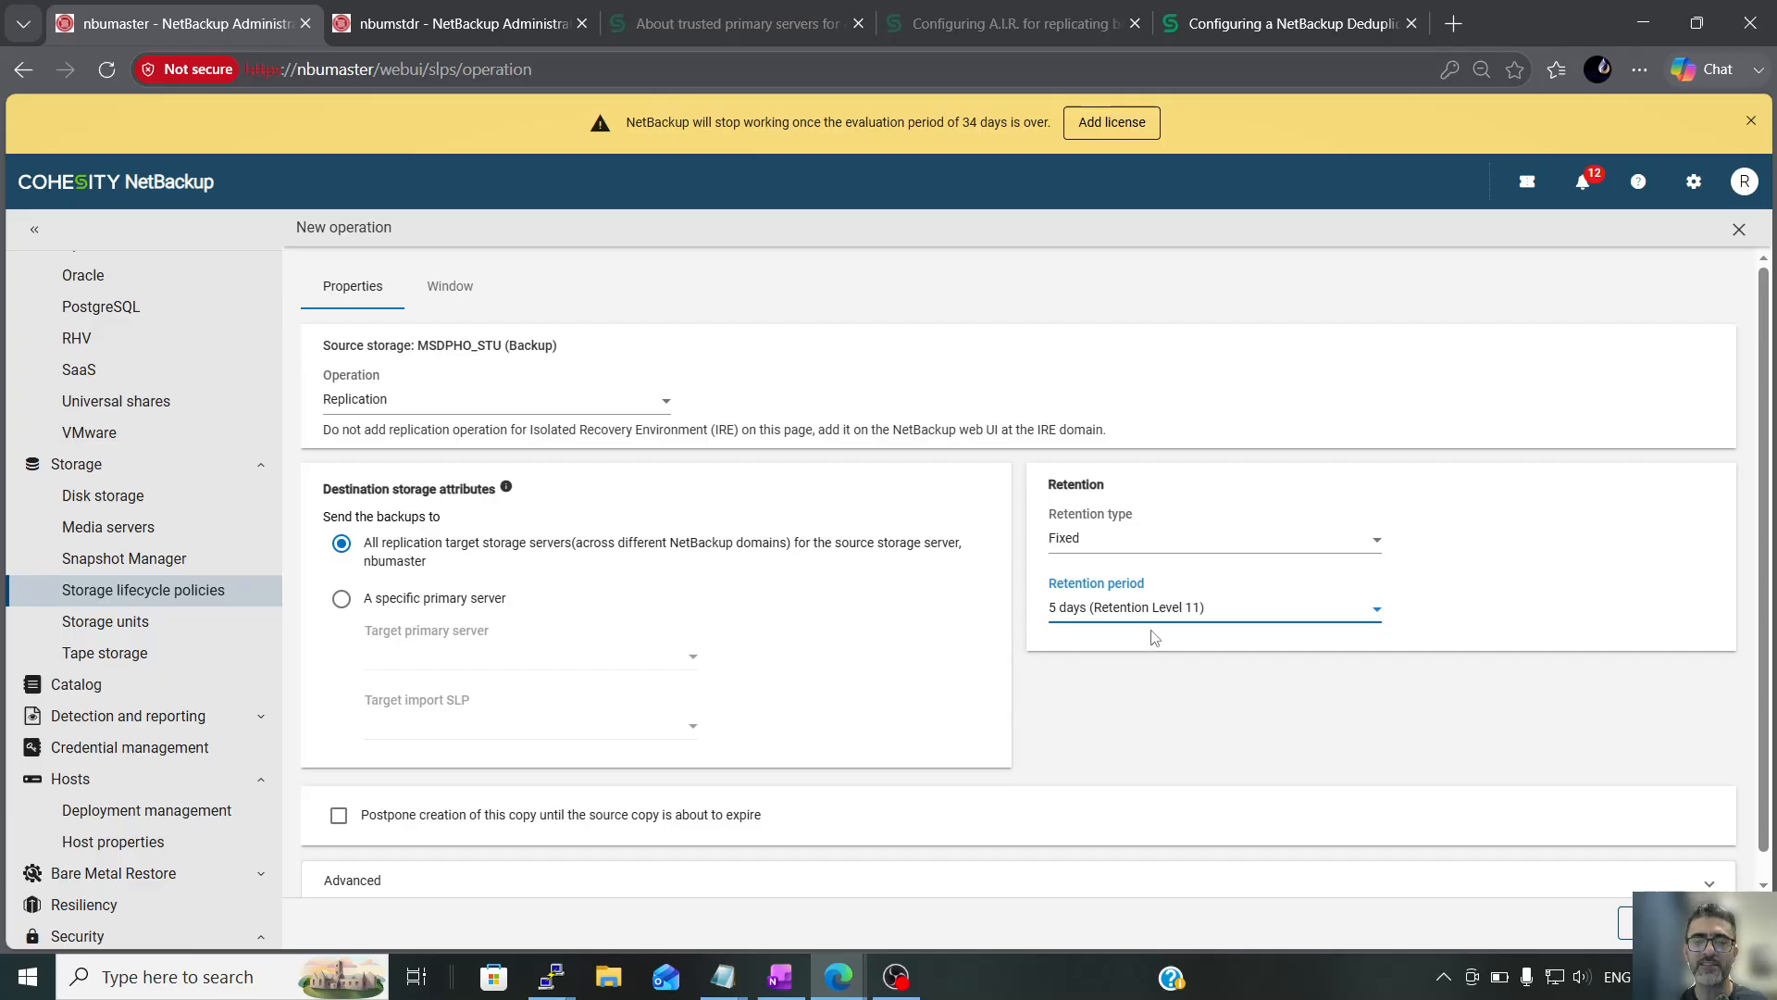
click(1143, 545)
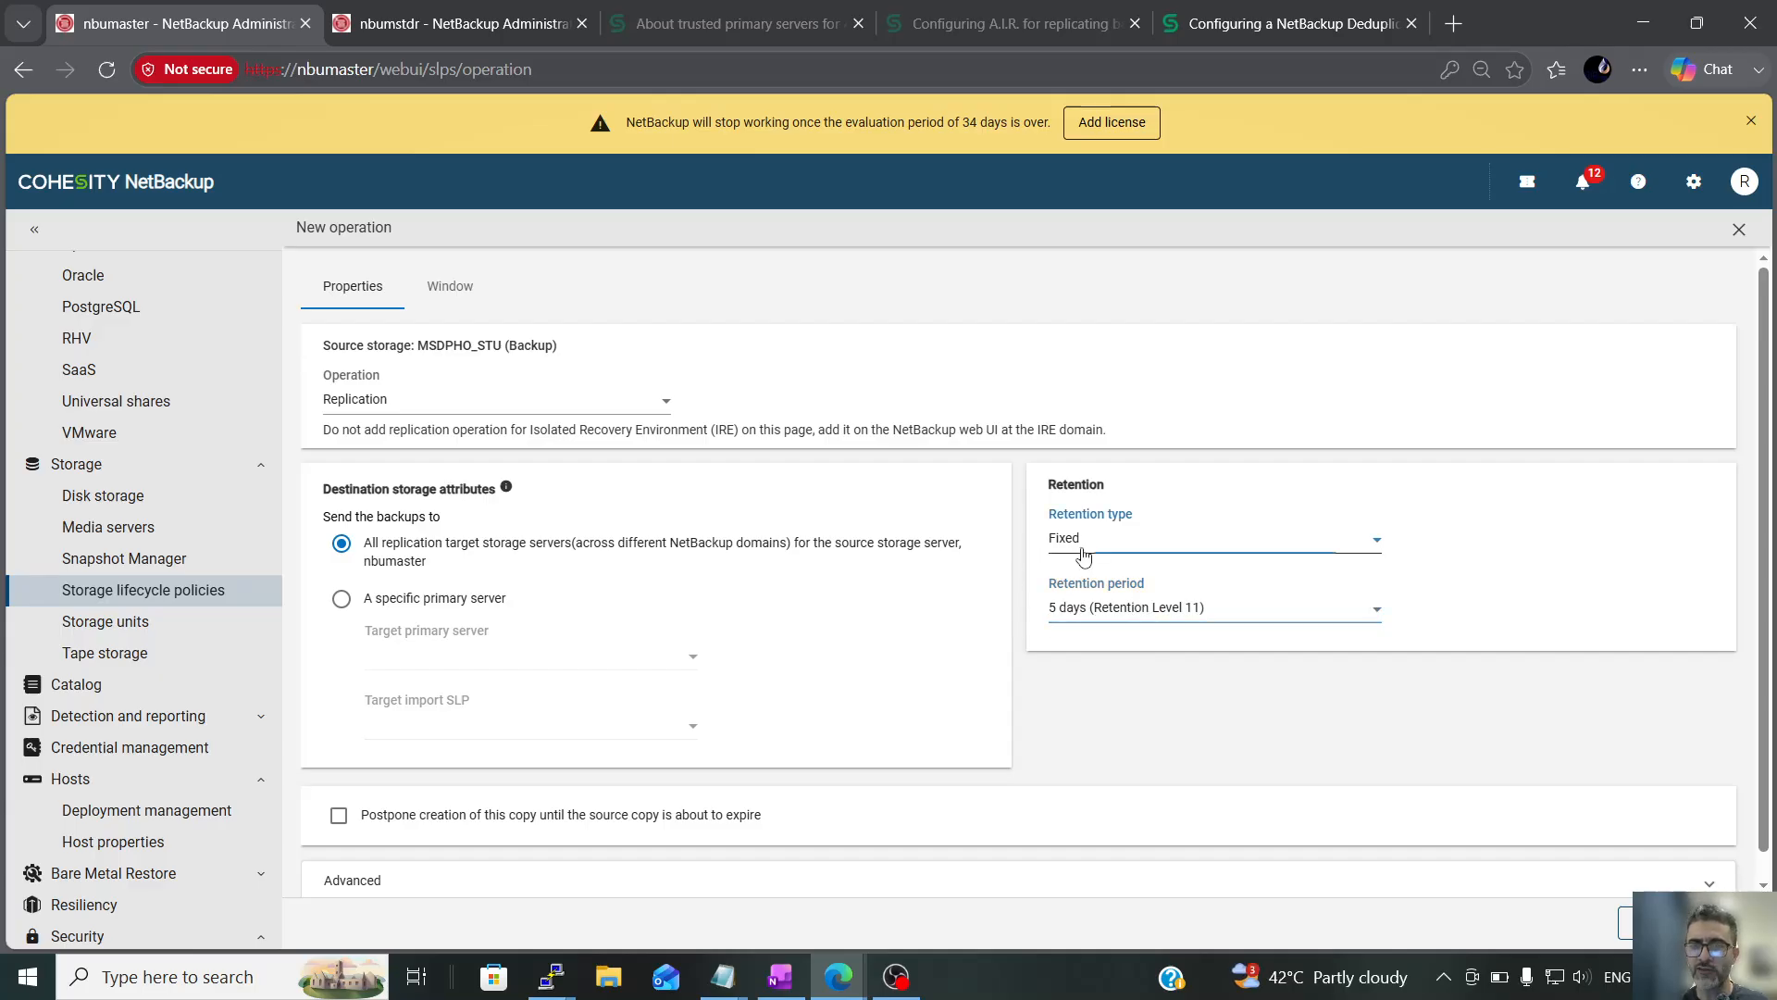
click(1134, 589)
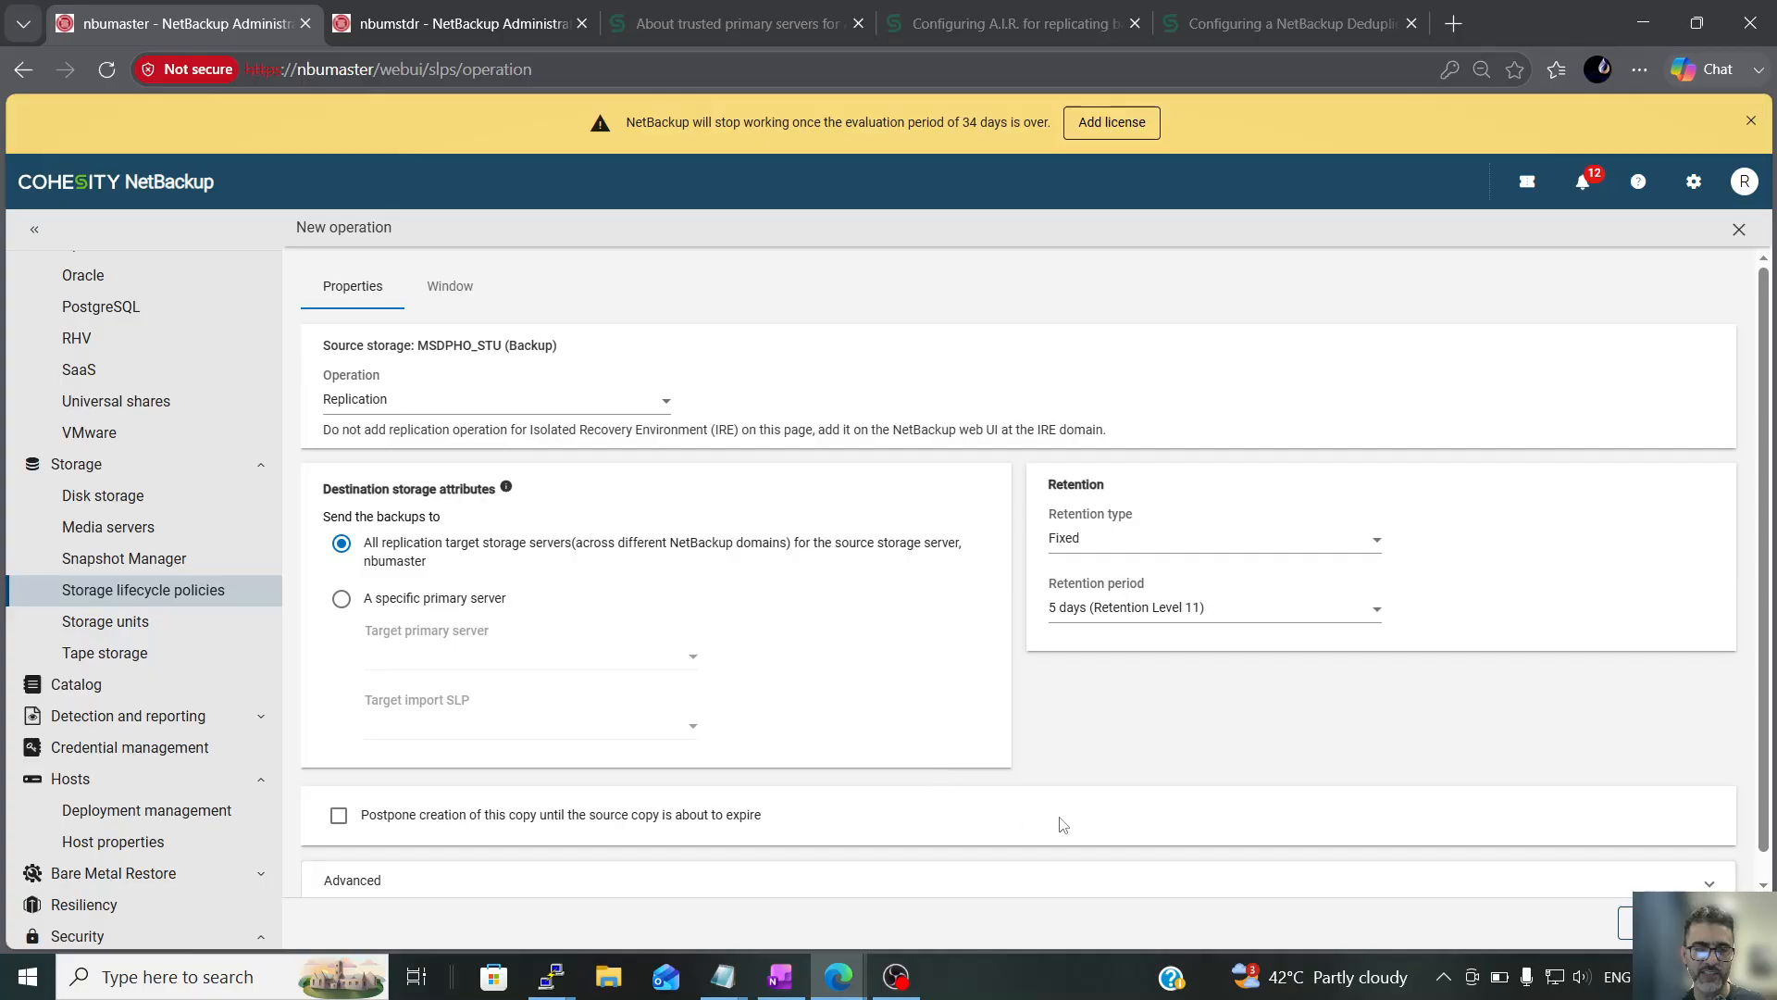
Send the replicated backups to a specific primary server and choose nbumstdr as the target
scroll(1157, 765, down, 1)
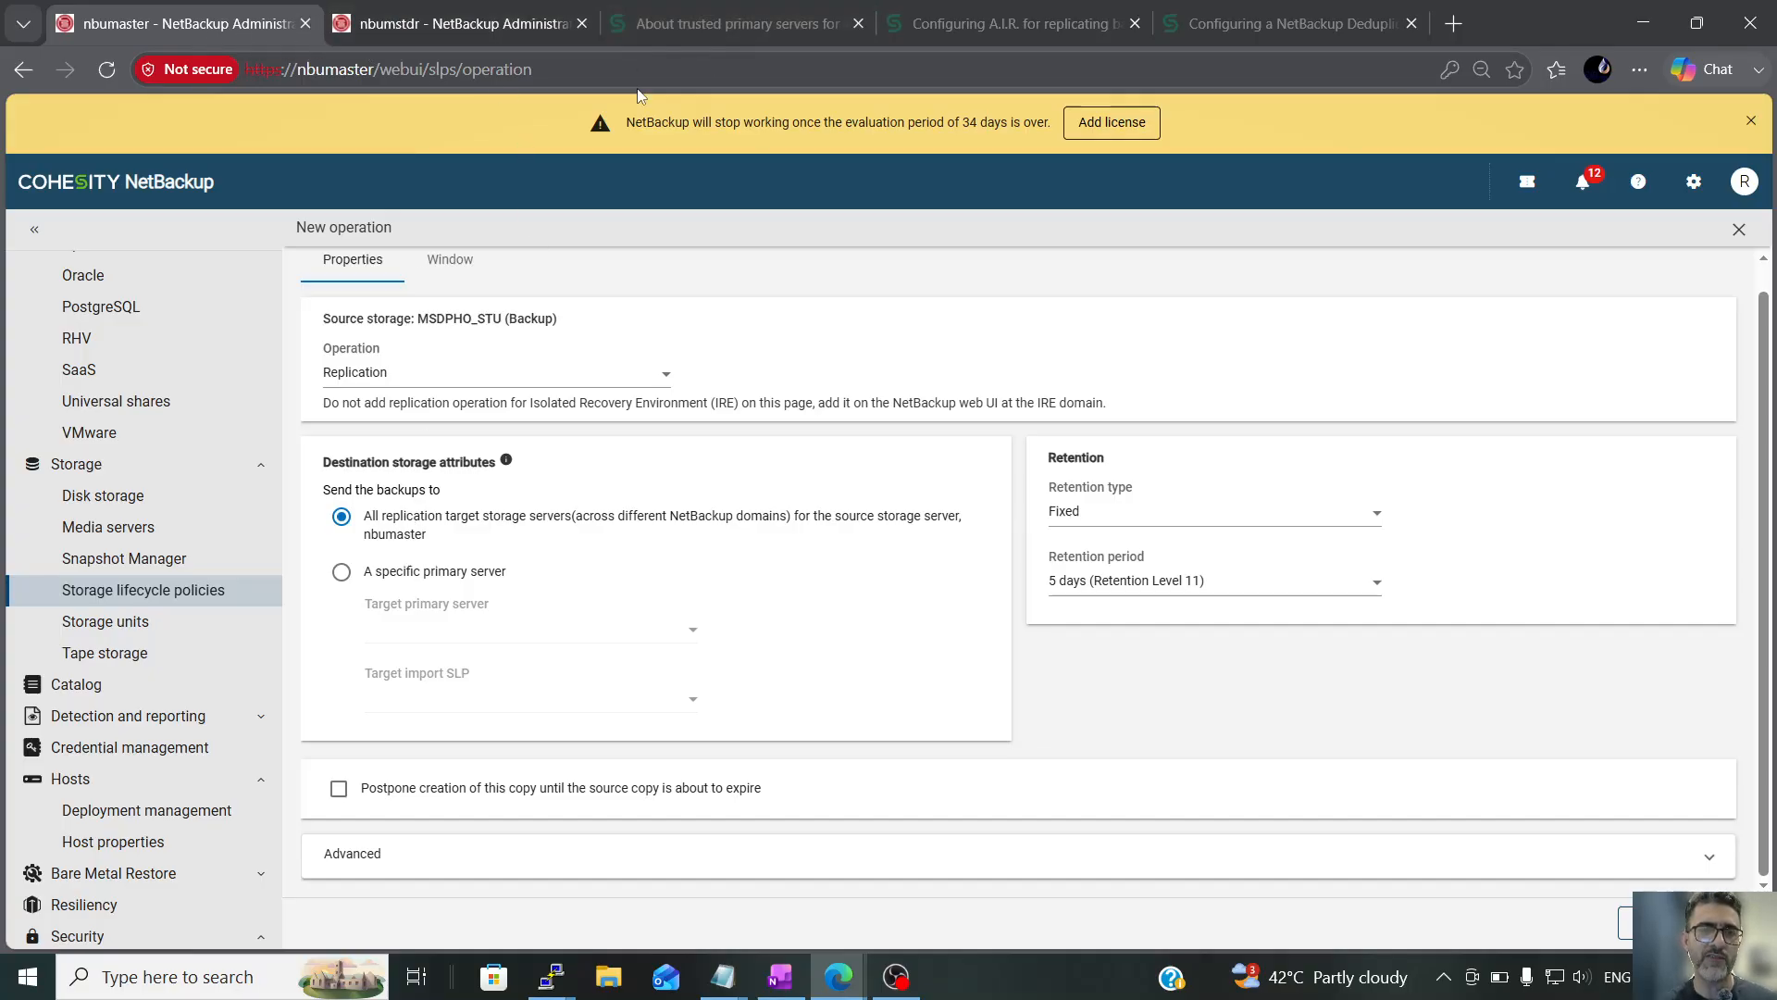
click(362, 573)
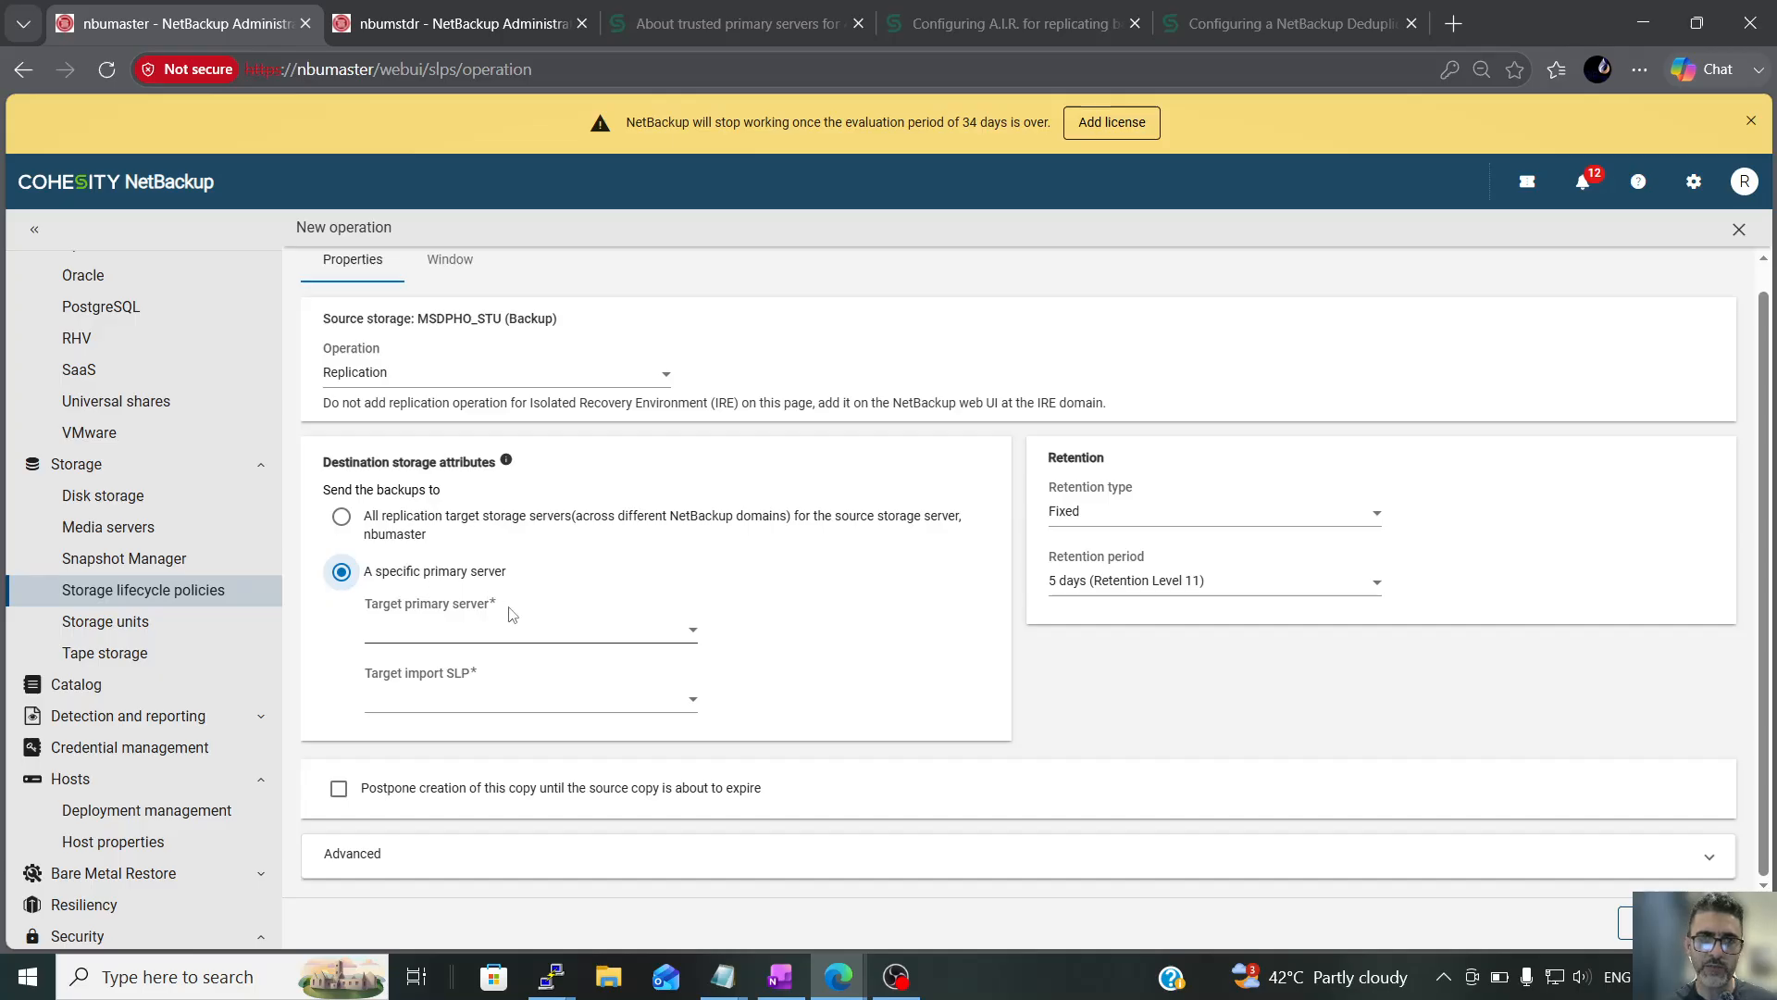
click(572, 639)
click(433, 680)
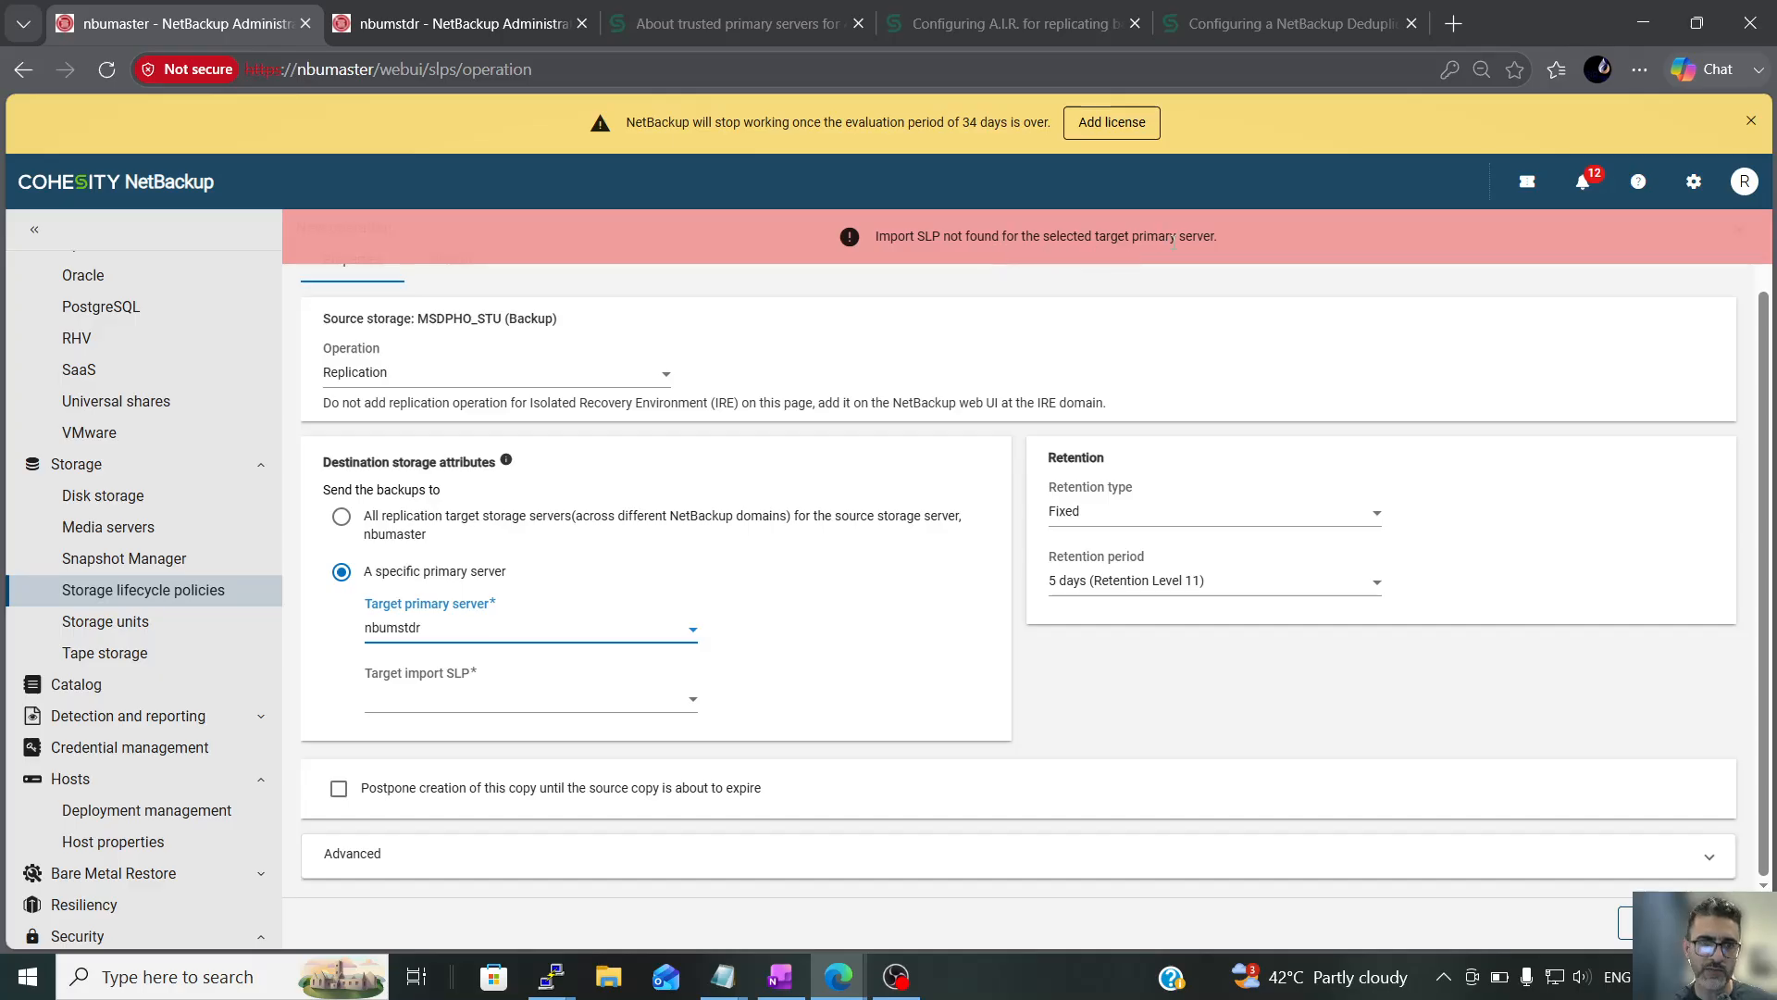
Check the replication operation's target import SLP choices, and start adding a storage lifecycle policy on nbumstdr
click(657, 709)
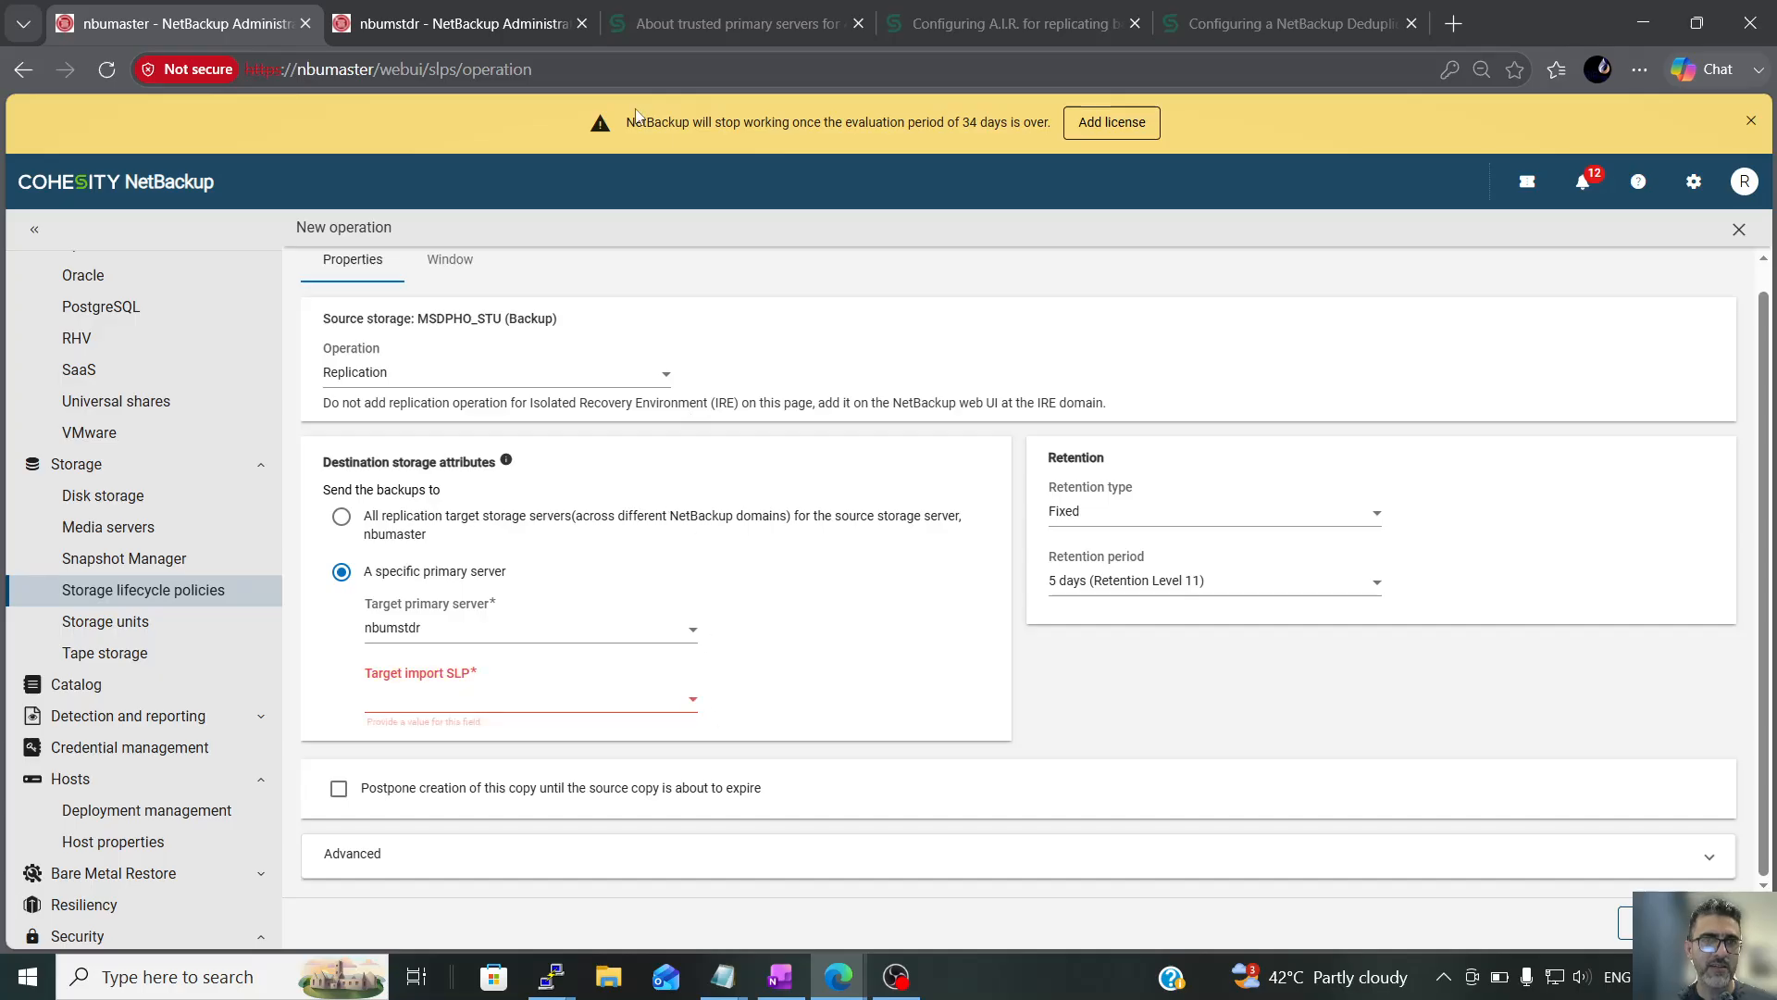
click(498, 11)
click(153, 506)
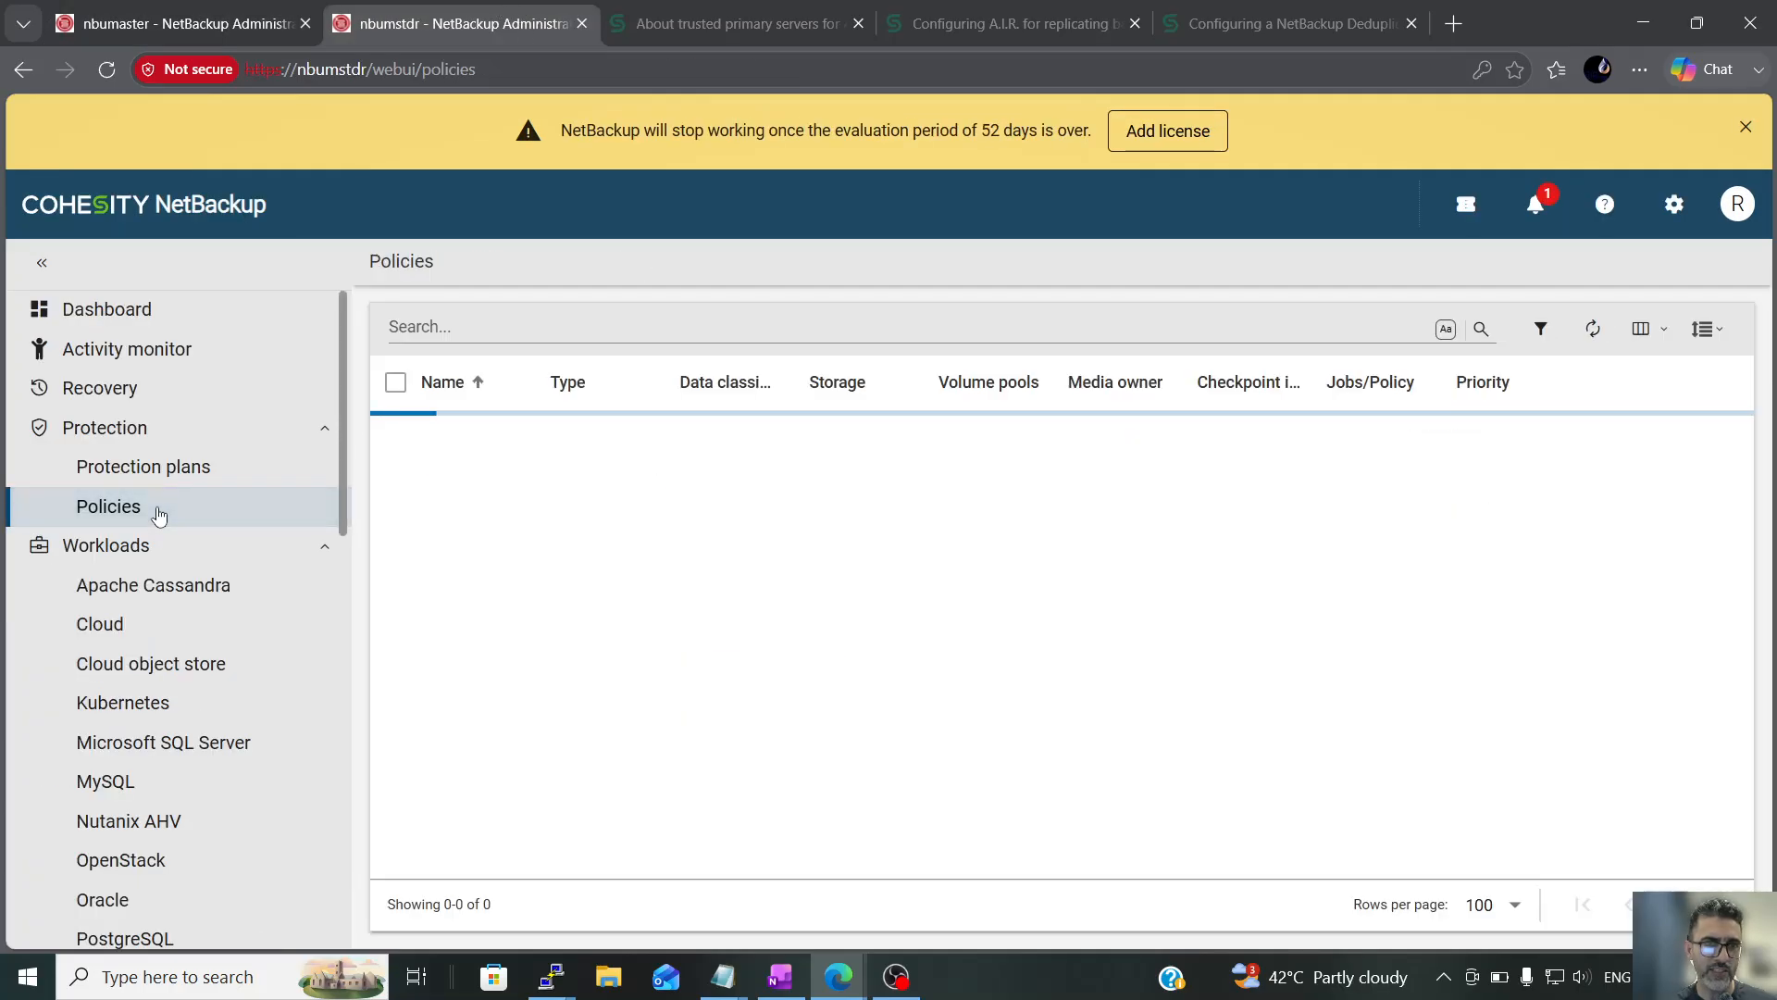
scroll(216, 732, down, 3)
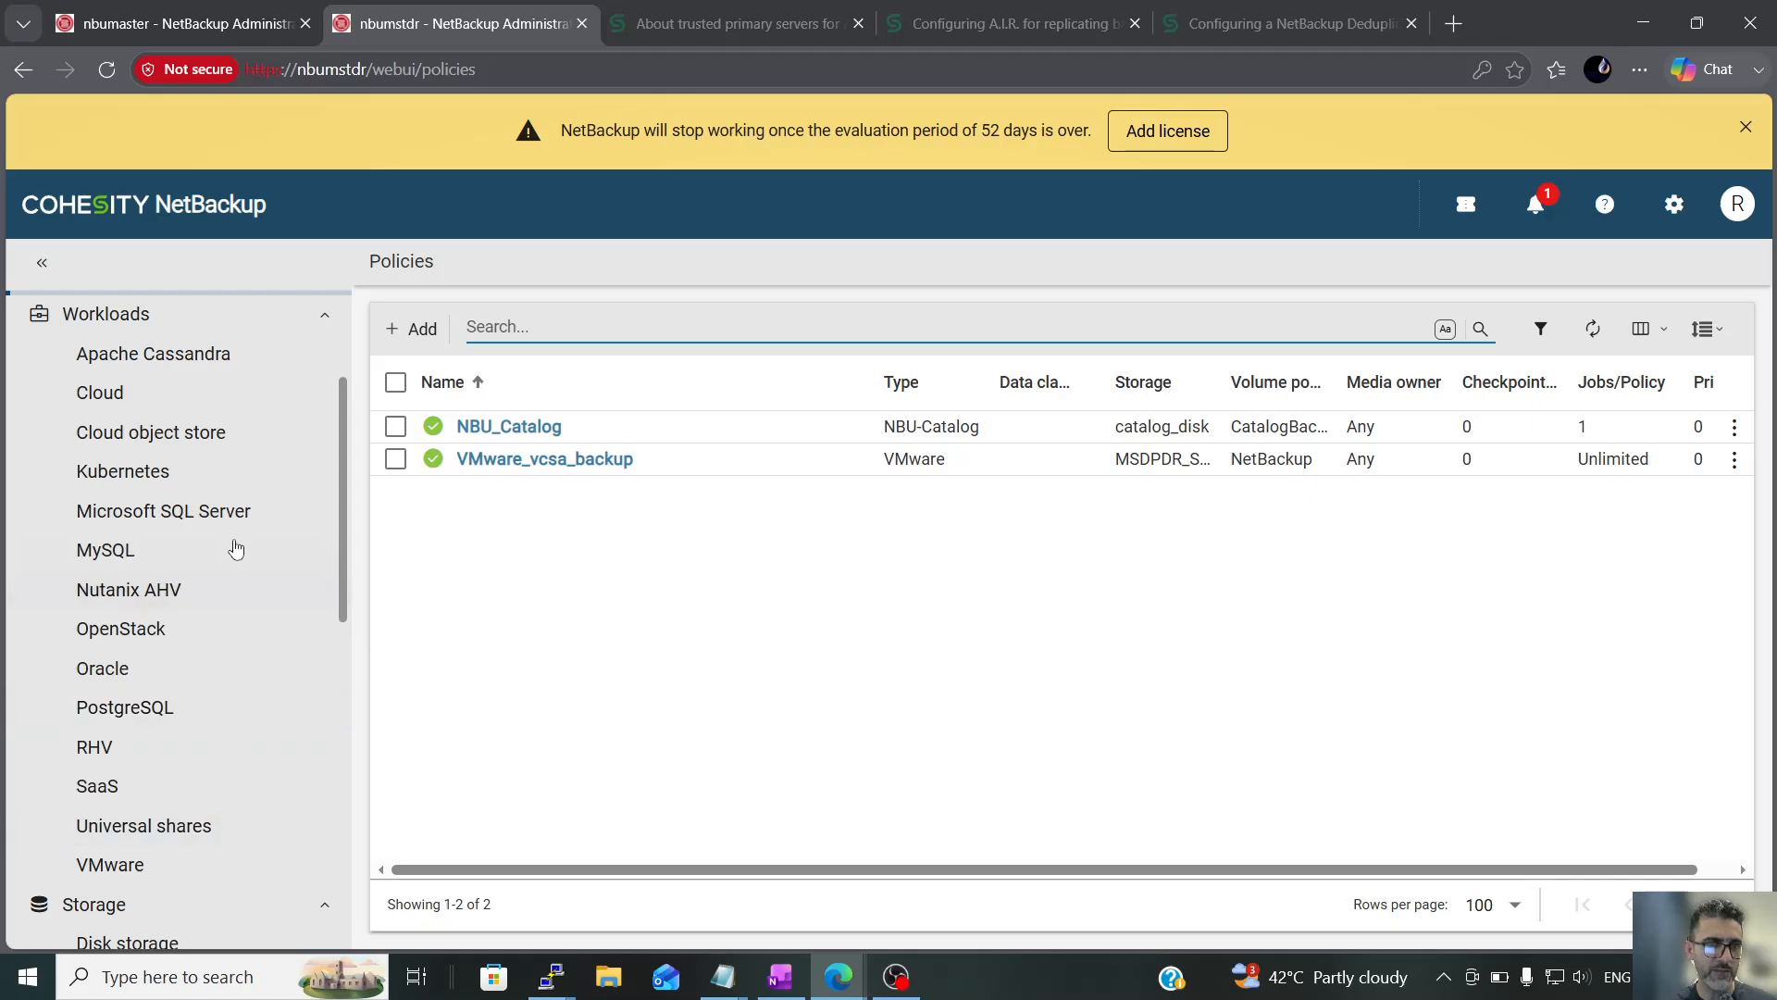
scroll(227, 584, down, 4)
click(214, 718)
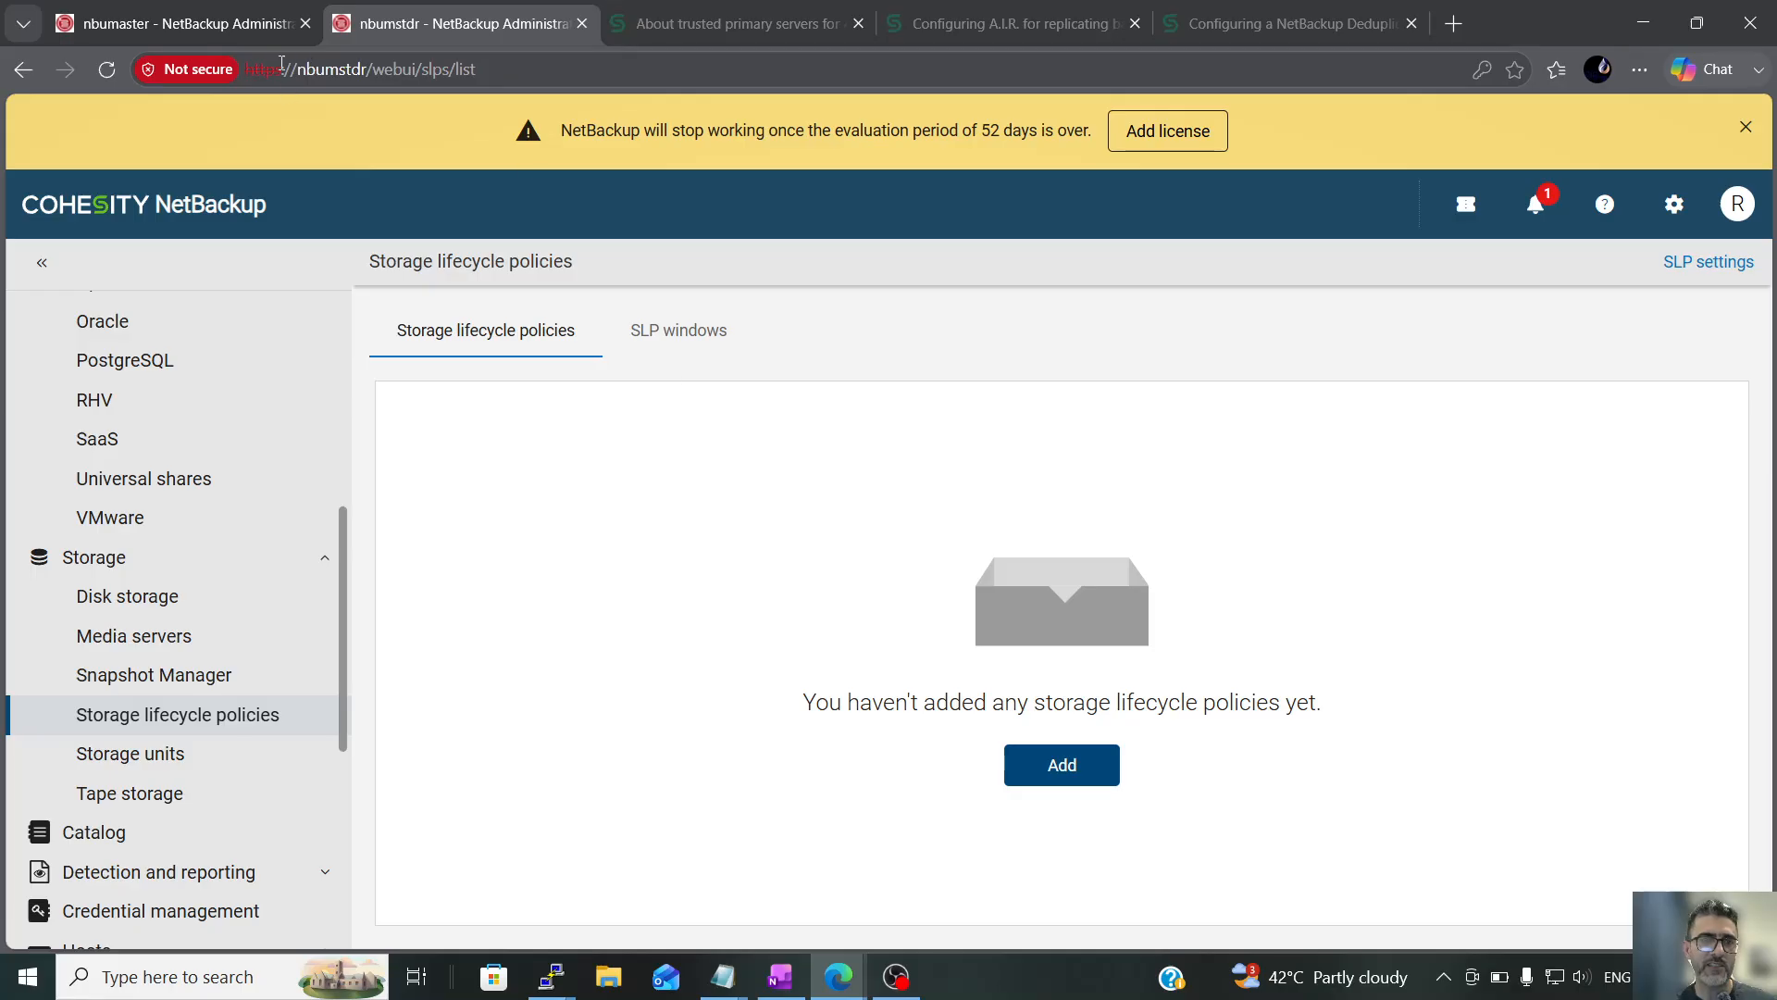
click(231, 24)
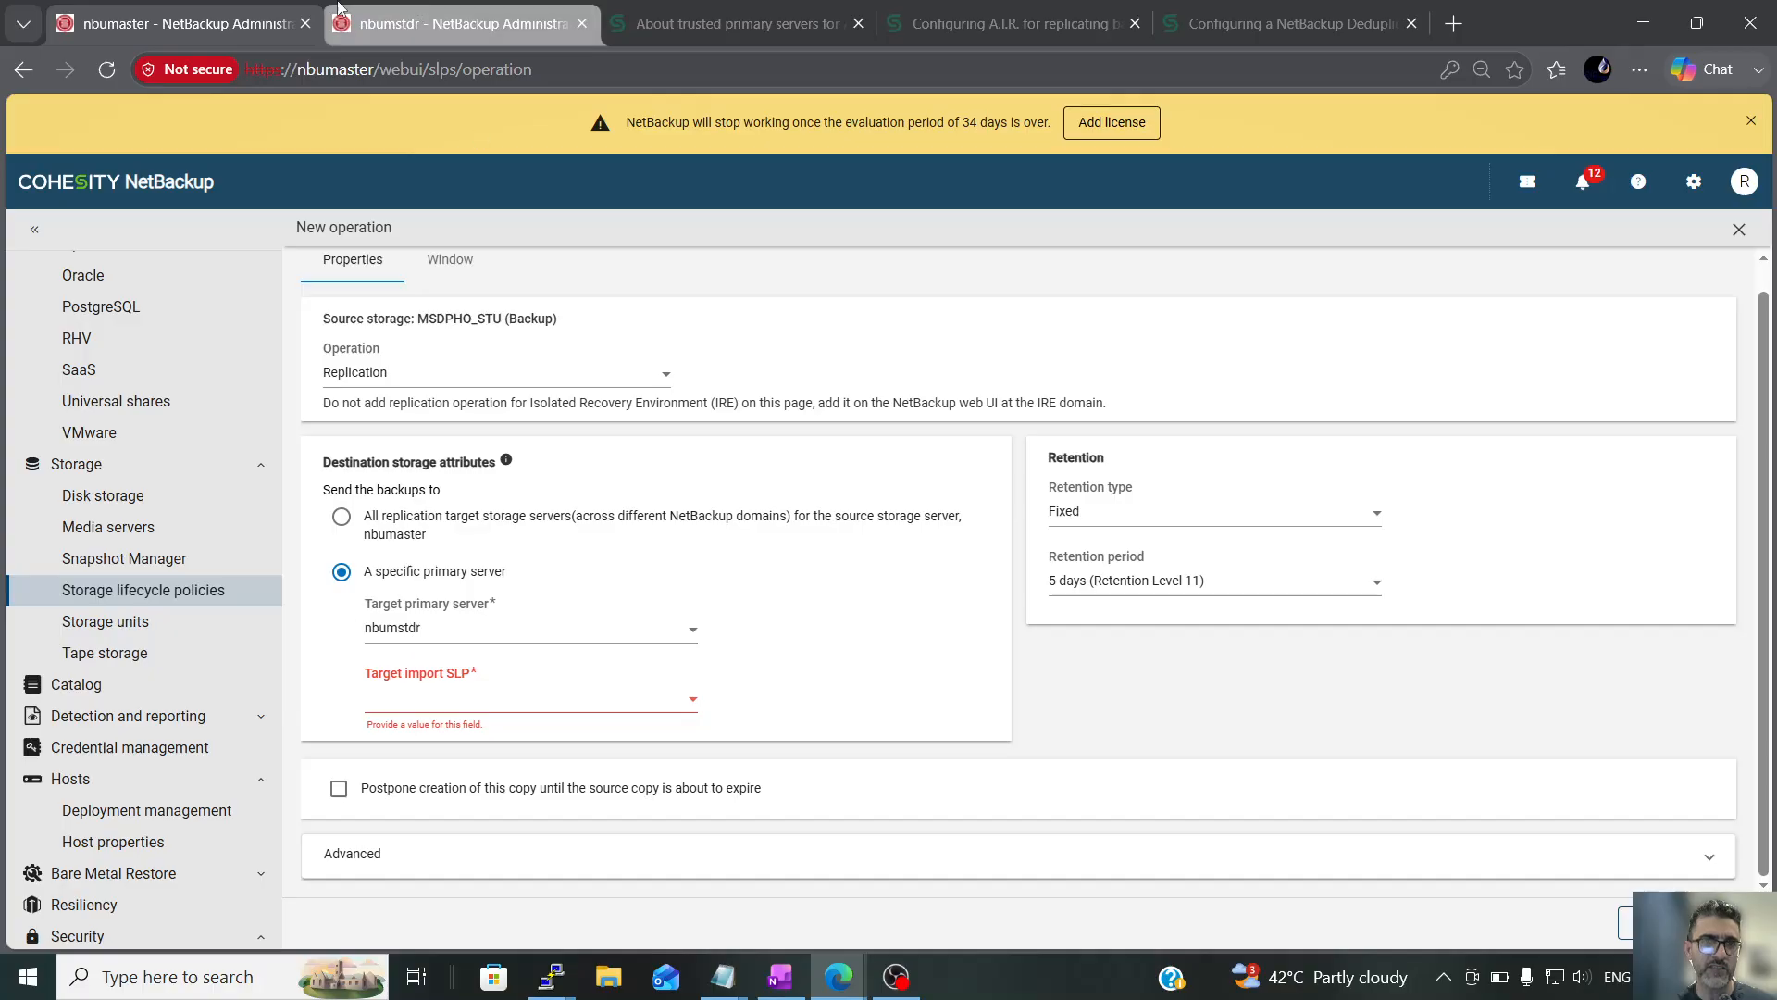
click(398, 21)
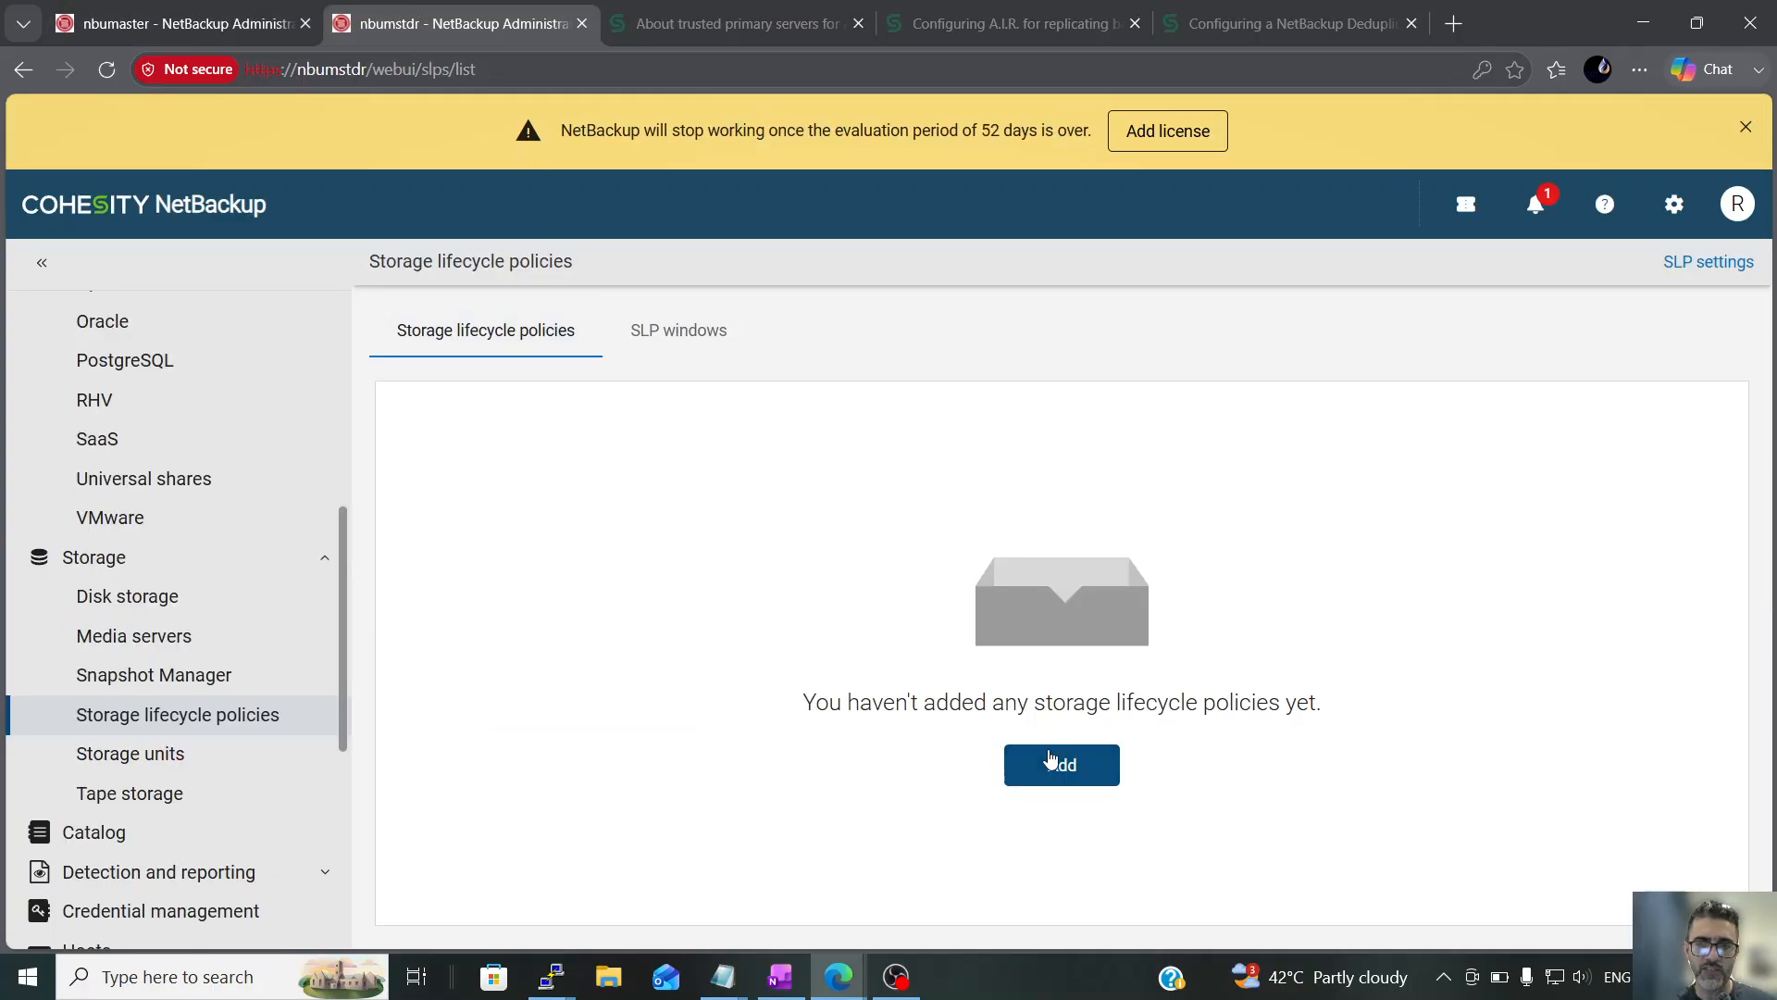
click(1062, 765)
click(515, 463)
On nbumaster, cancel the unfinished replication operation and copy the policy name HO-3D-DR-3D_SLP
click(160, 8)
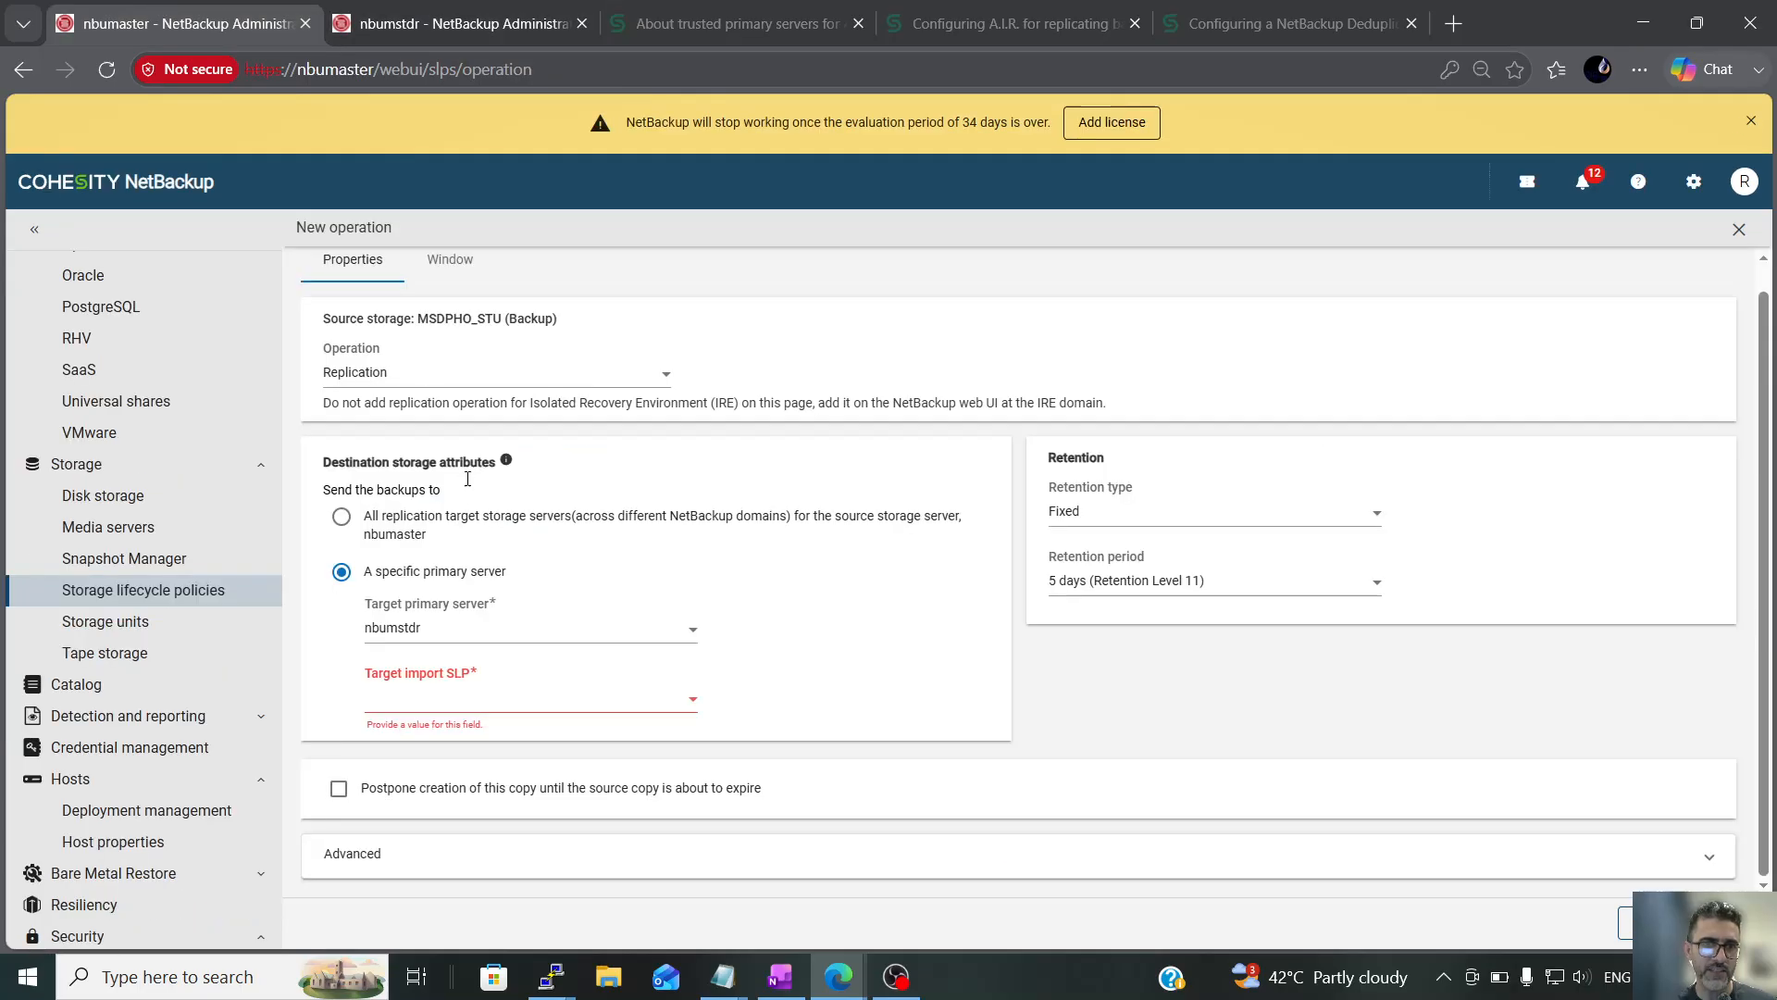
click(1621, 922)
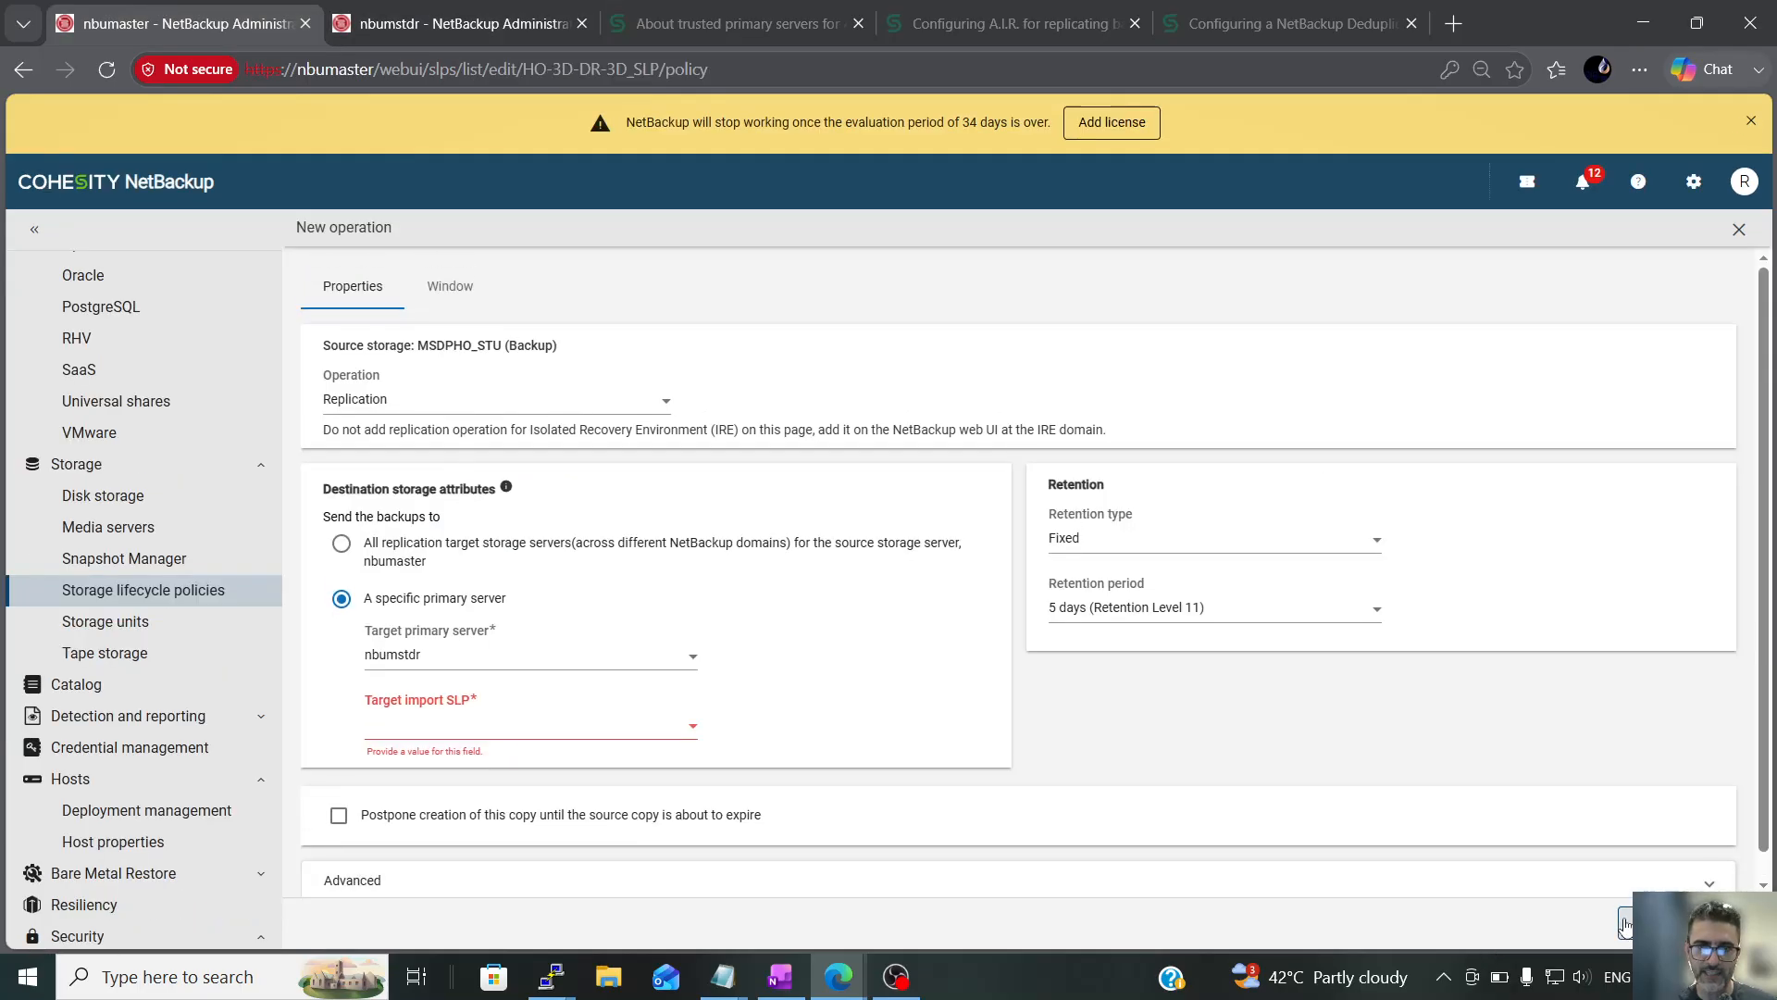
triple_click(419, 389)
key(ctrl+c)
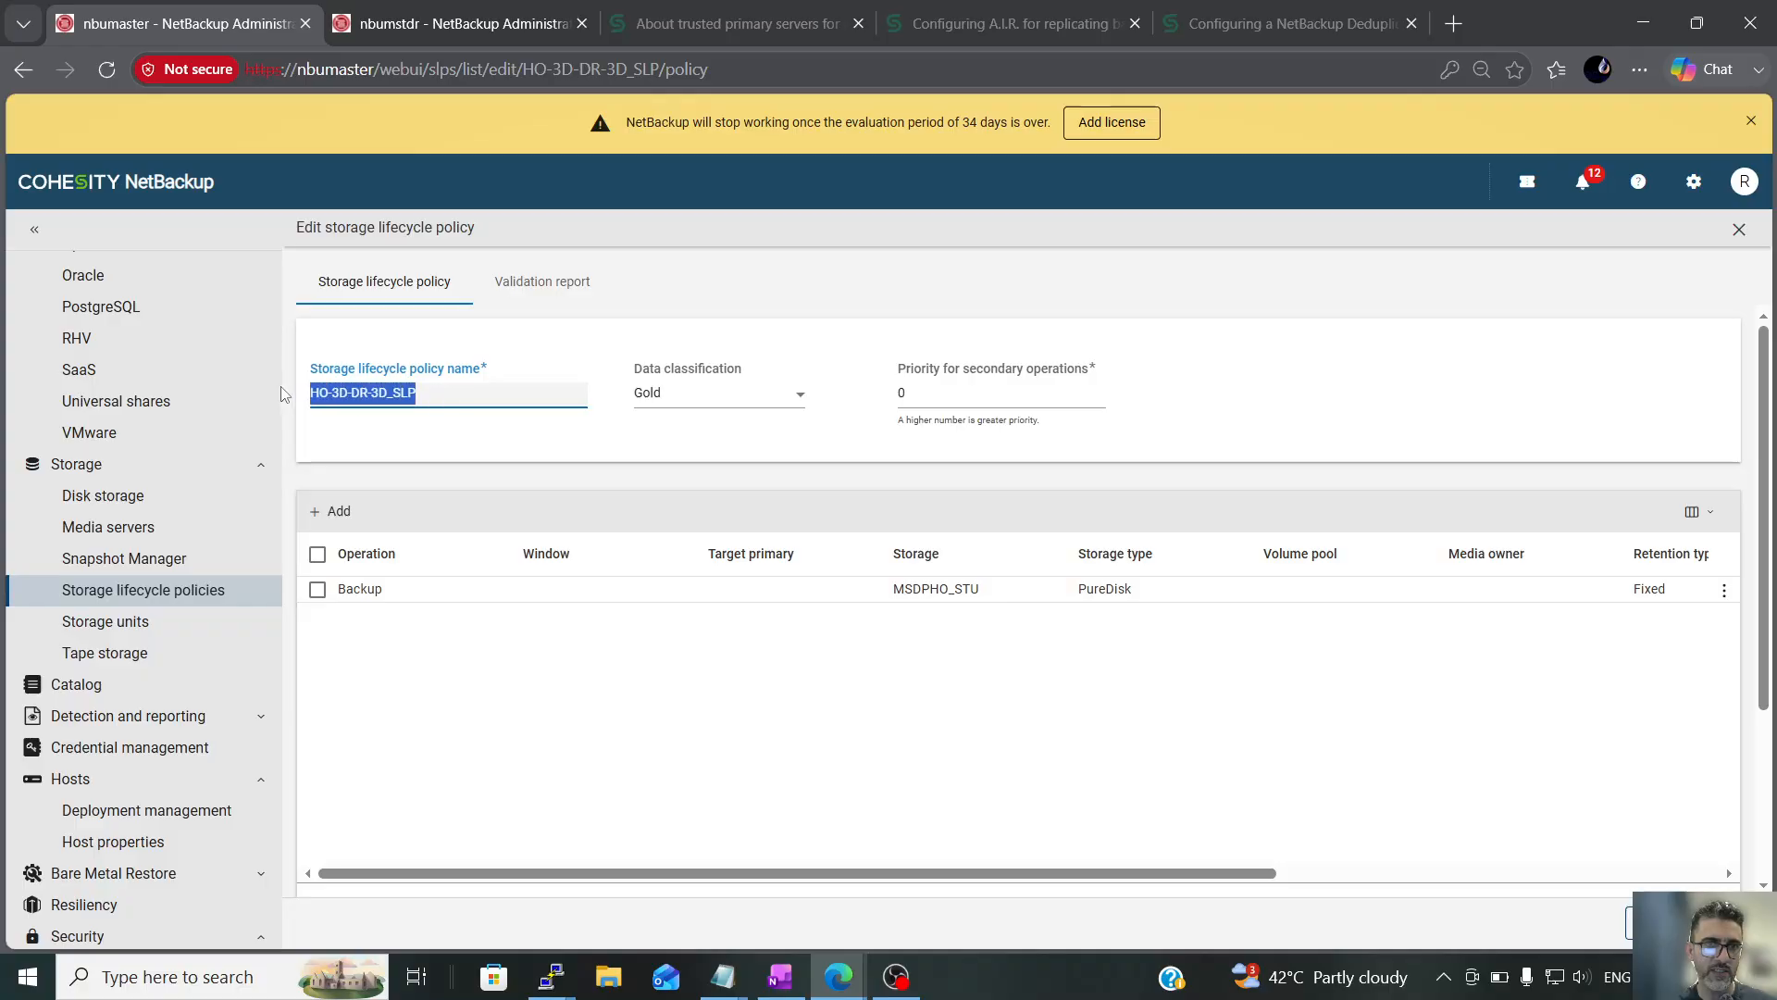
On nbumstdr, name the new storage lifecycle policy HO-3D-DR-3D_import_SLP
click(463, 25)
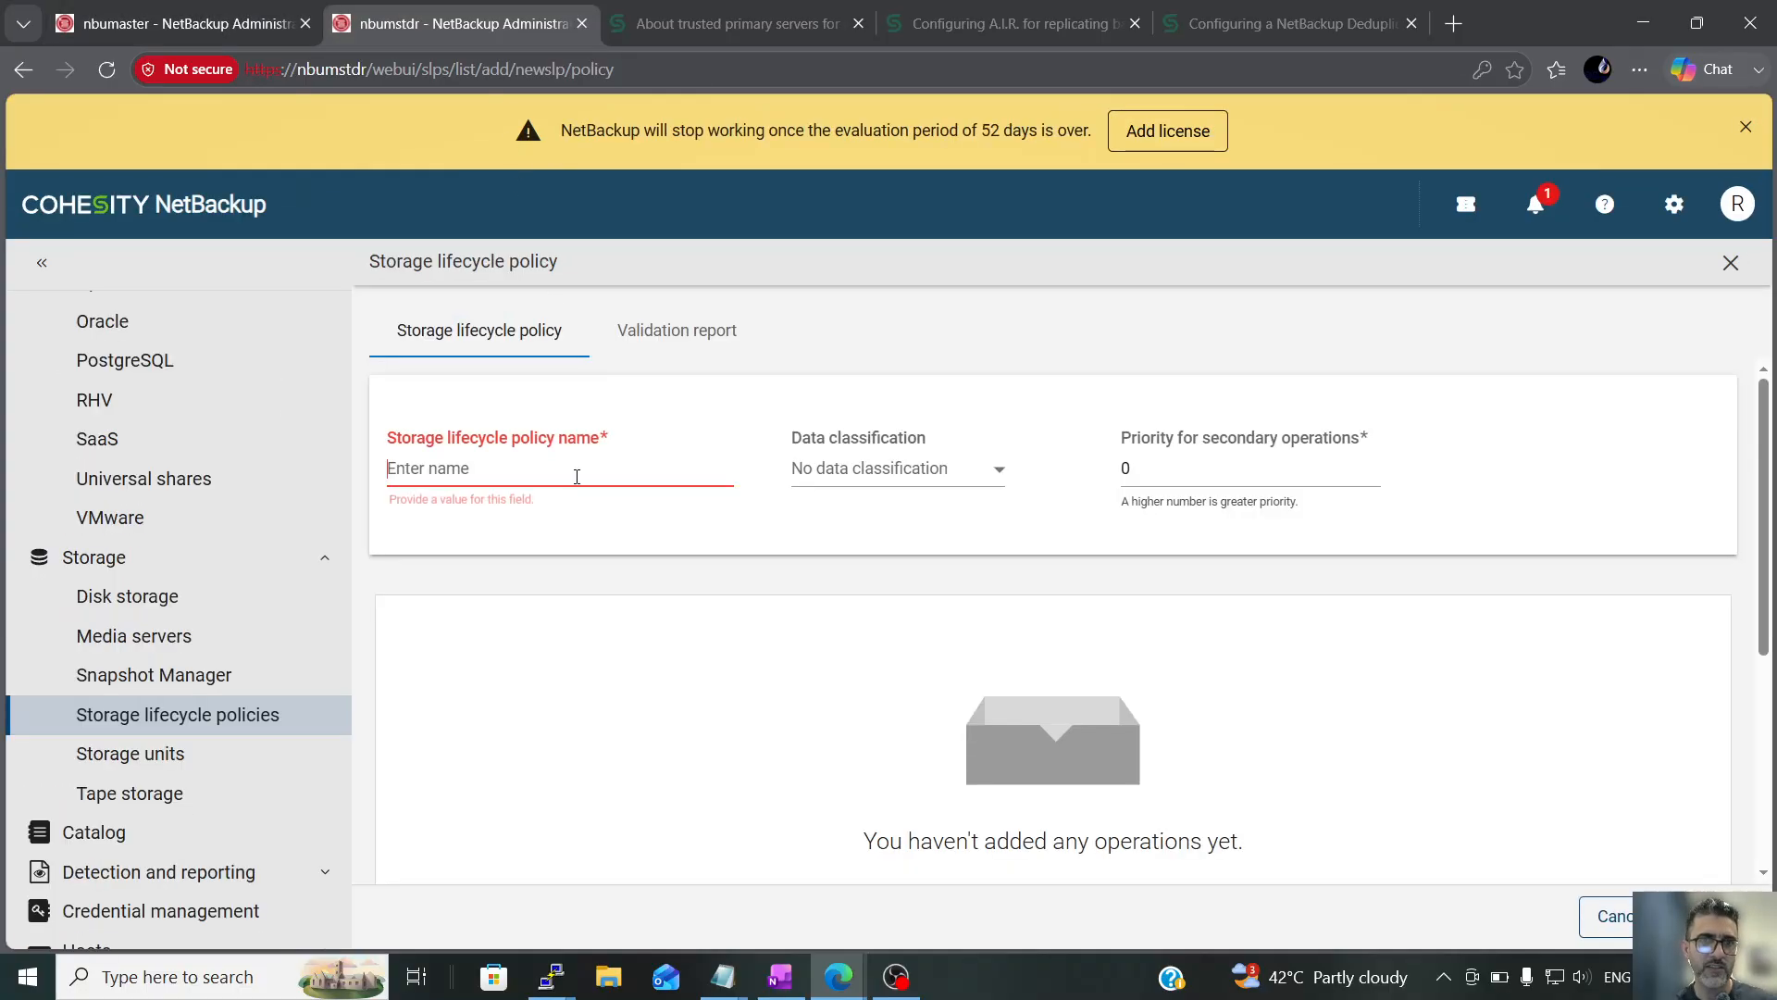
click(448, 469)
key(ctrl+v)
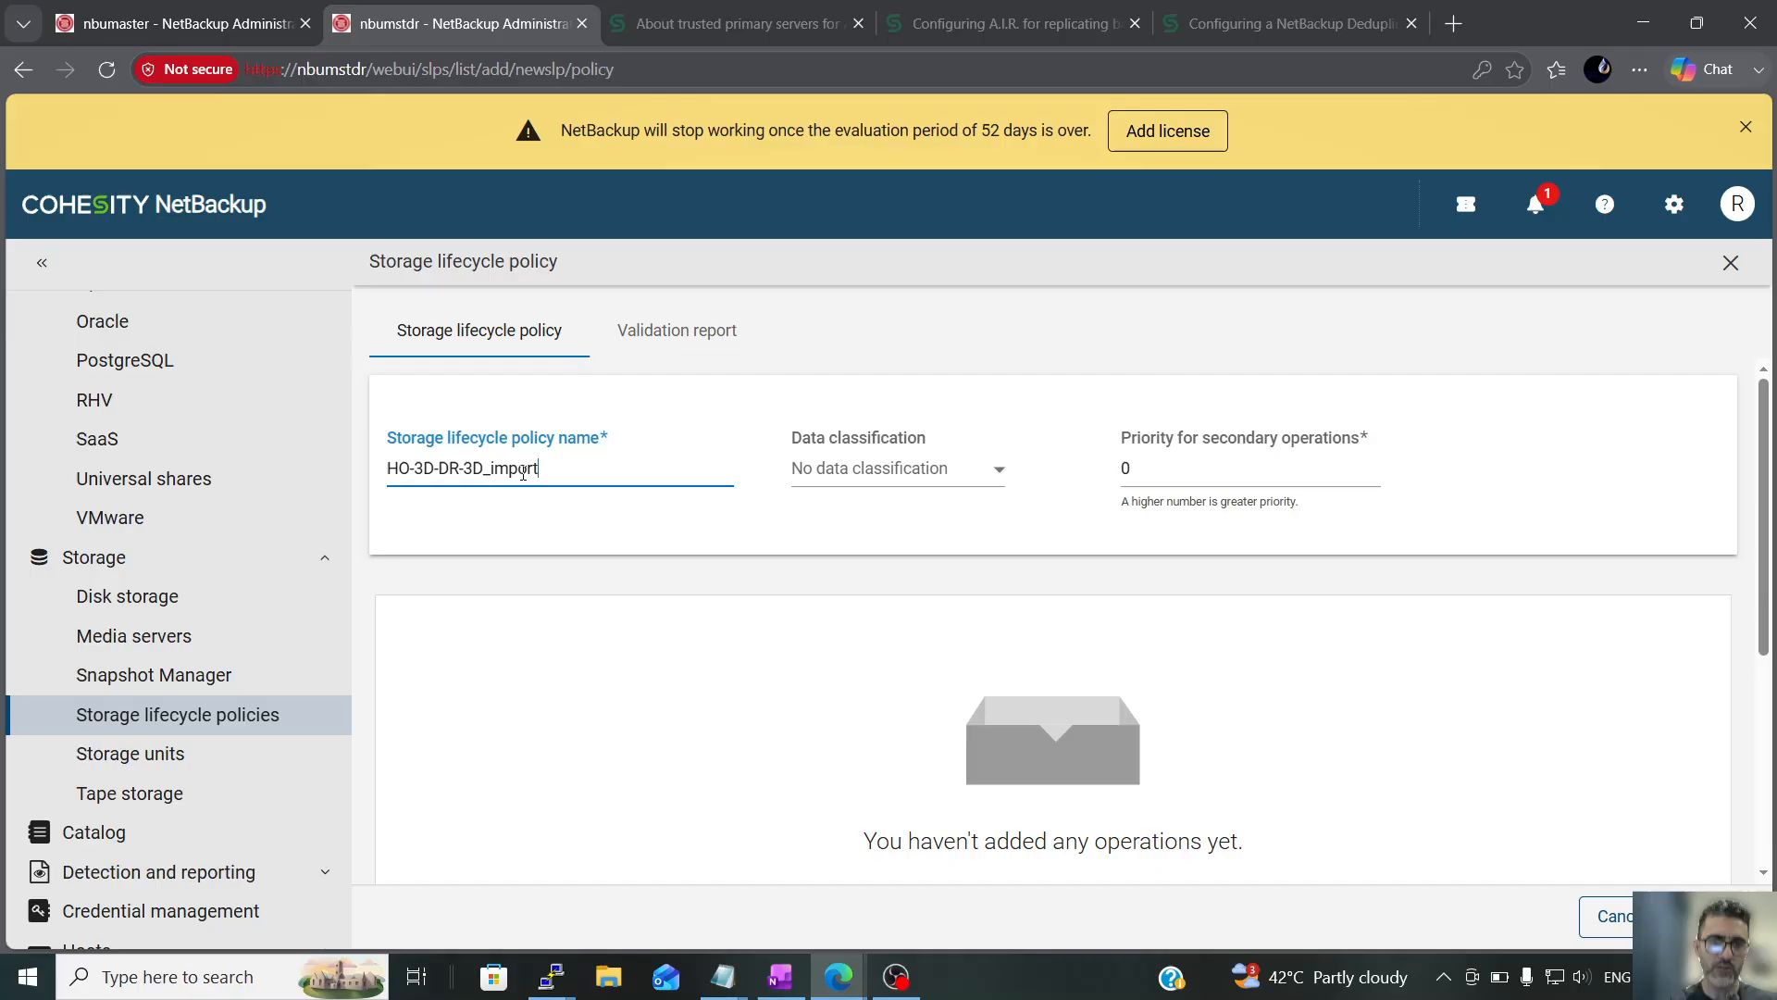
text(import_SLP)
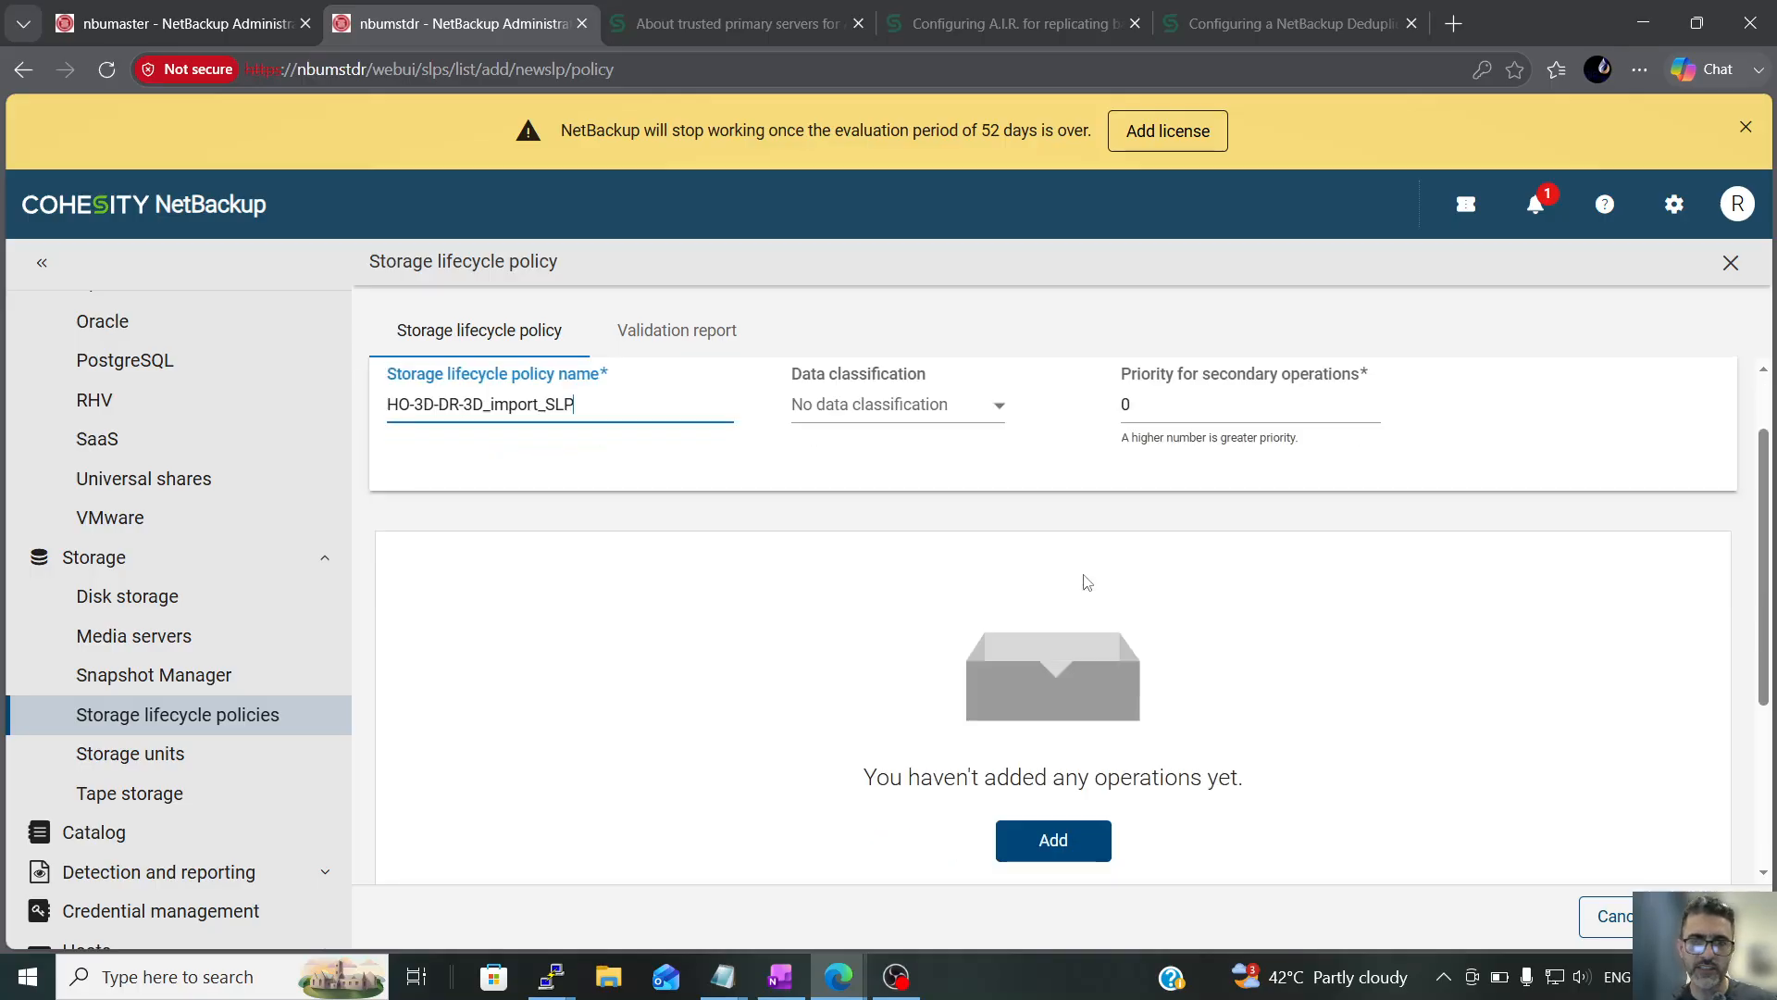
Start an operation in the HO-3D-DR-3D_import_SLP policy and set its operation type to Import
scroll(987, 576, down, 2)
scroll(987, 576, up, 2)
scroll(882, 548, down, 5)
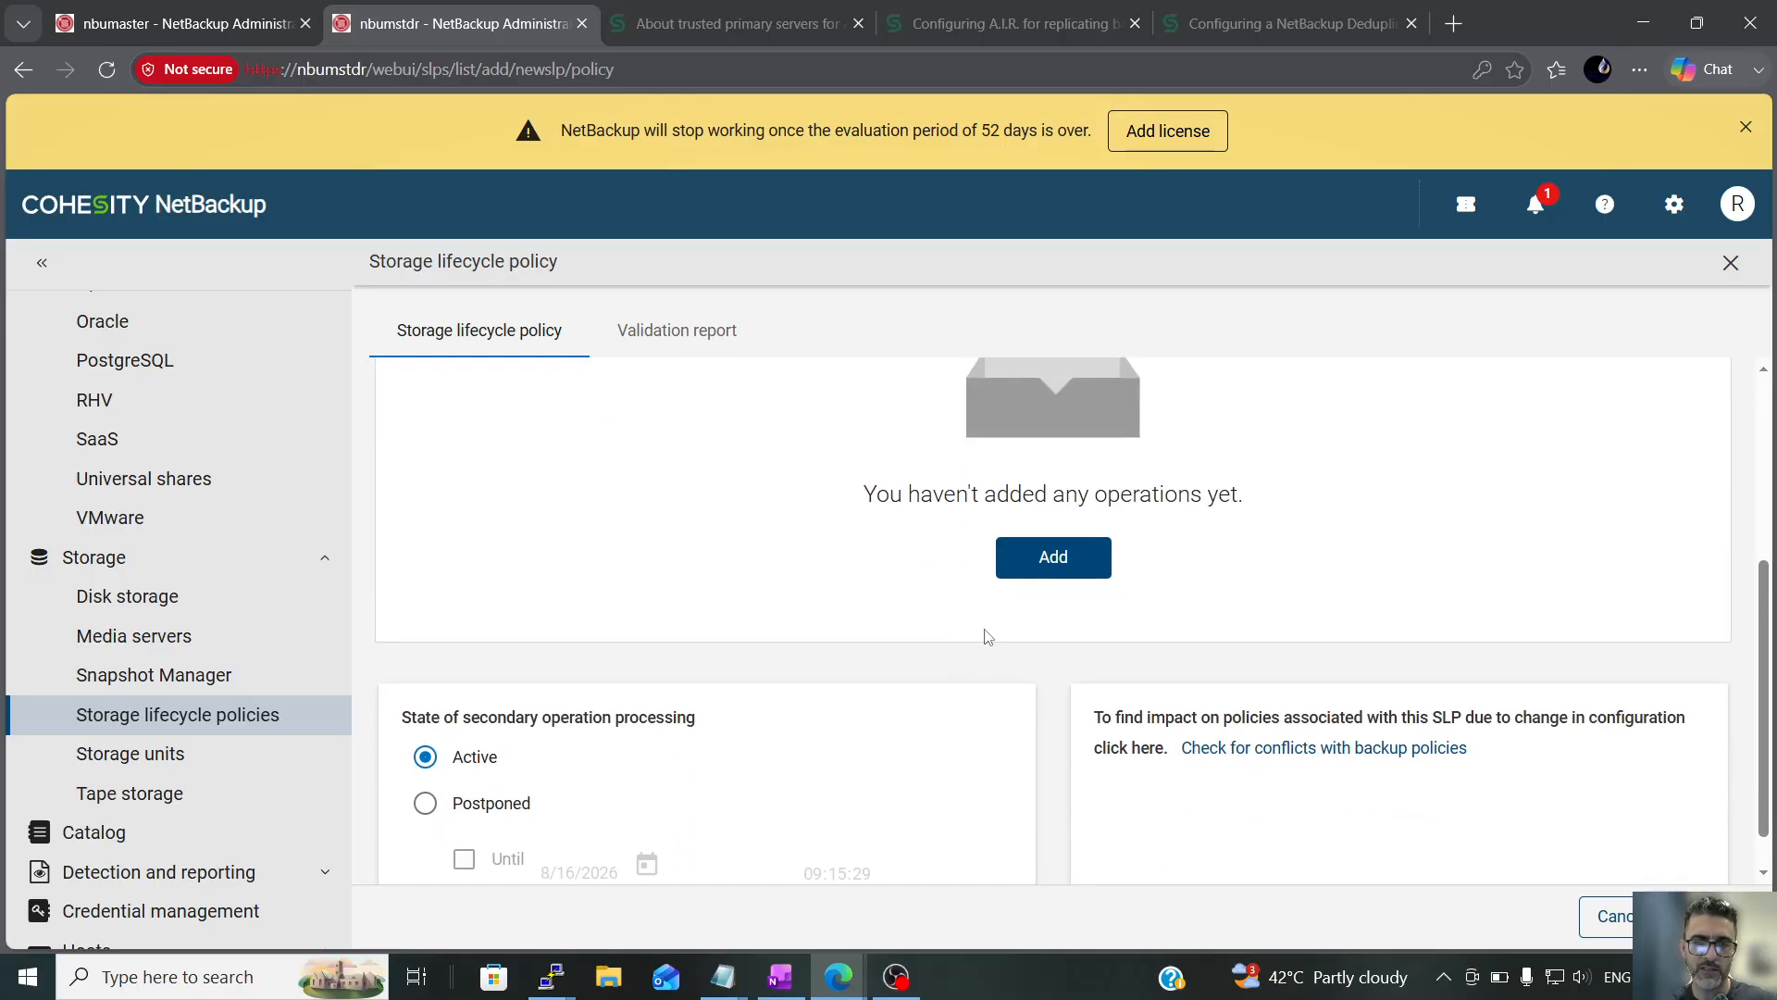
click(1044, 560)
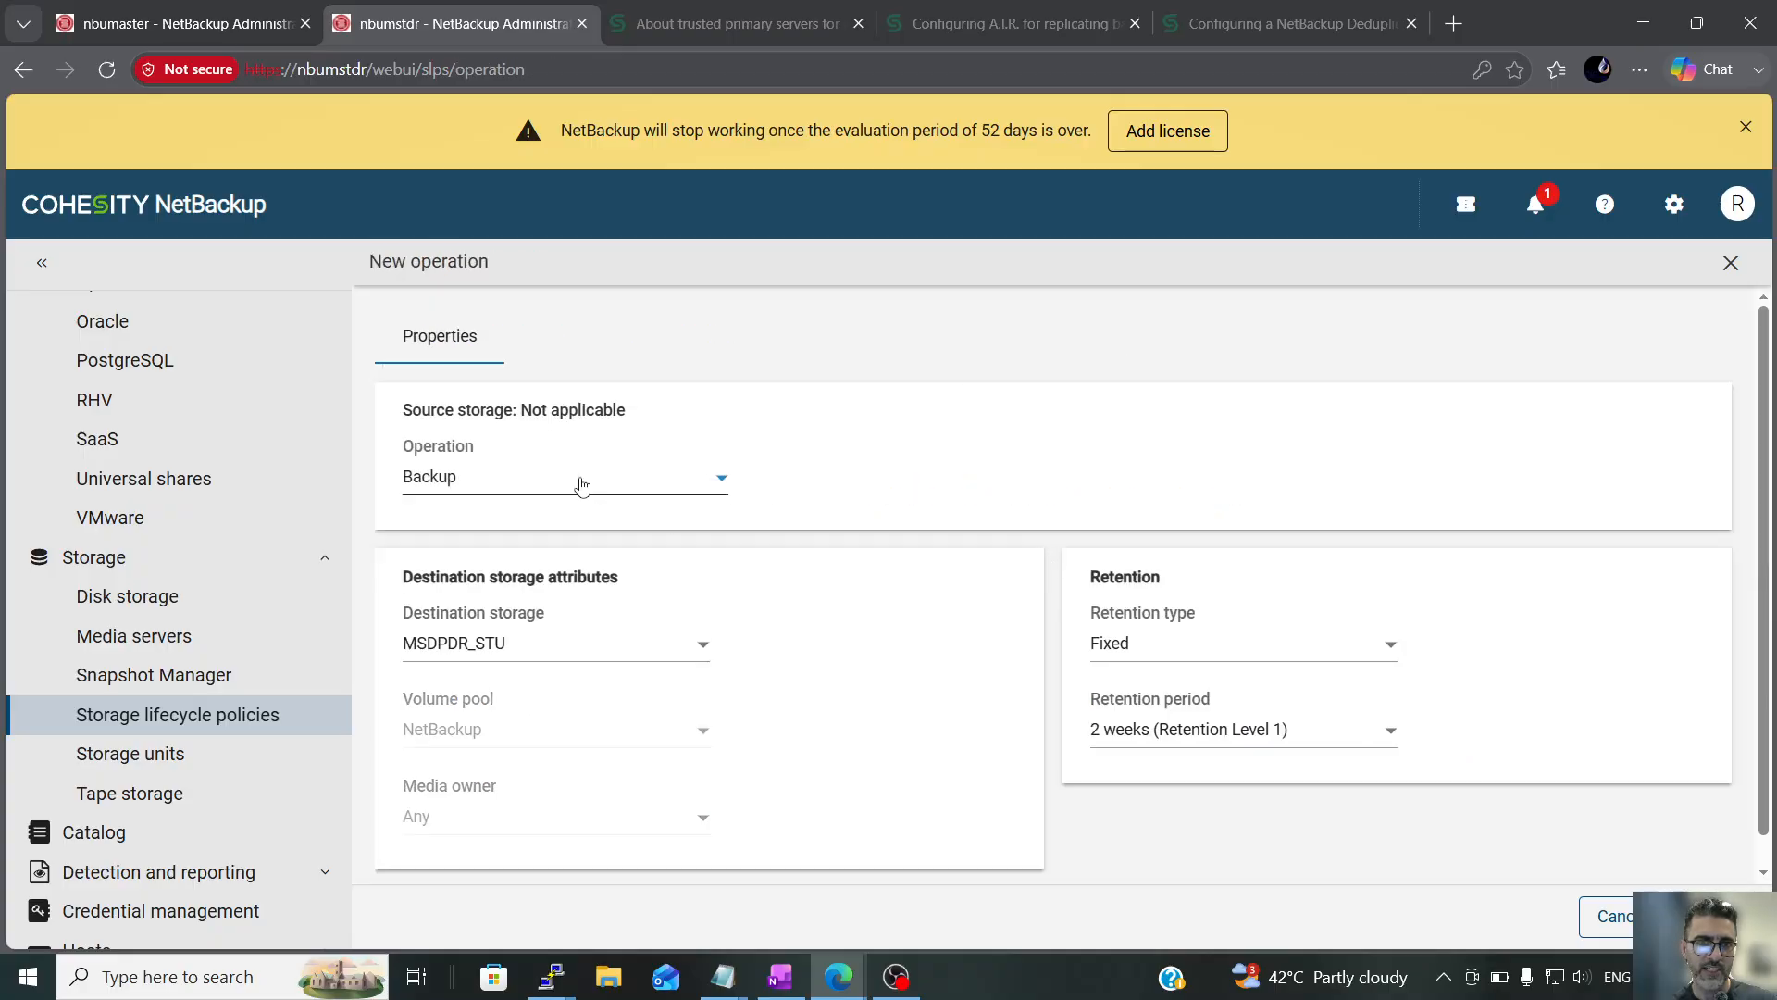
click(578, 484)
click(463, 646)
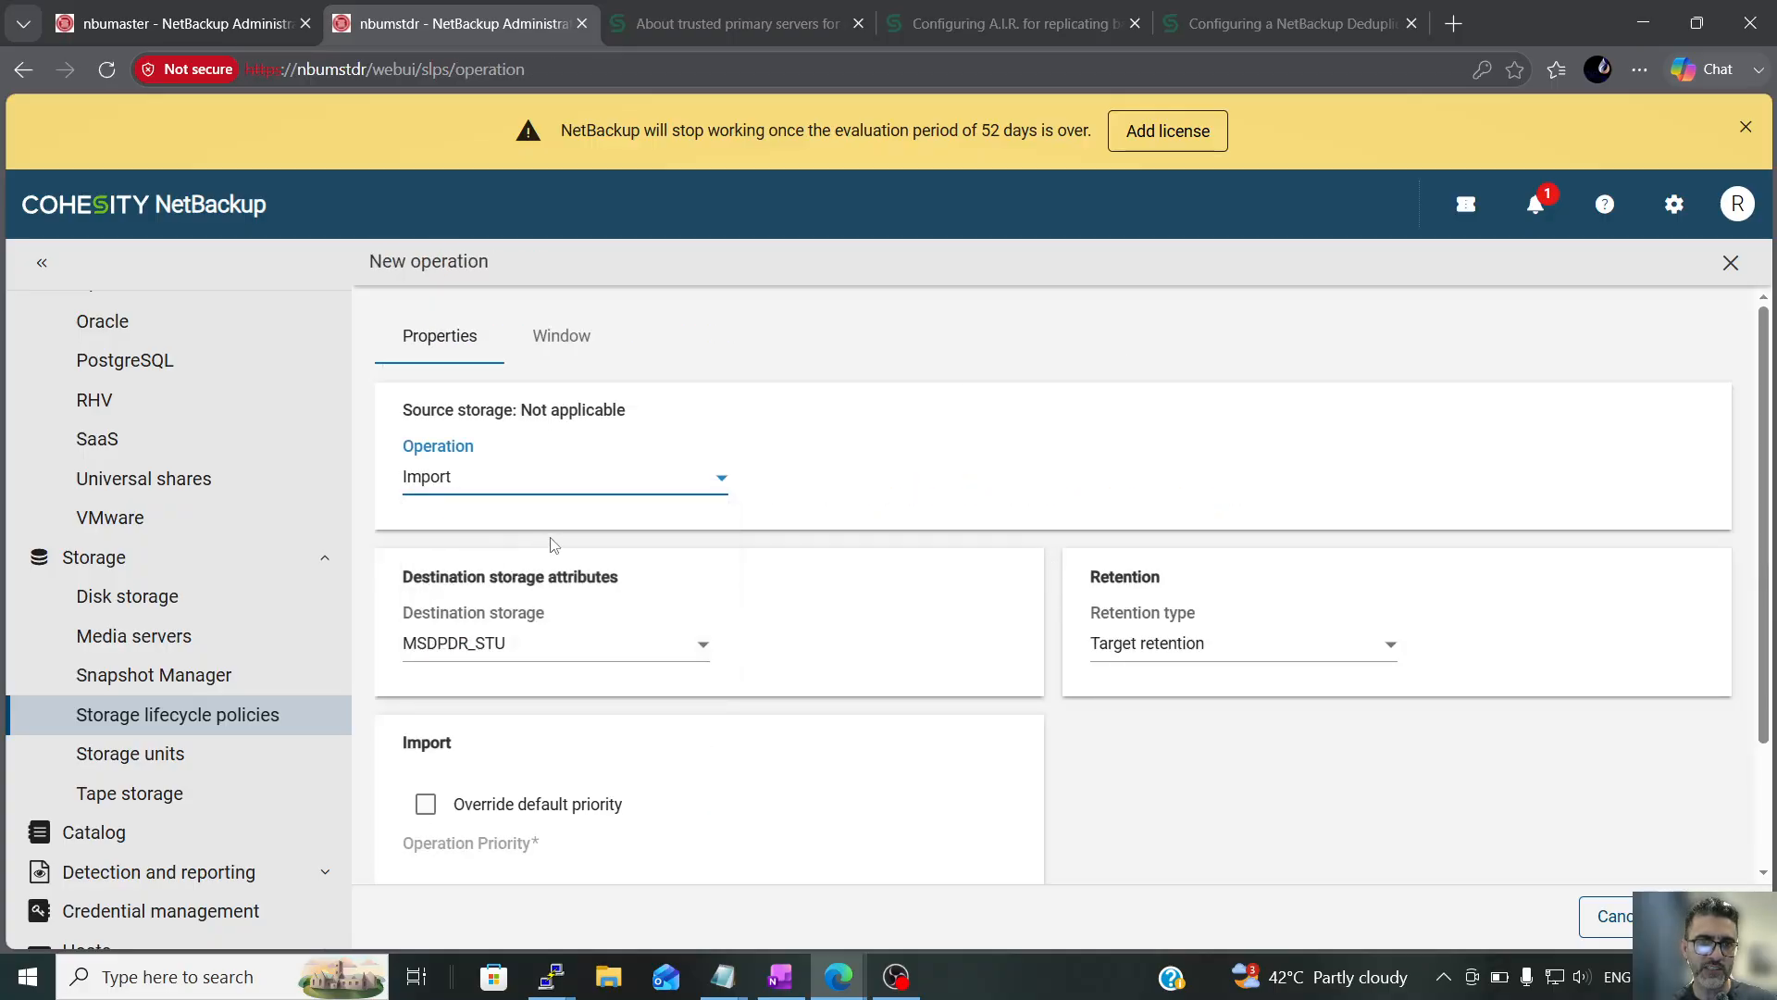
Keep Target retention as the import operation's retention type, and save the operation and the policy
scroll(592, 557, down, 1)
scroll(790, 615, down, 2)
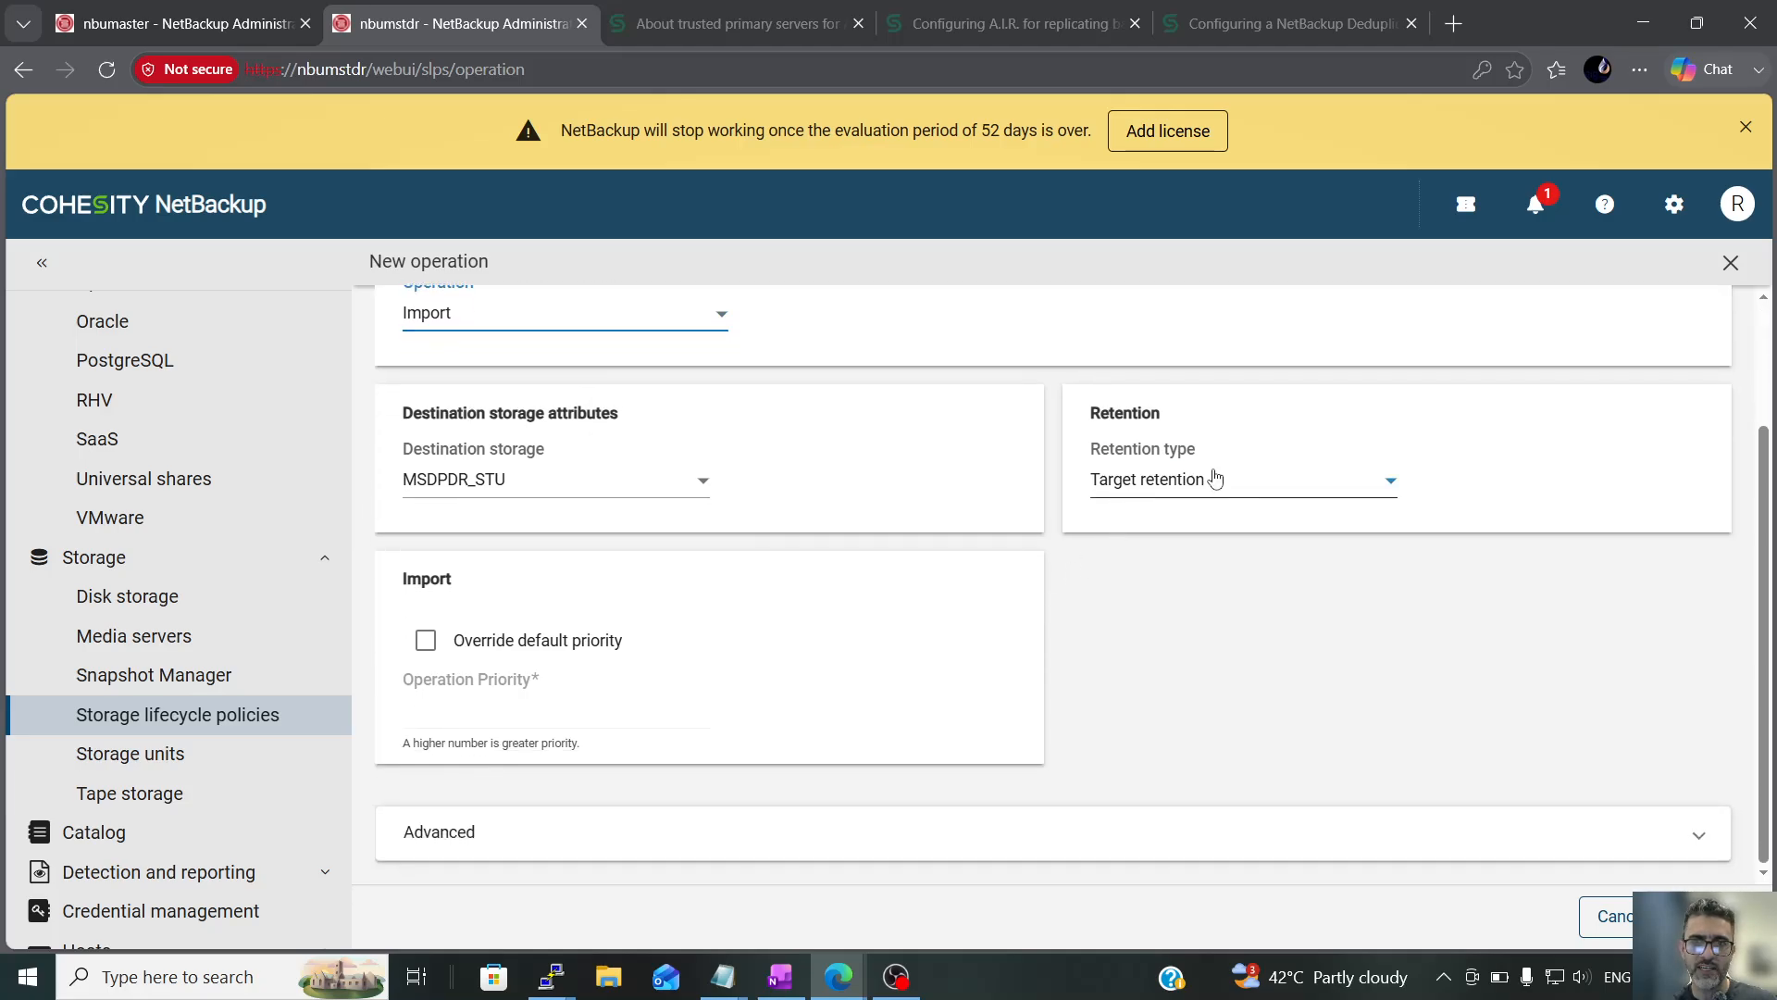
click(1214, 480)
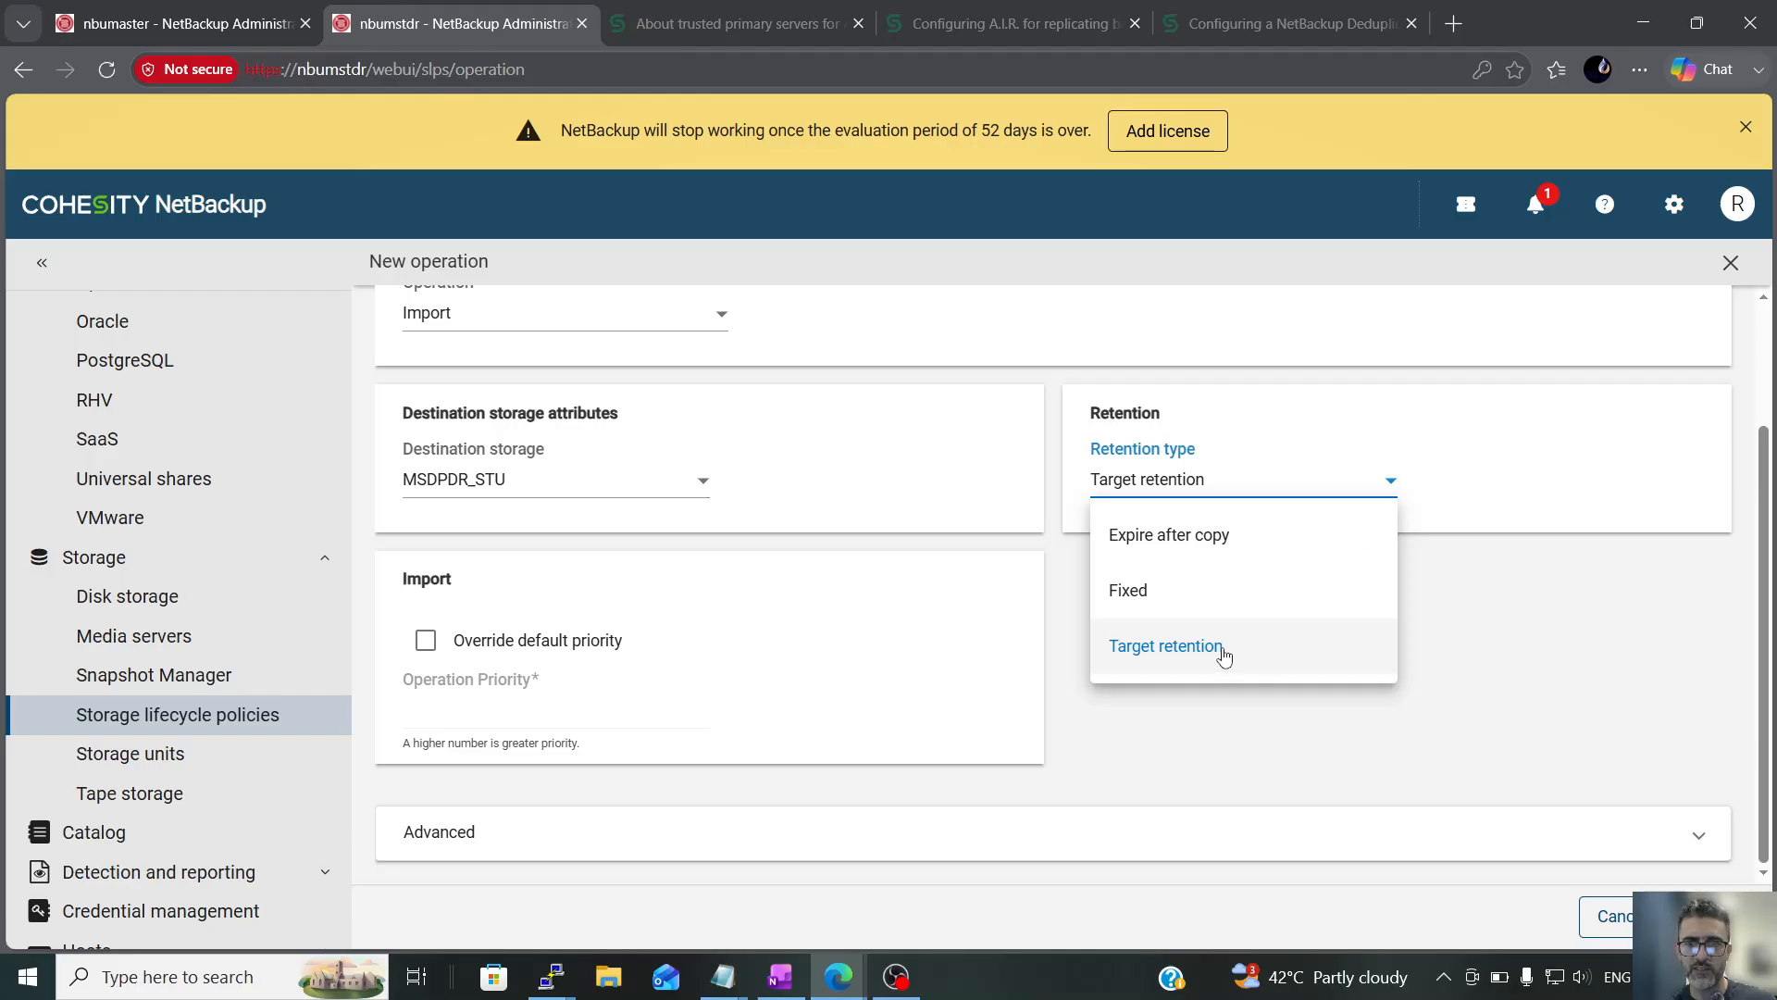
click(1224, 656)
click(1705, 916)
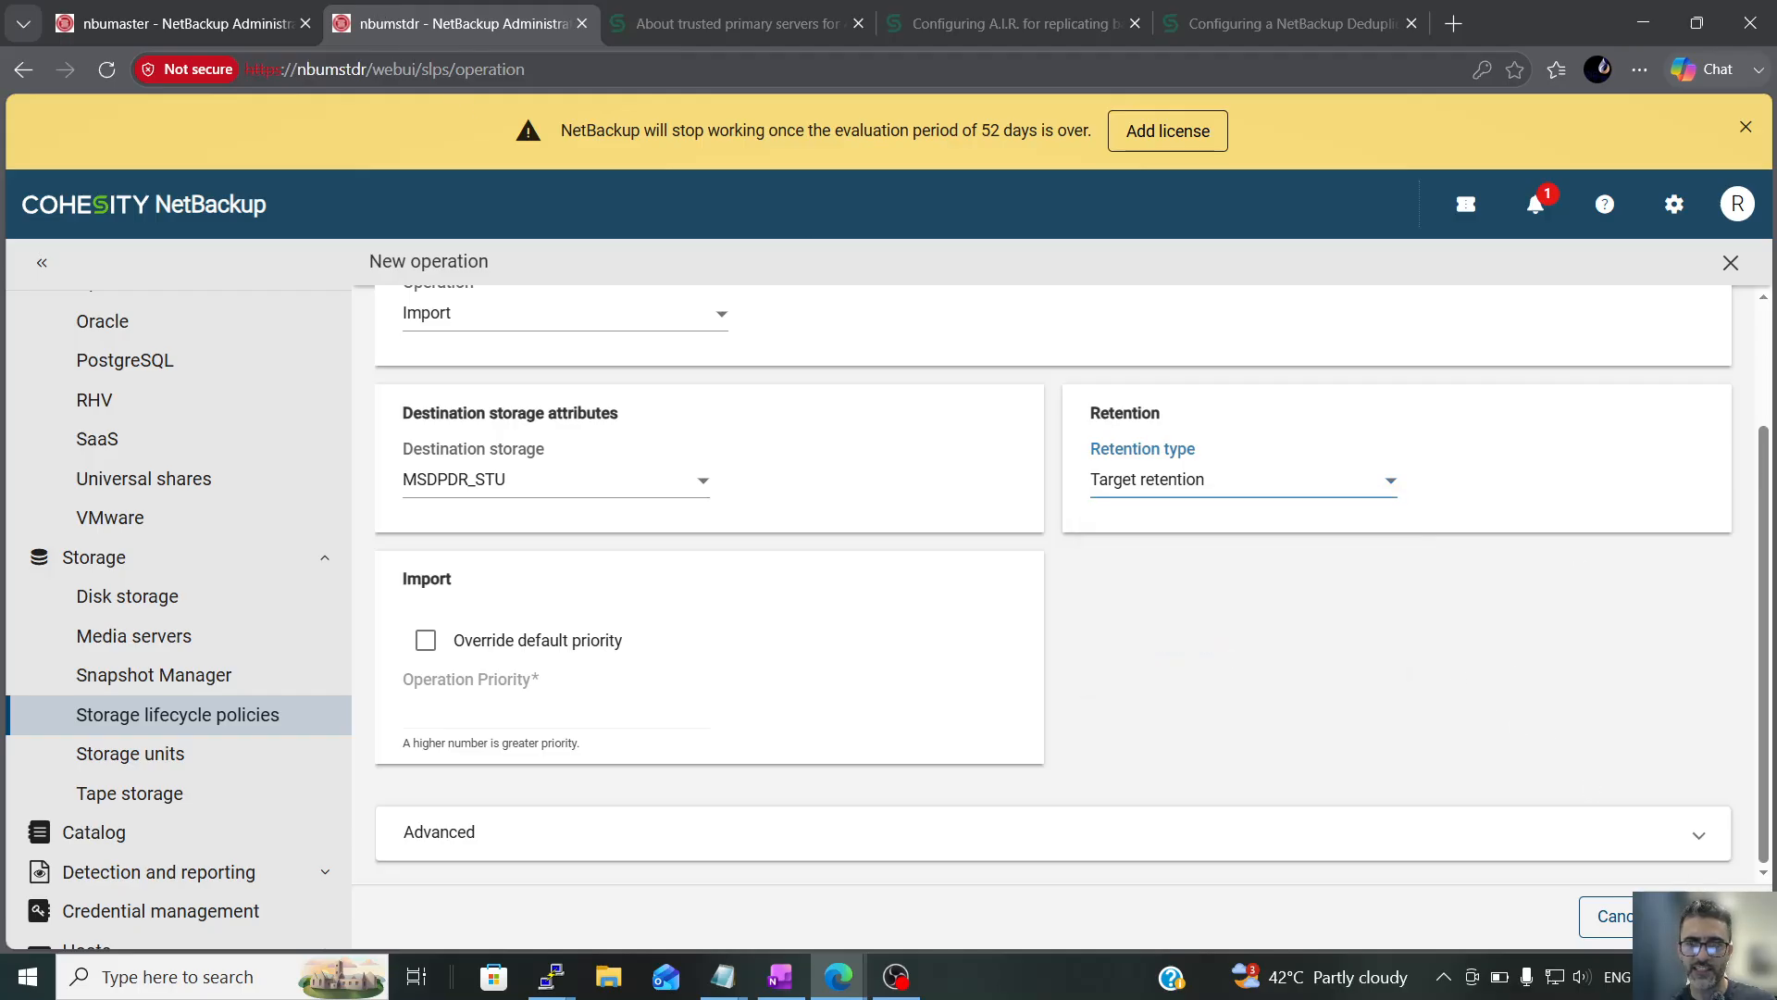
click(1705, 916)
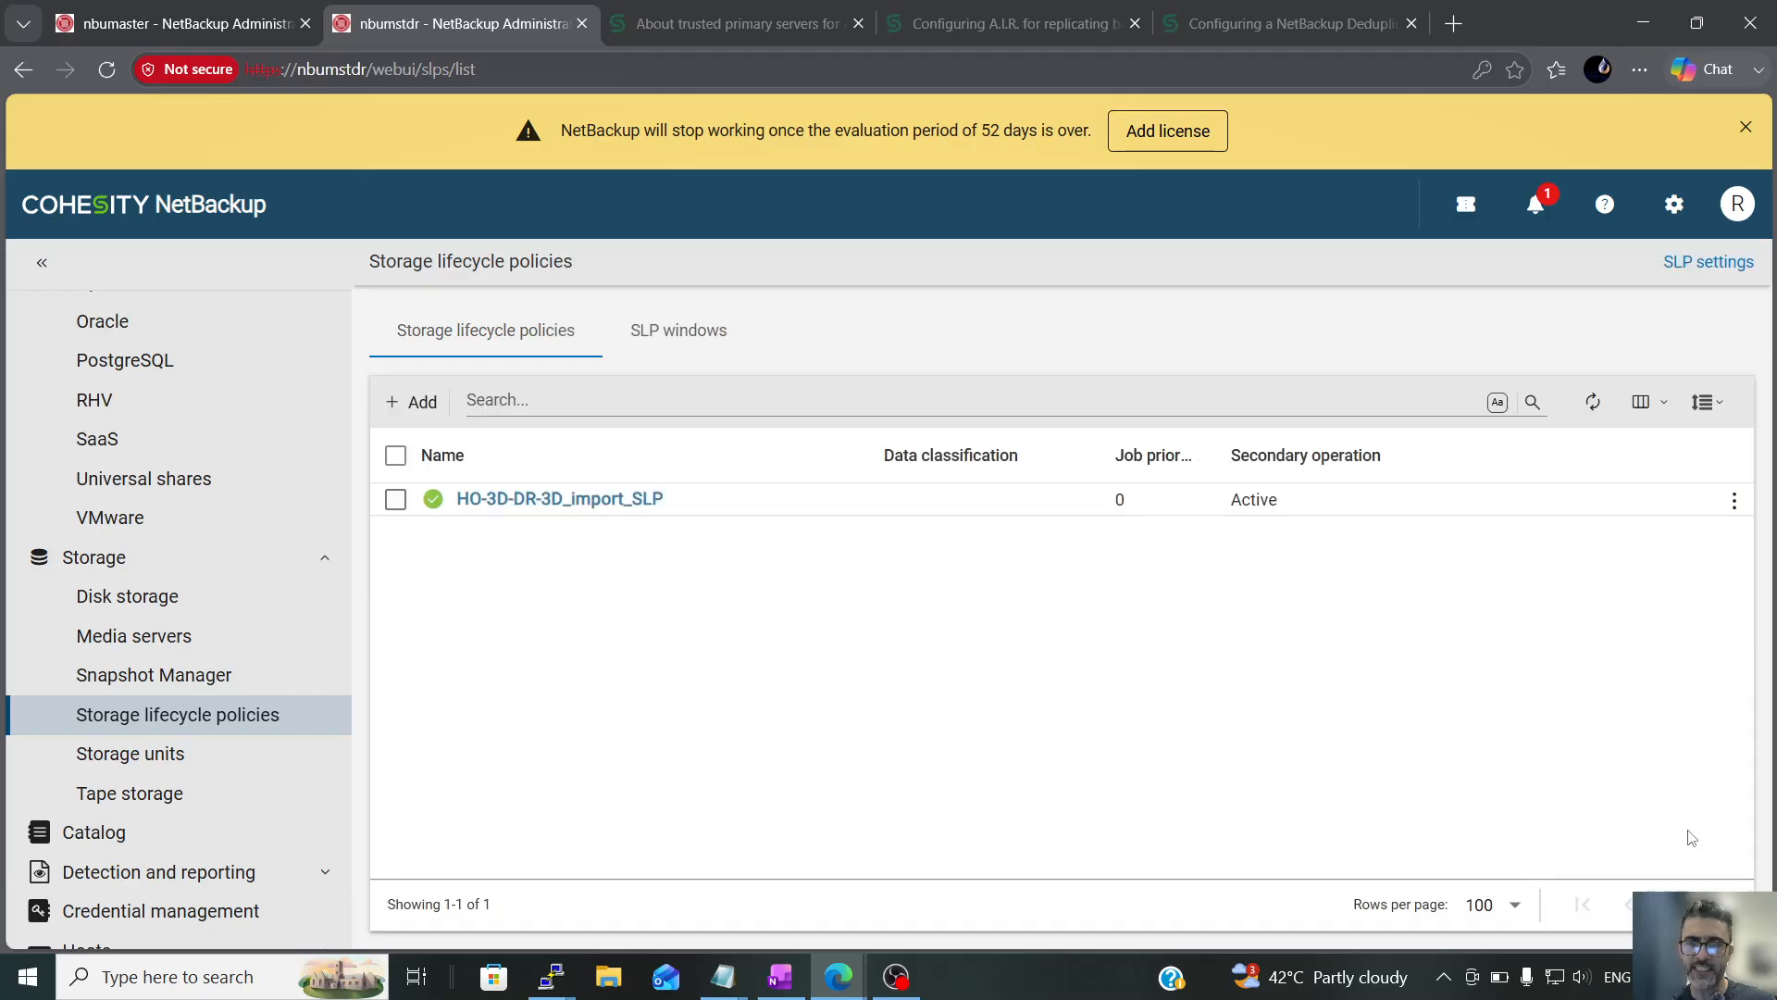
On nbumaster, start a Replication child operation under Backup in HO-3D-DR-3D_SLP with a retention period of 3 days (Retention Level 10)
click(151, 33)
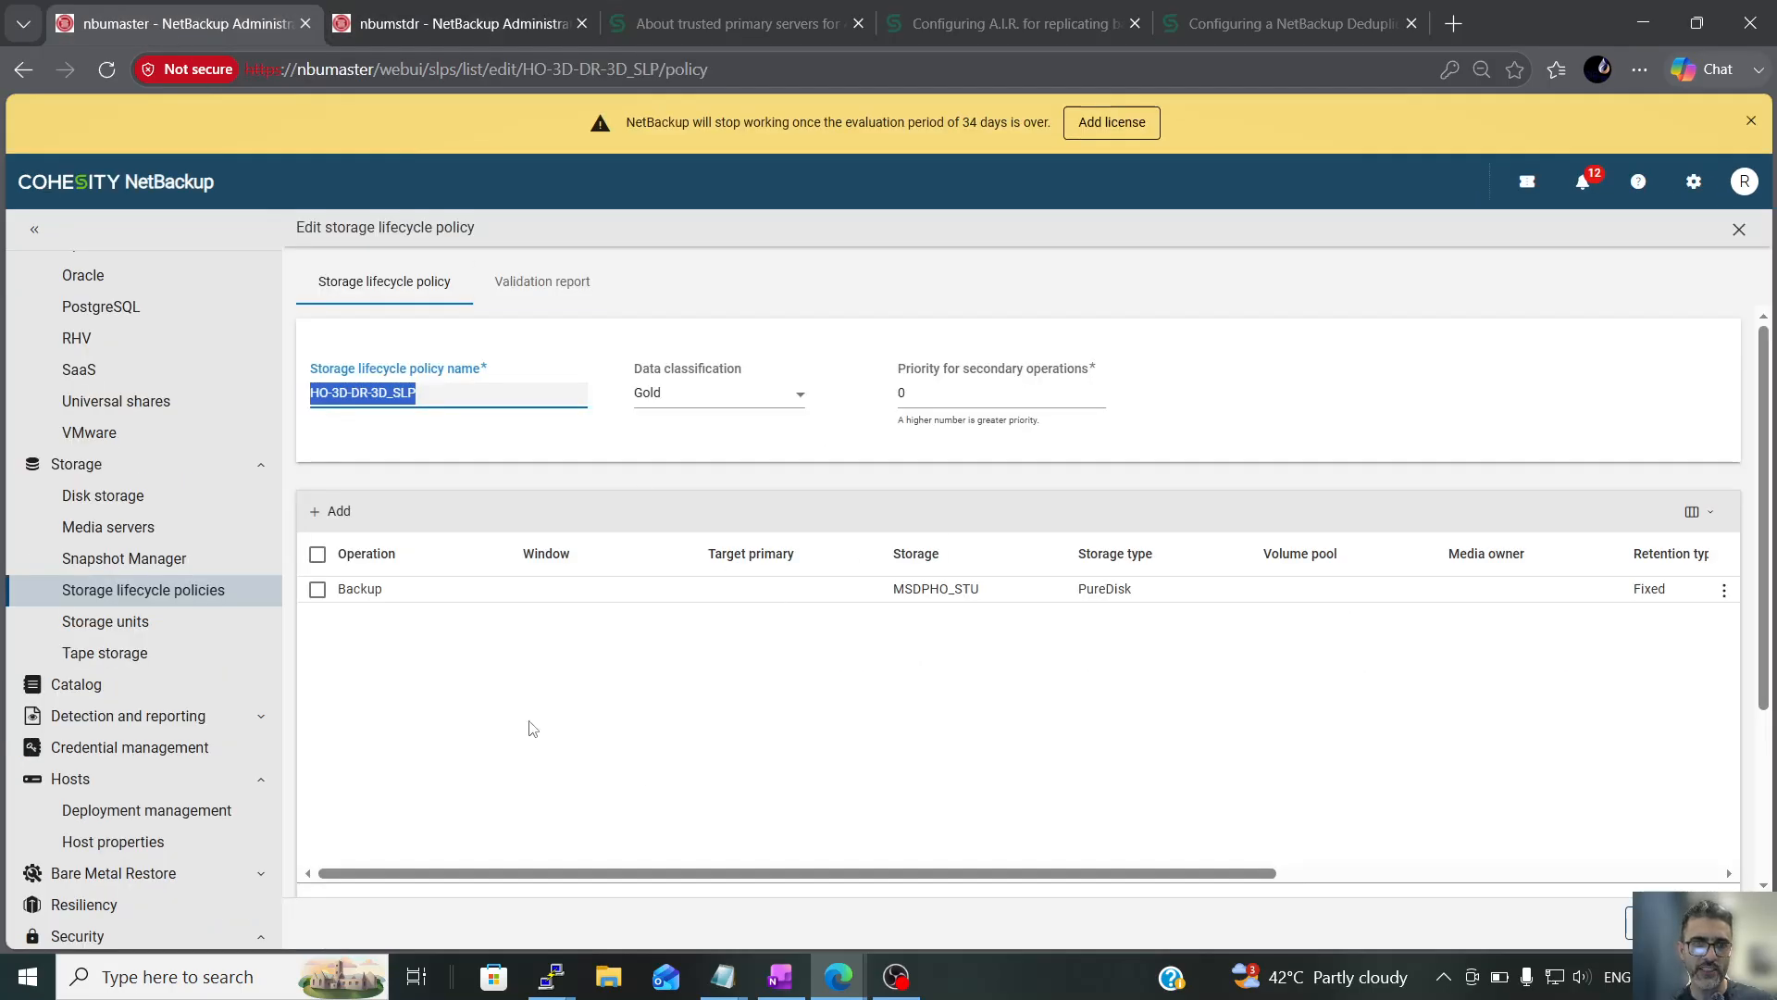
click(317, 592)
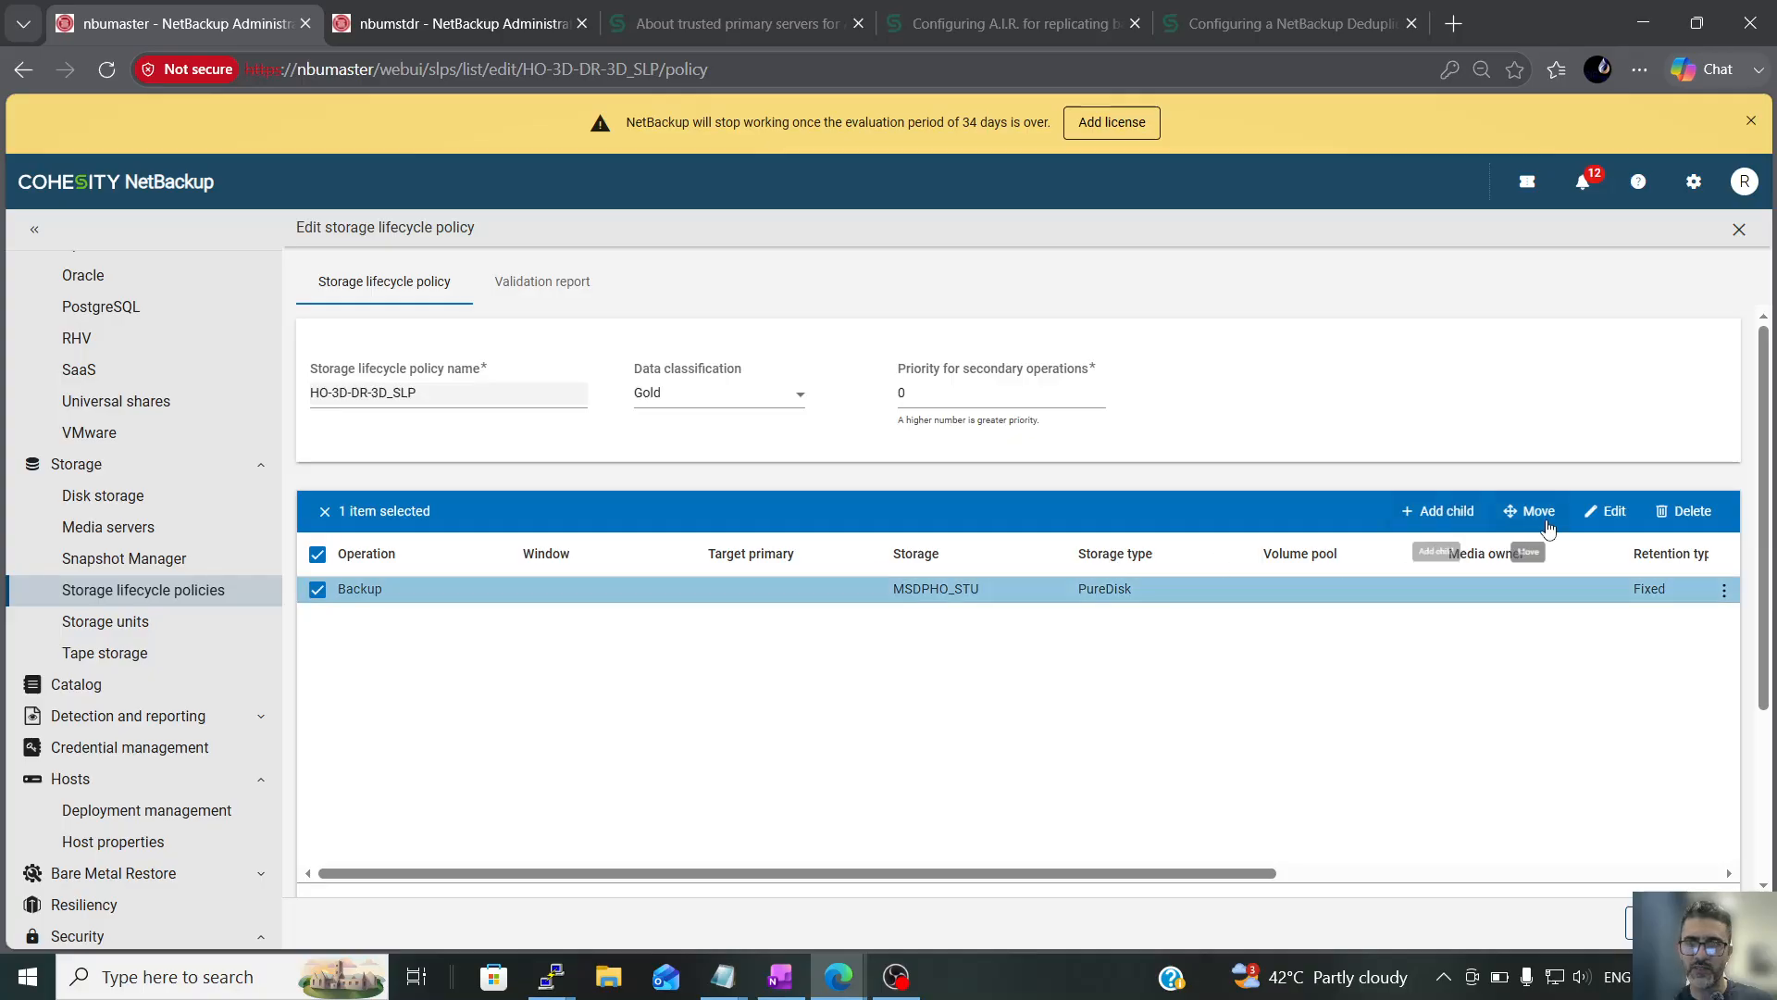
click(1437, 511)
click(423, 419)
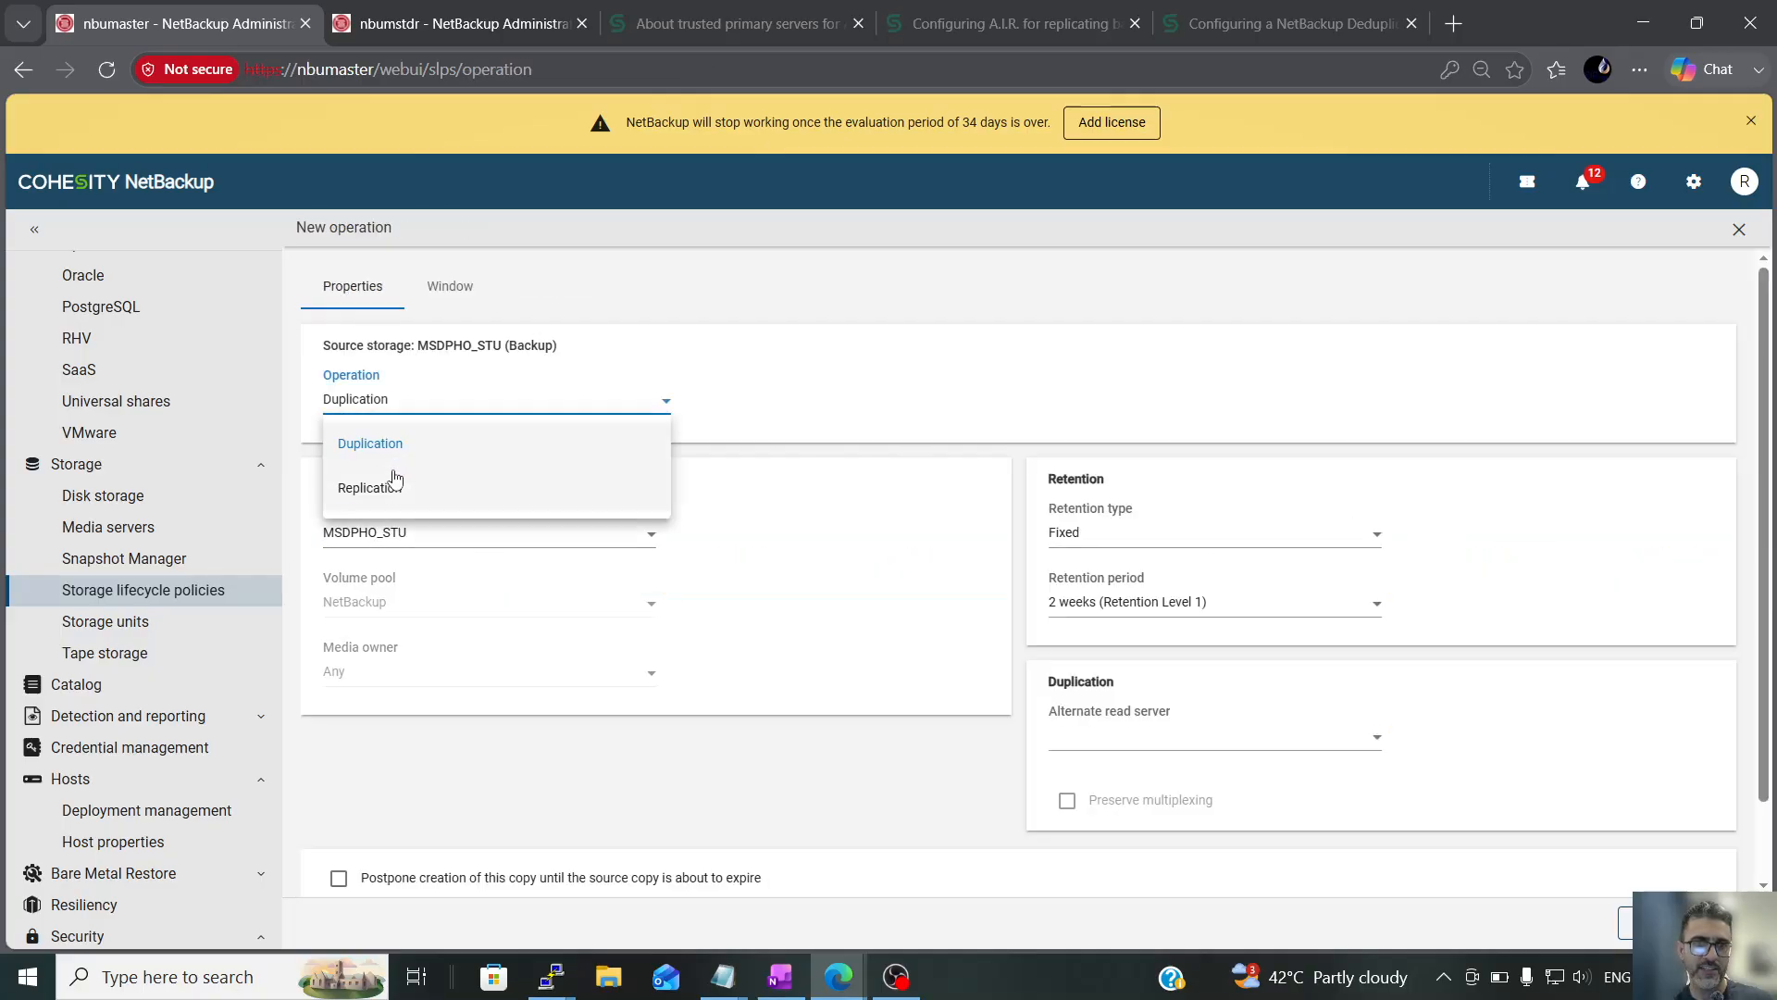
click(389, 482)
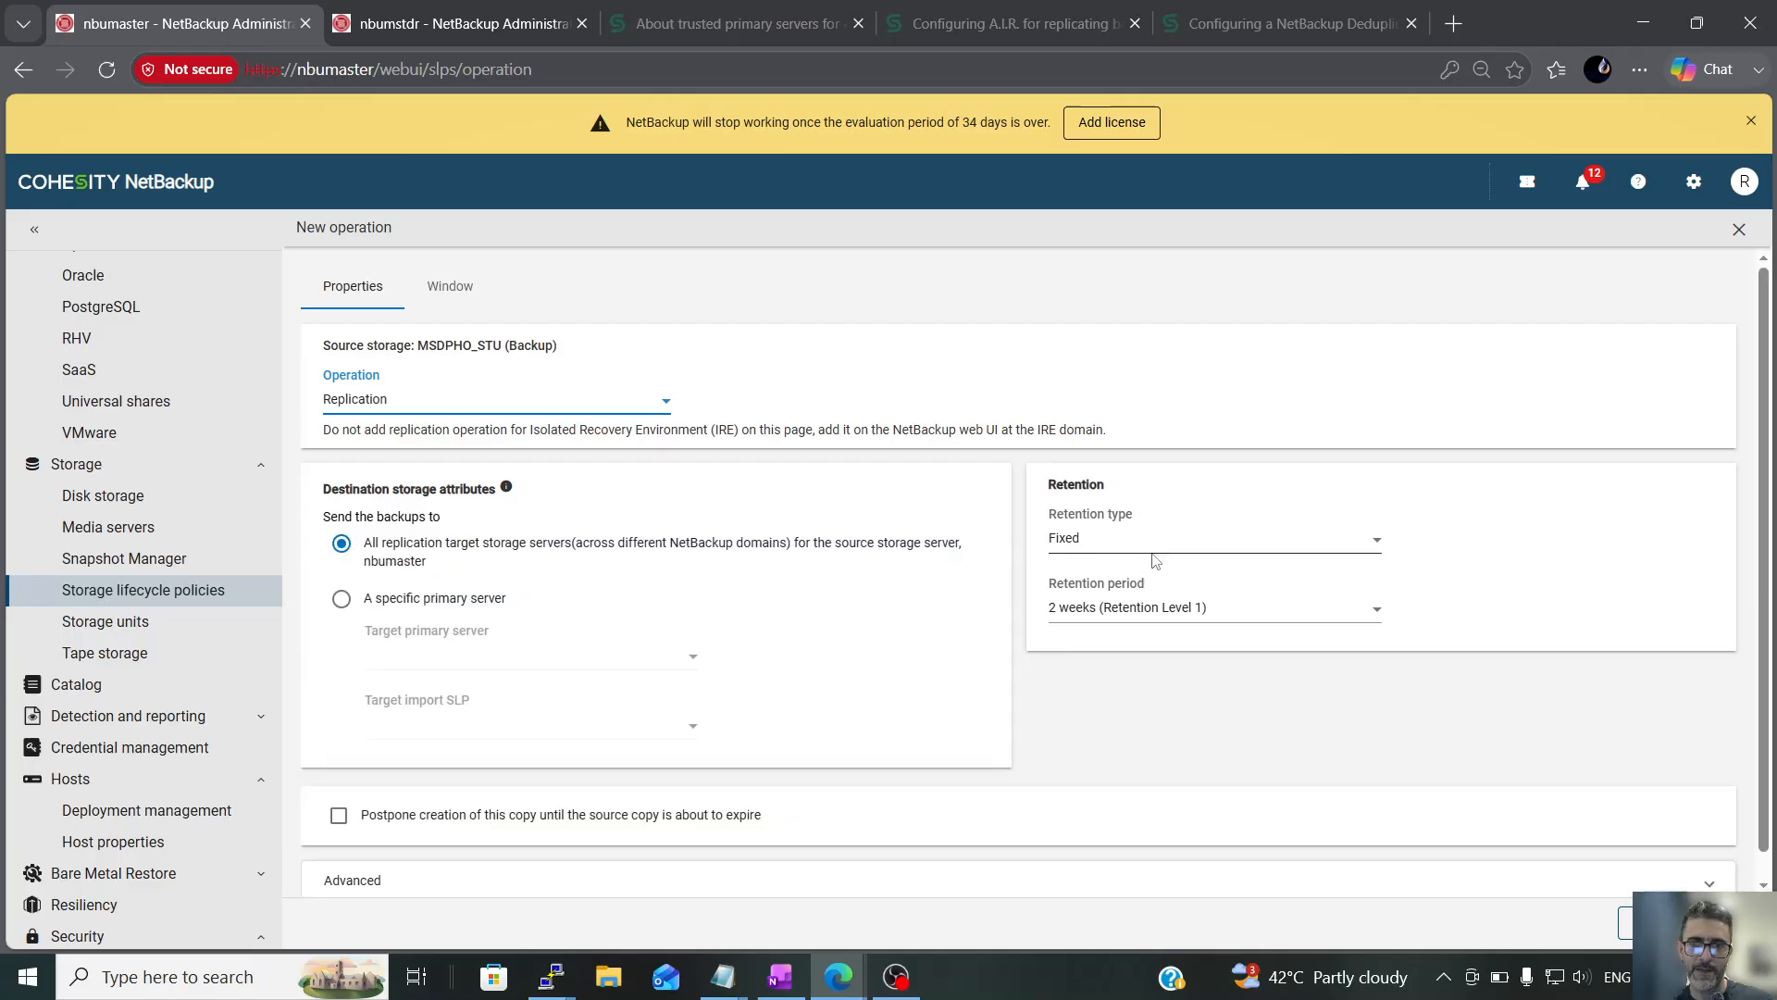
click(1157, 609)
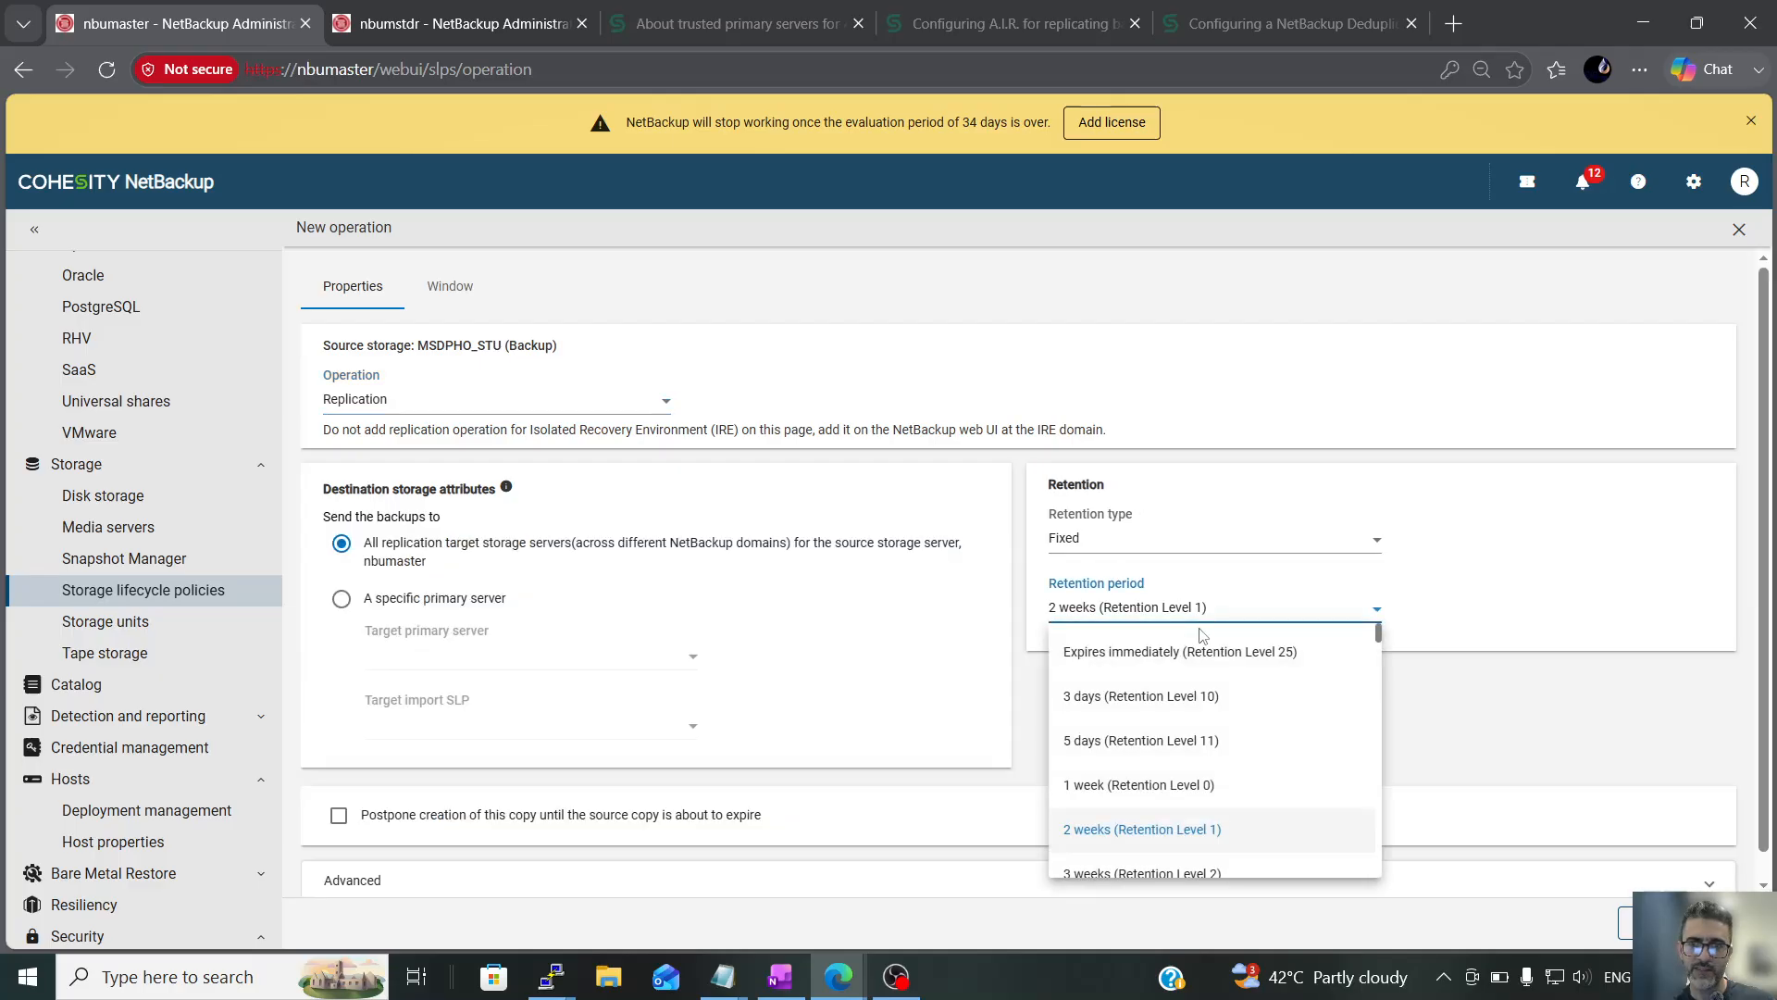
click(1157, 703)
Look up the import policy on nbumstdr, and choose nbumstdr as the specific target primary server for the replication on nbumaster
click(402, 11)
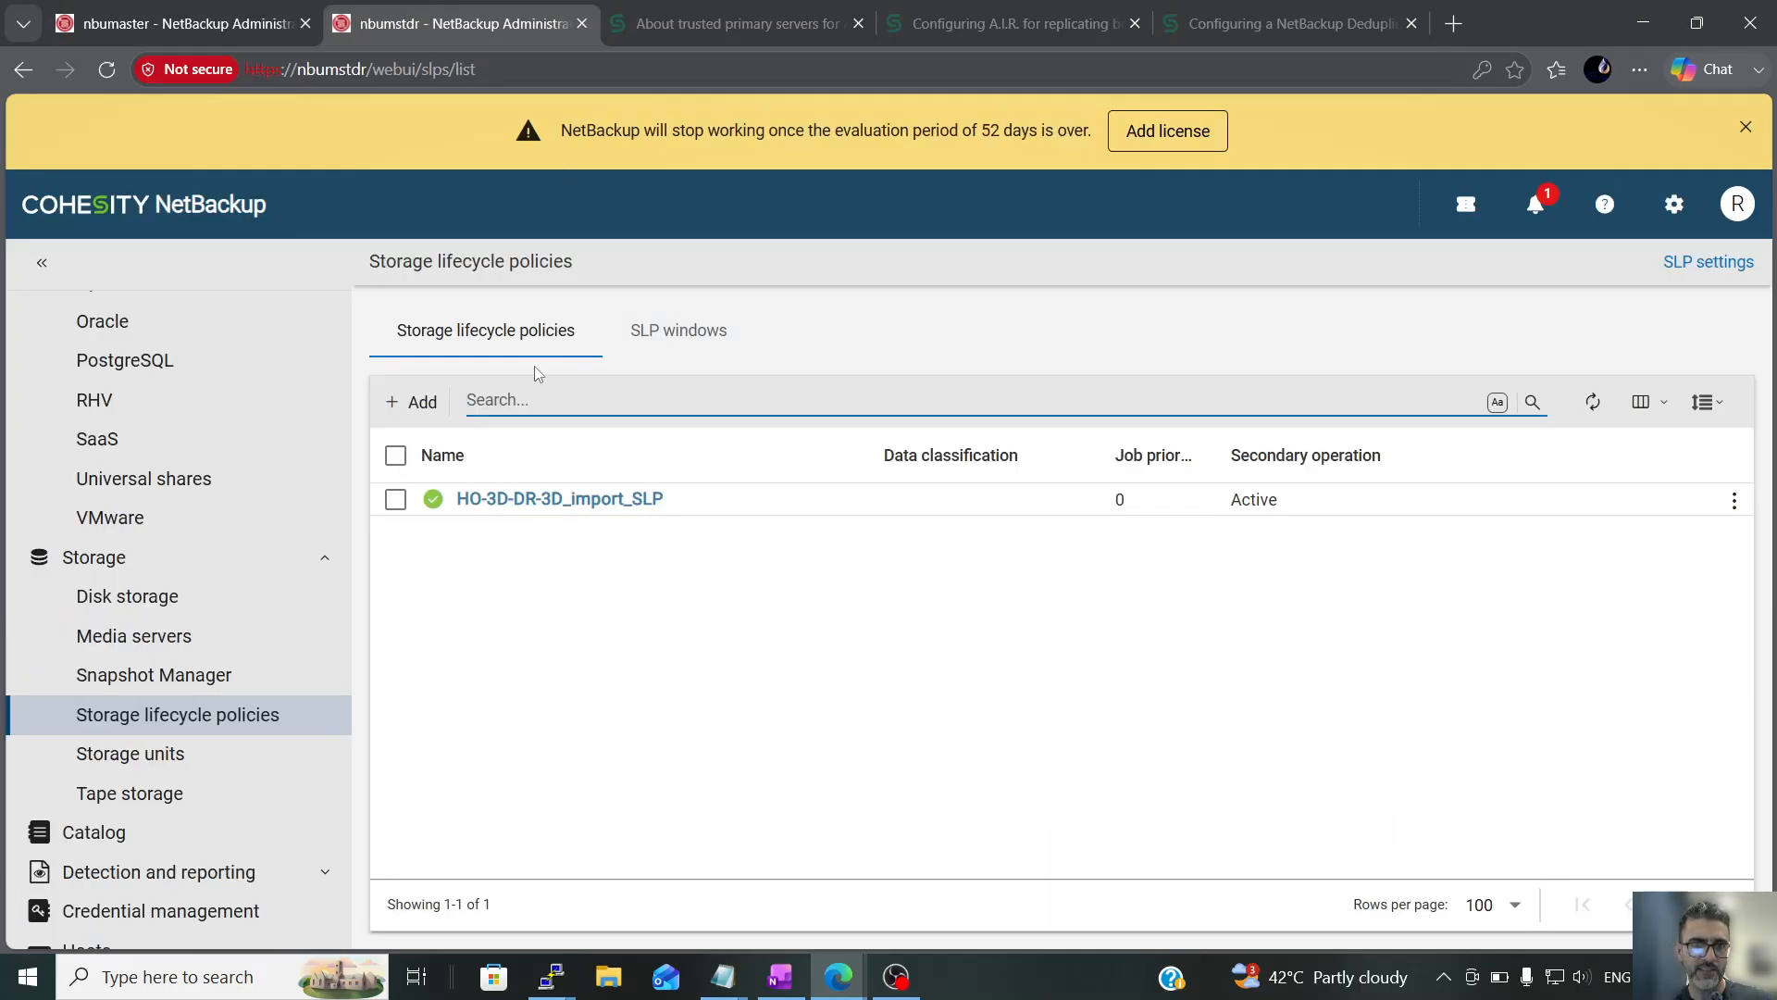
key(ctrl+shift+Tab)
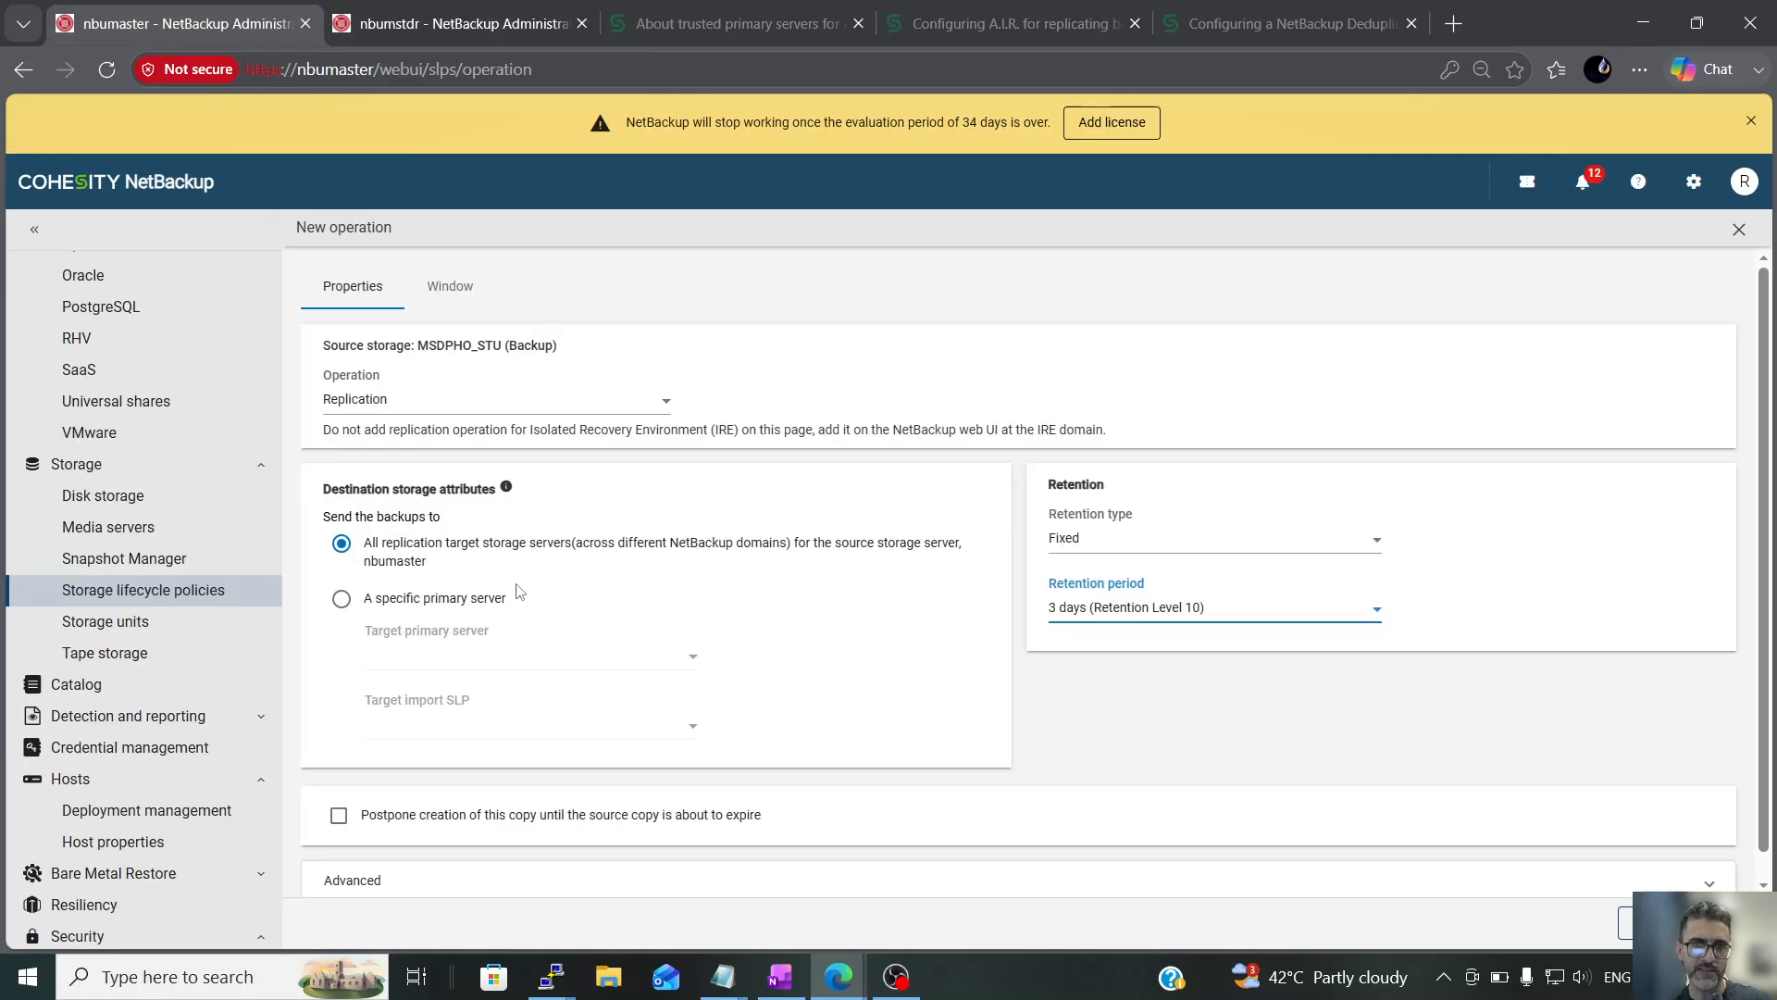
click(396, 601)
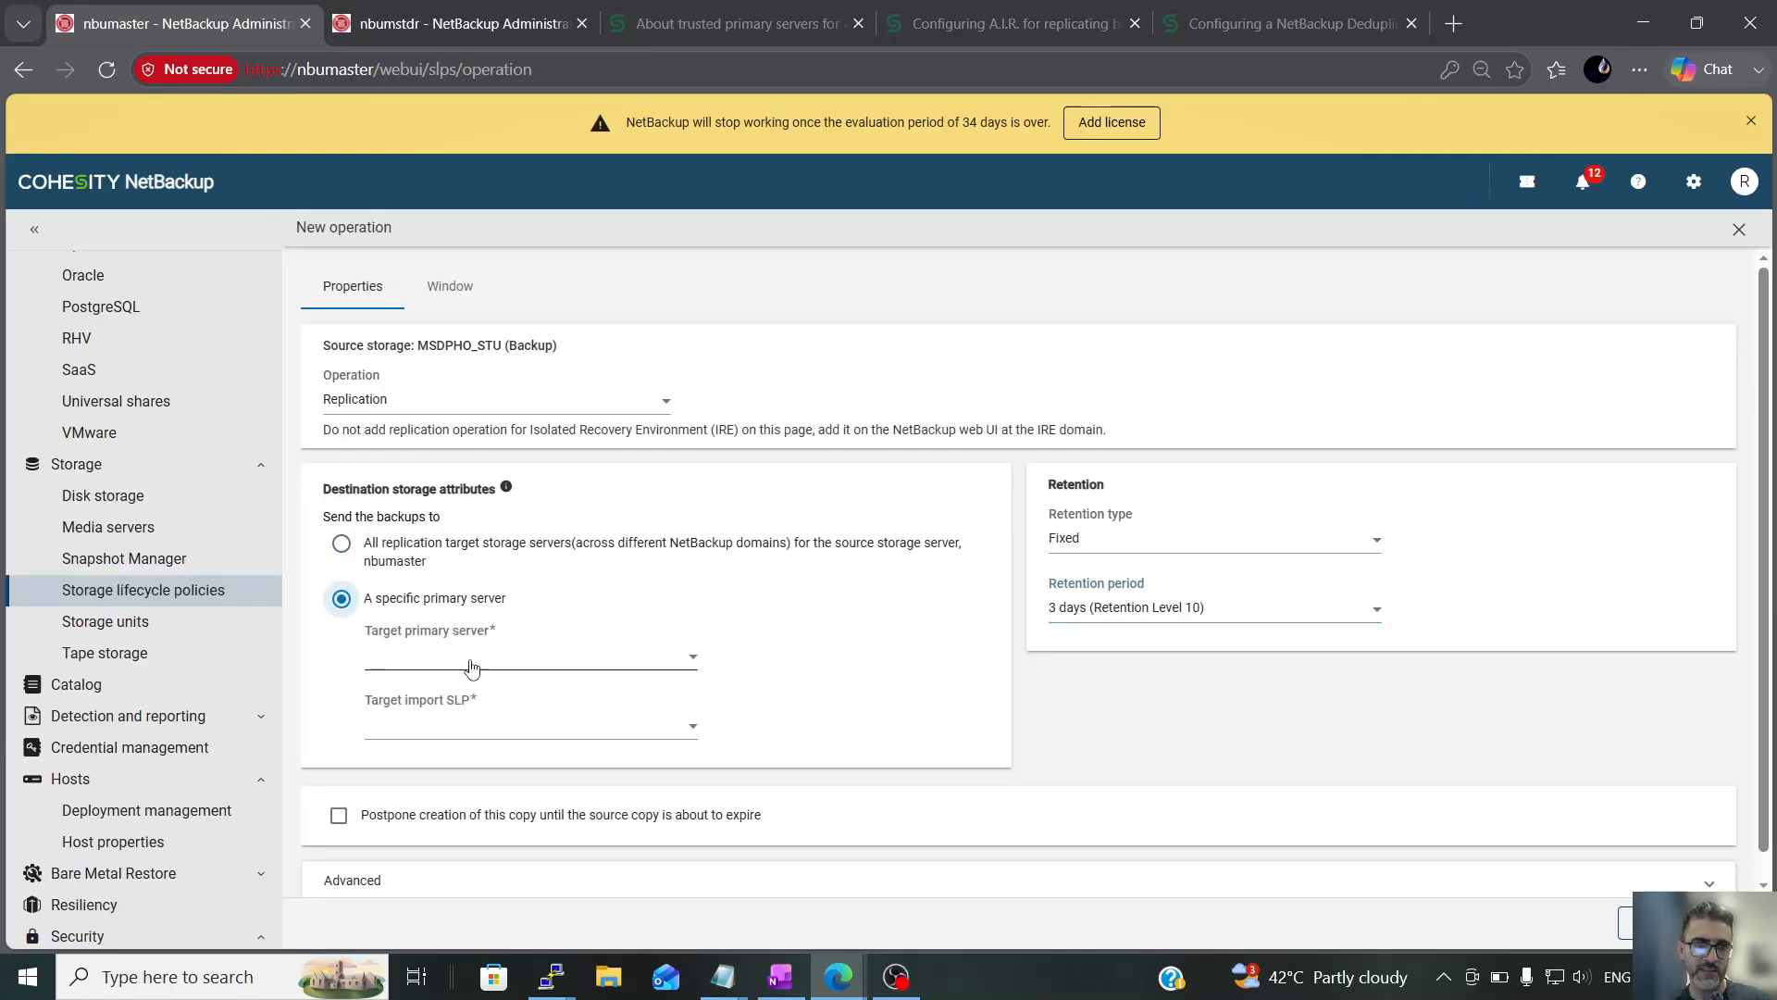
click(491, 659)
click(455, 710)
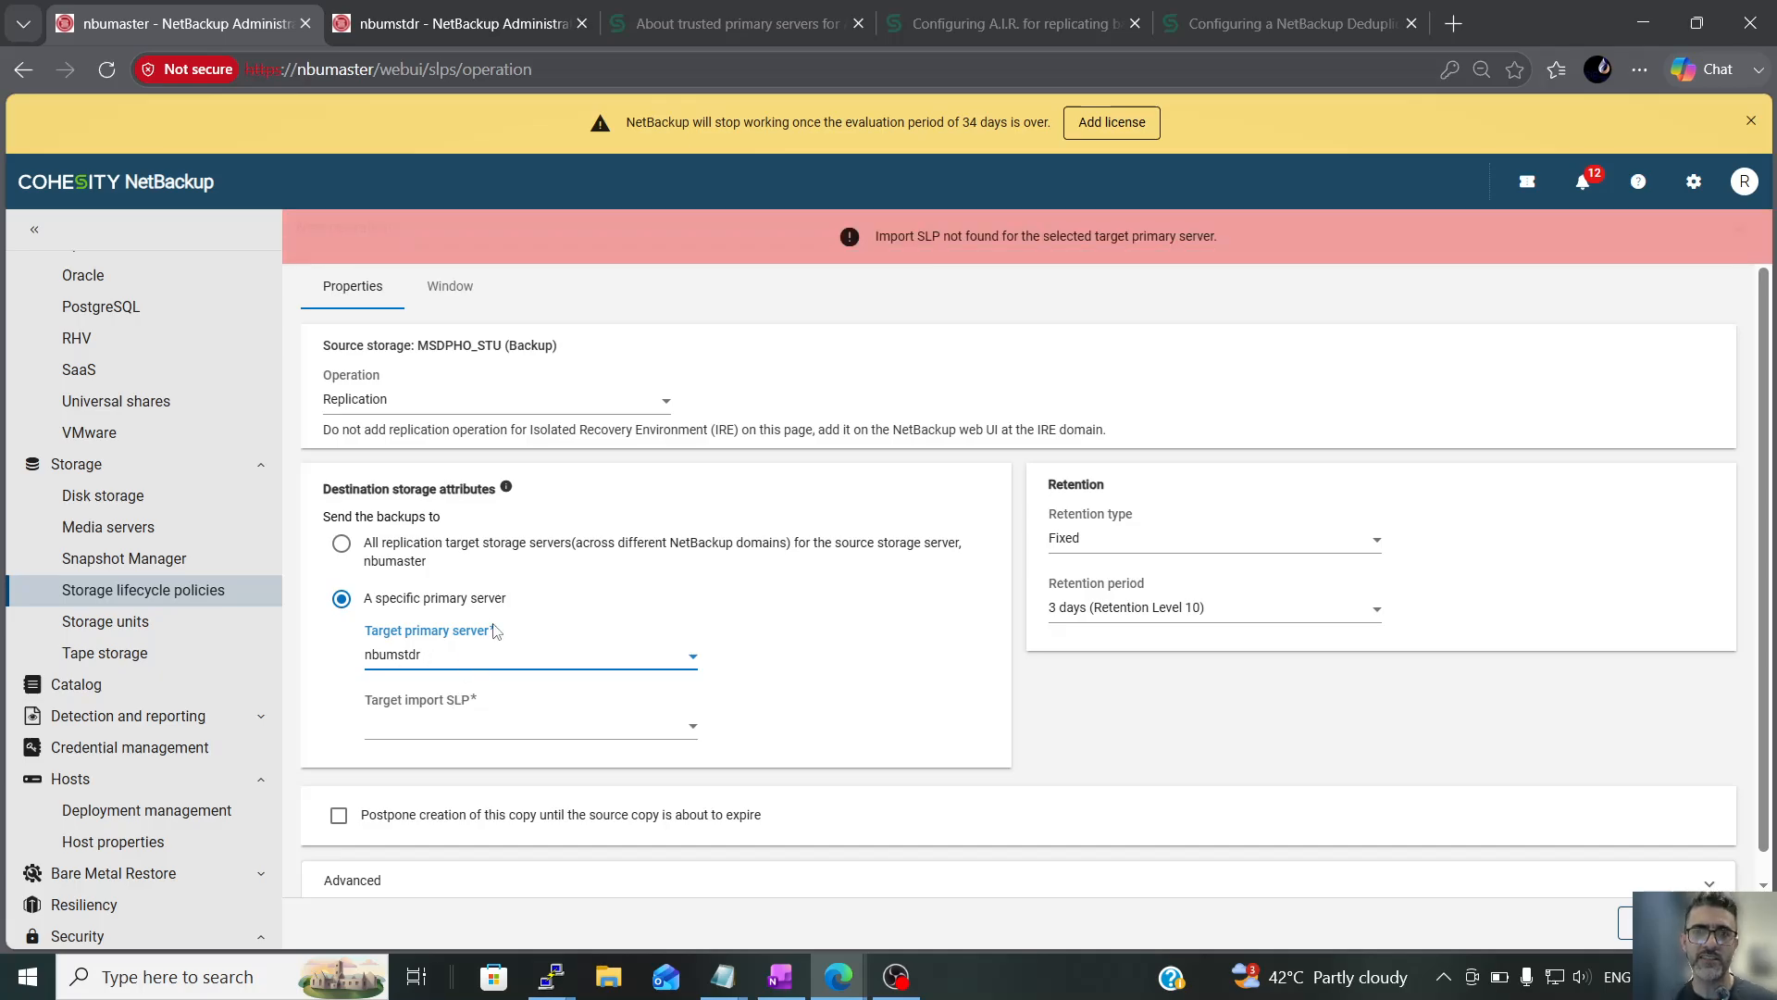
Refresh the storage lifecycle policies list on nbumstdr to check the import policy, and return to the replication operation on nbumaster
click(546, 23)
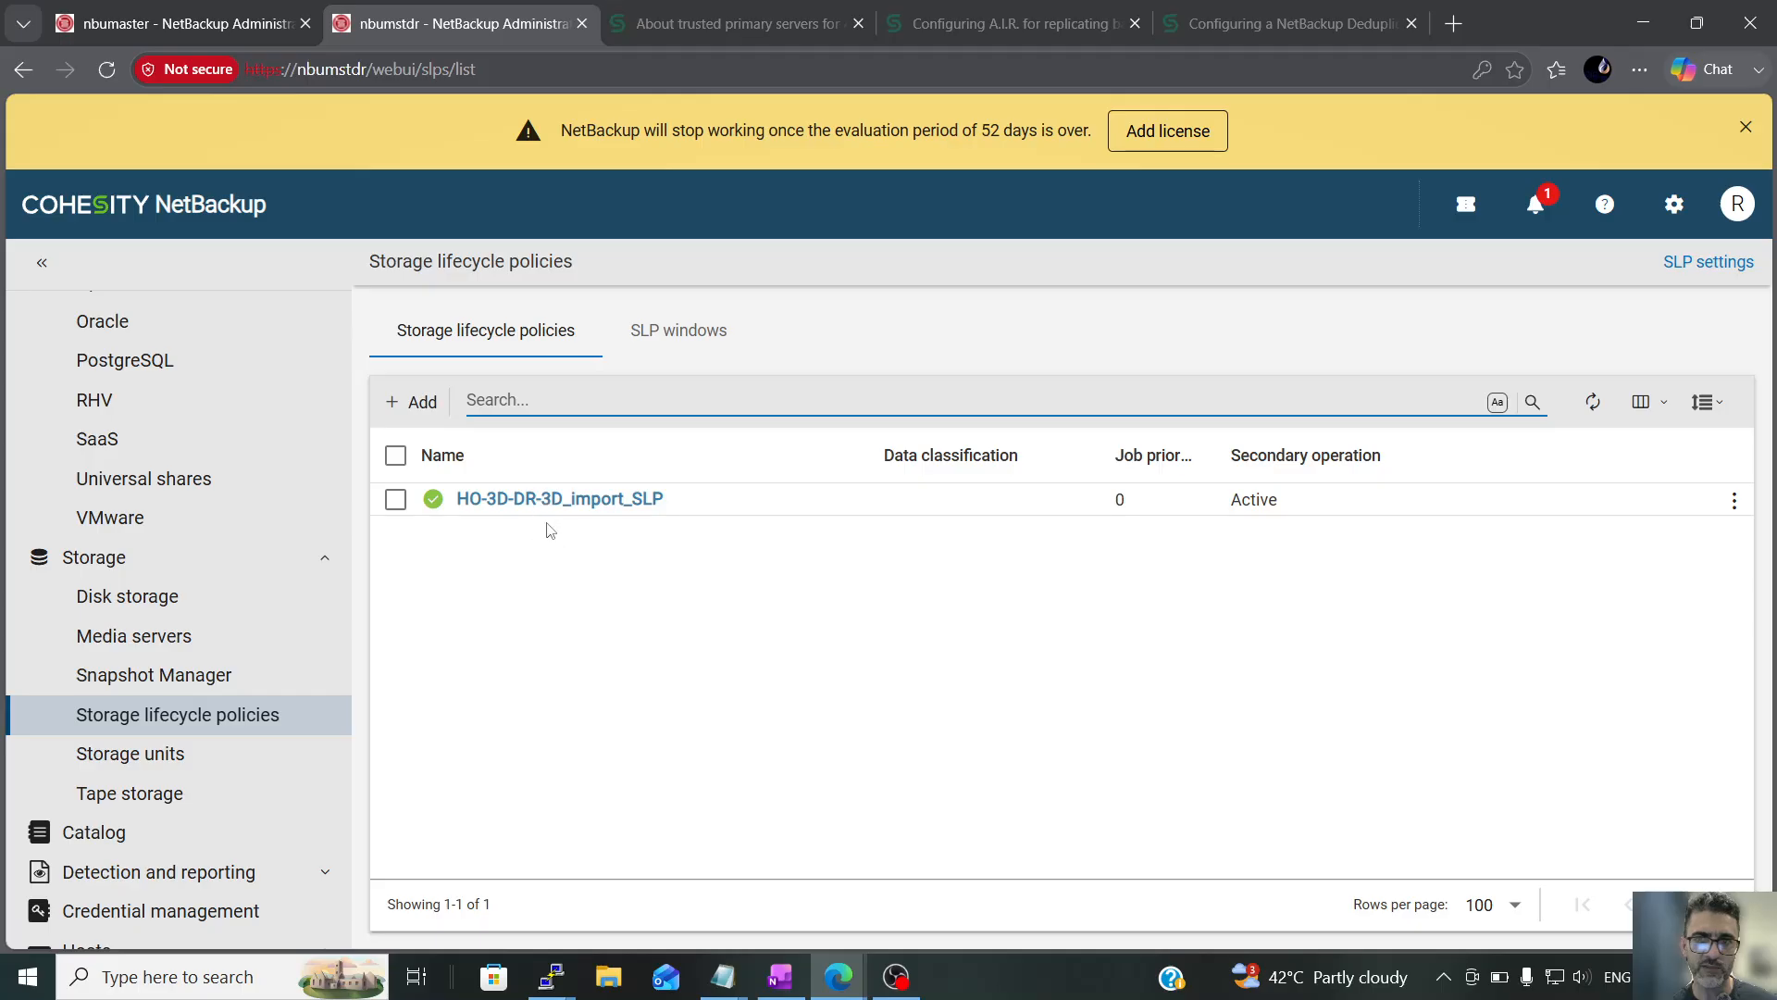
click(1590, 402)
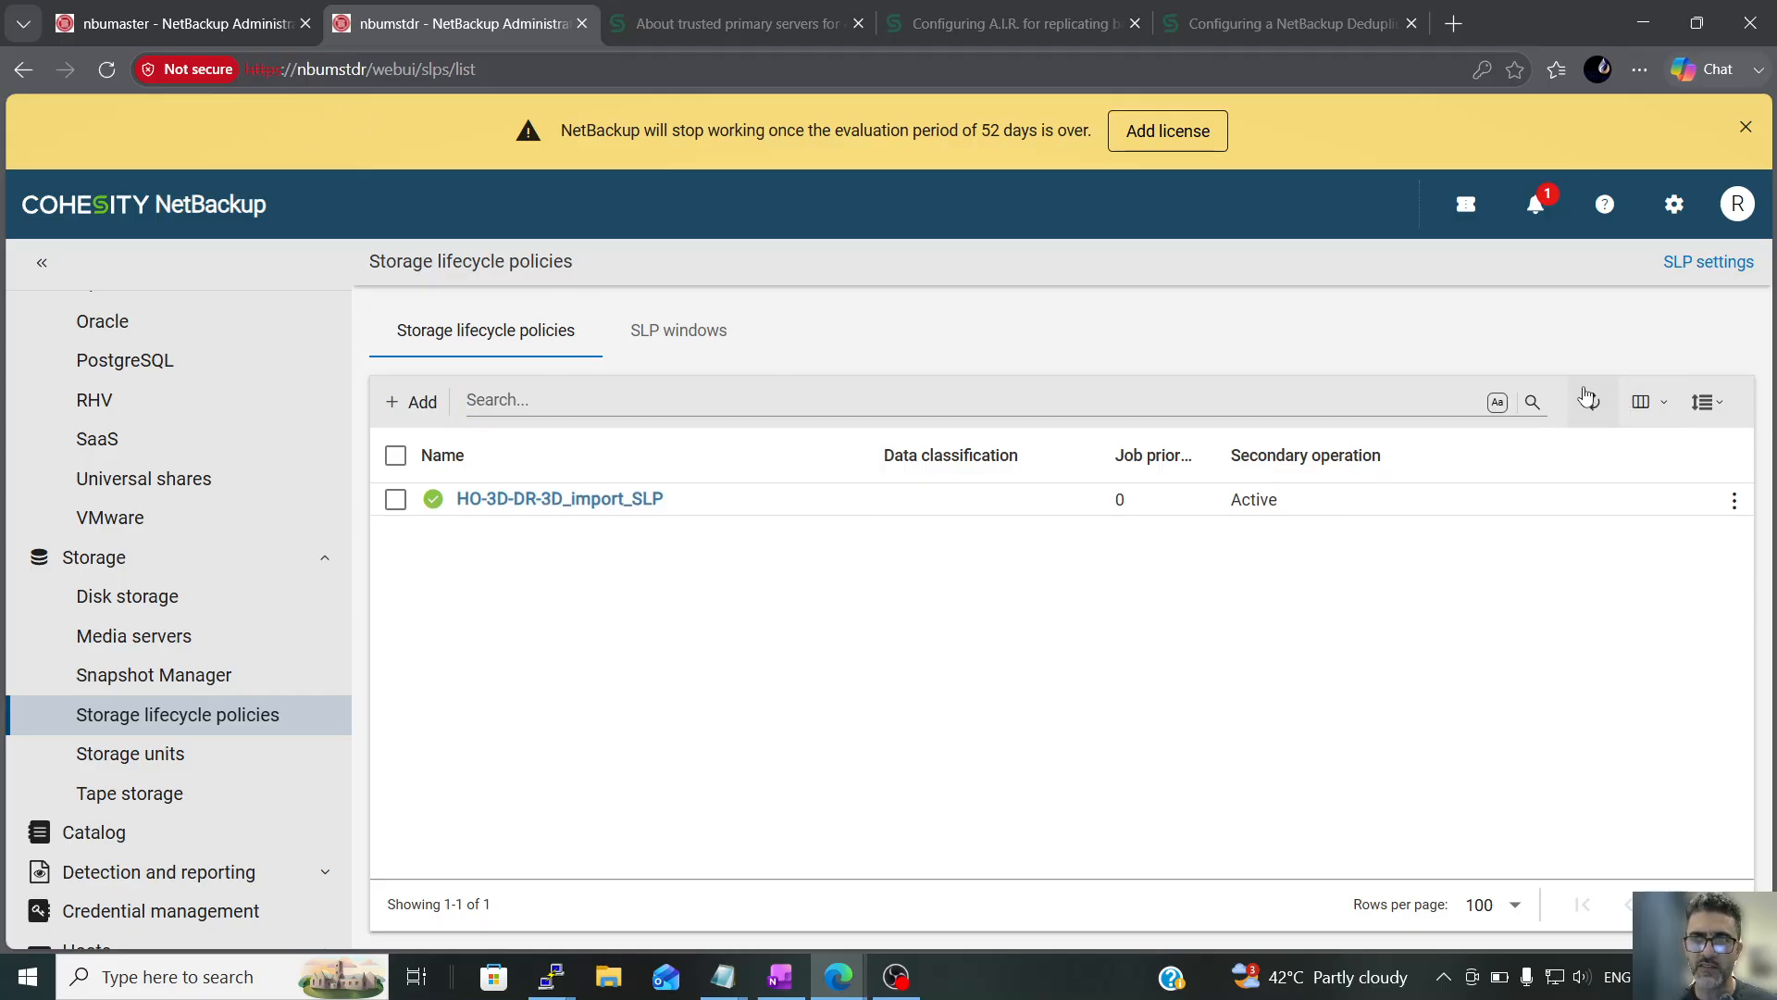
click(75, 7)
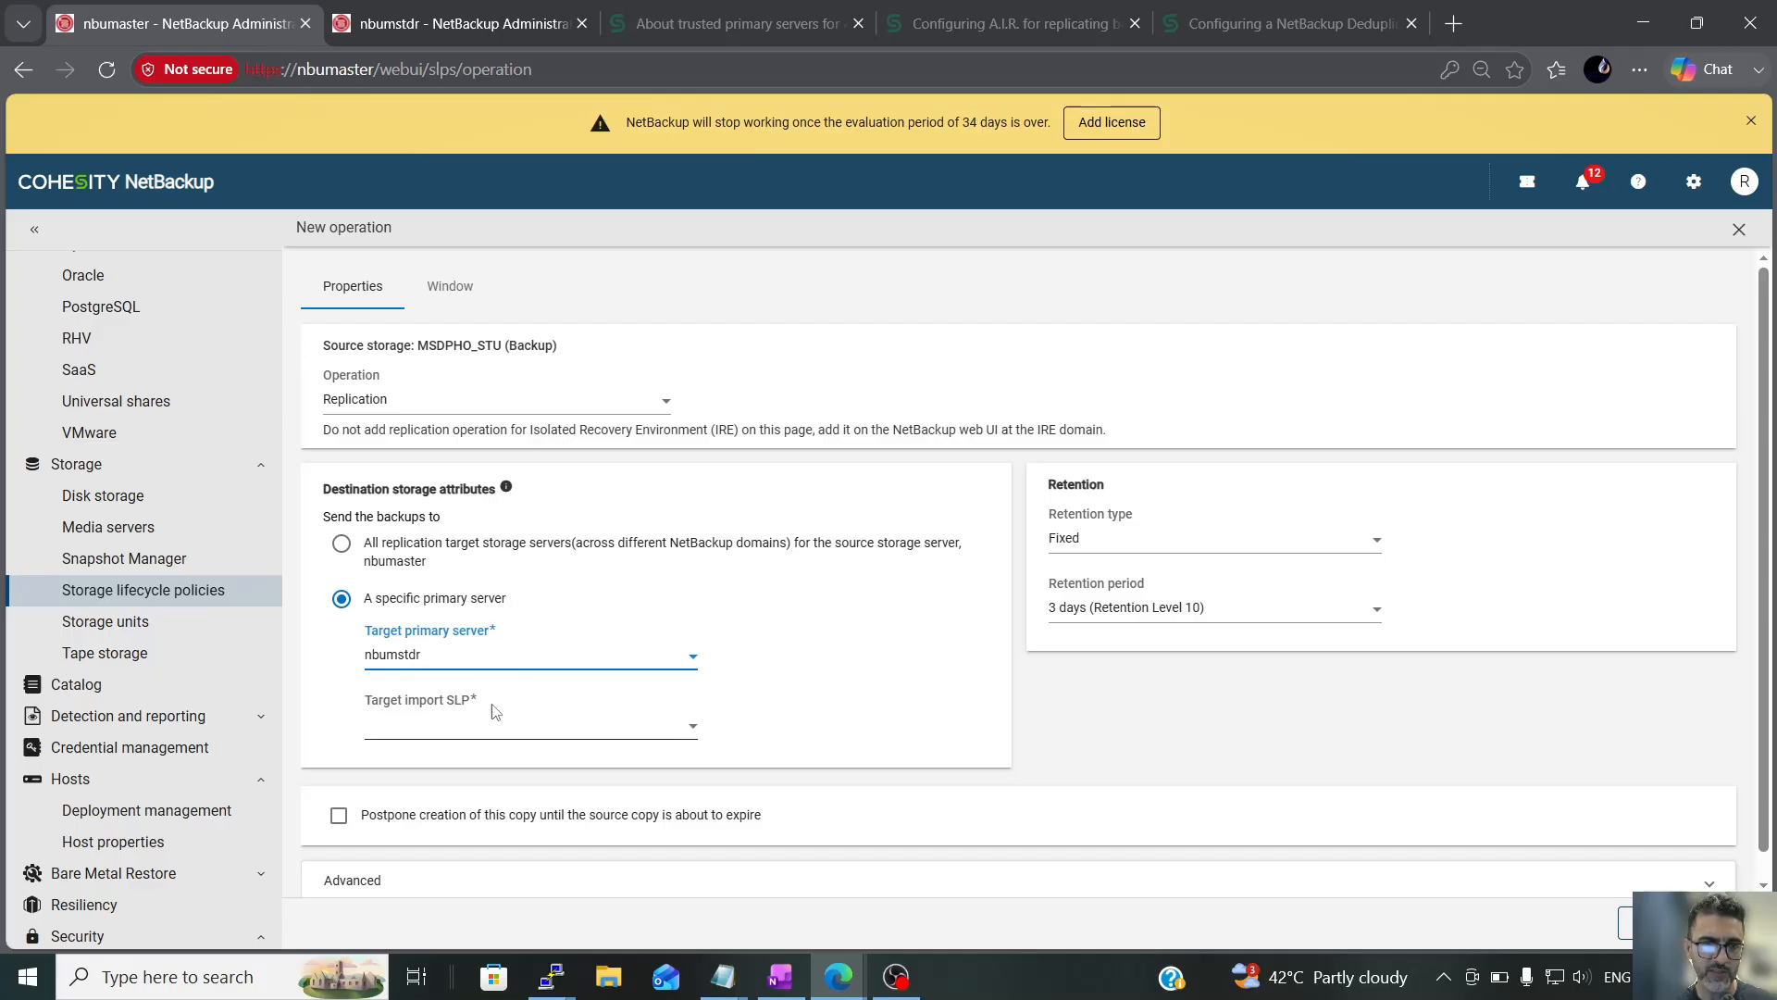
Switch the destination to all replication target storage servers and back to a specific primary server, reselecting nbumstdr to reload its import SLPs
click(352, 546)
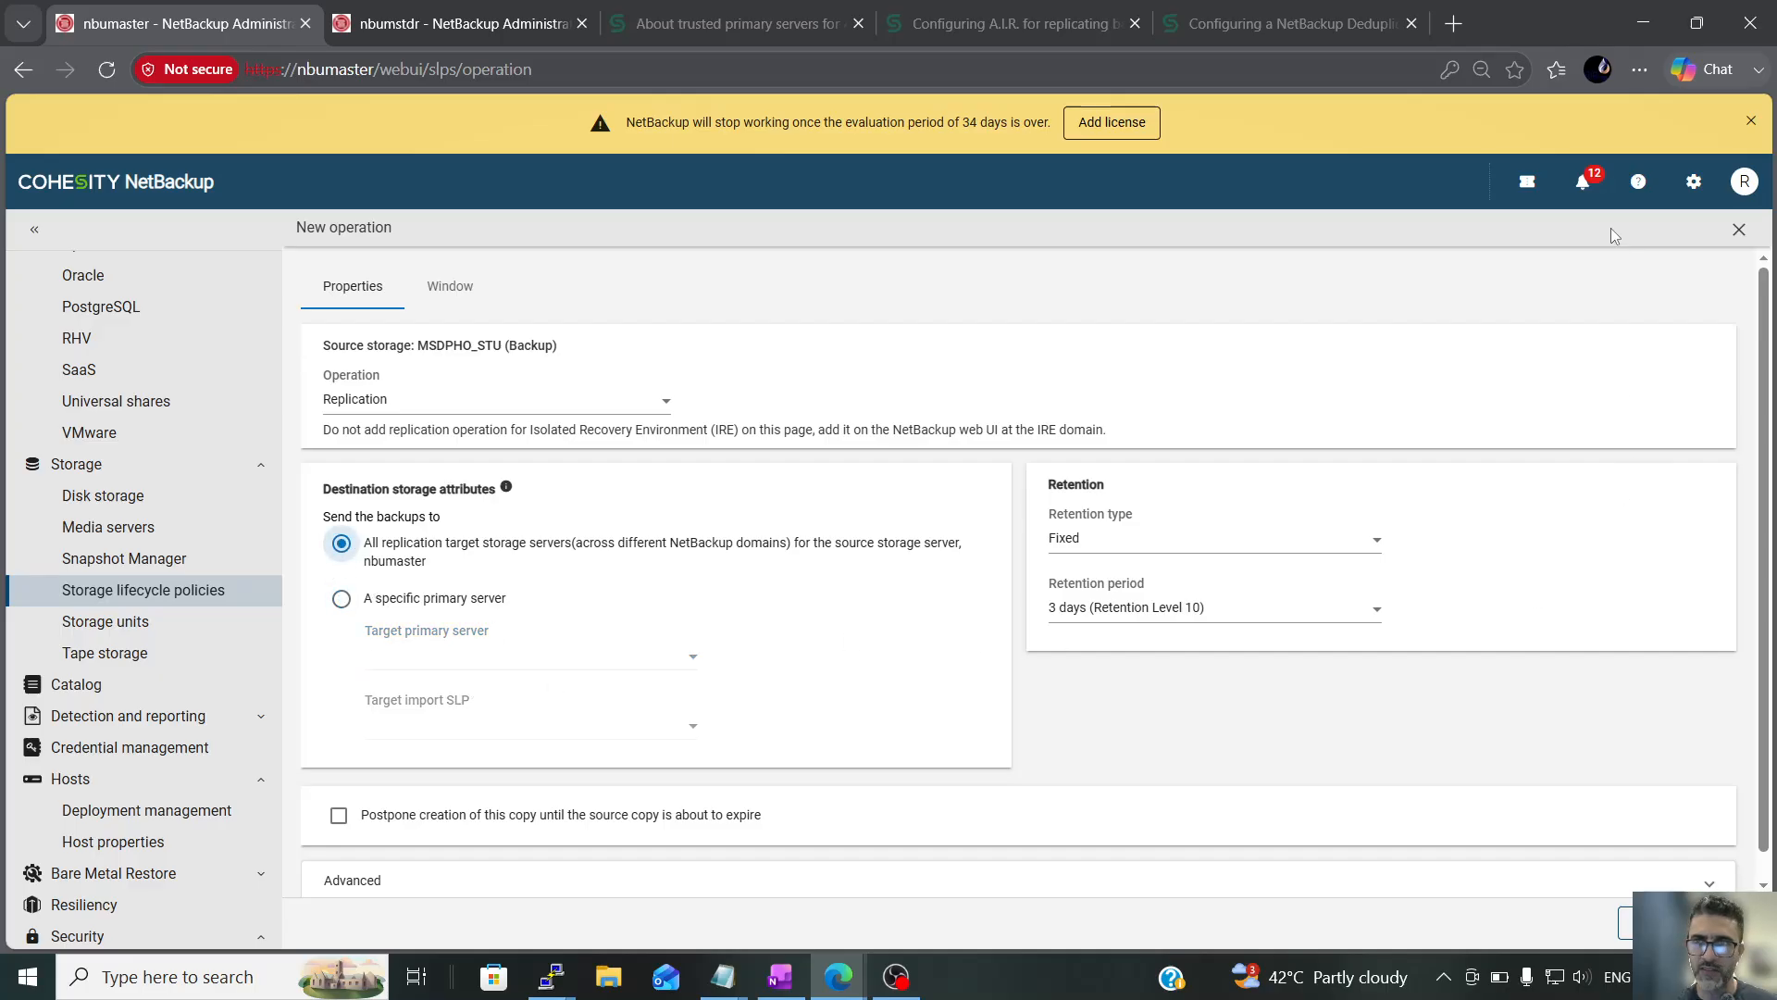
click(430, 600)
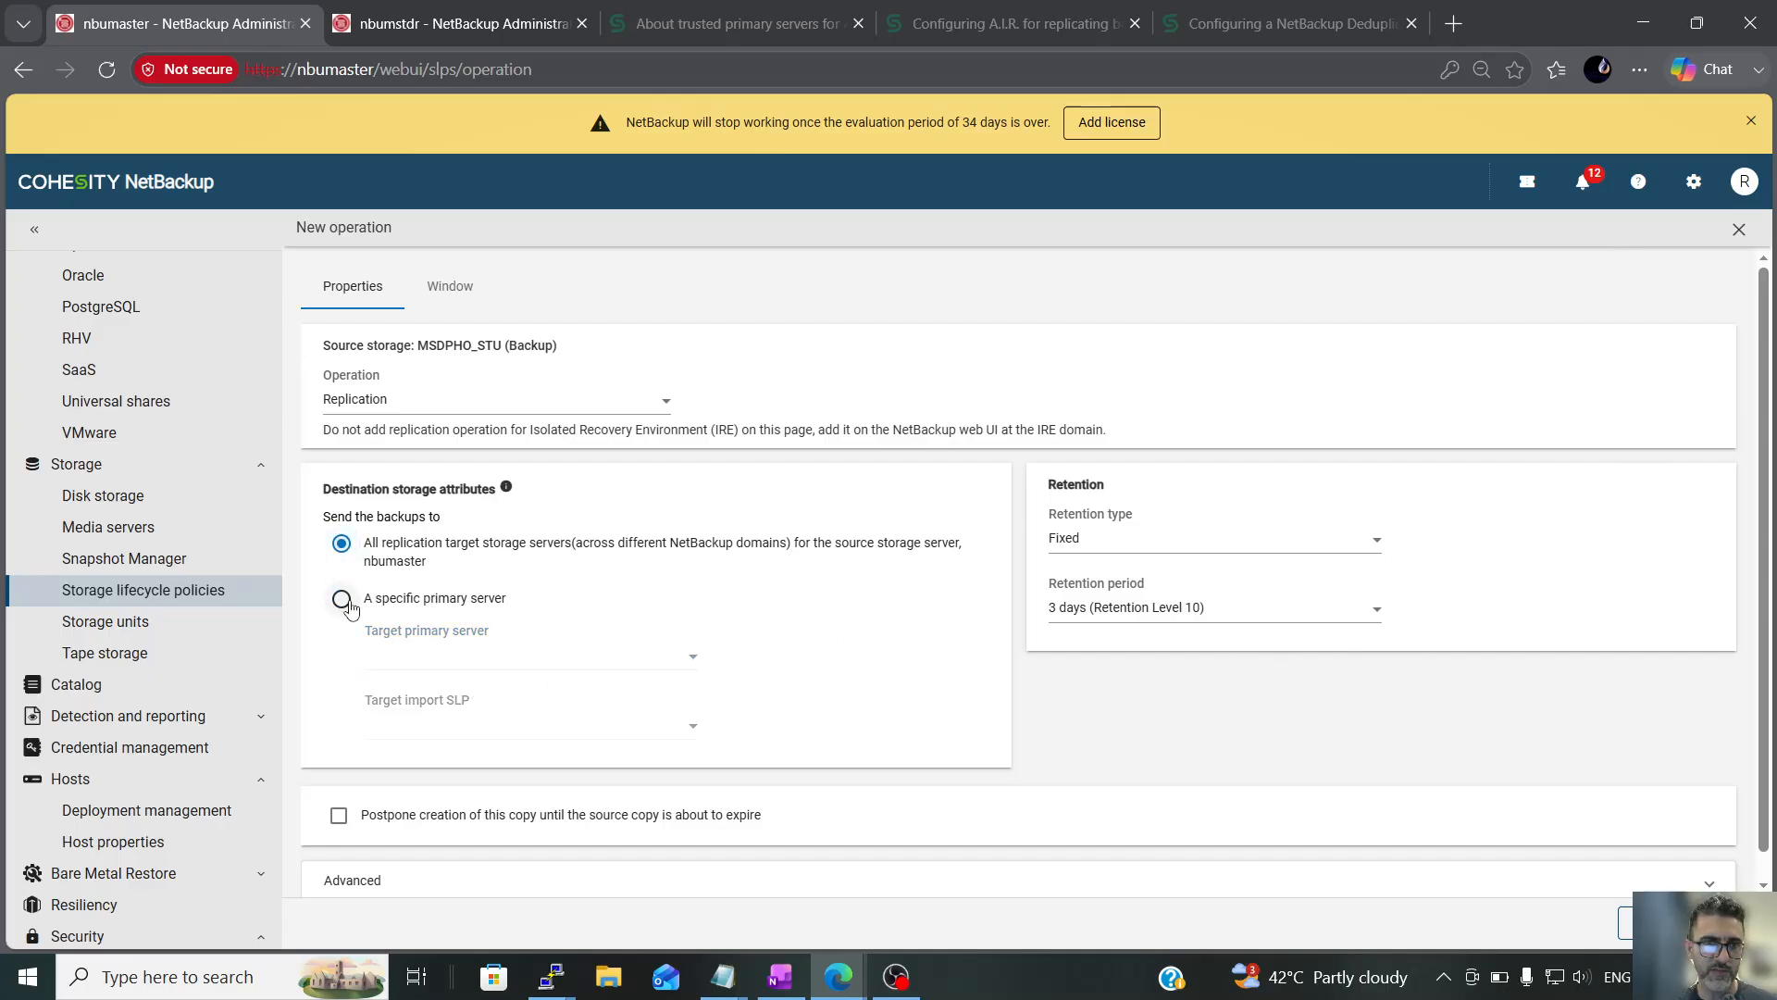
click(474, 661)
click(448, 702)
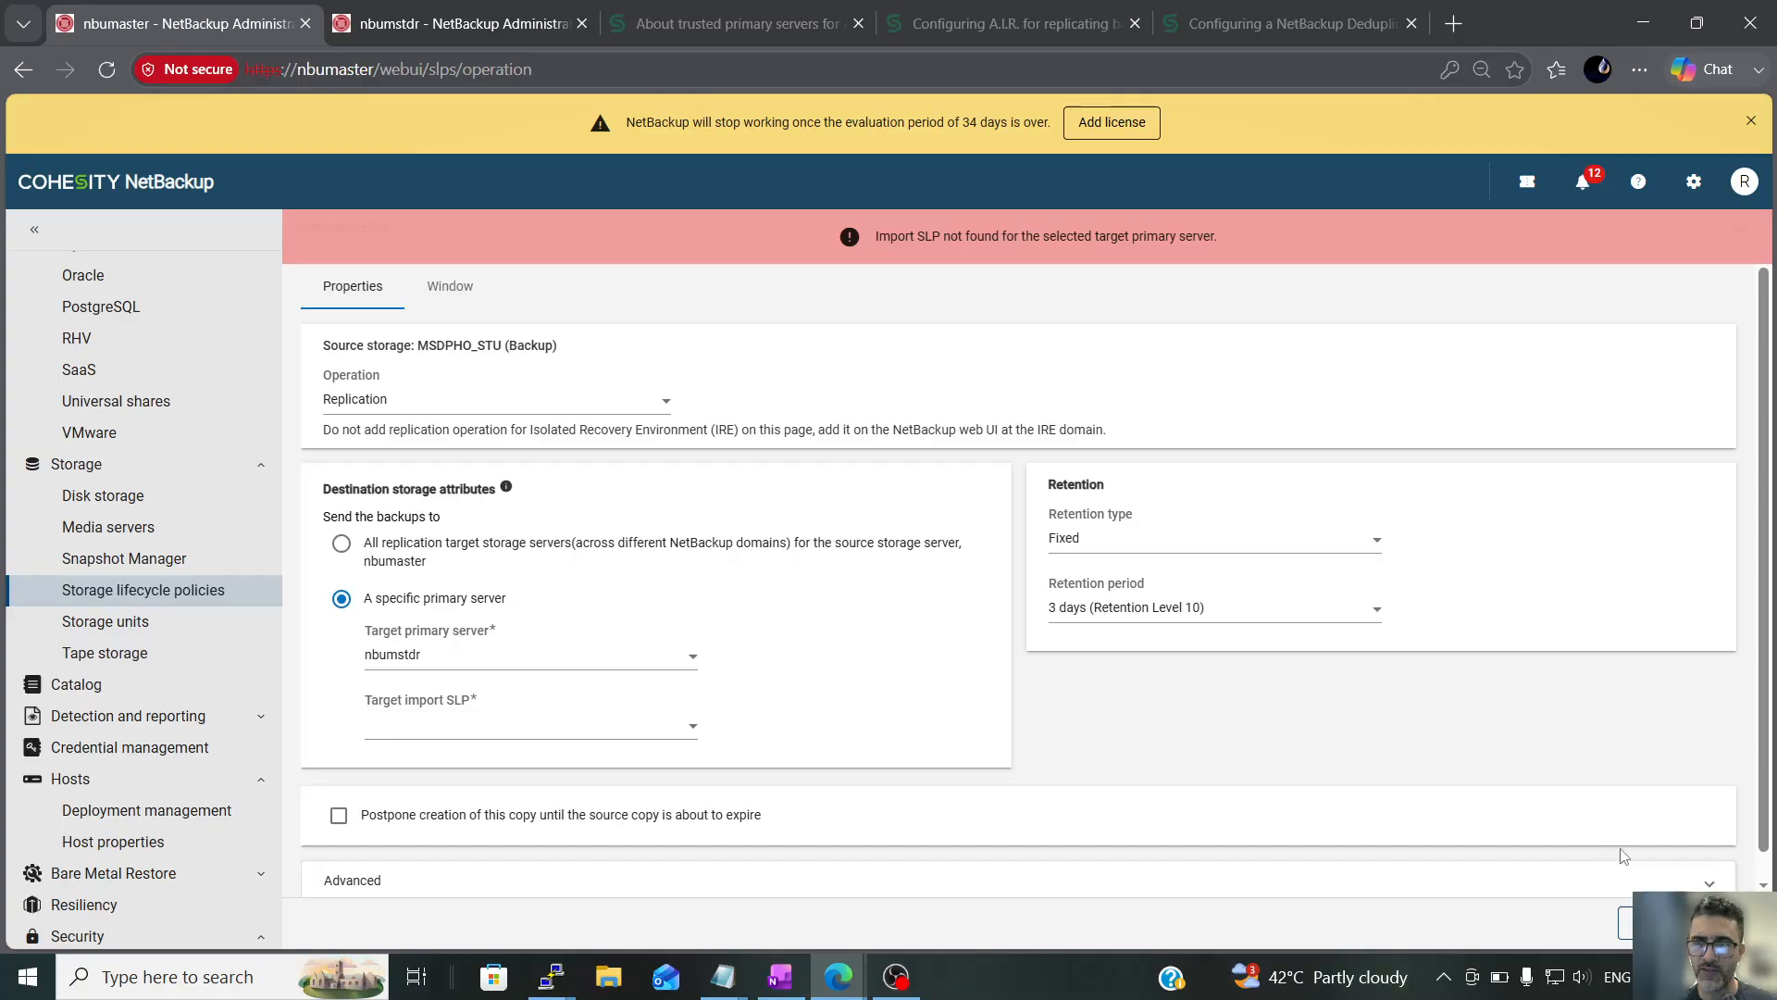
scroll(1763, 731, down, 1)
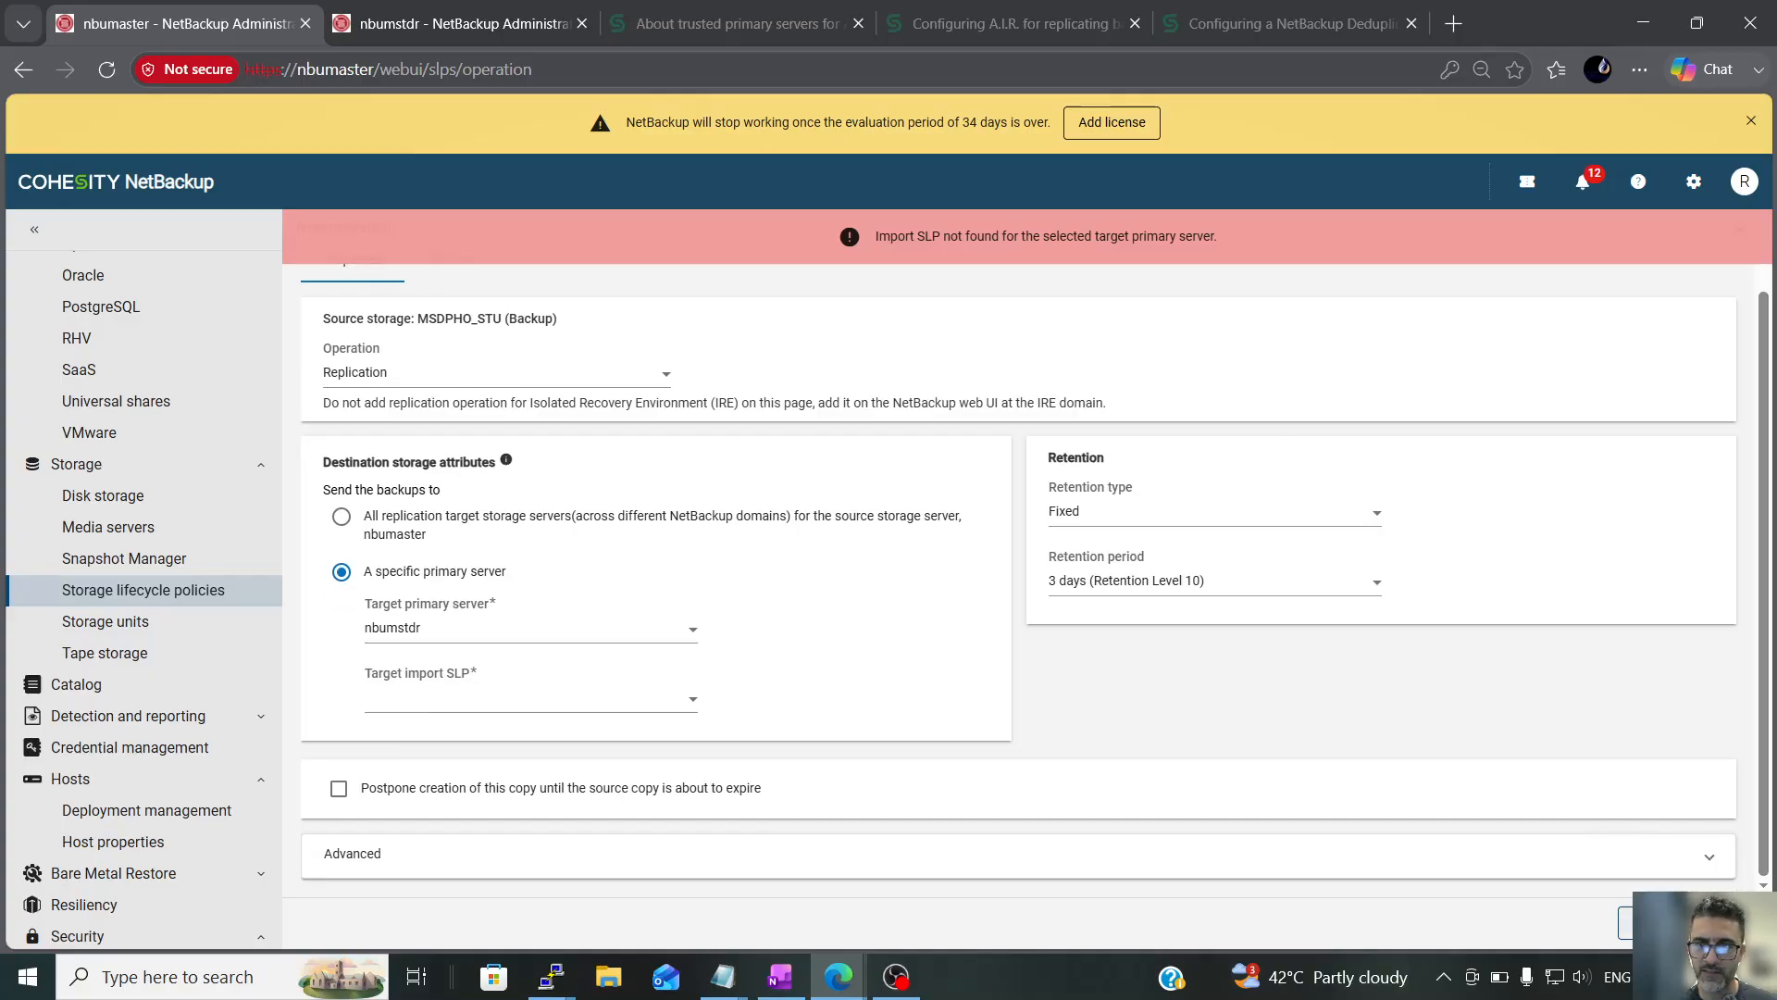
Discard the replication operation and the edits to HO-3D-DR-3D_SLP, and return to the storage lifecycle policies list
click(1655, 923)
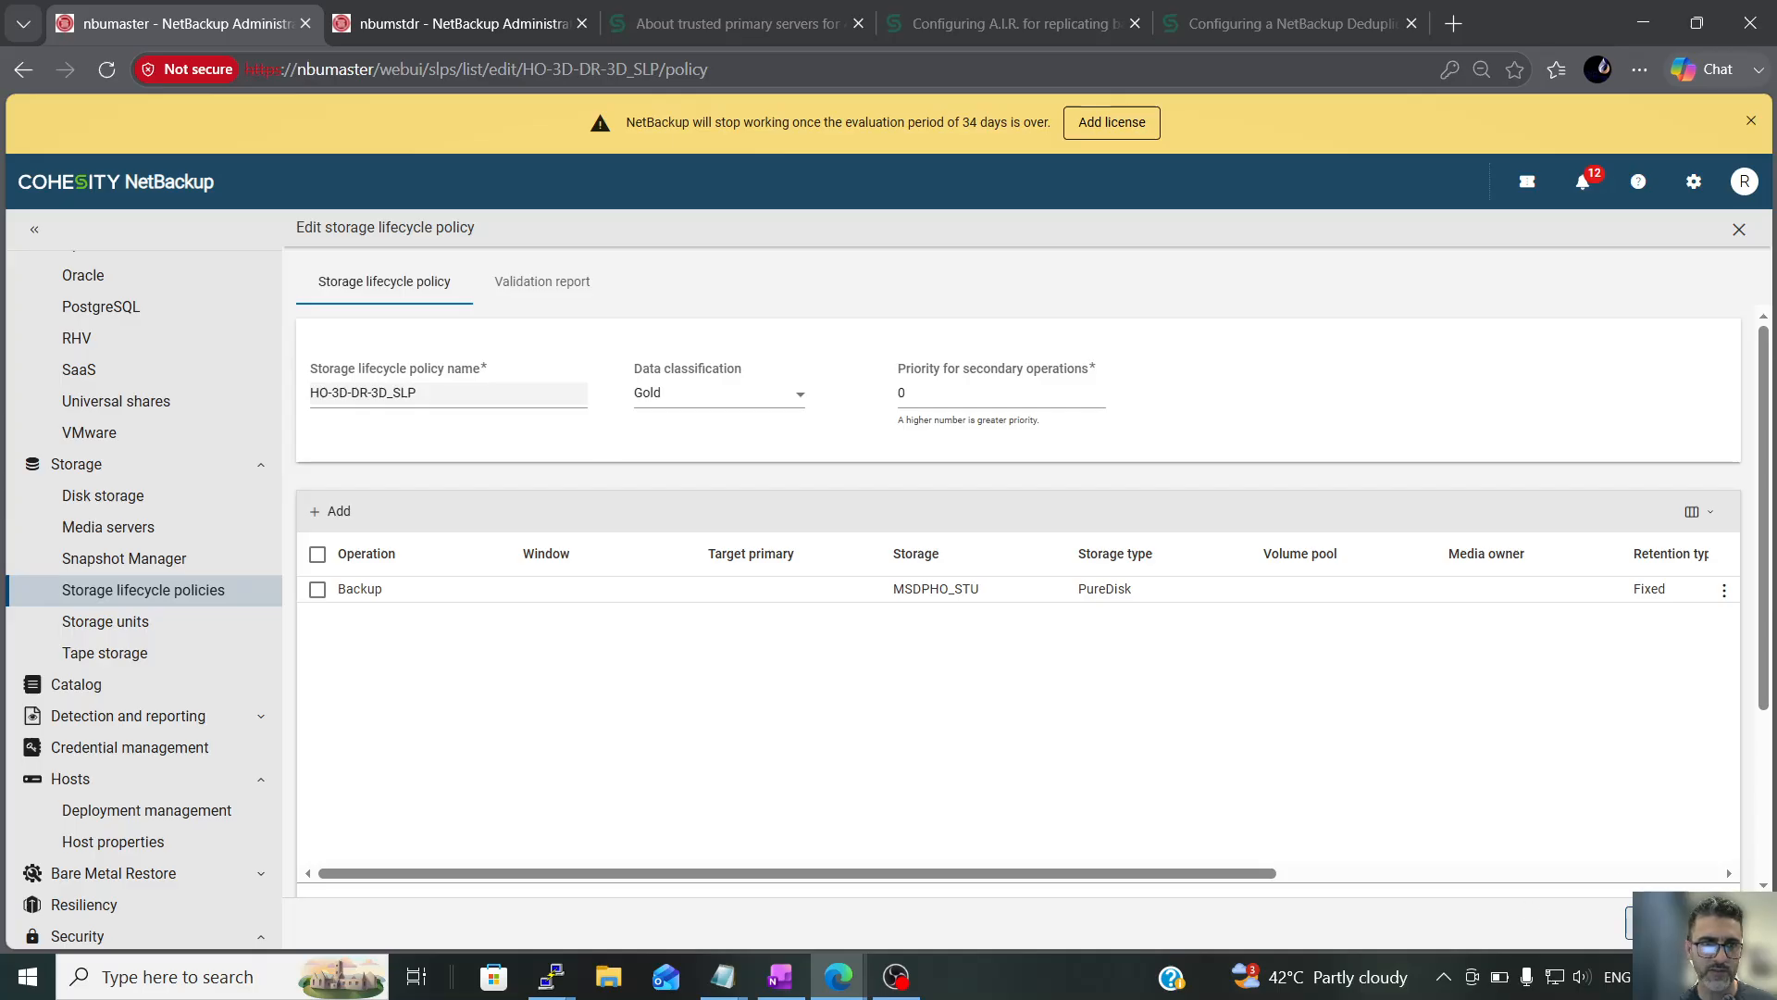
click(1655, 923)
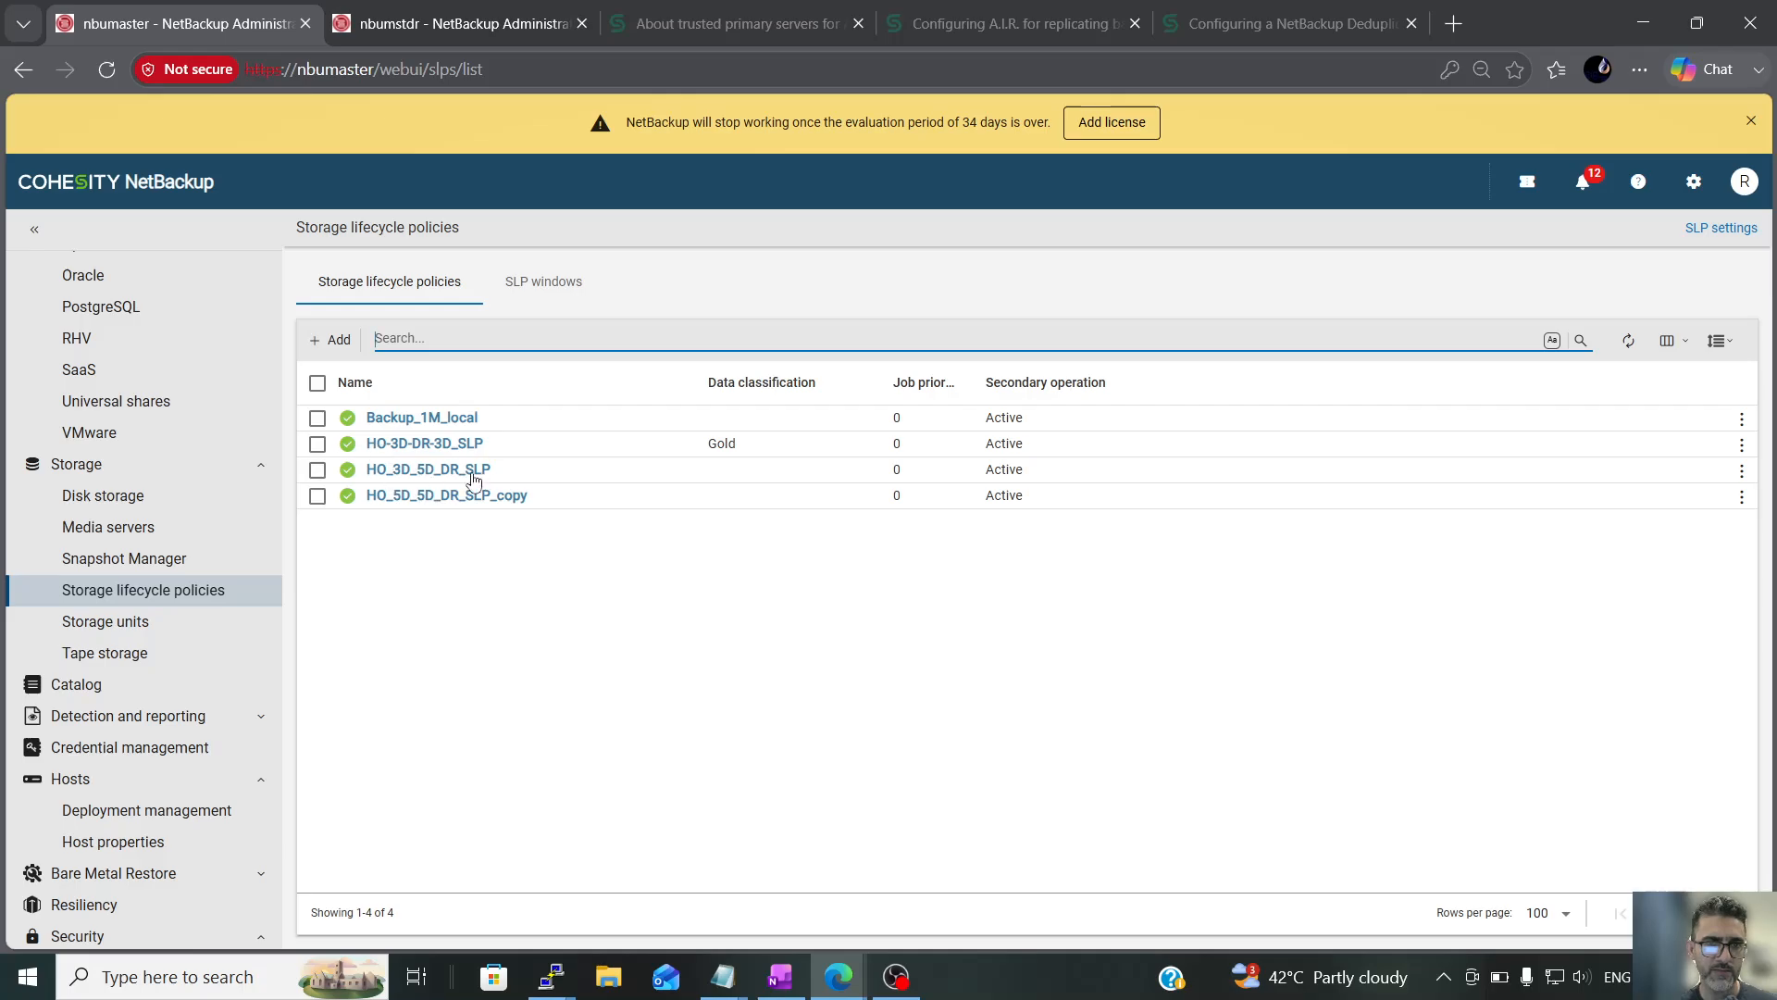
click(385, 444)
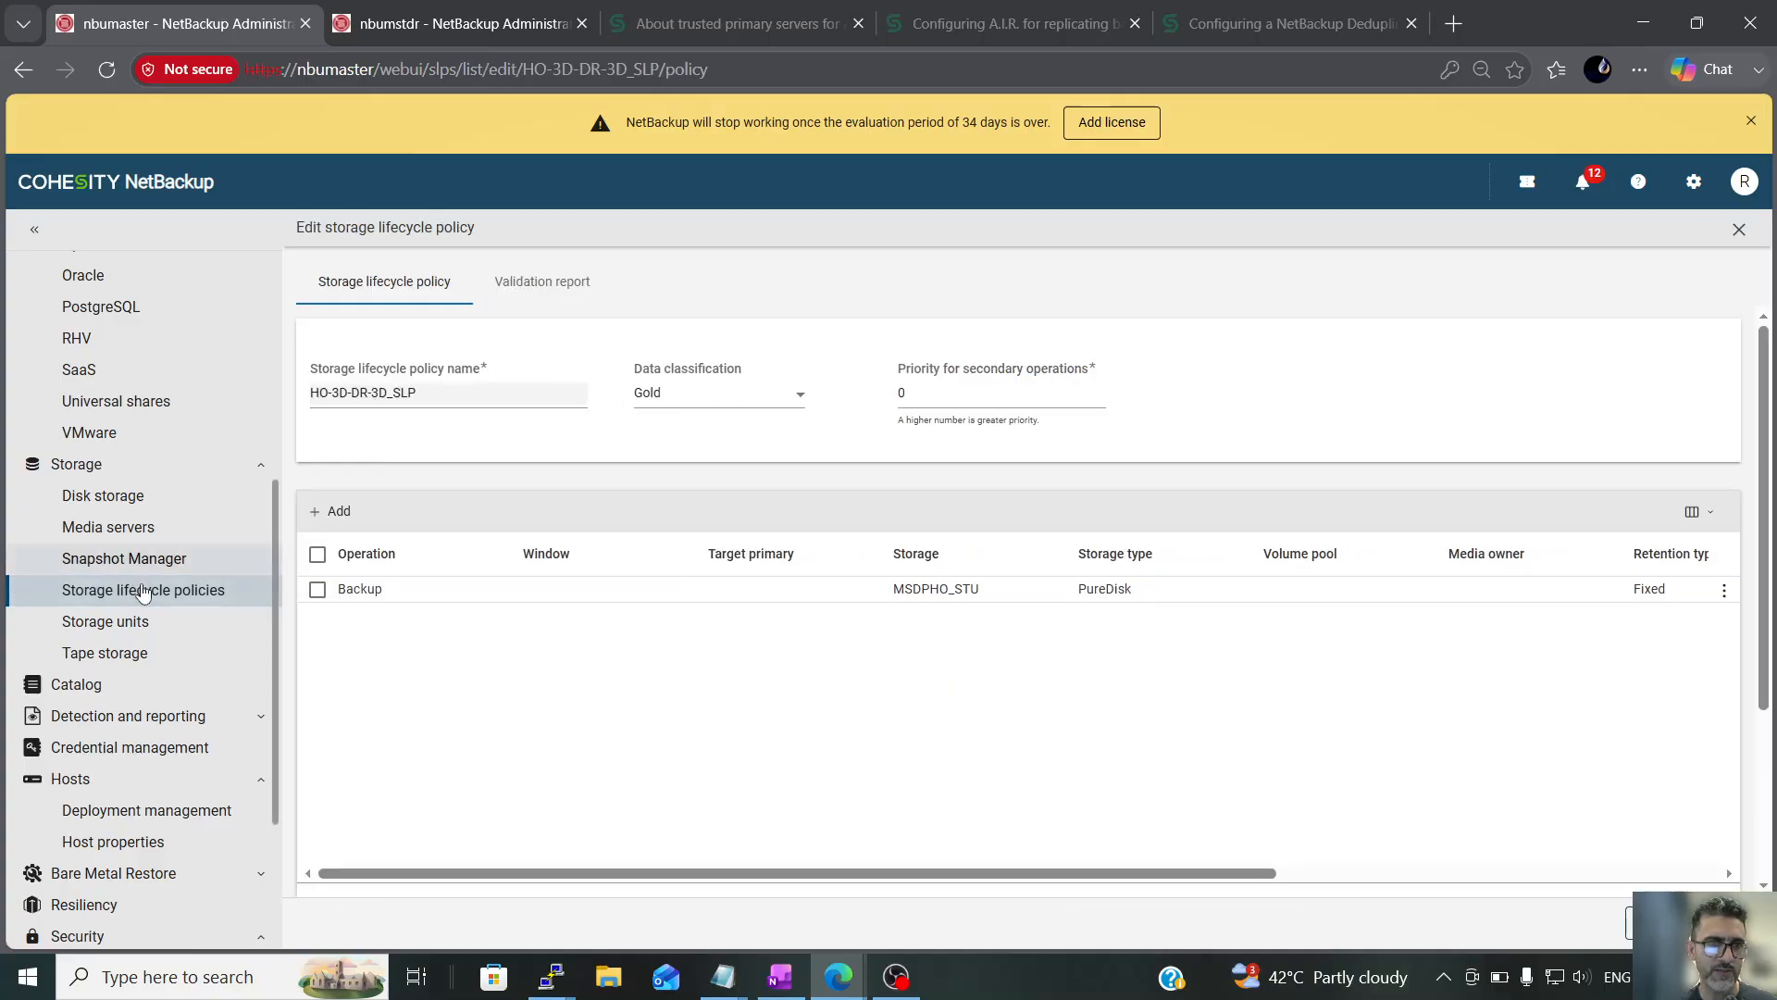
click(231, 590)
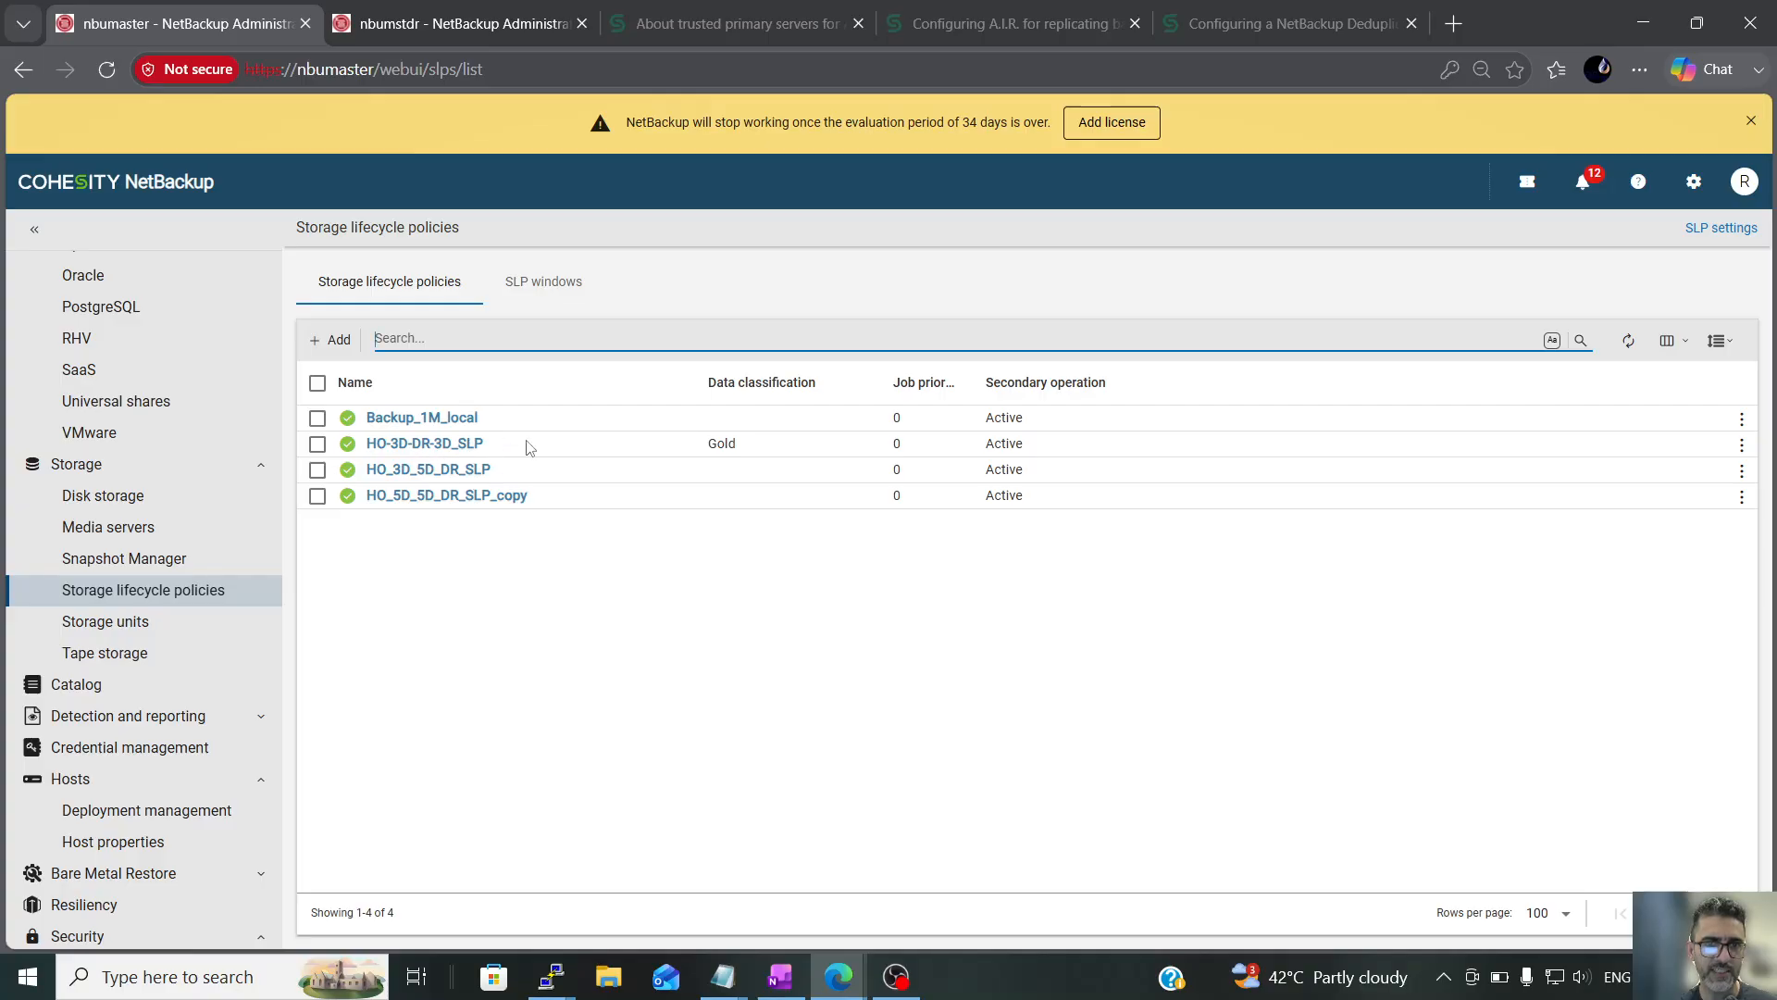
Compare the data classification of HO-3D-DR-3D_SLP on nbumaster with that of the import SLP on nbumstdr
click(753, 450)
drag(727, 446, 711, 451)
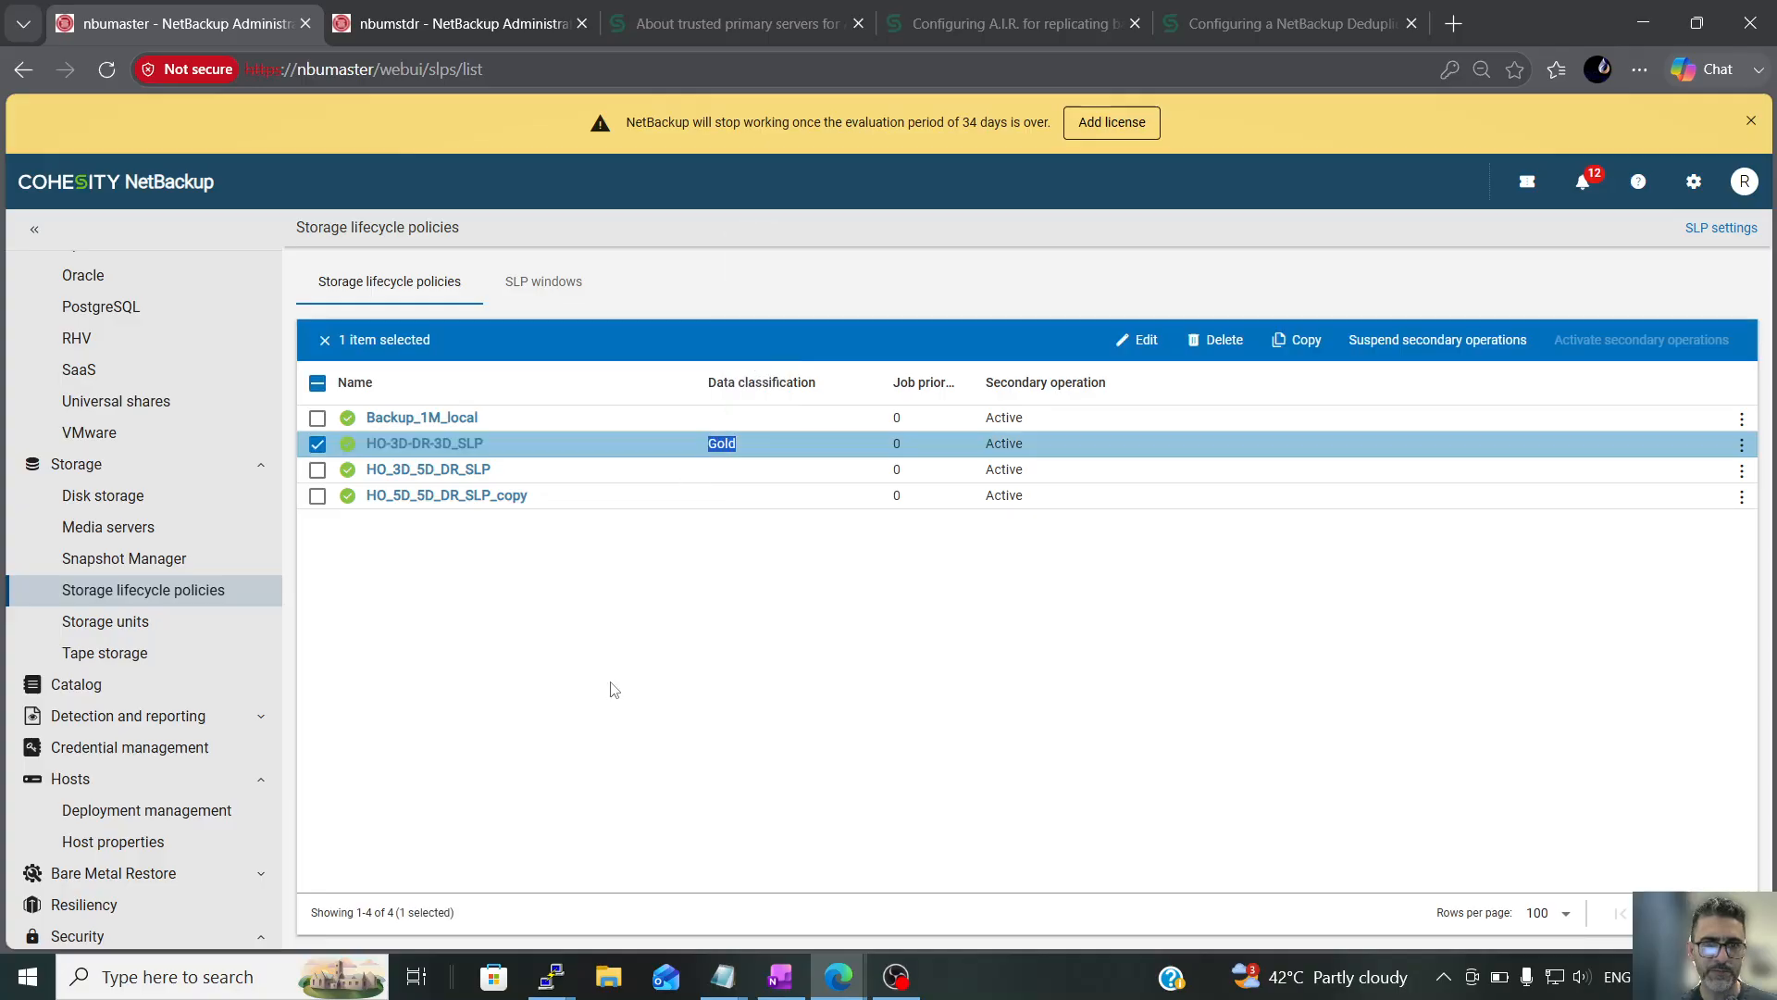
click(445, 23)
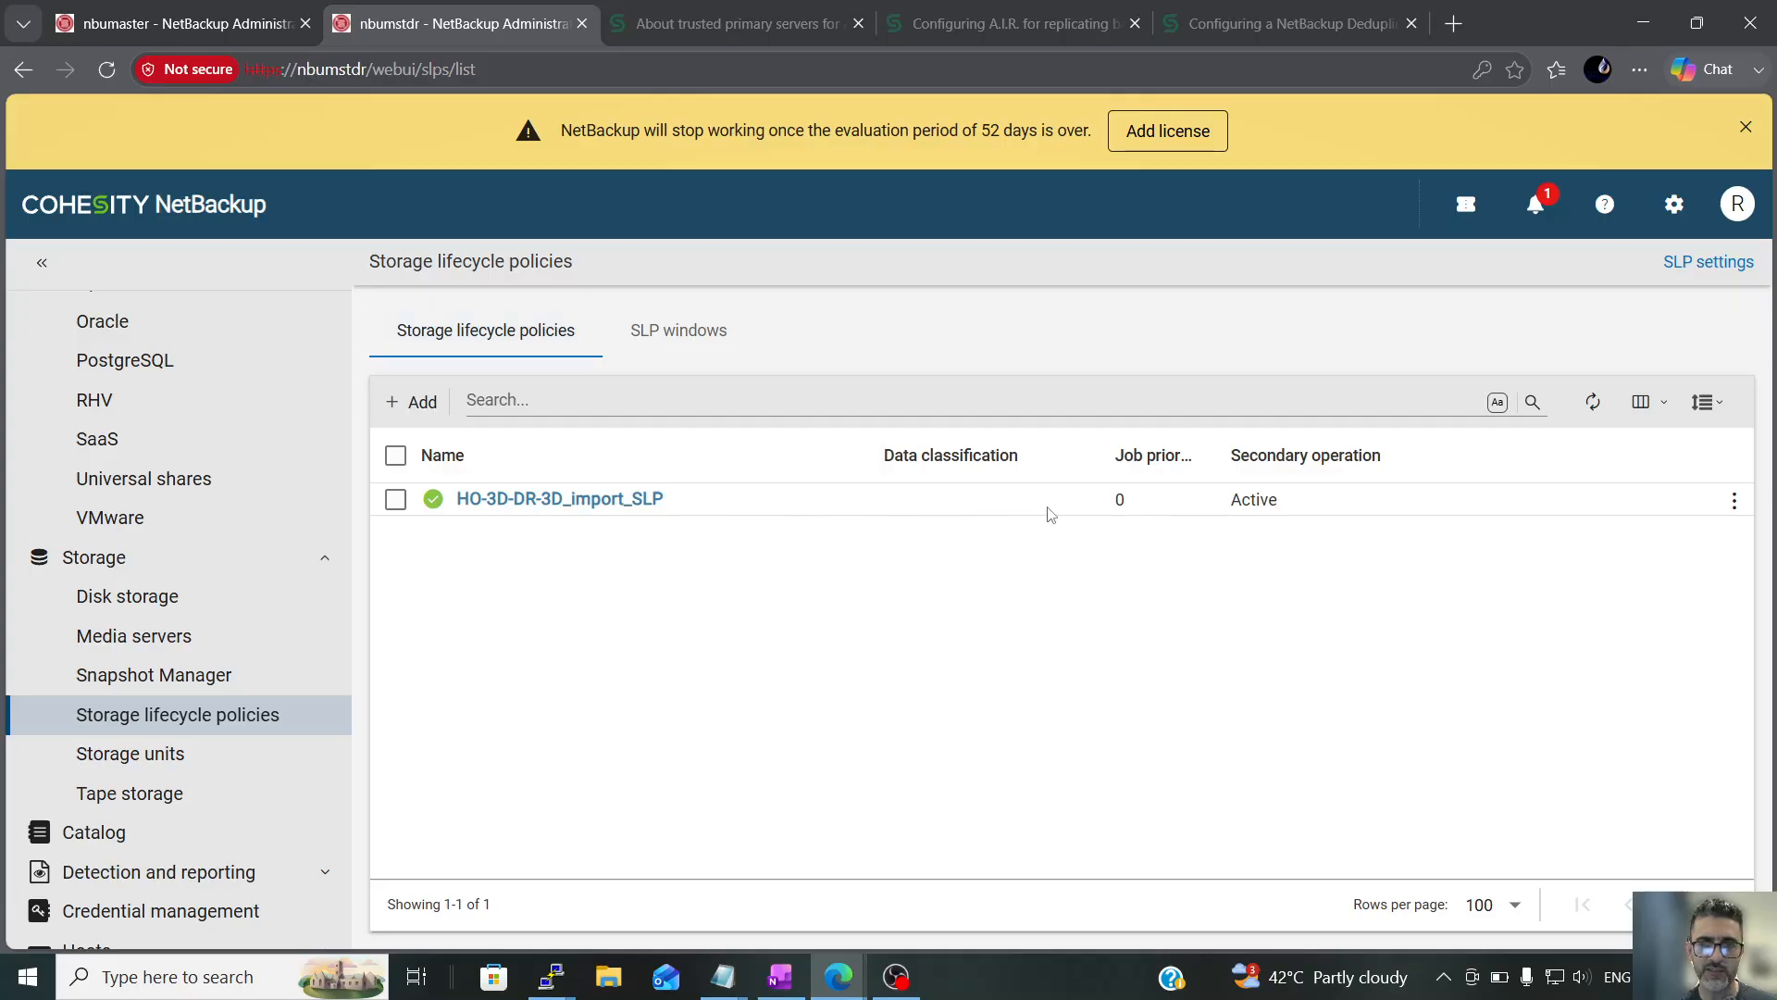
click(72, 15)
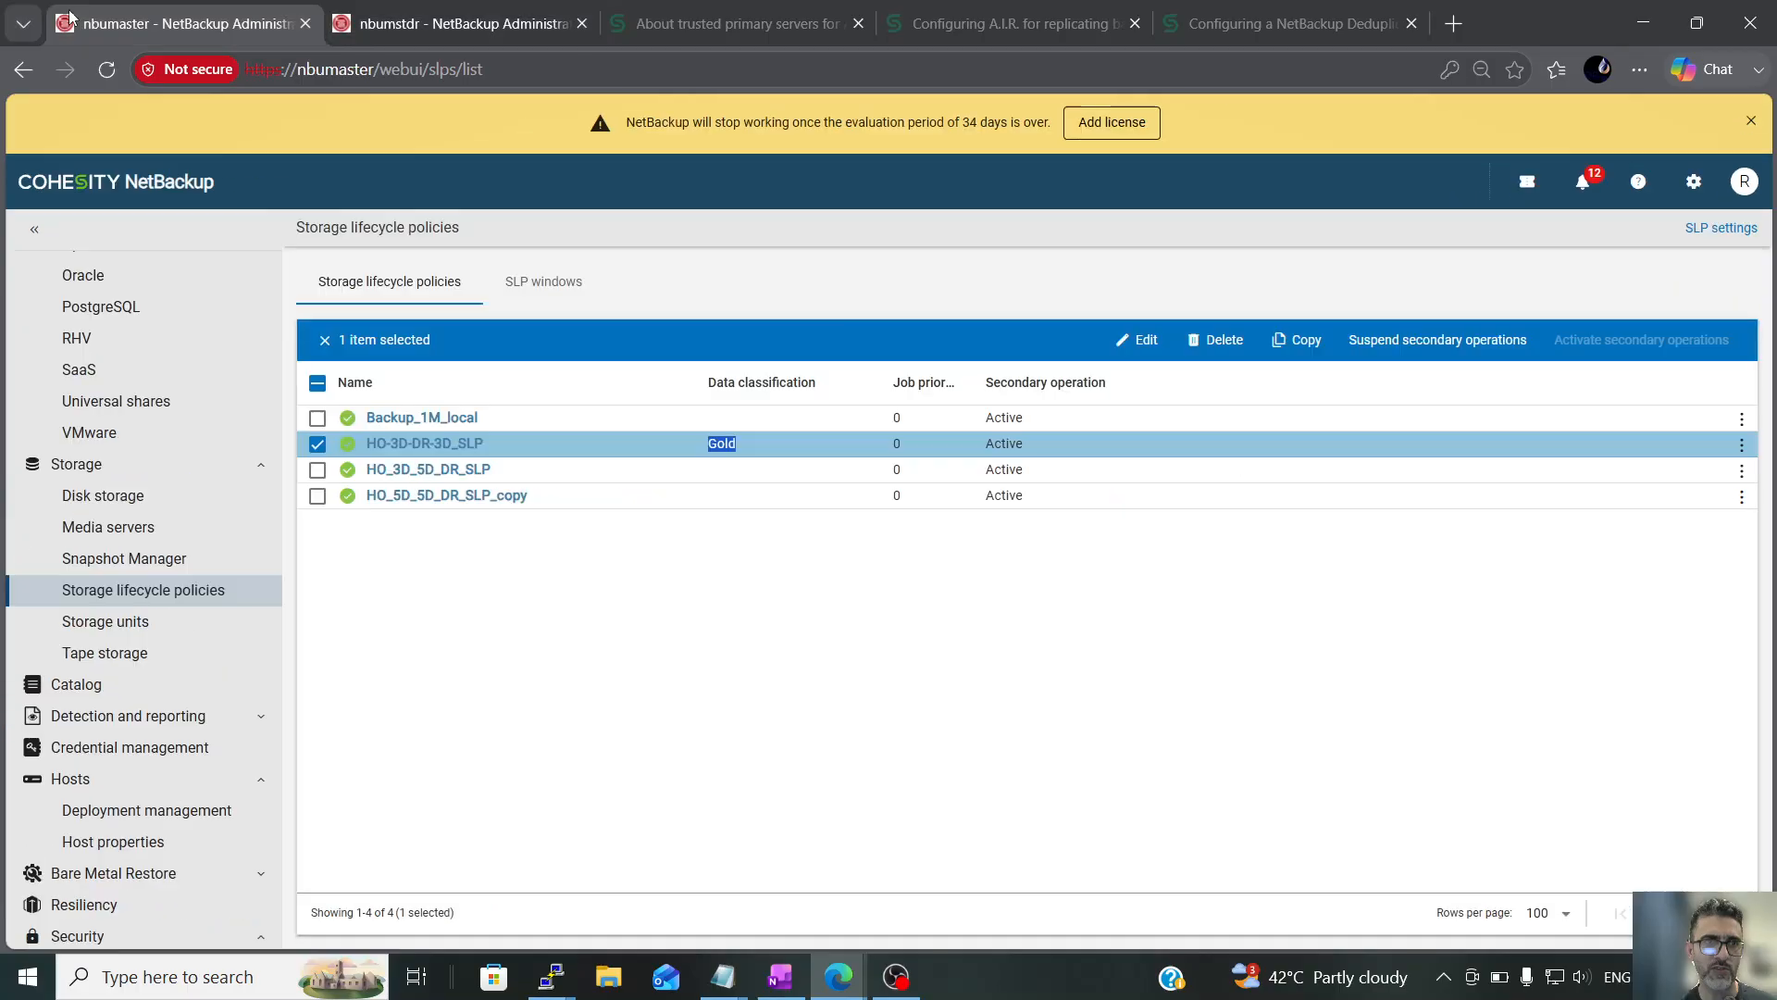
Set the data classification of HO-3D-DR-3D_SLP on nbumaster to No data classification and save the policy
click(443, 444)
click(717, 393)
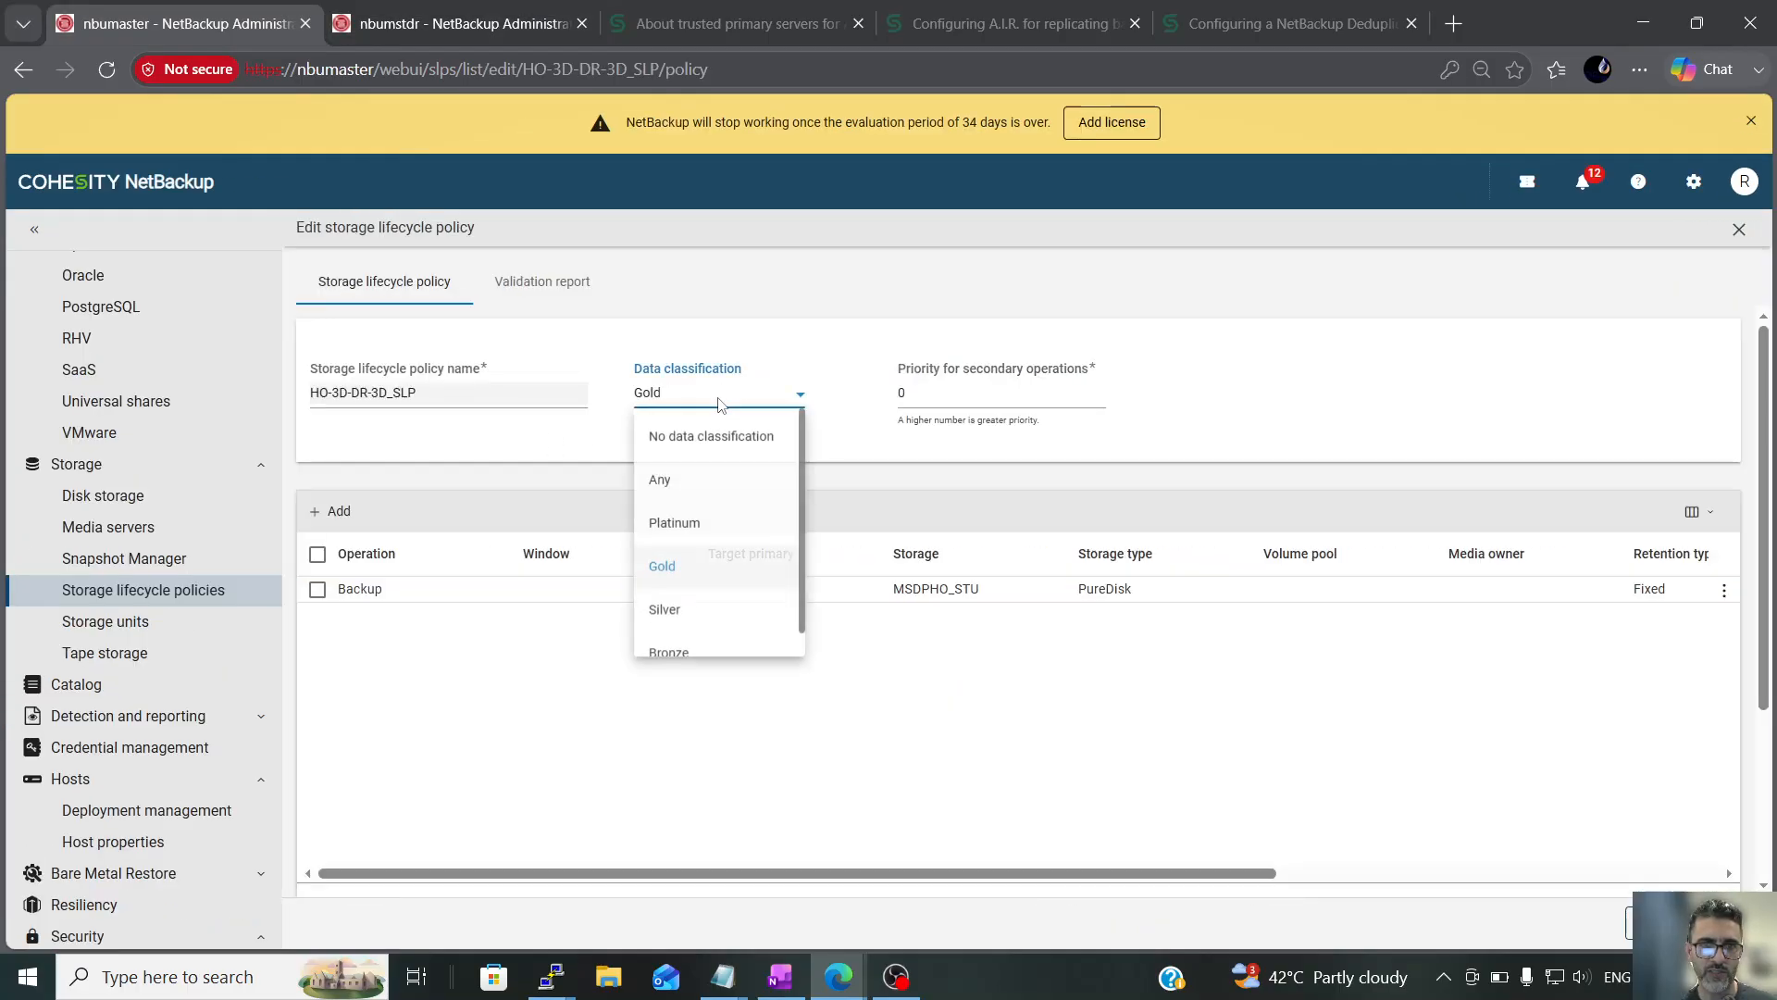
click(705, 438)
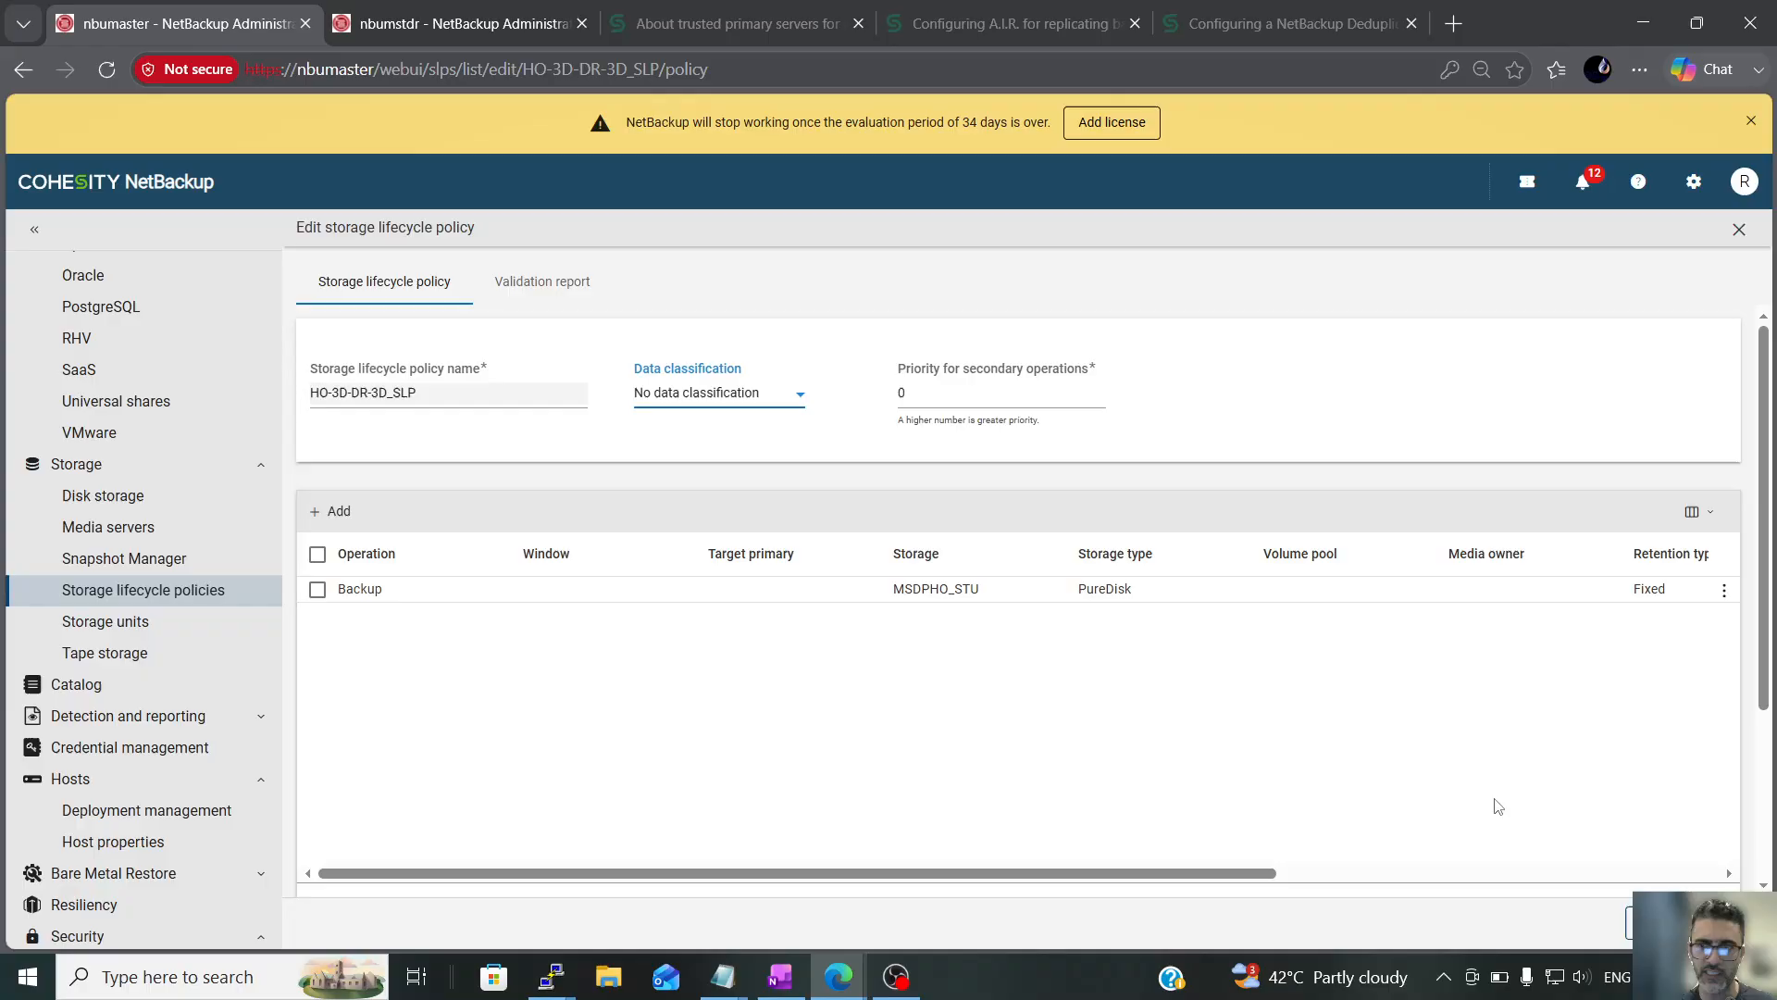
click(1723, 923)
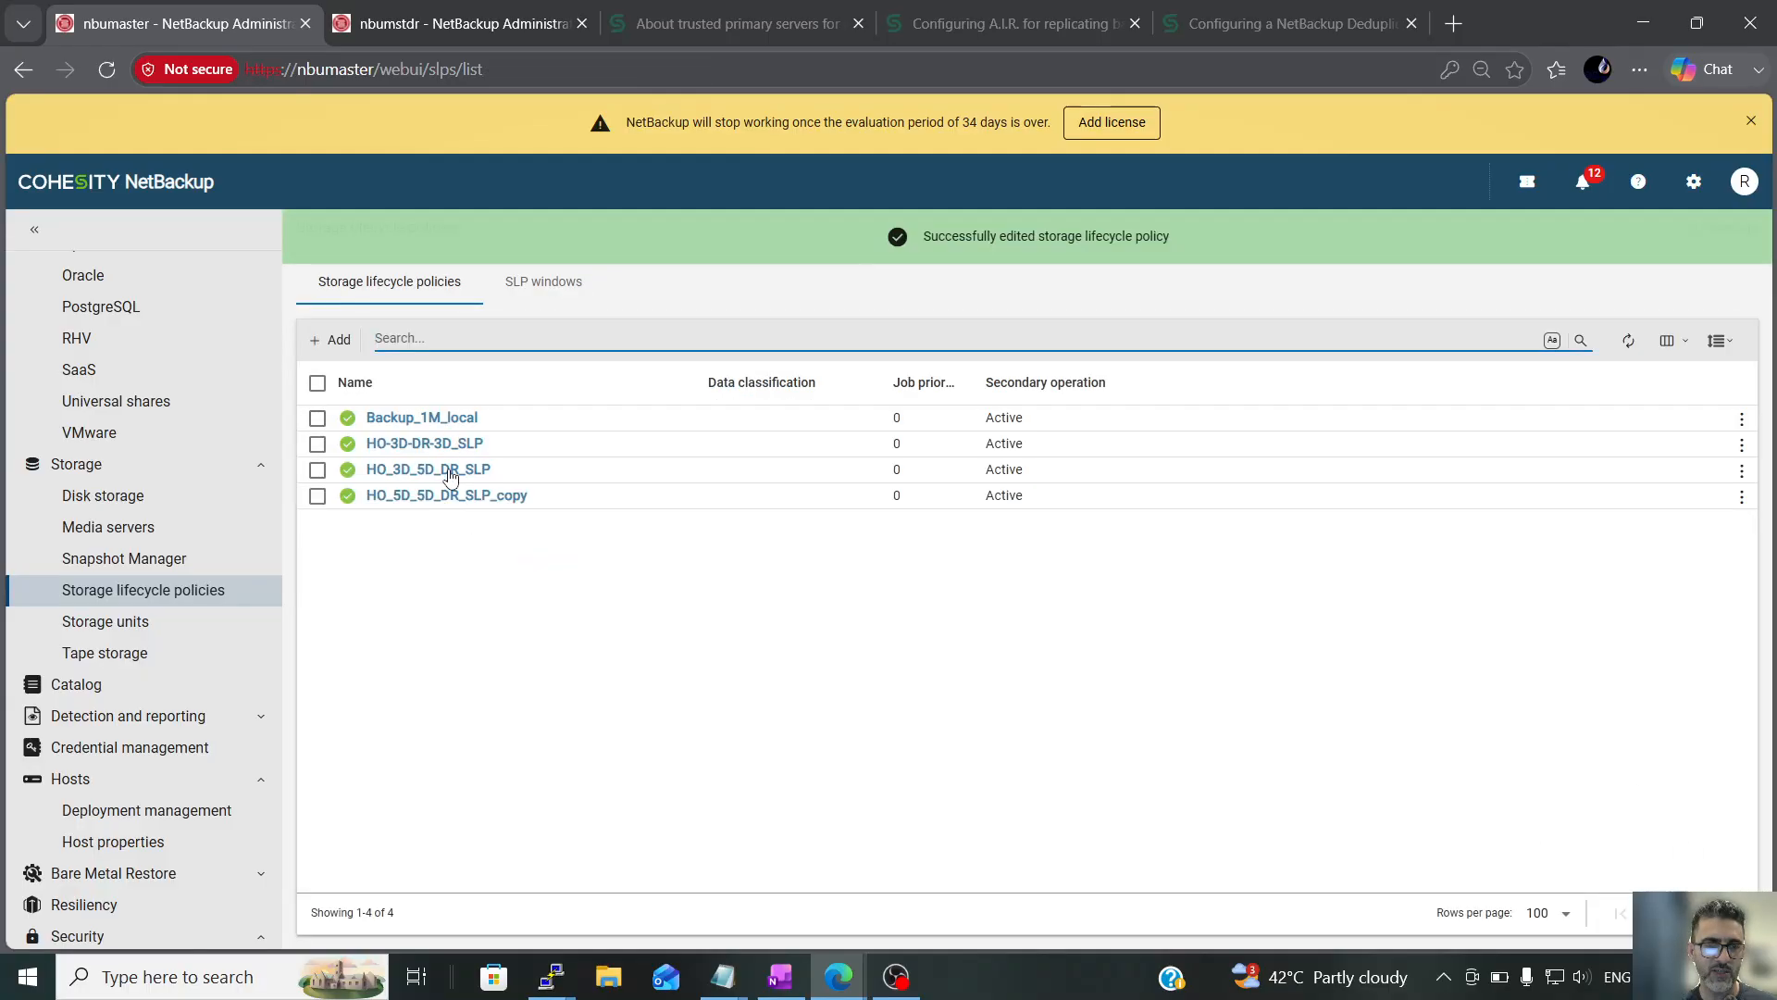
Add a Replication child operation under Backup in HO-3D-DR-3D_SLP with a retention period of 3 days (Retention Level 10)
click(422, 445)
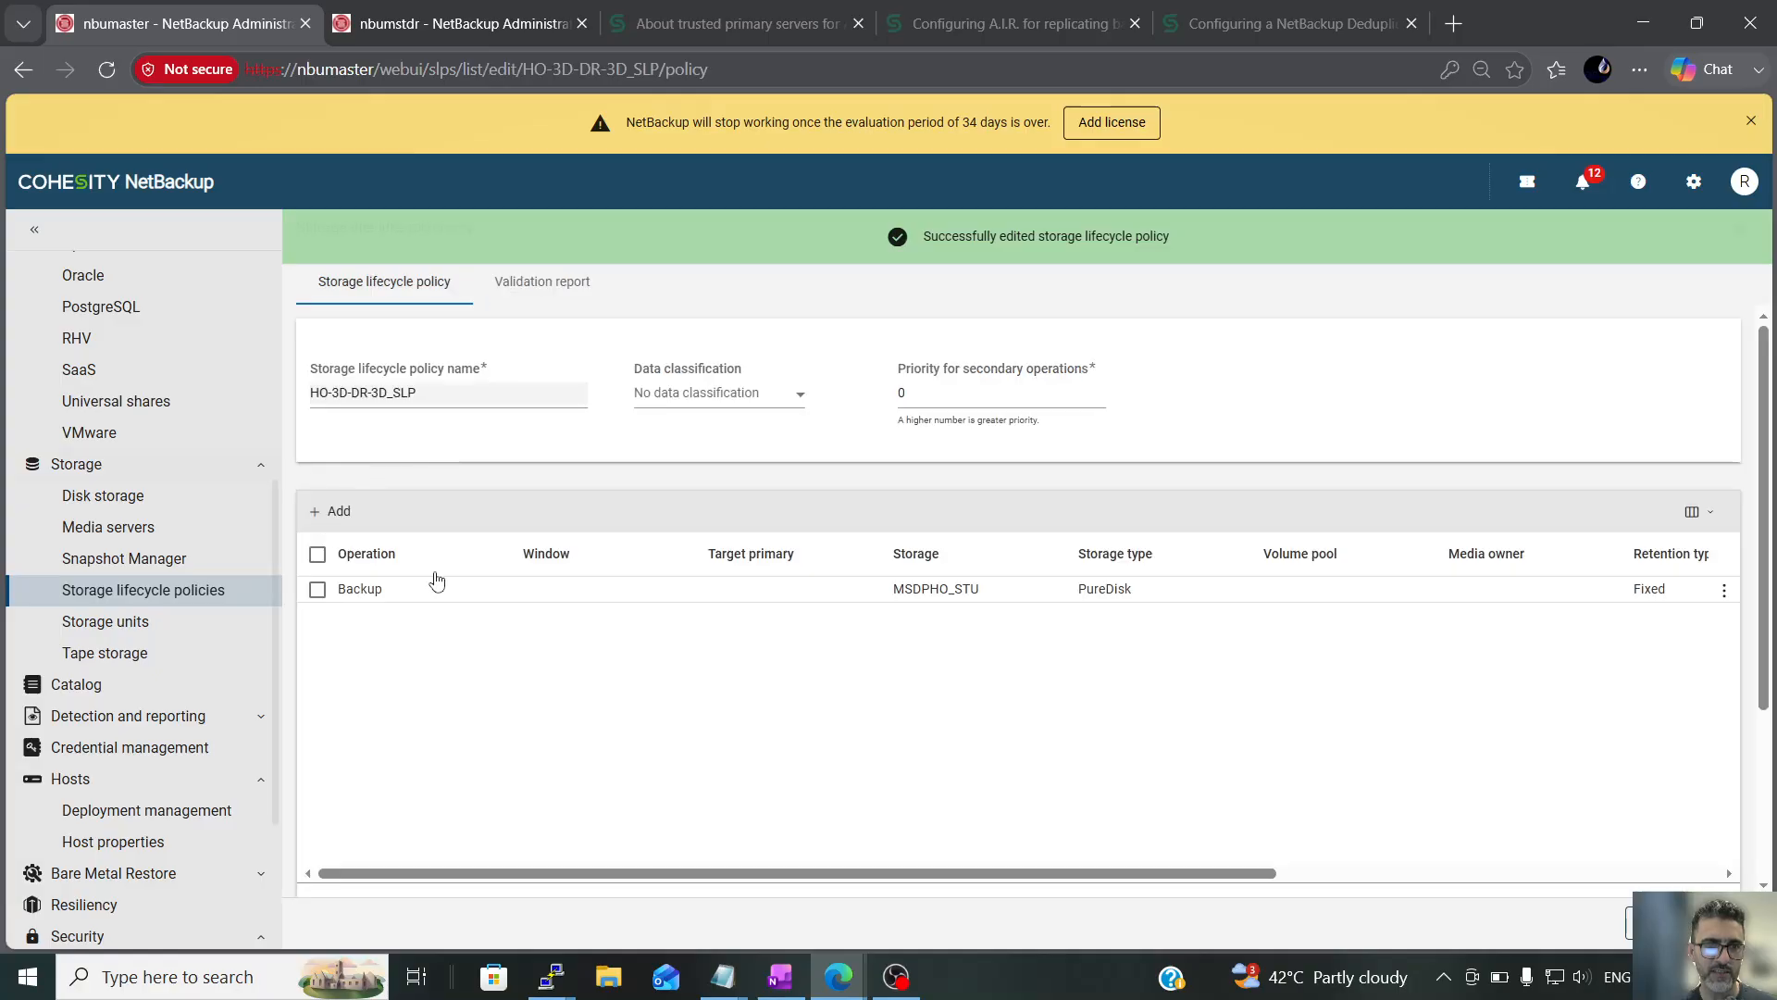
click(318, 589)
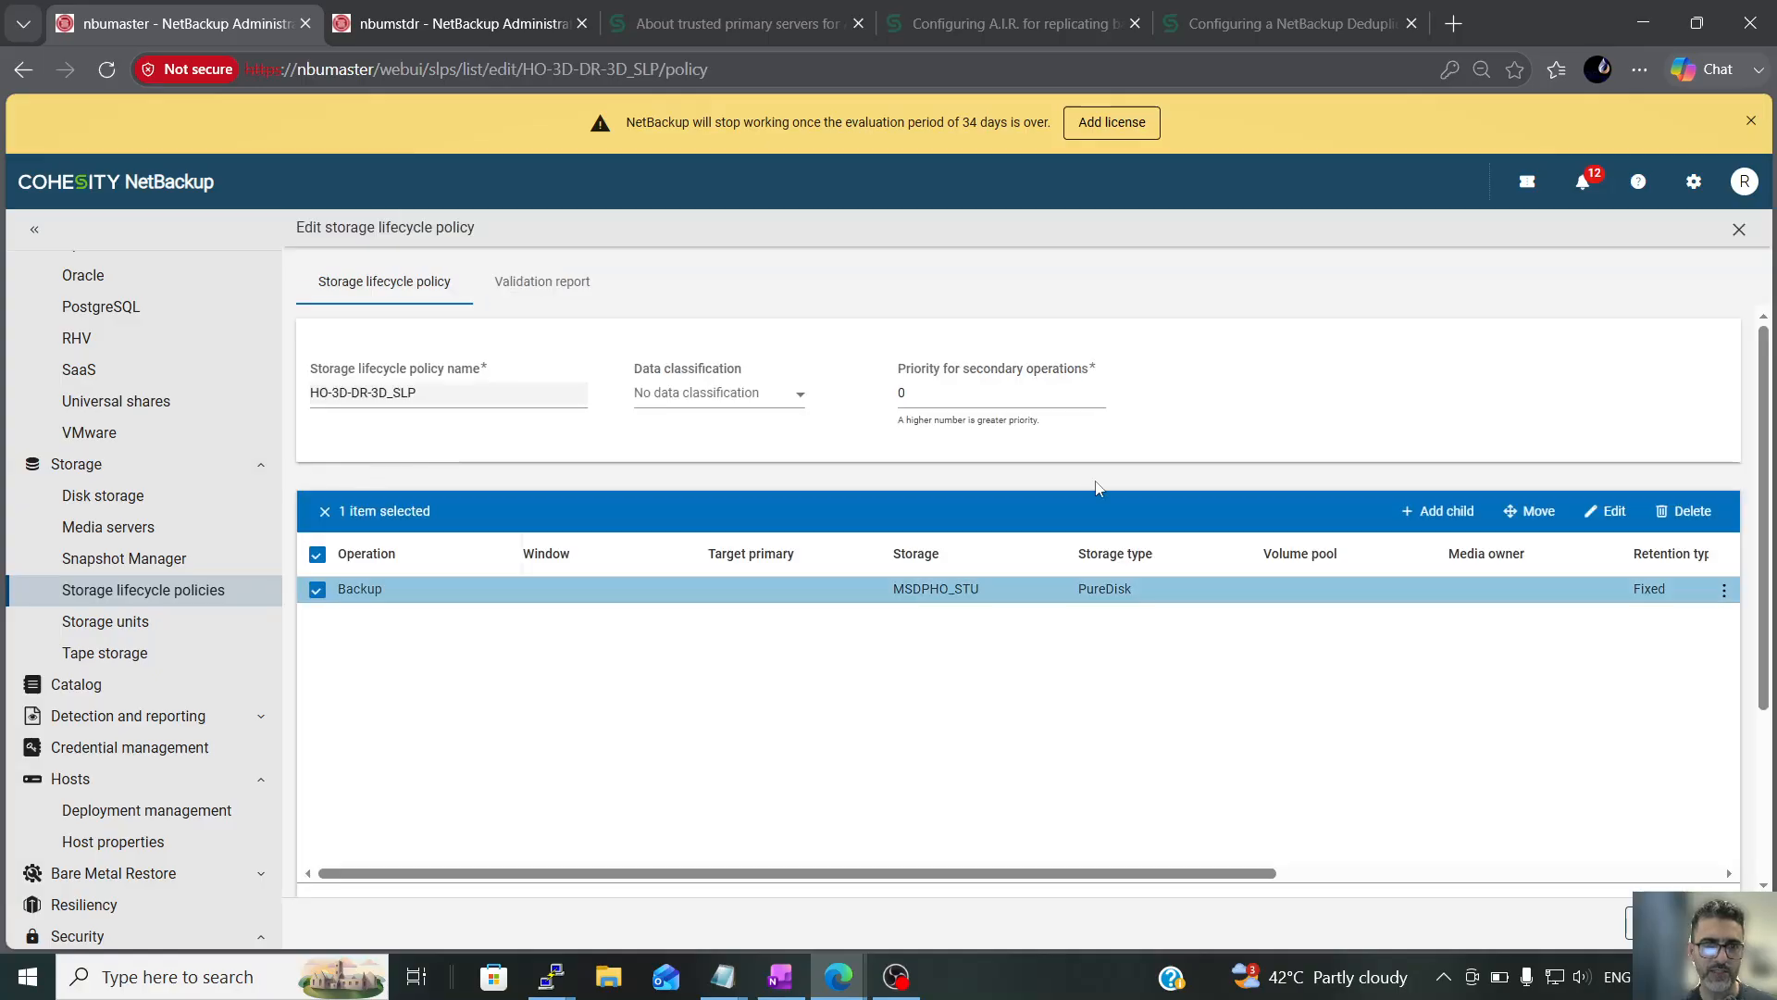
click(1449, 511)
click(442, 408)
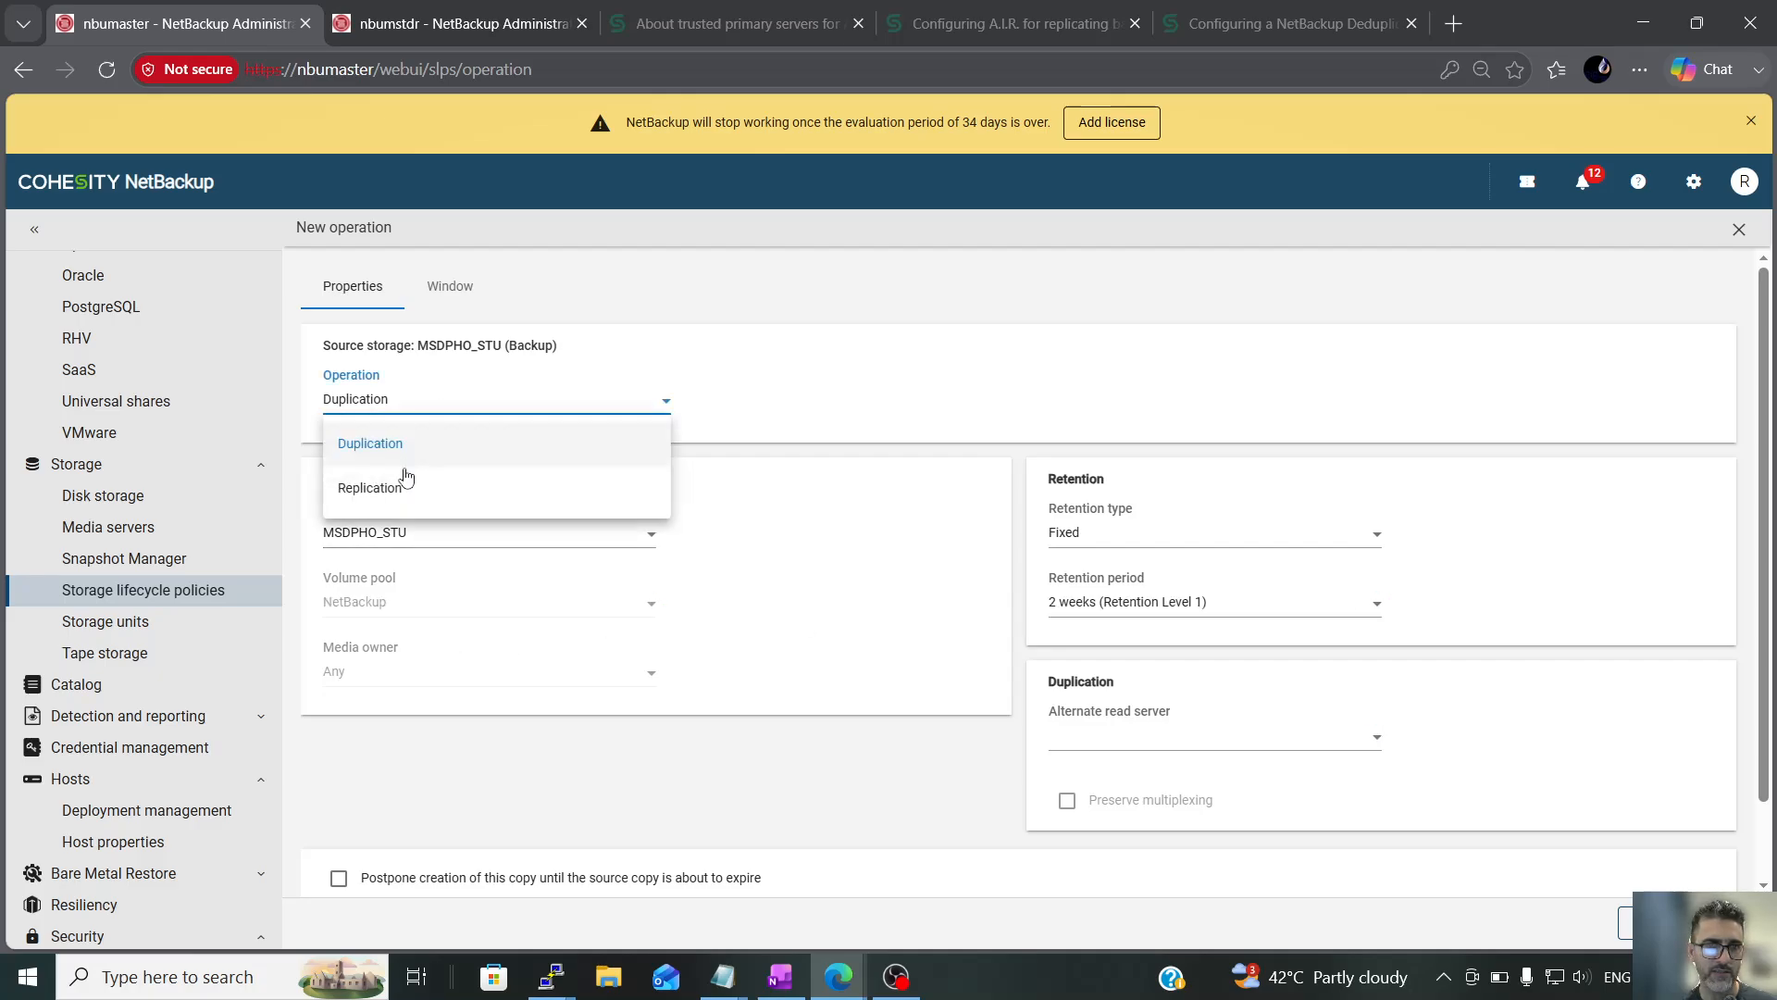
click(397, 486)
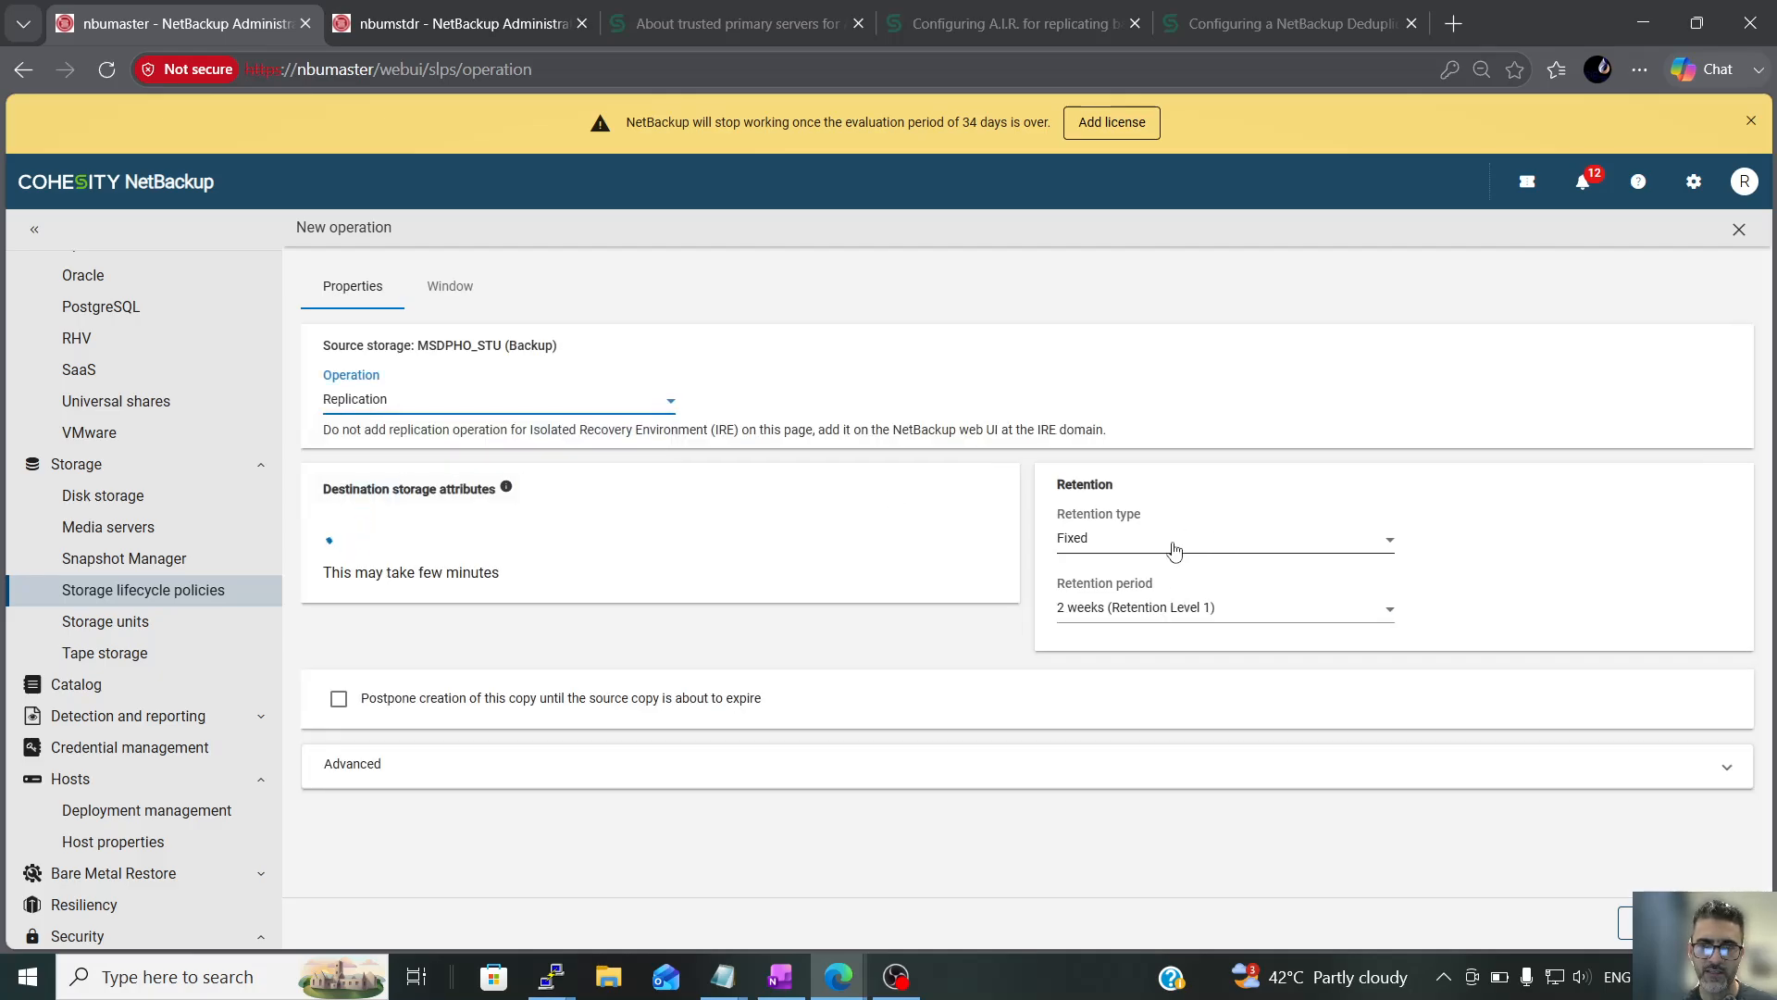
click(1195, 616)
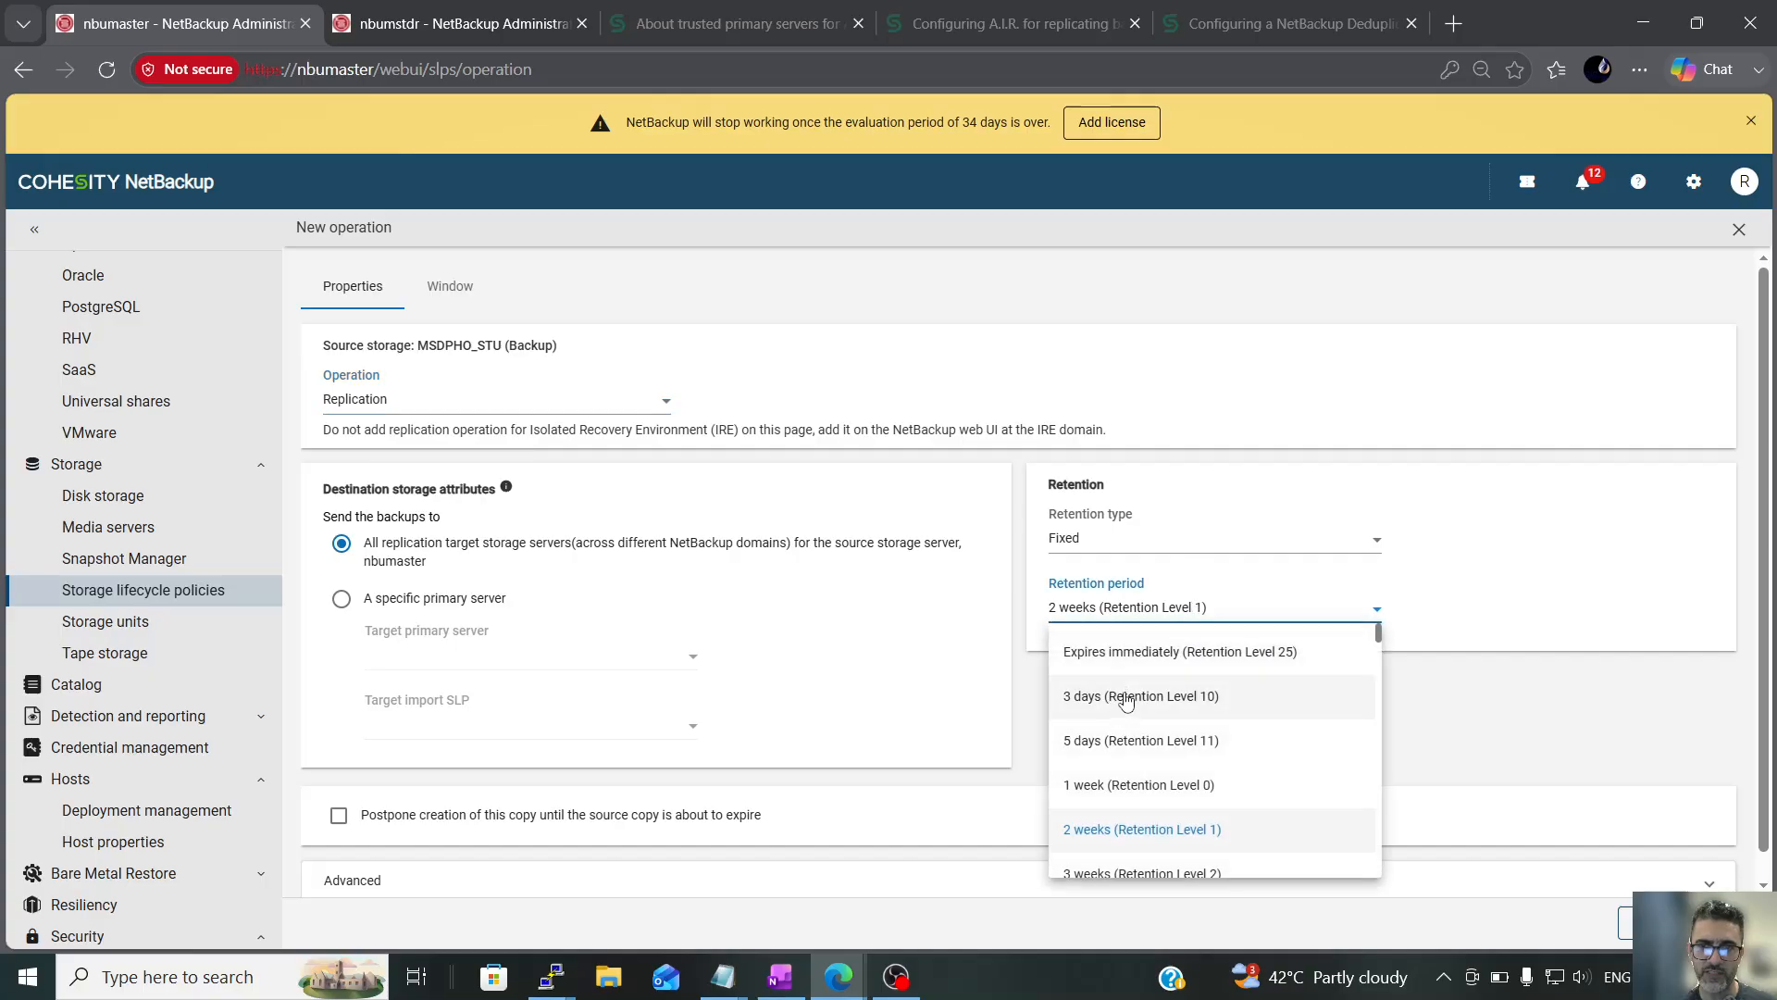
click(1115, 693)
Target the specific primary server nbumstdr with HO-3D-DR-3D_import_SLP as import SLP, and cross-check that policy's data classification on nbumstdr
click(439, 602)
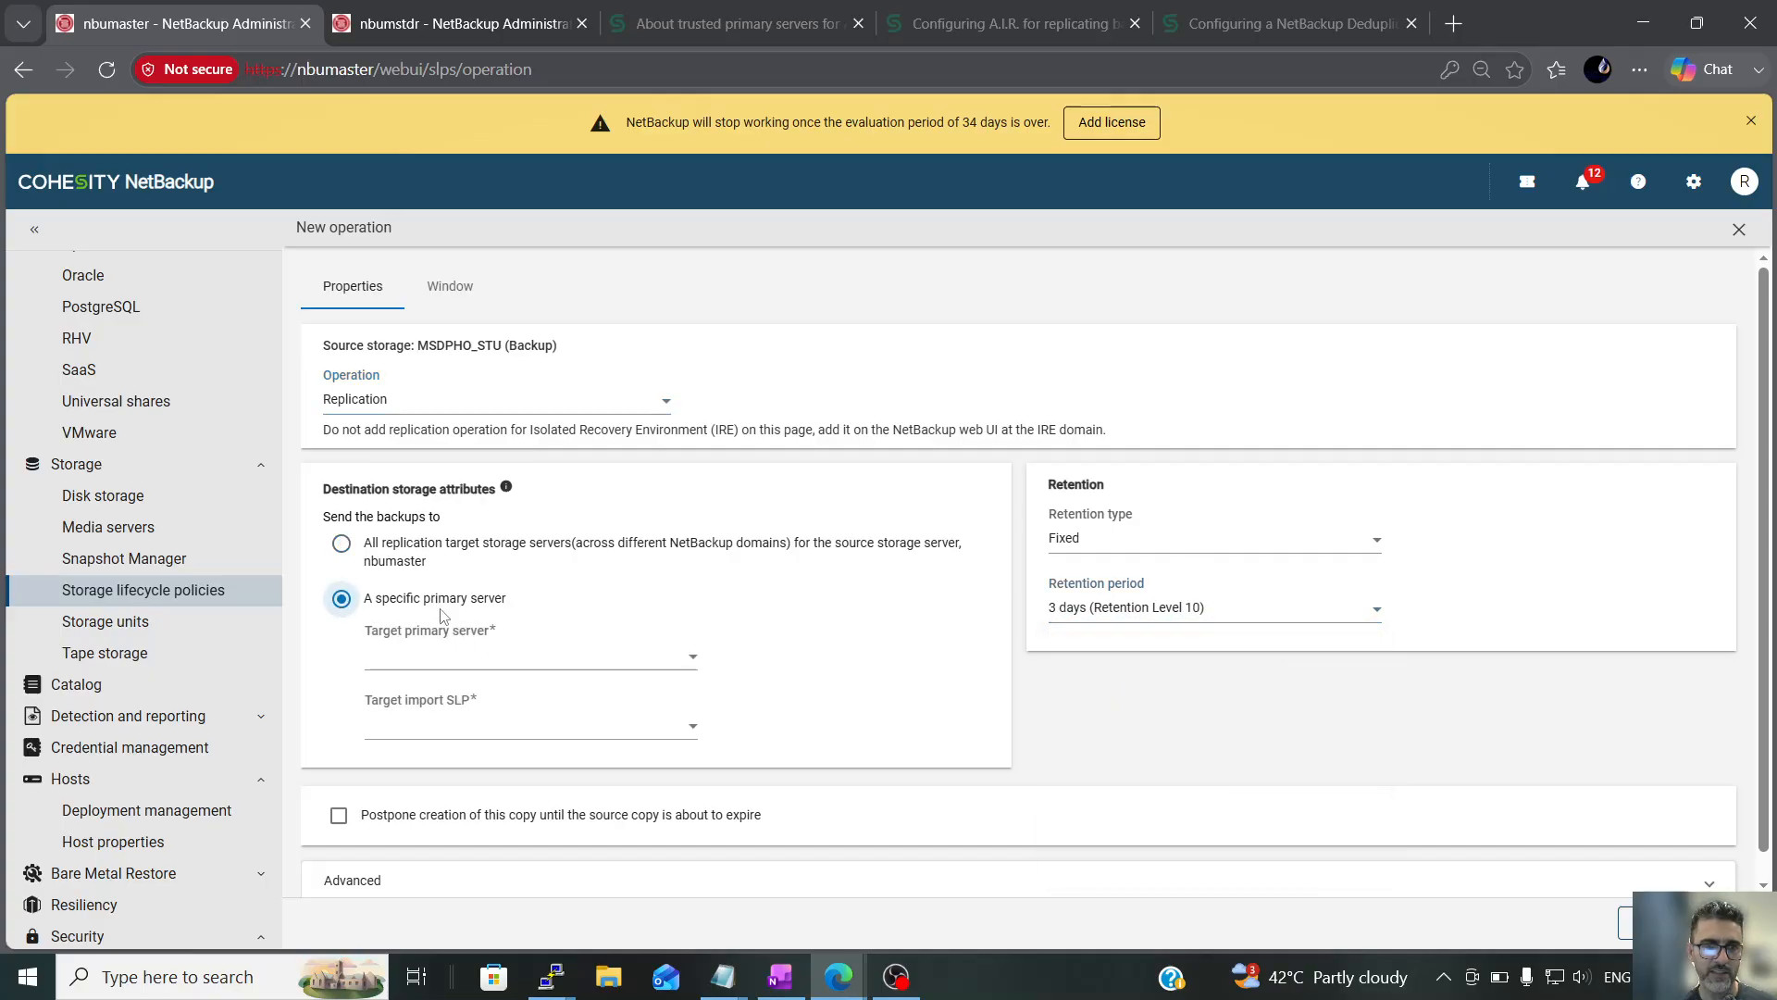
click(496, 659)
click(451, 704)
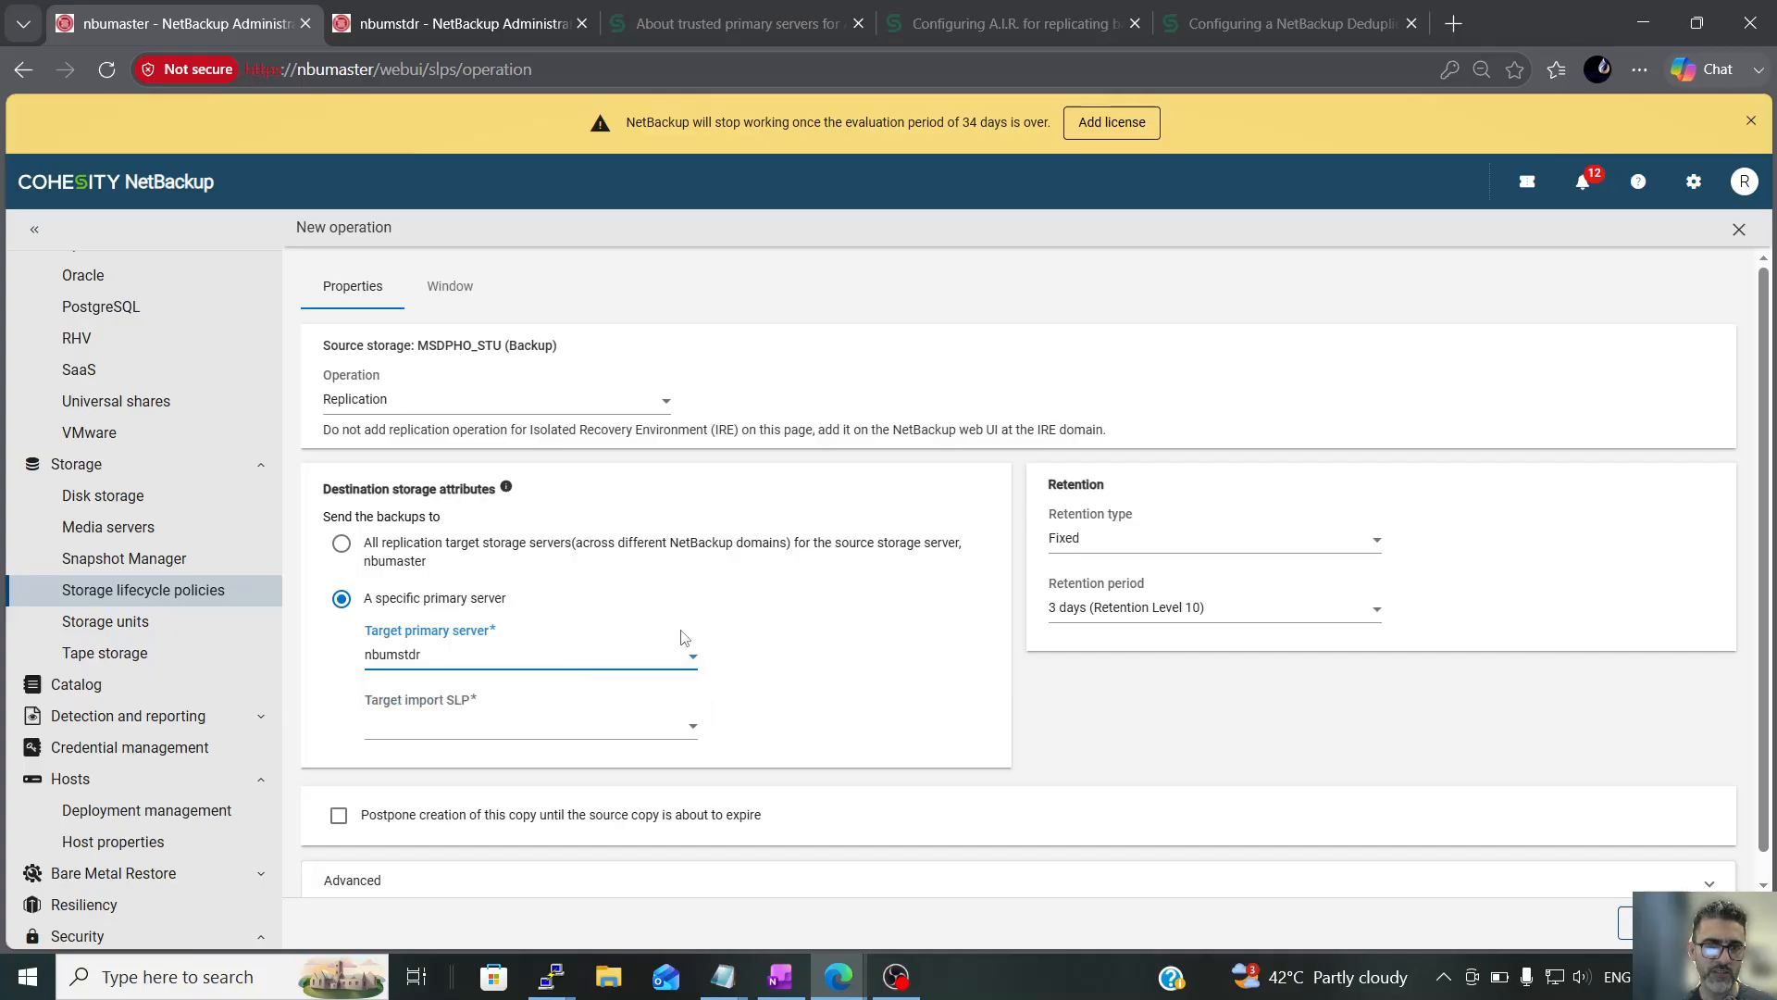
click(689, 728)
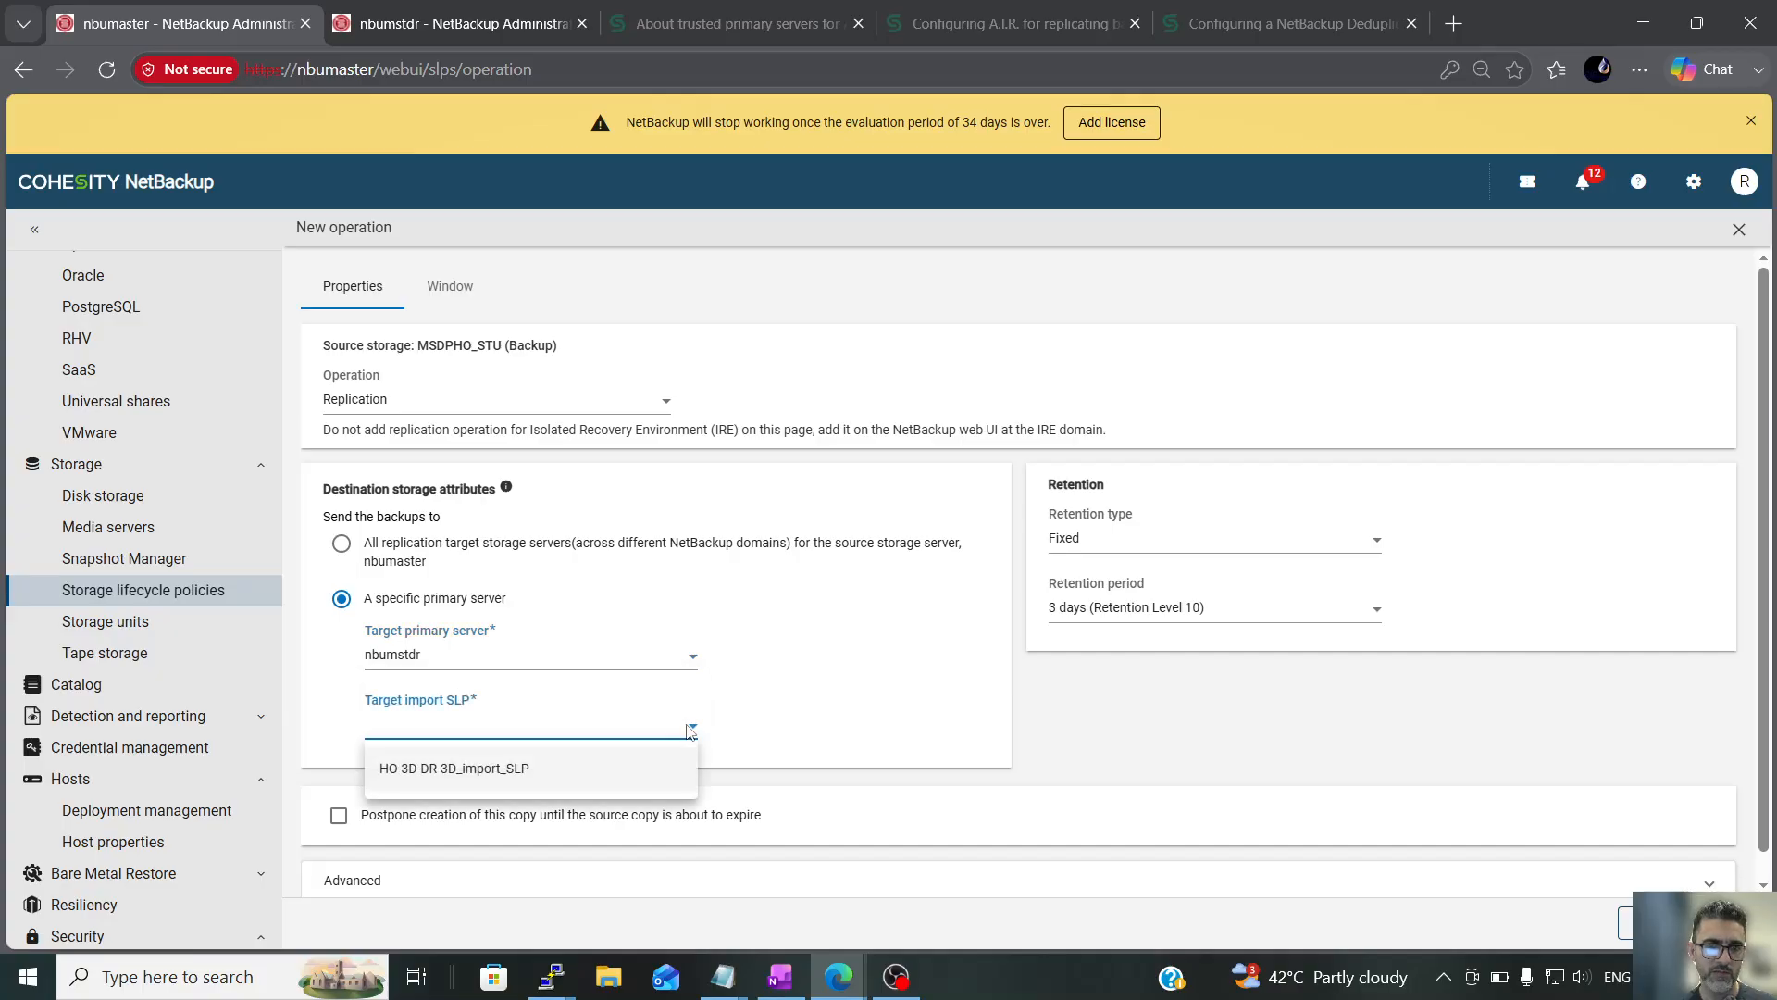
click(536, 776)
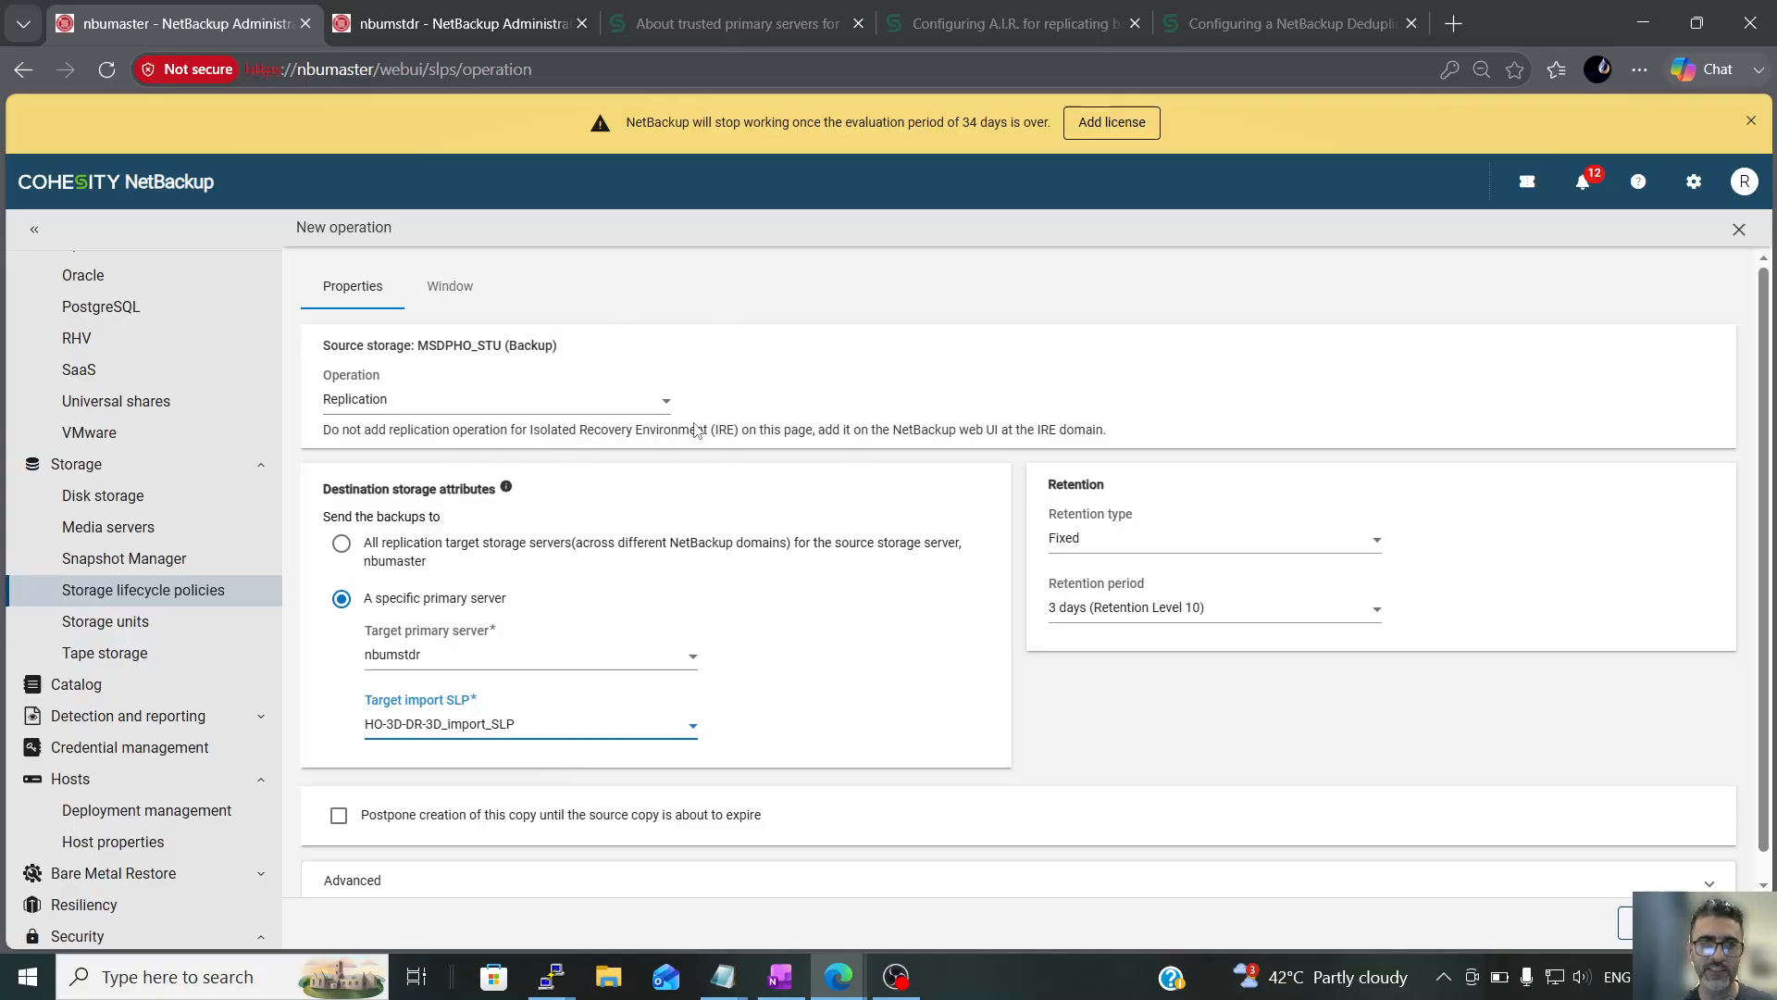
click(428, 30)
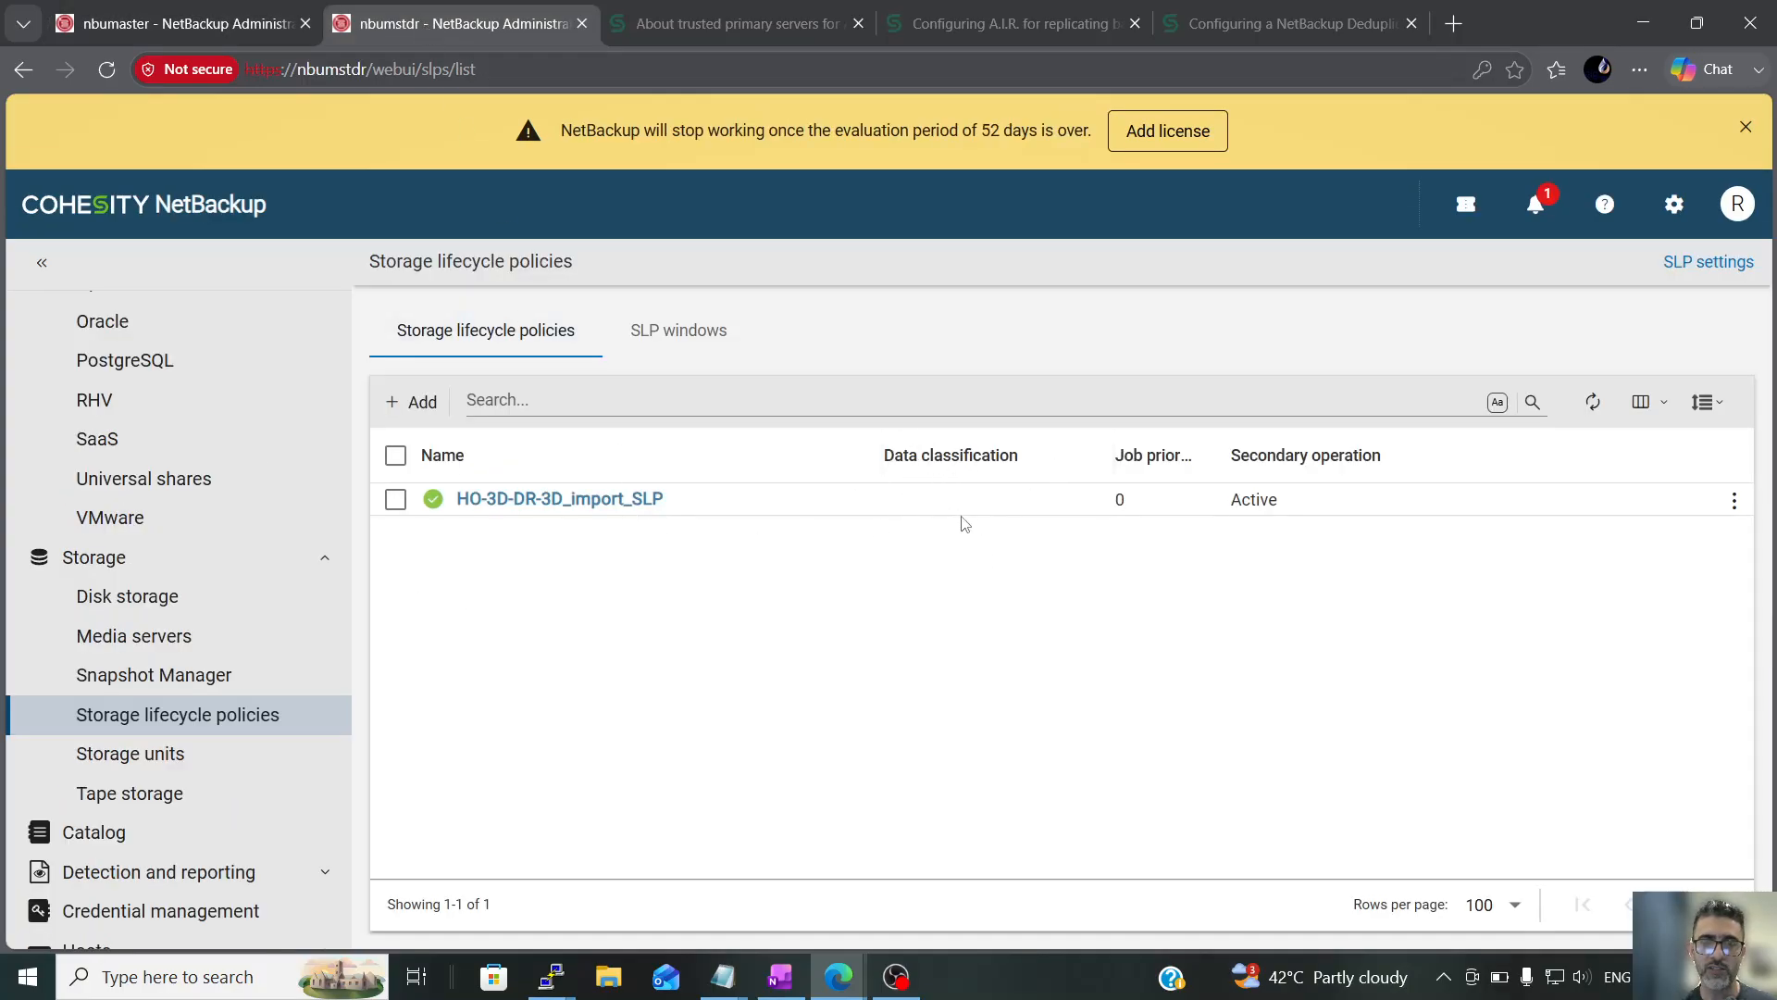
click(275, 11)
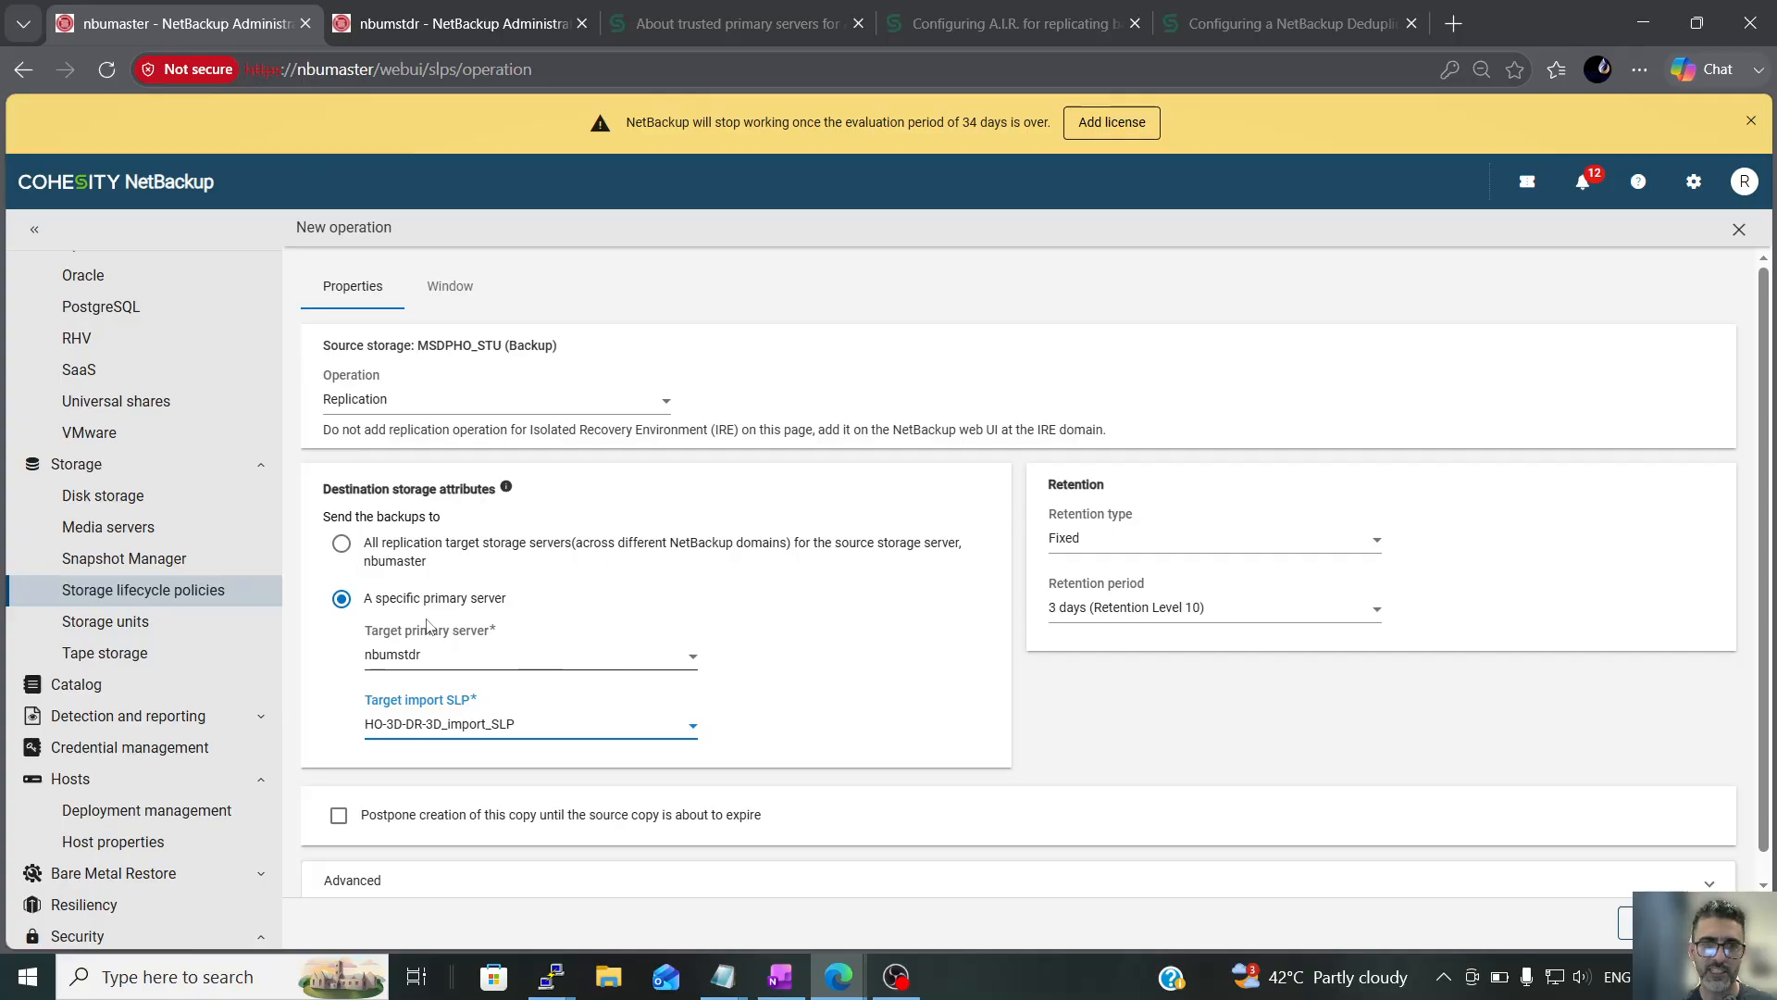
Examine the advanced window close behavior options of the replication operation
scroll(721, 647, down, 1)
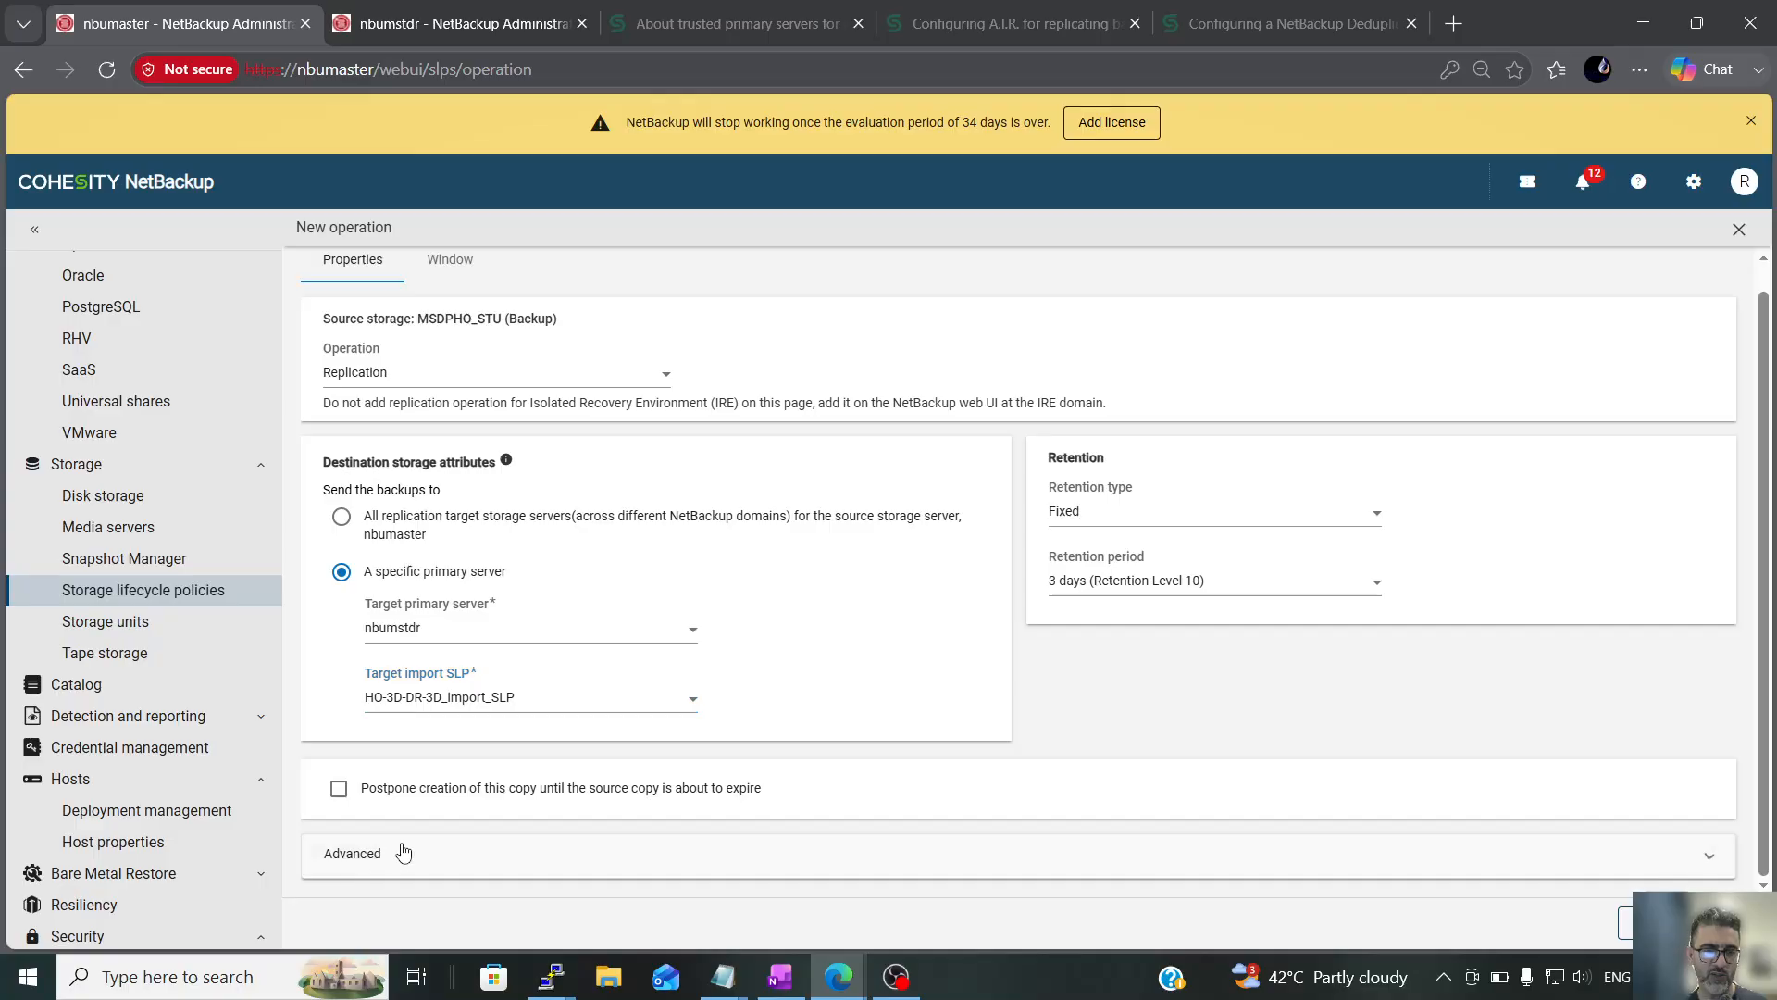
click(376, 858)
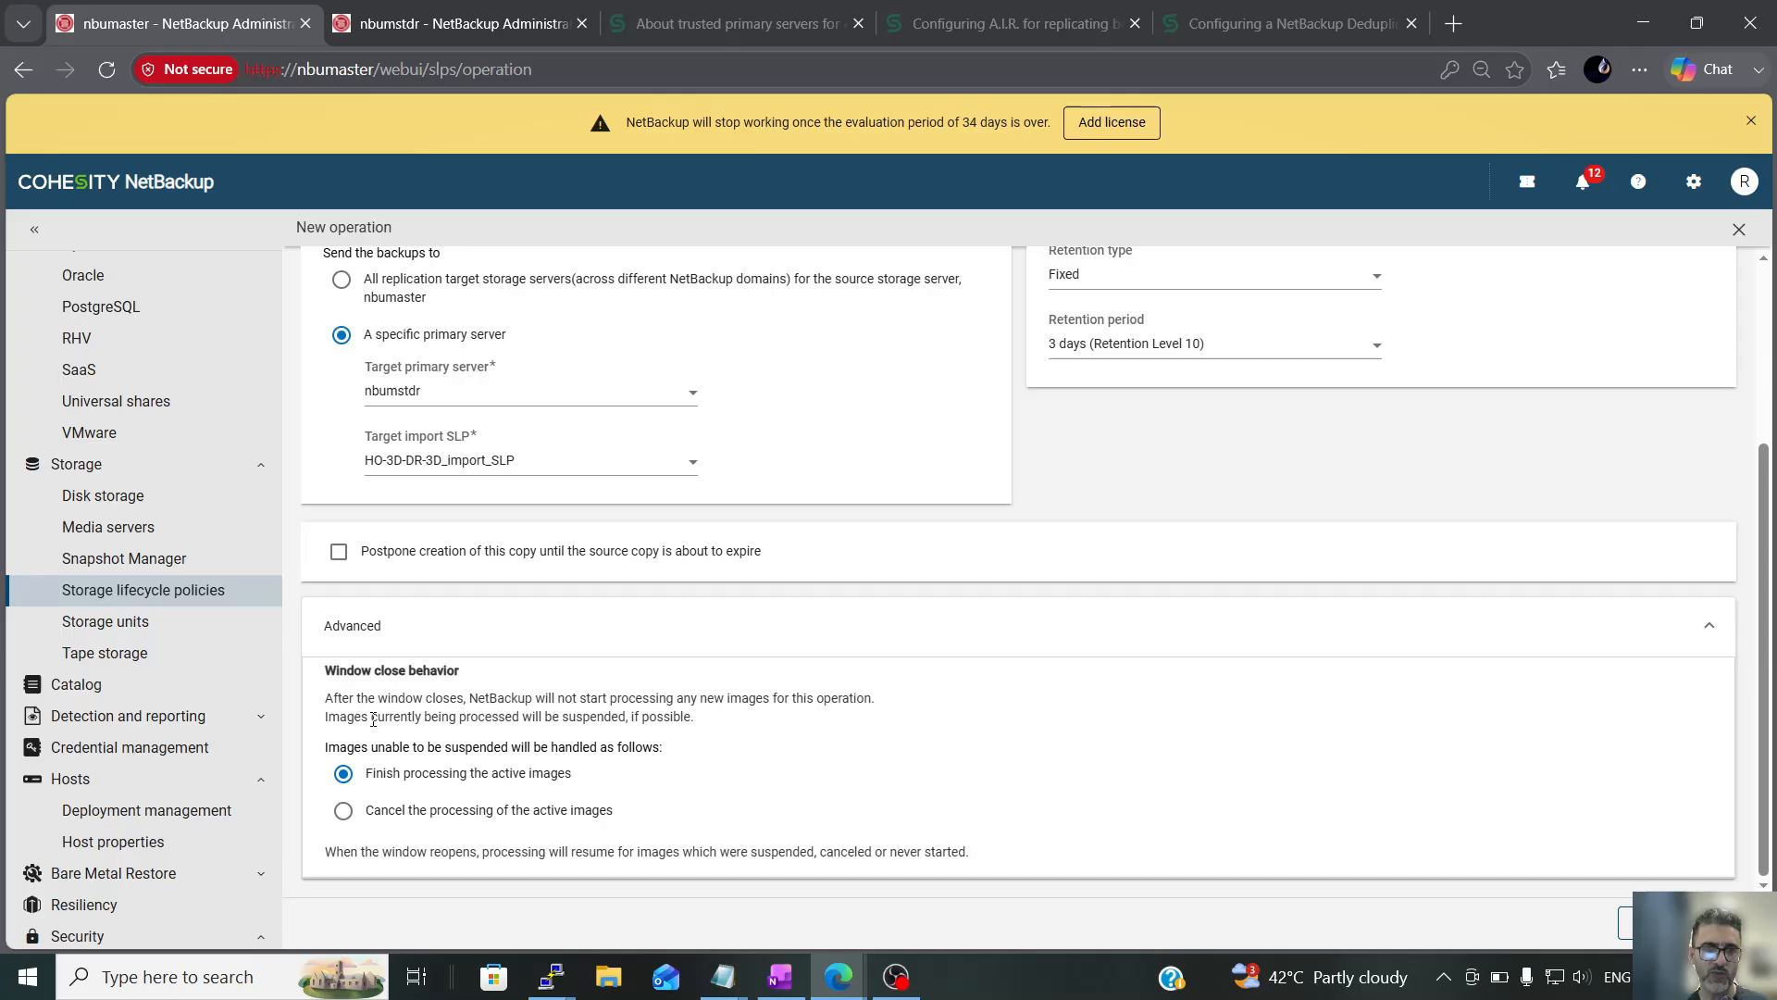
drag(340, 706, 473, 702)
scroll(495, 819, up, 3)
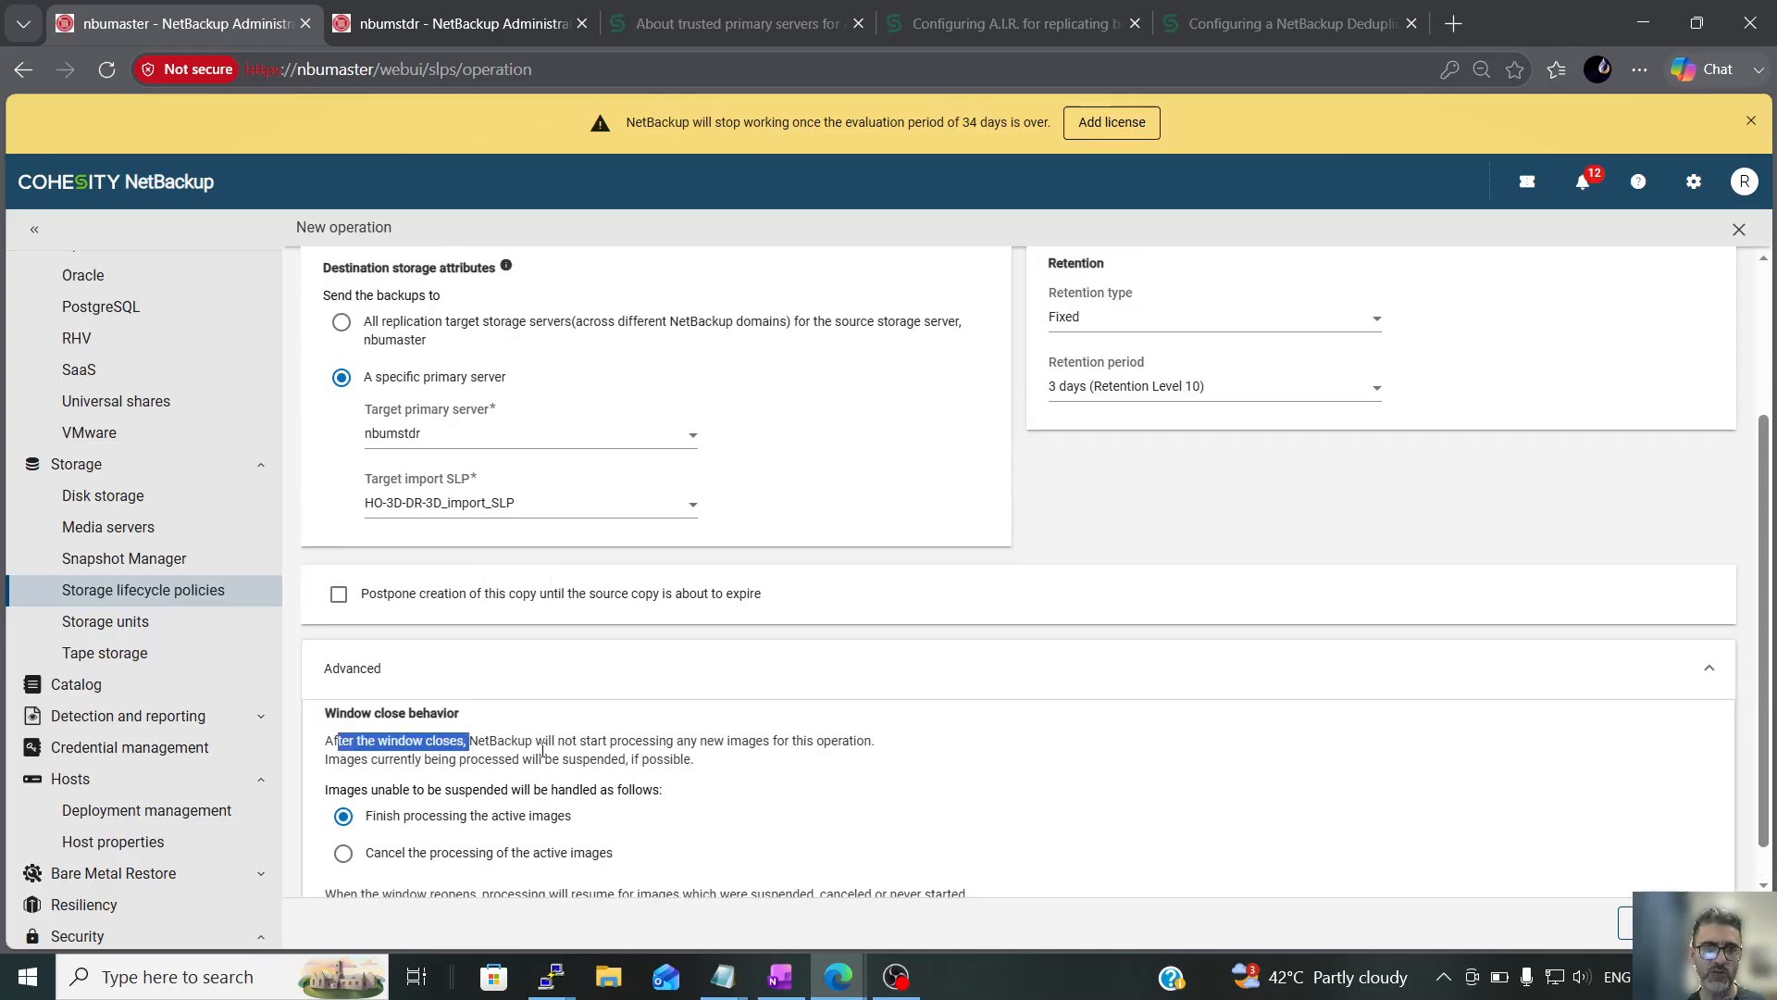
scroll(495, 819, down, 3)
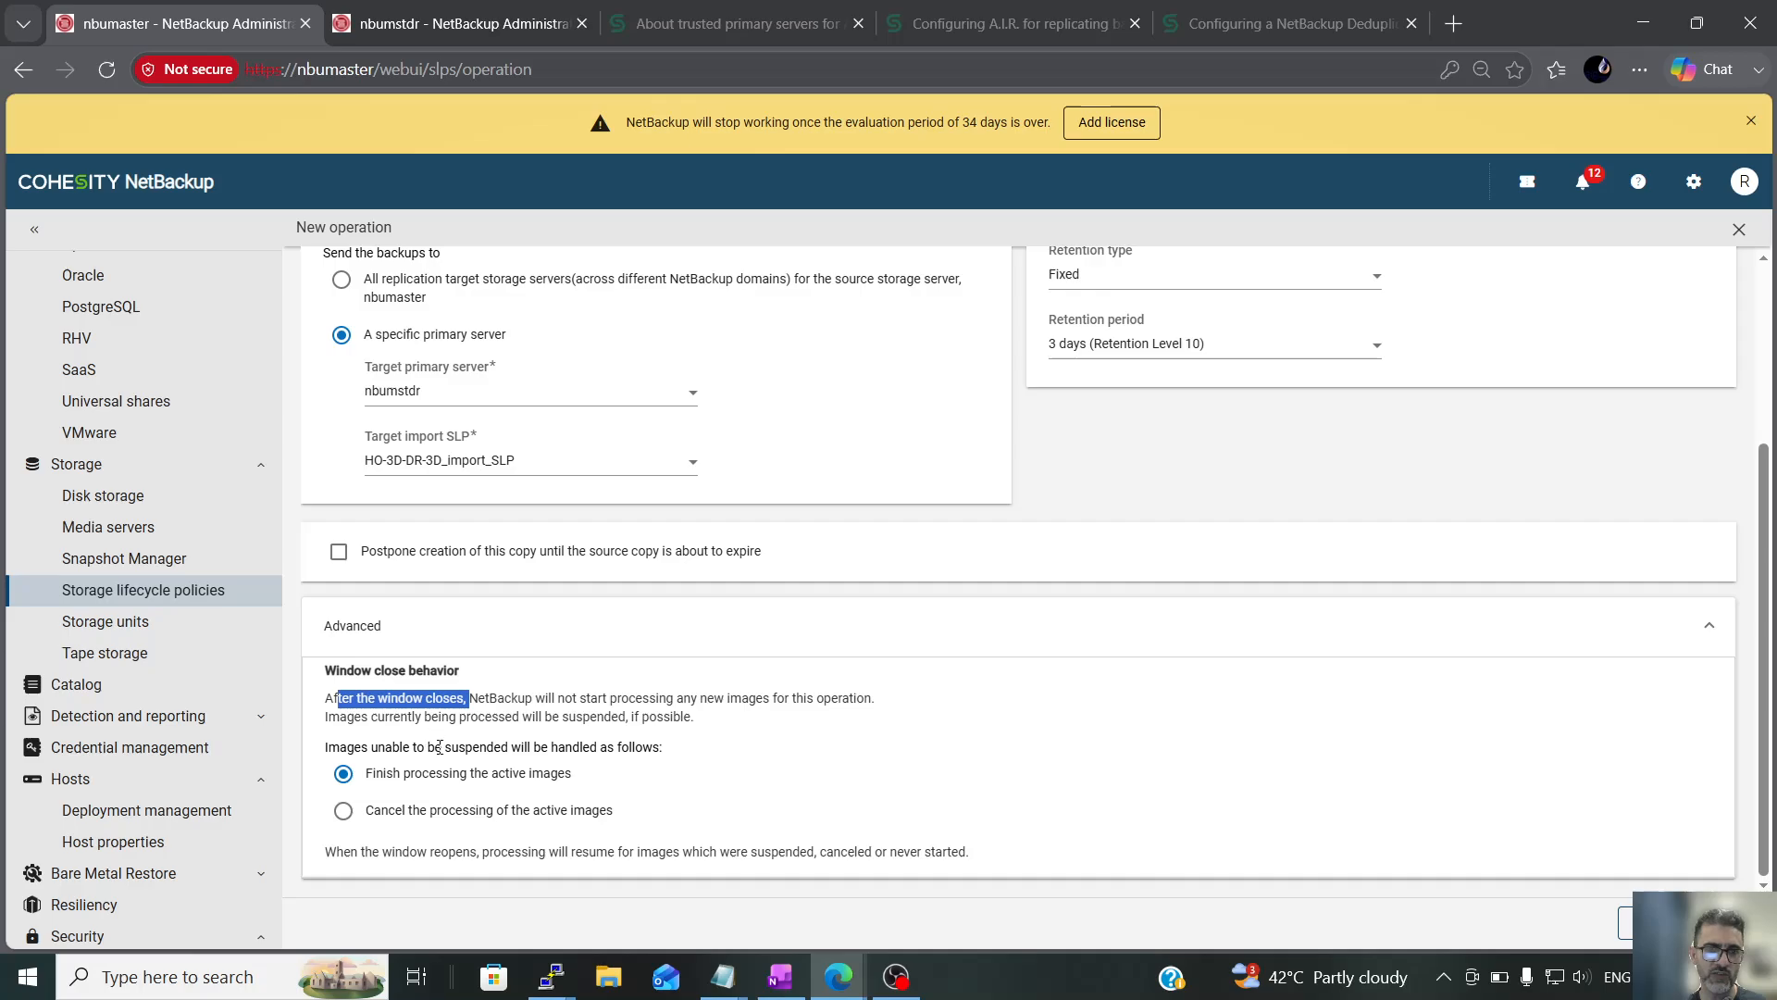
scroll(439, 747, up, 6)
Examine the Default_24x7_Window schedule and the saved windows available for the replication operation
click(454, 289)
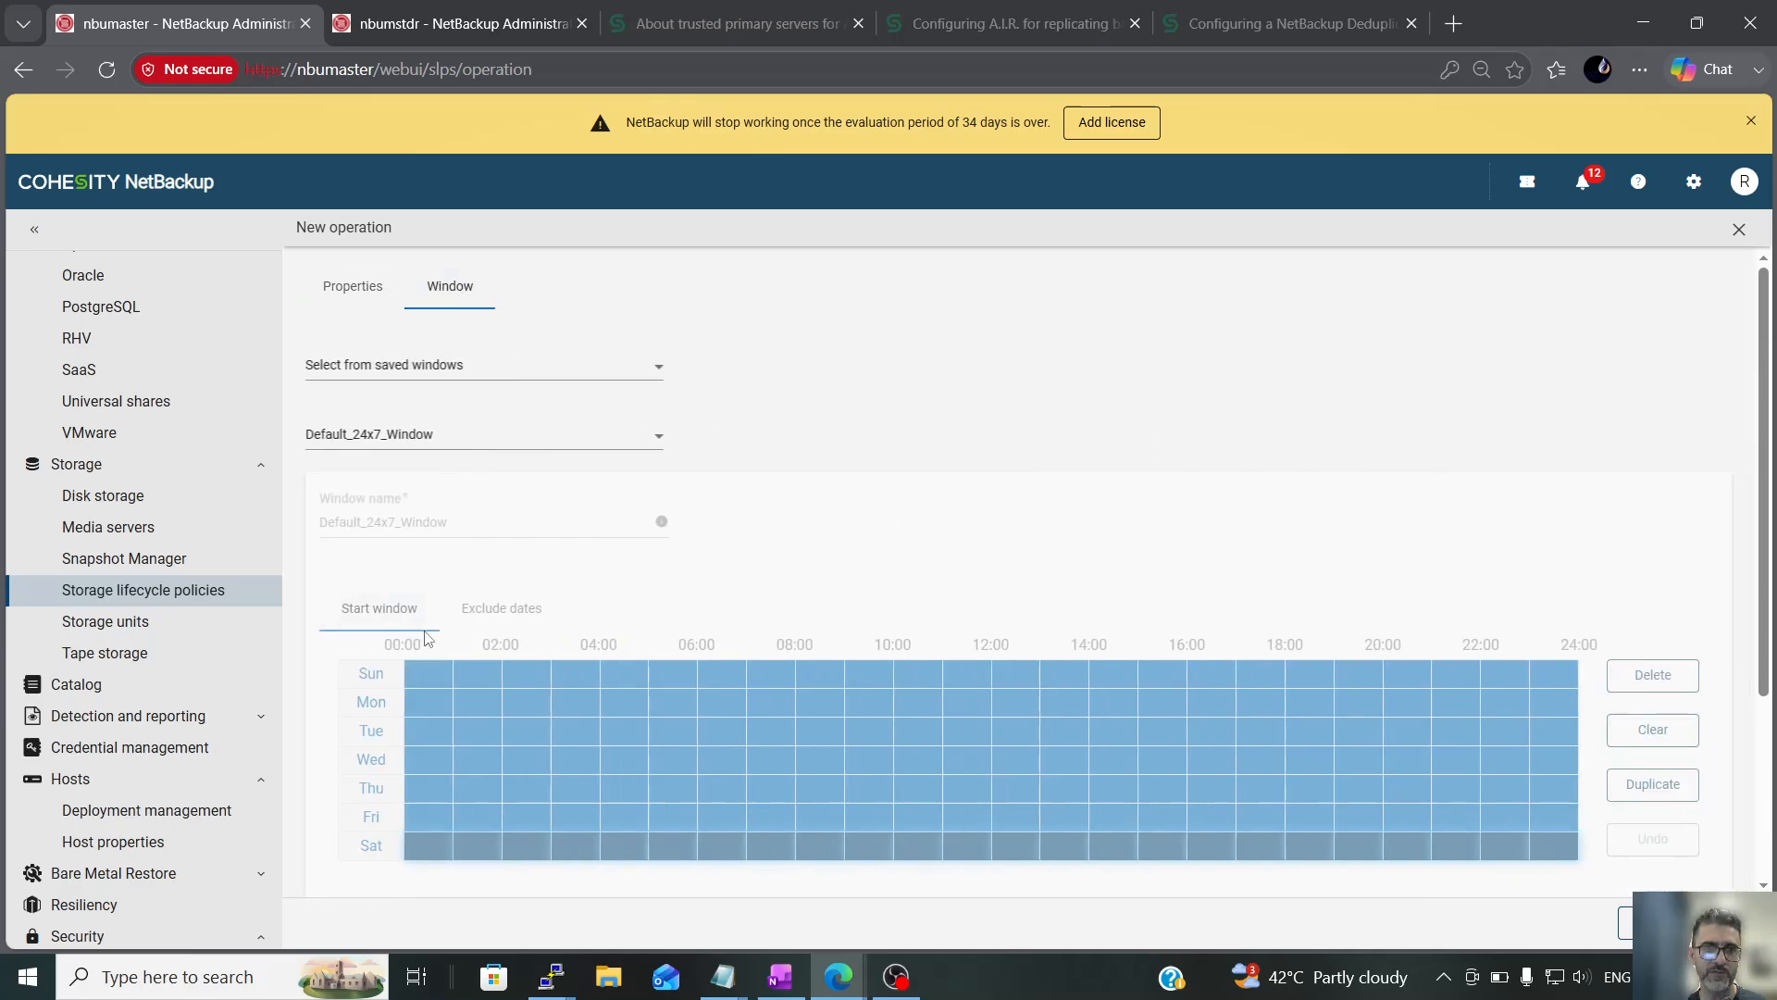
scroll(452, 586, down, 5)
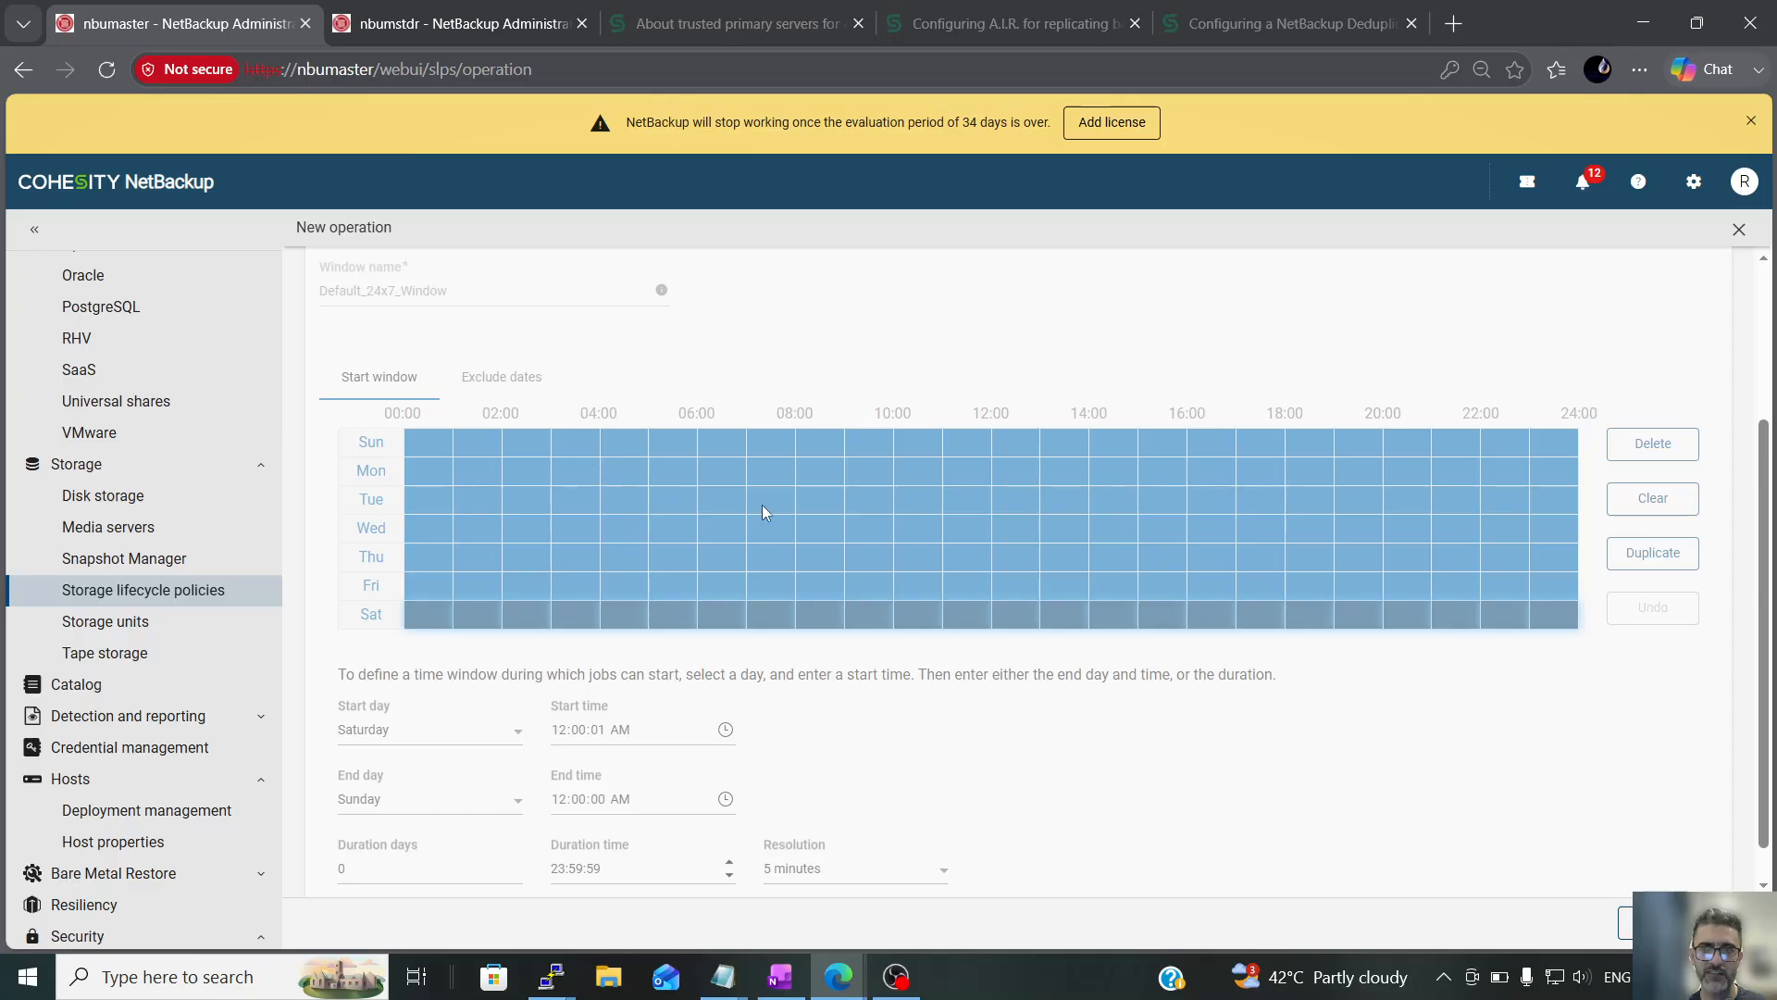
scroll(765, 509, up, 5)
click(462, 438)
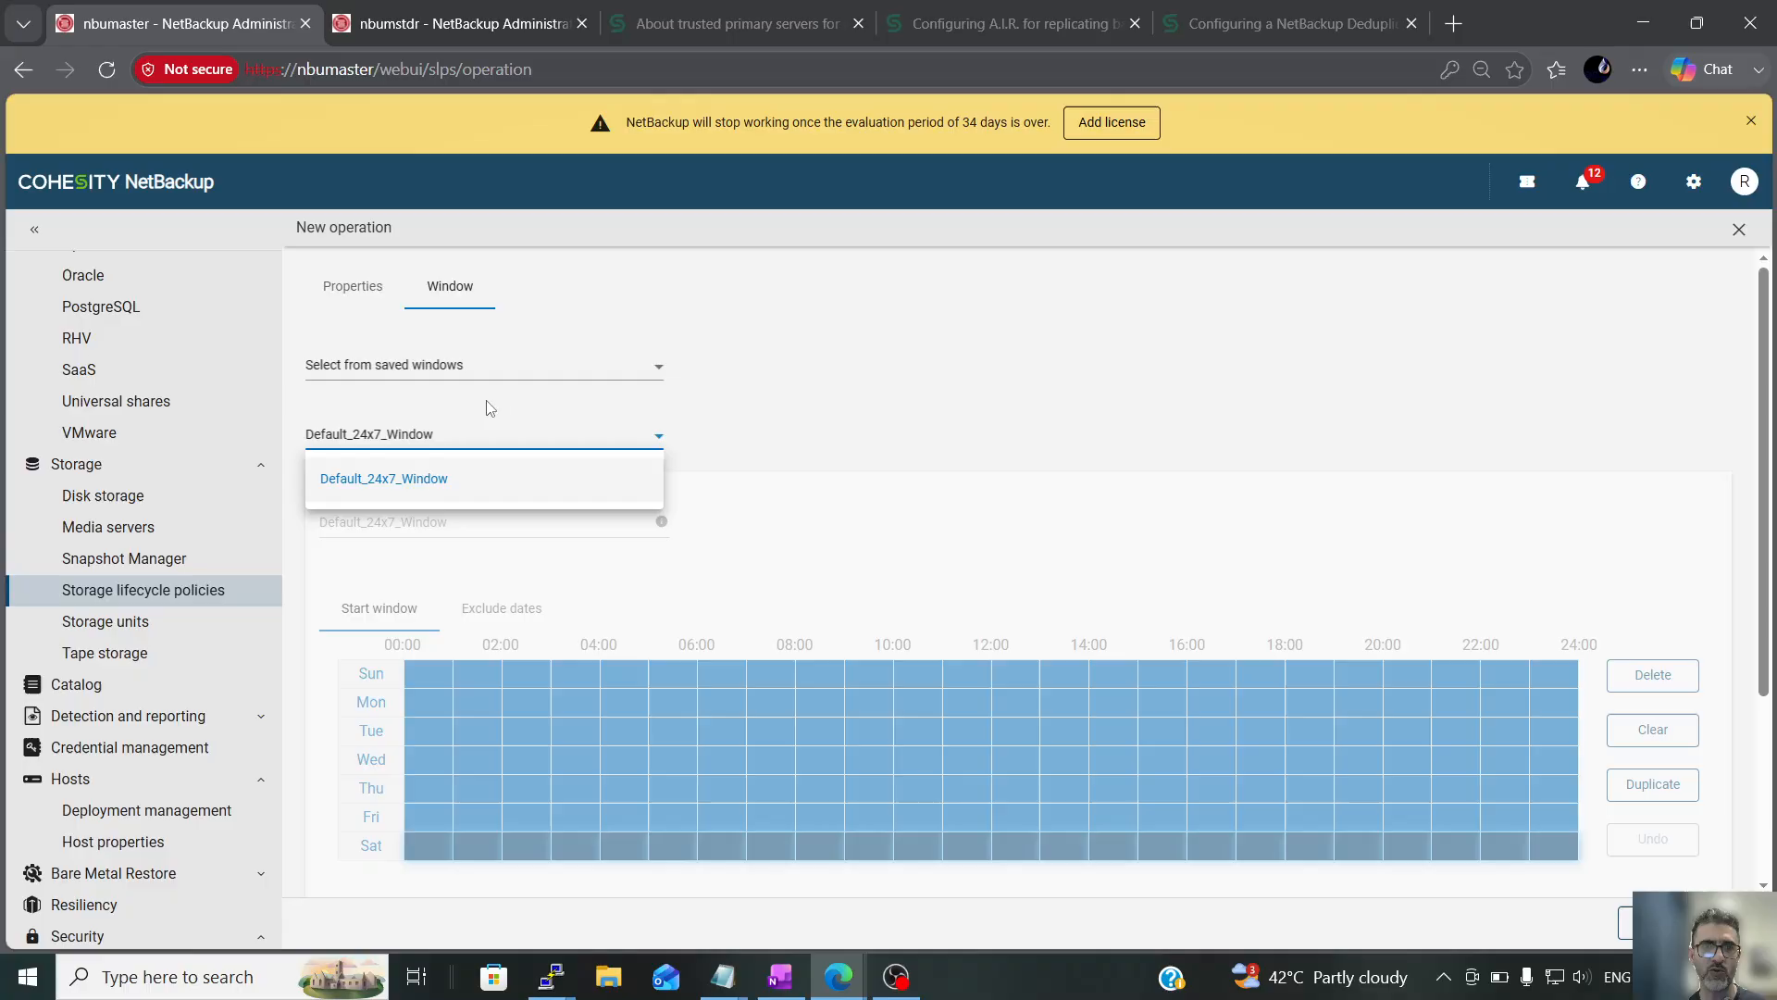
Switch the replication operation from saved windows to creating a new window
click(488, 372)
click(477, 375)
click(436, 424)
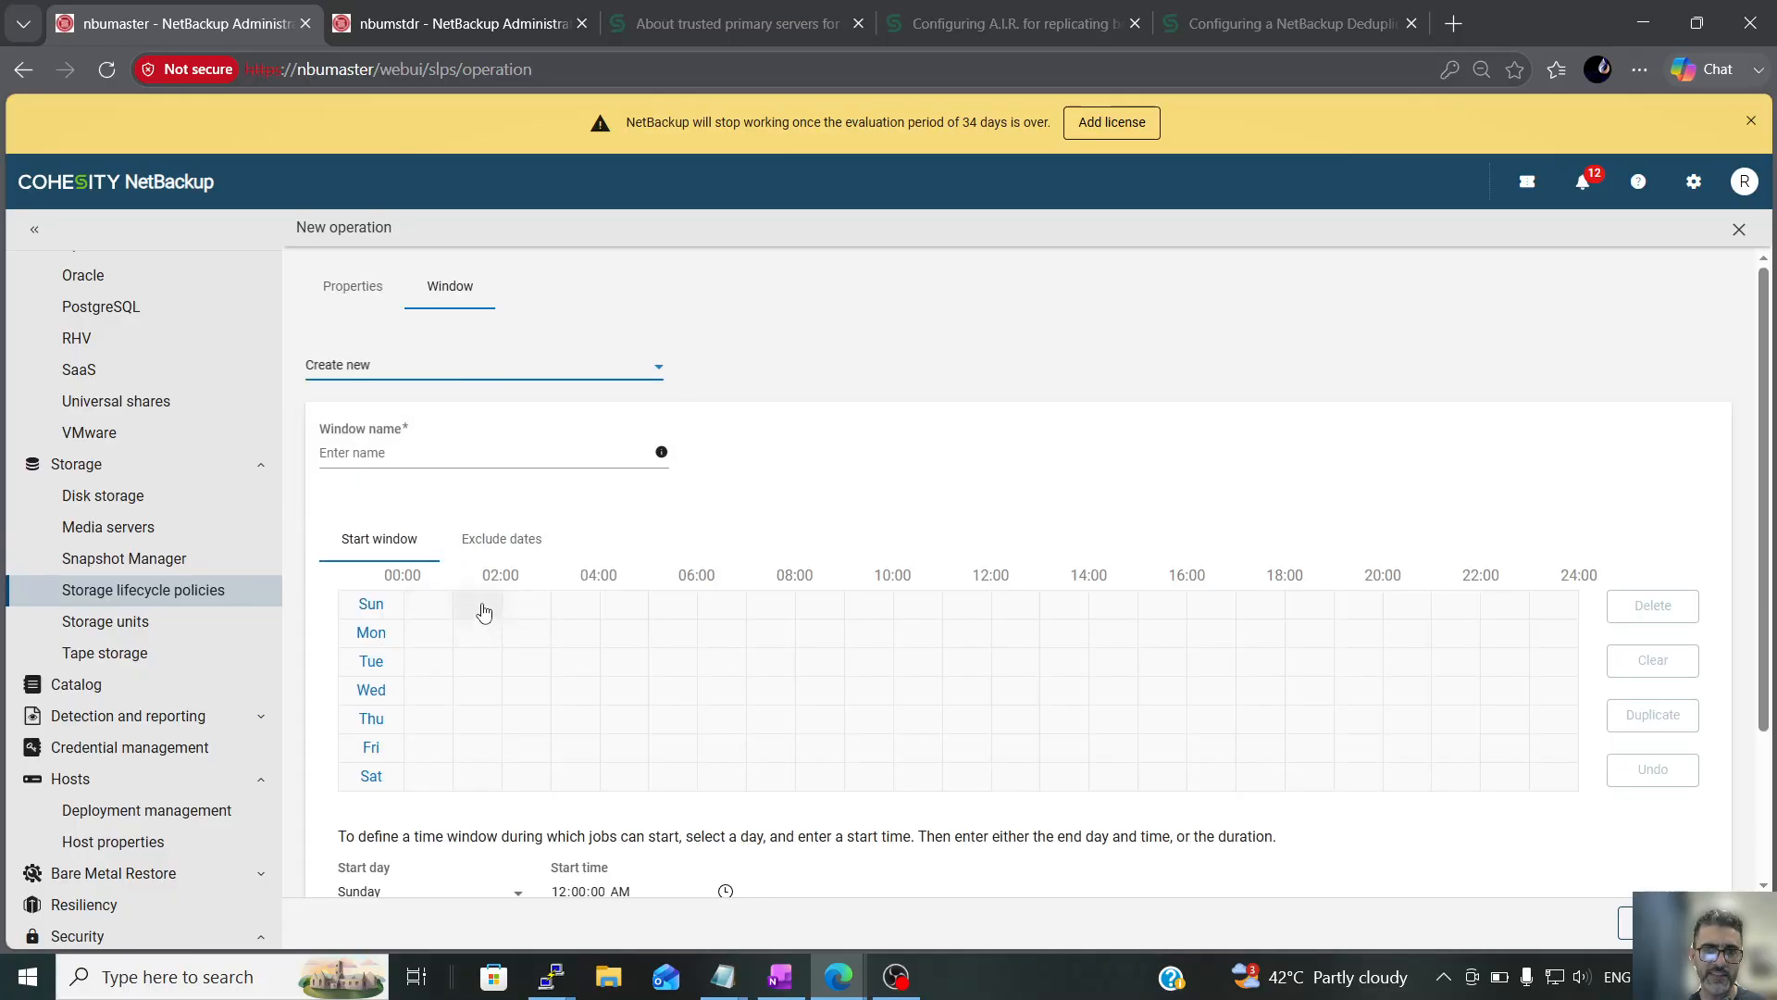
Try a Sunday start window from 01:00 to 11:00 duplicated to every day, delete Sunday's entry, and clear the whole schedule
drag(896, 608, 931, 608)
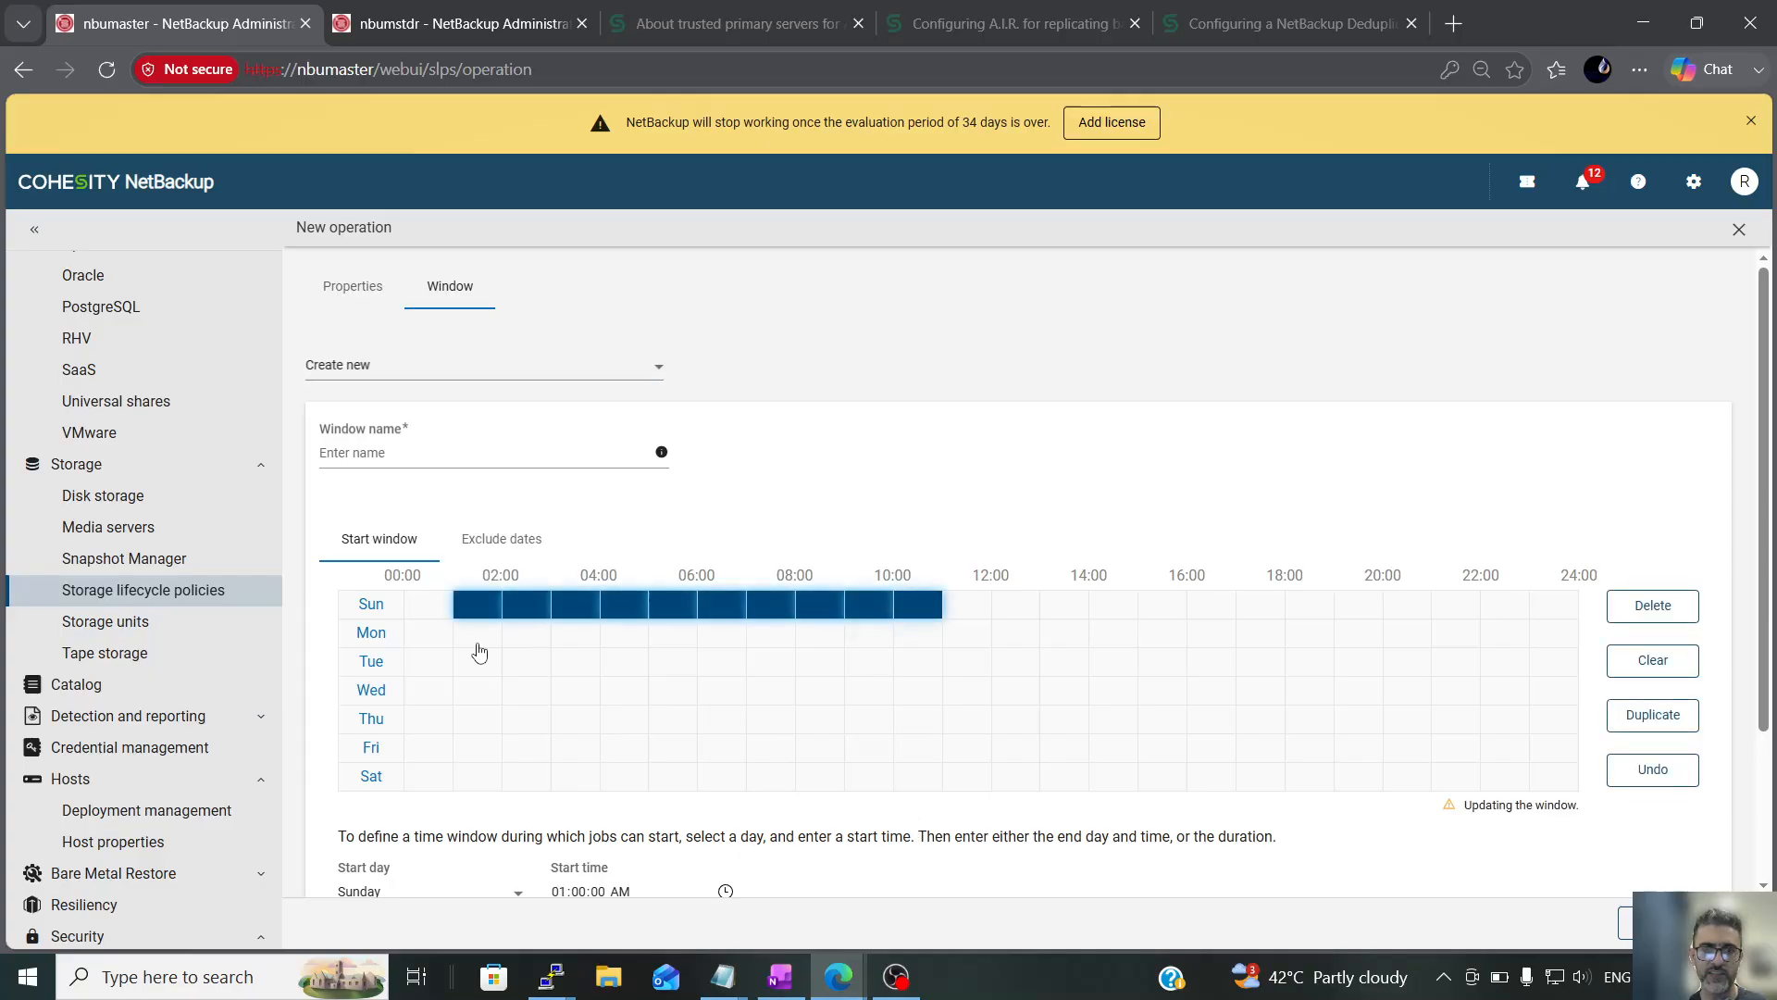
click(1655, 719)
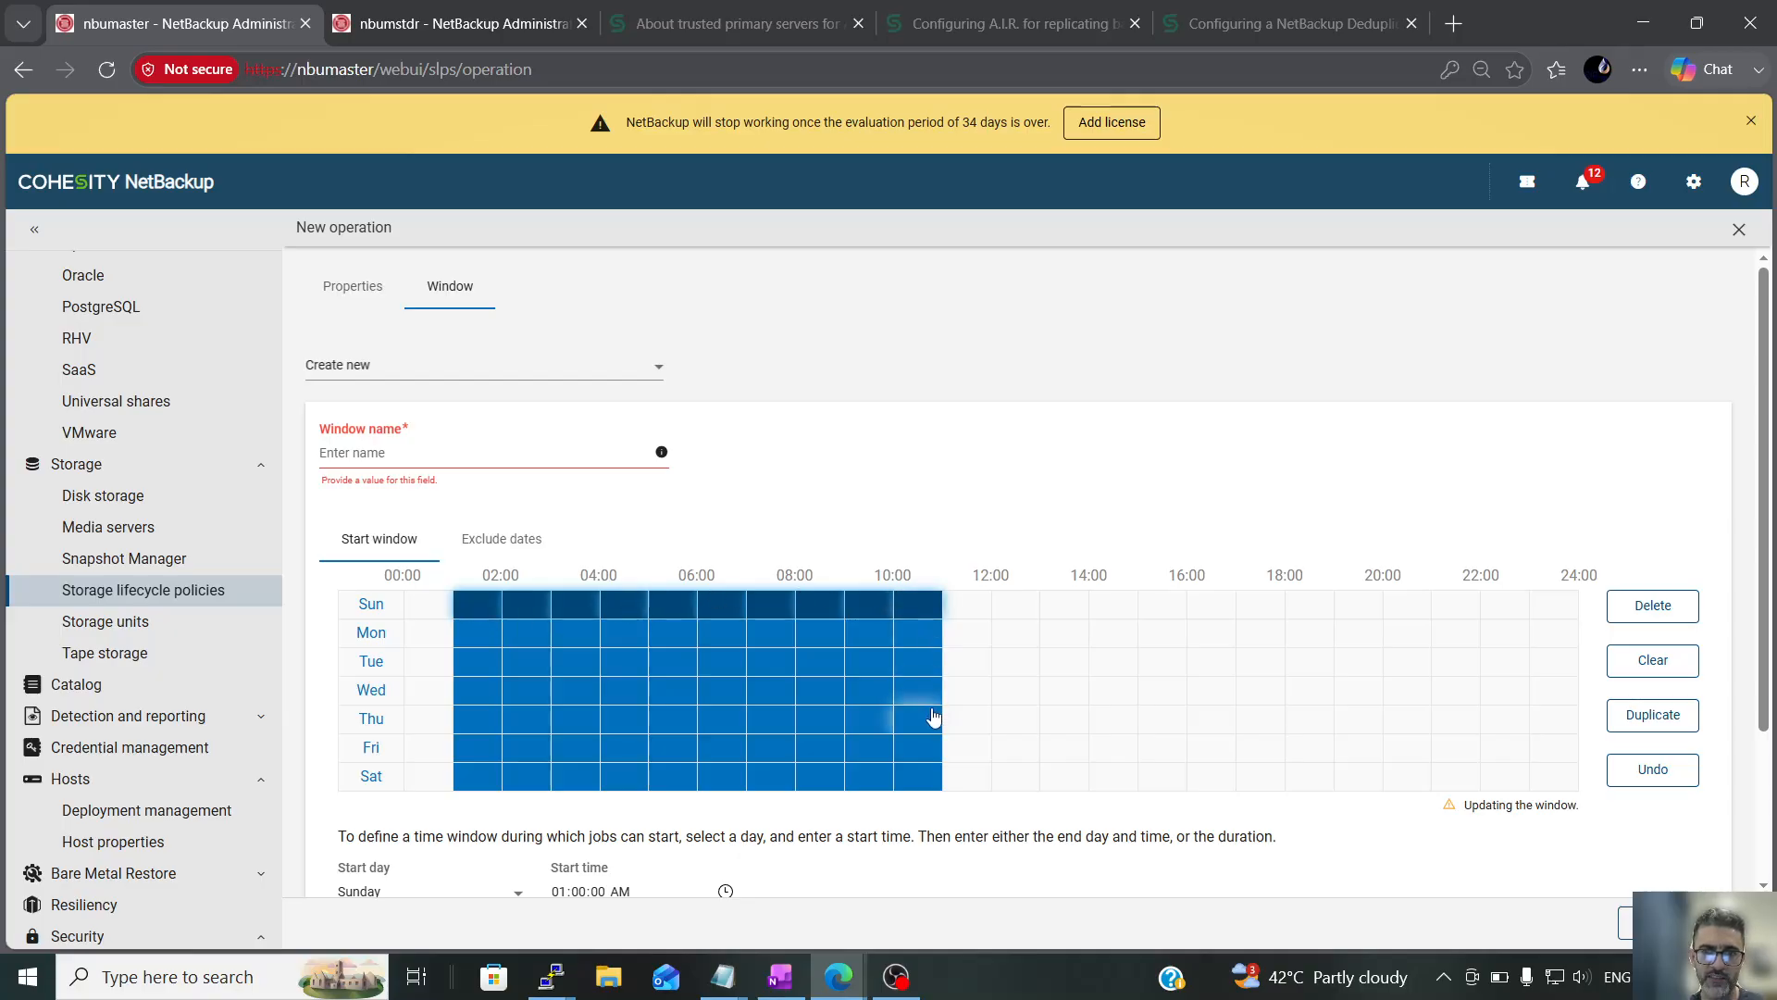
click(1654, 606)
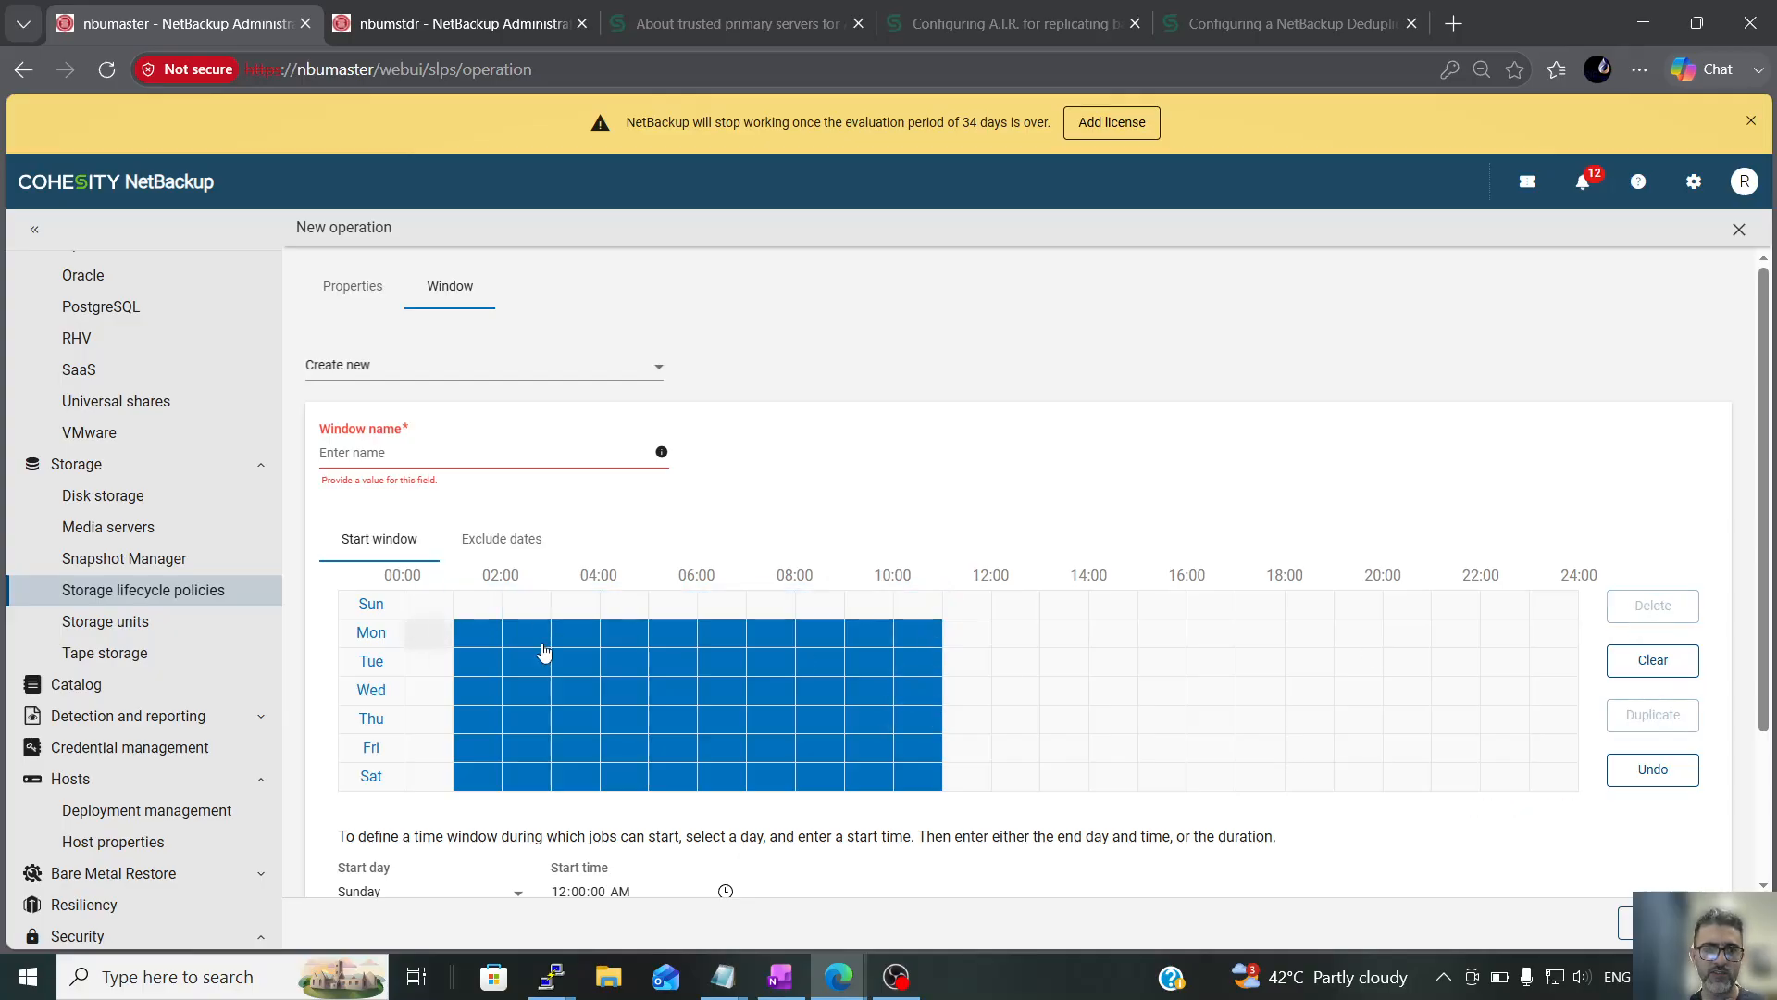
click(1651, 662)
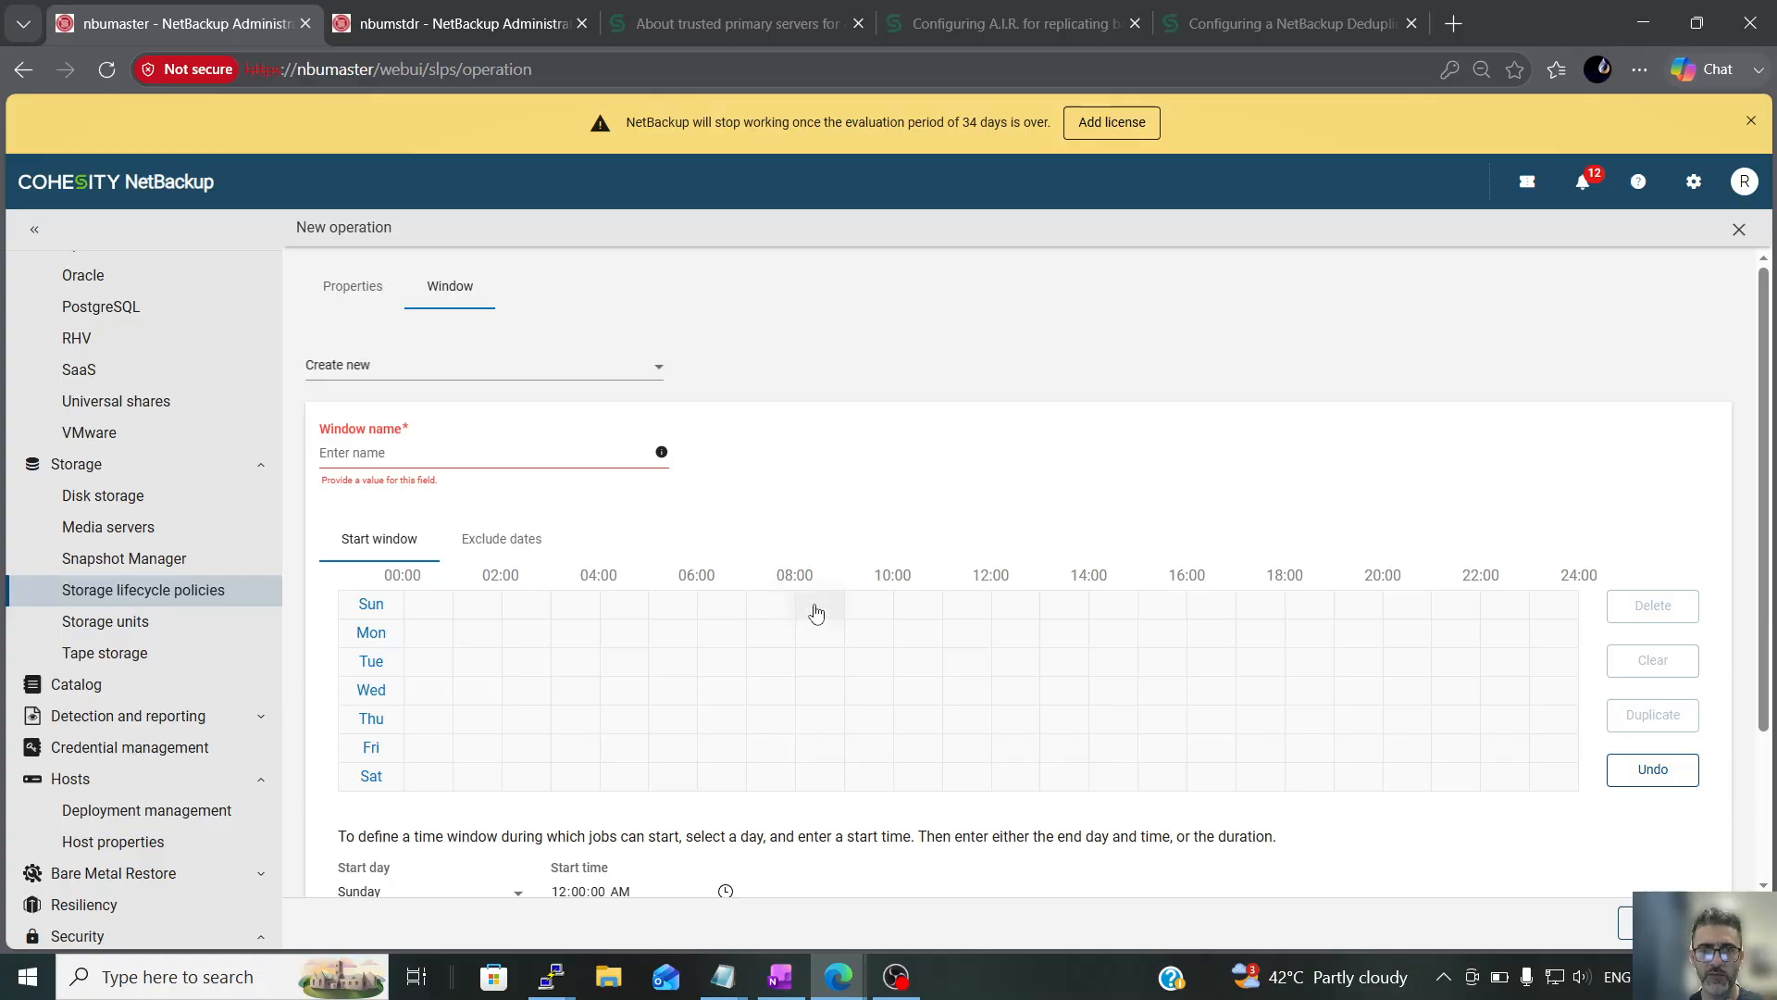
Define a start window from 08:00 to 16:00 duplicated to every day, and name the new window Replication
drag(816, 612, 1173, 609)
click(1657, 713)
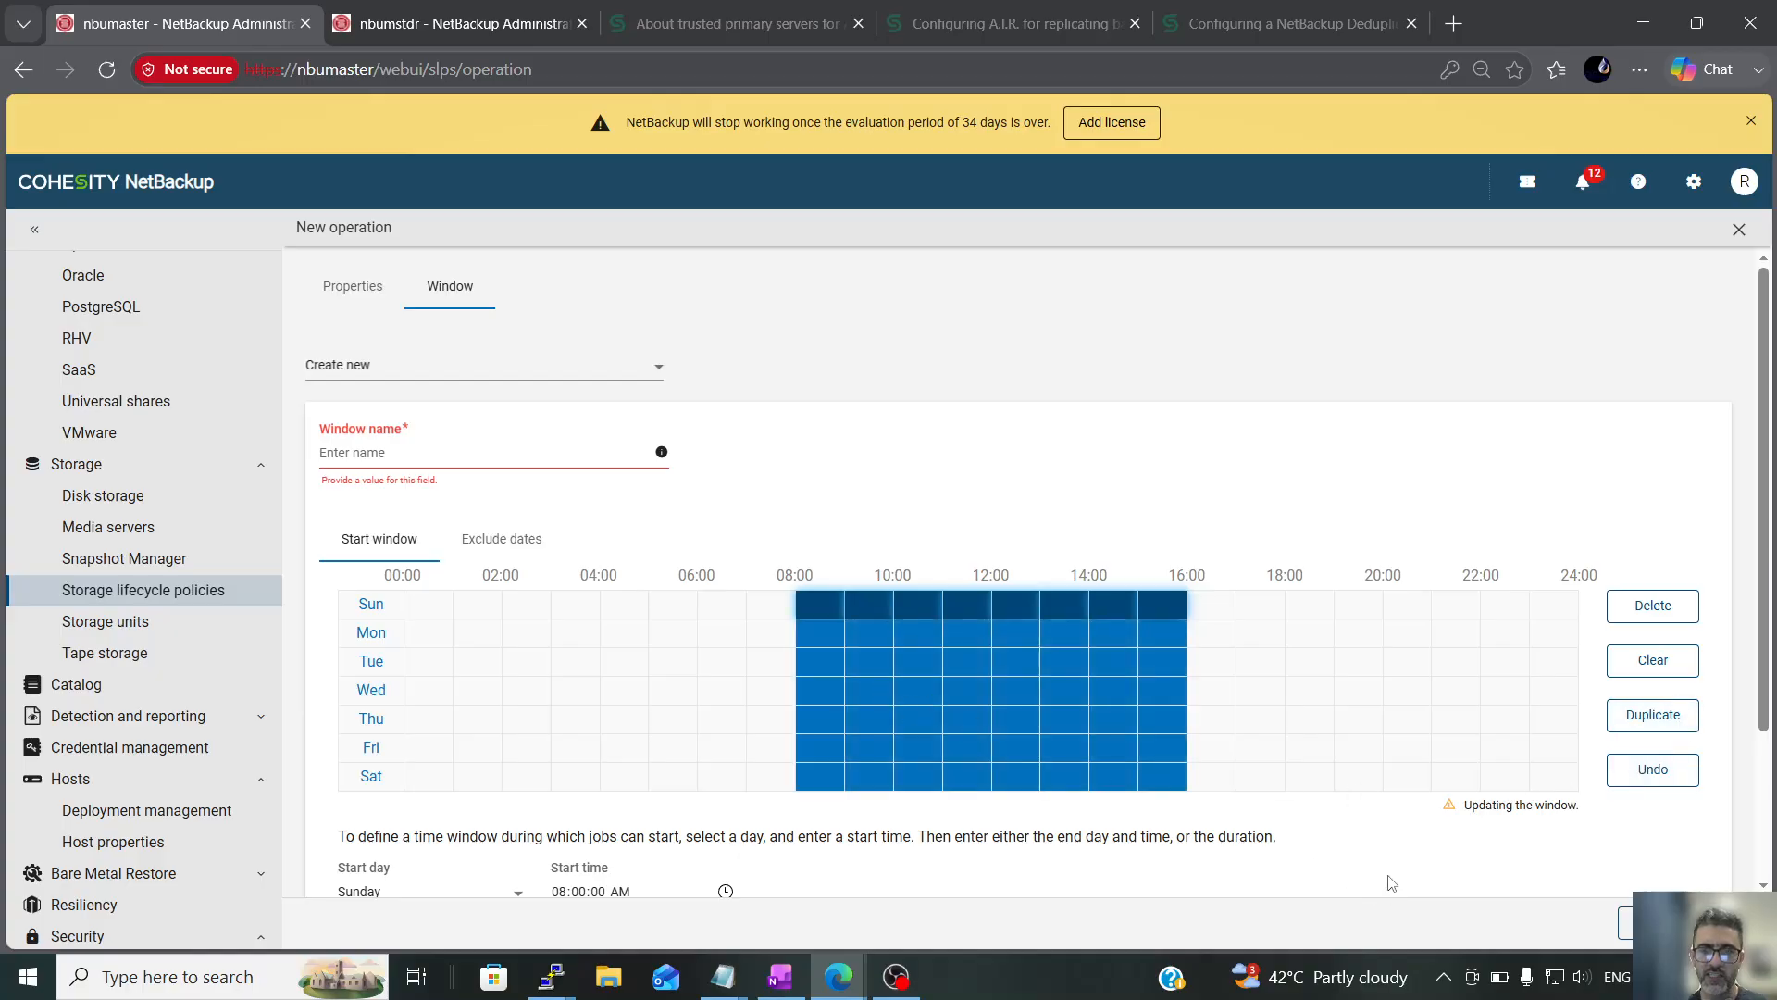
click(404, 453)
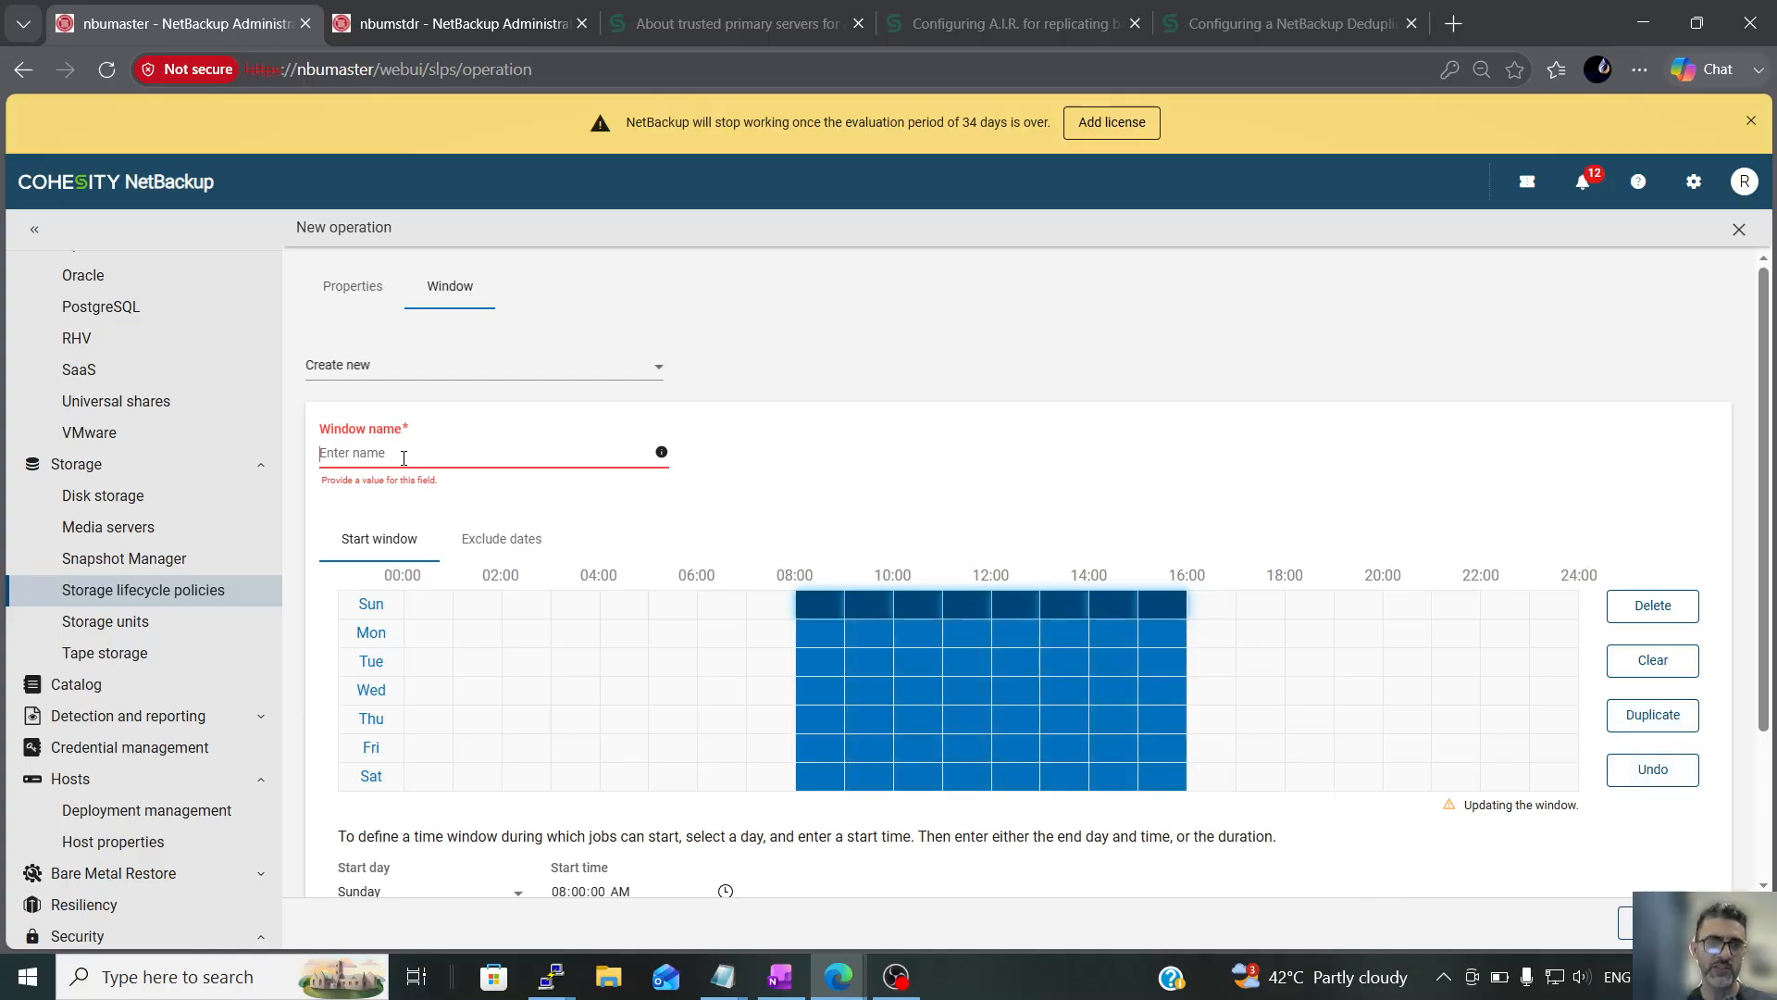
text(Replication)
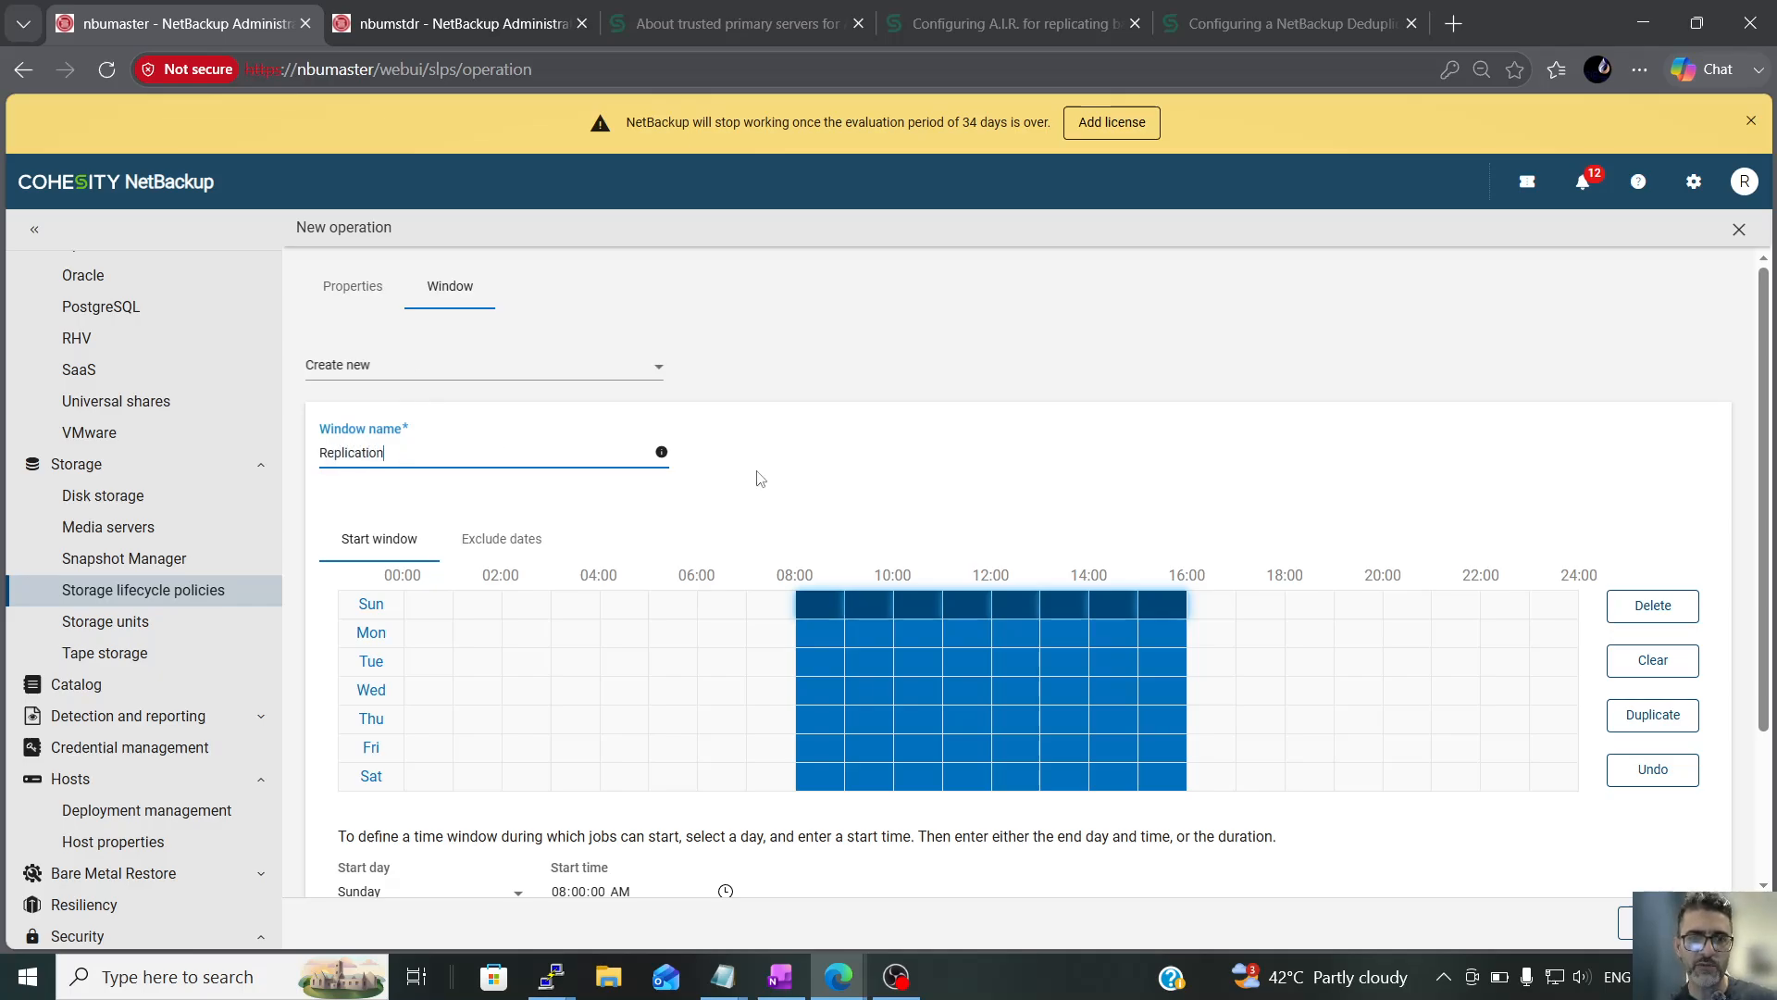
scroll(768, 481, down, 2)
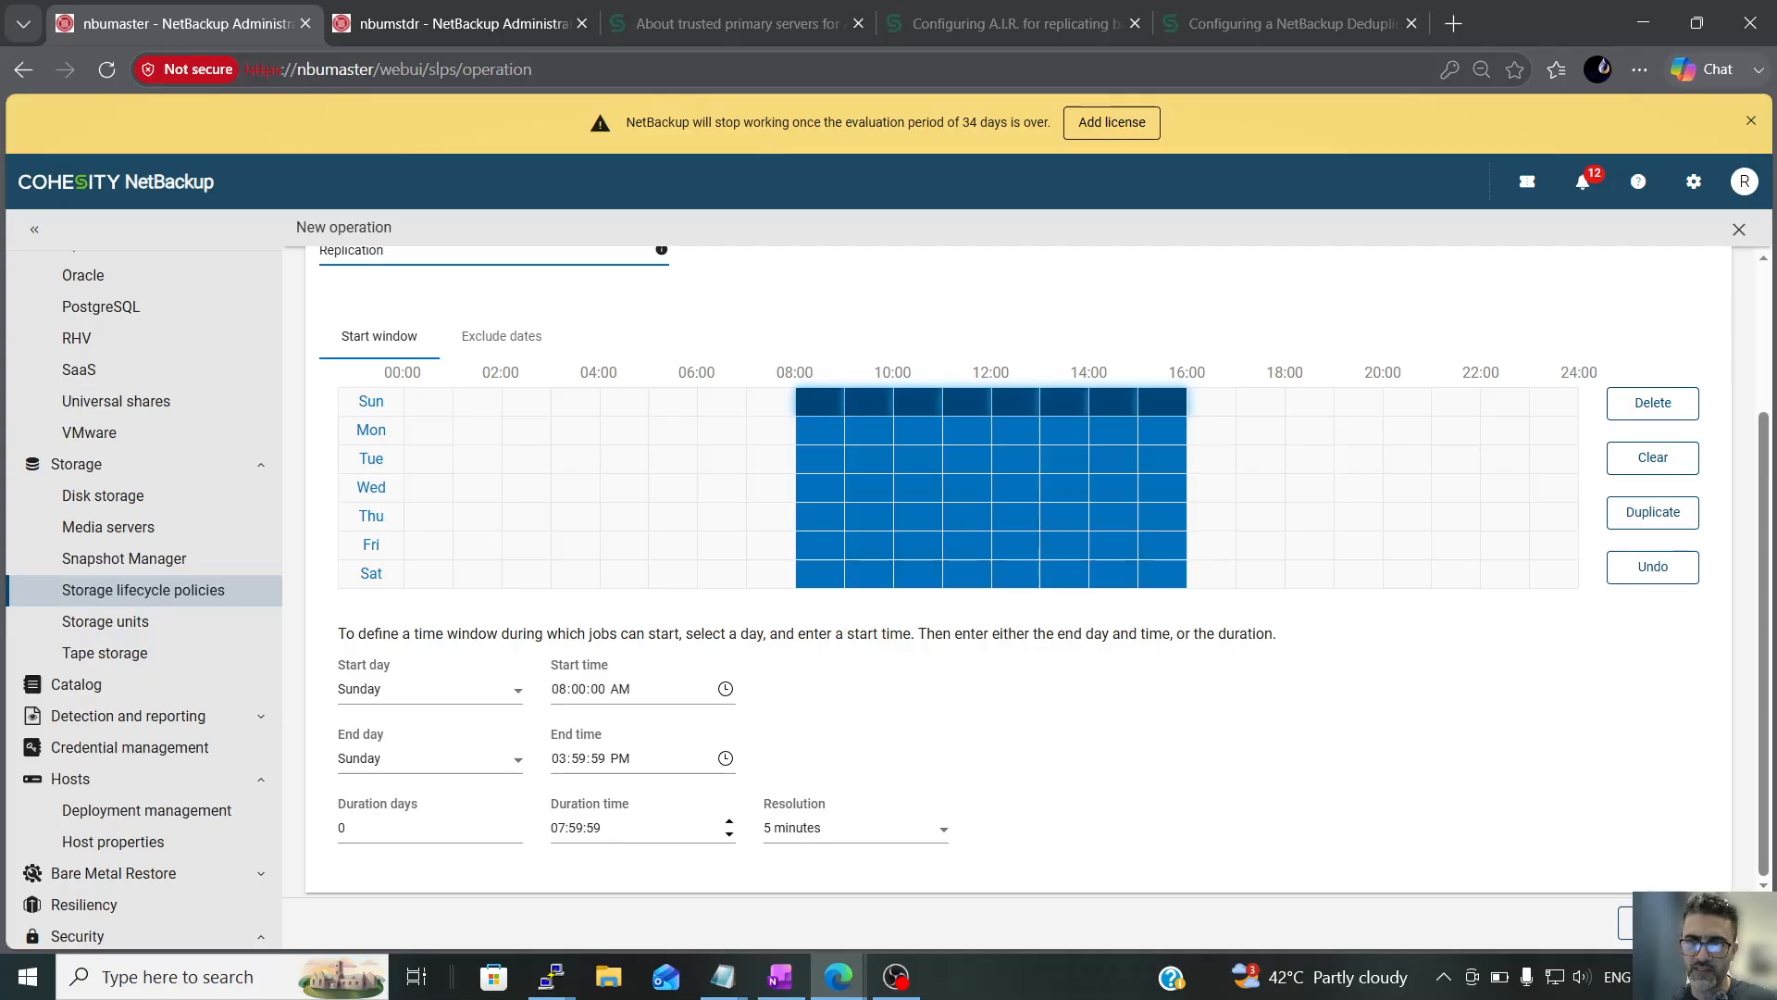
Examine the replication schedule and the option to finish processing active images when the window closes
scroll(1738, 822, up, 2)
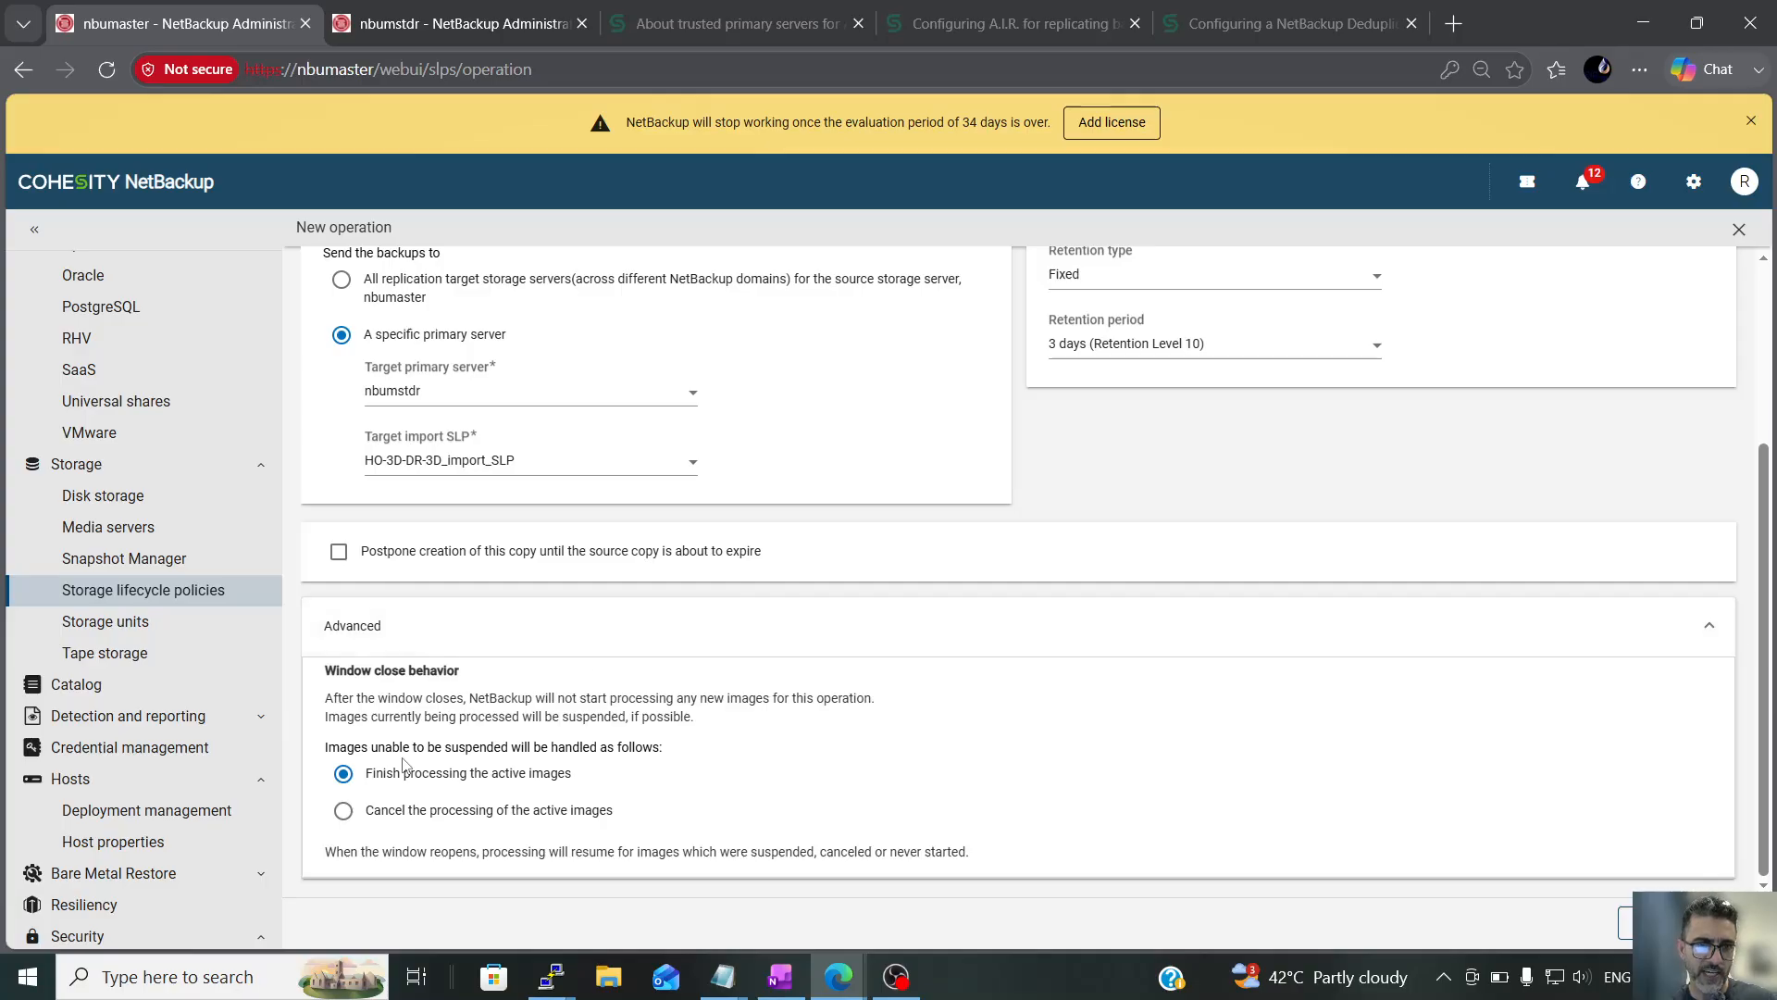
scroll(844, 560, up, 3)
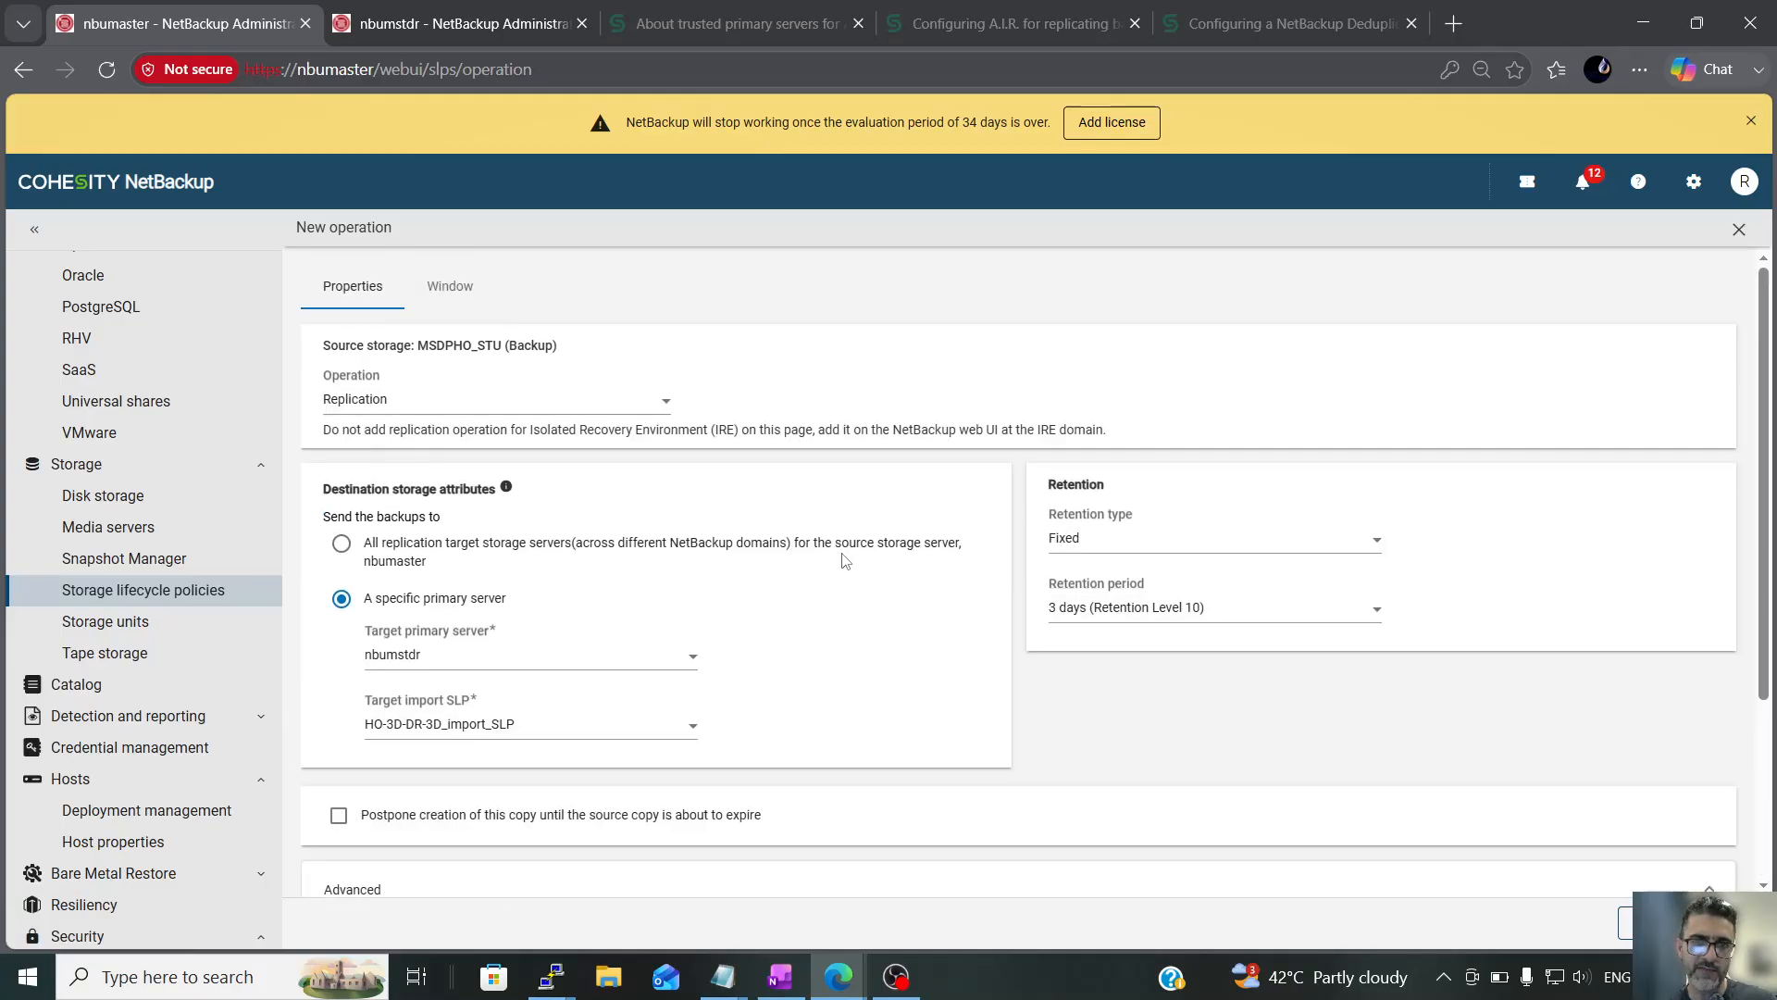
click(463, 287)
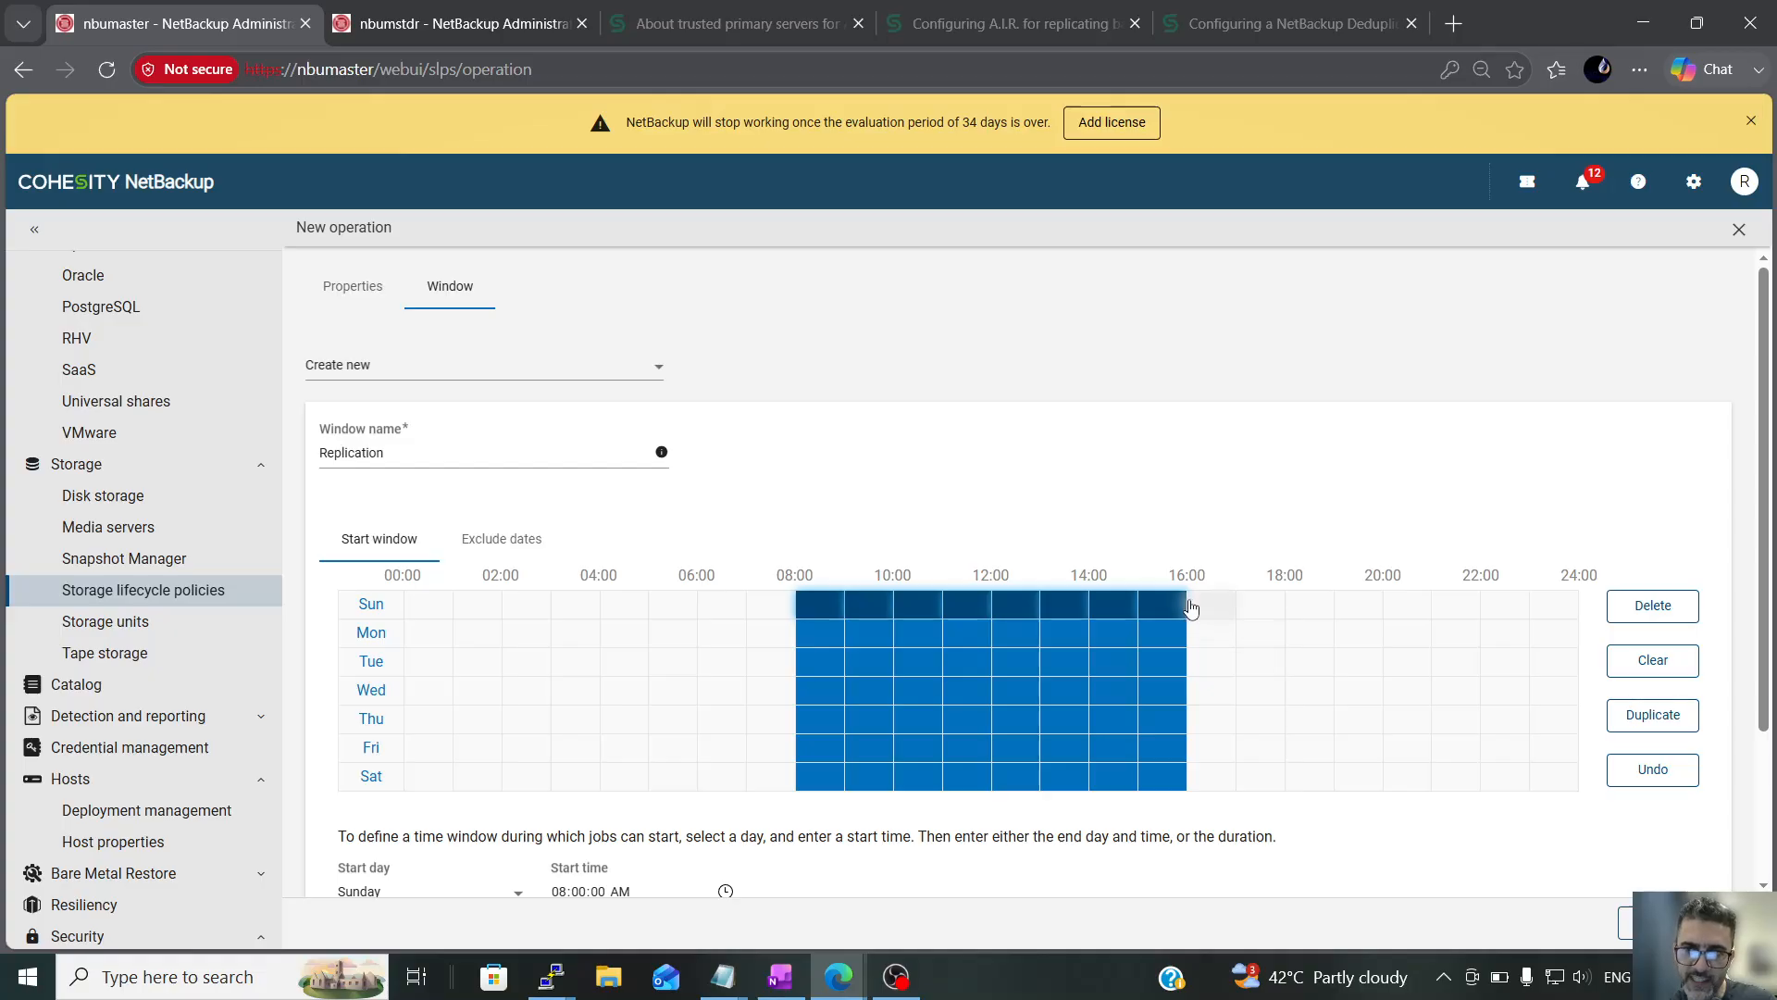
click(352, 287)
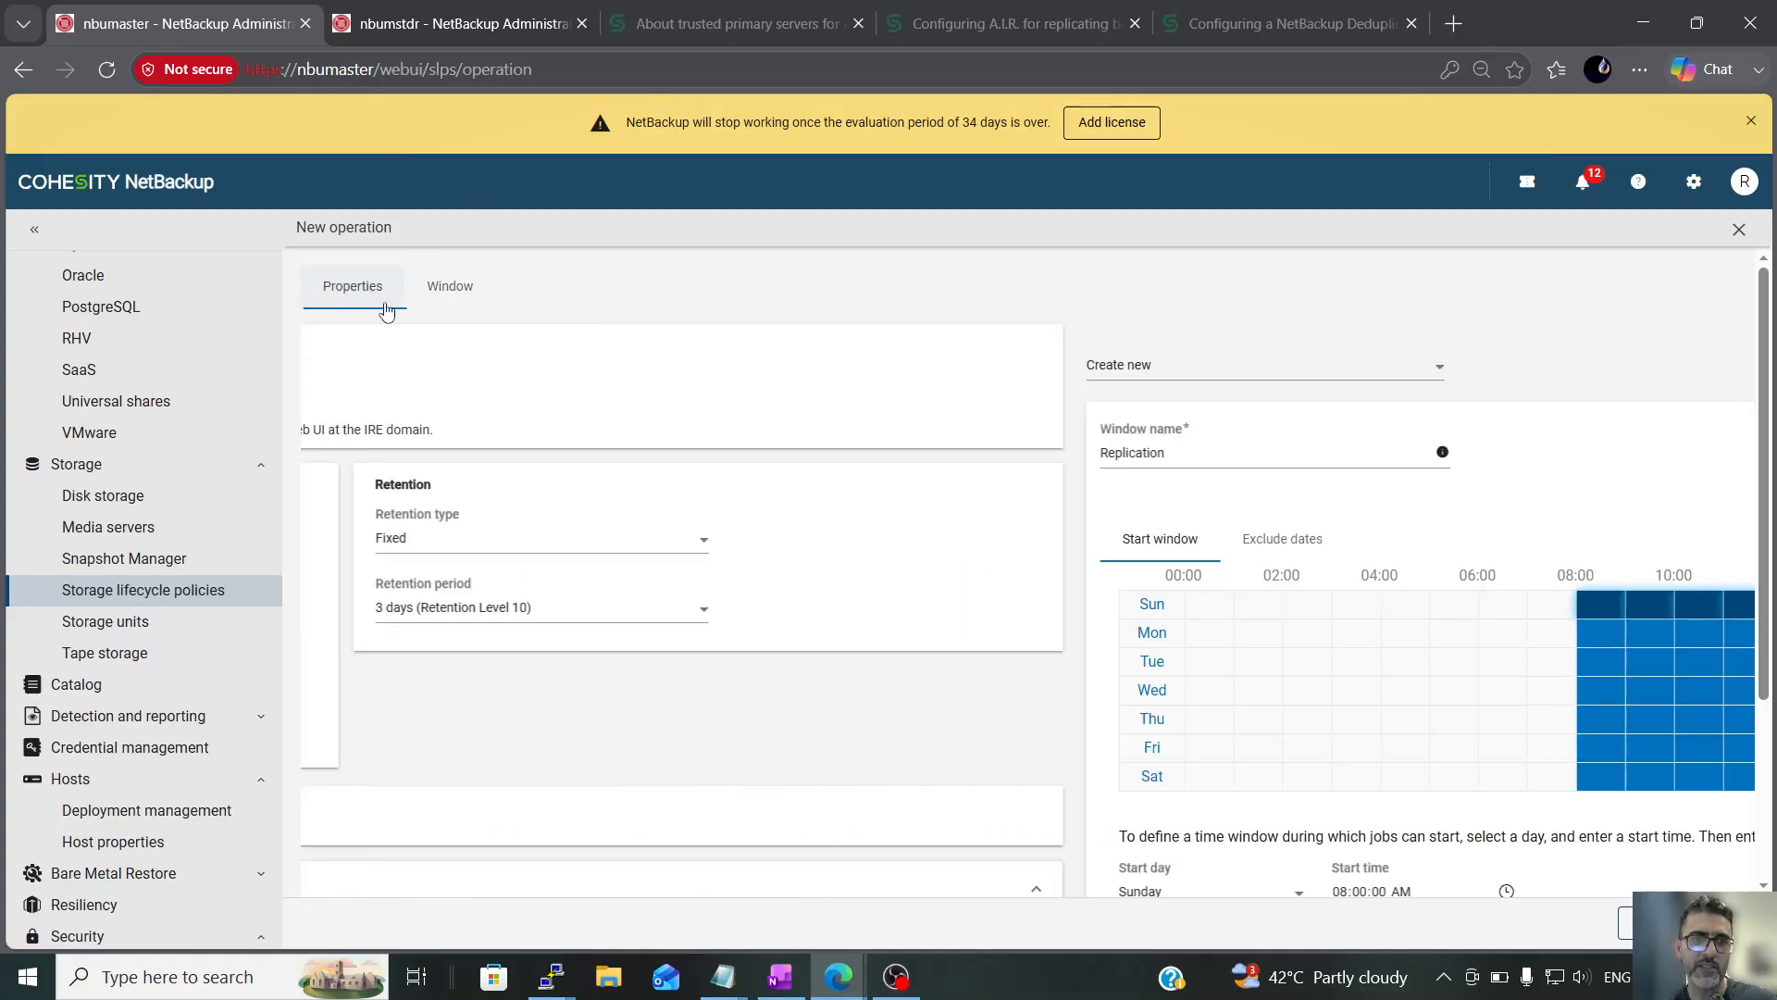
scroll(555, 583, down, 5)
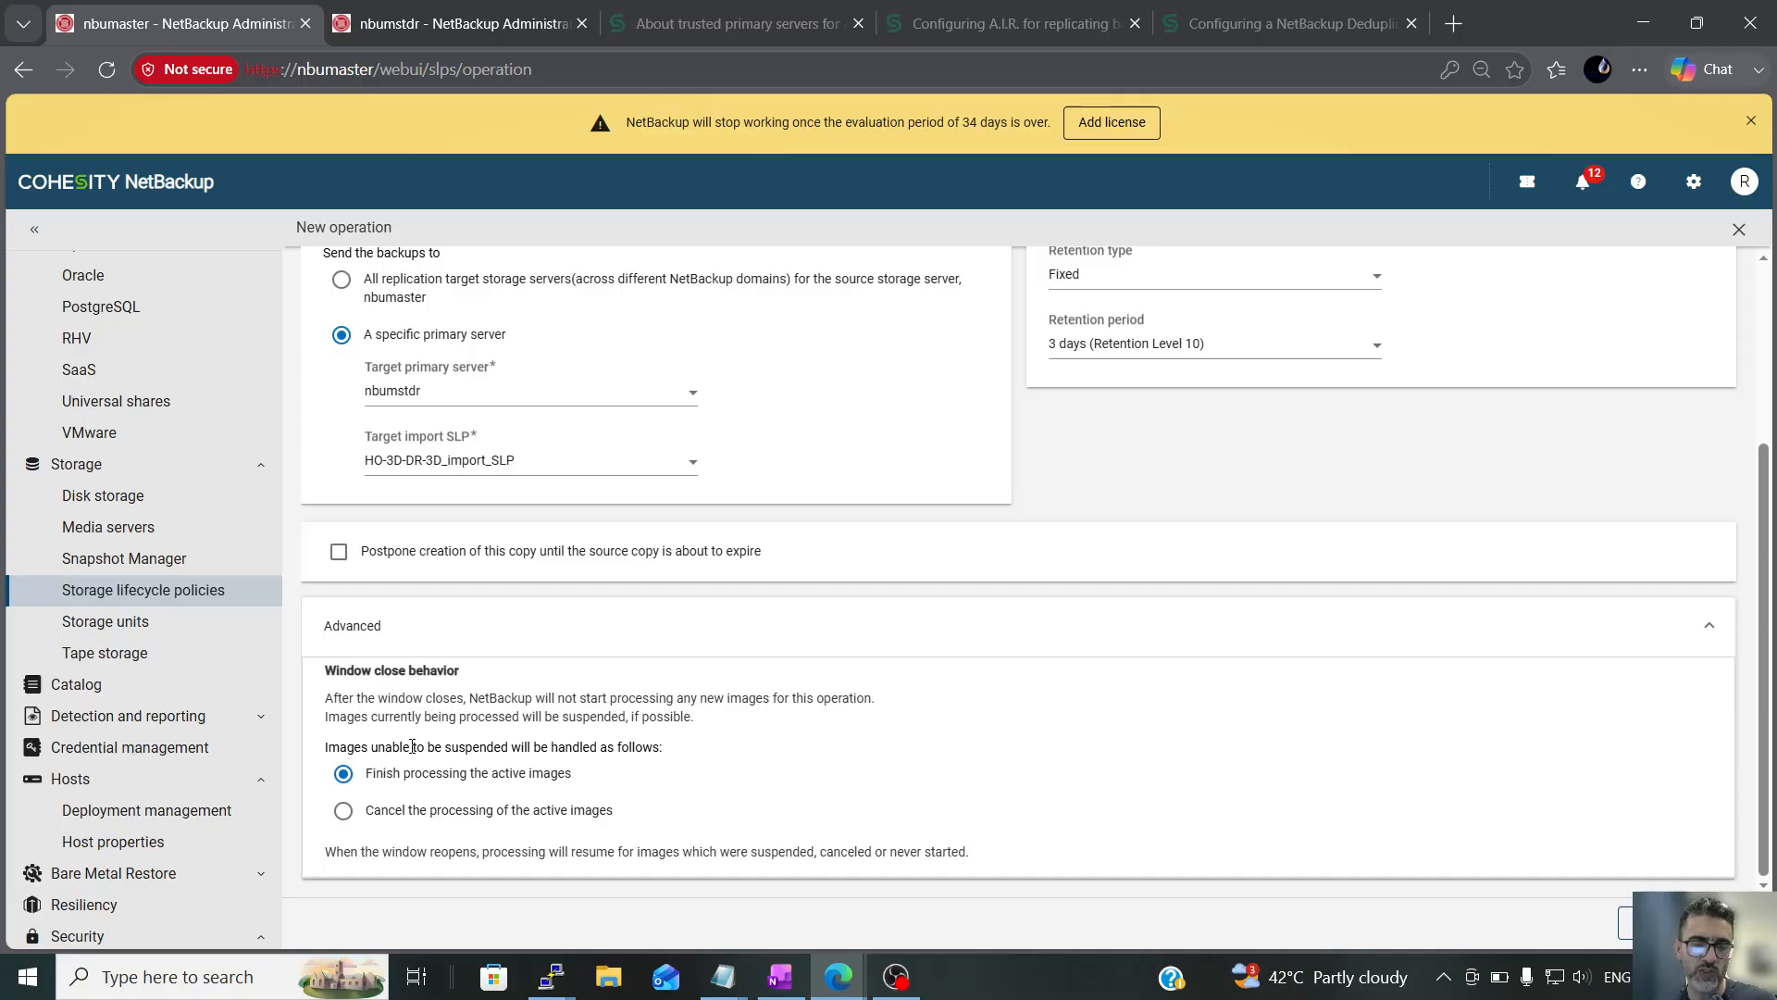
drag(371, 780, 562, 777)
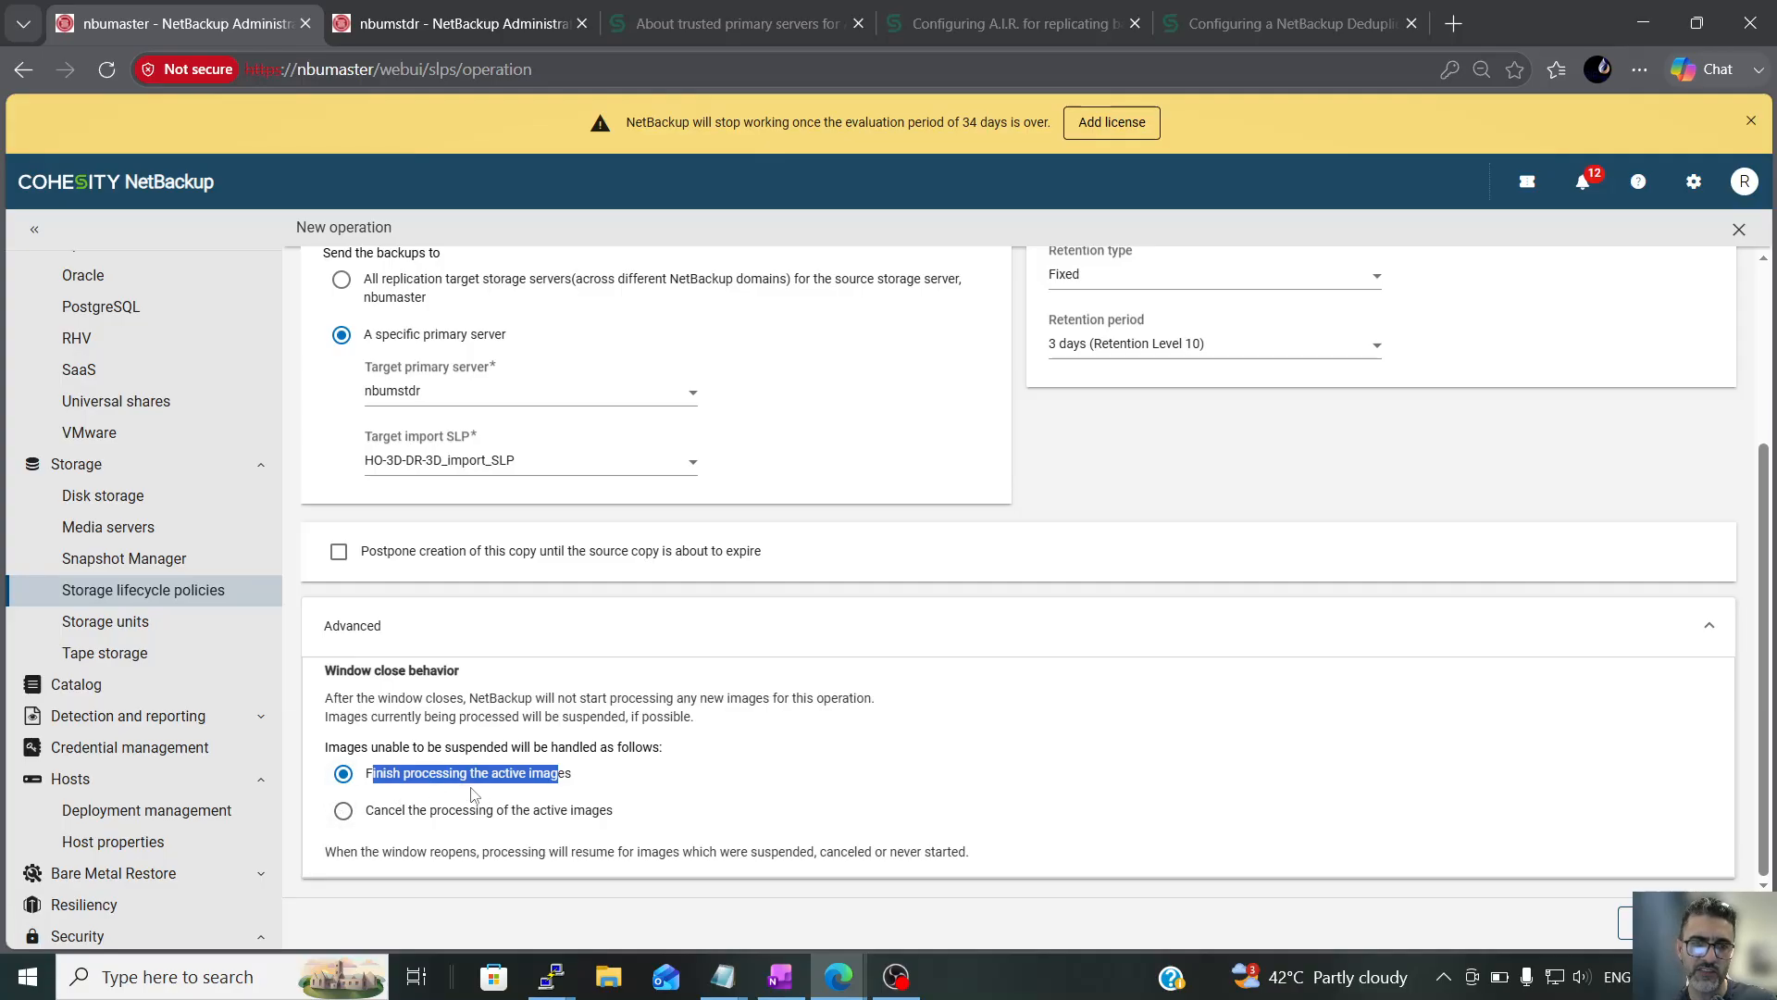
scroll(1554, 719, up, 3)
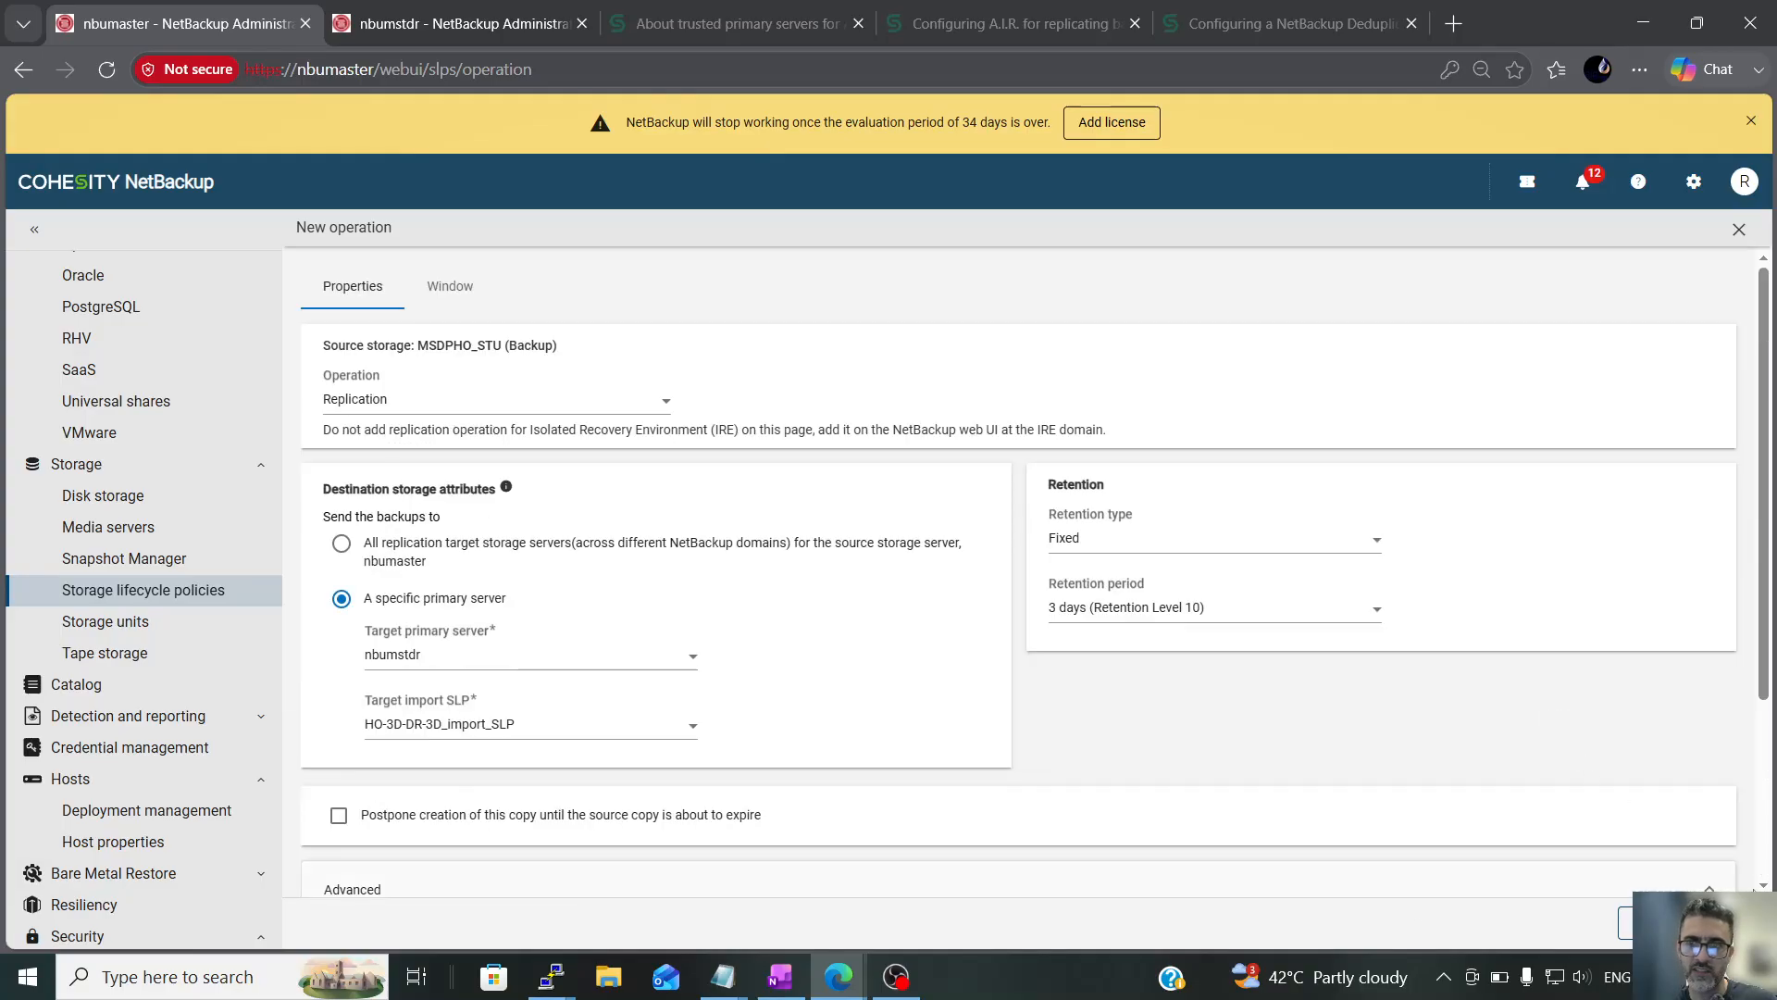
Save the replication operation and the edited storage lifecycle policy, and reopen HO-3D-DR-3D_SLP for review
click(1724, 923)
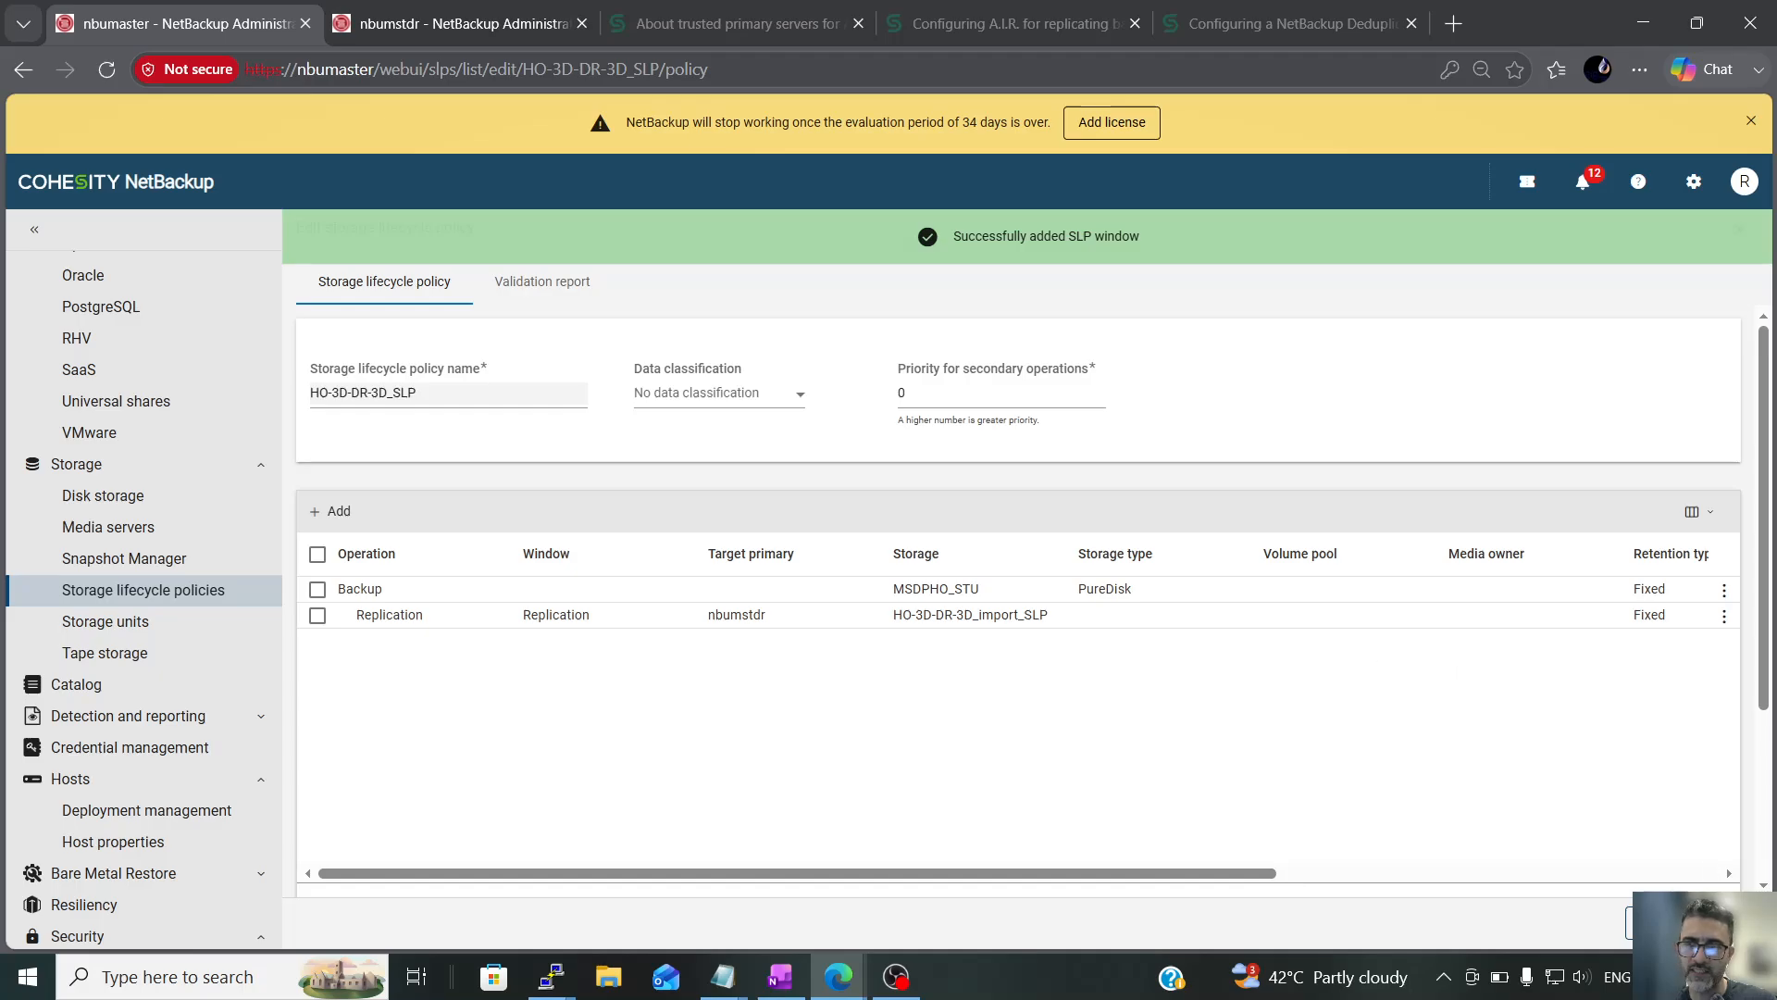
click(1723, 923)
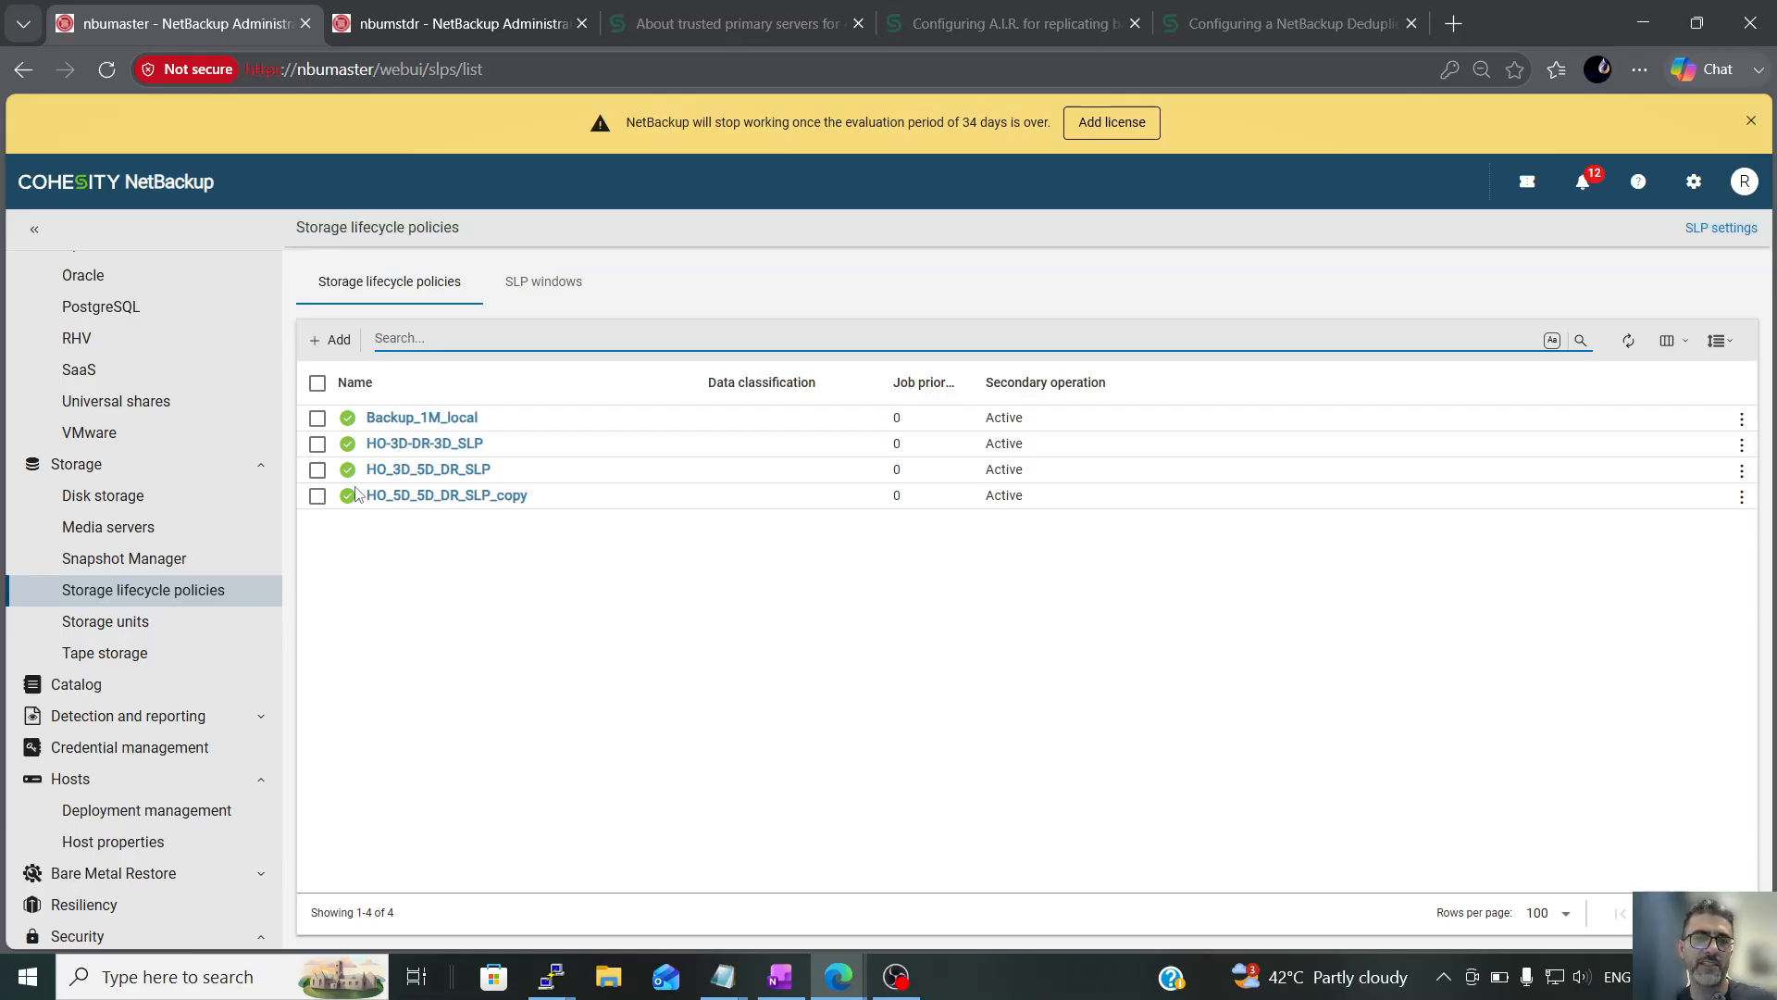
scroll(170, 491, up, 5)
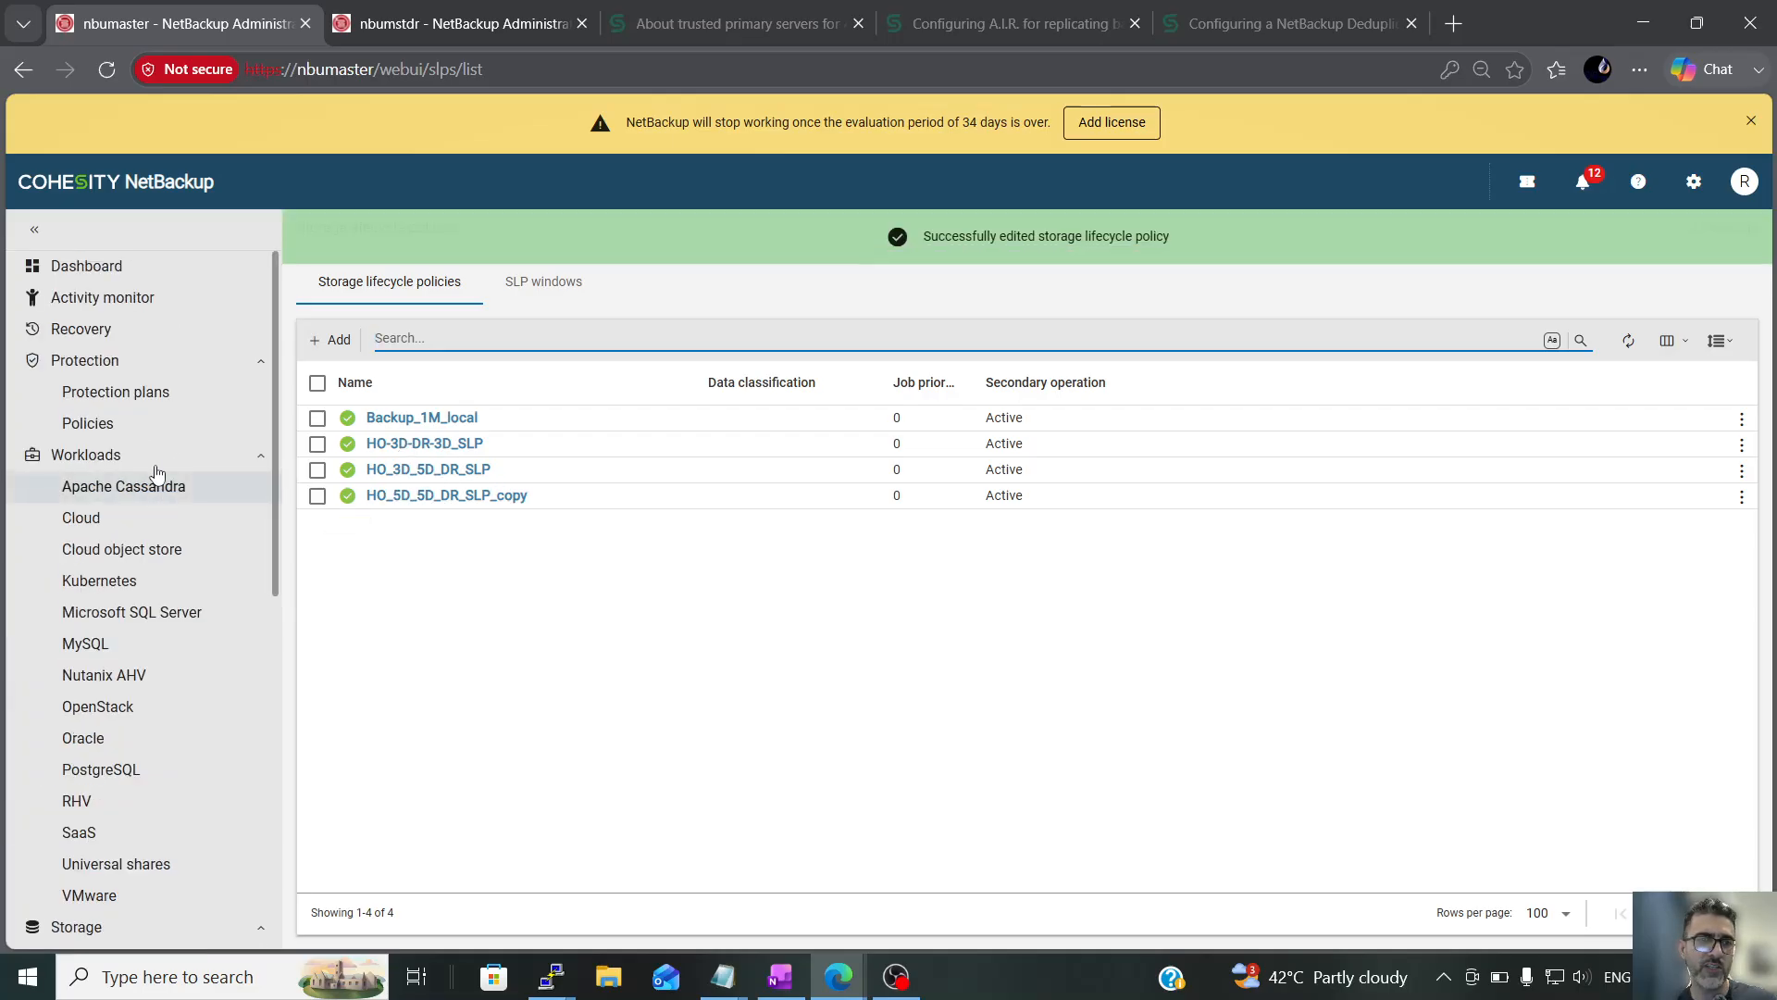
click(451, 444)
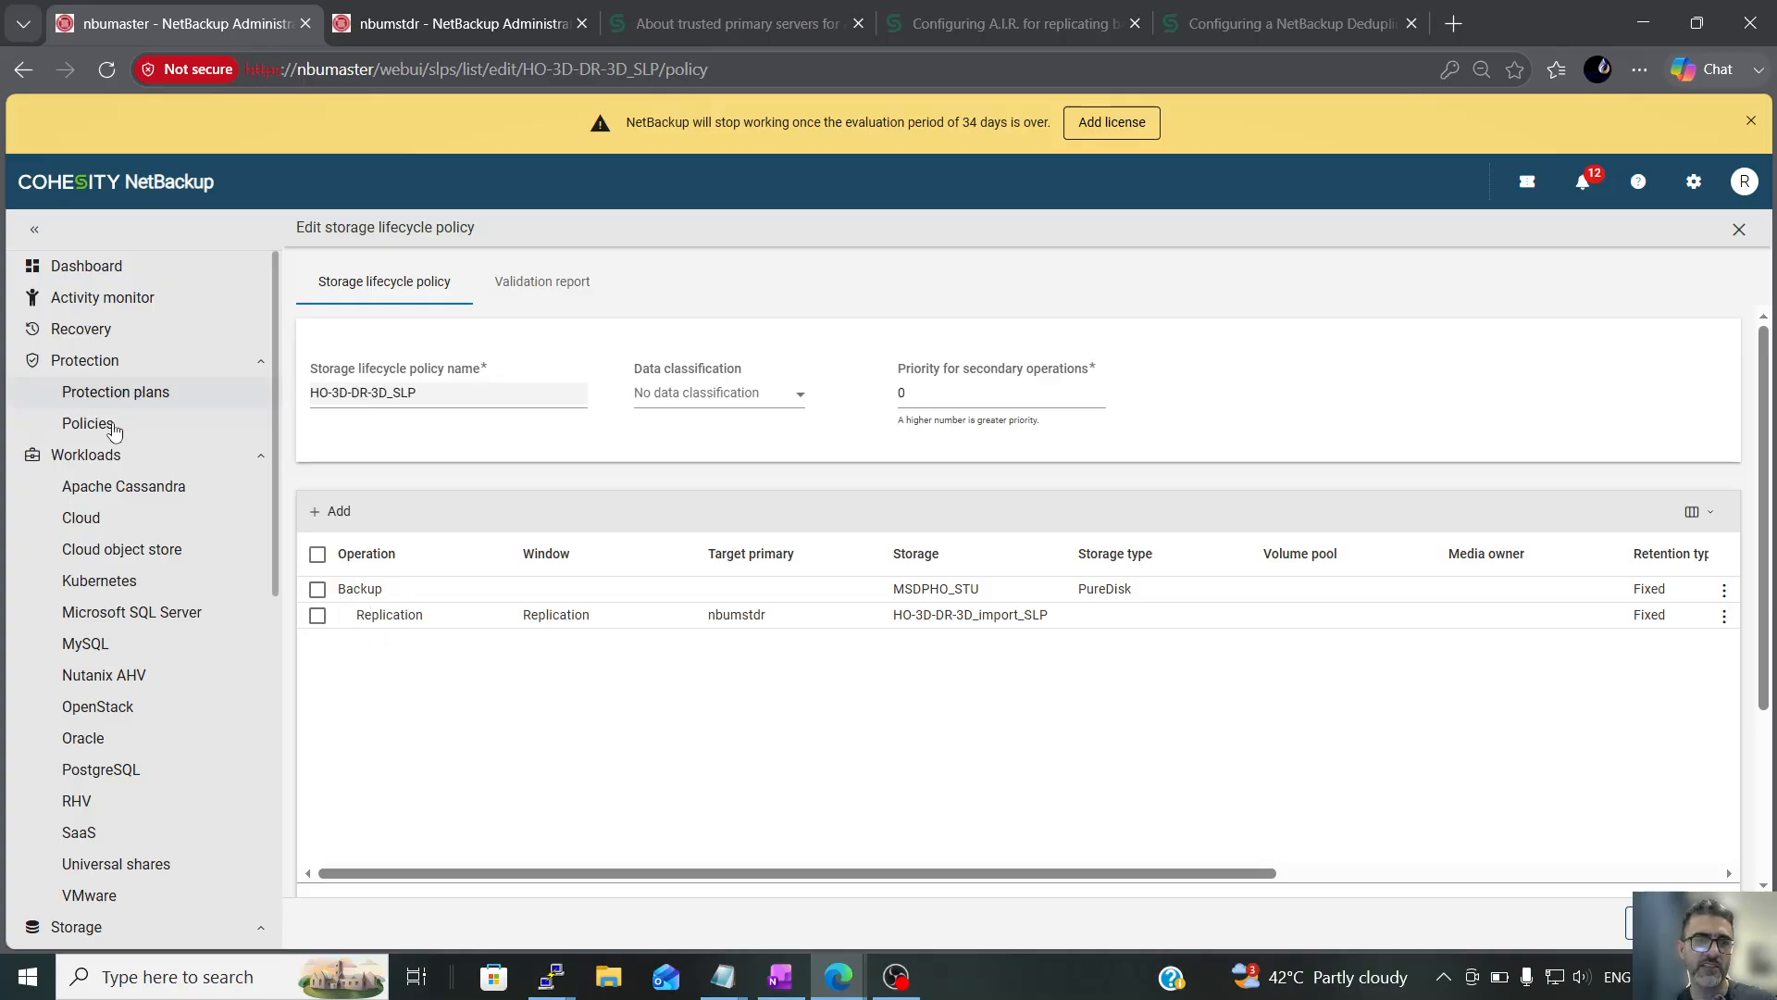
On nbumstdr, examine the Import operation of HO-3D-DR-3D_import_SLP and its operation types, and return to the policy list
click(436, 13)
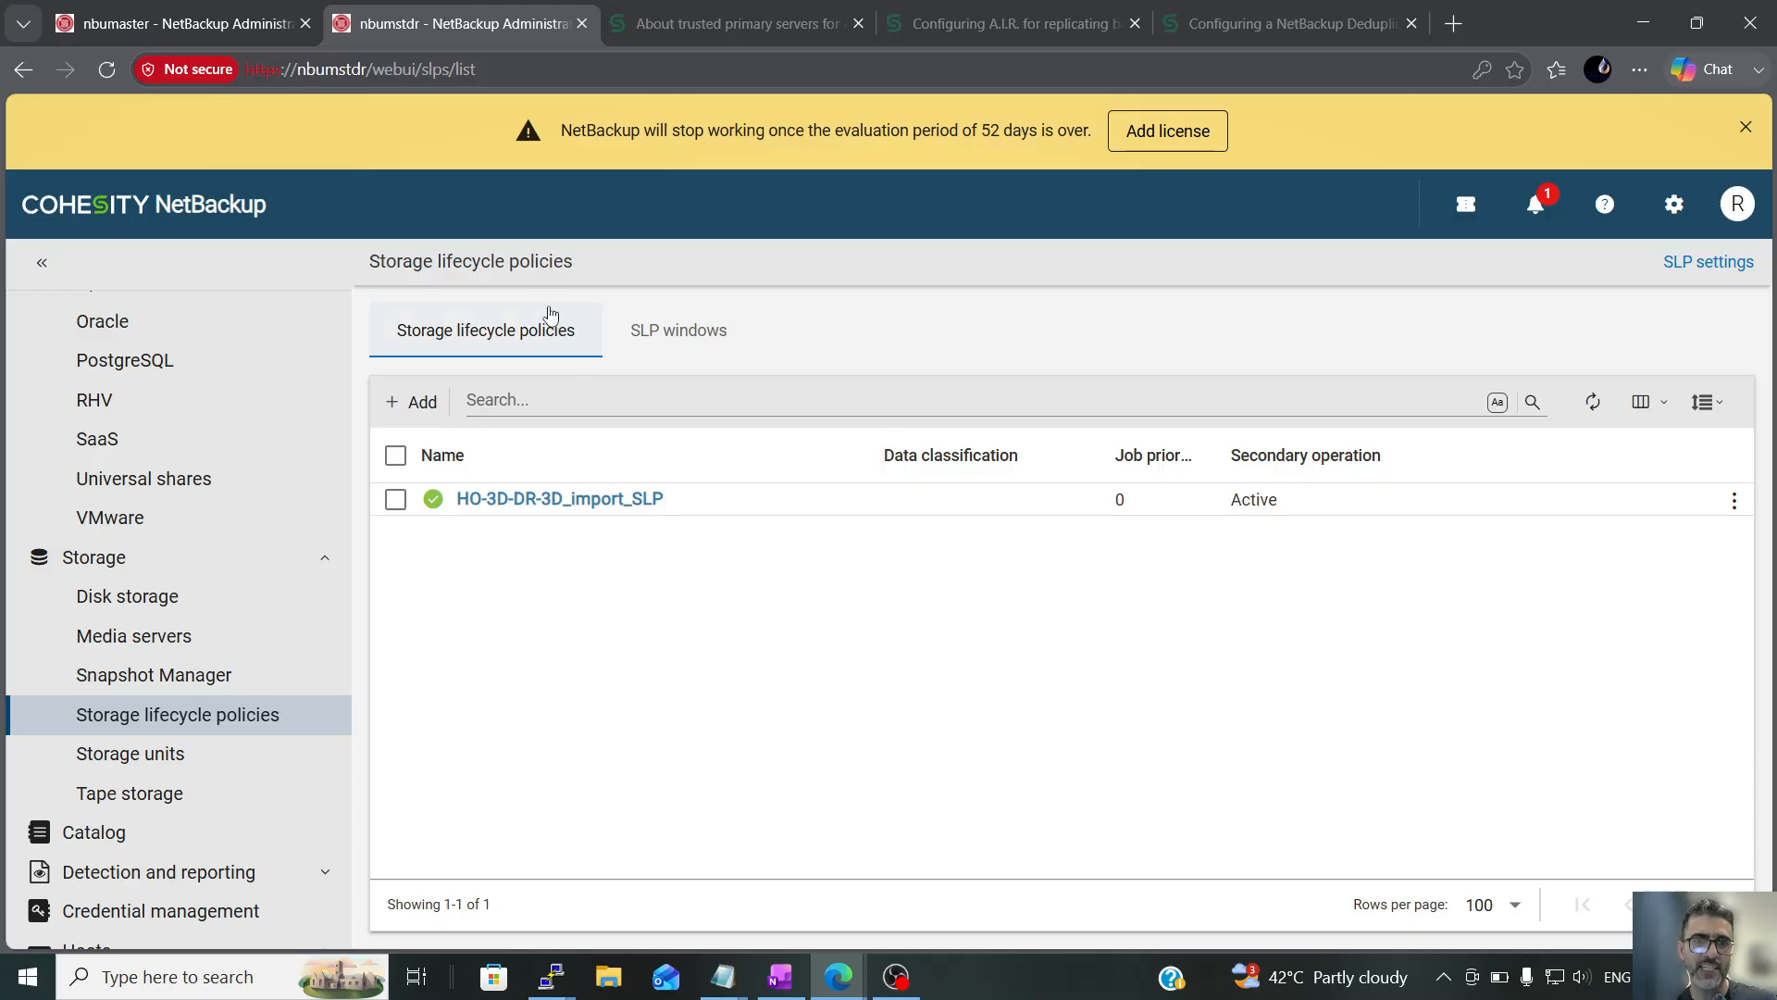
scroll(169, 363, up, 6)
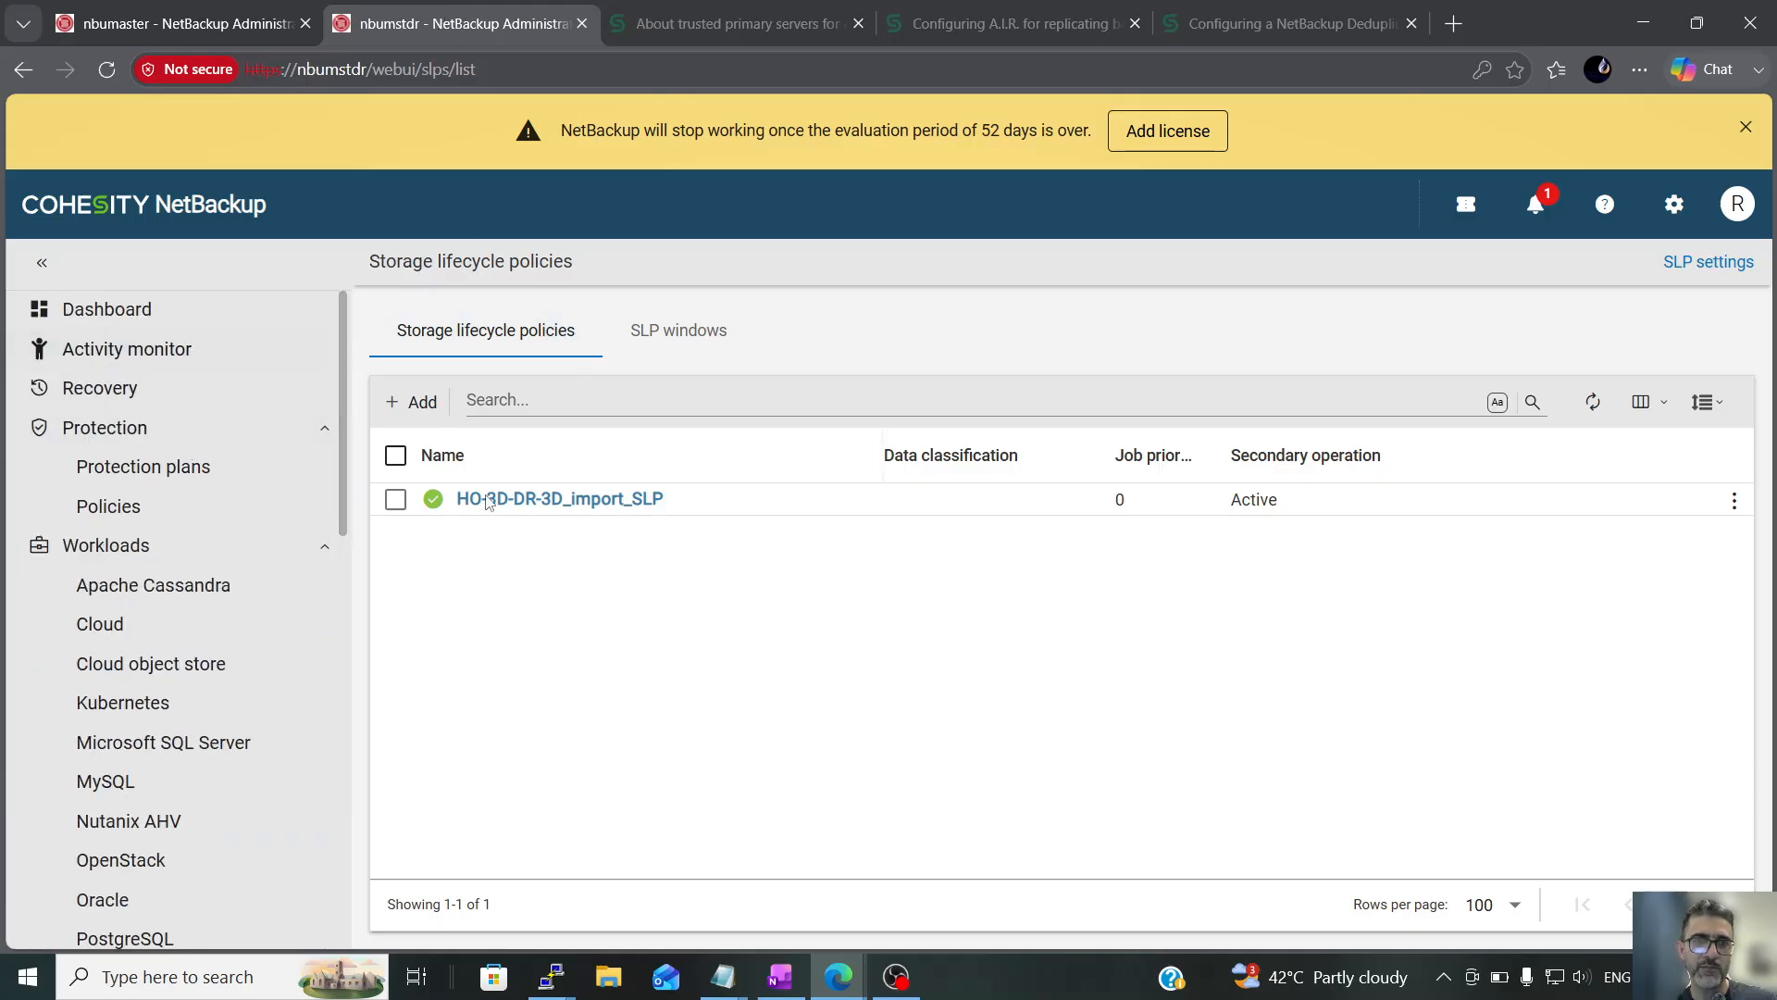
click(518, 505)
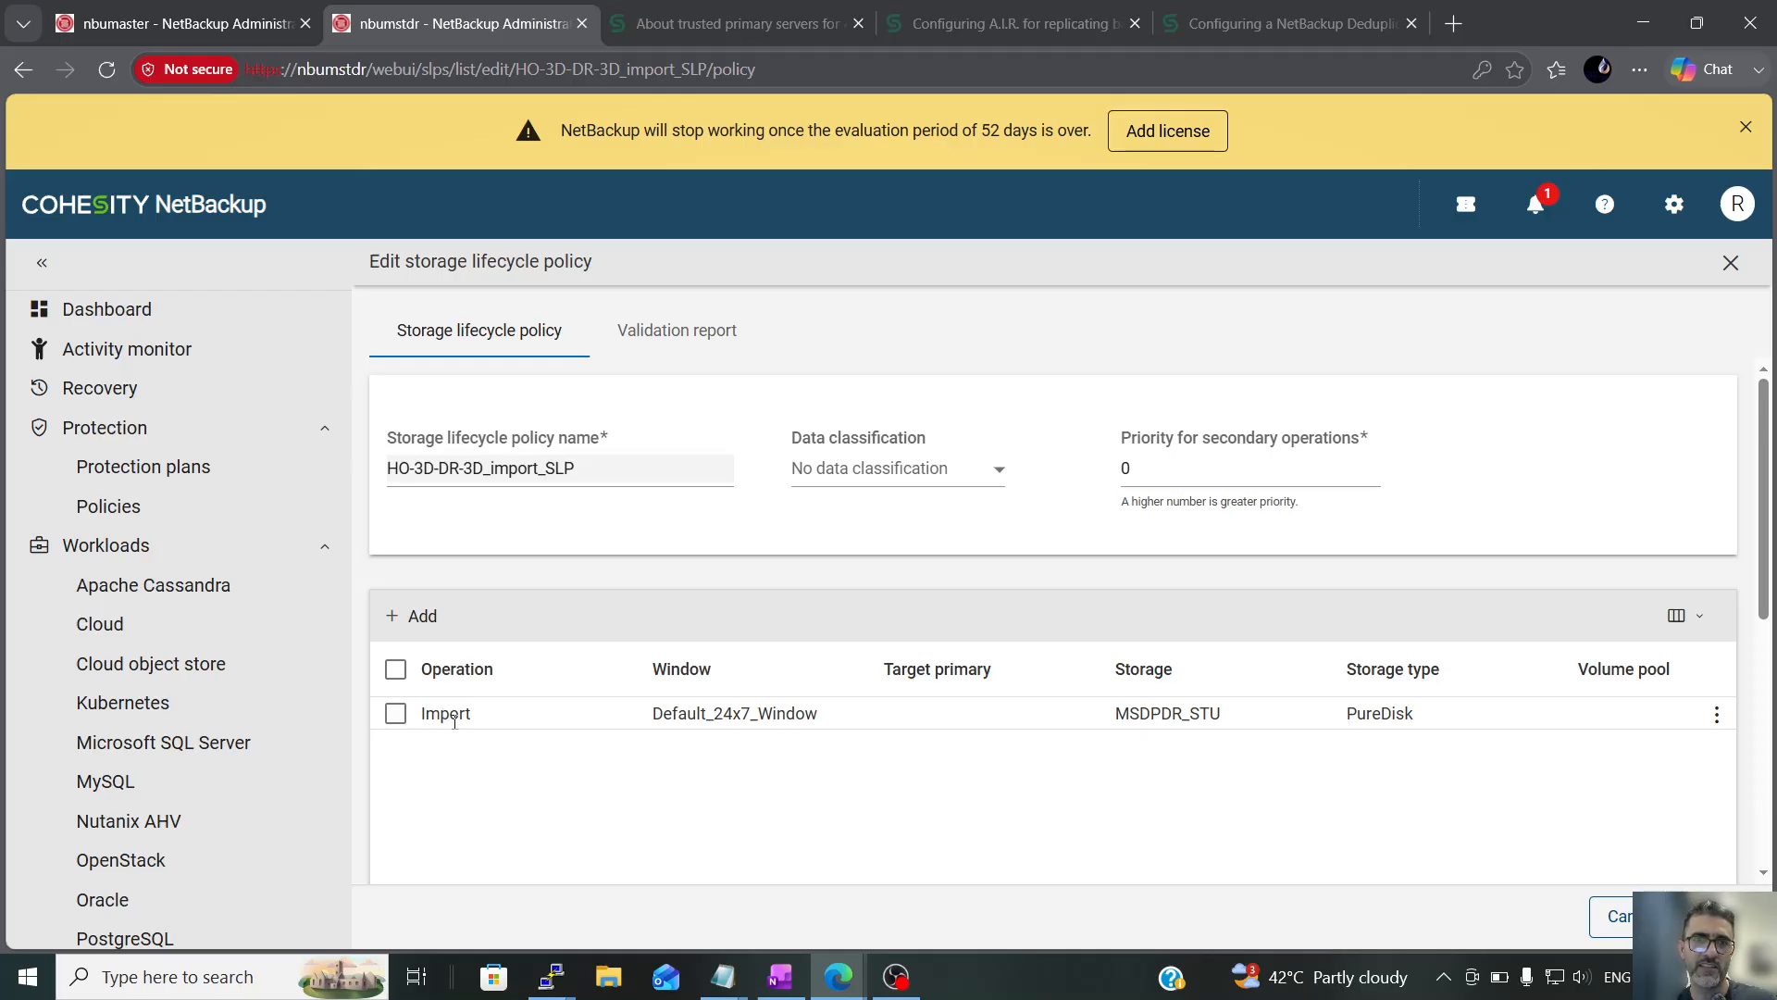
click(395, 713)
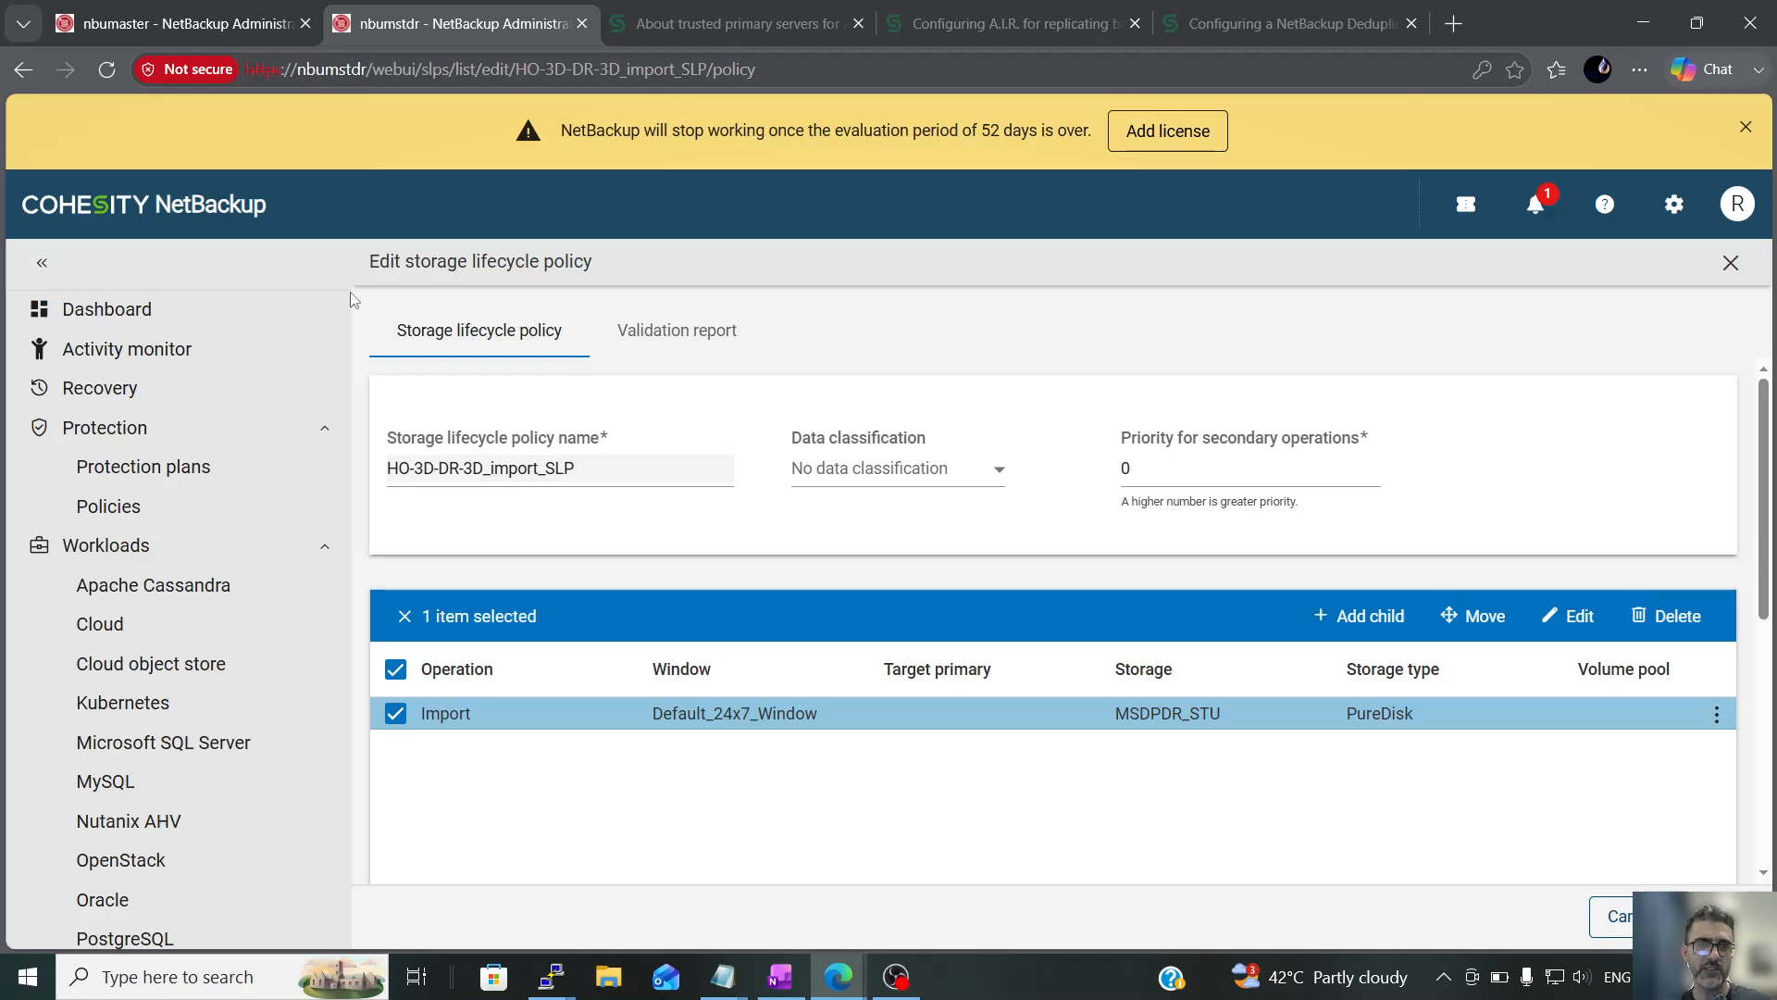
click(1571, 616)
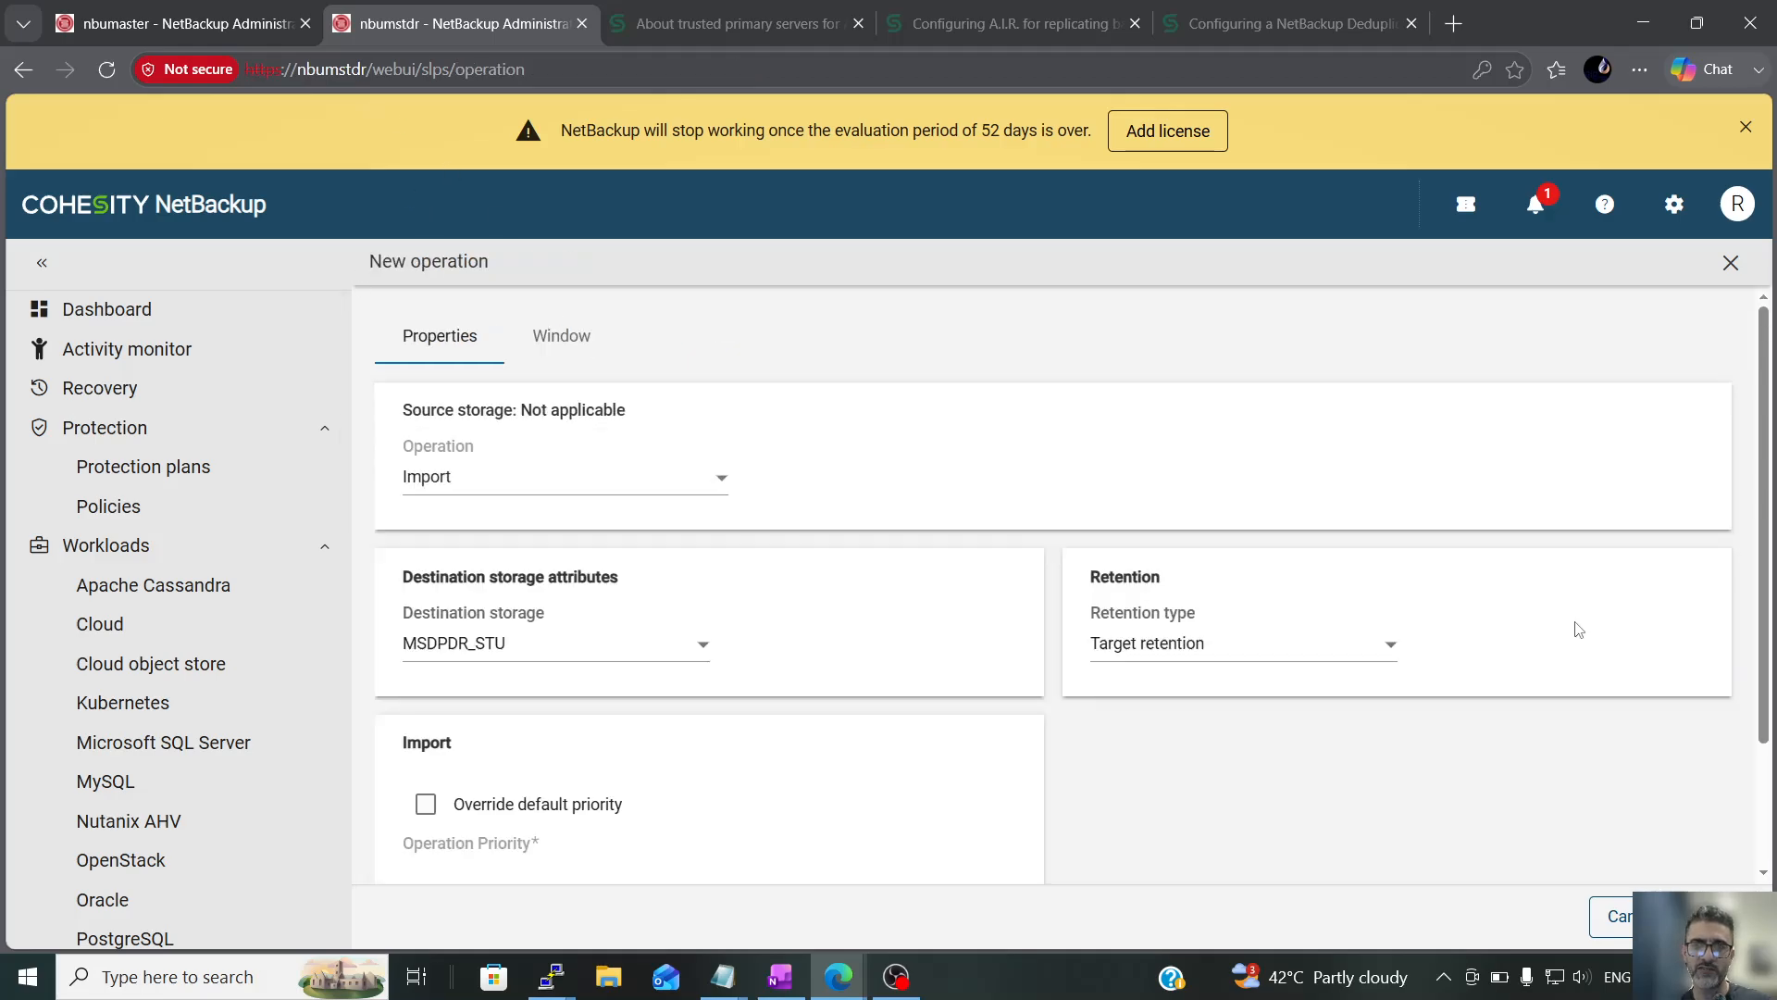
click(531, 495)
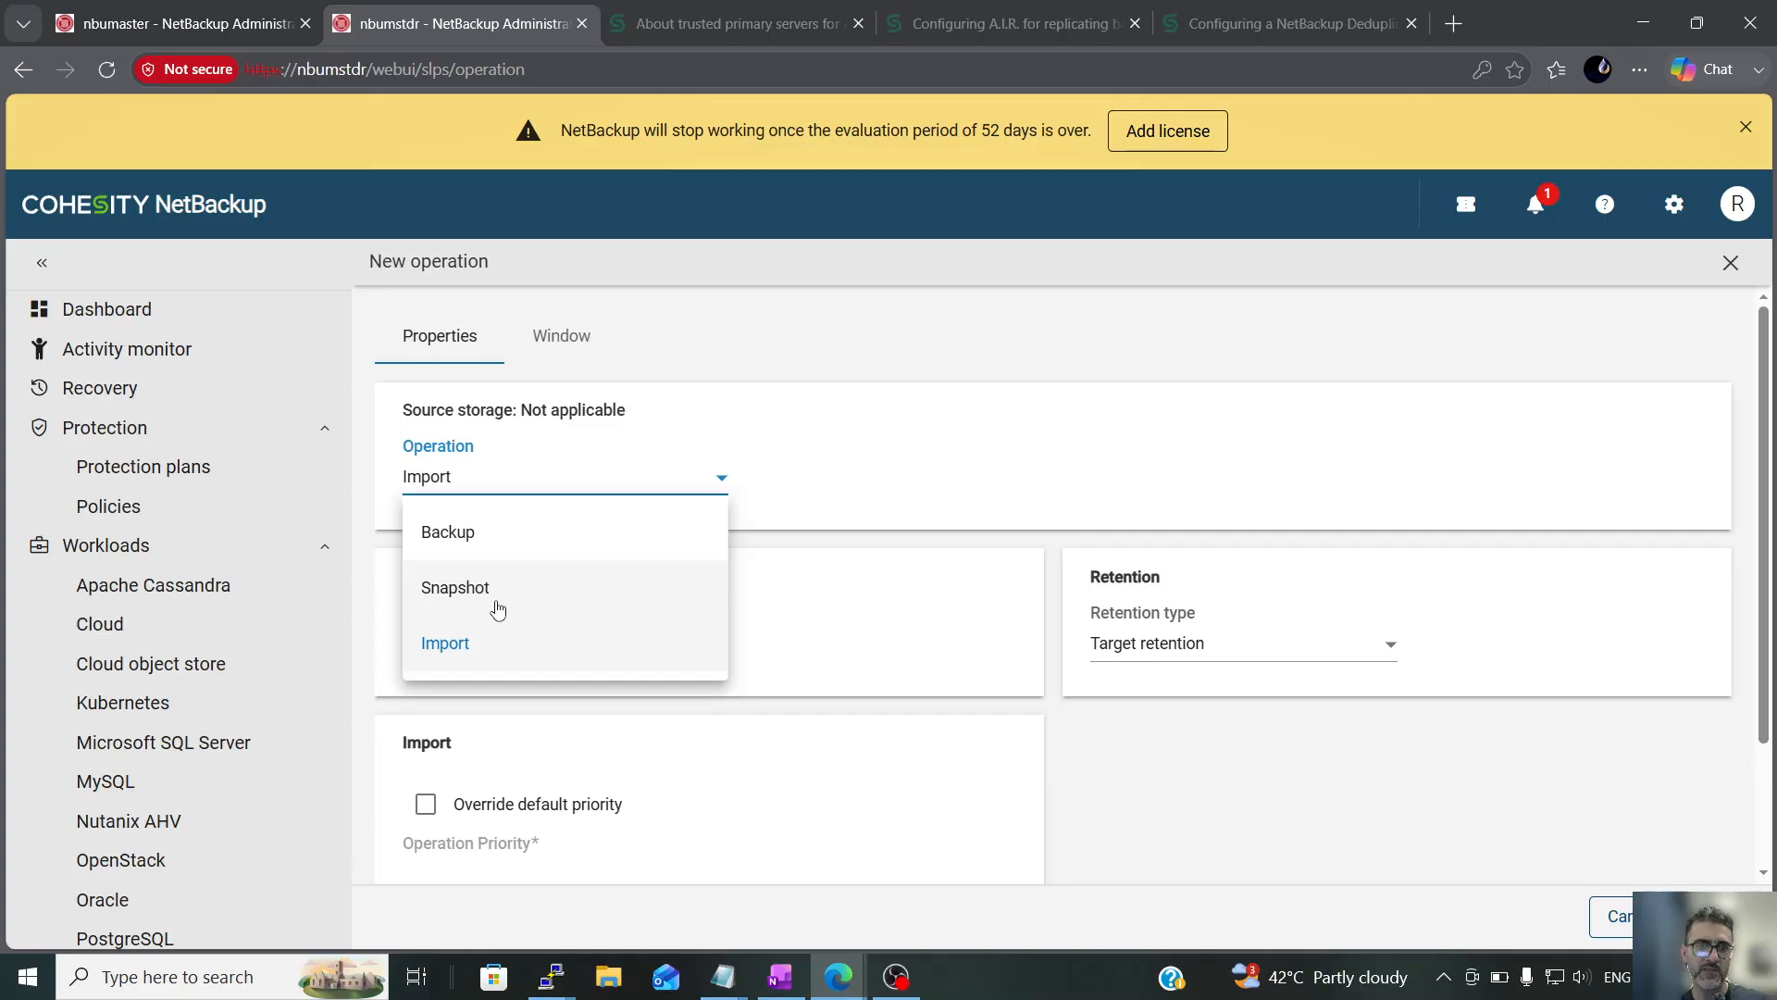
click(497, 639)
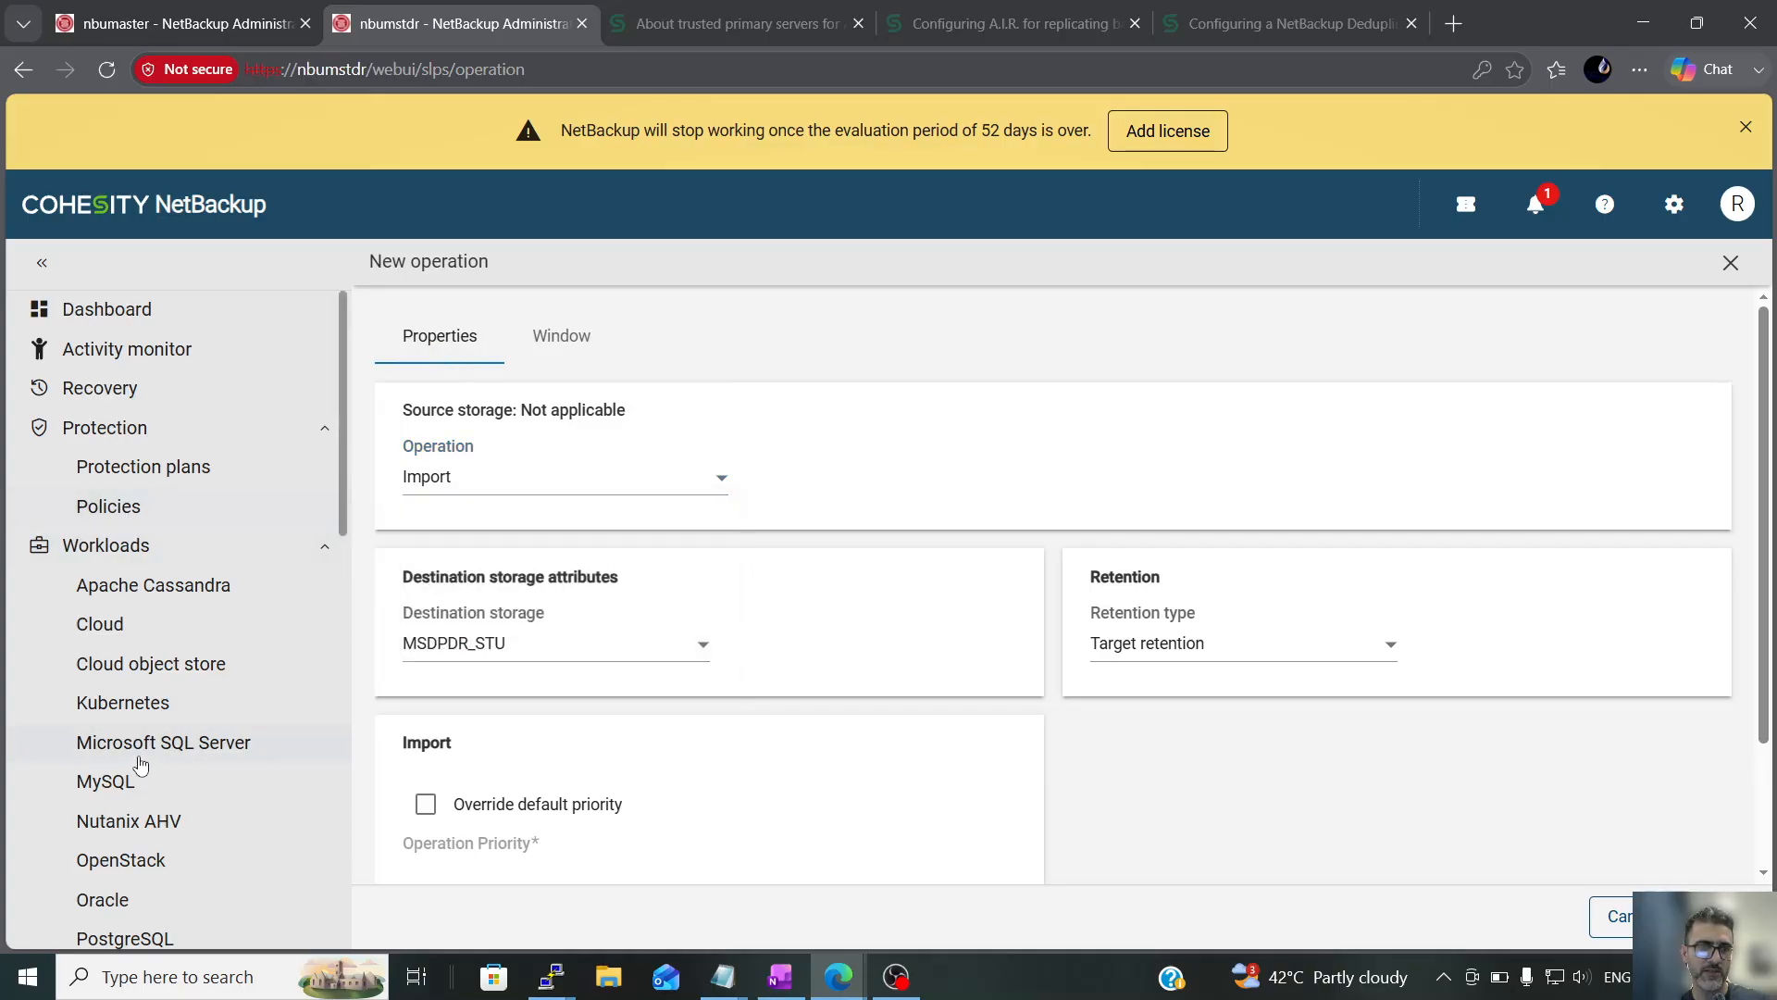
scroll(185, 722, down, 5)
click(239, 732)
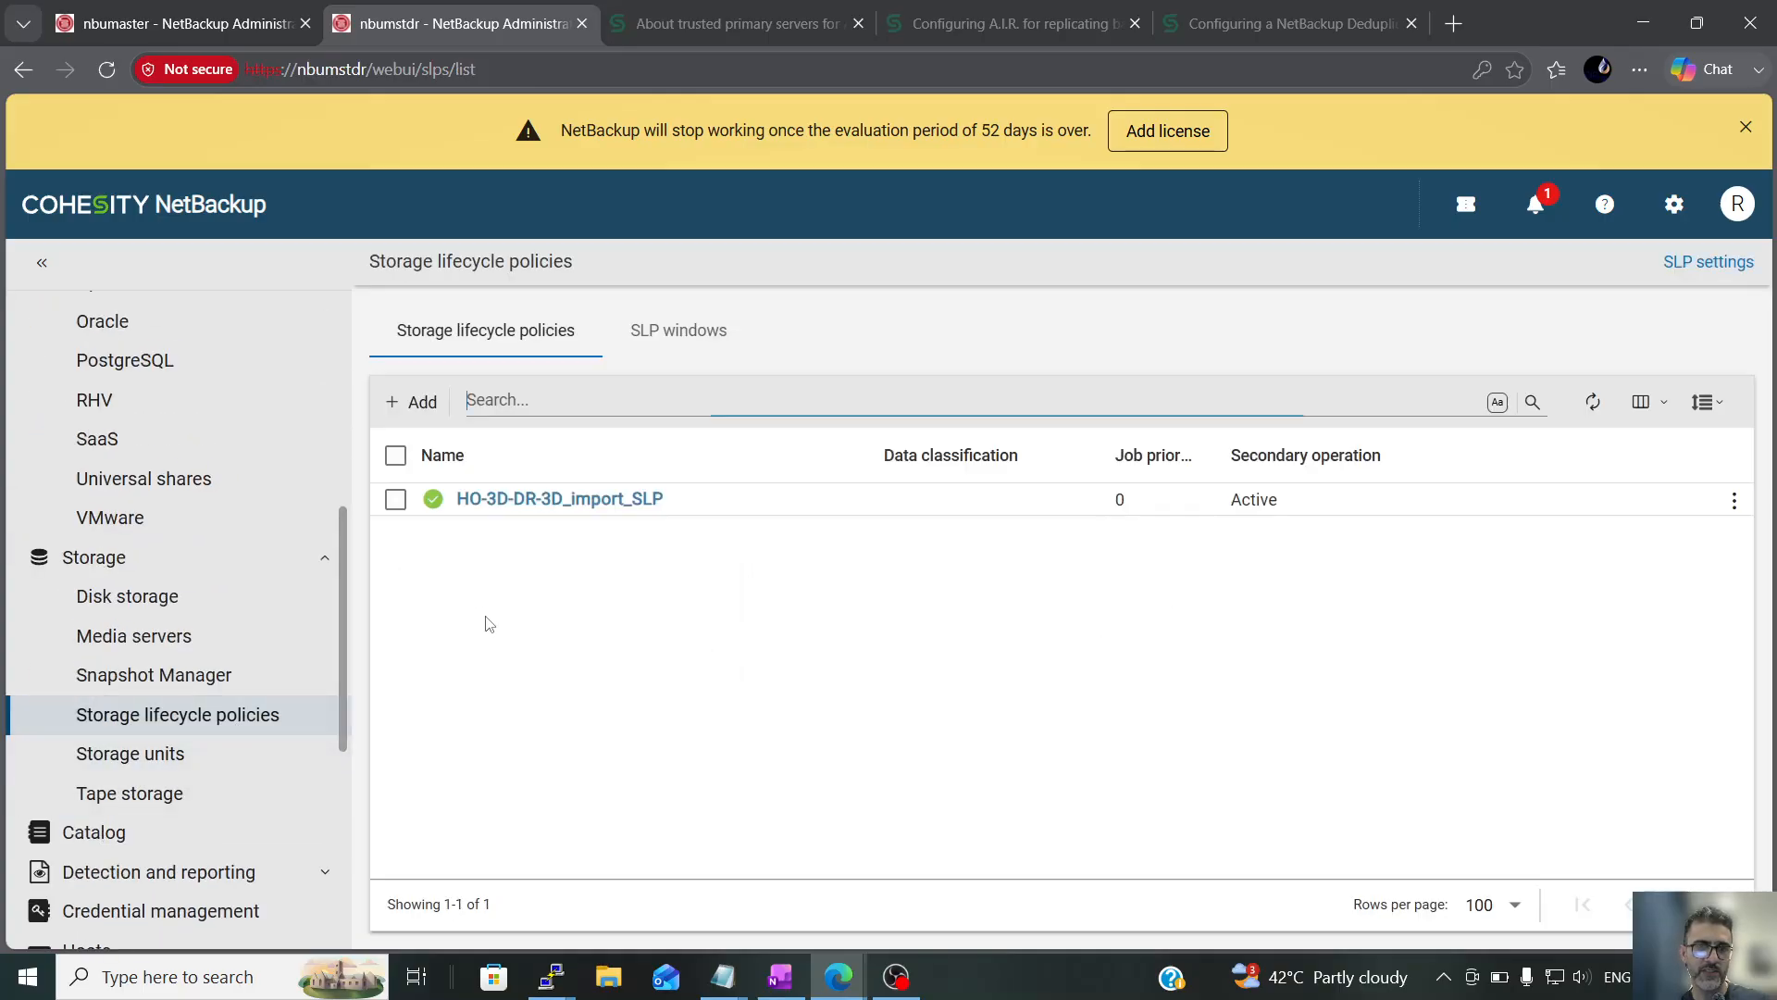
Examine the destination storage and retention periods offered for a duplication child of HO-3D-DR-3D_import_SLP's Import operation, and leave without saving
click(395, 499)
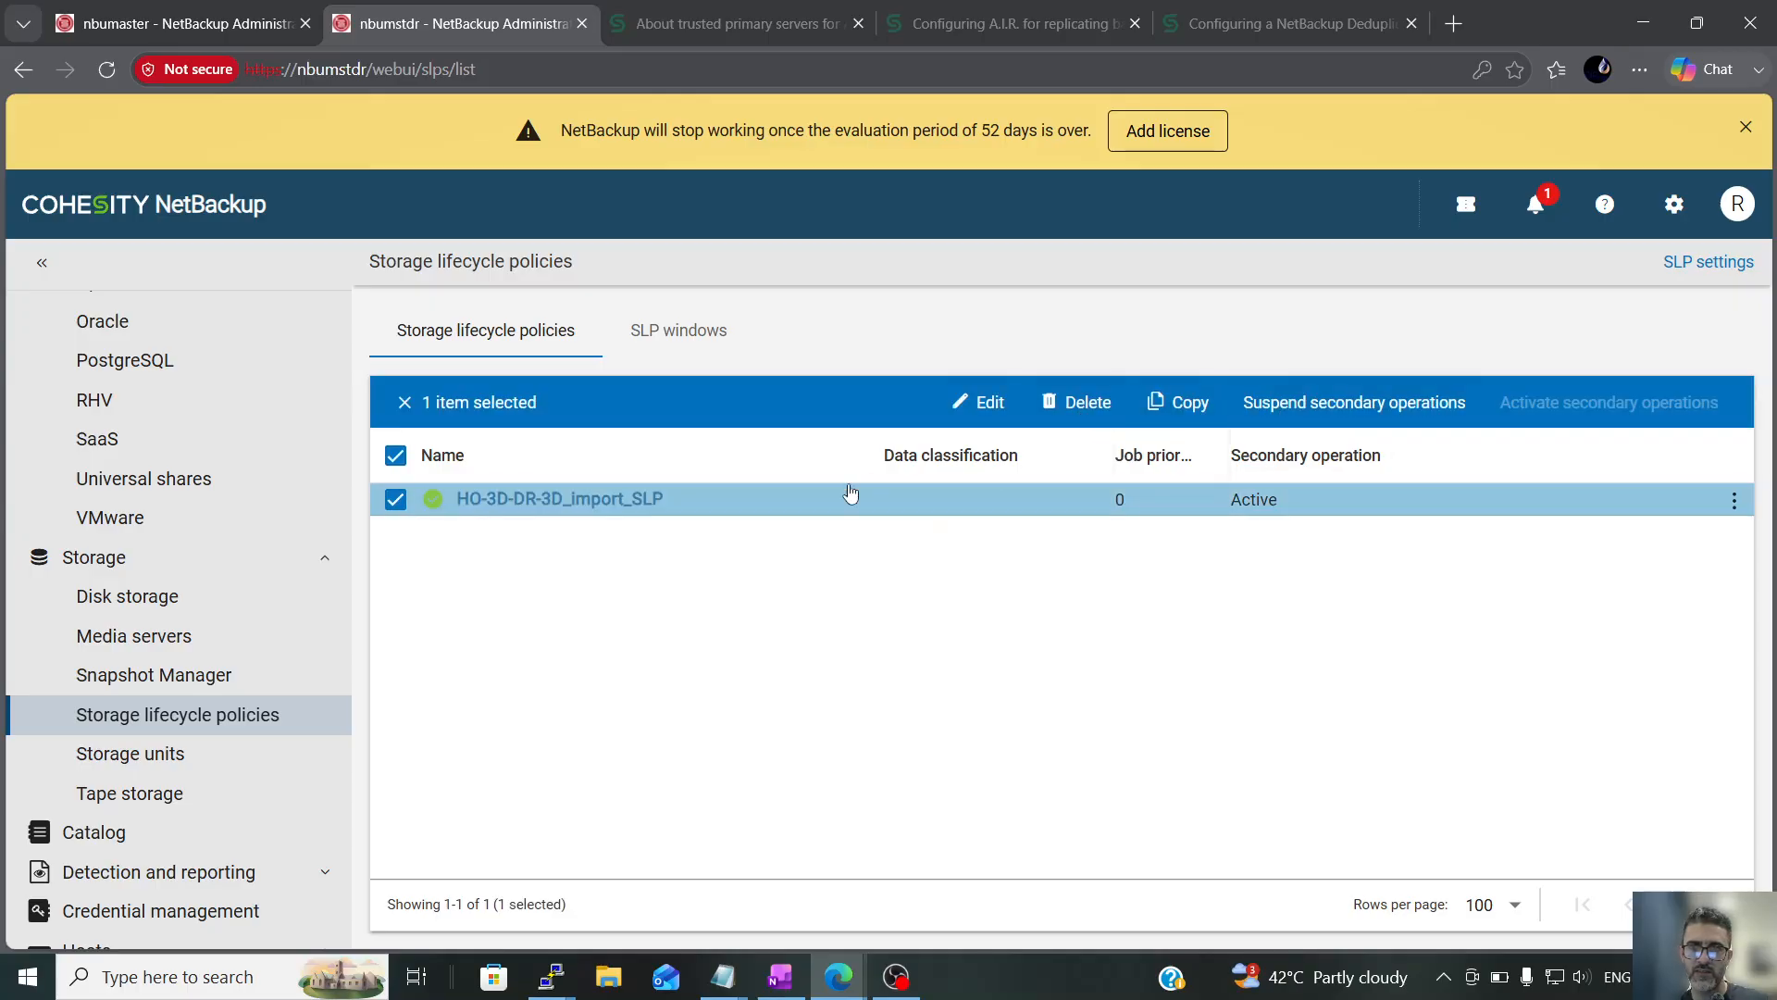
click(611, 500)
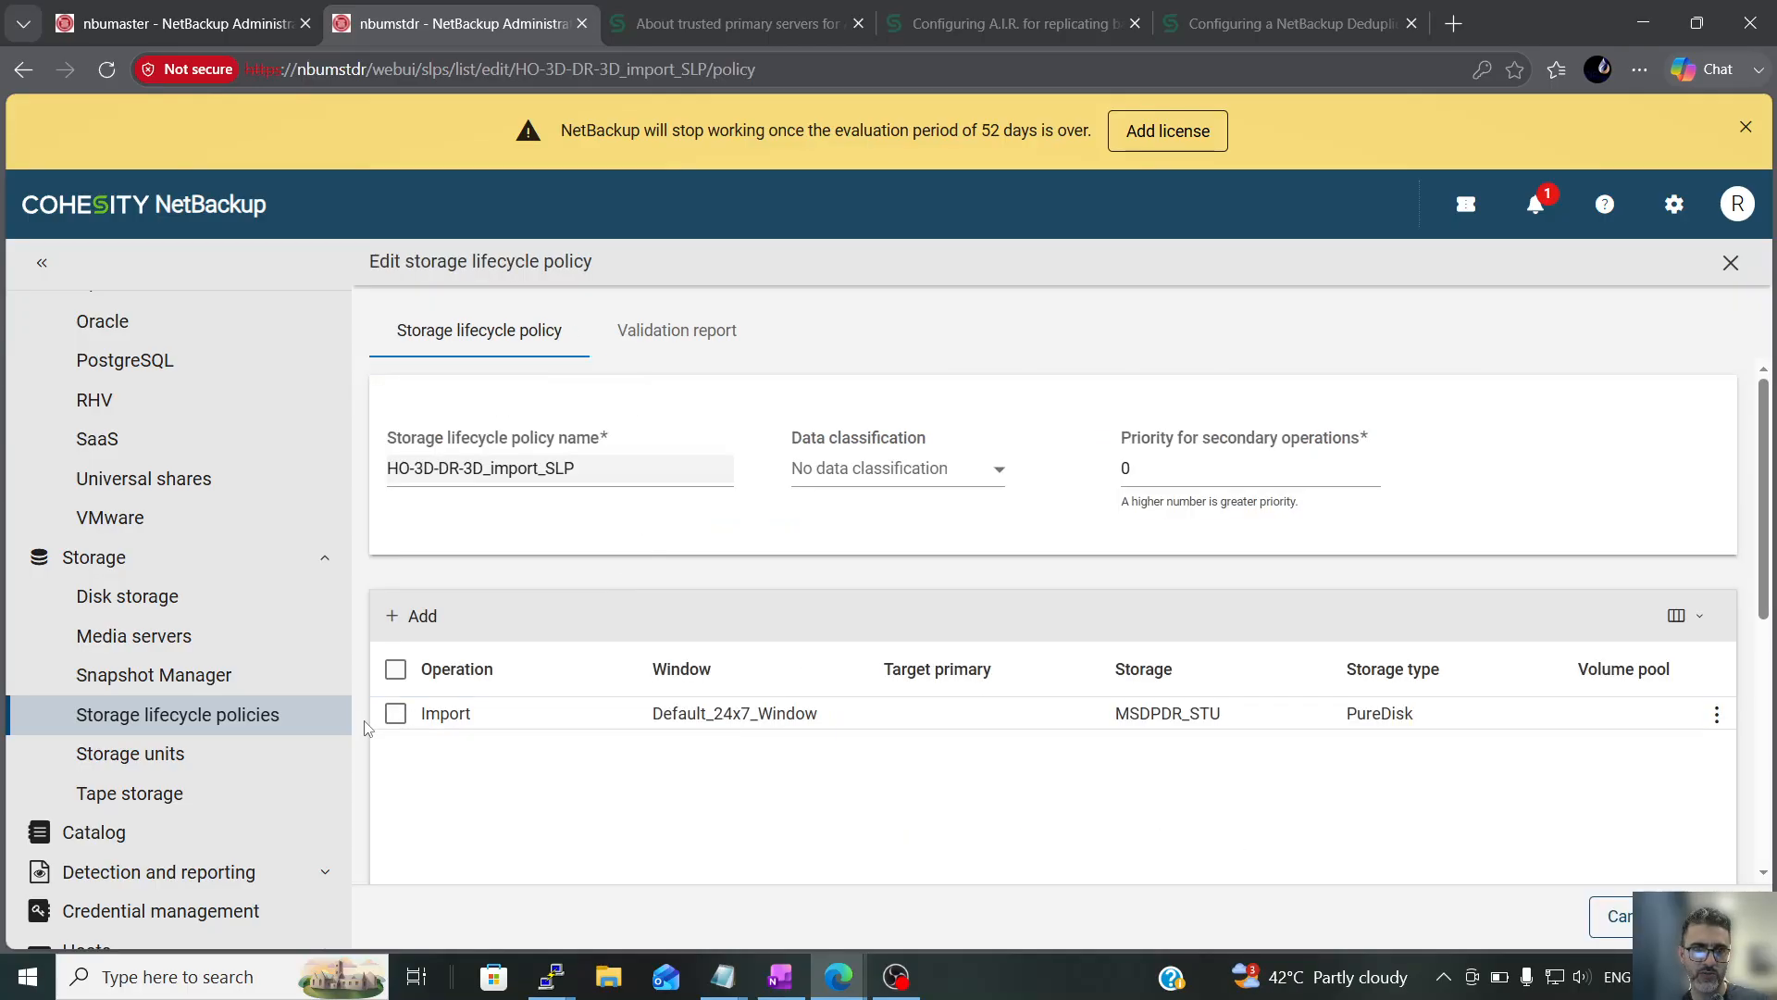
click(395, 713)
click(1370, 615)
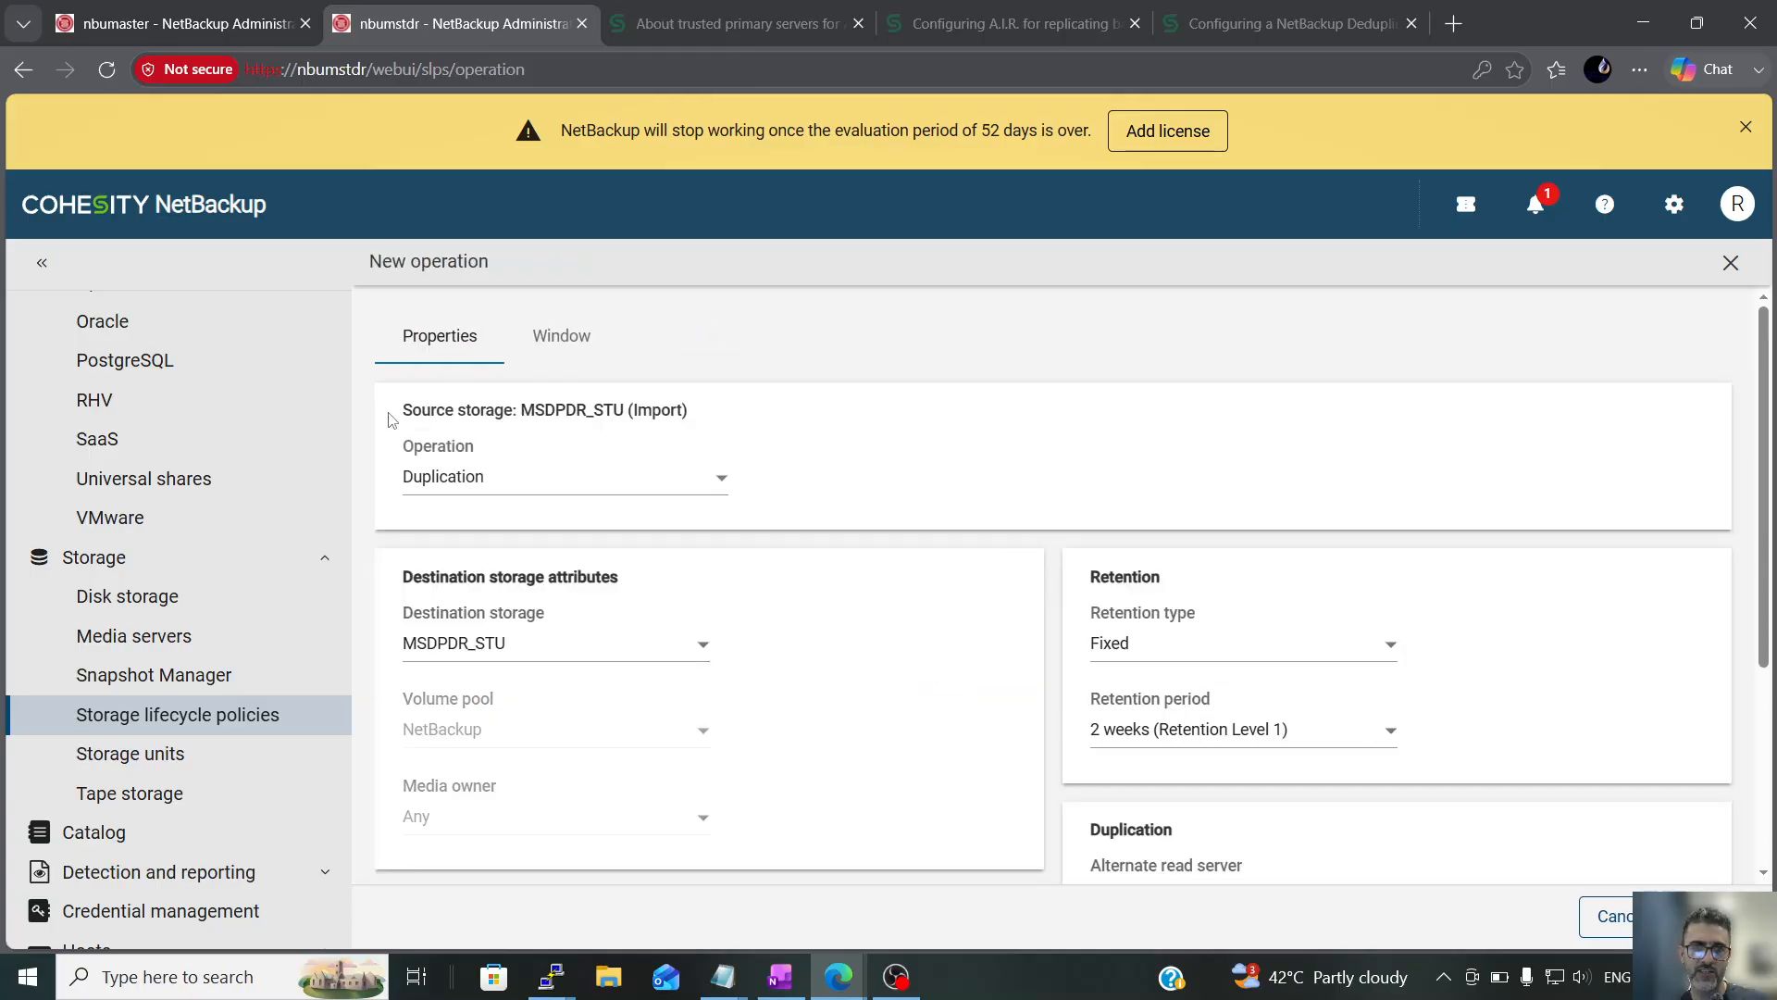
click(581, 653)
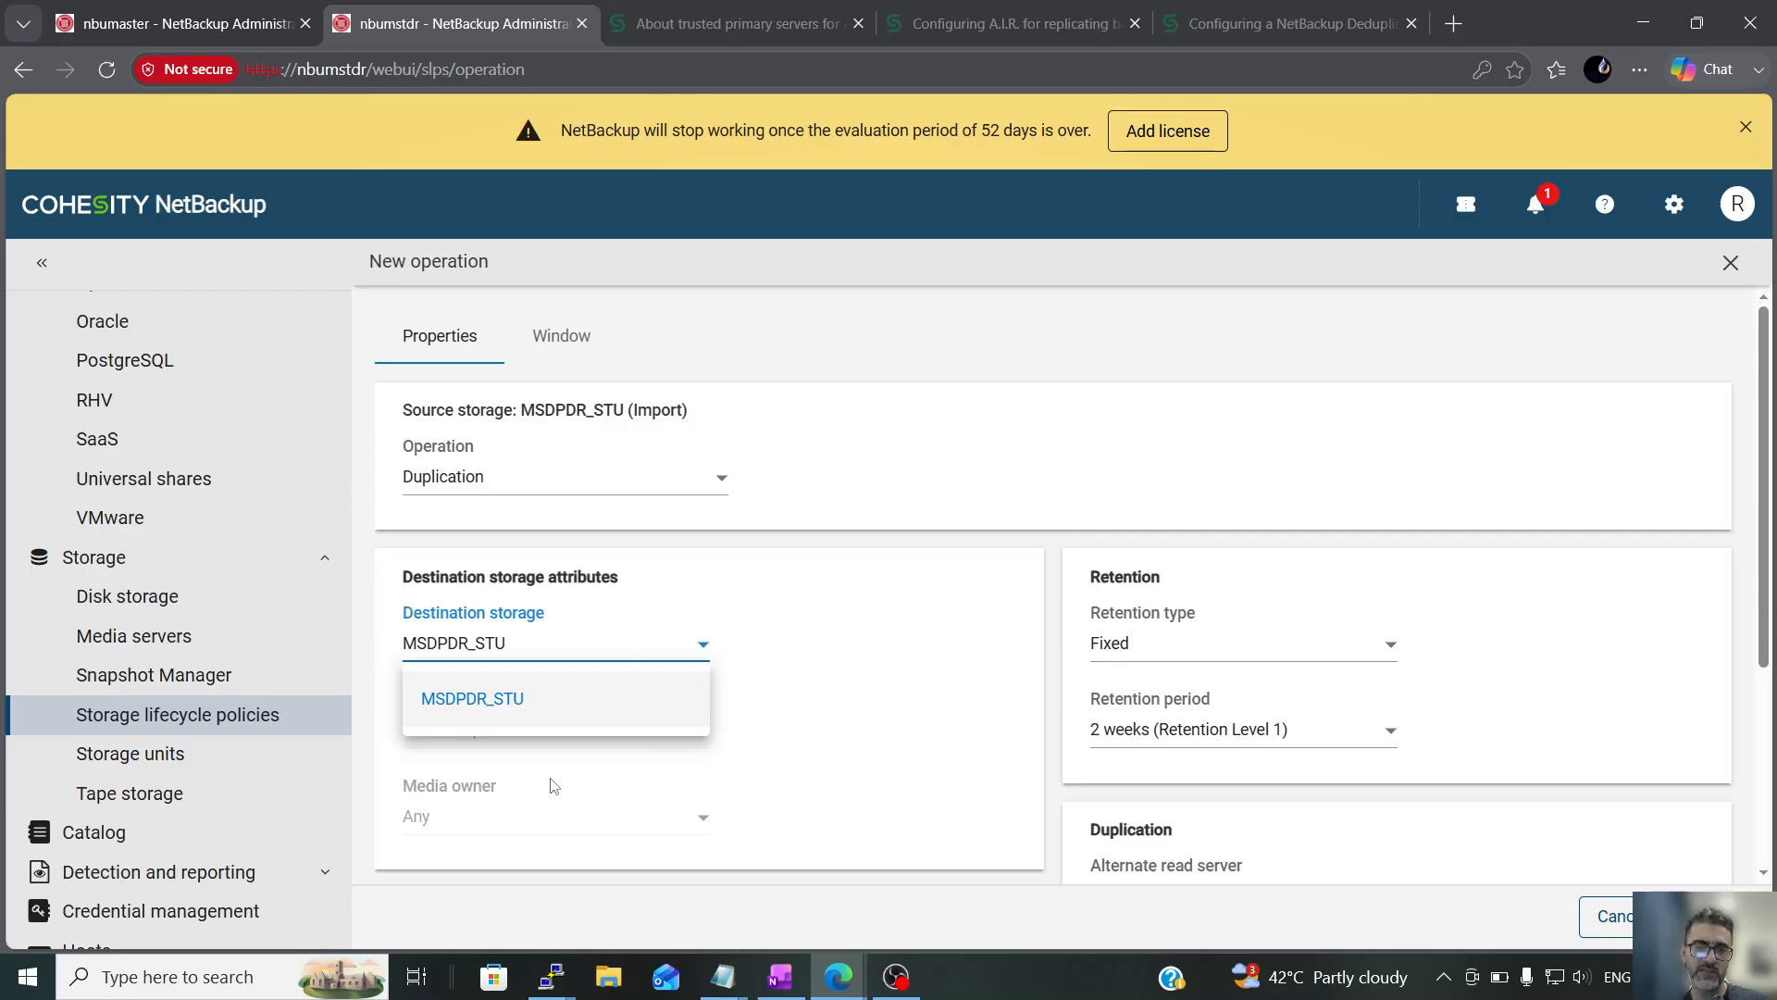
click(958, 636)
click(1277, 731)
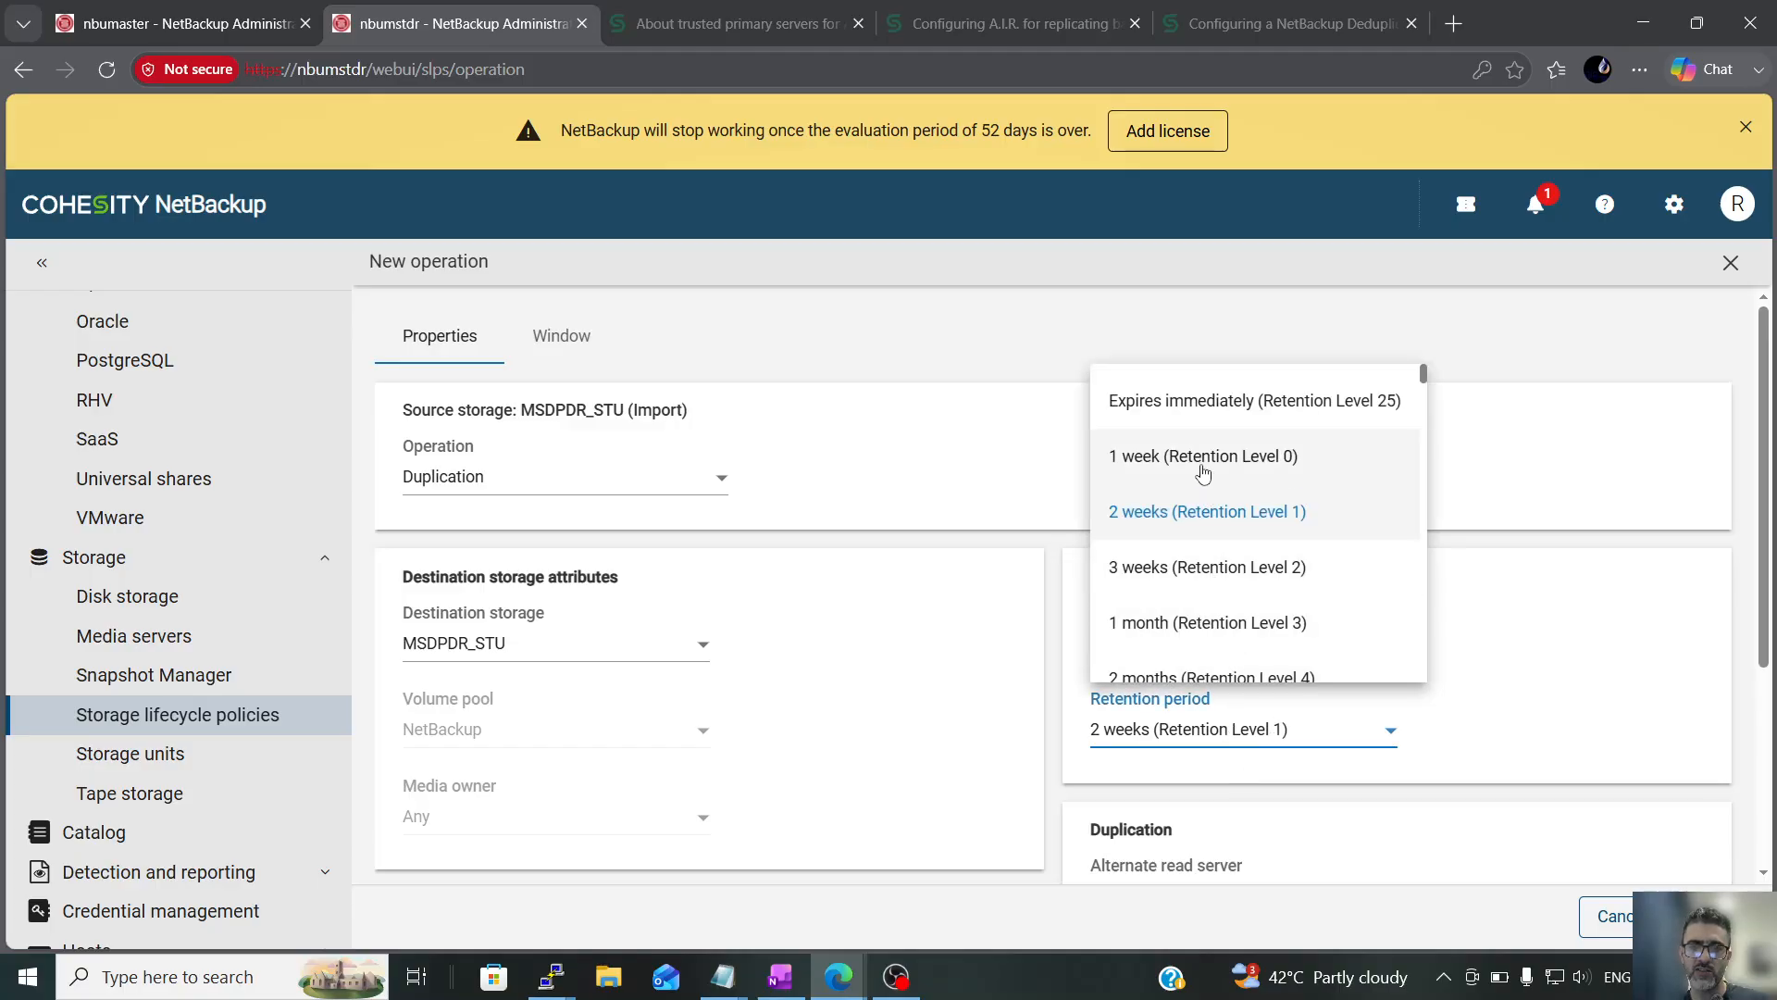
scroll(1241, 629, down, 5)
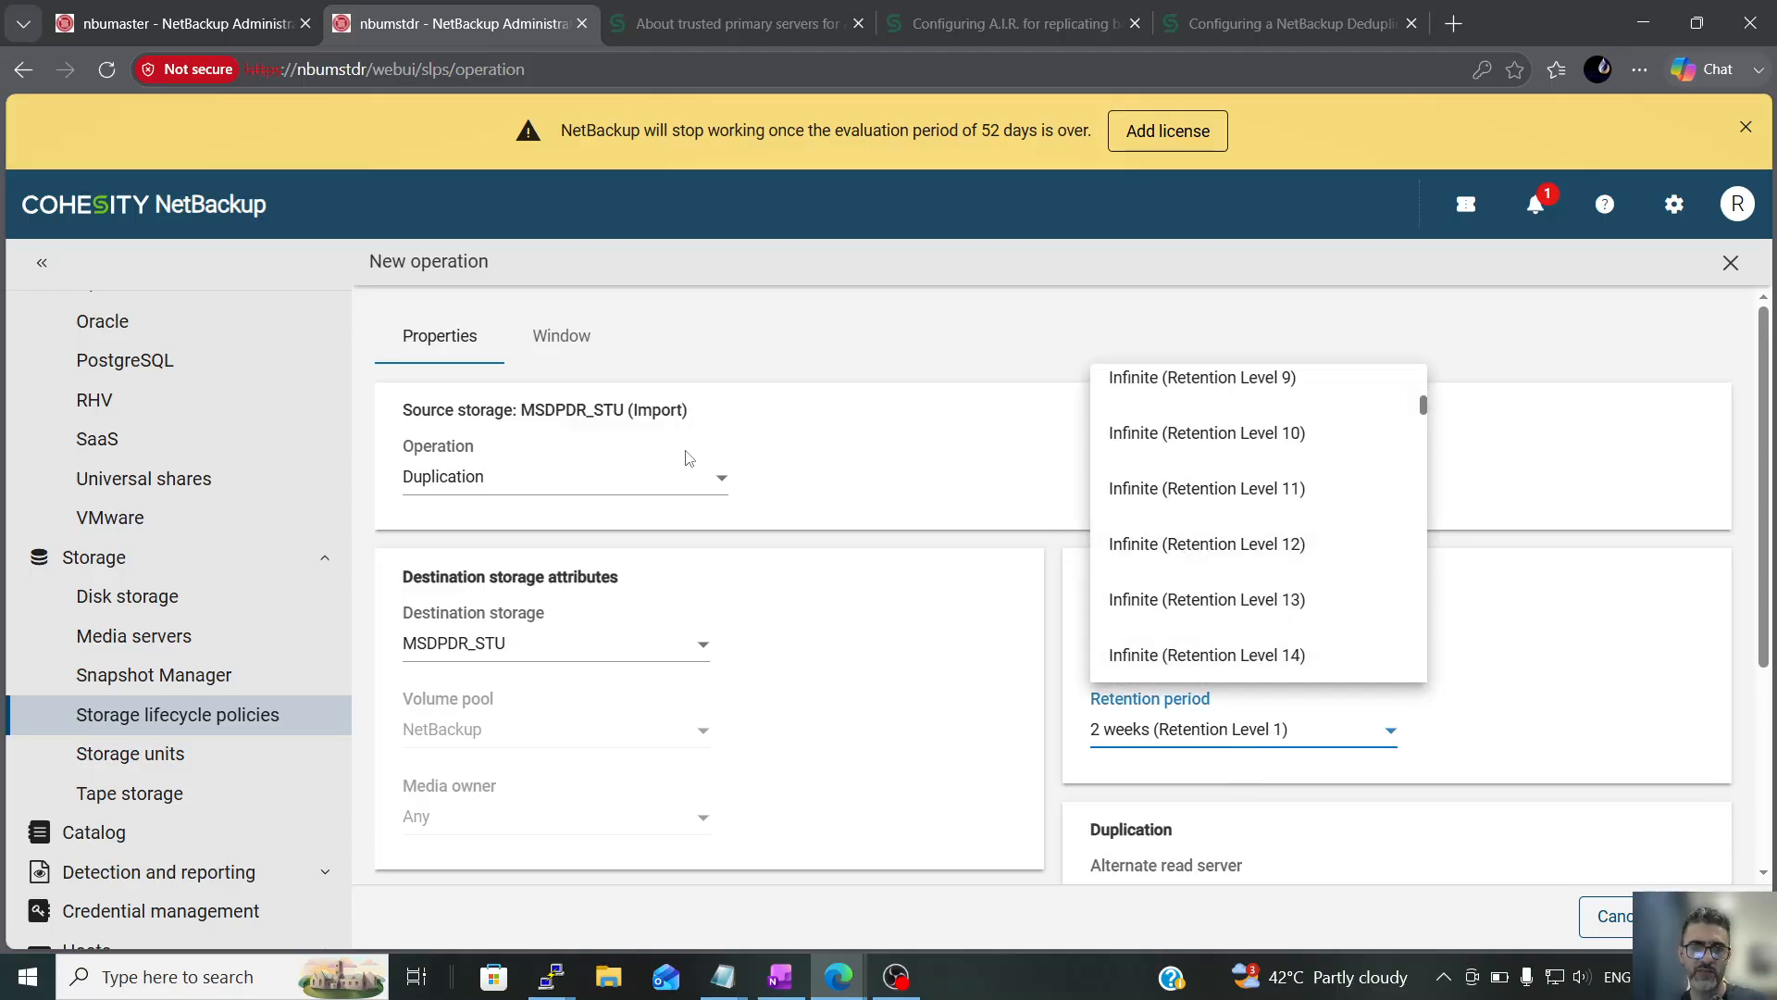
click(262, 721)
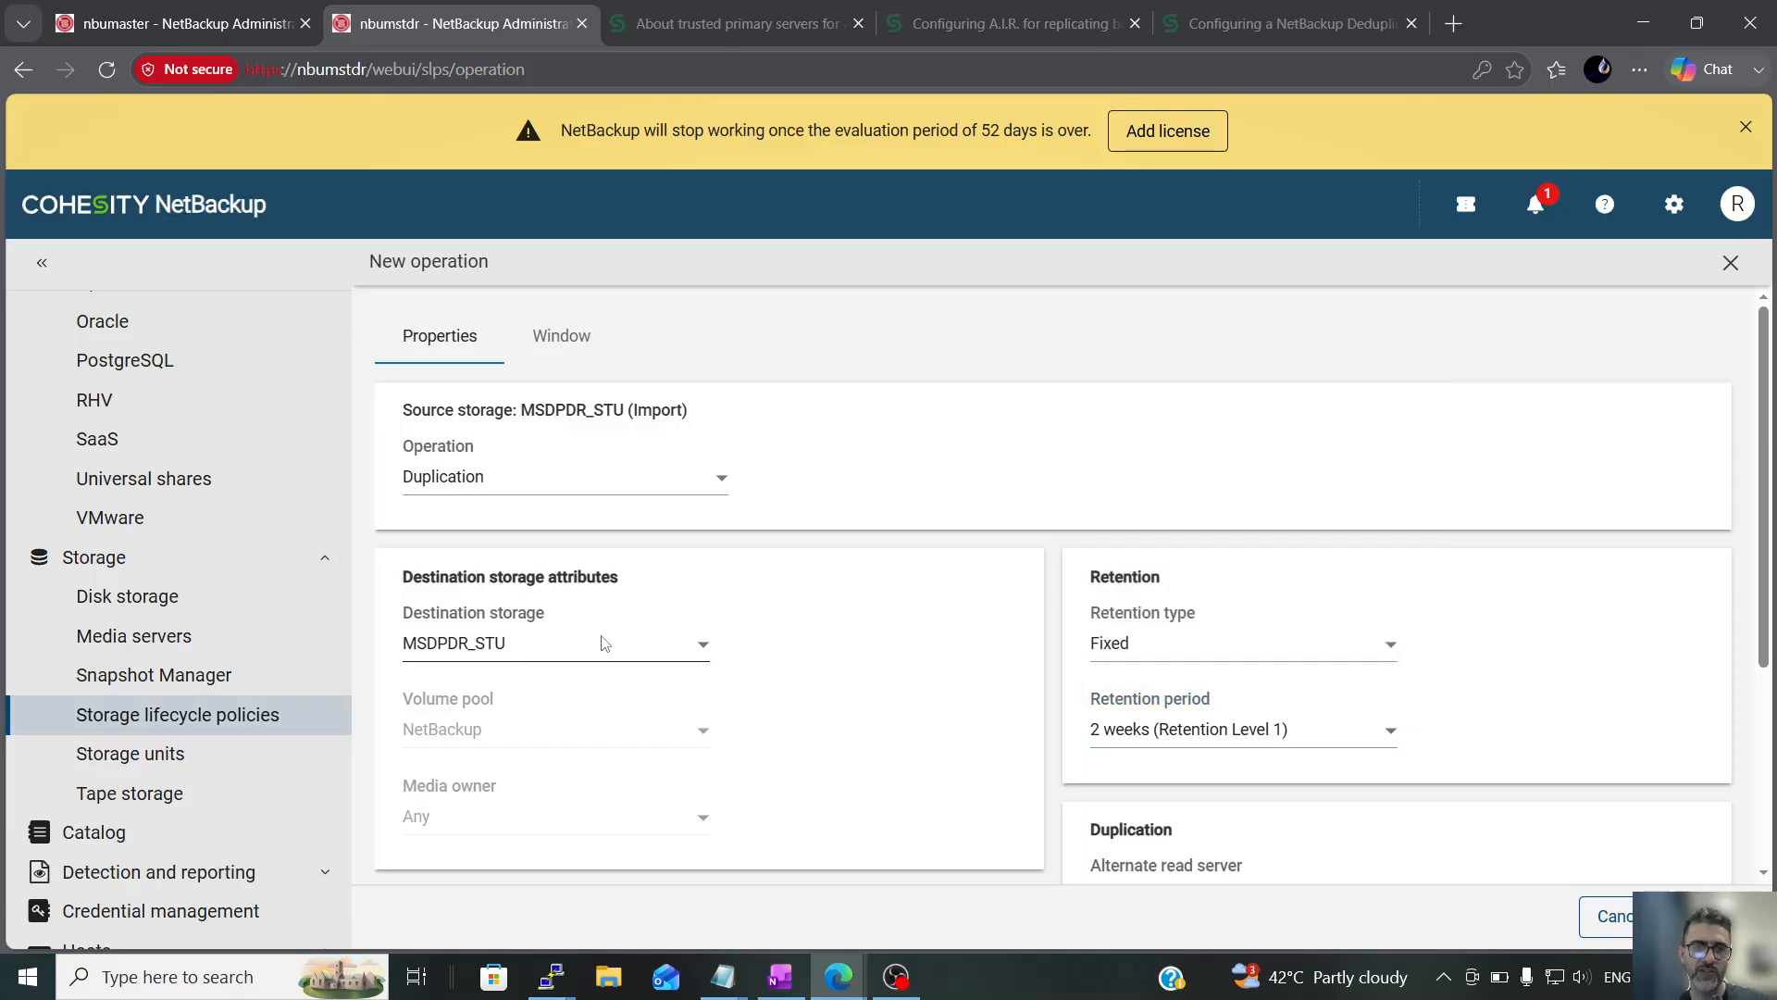
click(162, 720)
Examine the target server and retention options of a Replication child for HO-3D-DR-3D_import_SLP's Import operation, and leave without saving
click(548, 502)
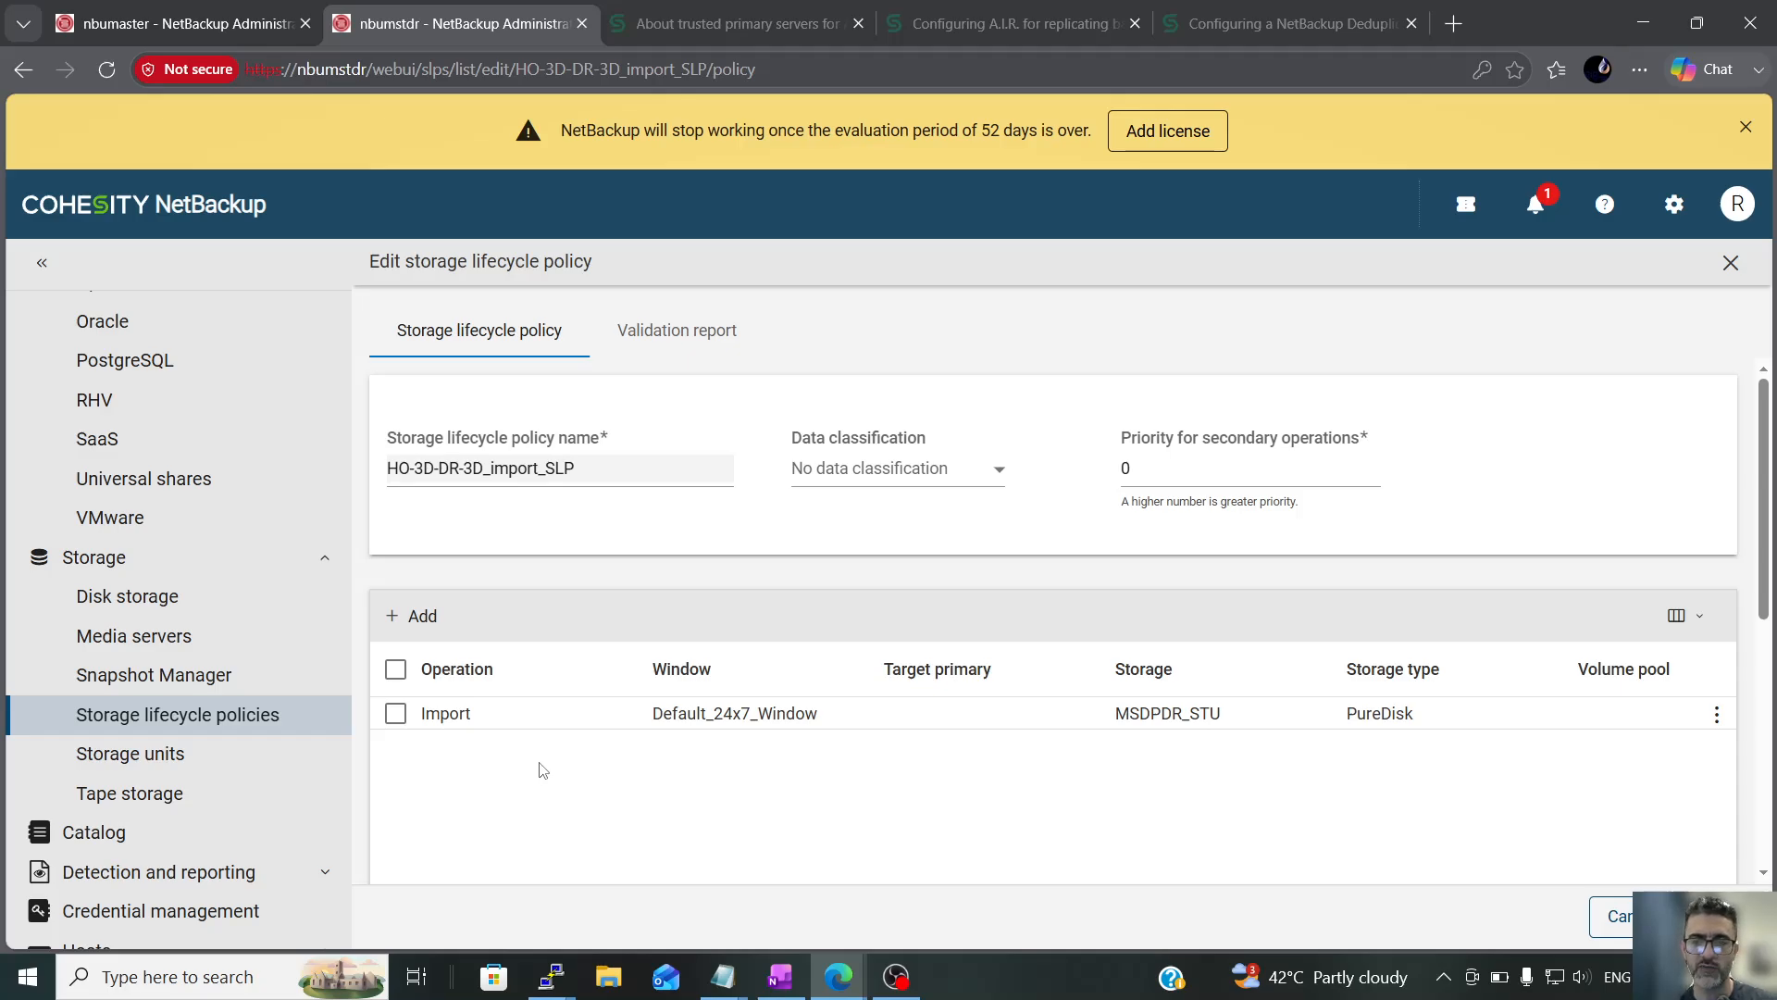
click(395, 713)
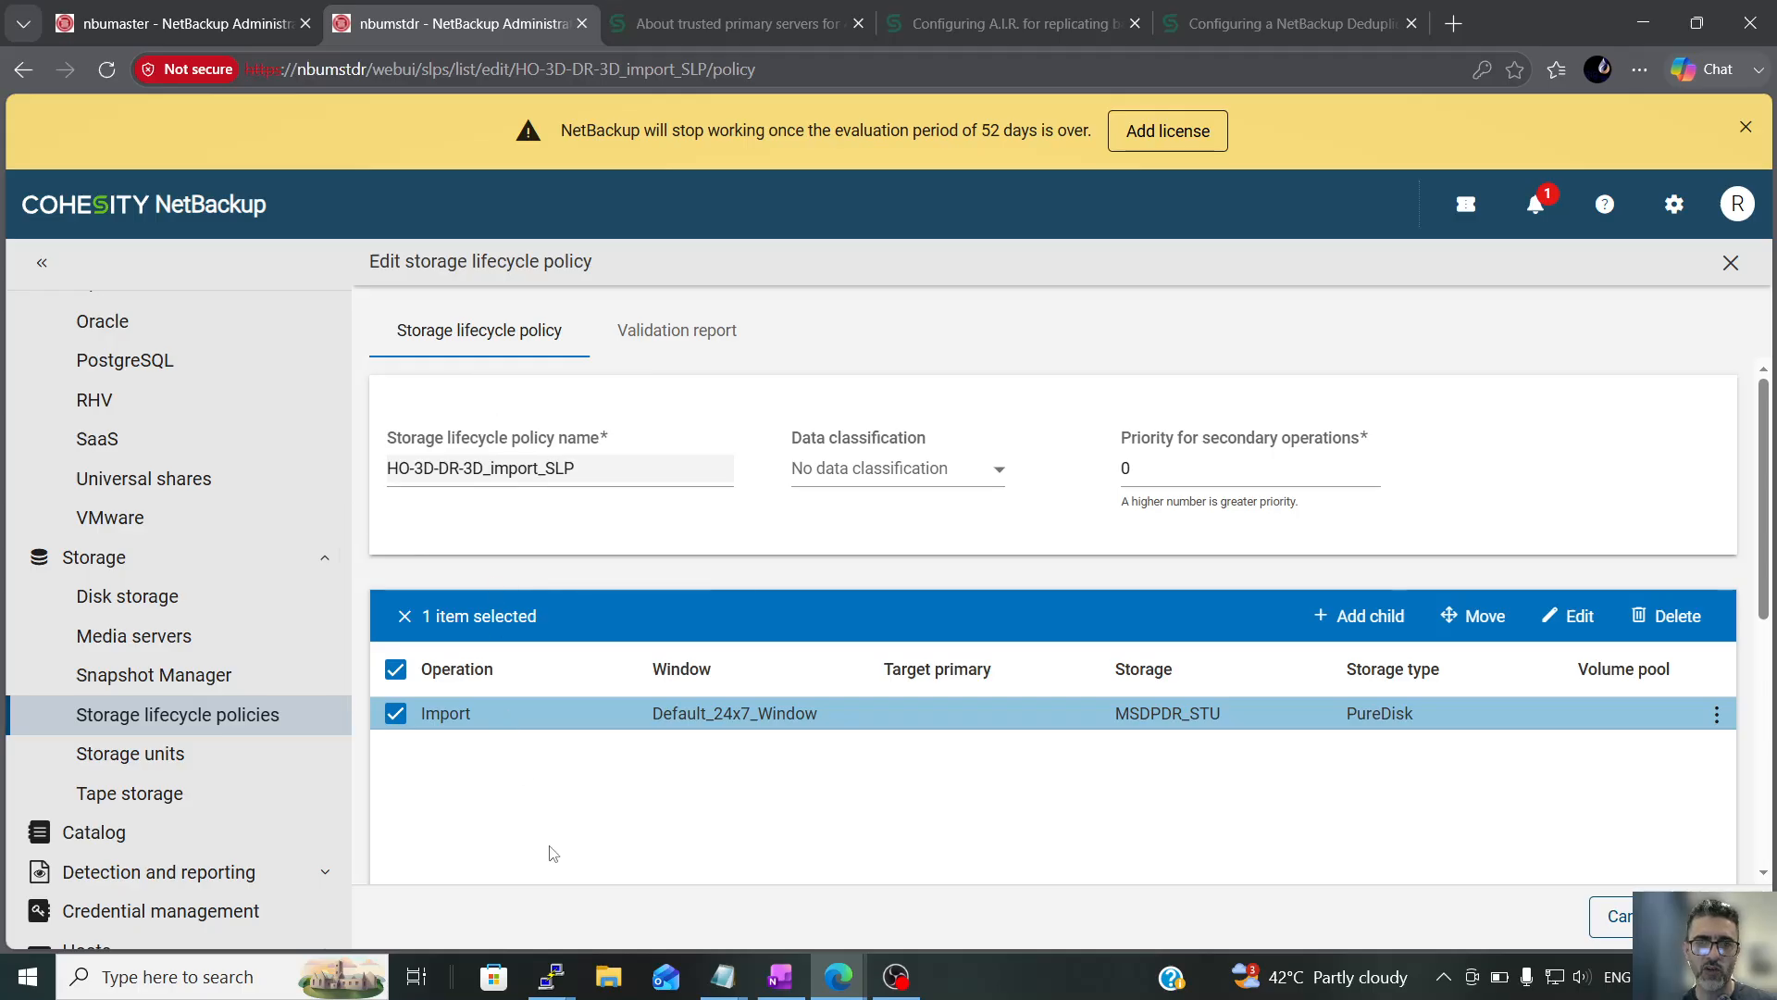
click(1368, 615)
click(500, 478)
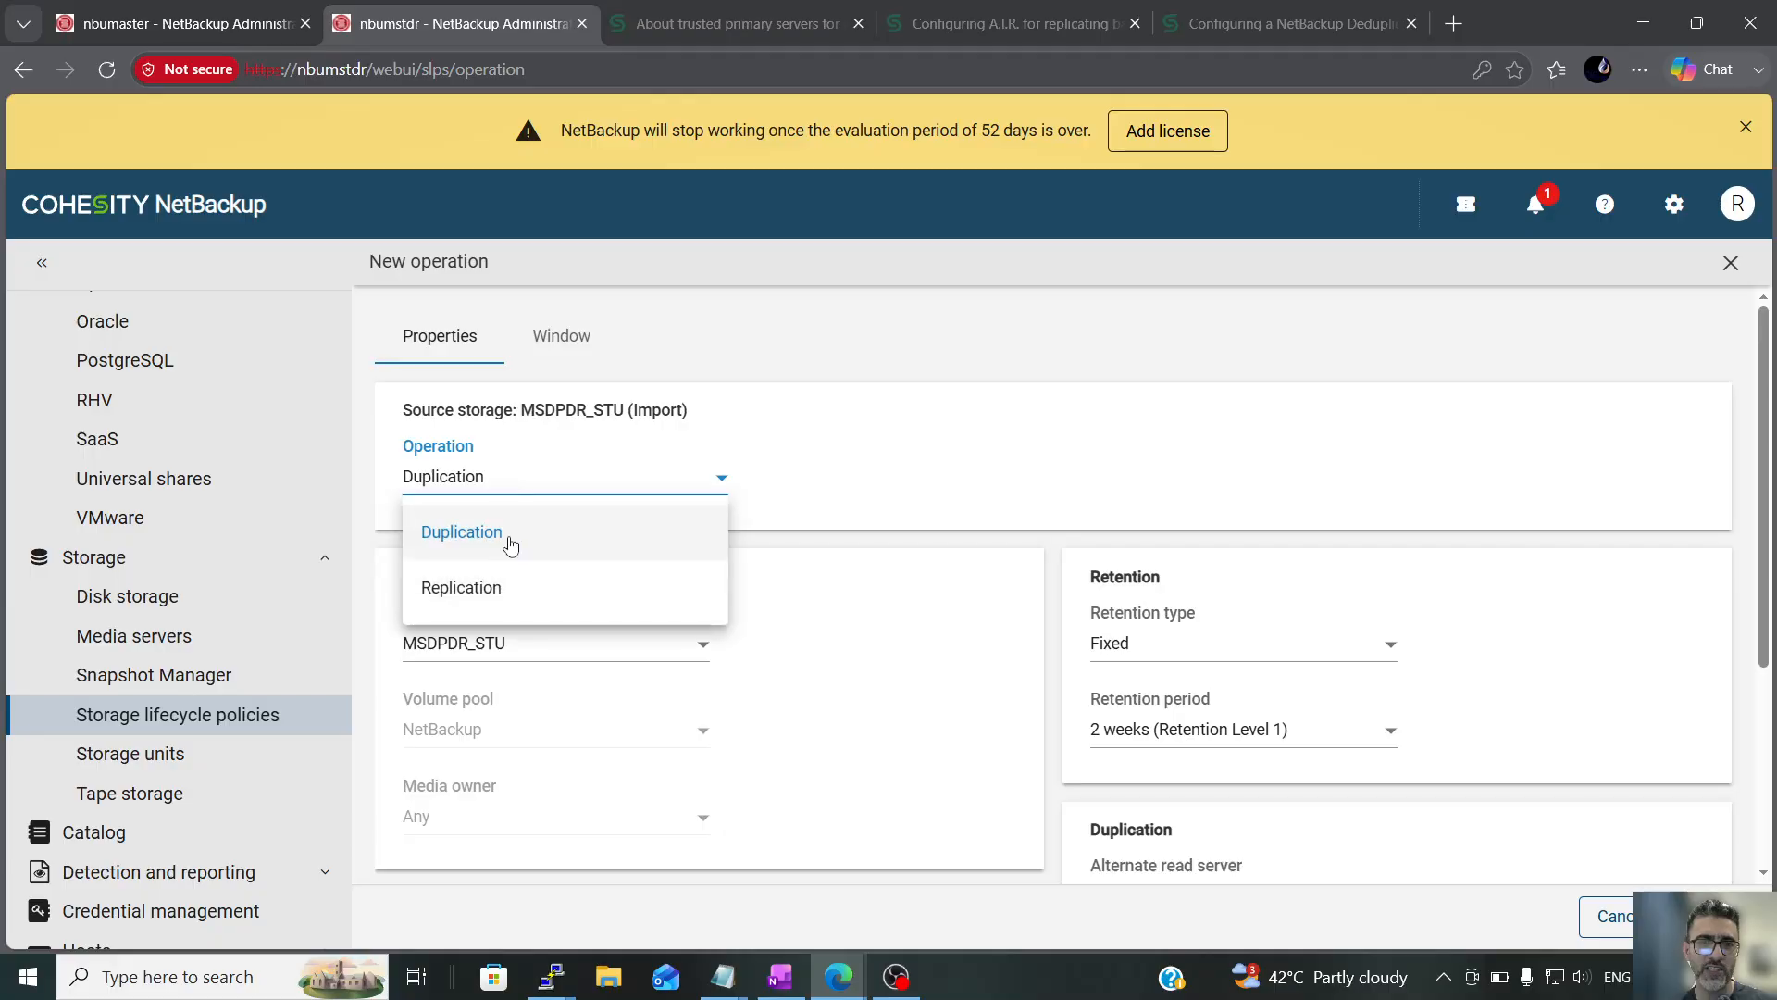
click(493, 600)
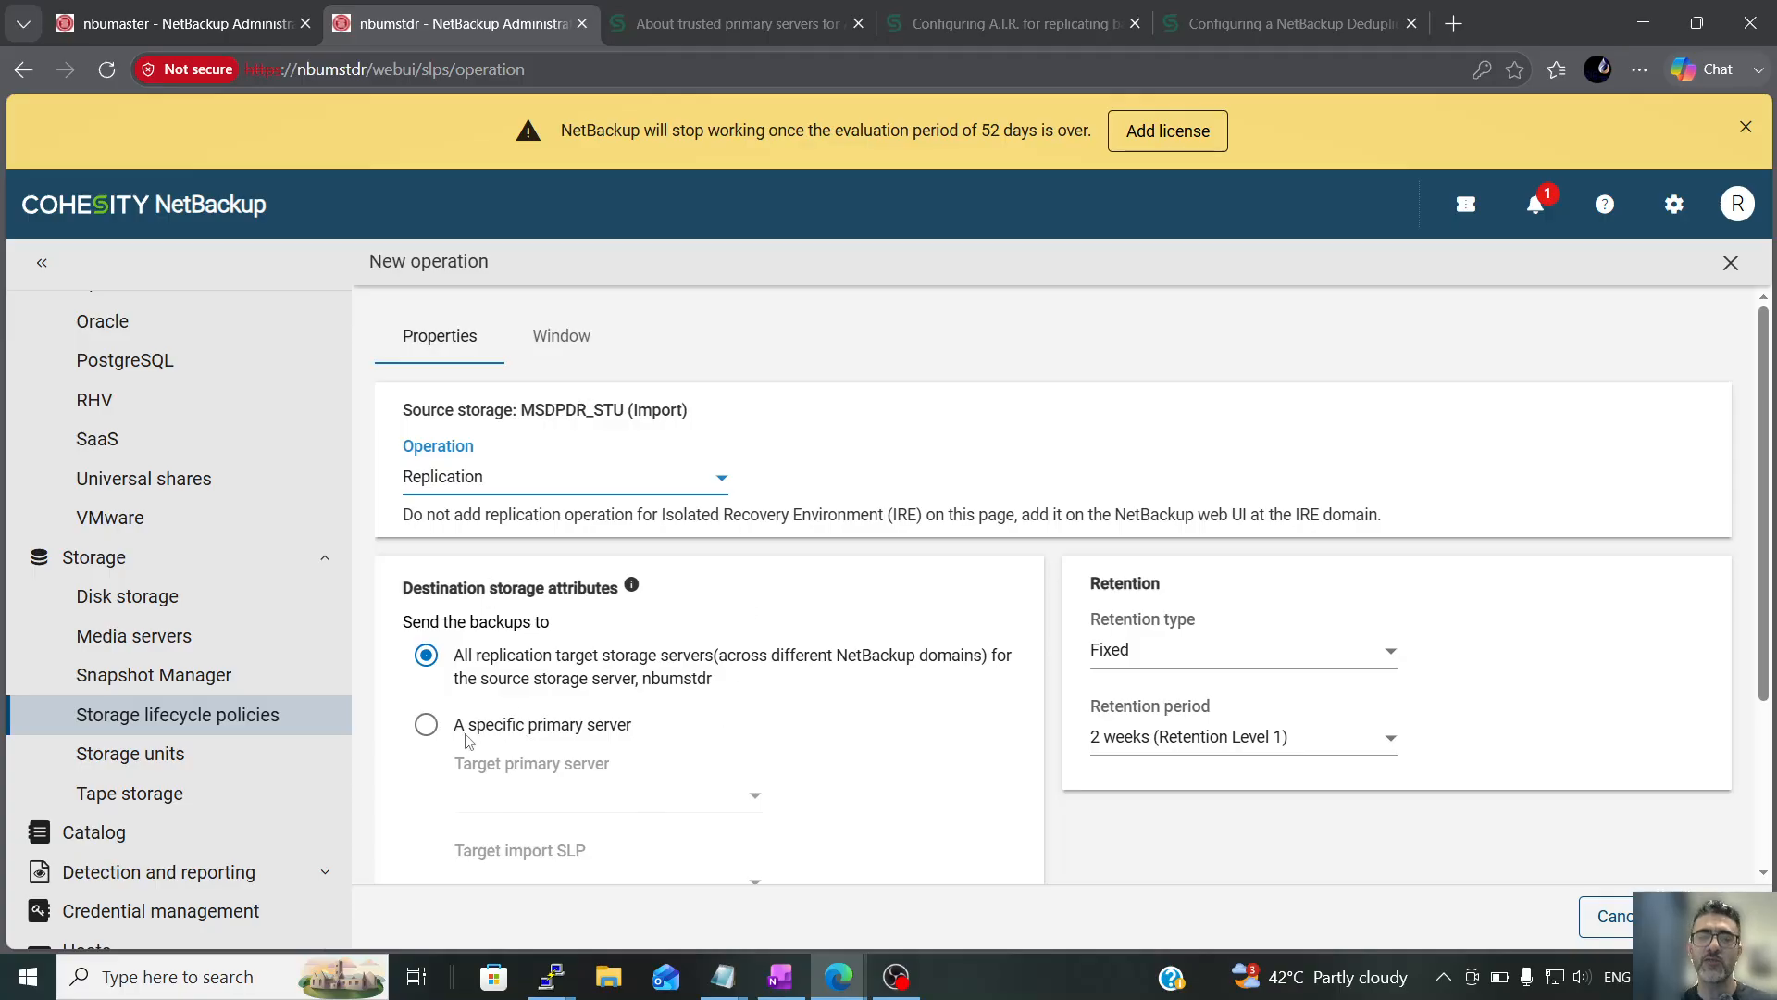
scroll(468, 740, down, 3)
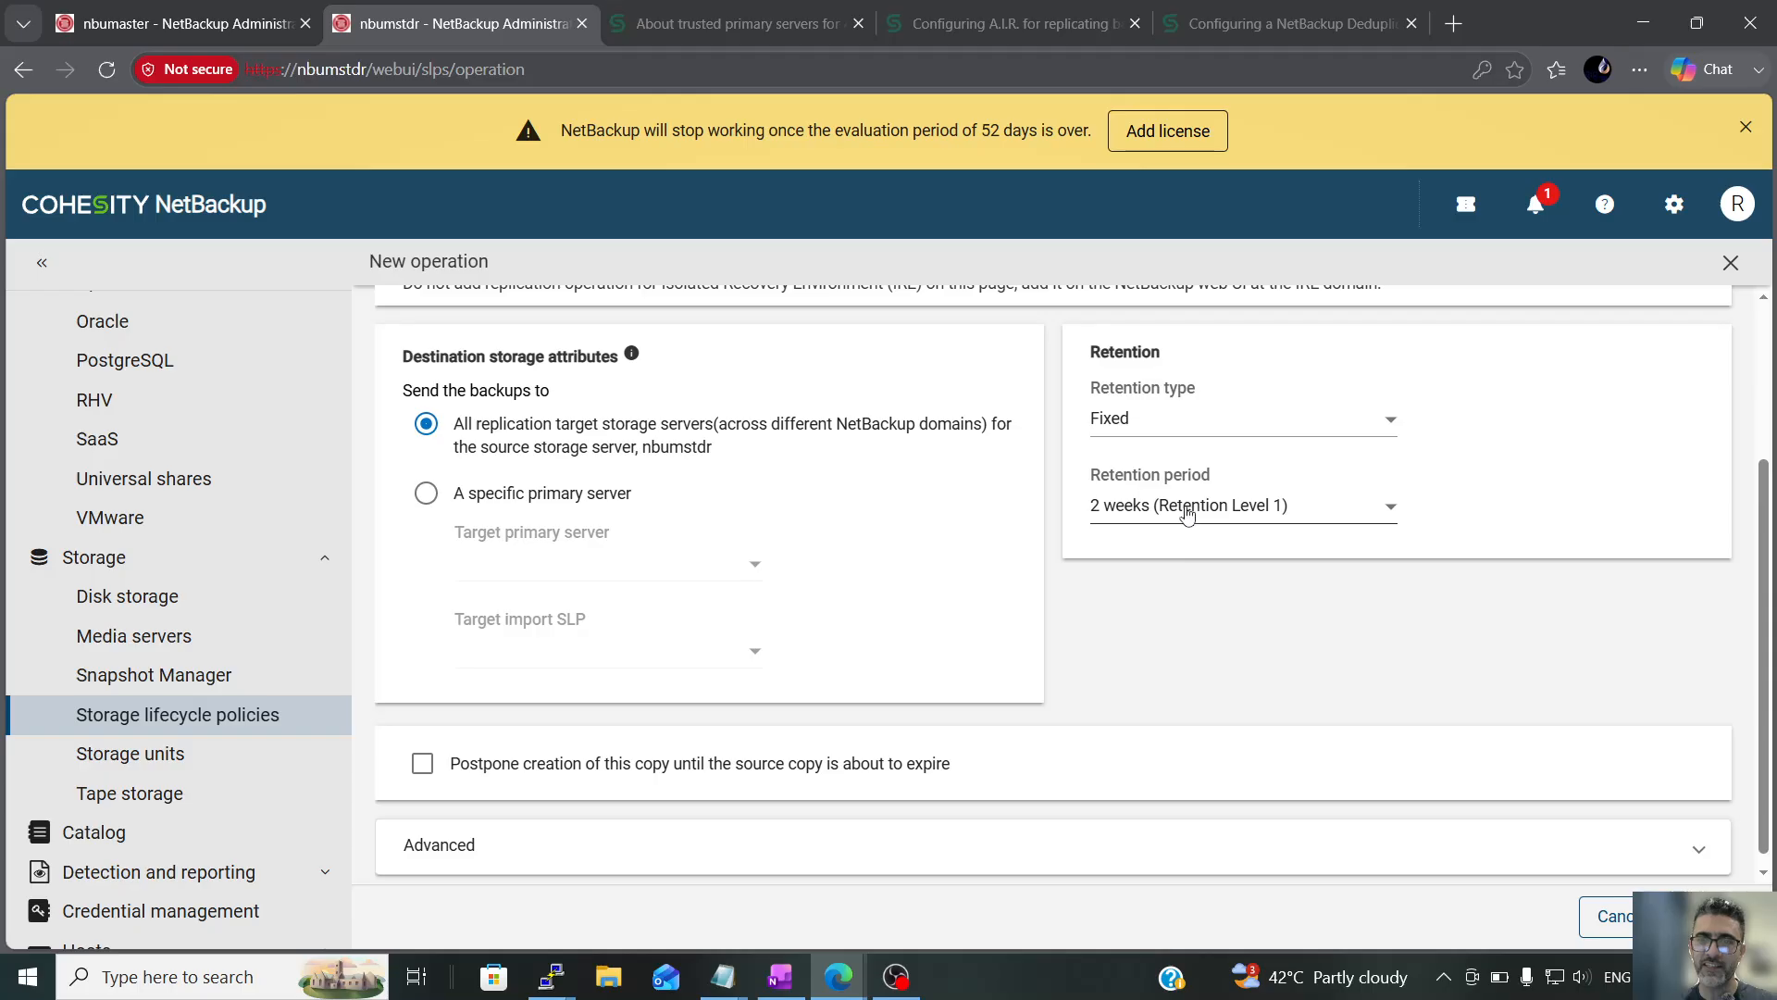
click(1189, 507)
scroll(1182, 726, down, 3)
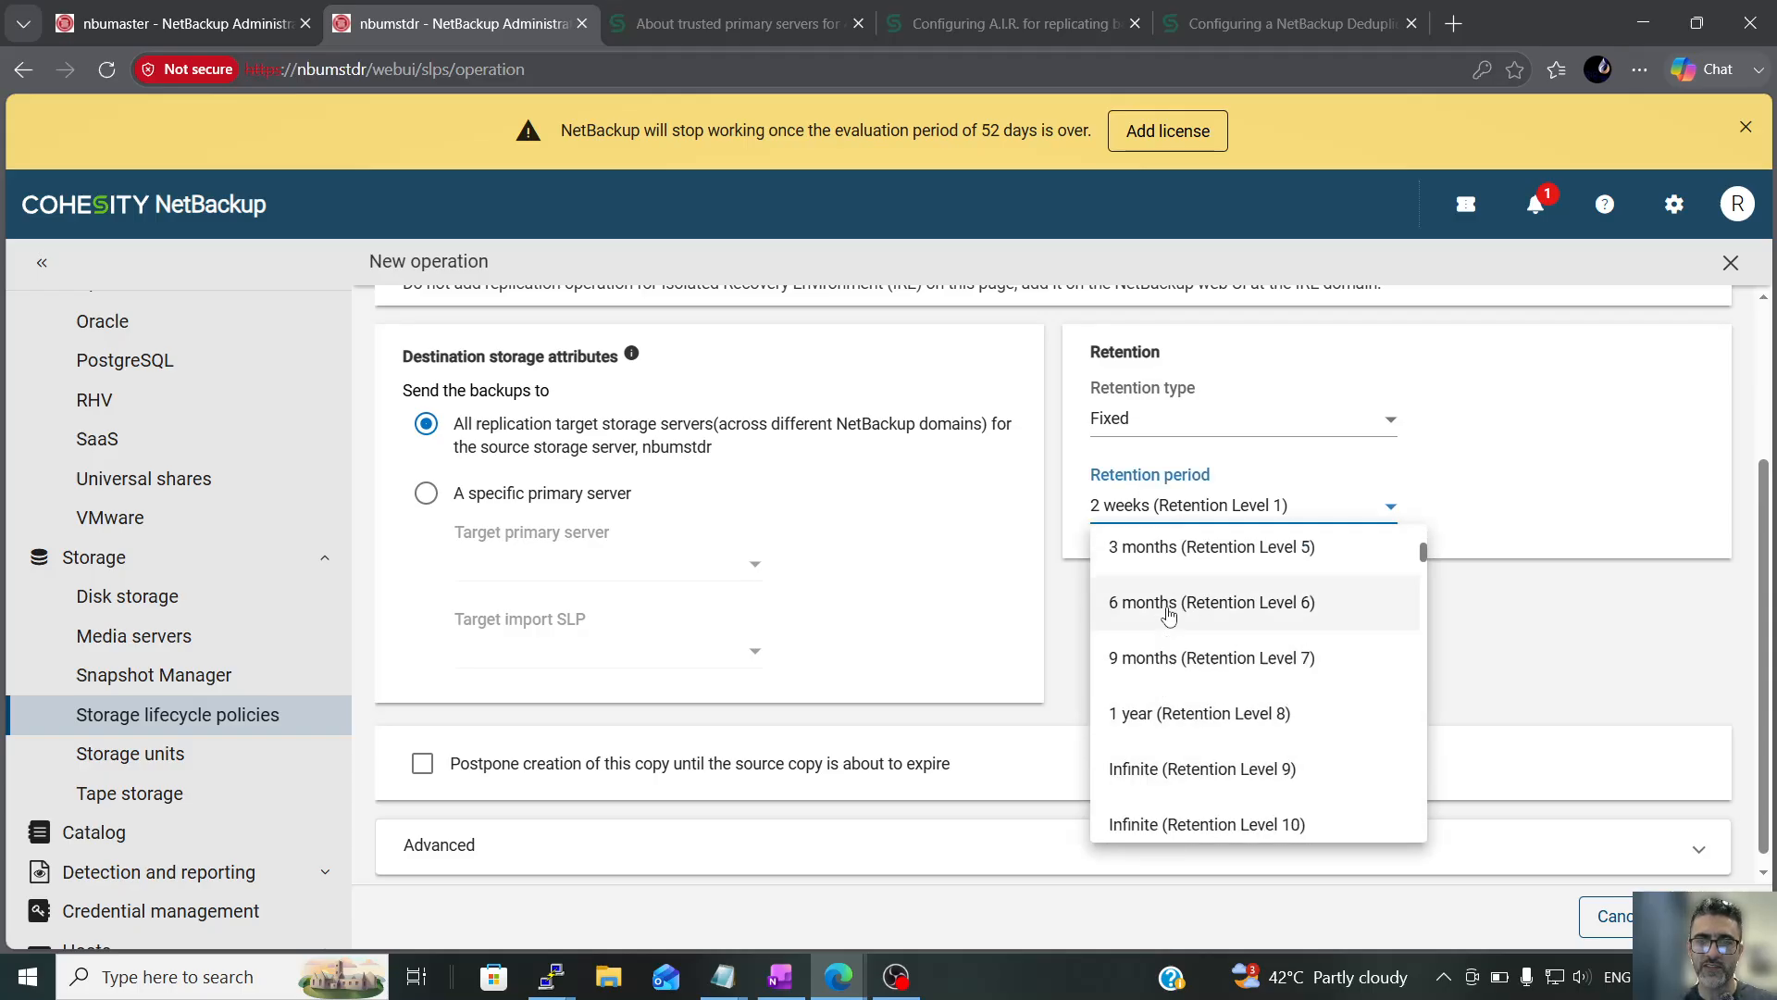
scroll(1172, 631, up, 1)
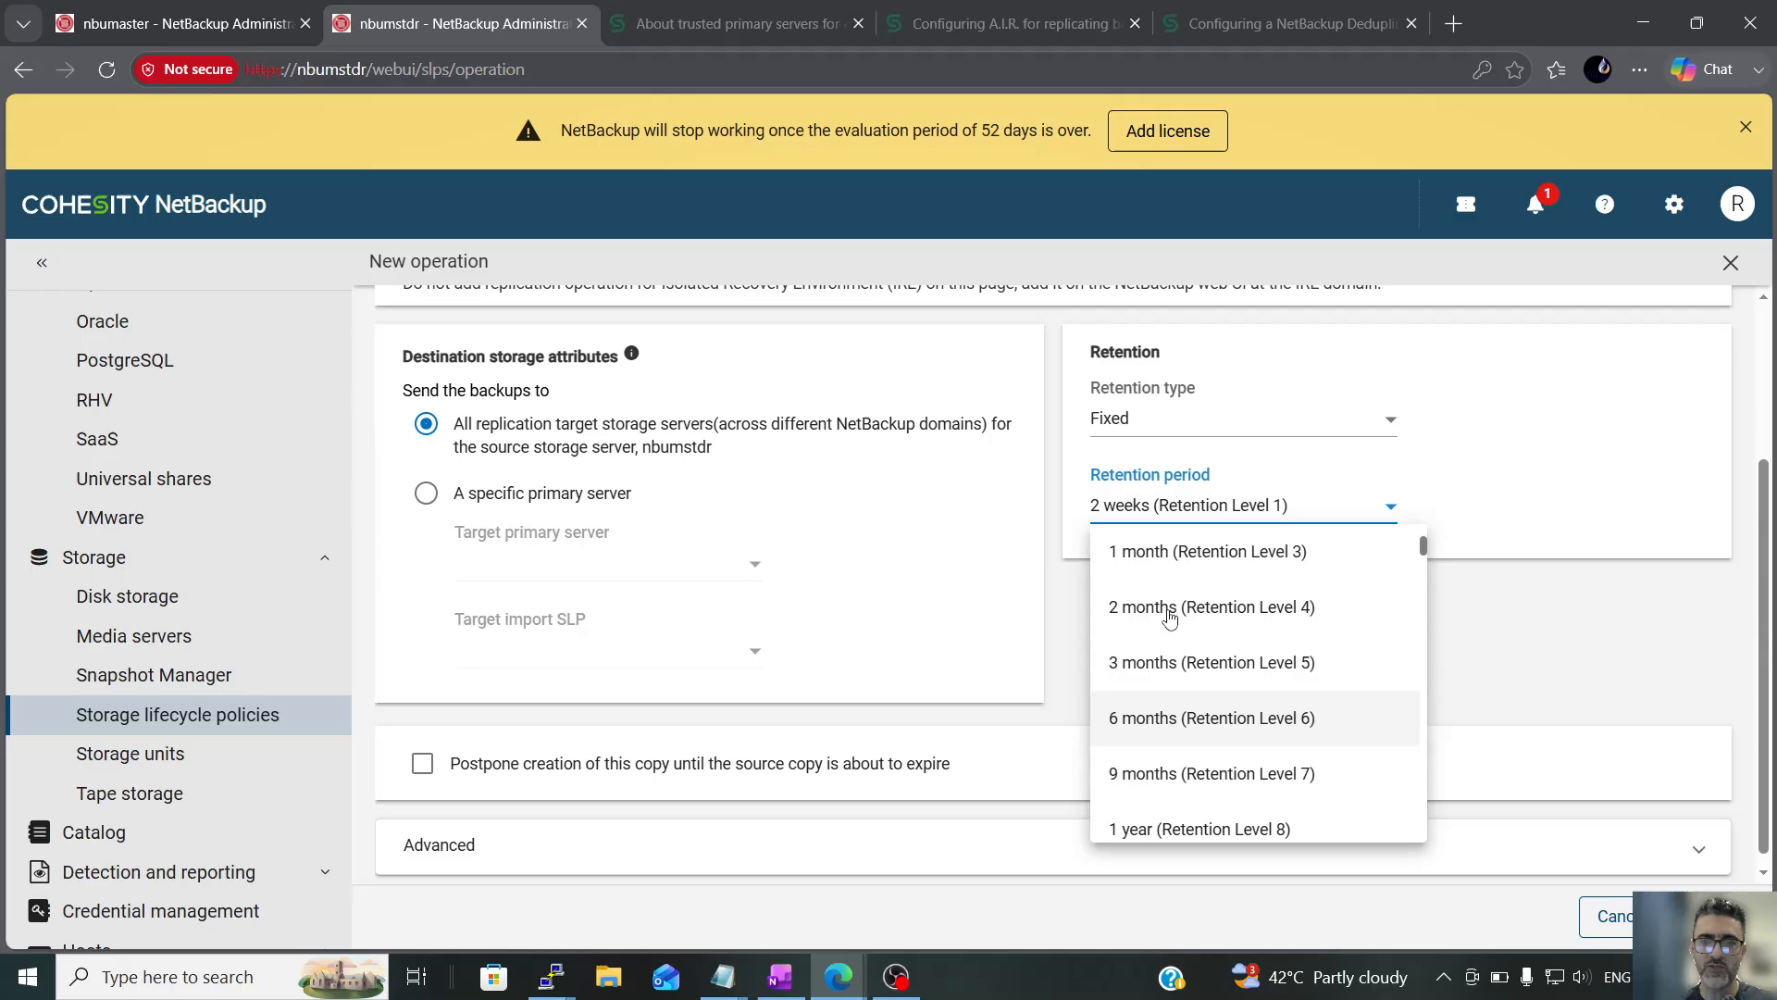
scroll(1174, 632, up, 1)
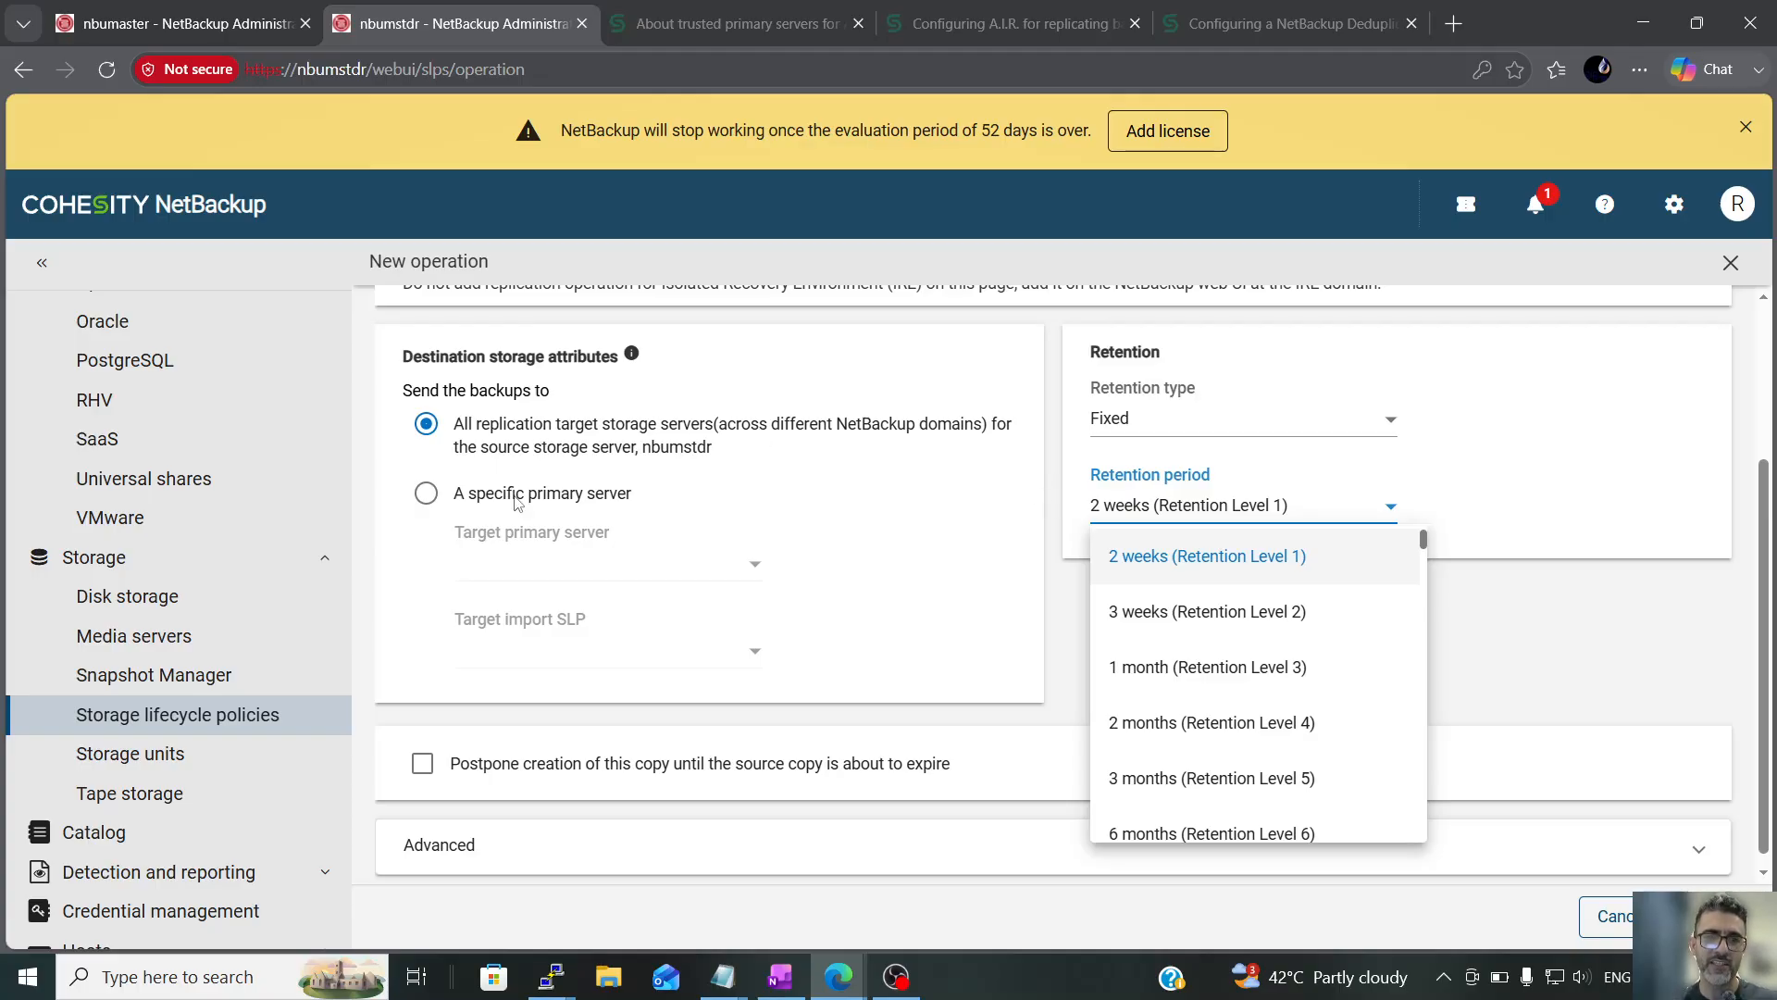
click(213, 714)
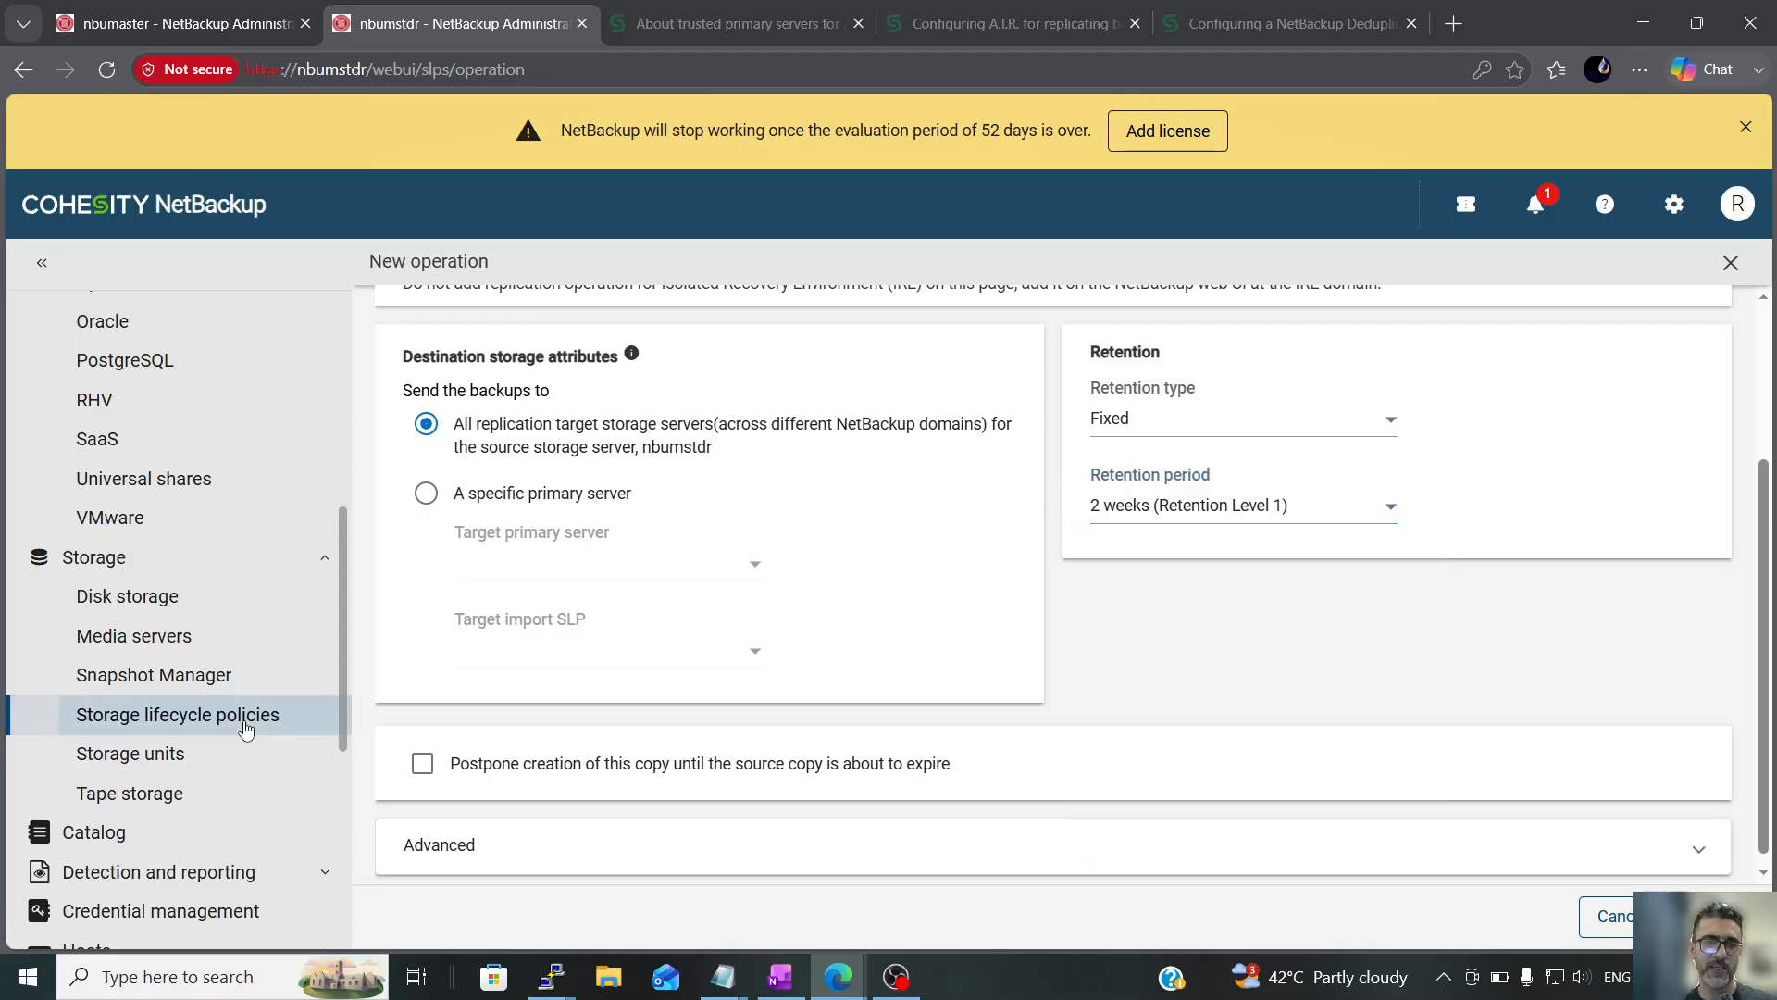
Reopen HO-3D-DR-3D_import_SLP, review the child operation types offered under its Import operation, and return to the policy list without saving
click(555, 499)
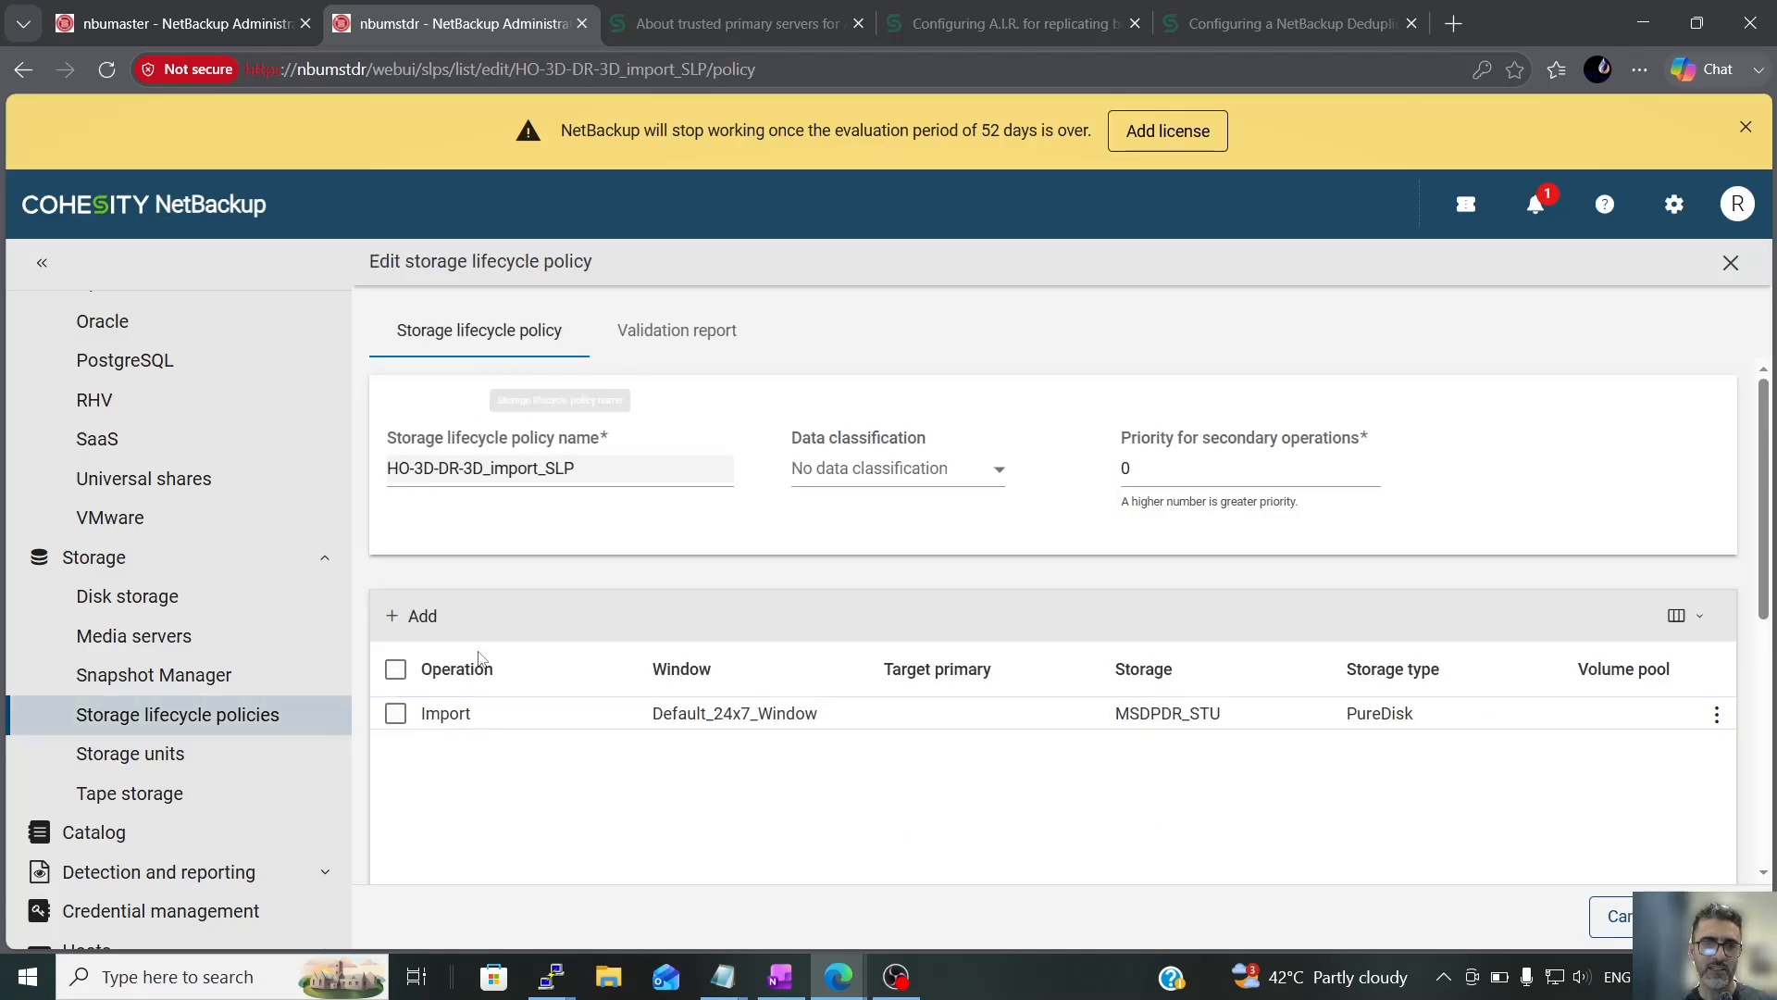
click(395, 713)
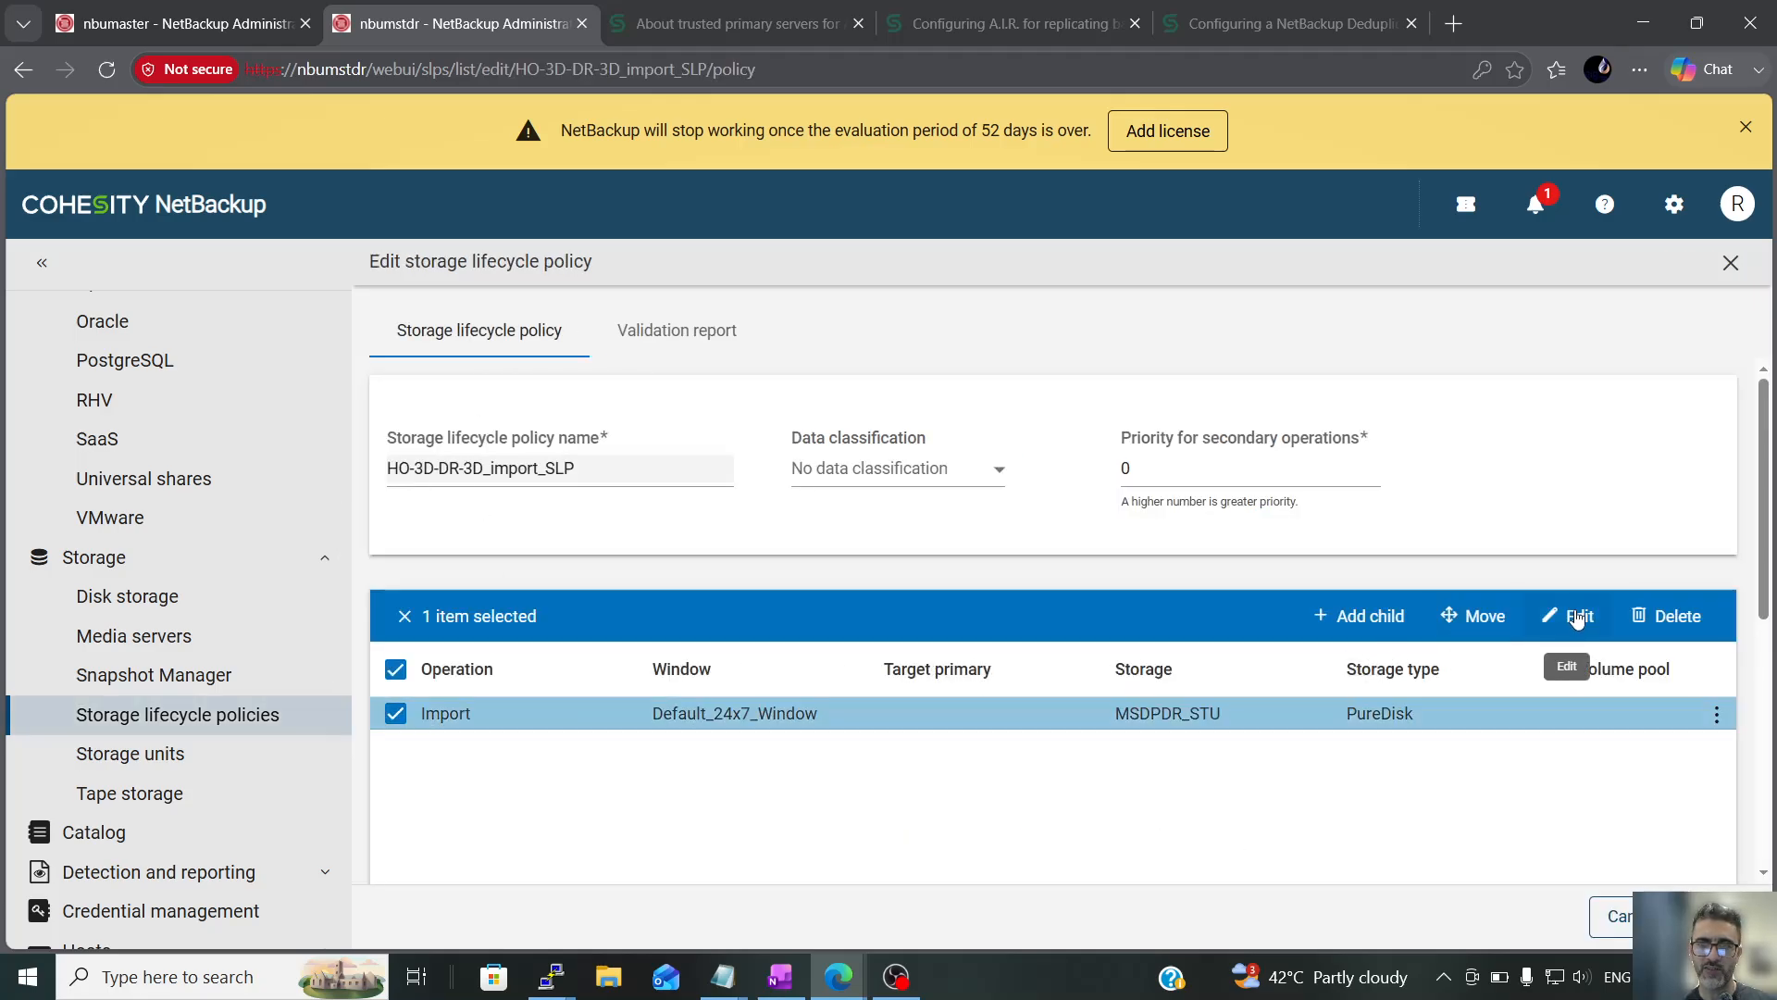
click(1377, 630)
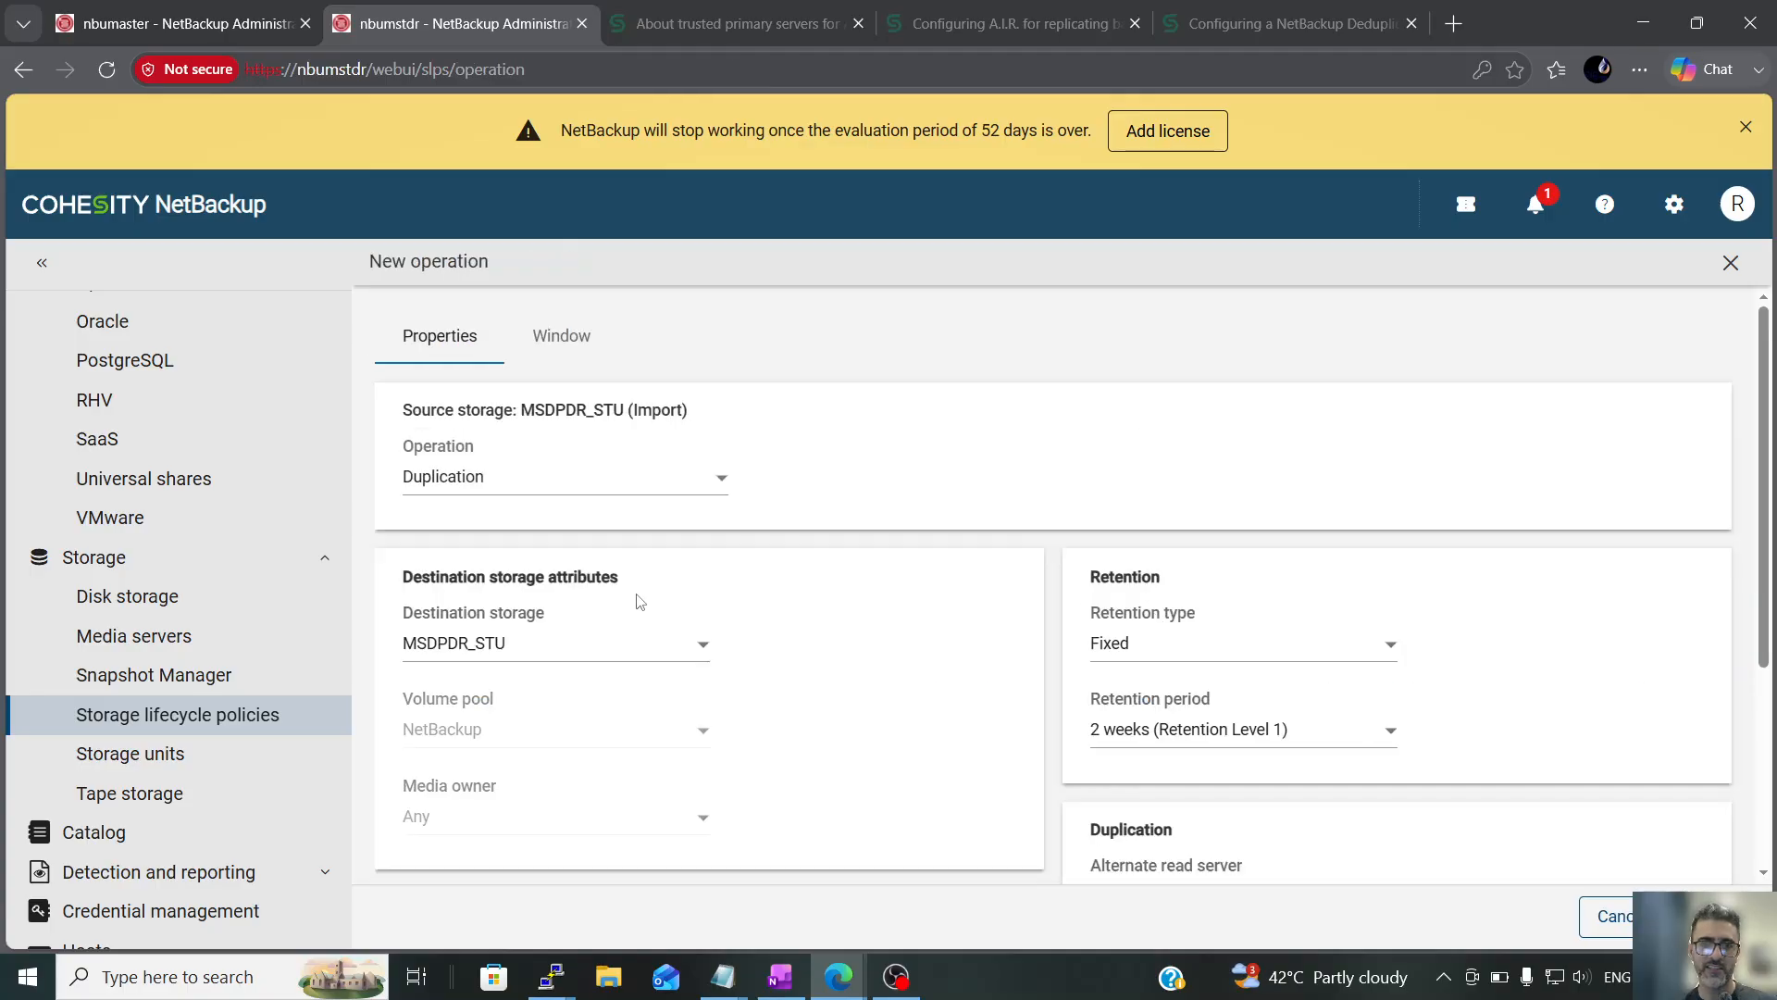
scroll(585, 663, down, 4)
scroll(585, 662, up, 4)
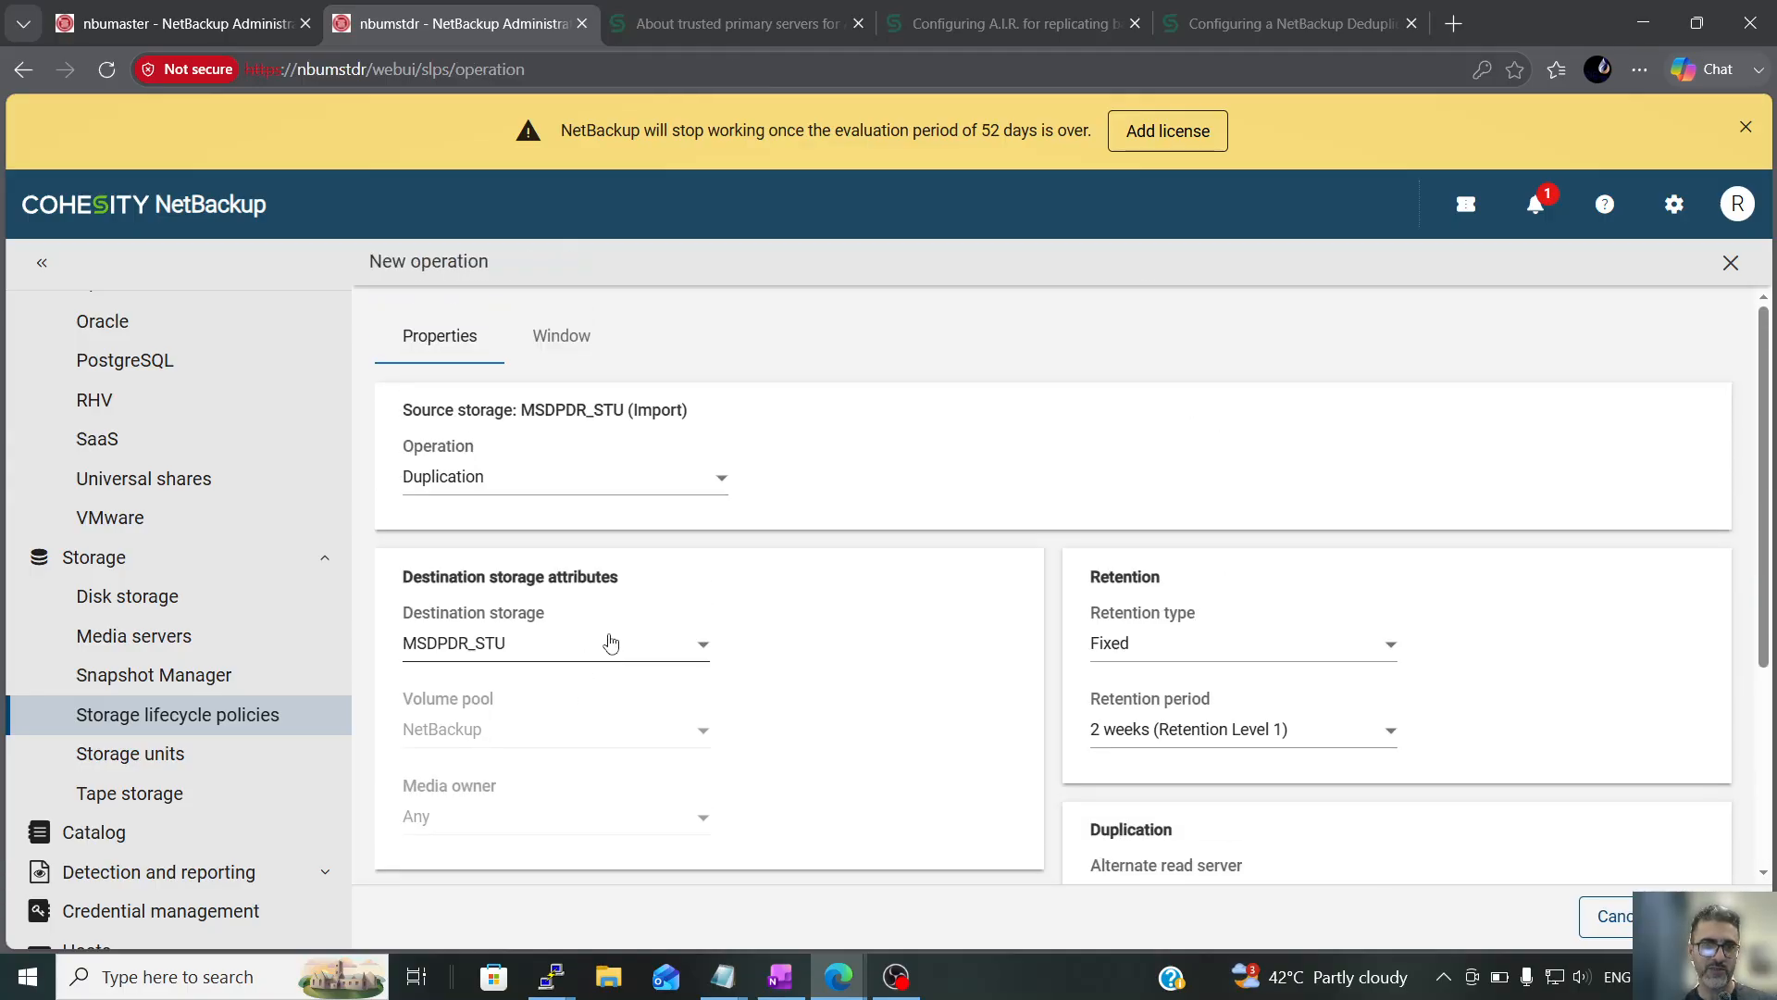
click(635, 483)
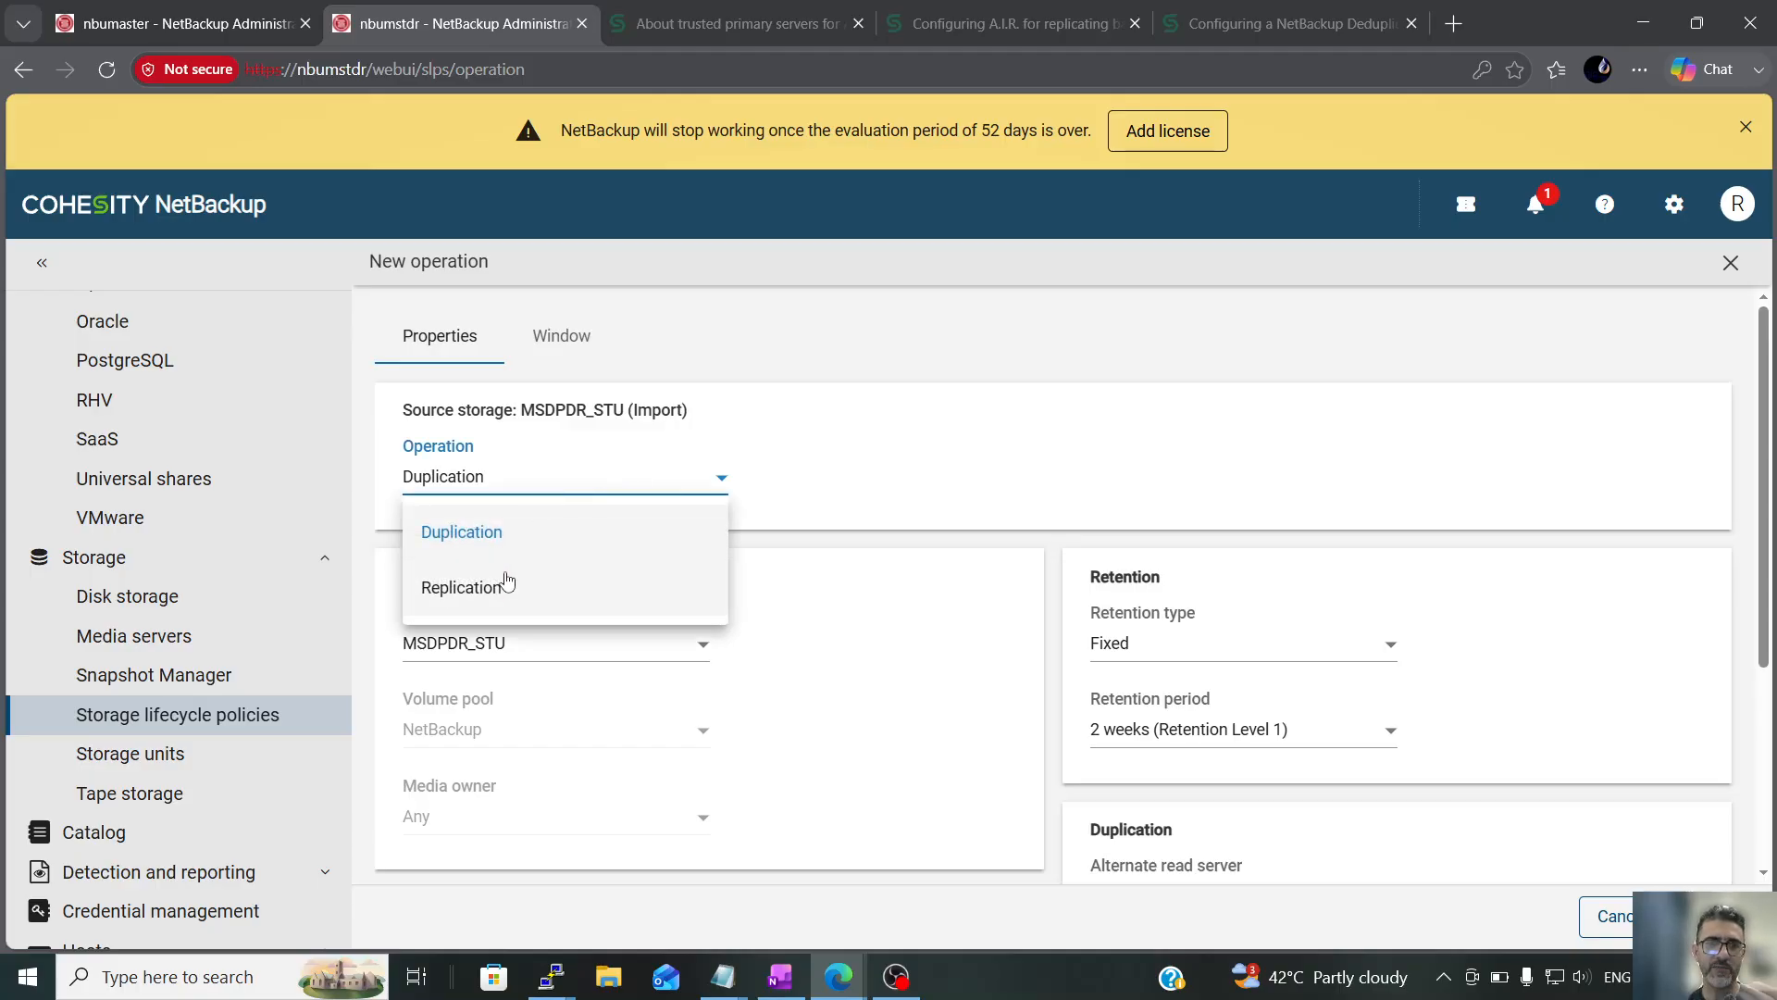
click(291, 726)
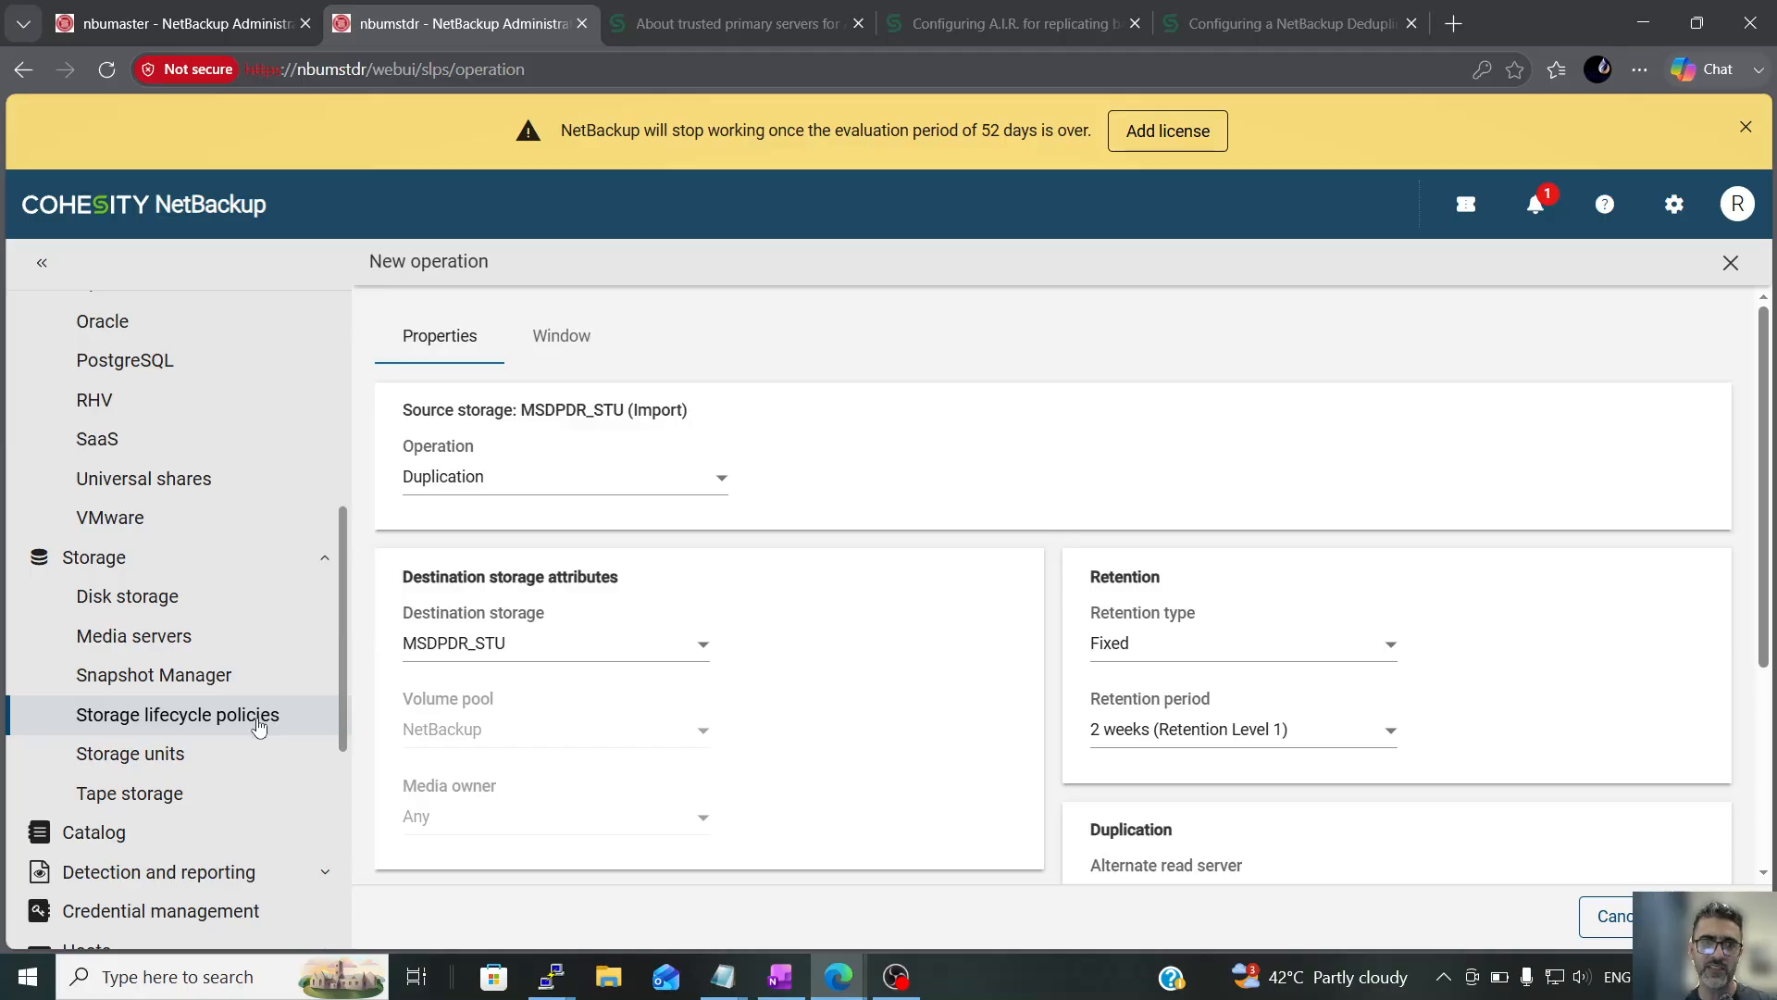
scroll(1374, 606, down, 4)
scroll(1374, 607, up, 4)
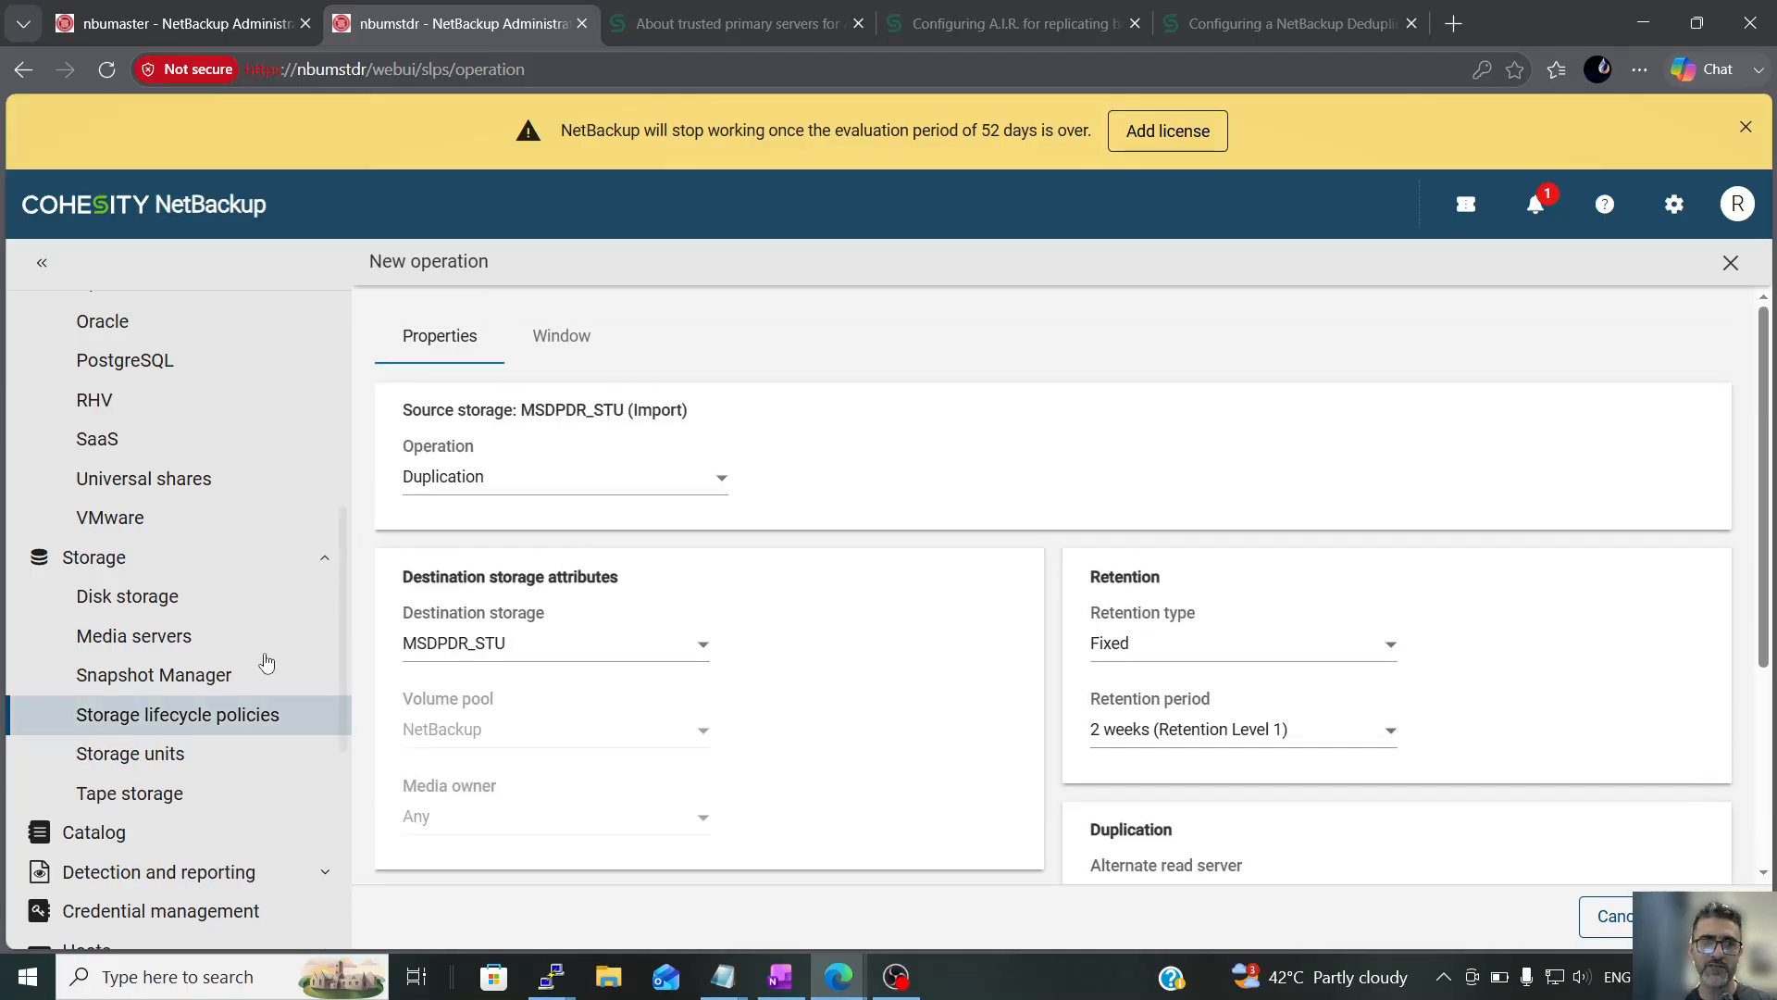
click(243, 720)
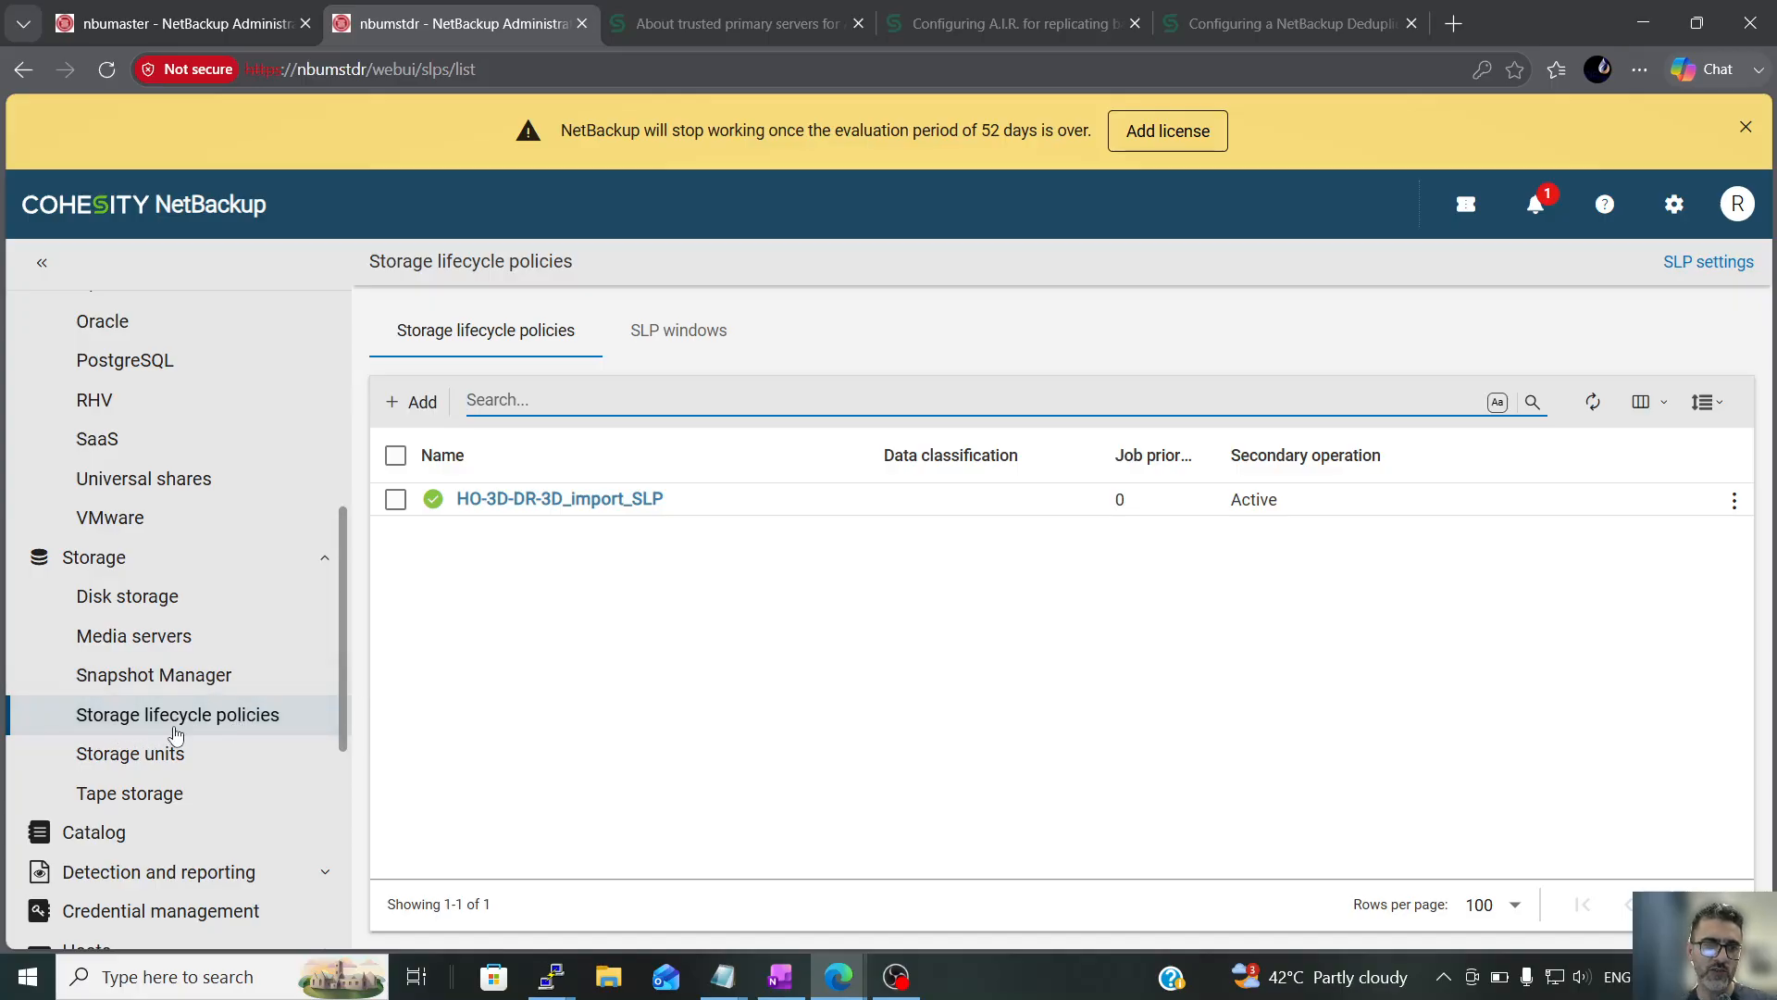
Examine the SLP settings, from the minimum size per duplication job to the A.I.R. import properties, and return to the policy list
click(1721, 269)
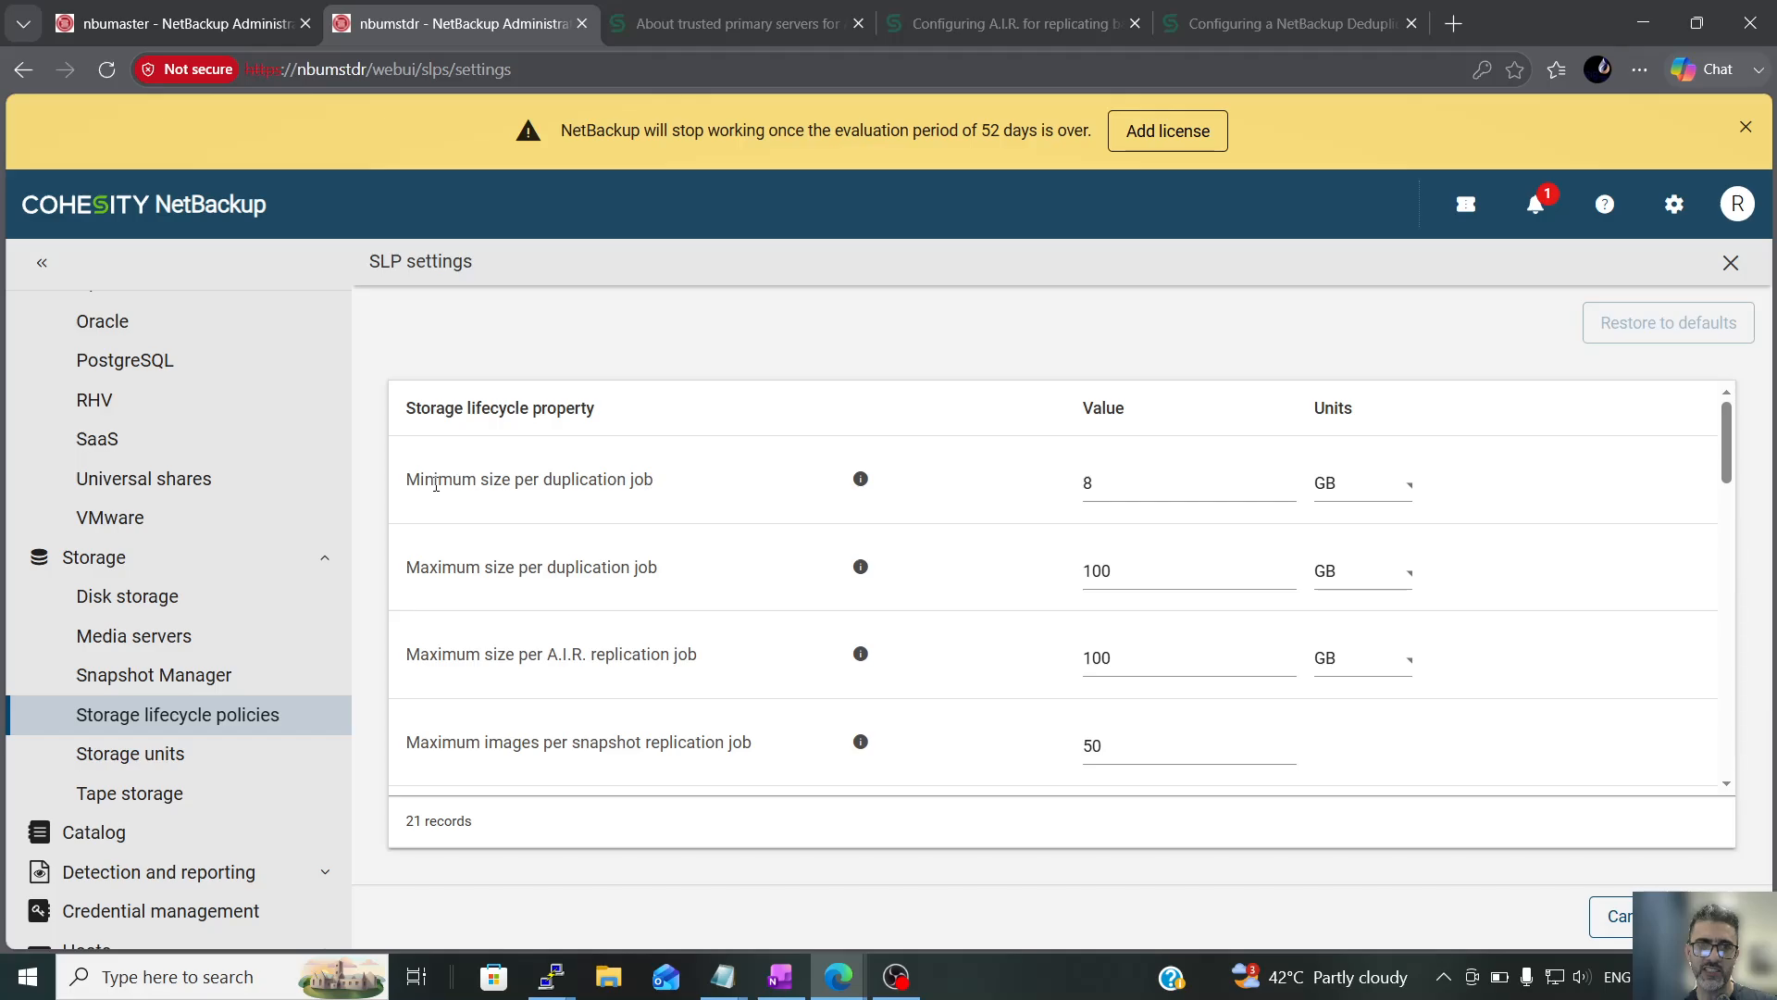
drag(414, 483, 664, 480)
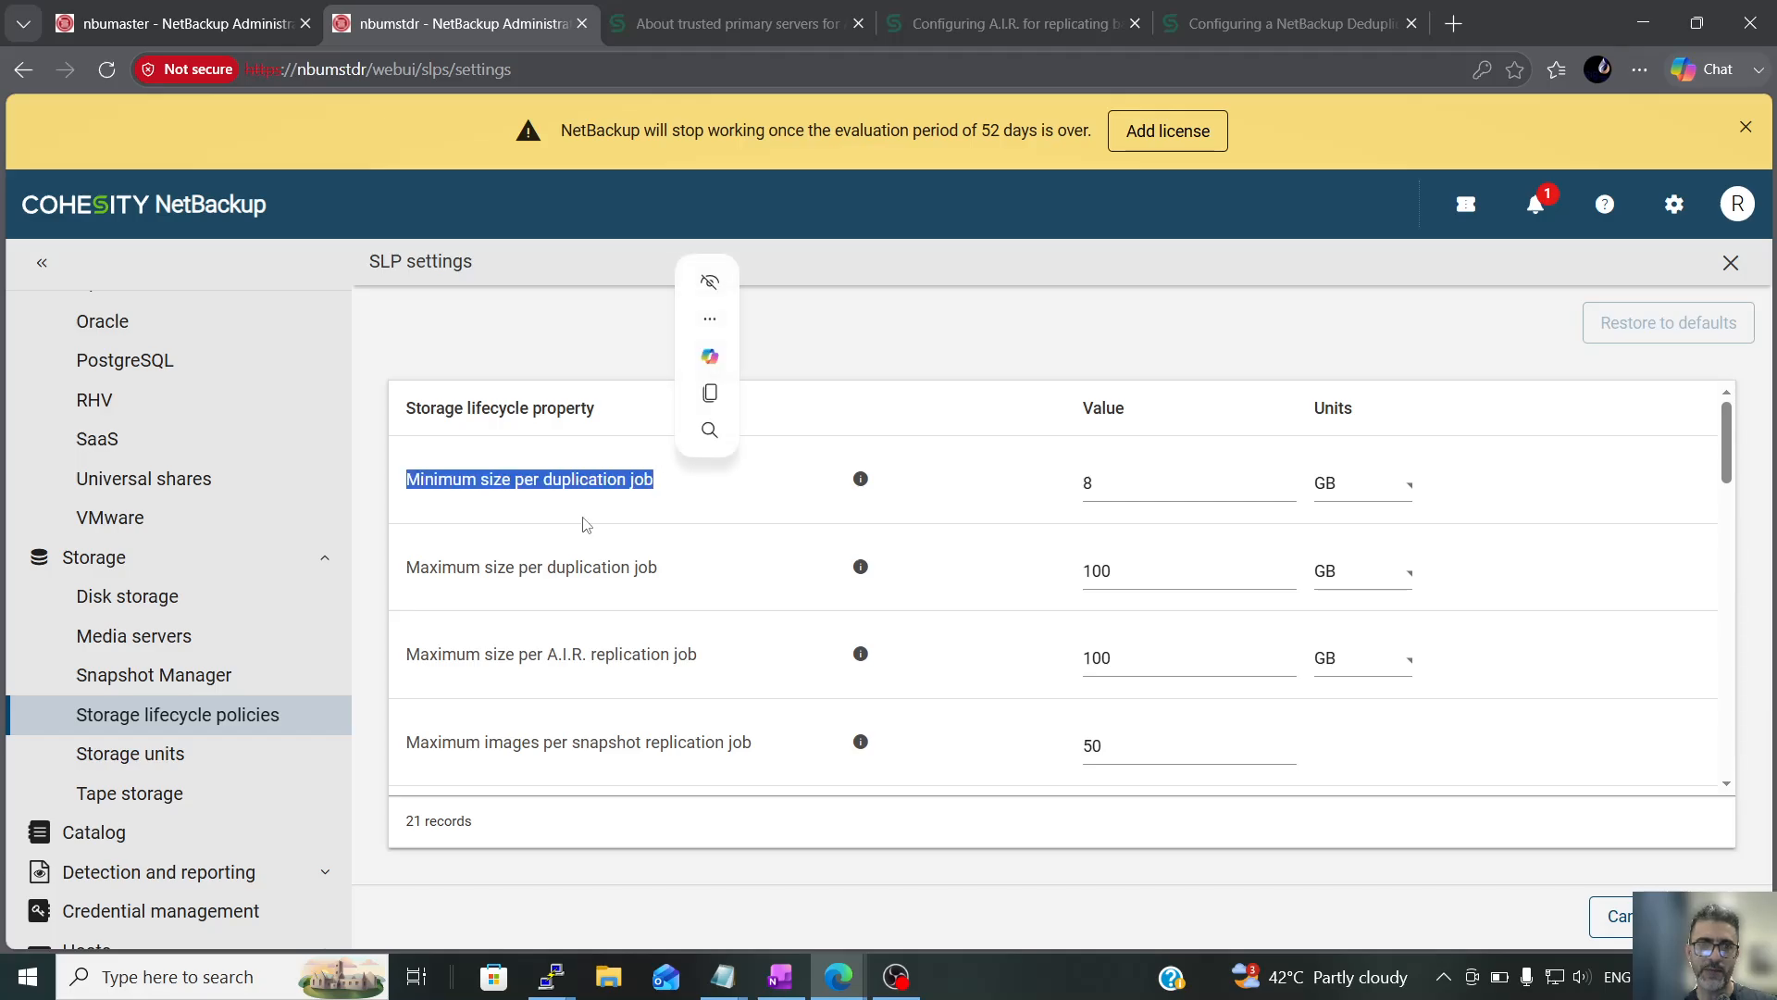
click(439, 489)
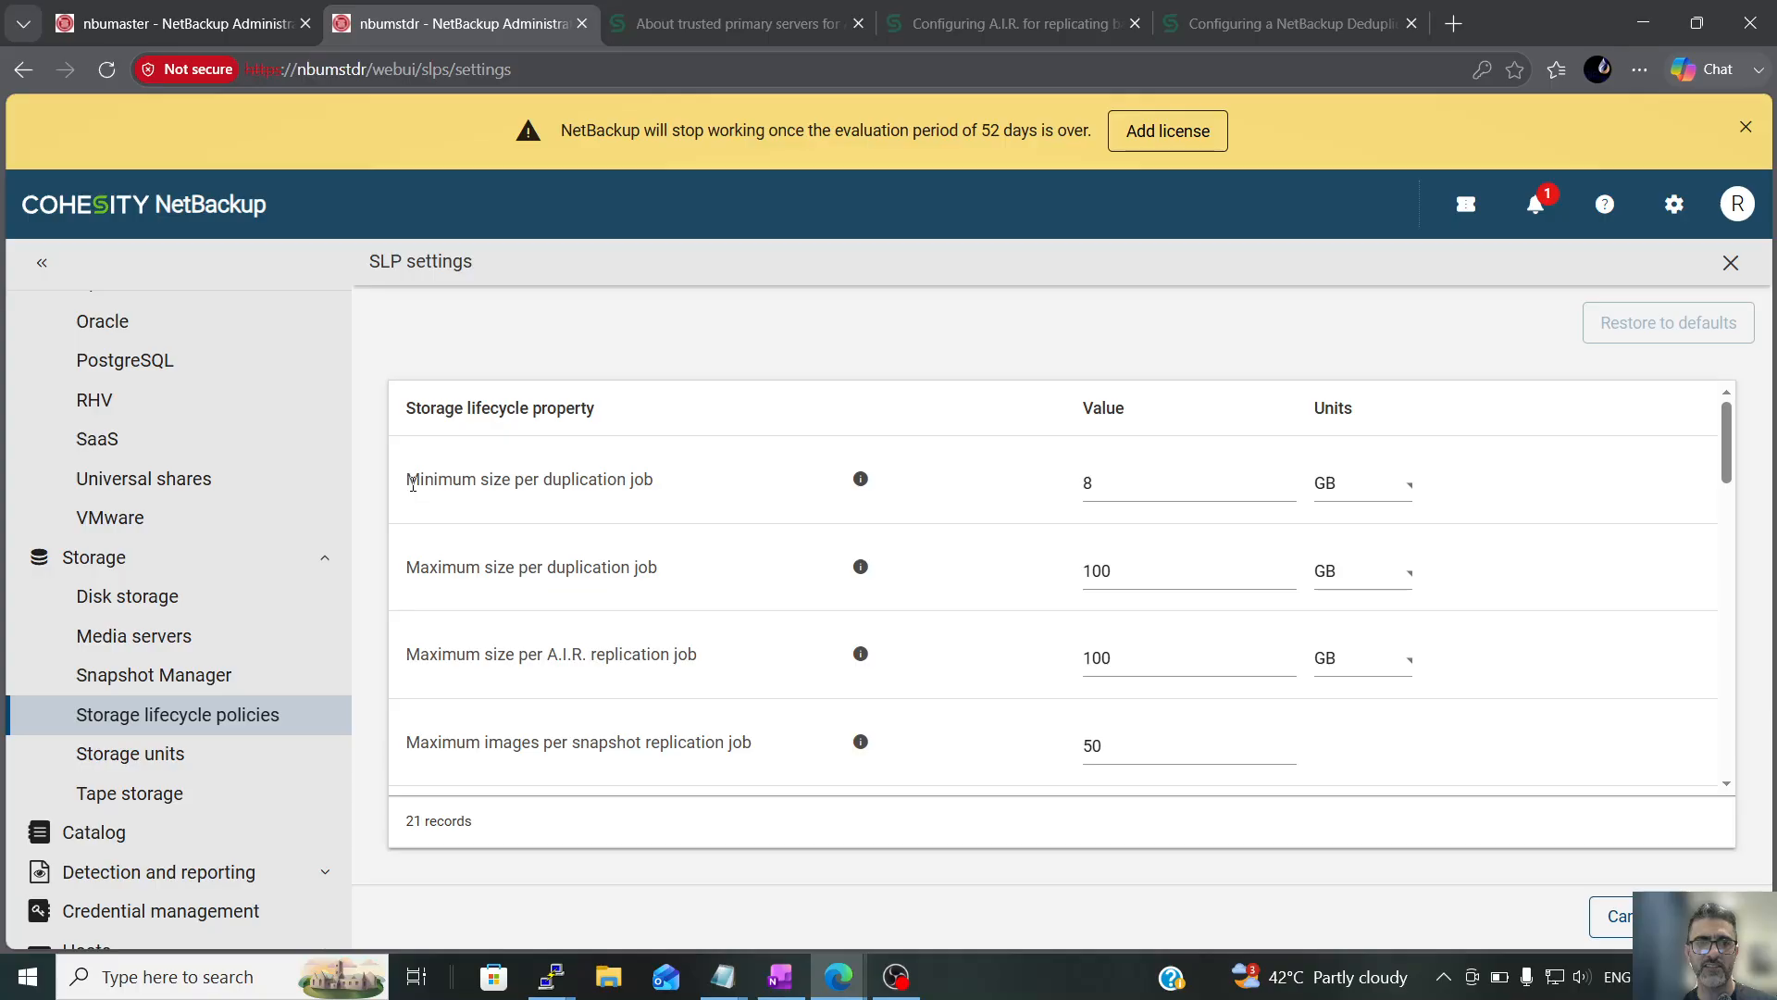
drag(418, 483, 649, 485)
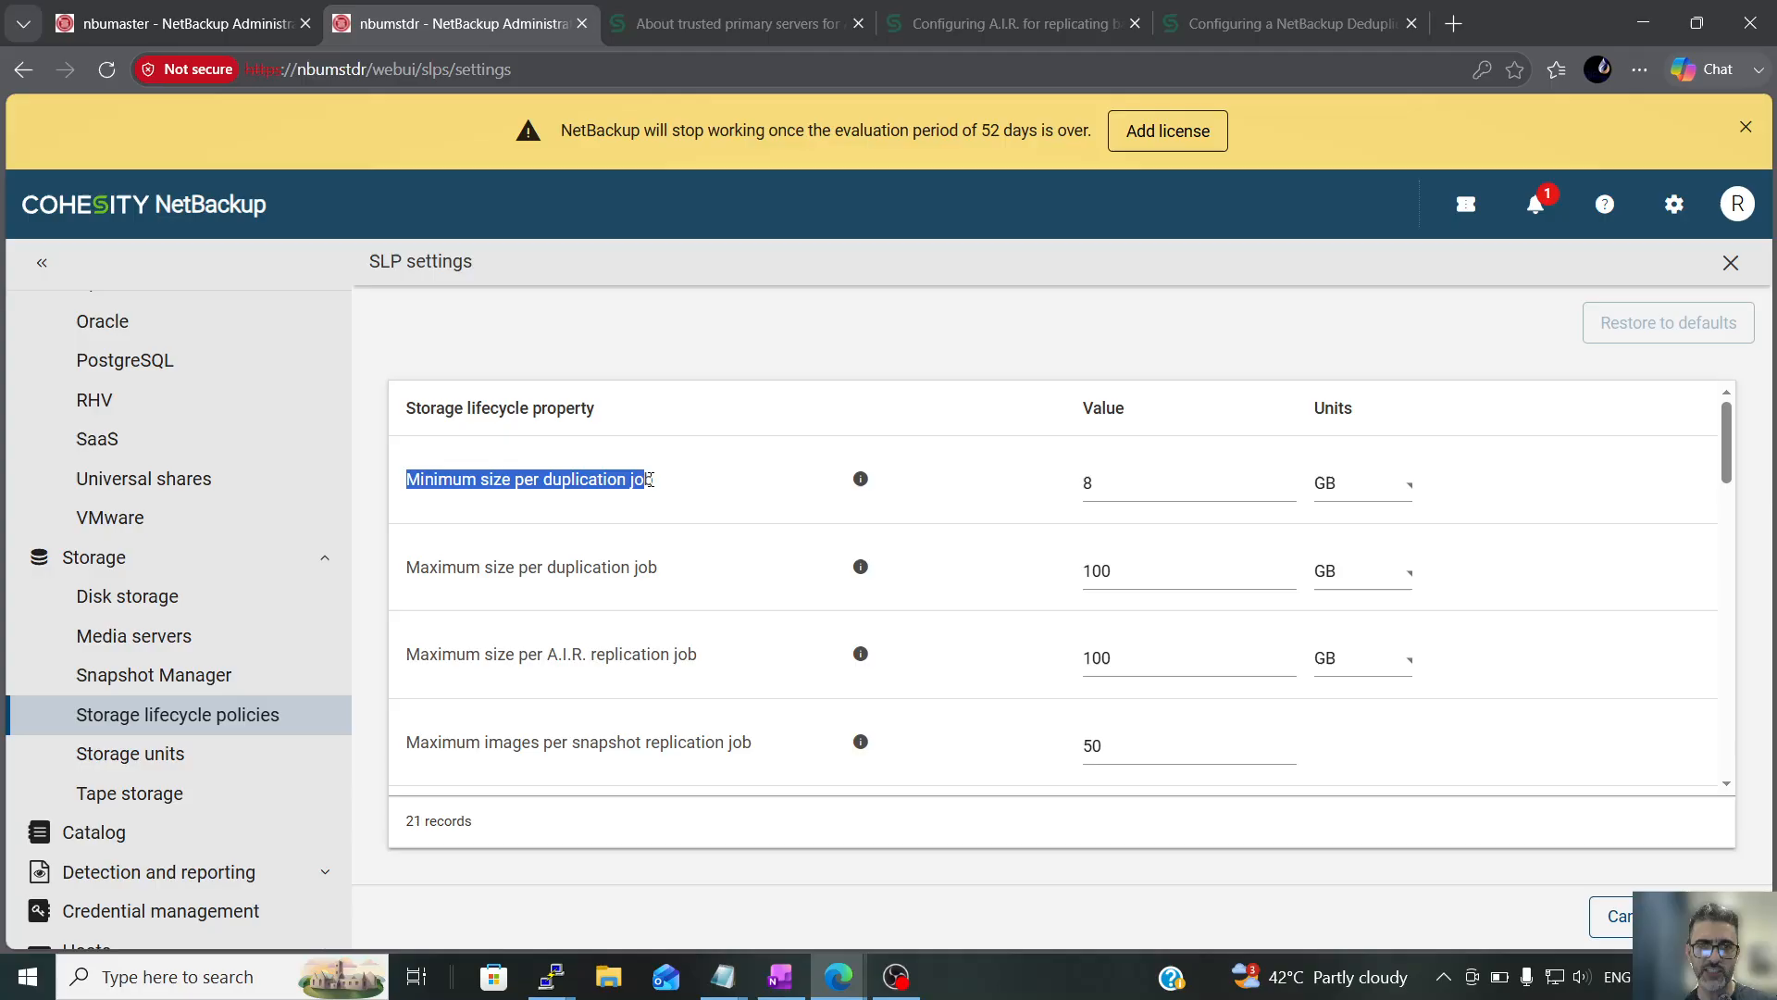
click(503, 498)
click(1090, 481)
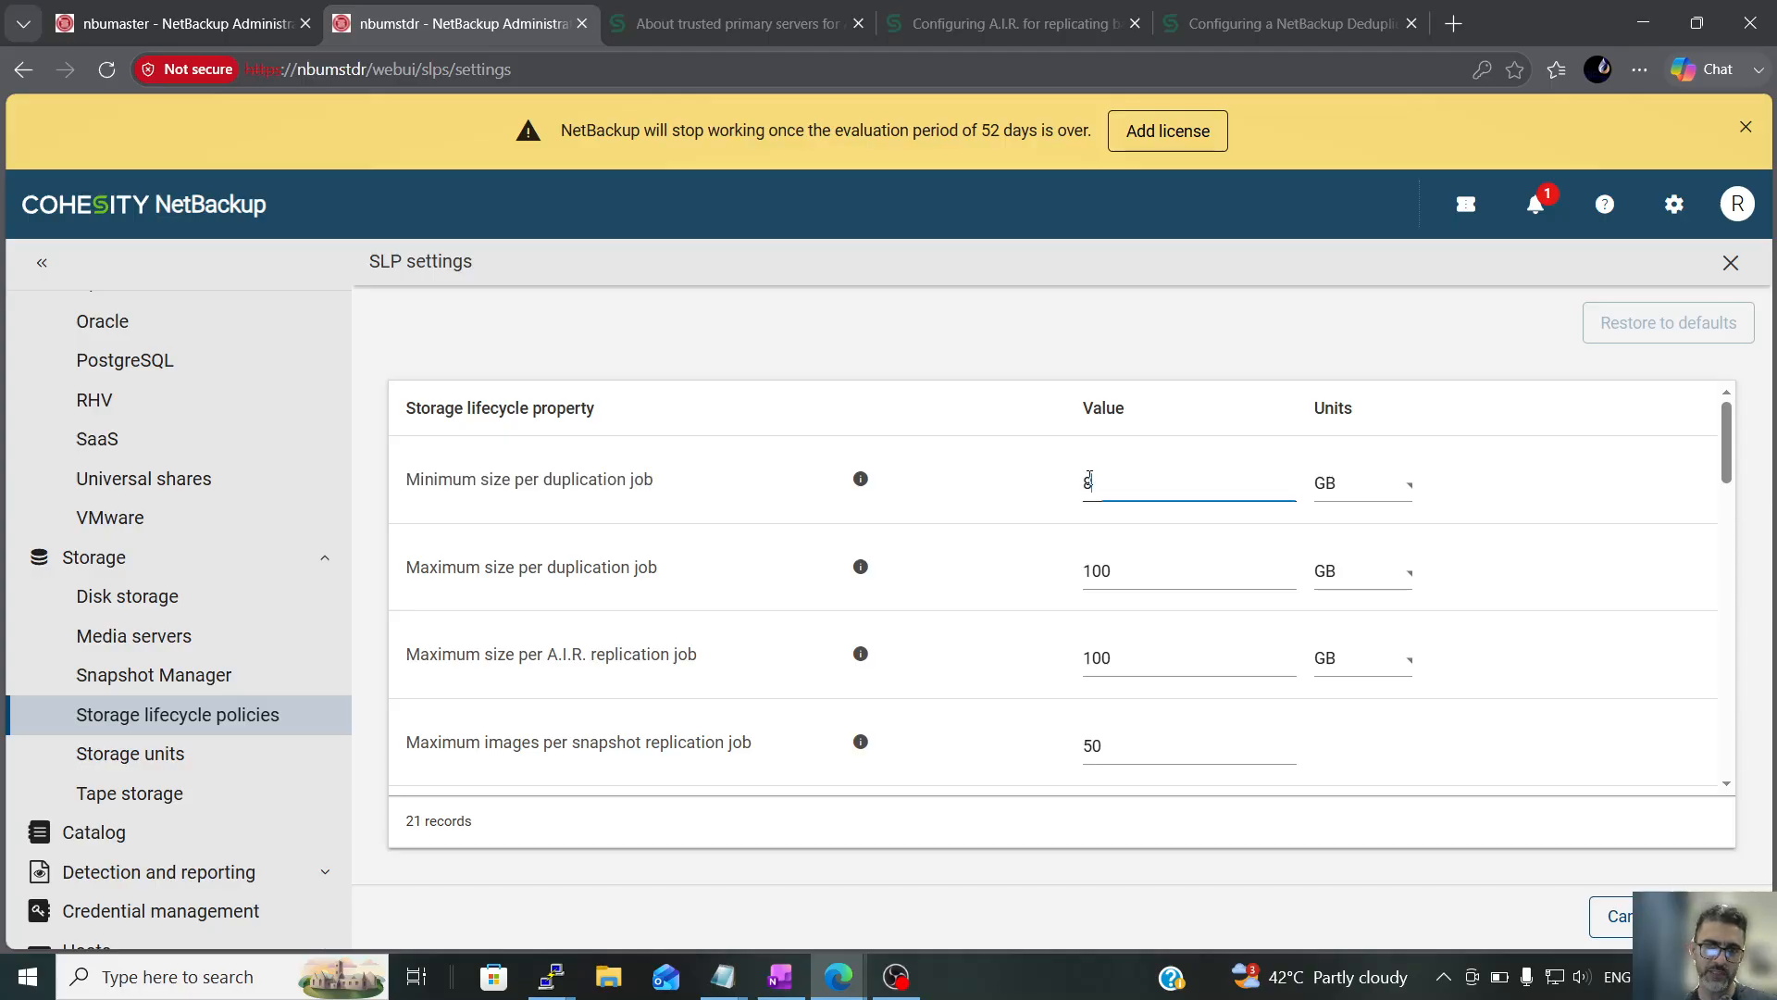
scroll(793, 561, down, 10)
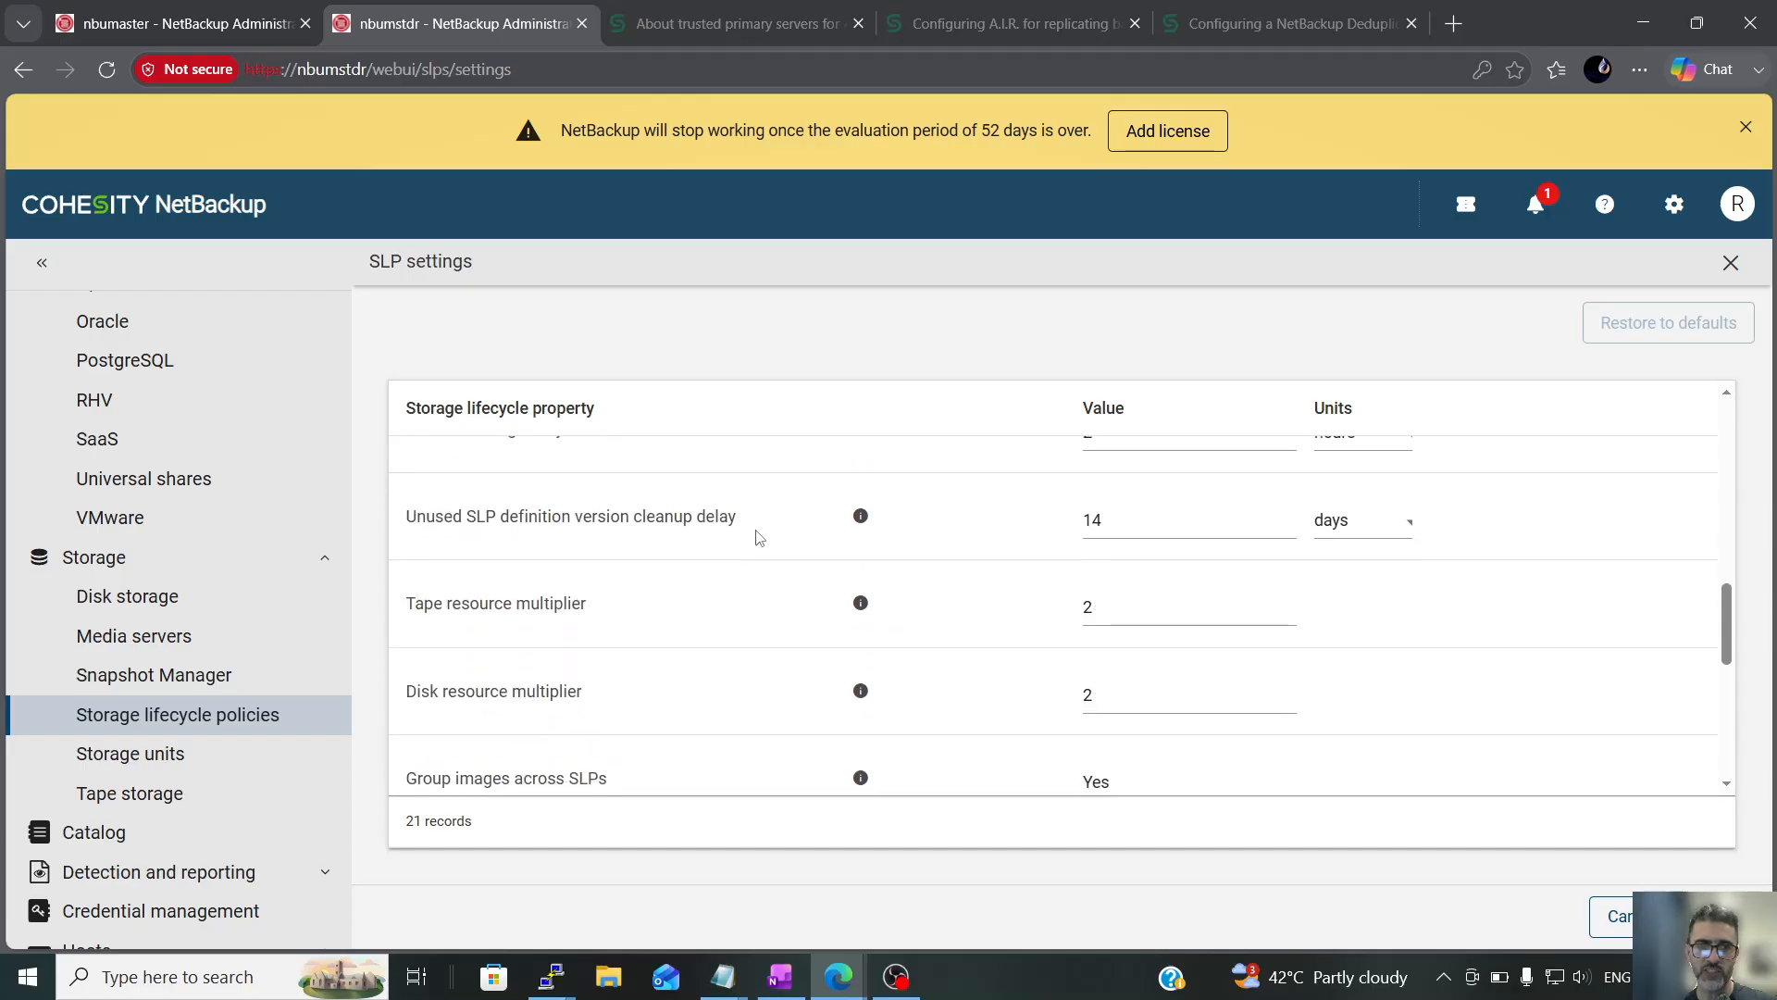
scroll(759, 538, down, 6)
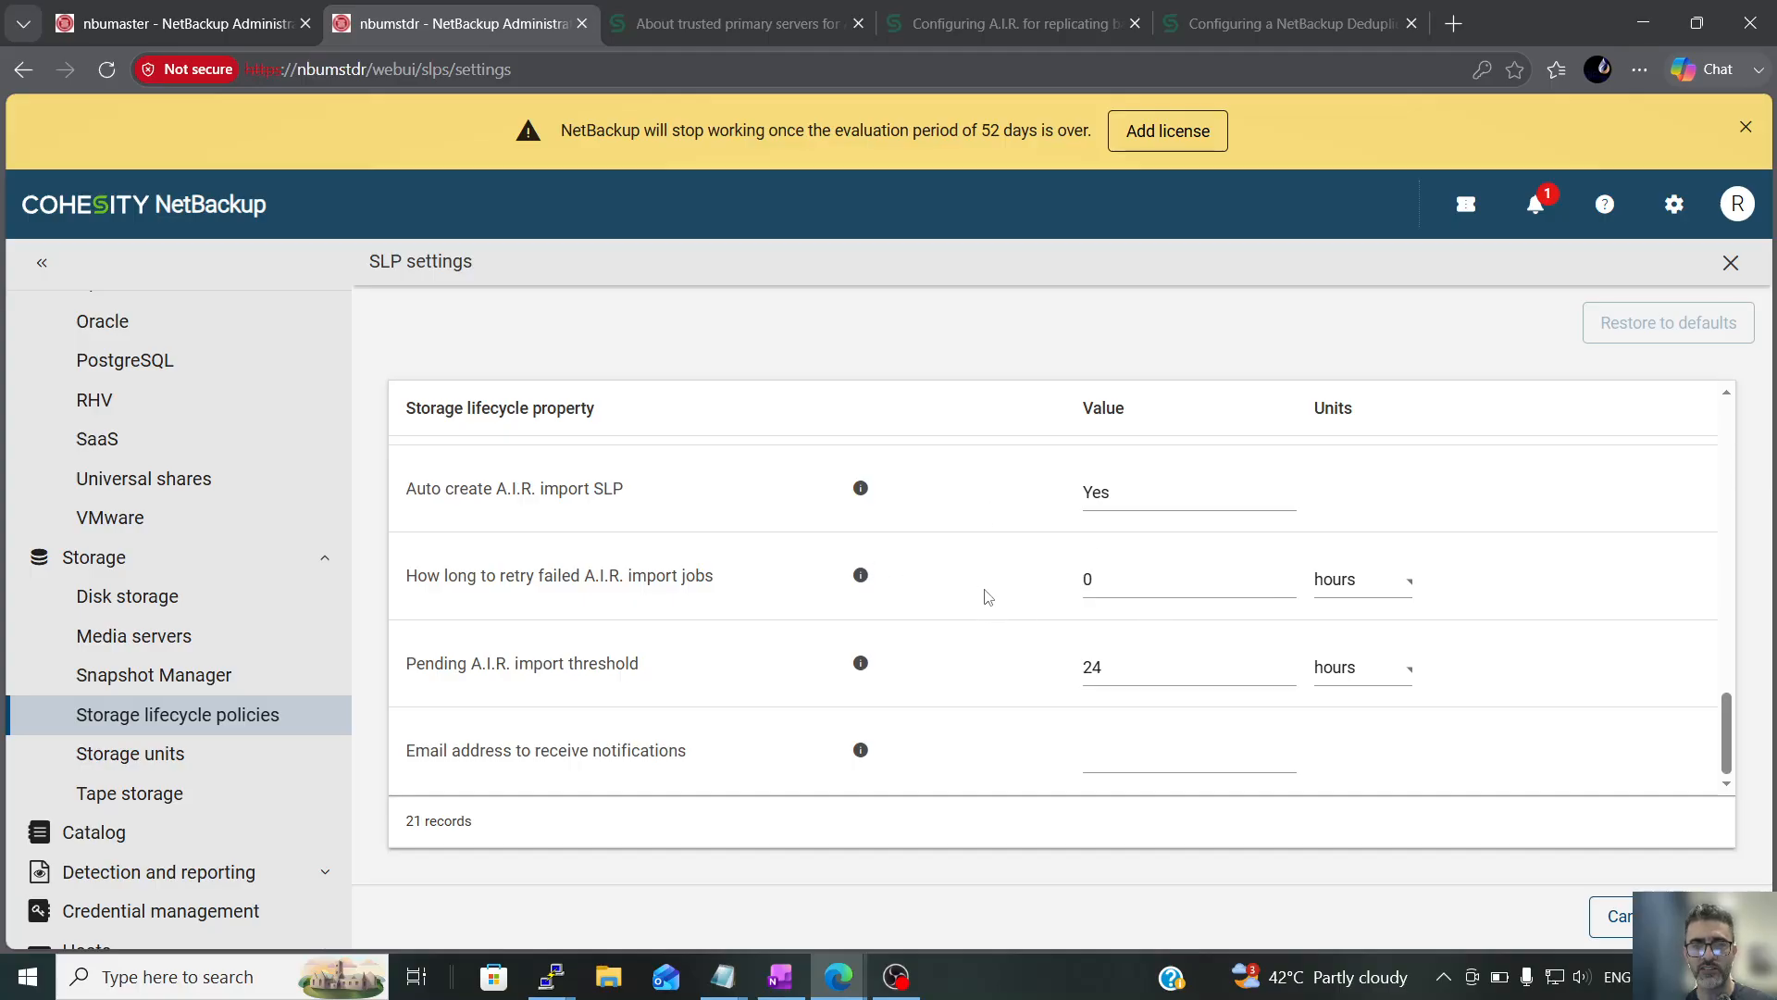
scroll(675, 619, up, 10)
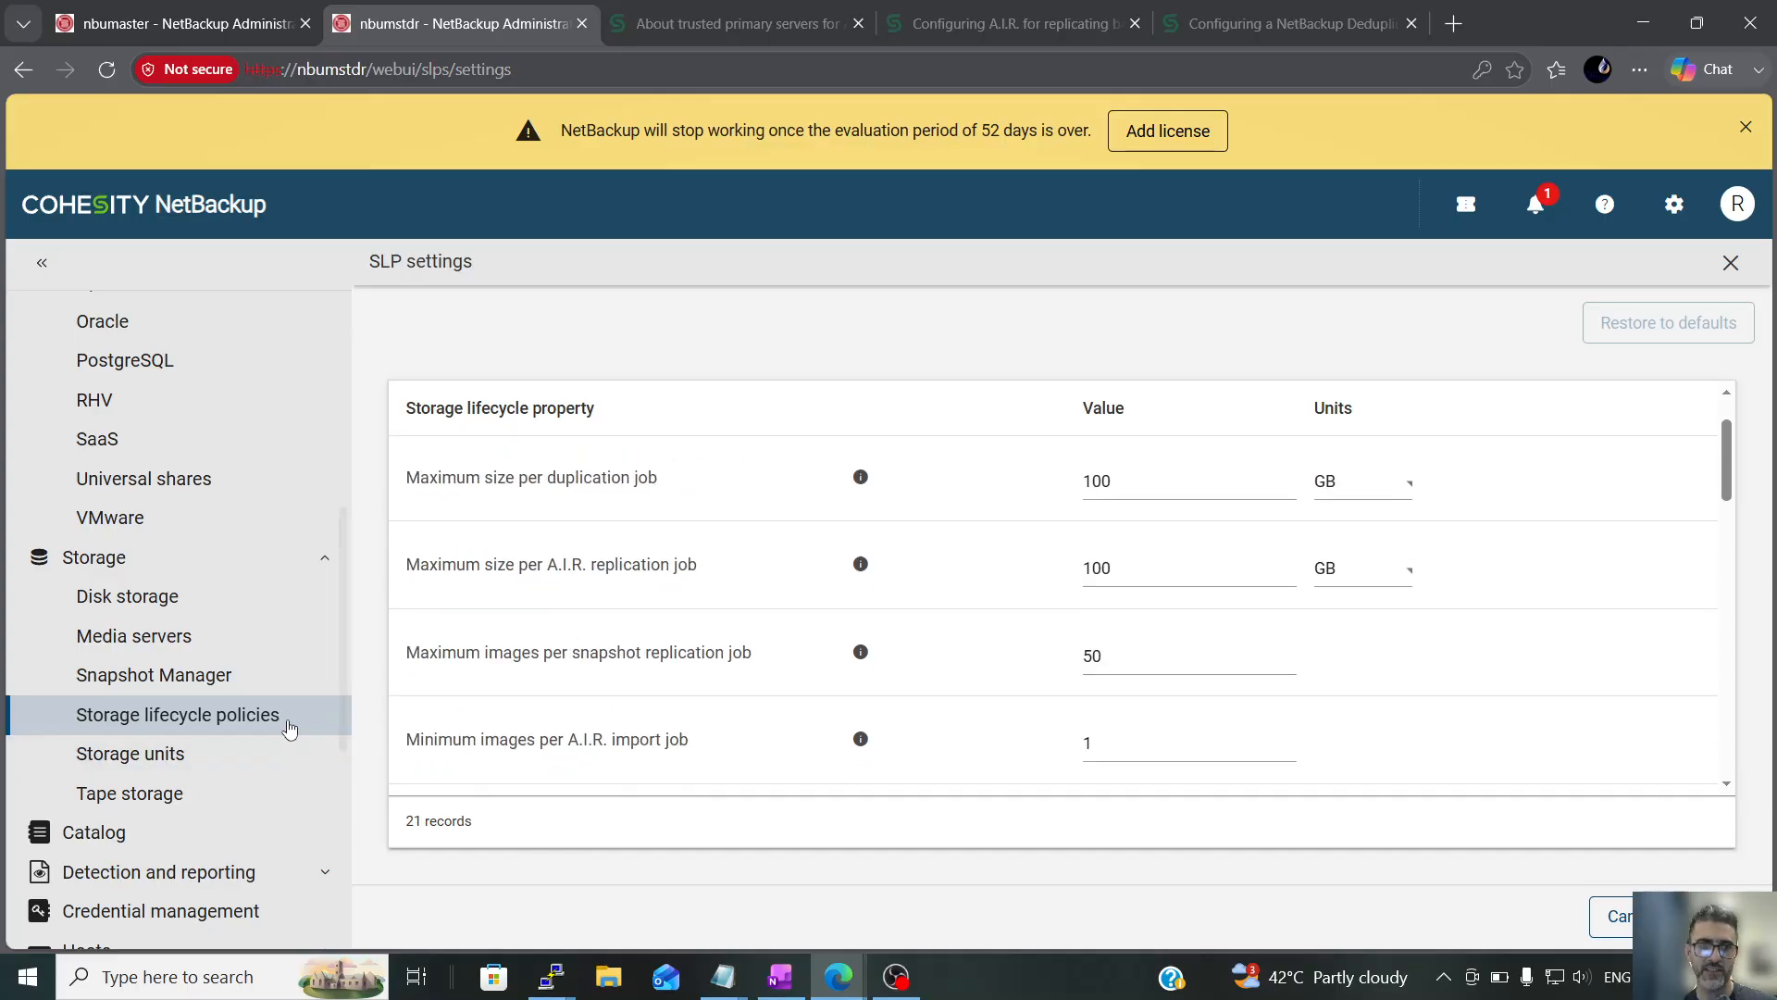
click(283, 720)
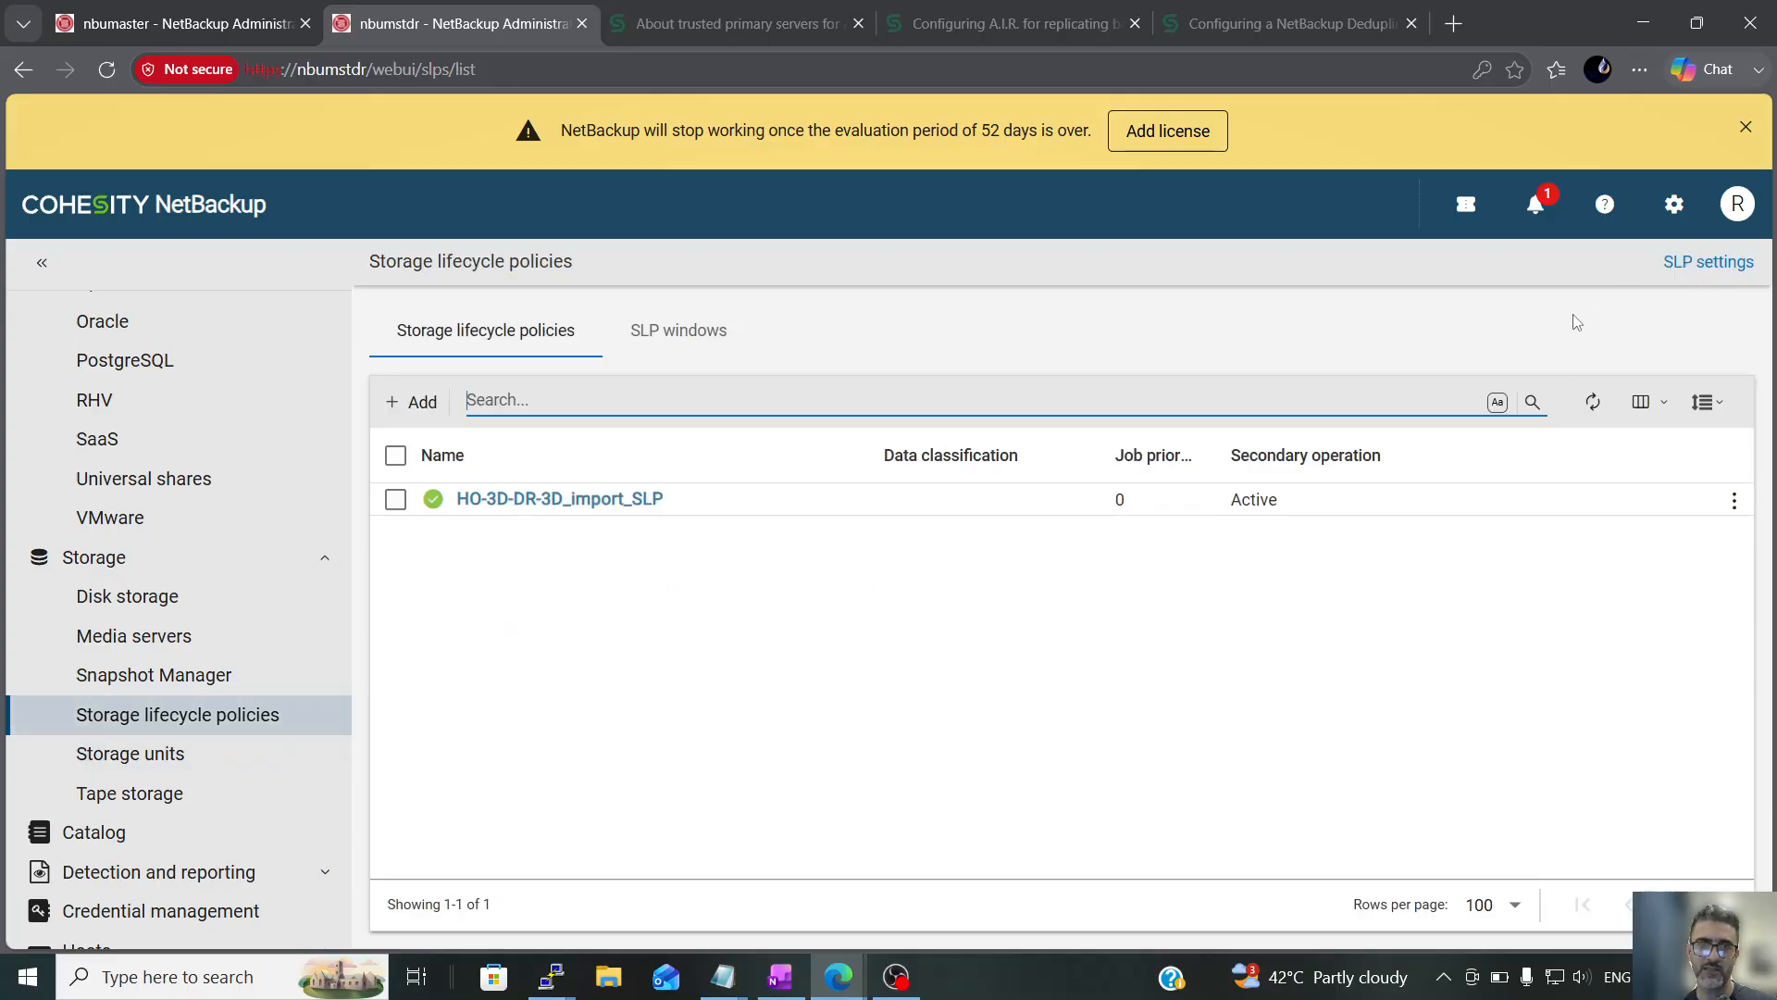